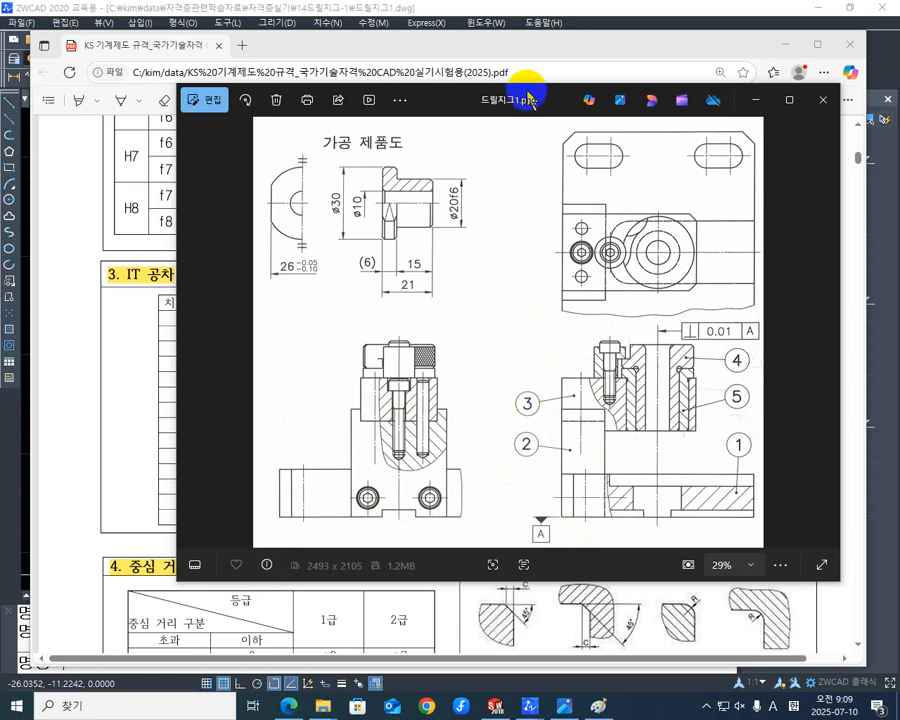
- Clear the reference image and the PDF standards window away and switch to the 드릴지그1-경계.png drawing in Paint
{"action": "left_click_drag", "start_coordinate": [530, 95], "coordinate": [0, 200]}
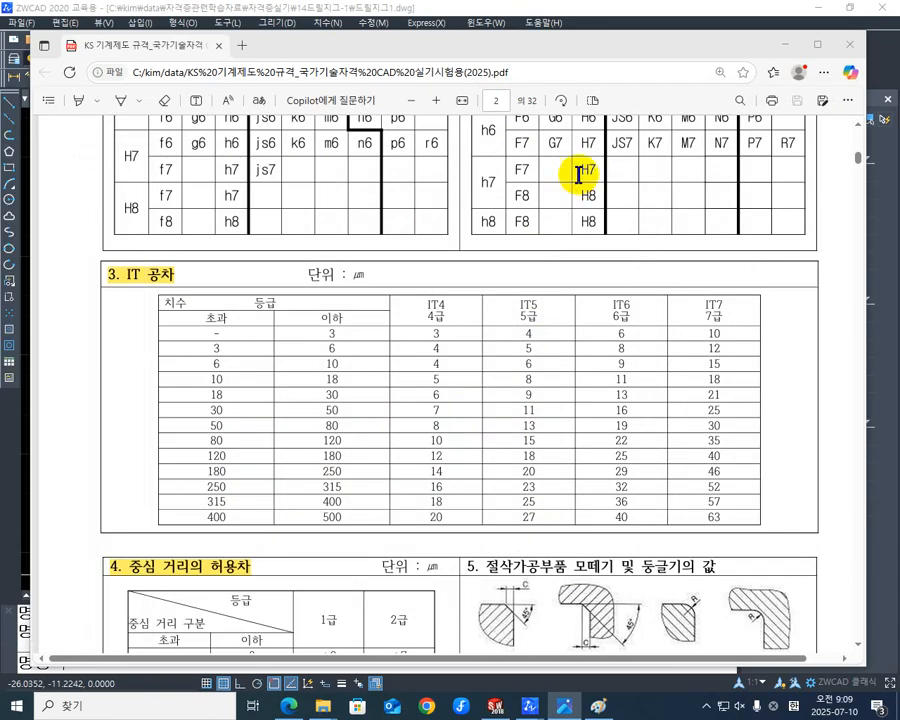
{"action": "left_click", "coordinate": [780, 48]}
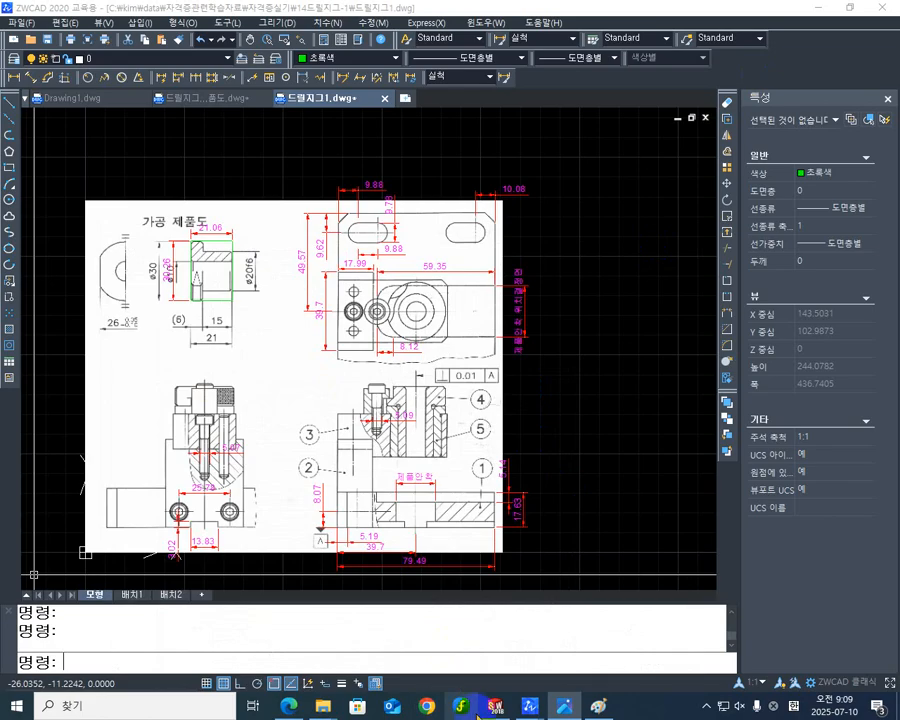
{"action": "left_click", "coordinate": [595, 705]}
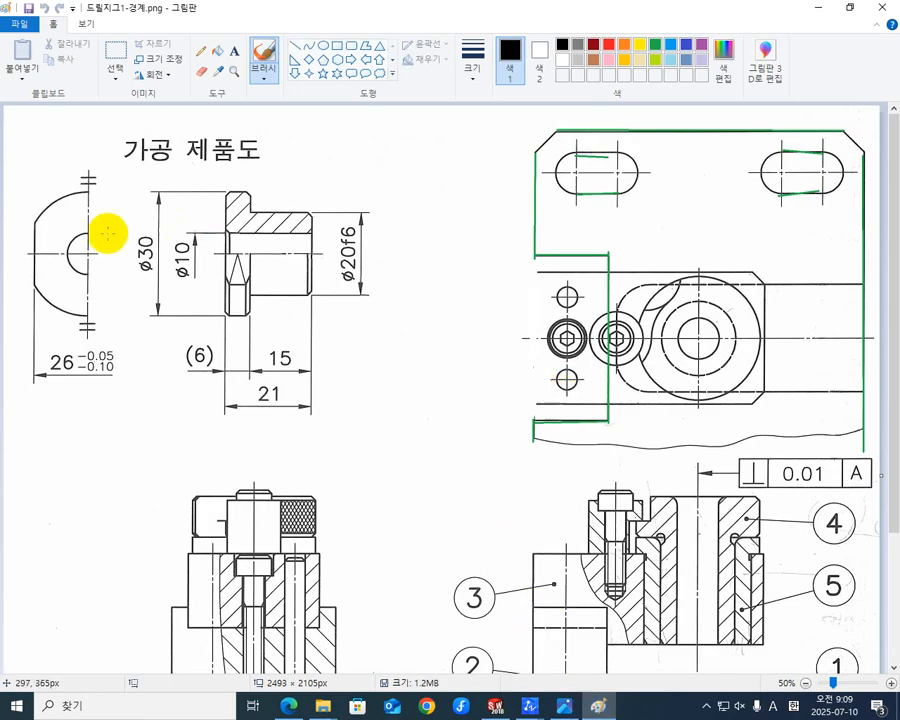
- With turquoise straight lines, trace the left shoulder and both vertical sides of part 2 in the drawing's lower-left view
{"action": "left_click", "coordinate": [672, 46]}
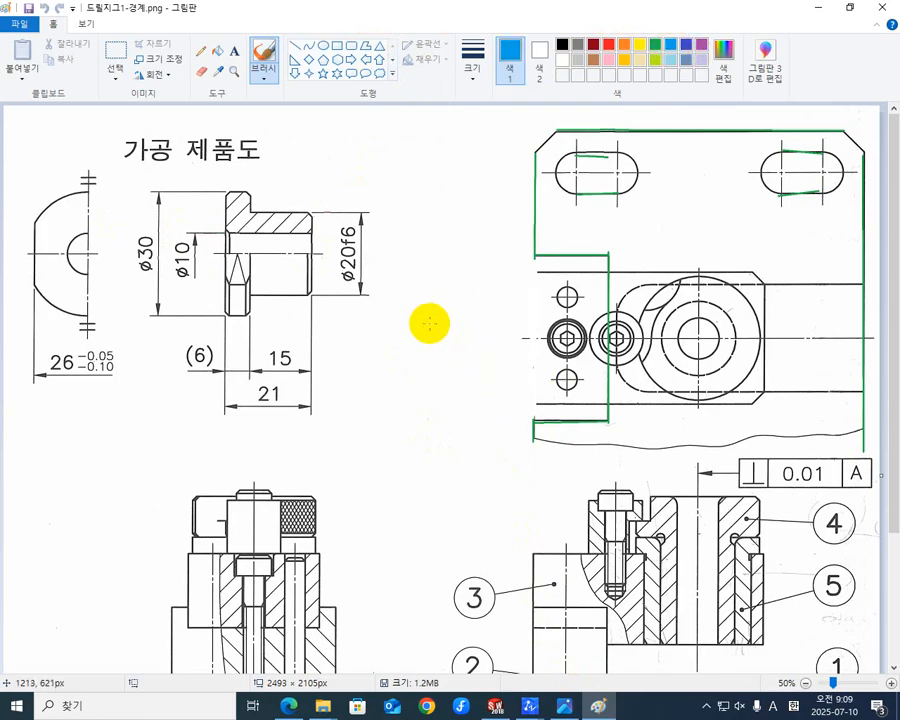
{"action": "scroll", "coordinate": [425, 325], "scroll_direction": "down", "scroll_amount": 3}
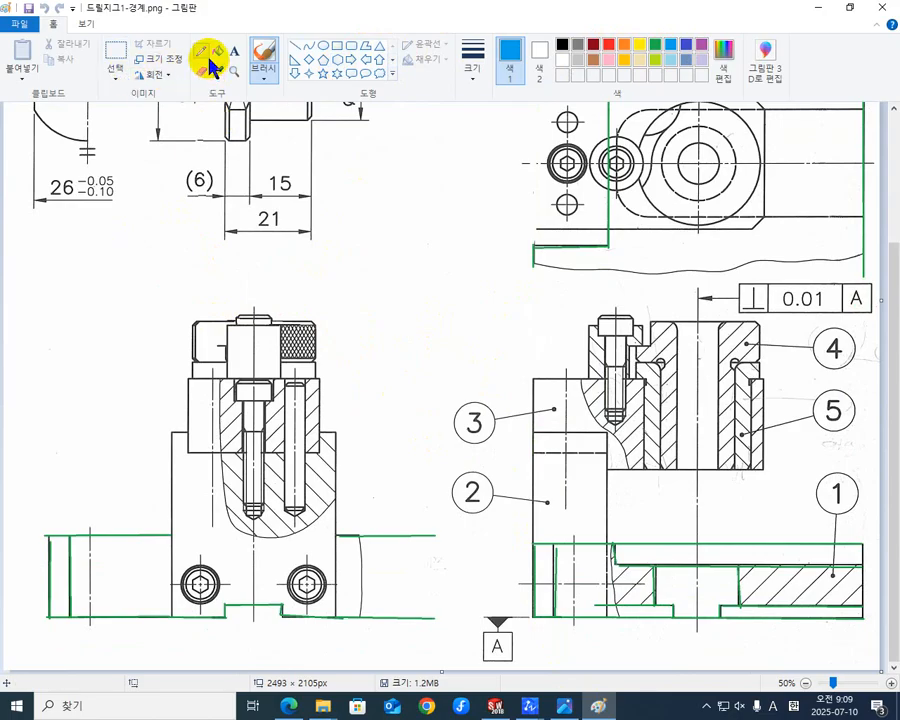
{"action": "left_click", "coordinate": [295, 45]}
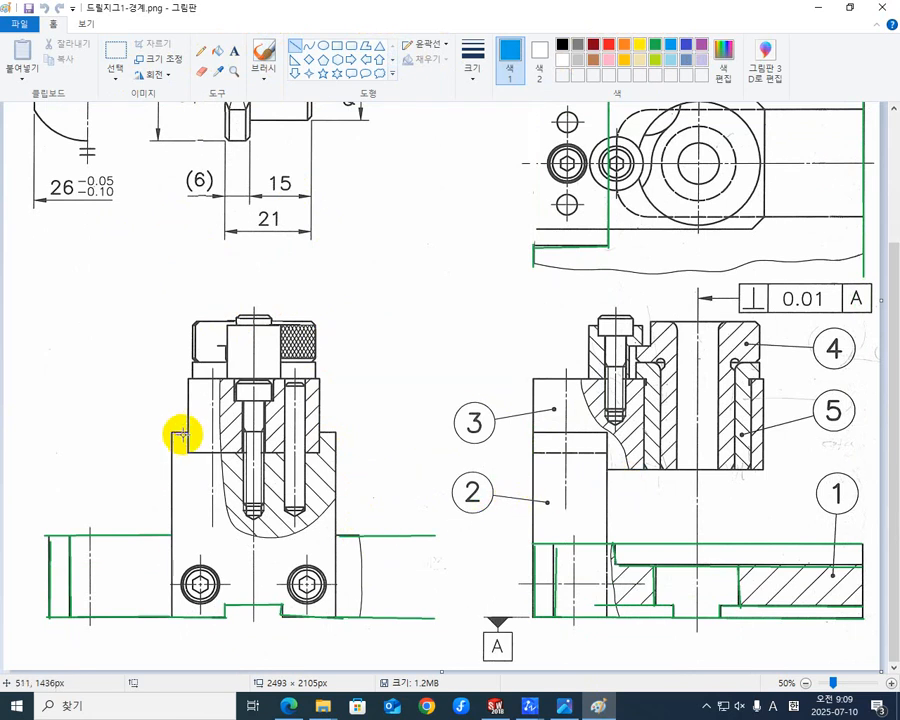
{"action": "left_click_drag", "start_coordinate": [186, 432], "coordinate": [174, 436]}
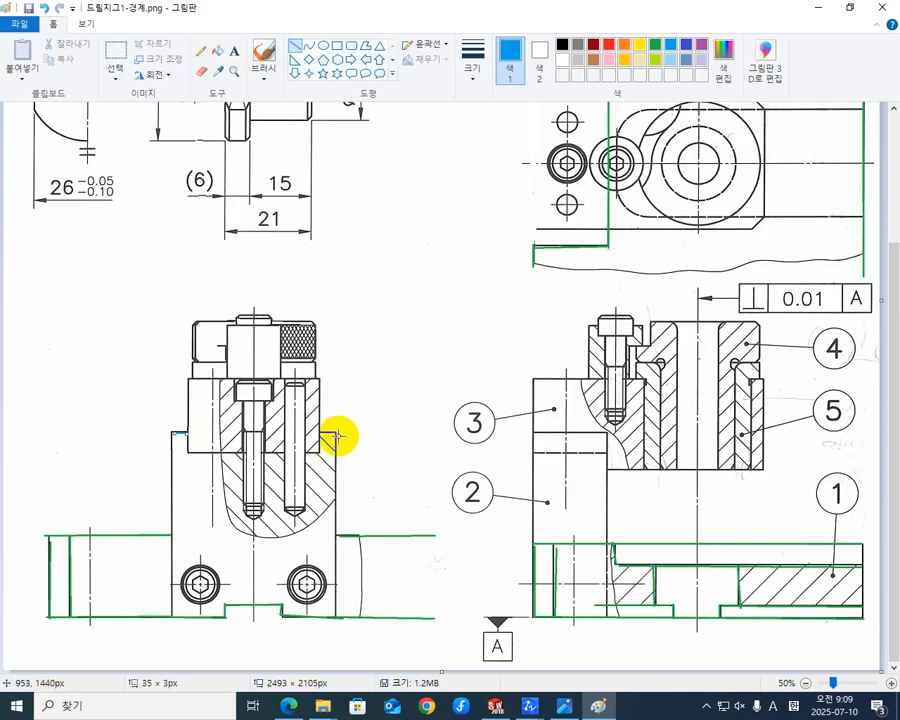
{"action": "mouse_move", "coordinate": [336, 433]}
{"action": "left_mouse_down"}
{"action": "mouse_move", "coordinate": [327, 578]}
{"action": "mouse_move", "coordinate": [335, 611]}
{"action": "left_mouse_up"}
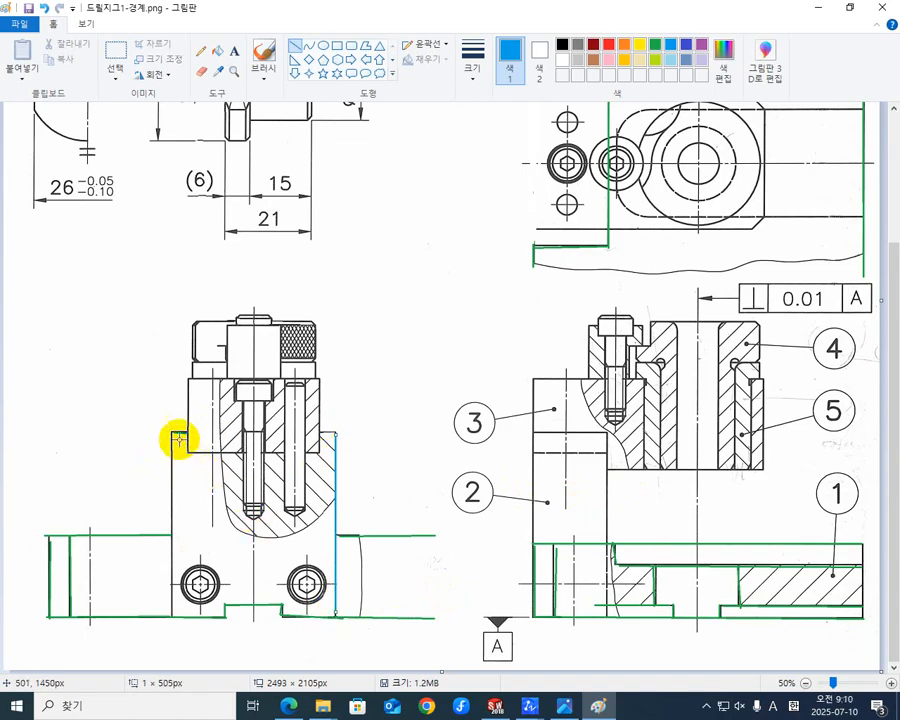
{"action": "mouse_move", "coordinate": [171, 431]}
{"action": "left_mouse_down"}
{"action": "mouse_move", "coordinate": [161, 597]}
{"action": "mouse_move", "coordinate": [172, 612]}
{"action": "left_mouse_up"}
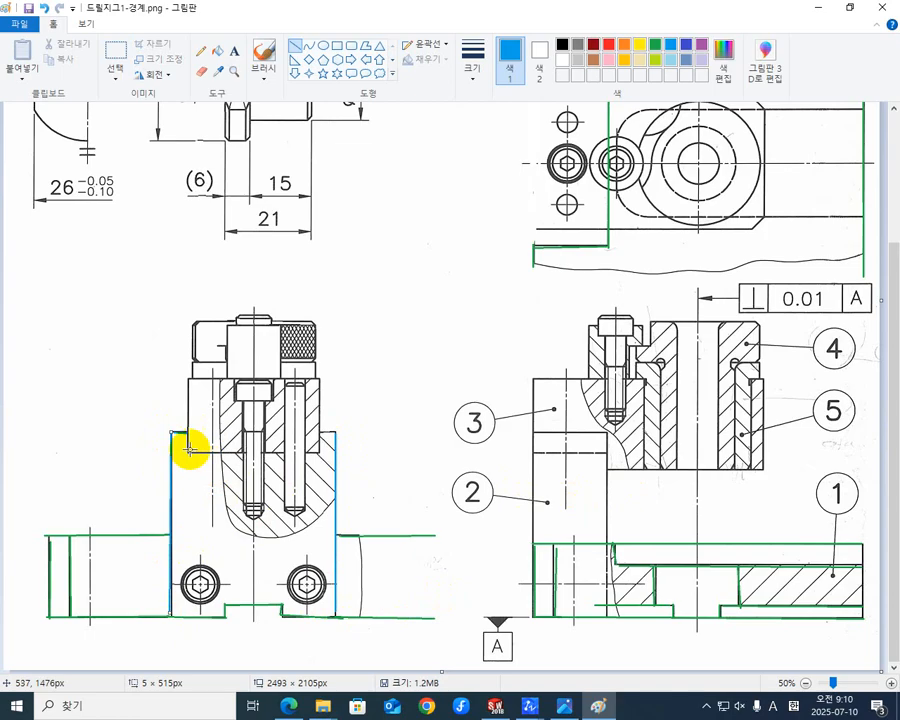
- Trace the recess of part 2 that seats part 3, including its floor, both short walls and the right shoulder
{"action": "left_click_drag", "start_coordinate": [171, 451], "coordinate": [320, 451]}
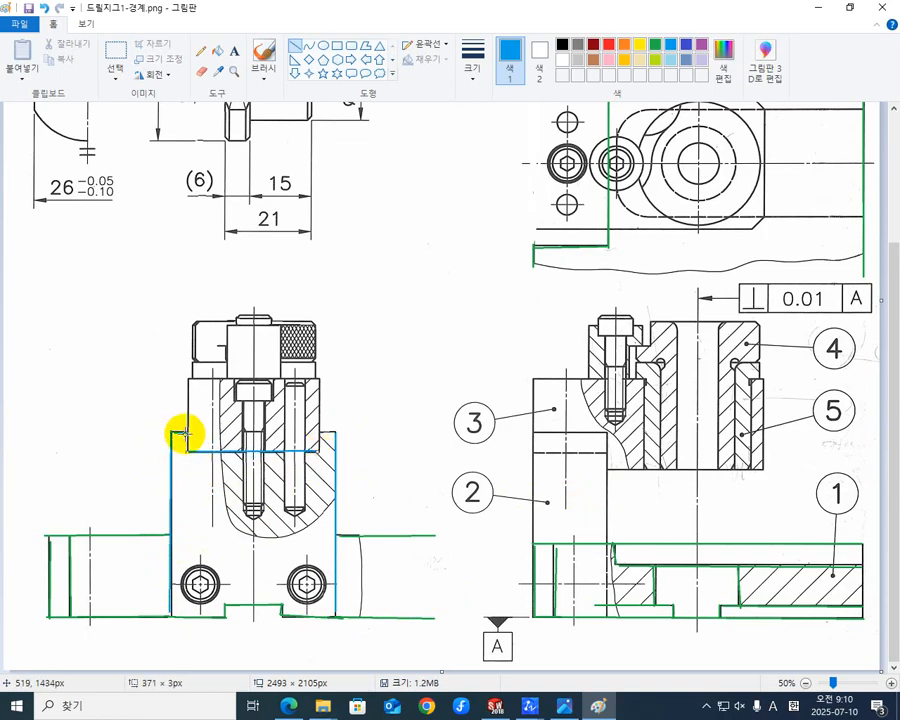
{"action": "left_click_drag", "start_coordinate": [187, 434], "coordinate": [187, 448]}
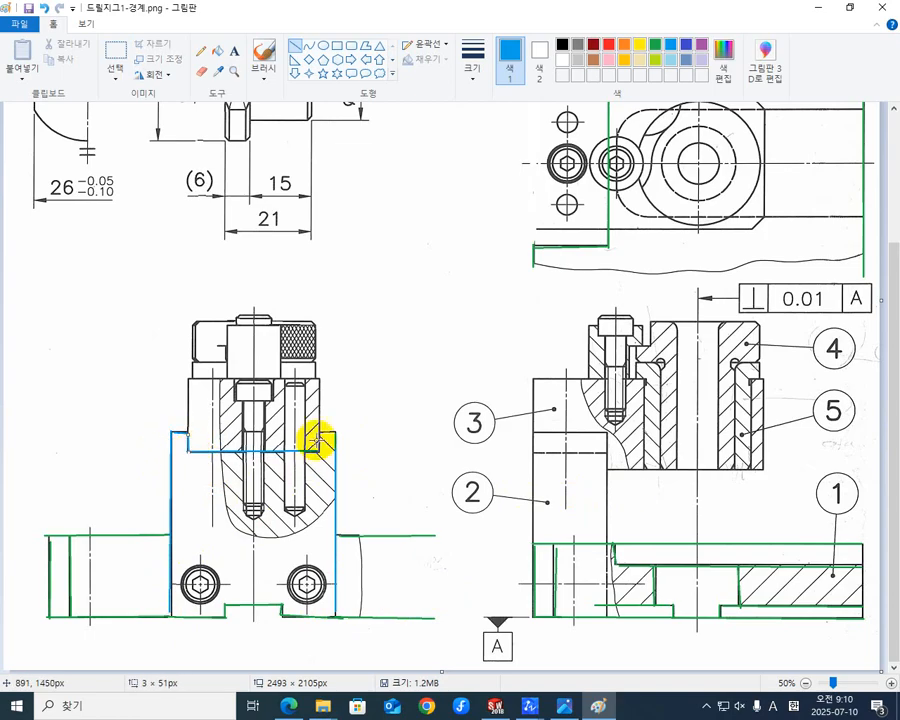
{"action": "left_click_drag", "start_coordinate": [318, 432], "coordinate": [319, 451]}
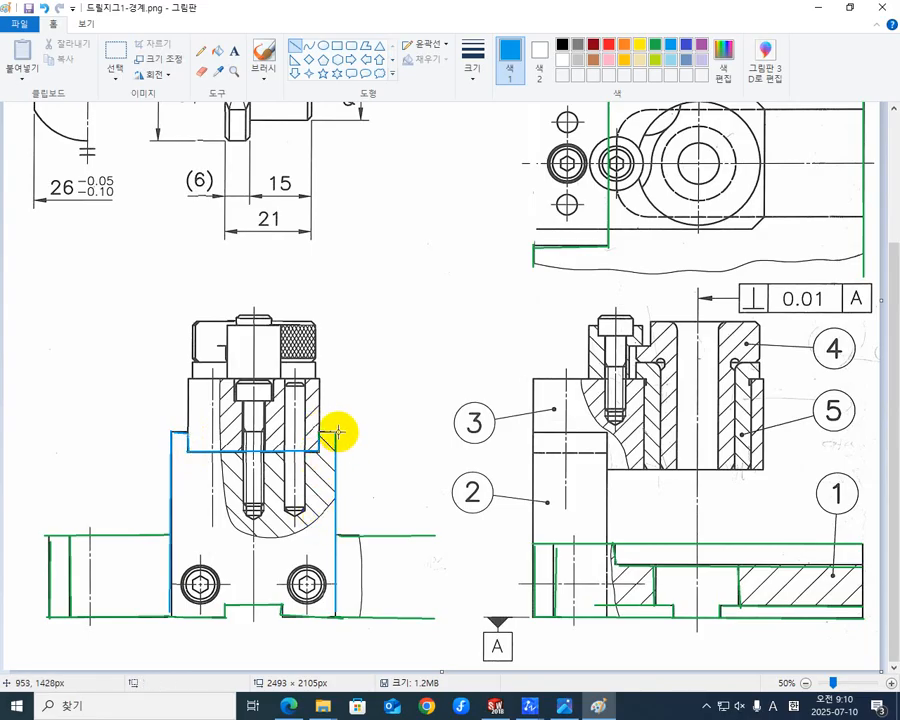
{"action": "left_click_drag", "start_coordinate": [337, 432], "coordinate": [311, 431]}
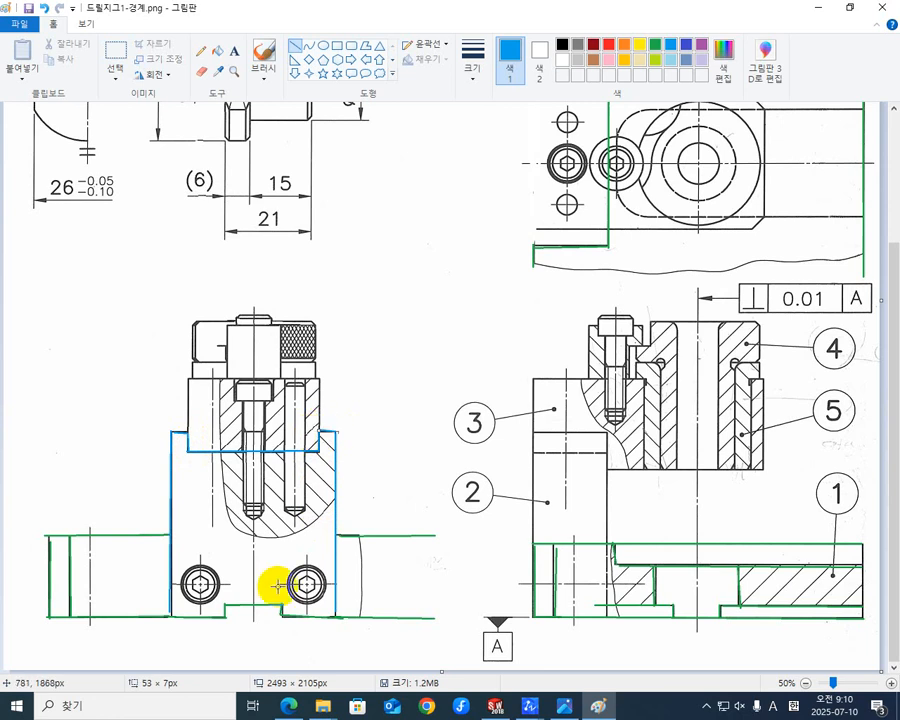
- Trace the bottom edge of part 2 in the lower-left view, including the top and both walls of its central notch
{"action": "mouse_move", "coordinate": [172, 617]}
{"action": "left_mouse_down"}
{"action": "mouse_move", "coordinate": [240, 617]}
{"action": "mouse_move", "coordinate": [233, 603]}
{"action": "mouse_move", "coordinate": [224, 610]}
{"action": "left_mouse_up"}
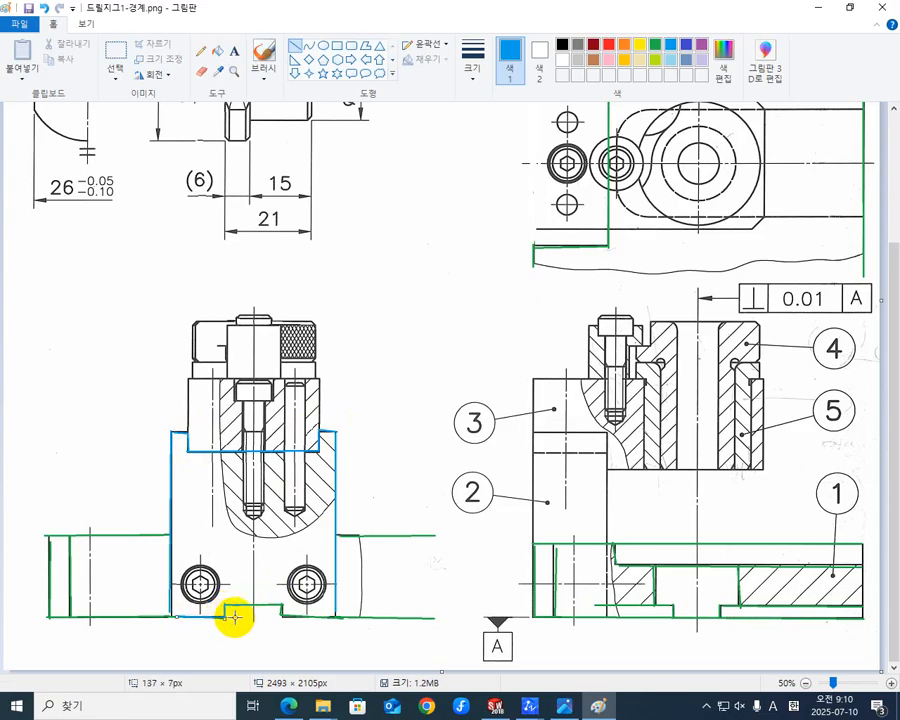
{"action": "left_click_drag", "start_coordinate": [281, 617], "coordinate": [334, 617]}
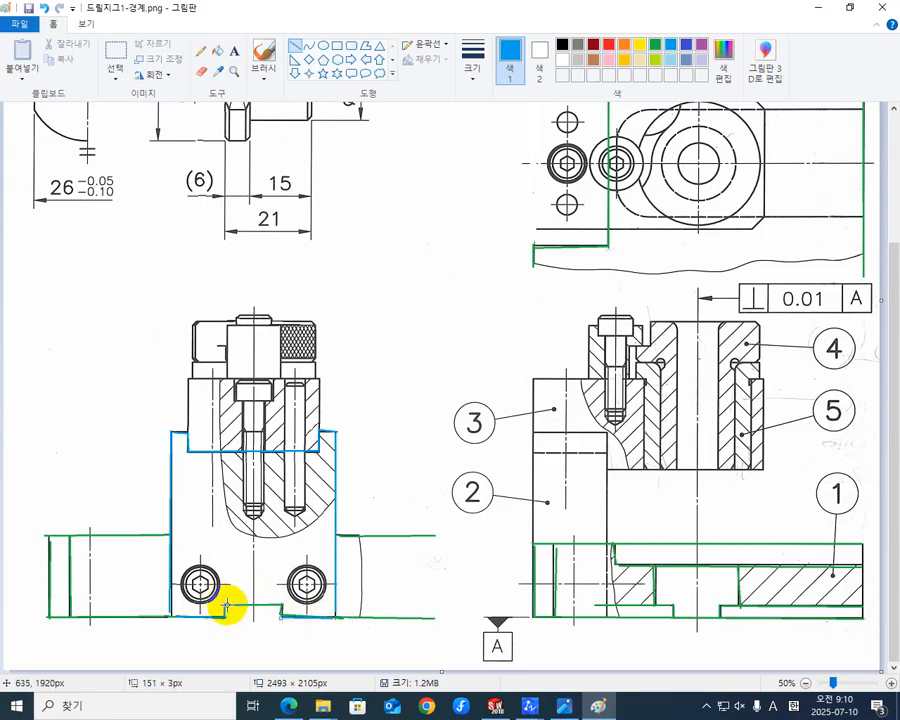
{"action": "left_click_drag", "start_coordinate": [226, 605], "coordinate": [282, 606]}
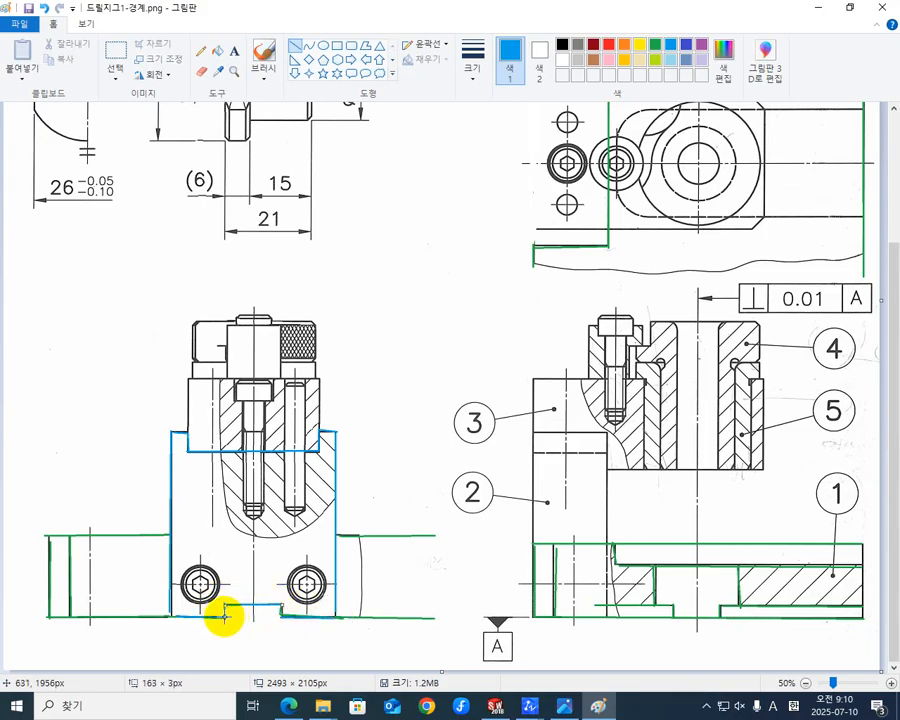
{"action": "left_click_drag", "start_coordinate": [226, 616], "coordinate": [226, 604]}
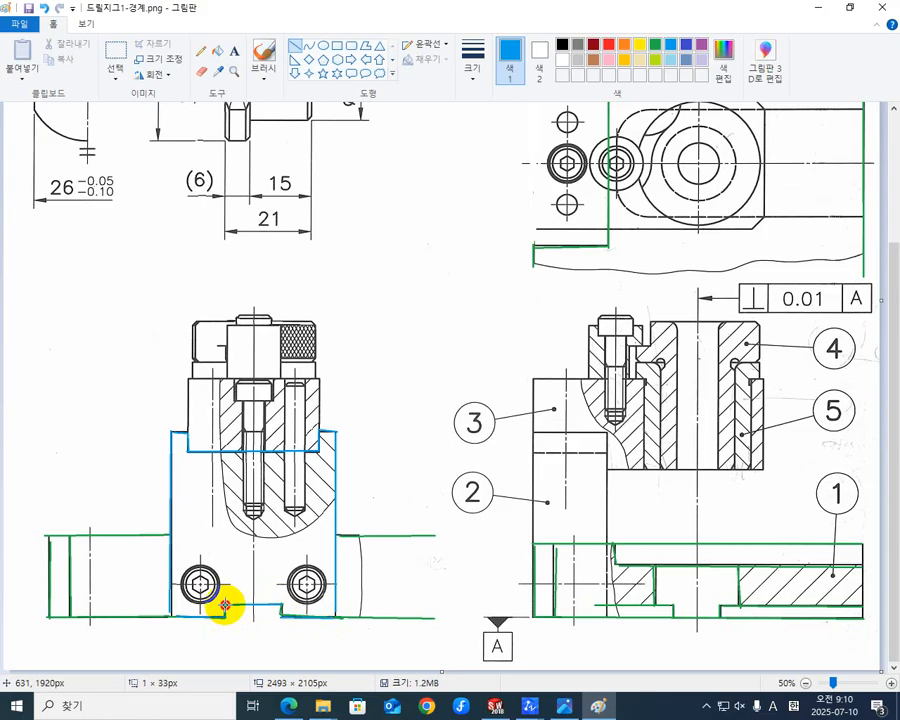
{"action": "left_click_drag", "start_coordinate": [281, 616], "coordinate": [278, 604]}
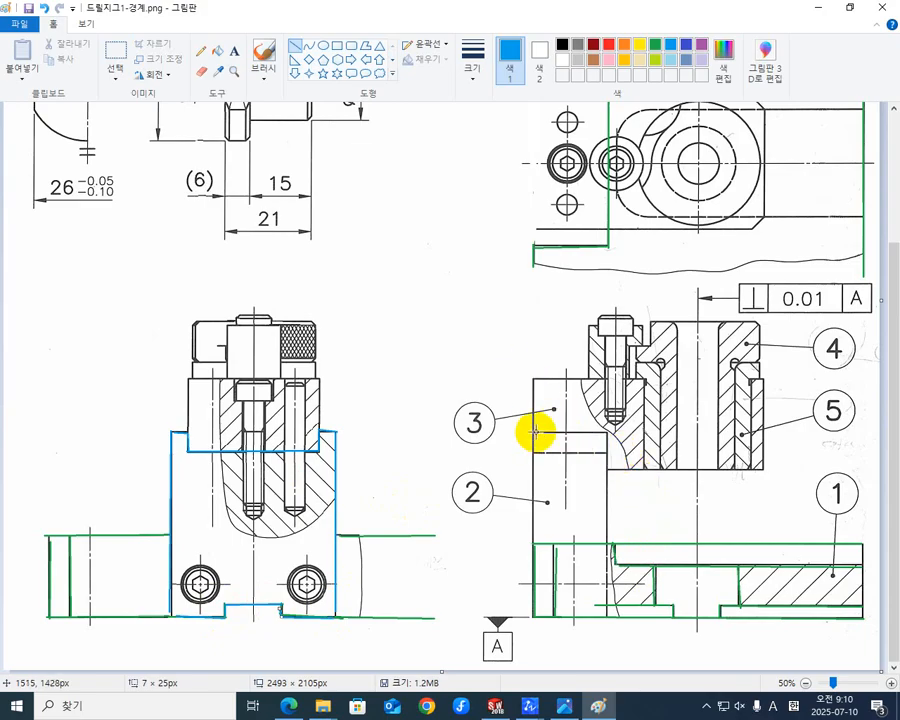
- Trace the rectangular outline of part 2 in the lower-right sectional view with four turquoise lines
{"action": "left_click_drag", "start_coordinate": [533, 432], "coordinate": [534, 620]}
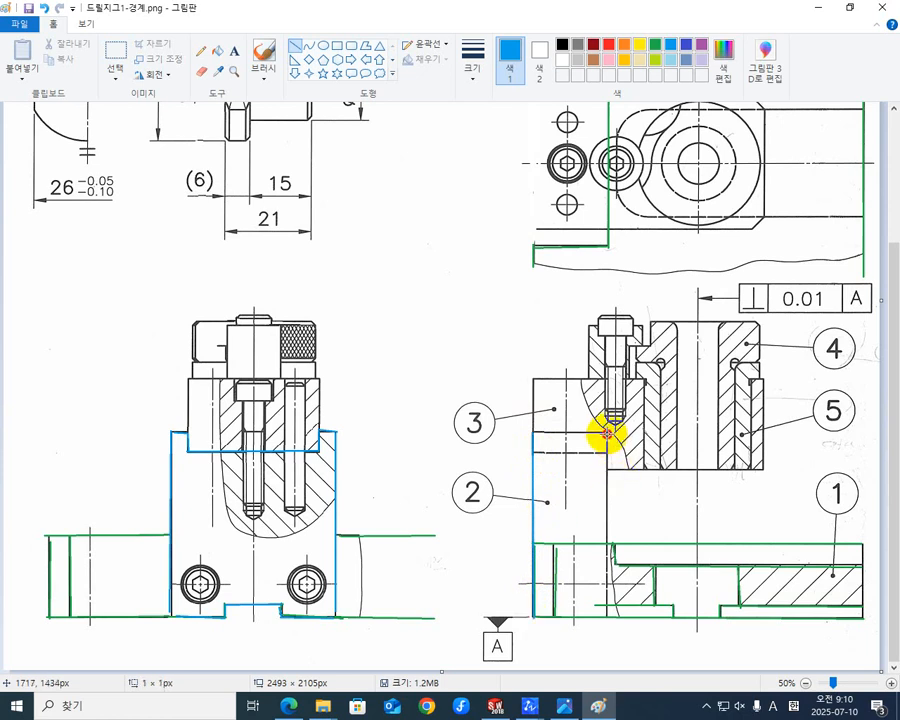
{"action": "left_click_drag", "start_coordinate": [607, 433], "coordinate": [607, 617]}
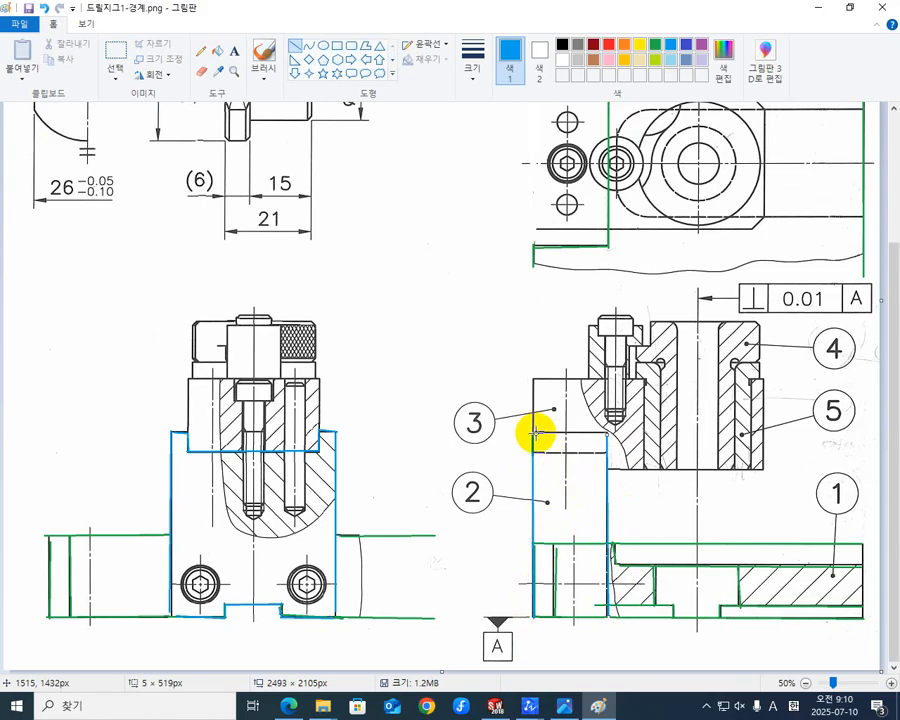
{"action": "mouse_move", "coordinate": [534, 433]}
{"action": "left_mouse_down"}
{"action": "mouse_move", "coordinate": [609, 428]}
{"action": "mouse_move", "coordinate": [595, 438]}
{"action": "left_mouse_up"}
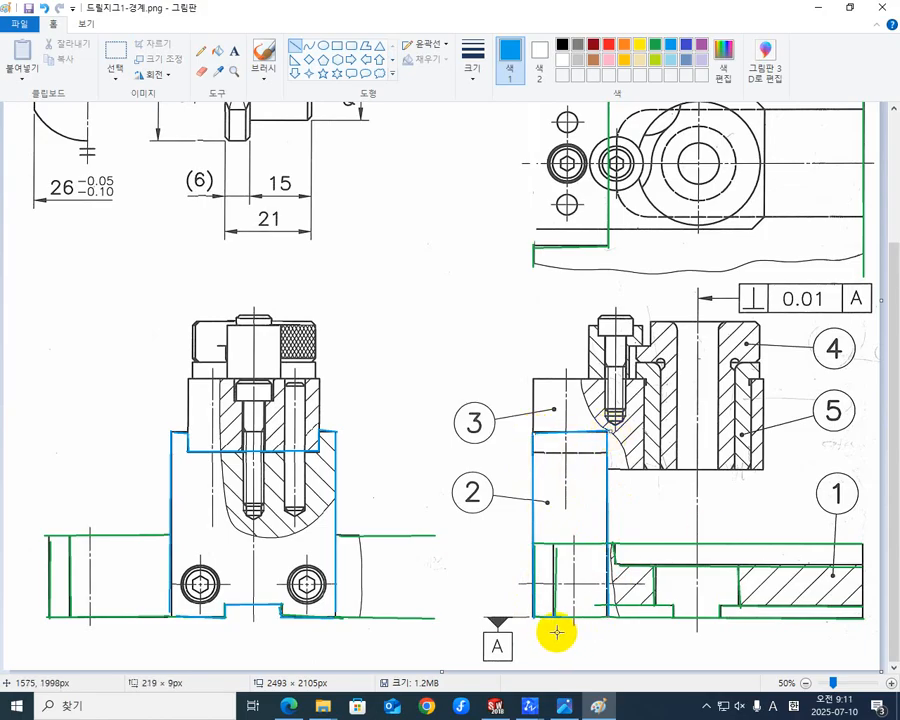
{"action": "left_click_drag", "start_coordinate": [610, 614], "coordinate": [535, 614]}
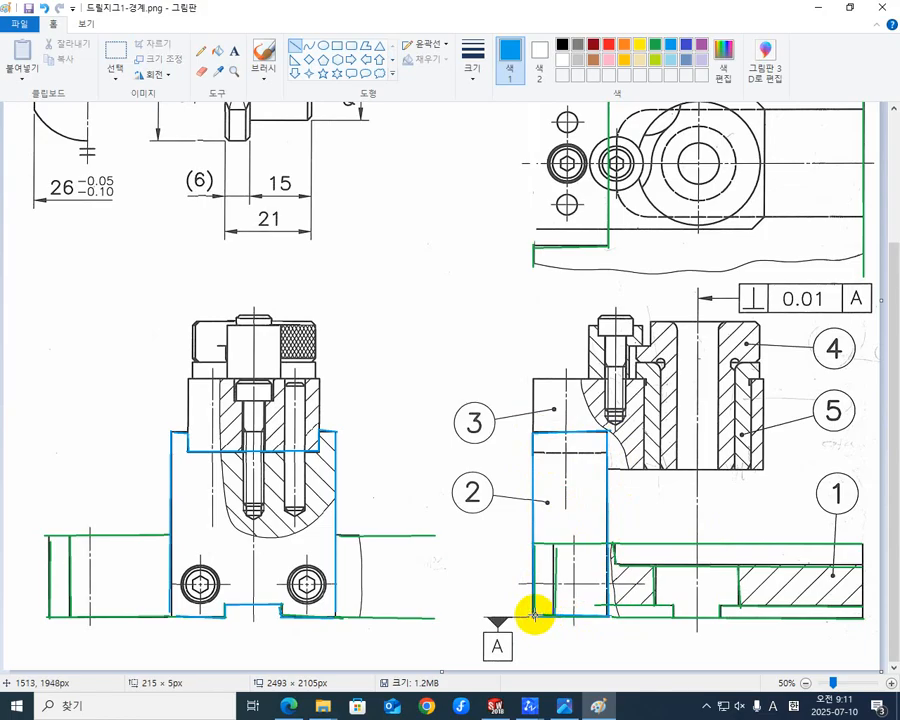
{"action": "left_click", "coordinate": [487, 535]}
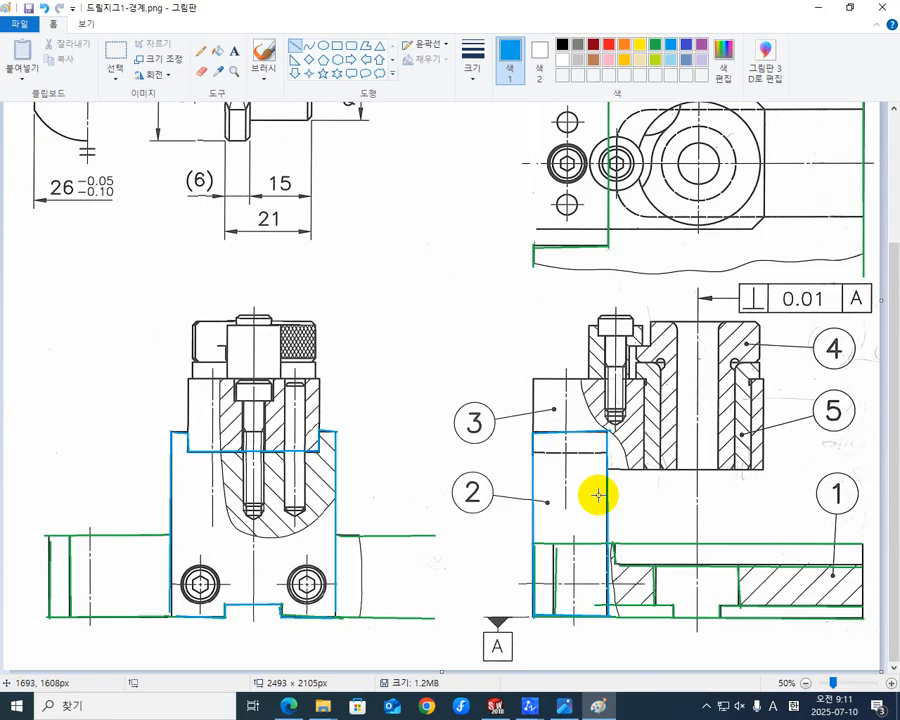
- Trace the rectangular outline of part 2 at the left edge of the plan view with four turquoise lines
{"action": "scroll", "coordinate": [644, 436], "scroll_direction": "up", "scroll_amount": 3}
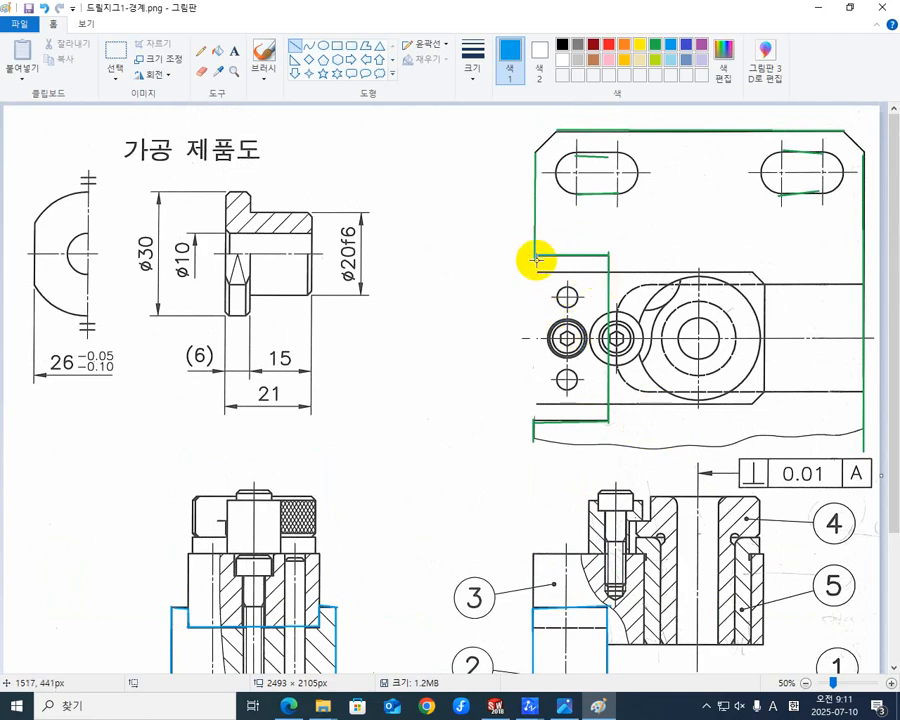
{"action": "left_click_drag", "start_coordinate": [534, 256], "coordinate": [530, 416]}
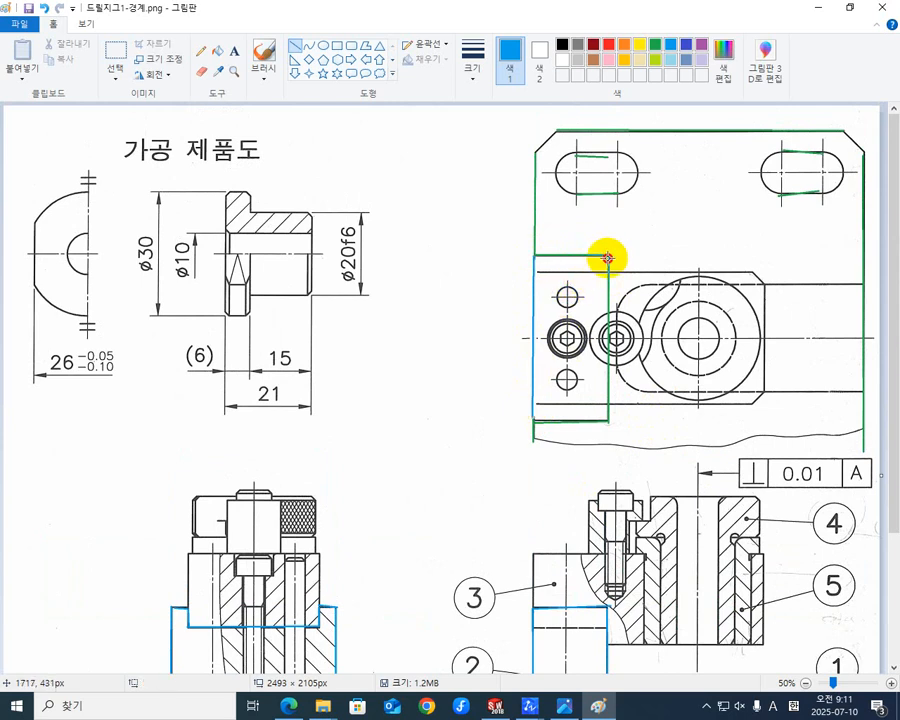
{"action": "left_click_drag", "start_coordinate": [606, 257], "coordinate": [607, 421]}
{"action": "mouse_move", "coordinate": [538, 257]}
{"action": "left_mouse_down"}
{"action": "mouse_move", "coordinate": [552, 249]}
{"action": "mouse_move", "coordinate": [602, 257]}
{"action": "left_mouse_up"}
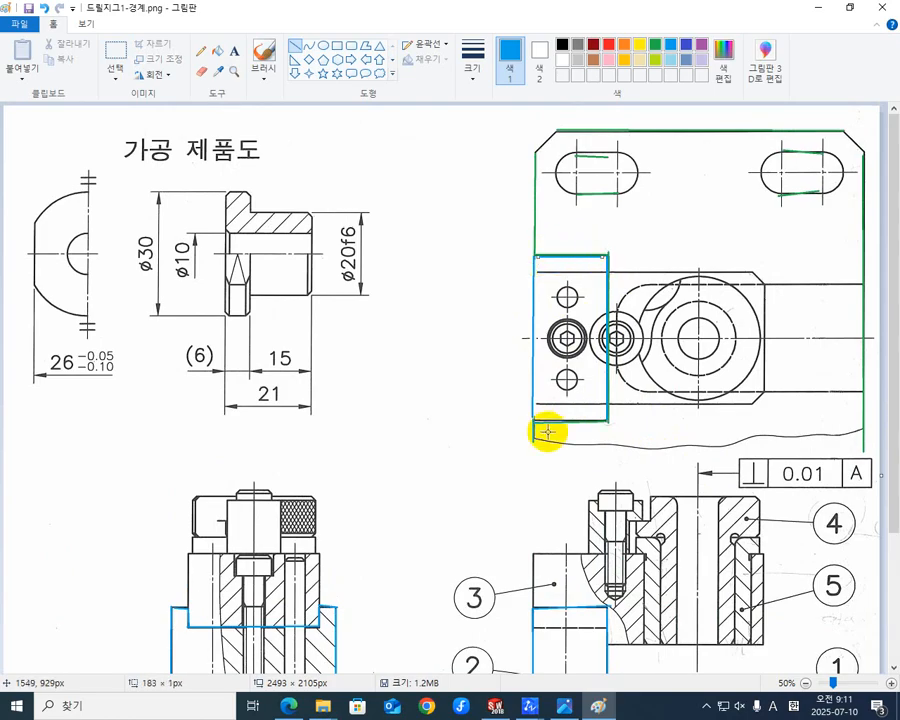
{"action": "mouse_move", "coordinate": [534, 417]}
{"action": "left_mouse_down"}
{"action": "mouse_move", "coordinate": [589, 412]}
{"action": "mouse_move", "coordinate": [603, 420]}
{"action": "left_mouse_up"}
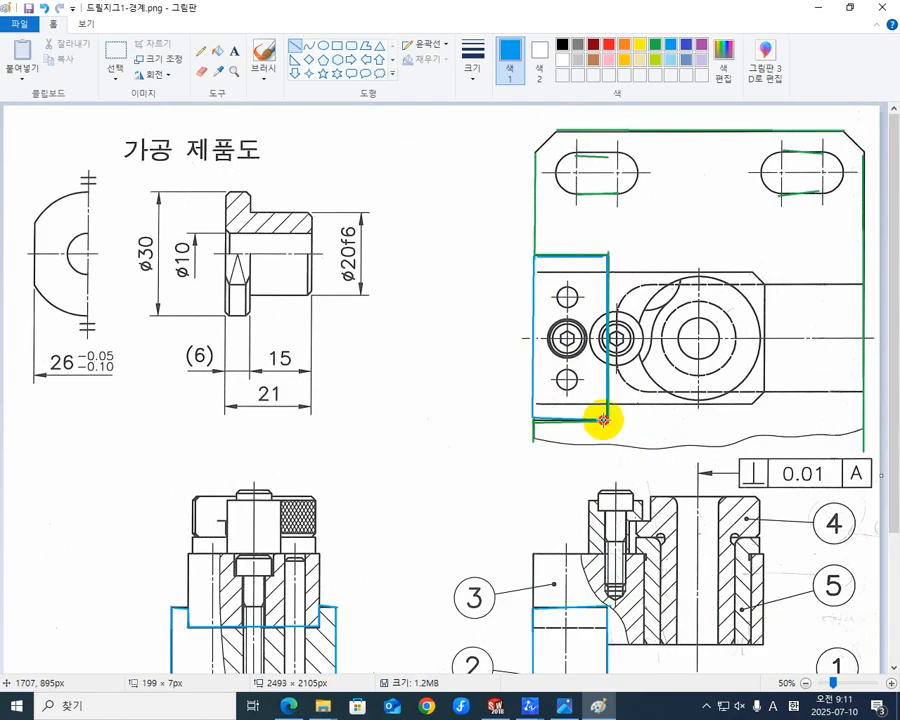
{"action": "left_click", "coordinate": [427, 354]}
- Switch from Paint to the open drill jig drawing in ZWCAD
{"action": "scroll", "coordinate": [466, 433], "scroll_direction": "down", "scroll_amount": 3}
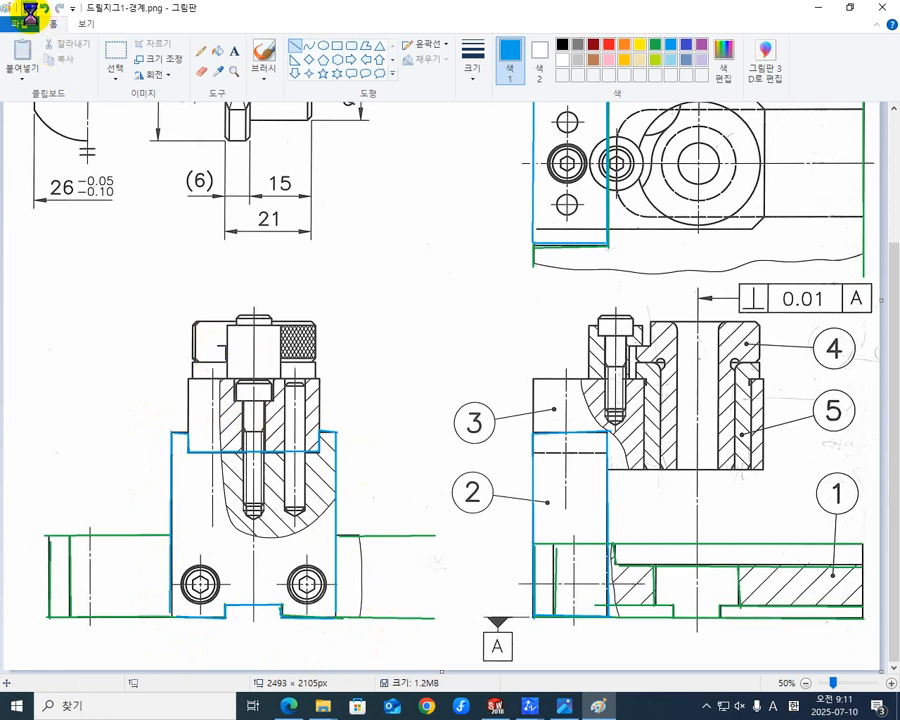
{"action": "left_click", "coordinate": [814, 11]}
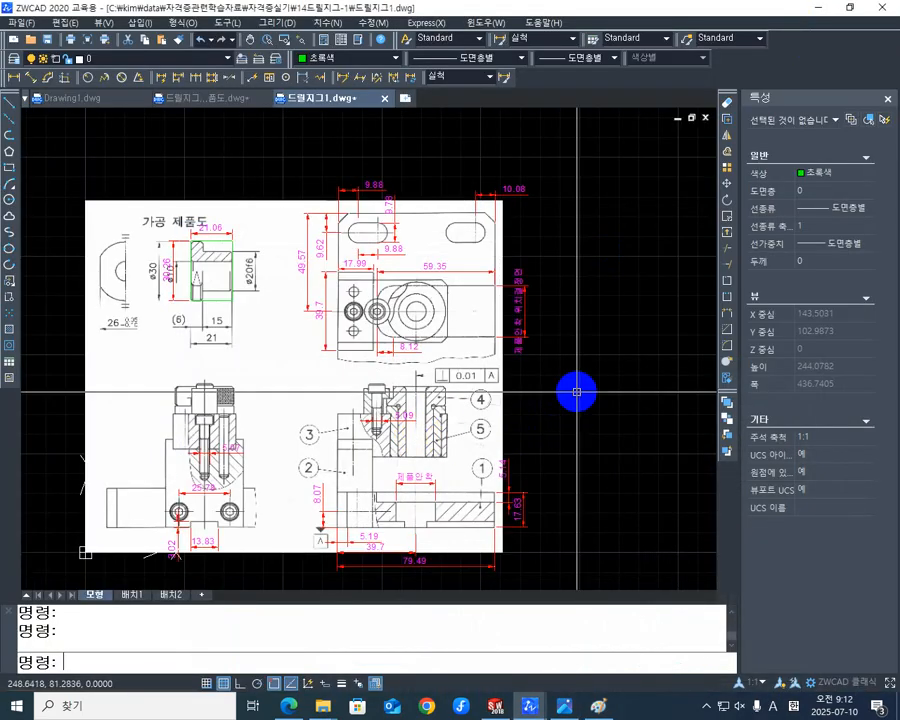
{"action": "scroll", "coordinate": [575, 386], "scroll_direction": "down", "scroll_amount": 2}
{"action": "mouse_move", "coordinate": [558, 410]}
{"action": "middle_mouse_down"}
{"action": "mouse_move", "coordinate": [450, 378]}
{"action": "mouse_move", "coordinate": [440, 364]}
{"action": "middle_mouse_up"}
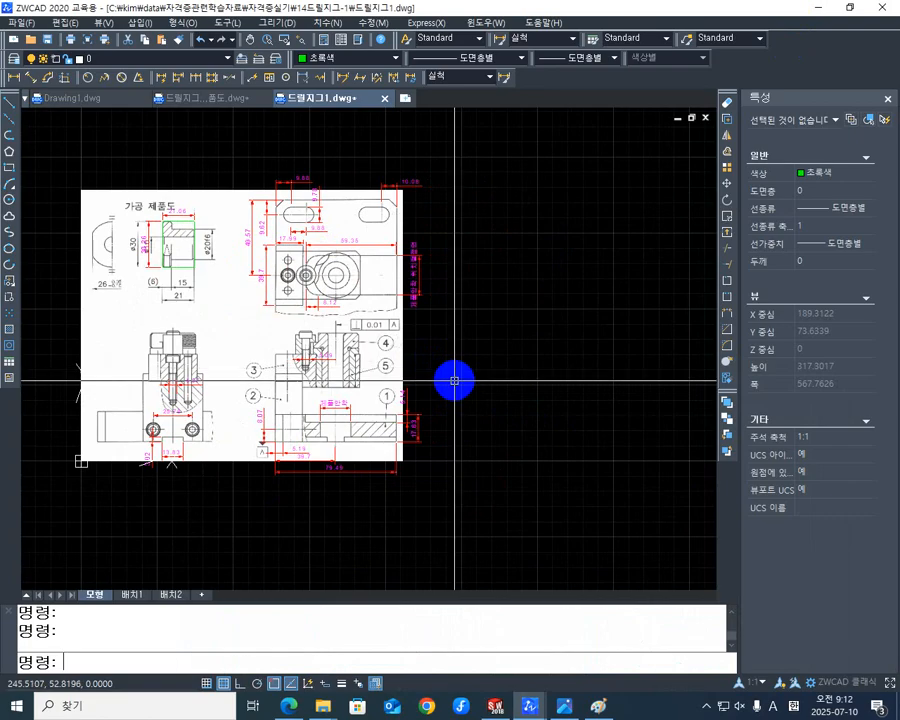
- Copy the jig image without its dimensions about 317 units horizontally to the right, from its lower-left corner with Ortho on
{"action": "type", "text": "CO"}
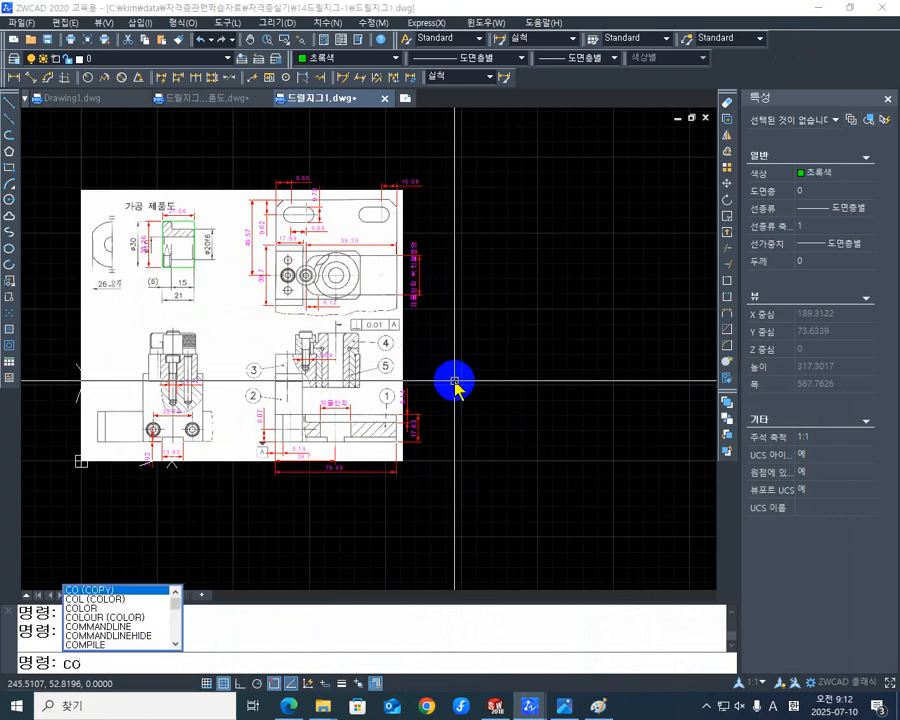
{"action": "key", "text": "Return"}
{"action": "left_click", "coordinate": [242, 343]}
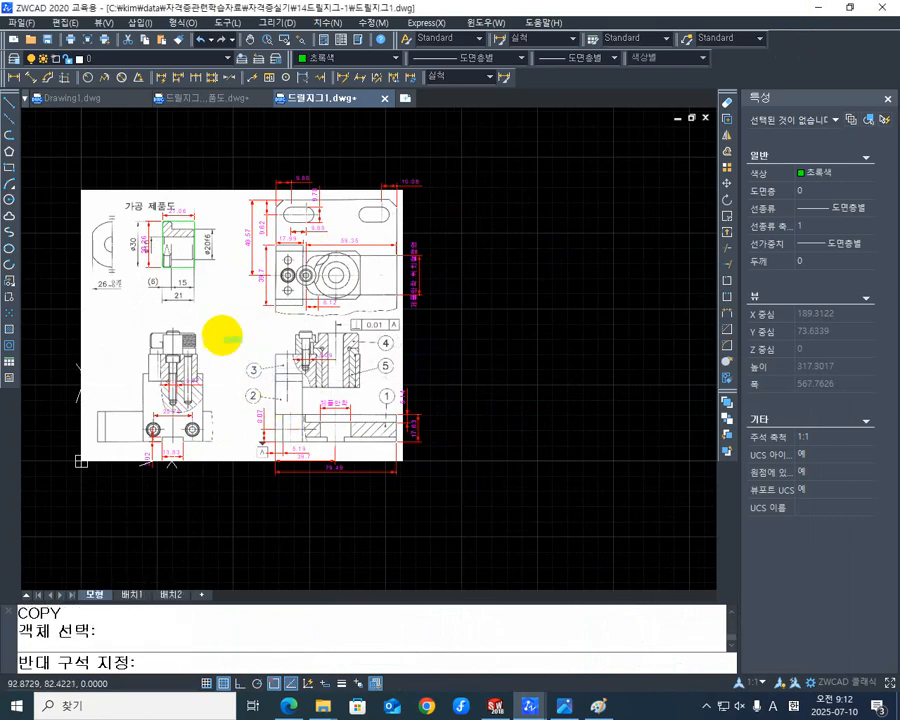
{"action": "left_click", "coordinate": [205, 318]}
{"action": "left_click", "coordinate": [80, 331]}
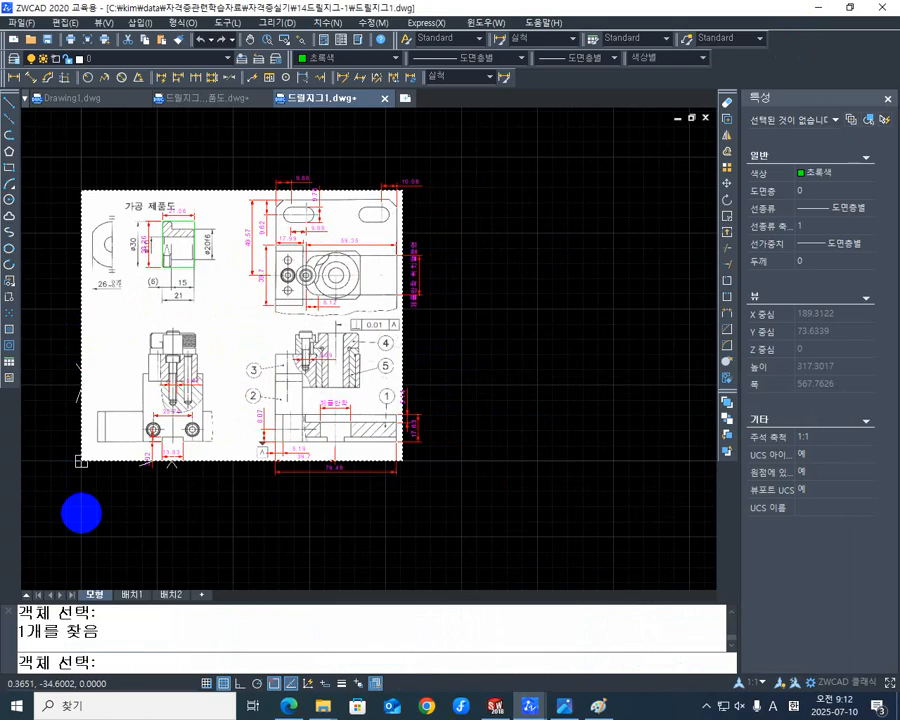
{"action": "key", "text": "Return"}
{"action": "left_click", "coordinate": [82, 460]}
{"action": "left_click", "coordinate": [80, 461]}
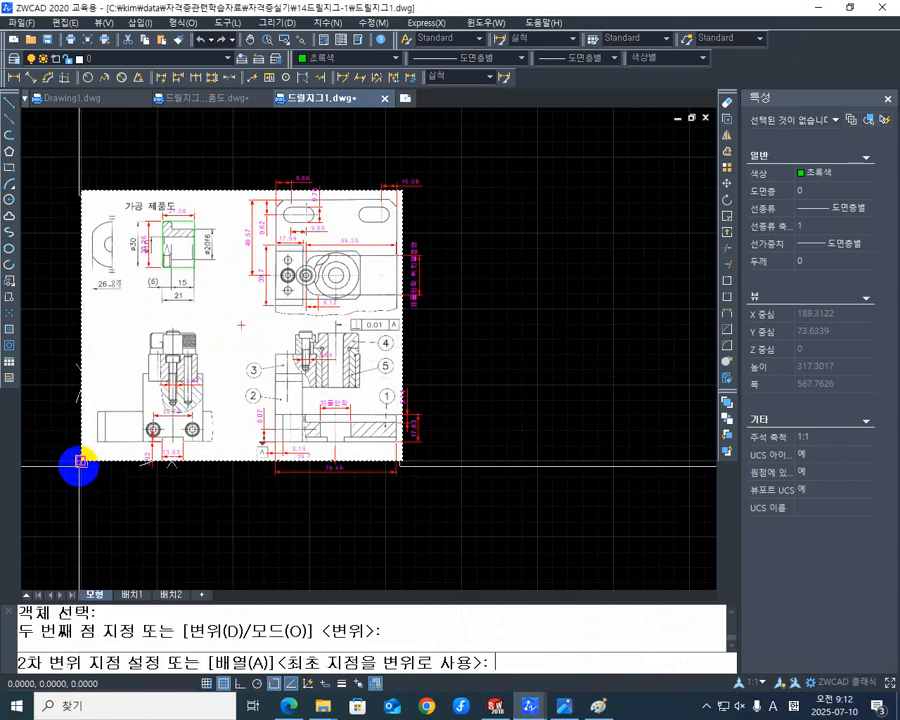
{"action": "mouse_move", "coordinate": [569, 486]}
{"action": "middle_mouse_down"}
{"action": "mouse_move", "coordinate": [374, 502]}
{"action": "mouse_move", "coordinate": [380, 494]}
{"action": "middle_mouse_up"}
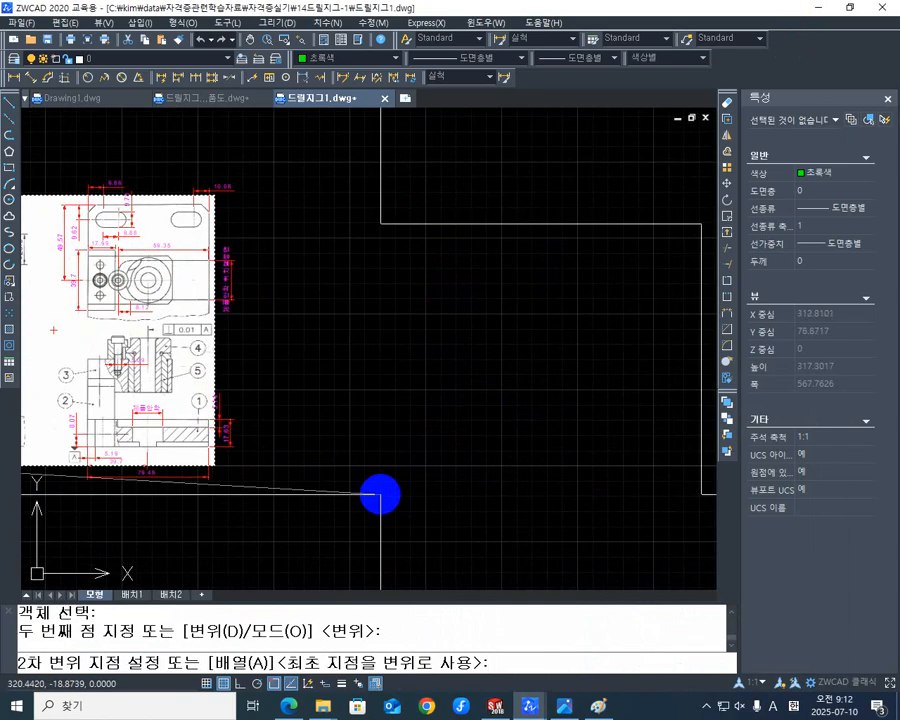
{"action": "key", "text": "F8"}
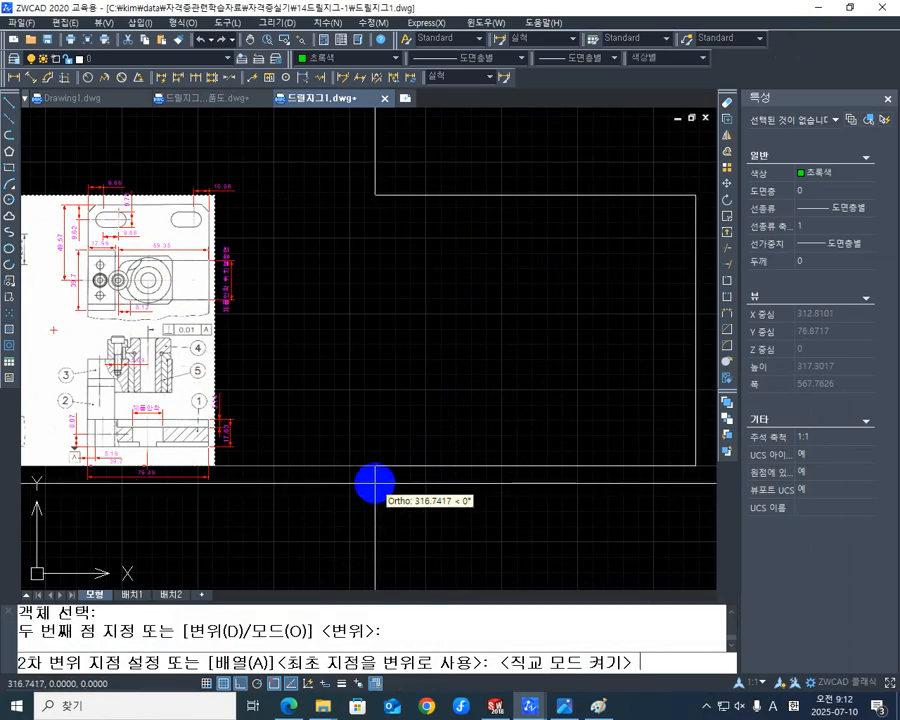
{"action": "left_click", "coordinate": [374, 485]}
{"action": "key", "text": "Escape"}
- Examine part 2 in the copied image's lower-left view and compare it with the dimensioned original
{"action": "scroll", "coordinate": [424, 460], "scroll_direction": "up", "scroll_amount": 3}
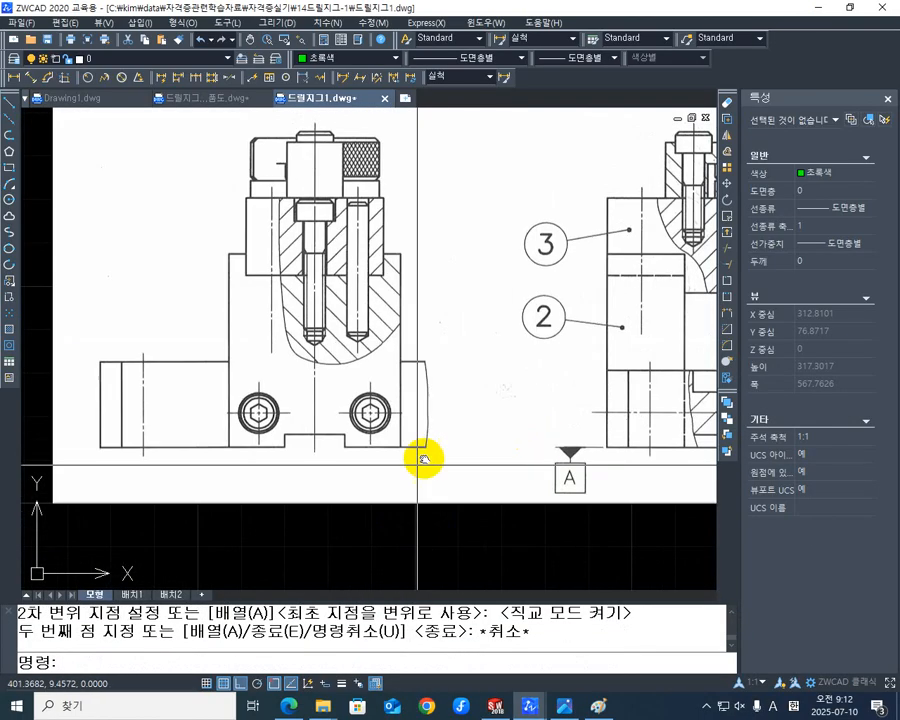
{"action": "middle_click_drag", "start_coordinate": [424, 460], "coordinate": [341, 432]}
{"action": "middle_click_drag", "start_coordinate": [358, 388], "coordinate": [390, 410]}
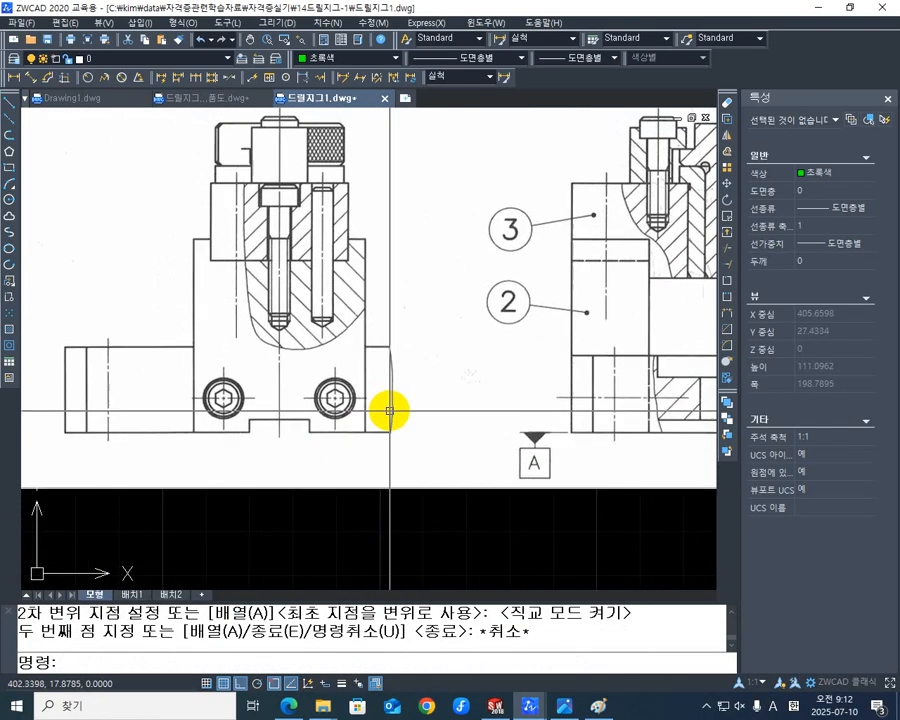
{"action": "mouse_move", "coordinate": [412, 320]}
{"action": "middle_mouse_down"}
{"action": "mouse_move", "coordinate": [416, 380]}
{"action": "mouse_move", "coordinate": [427, 385]}
{"action": "middle_mouse_up"}
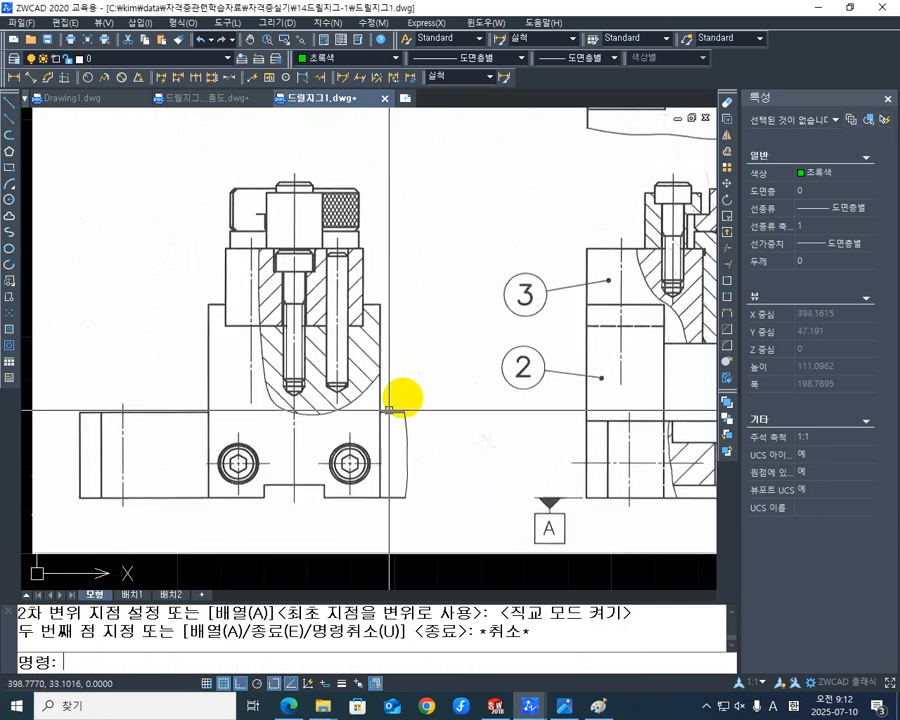
{"action": "scroll", "coordinate": [388, 410], "scroll_direction": "down", "scroll_amount": 4}
{"action": "middle_click_drag", "start_coordinate": [226, 444], "coordinate": [461, 425]}
{"action": "scroll", "coordinate": [240, 410], "scroll_direction": "up", "scroll_amount": 3}
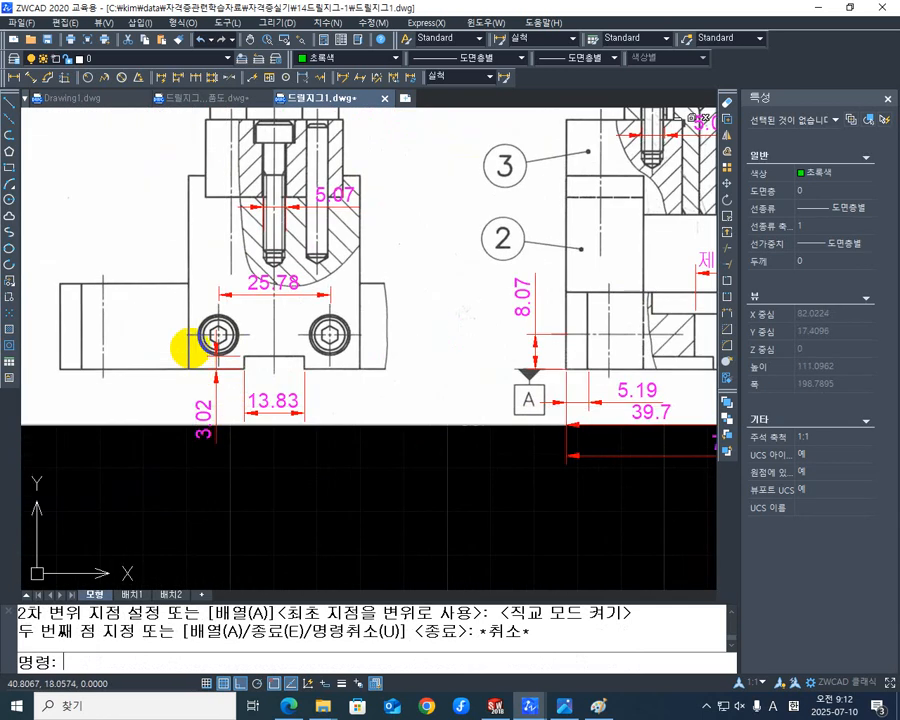
{"action": "scroll", "coordinate": [382, 364], "scroll_direction": "down", "scroll_amount": 5}
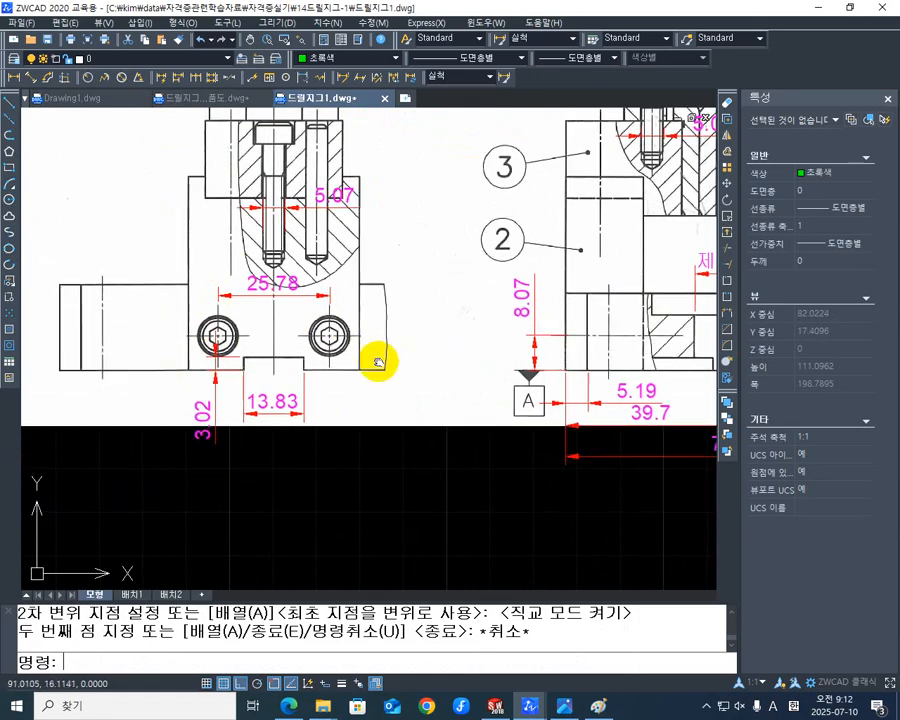
{"action": "scroll", "coordinate": [345, 418], "scroll_direction": "up", "scroll_amount": 2}
{"action": "scroll", "coordinate": [345, 420], "scroll_direction": "up", "scroll_amount": 2}
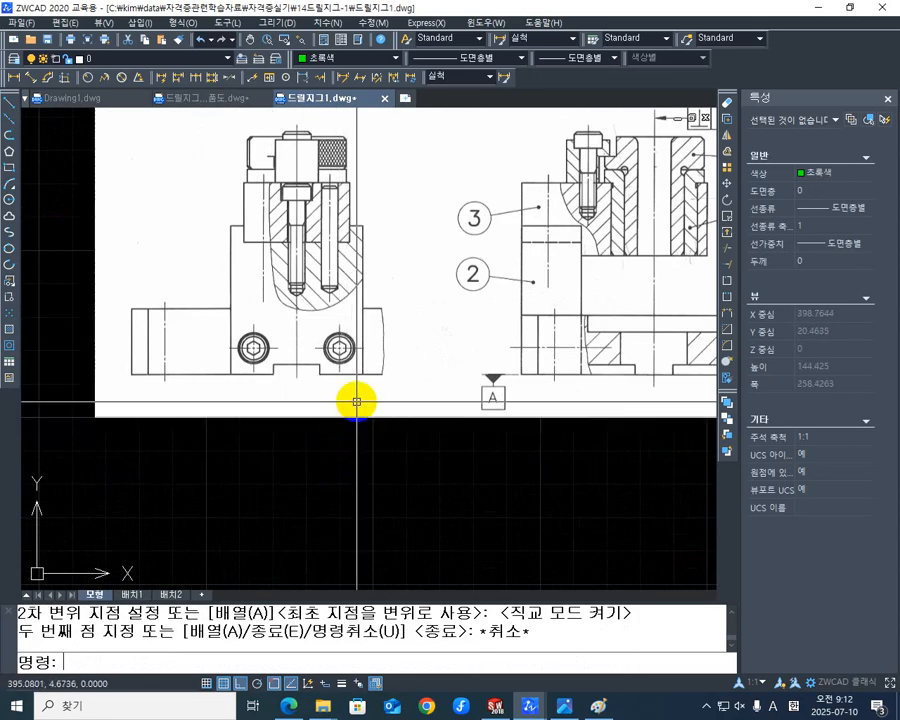
{"action": "middle_click_drag", "start_coordinate": [410, 325], "coordinate": [408, 356]}
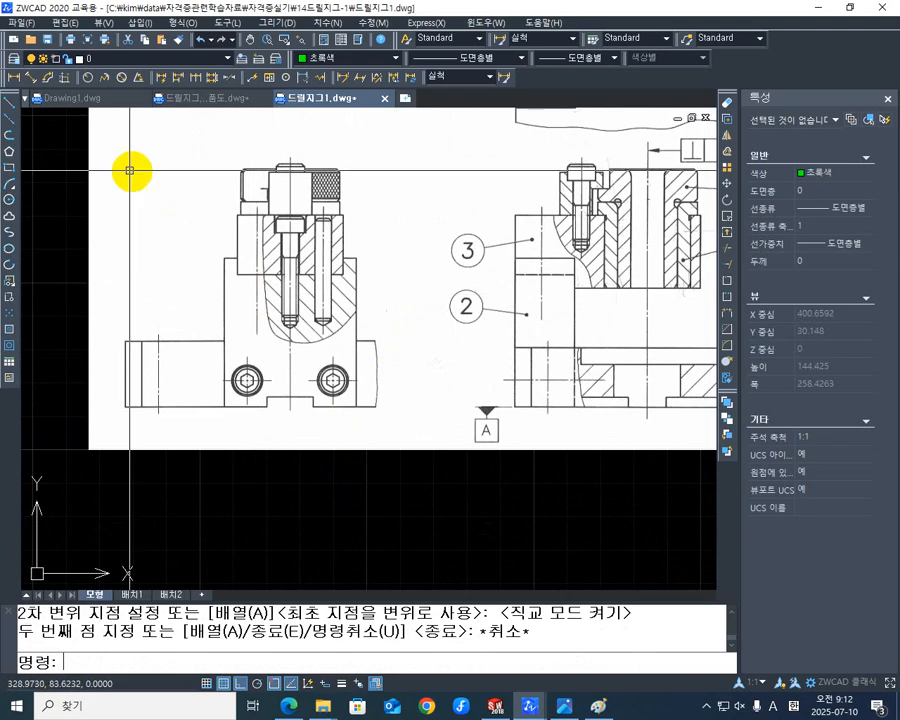
- Add a linear dimension for the bottom width of part 2 in the copy's lower-left view, placed below the image
{"action": "left_click", "coordinate": [10, 78]}
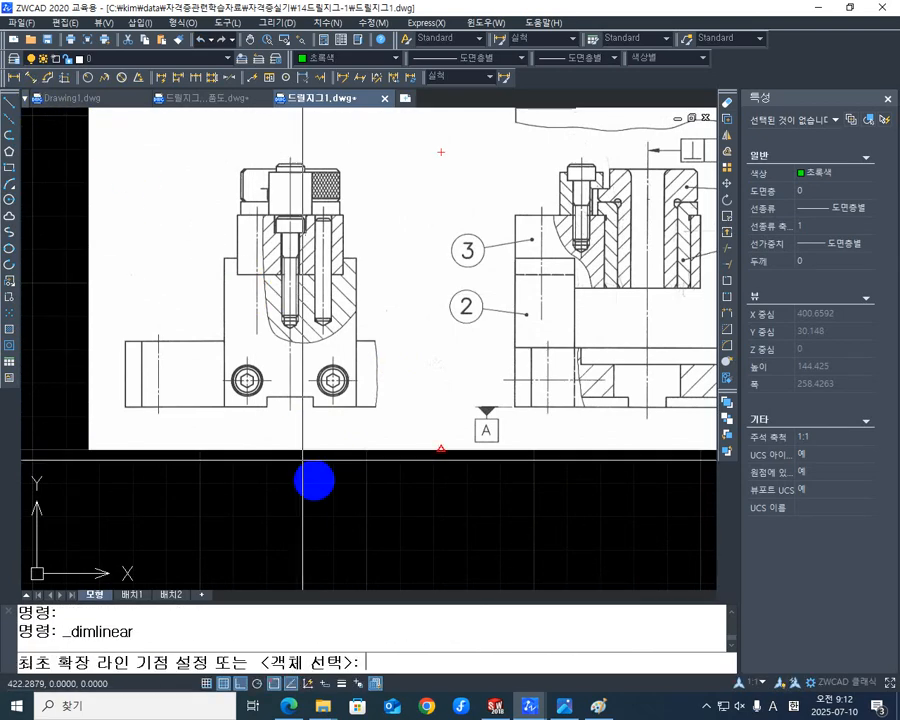
{"action": "scroll", "coordinate": [270, 414], "scroll_direction": "up", "scroll_amount": 4}
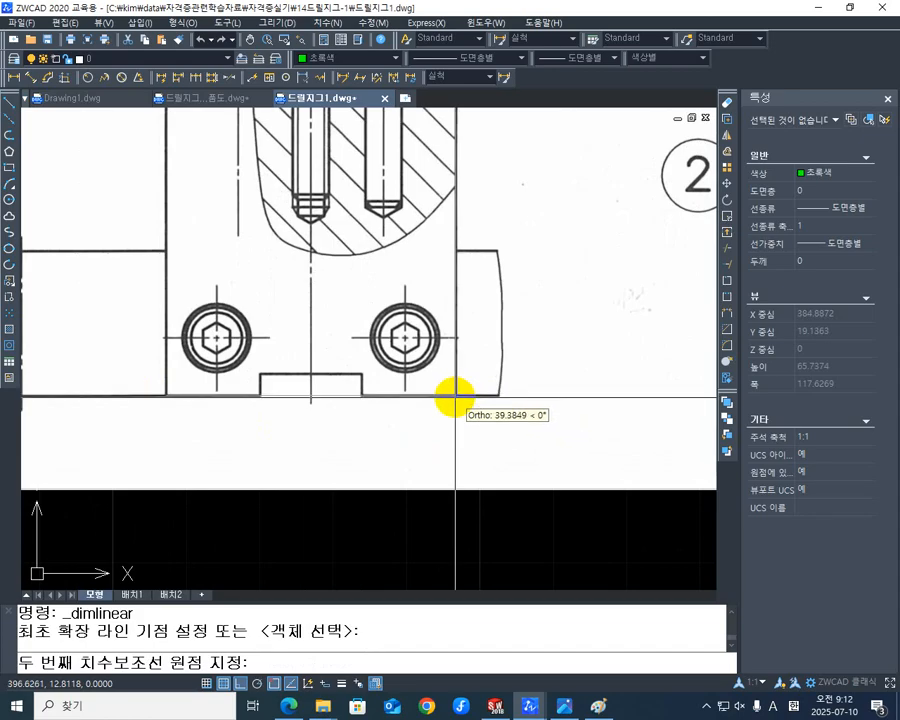
{"action": "left_click", "coordinate": [455, 400]}
{"action": "scroll", "coordinate": [398, 370], "scroll_direction": "down", "scroll_amount": 3}
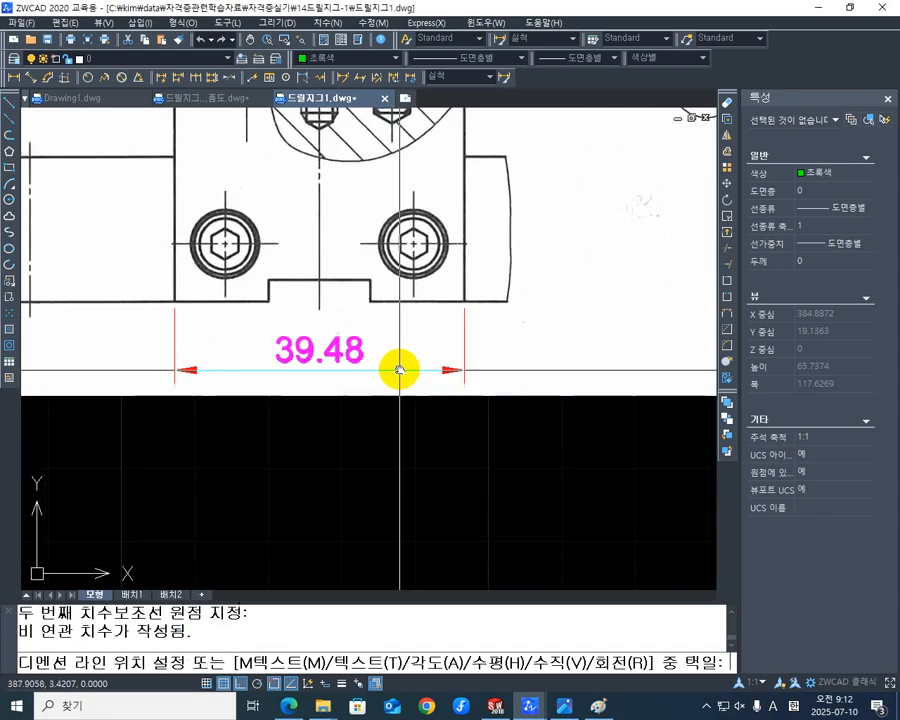
{"action": "left_click", "coordinate": [384, 408]}
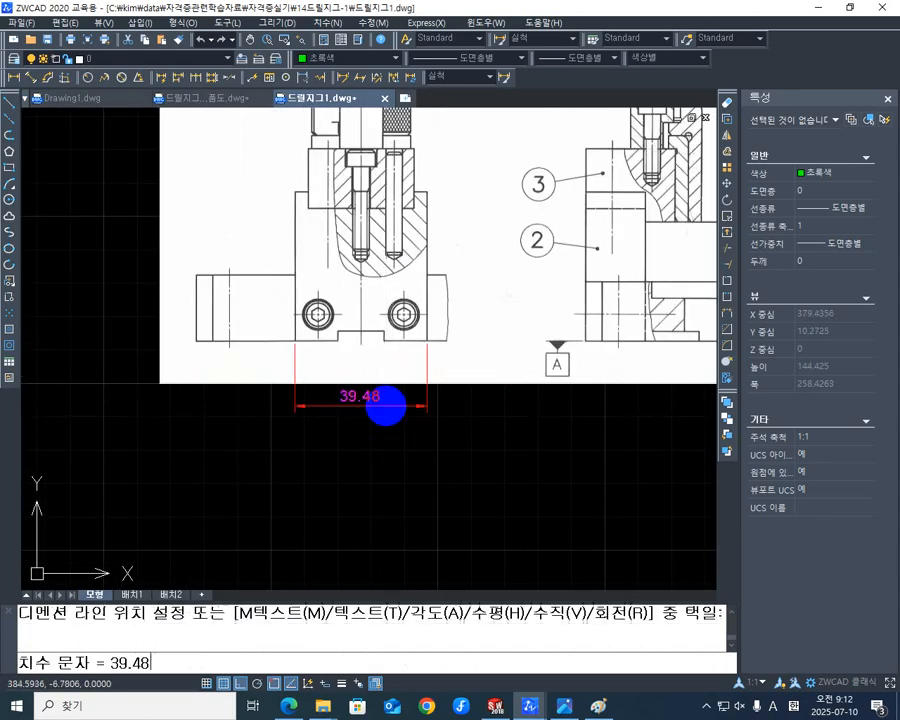
- Review the plan-view dimensions of part 2 in the original and compare them with the new width dimension
{"action": "scroll", "coordinate": [266, 404], "scroll_direction": "down", "scroll_amount": 5}
{"action": "scroll", "coordinate": [165, 330], "scroll_direction": "up", "scroll_amount": 5}
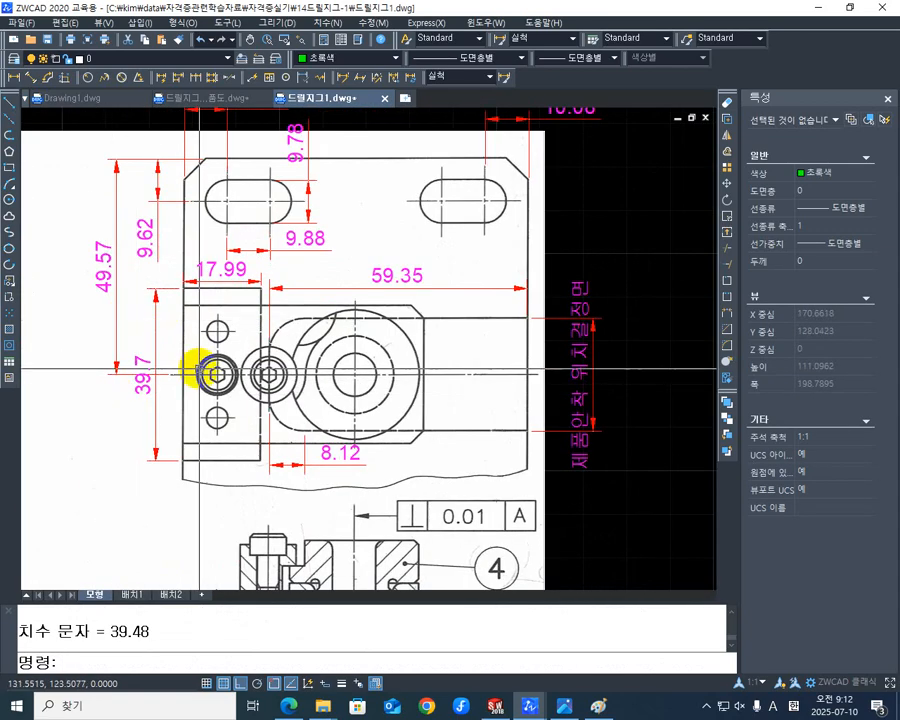
{"action": "middle_click_drag", "start_coordinate": [244, 365], "coordinate": [137, 330]}
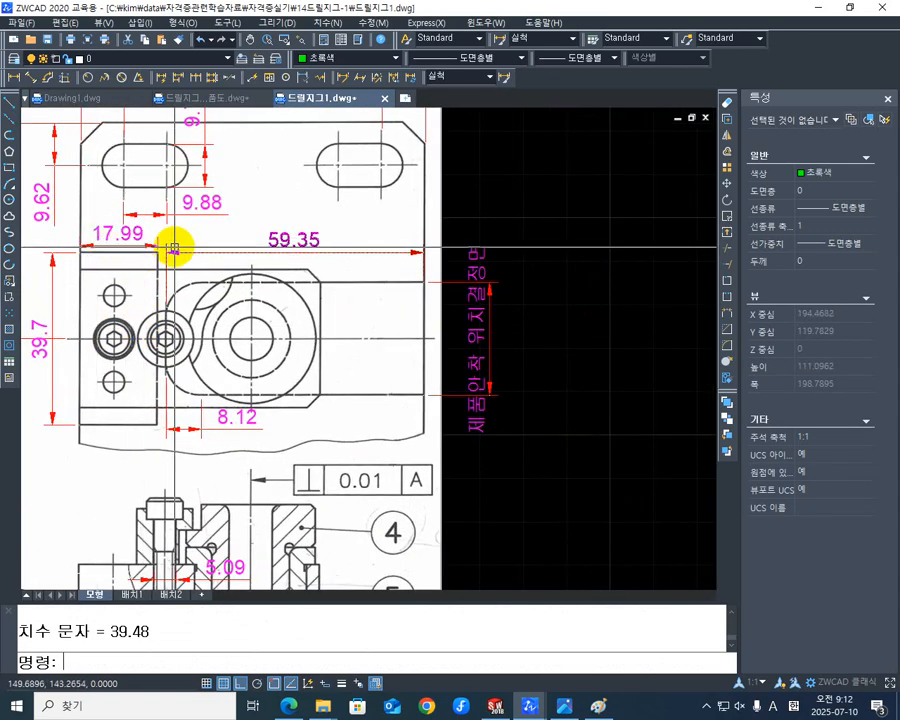
{"action": "middle_click_drag", "start_coordinate": [314, 357], "coordinate": [294, 390]}
{"action": "scroll", "coordinate": [204, 334], "scroll_direction": "down", "scroll_amount": 3}
{"action": "middle_click_drag", "start_coordinate": [401, 355], "coordinate": [102, 277]}
{"action": "scroll", "coordinate": [327, 482], "scroll_direction": "up", "scroll_amount": 5}
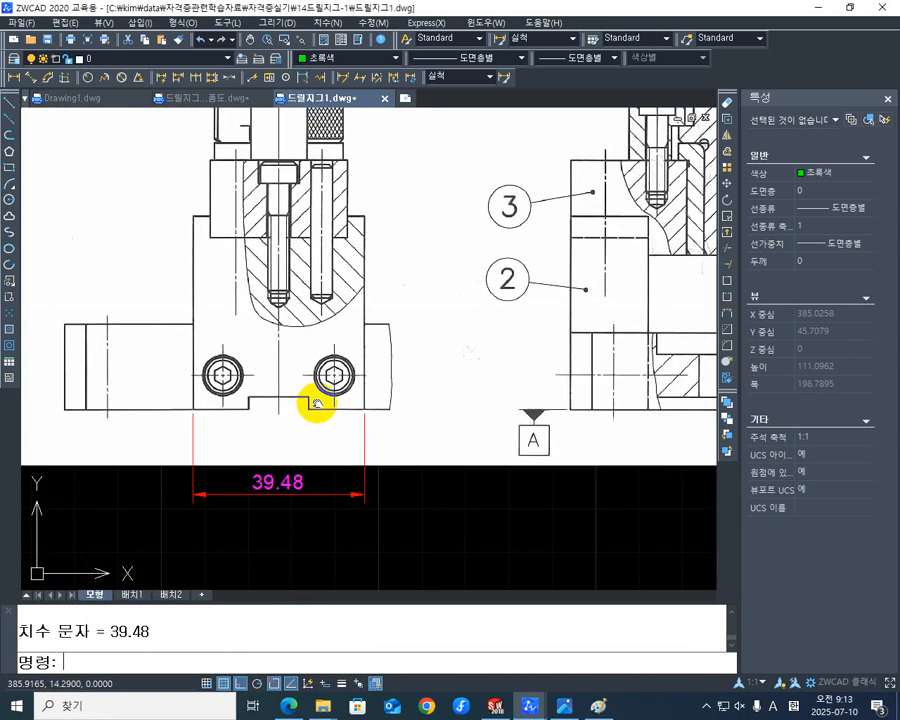
{"action": "middle_click_drag", "start_coordinate": [457, 427], "coordinate": [324, 462]}
{"action": "scroll", "coordinate": [330, 428], "scroll_direction": "down", "scroll_amount": 1}
{"action": "middle_click_drag", "start_coordinate": [451, 453], "coordinate": [452, 439]}
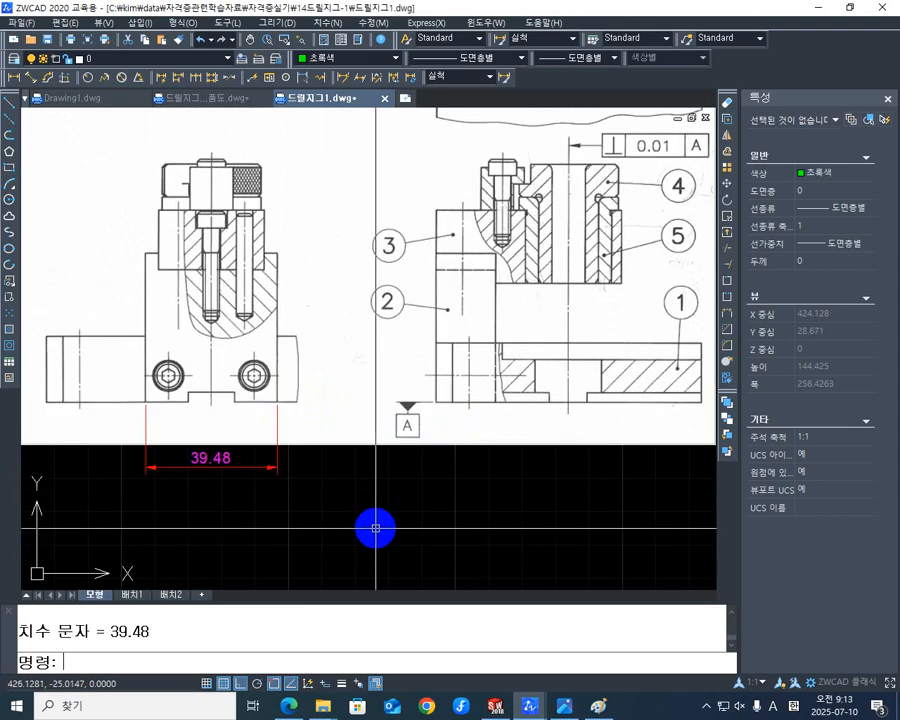
- Add a linear dimension for the bottom width of part 2 in the copy's lower-right sectional view, placed below the image
{"action": "key", "text": "space"}
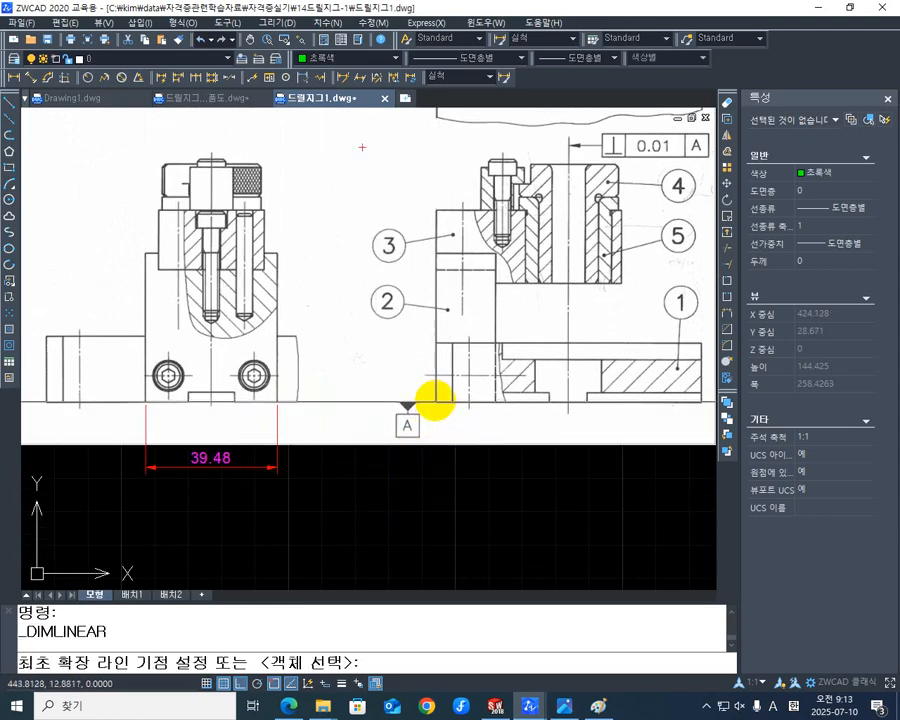
{"action": "left_click", "coordinate": [496, 404]}
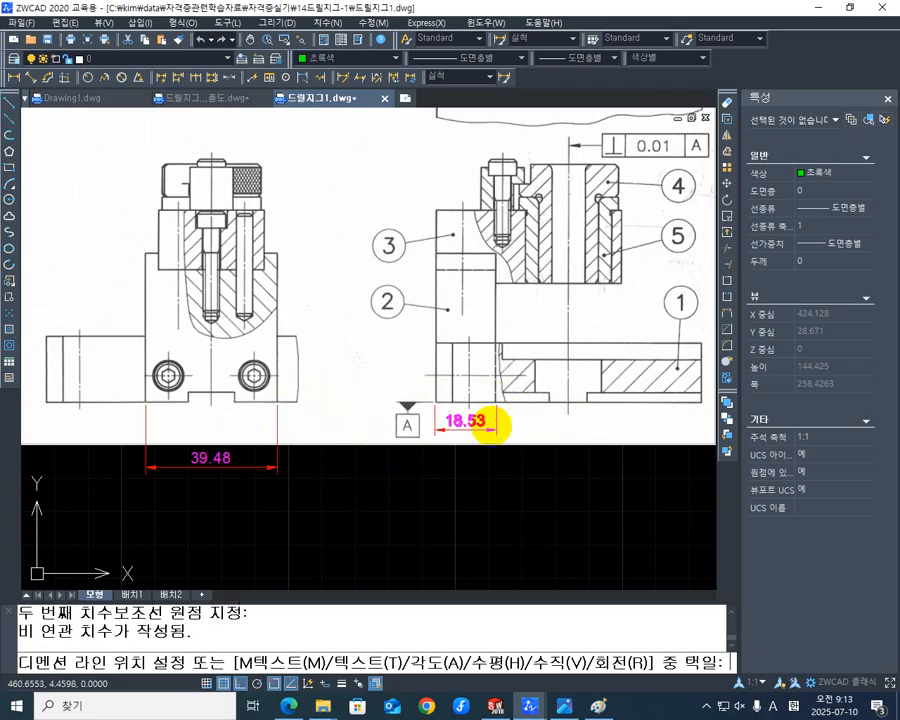
{"action": "left_click", "coordinate": [482, 468]}
- Try to realign the right extension-line origin of part 2's sectional-view width dimension with its right edge
{"action": "scroll", "coordinate": [460, 421], "scroll_direction": "up", "scroll_amount": 3}
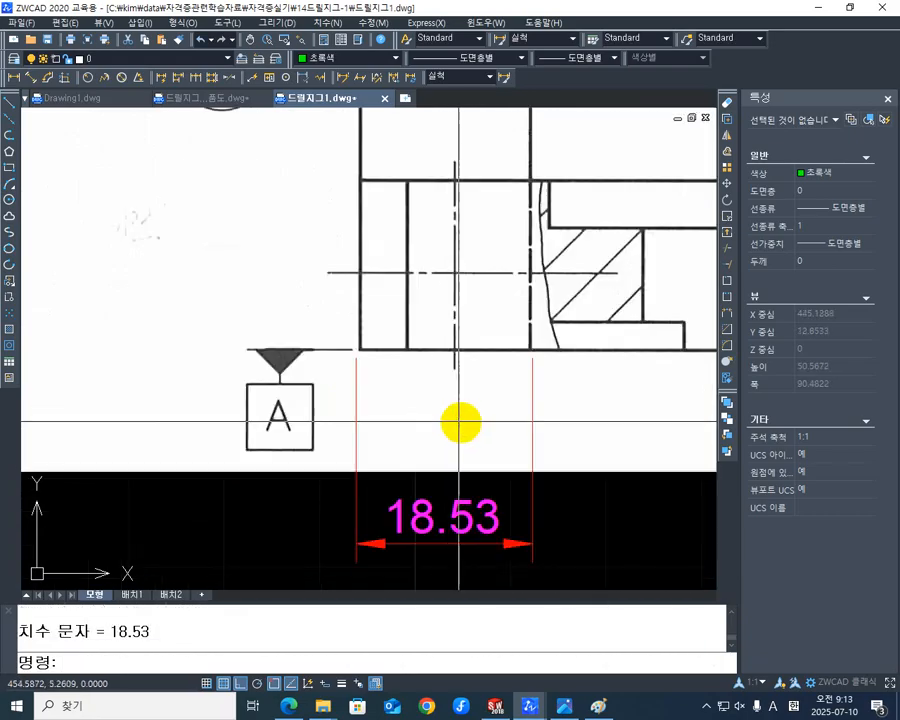
{"action": "scroll", "coordinate": [537, 388], "scroll_direction": "up", "scroll_amount": 2}
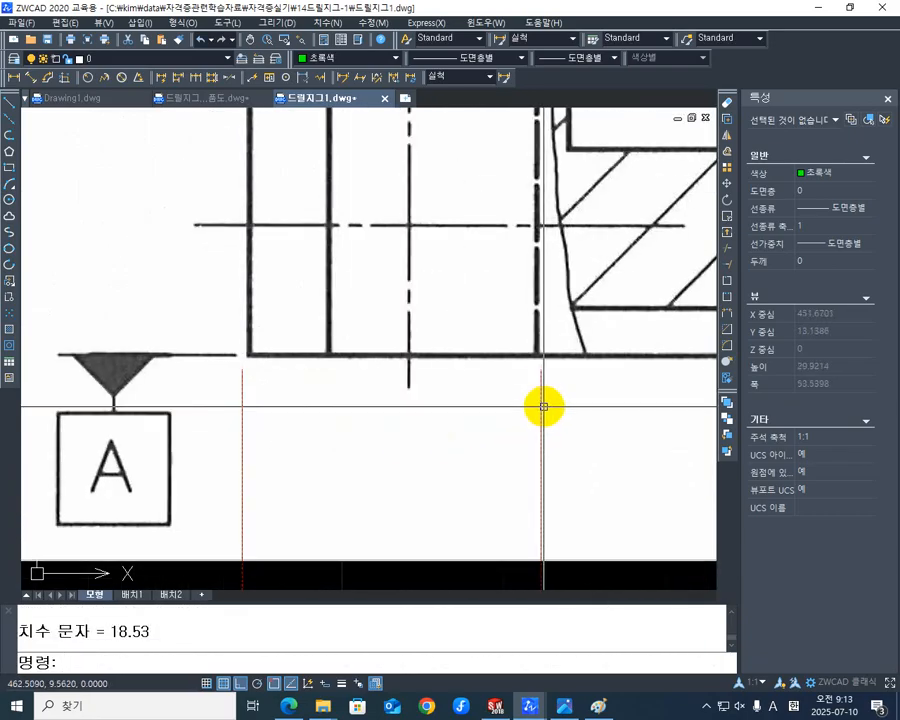
{"action": "left_click", "coordinate": [543, 407]}
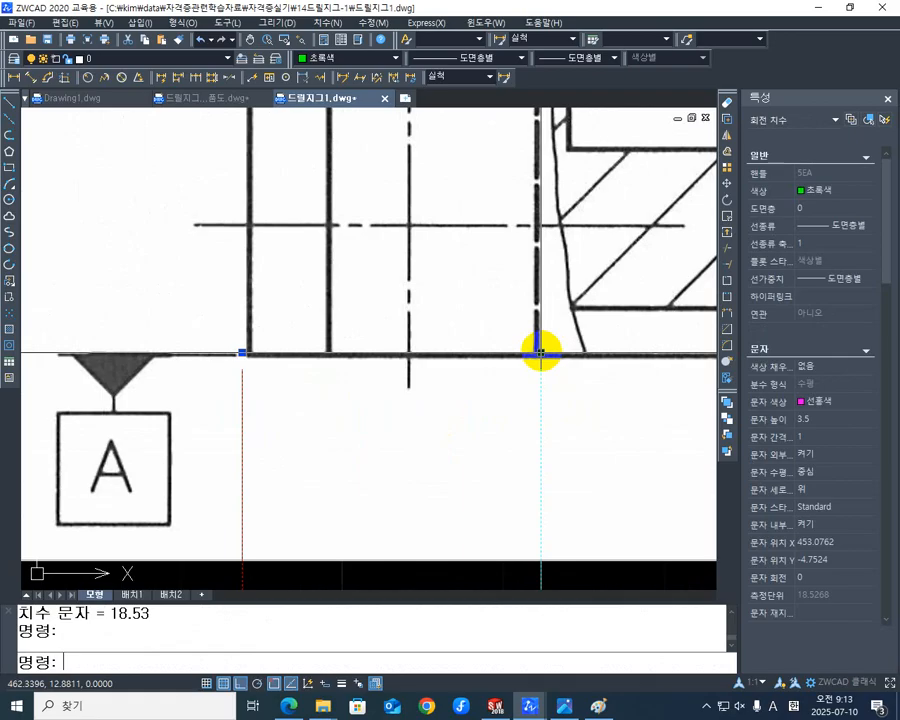
{"action": "left_click", "coordinate": [541, 352]}
{"action": "left_click", "coordinate": [541, 352]}
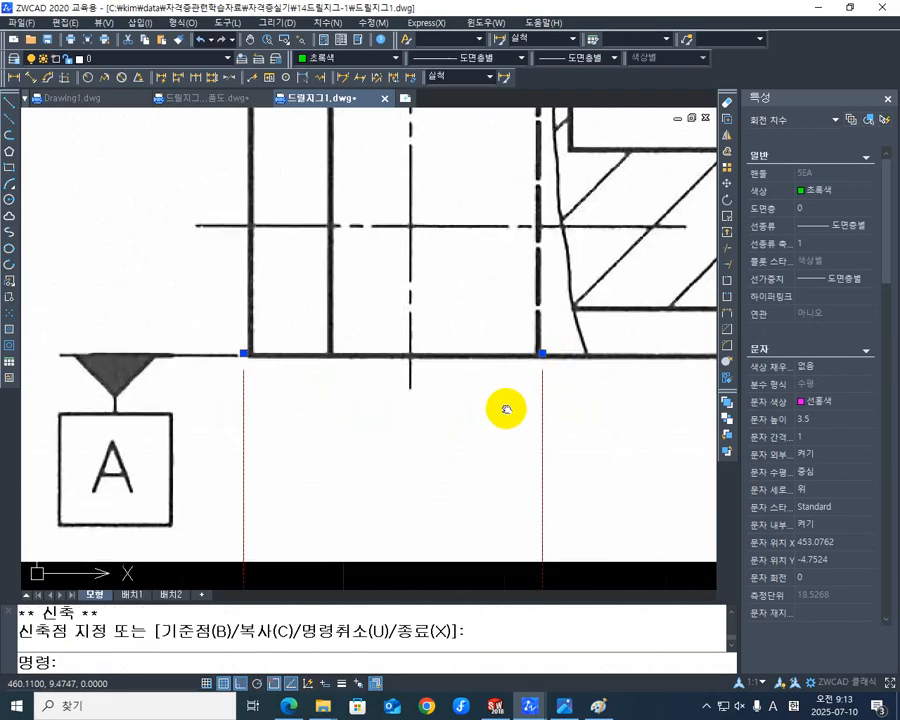
{"action": "scroll", "coordinate": [500, 408], "scroll_direction": "down", "scroll_amount": 4}
{"action": "middle_click_drag", "start_coordinate": [458, 473], "coordinate": [465, 380]}
{"action": "key", "text": "Escape"}
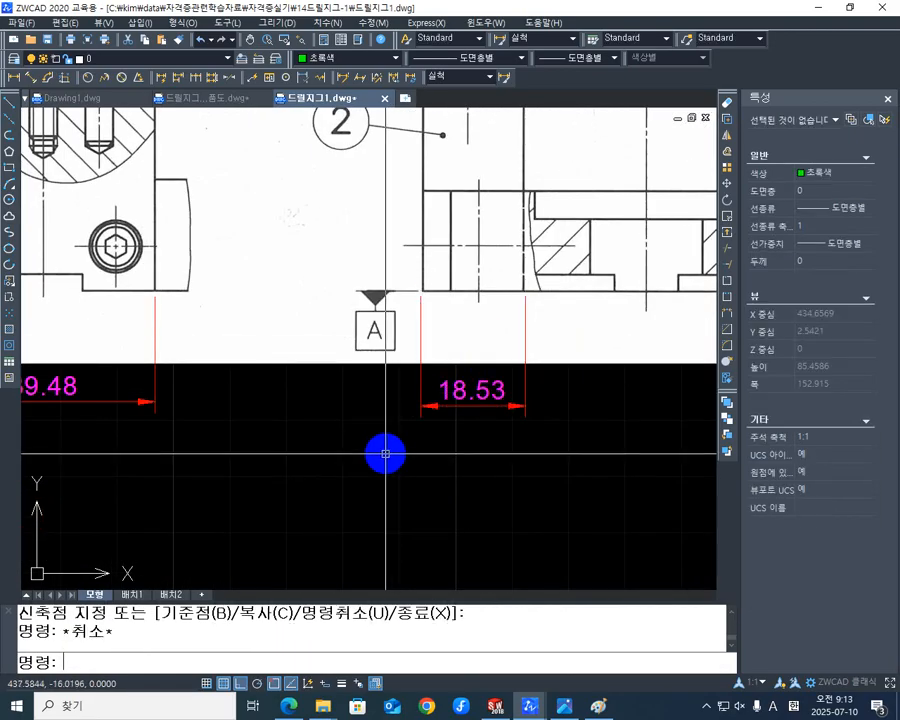
- Move the left extension-line origin of the sectional-view width dimension horizontally onto part 2's lower-left corner
{"action": "scroll", "coordinate": [400, 372], "scroll_direction": "up", "scroll_amount": 4}
{"action": "mouse_move", "coordinate": [440, 278]}
{"action": "middle_mouse_down"}
{"action": "mouse_move", "coordinate": [418, 348]}
{"action": "mouse_move", "coordinate": [448, 340]}
{"action": "middle_mouse_up"}
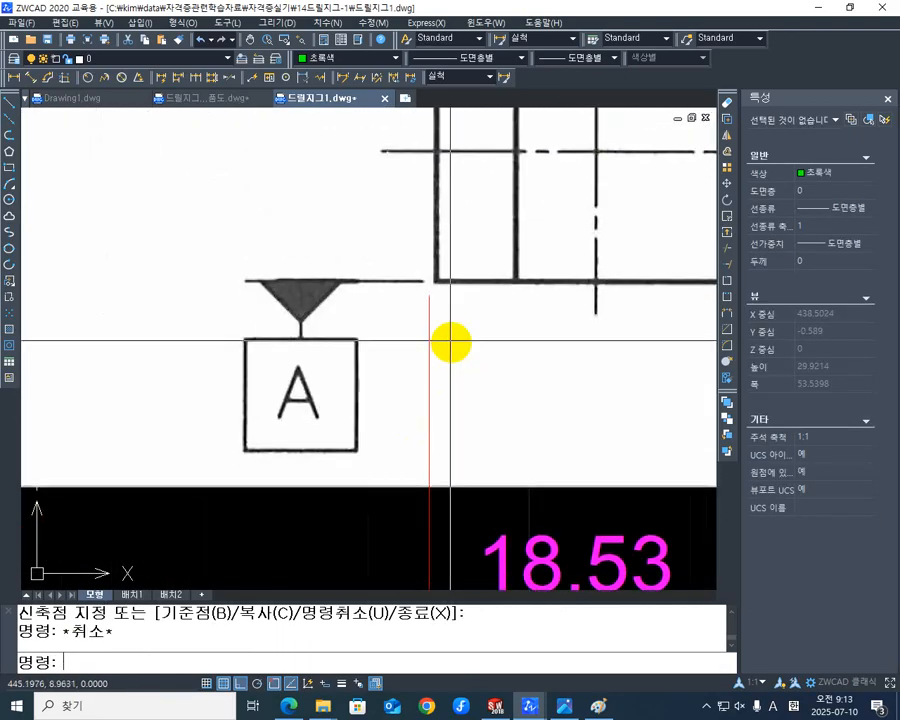
{"action": "left_click", "coordinate": [430, 327]}
{"action": "scroll", "coordinate": [424, 283], "scroll_direction": "up", "scroll_amount": 5}
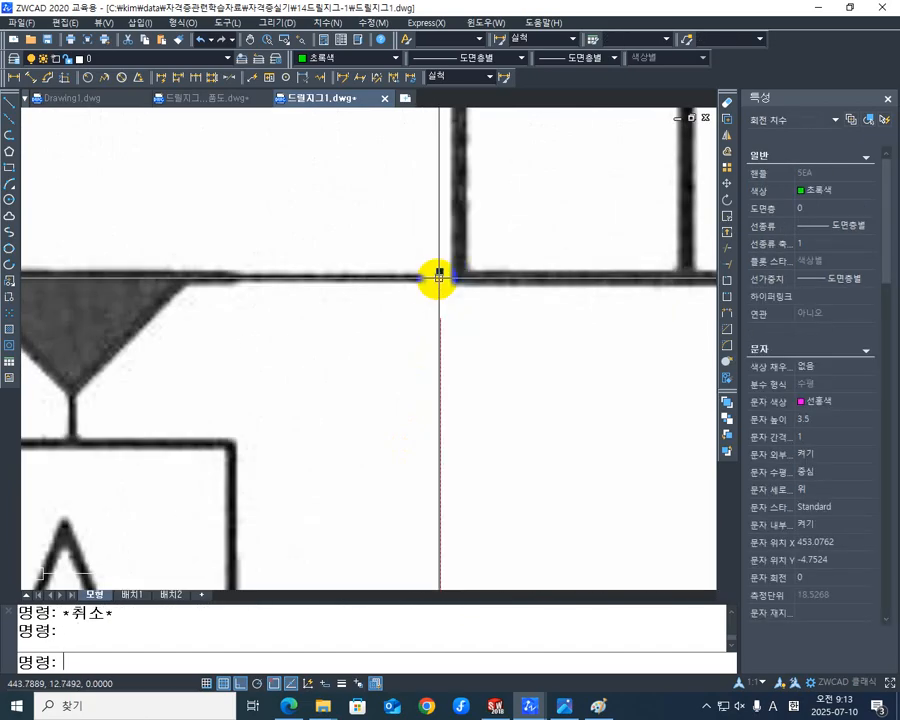
{"action": "left_click", "coordinate": [459, 271]}
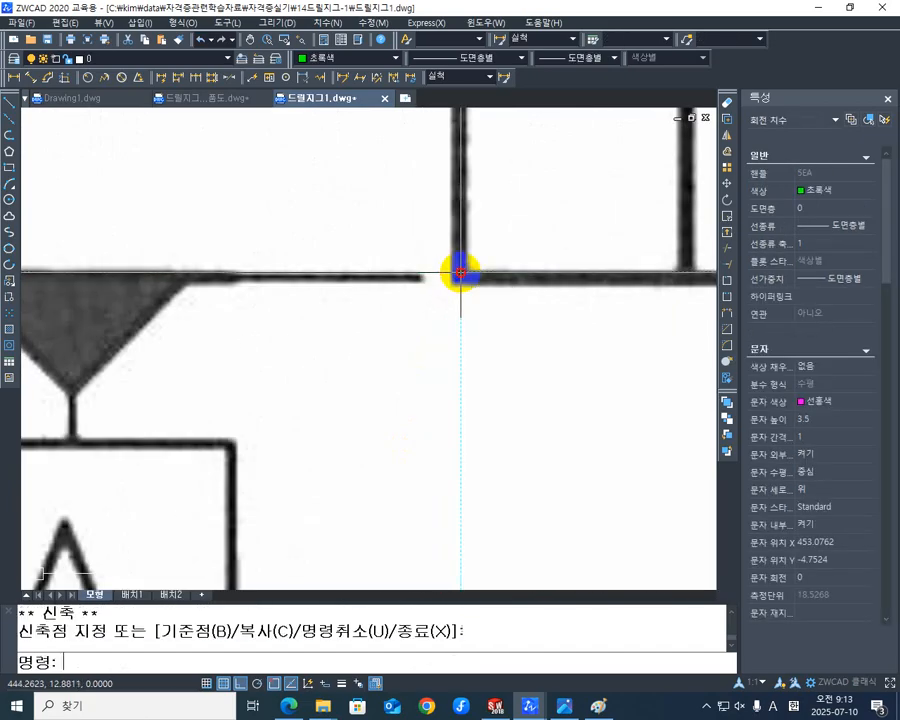
{"action": "scroll", "coordinate": [462, 330], "scroll_direction": "down", "scroll_amount": 4}
{"action": "scroll", "coordinate": [373, 331], "scroll_direction": "down", "scroll_amount": 3}
{"action": "middle_click_drag", "start_coordinate": [370, 329], "coordinate": [402, 376]}
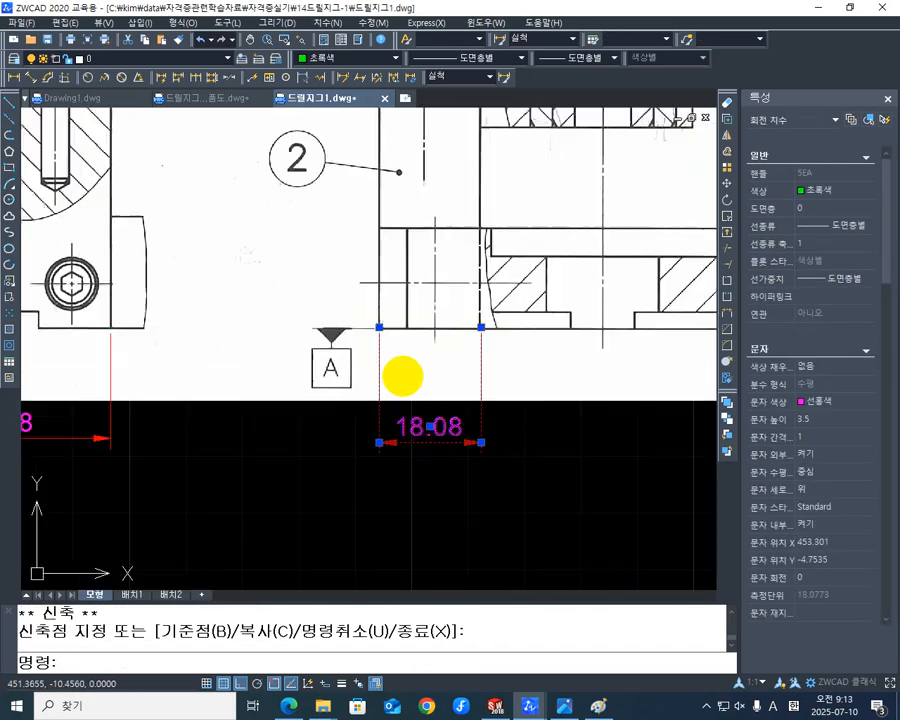
- Add a vertical linear dimension for part 2's overall height in the copy's side view, placed between the side and sectional views
{"action": "mouse_move", "coordinate": [303, 376]}
{"action": "middle_mouse_down"}
{"action": "mouse_move", "coordinate": [310, 405]}
{"action": "mouse_move", "coordinate": [331, 427]}
{"action": "middle_mouse_up"}
{"action": "key", "text": "Escape"}
{"action": "key", "text": "Escape"}
{"action": "middle_click_drag", "start_coordinate": [337, 383], "coordinate": [384, 417]}
{"action": "scroll", "coordinate": [364, 412], "scroll_direction": "down", "scroll_amount": 4}
{"action": "scroll", "coordinate": [288, 397], "scroll_direction": "up", "scroll_amount": 3}
{"action": "middle_click_drag", "start_coordinate": [308, 402], "coordinate": [373, 437]}
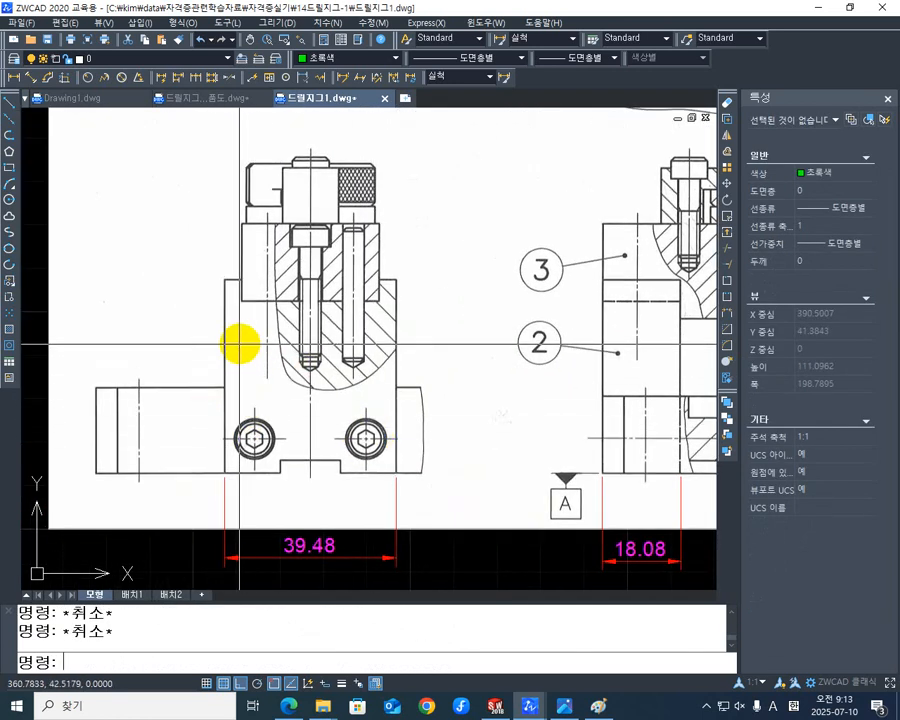
{"action": "key", "text": "space"}
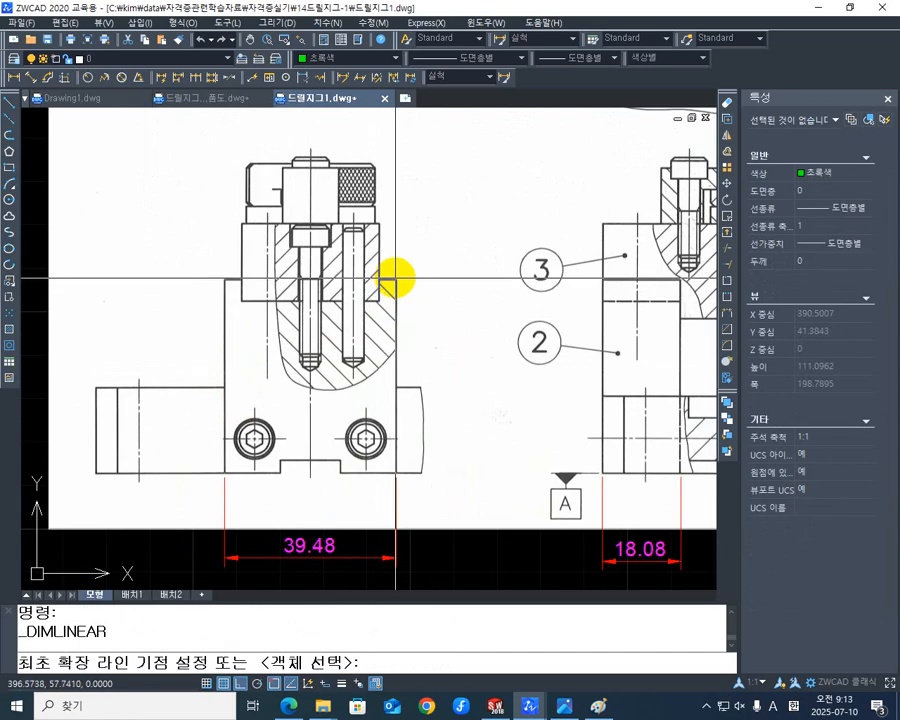
{"action": "mouse_move", "coordinate": [403, 420]}
{"action": "middle_mouse_down"}
{"action": "mouse_move", "coordinate": [332, 362]}
{"action": "mouse_move", "coordinate": [310, 410]}
{"action": "middle_mouse_up"}
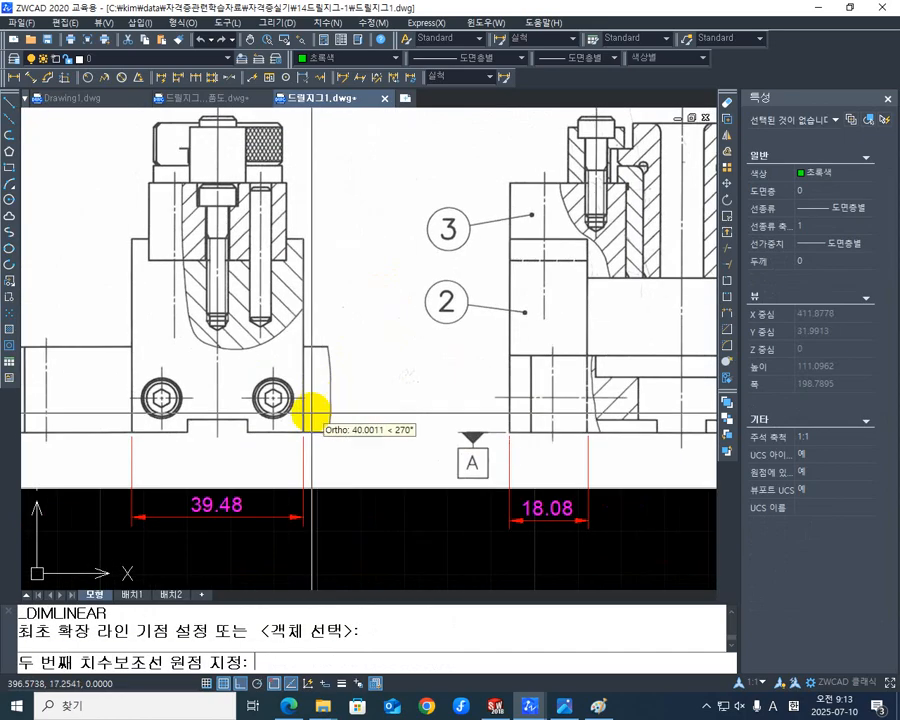
{"action": "scroll", "coordinate": [295, 430], "scroll_direction": "up", "scroll_amount": 4}
{"action": "left_click", "coordinate": [301, 461]}
{"action": "scroll", "coordinate": [301, 458], "scroll_direction": "down", "scroll_amount": 4}
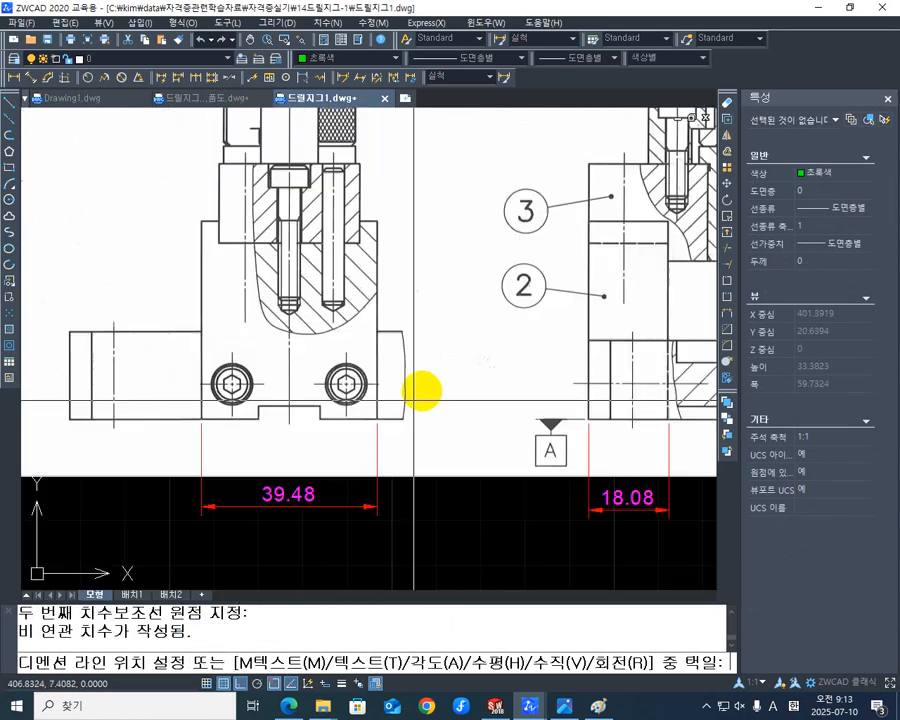
{"action": "middle_click_drag", "start_coordinate": [420, 390], "coordinate": [360, 428]}
{"action": "left_click", "coordinate": [332, 410]}
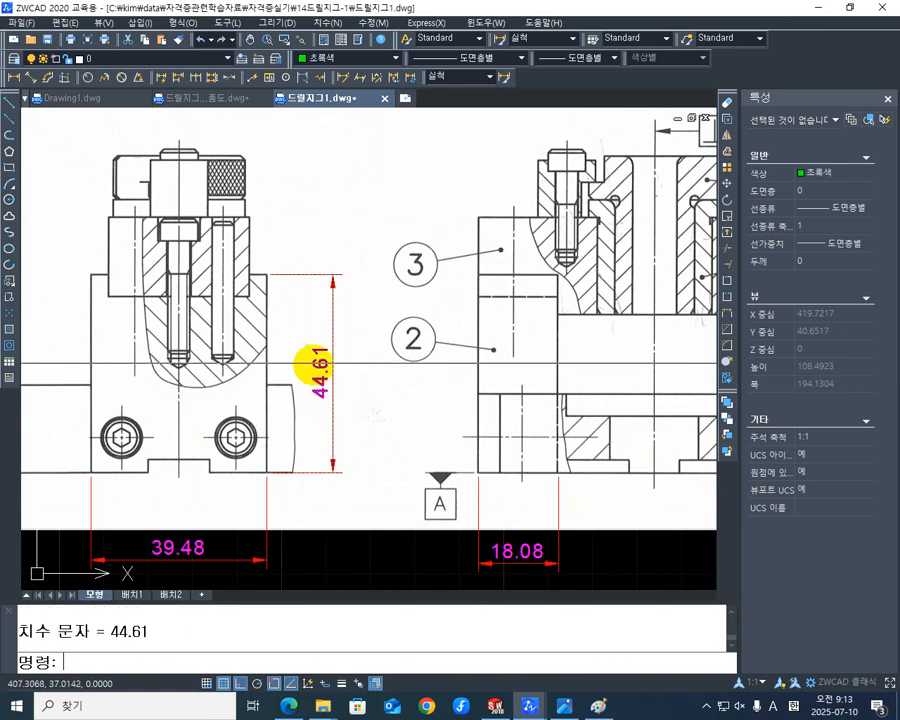
- Check the new height dimension against part 2's top and bottom edges, and examine the side view's remaining features
{"action": "scroll", "coordinate": [266, 344], "scroll_direction": "up", "scroll_amount": 4}
{"action": "mouse_move", "coordinate": [266, 344]}
{"action": "middle_mouse_down"}
{"action": "mouse_move", "coordinate": [292, 336]}
{"action": "mouse_move", "coordinate": [297, 267]}
{"action": "middle_mouse_up"}
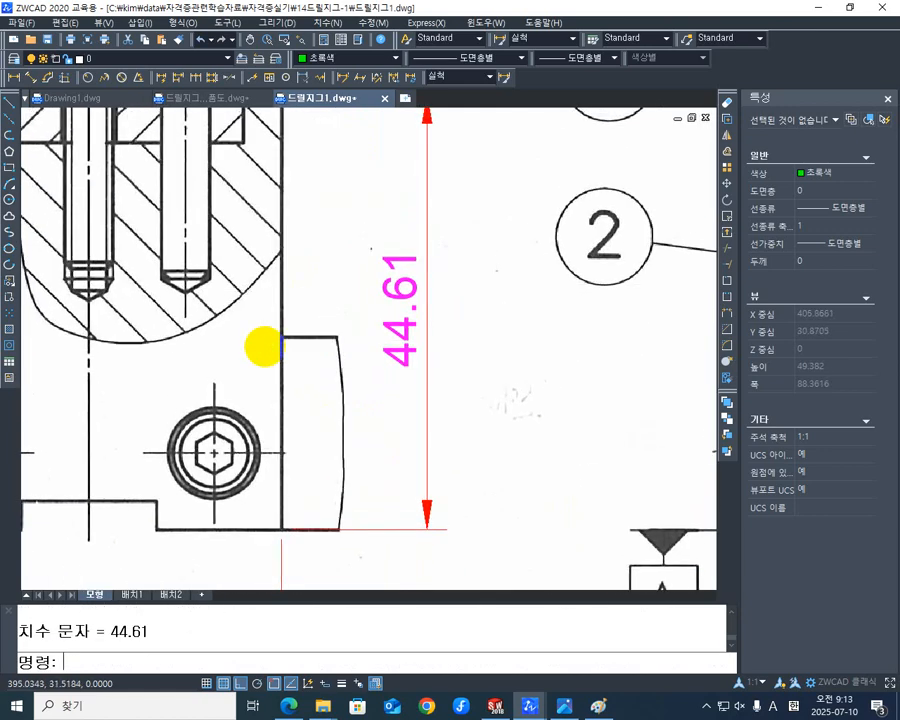
{"action": "scroll", "coordinate": [310, 448], "scroll_direction": "up", "scroll_amount": 4}
{"action": "mouse_move", "coordinate": [310, 448]}
{"action": "middle_mouse_down"}
{"action": "mouse_move", "coordinate": [310, 254]}
{"action": "mouse_move", "coordinate": [277, 571]}
{"action": "middle_mouse_up"}
{"action": "scroll", "coordinate": [310, 254], "scroll_direction": "down", "scroll_amount": 2}
{"action": "middle_click_drag", "start_coordinate": [265, 360], "coordinate": [266, 576]}
{"action": "scroll", "coordinate": [221, 225], "scroll_direction": "up", "scroll_amount": 2}
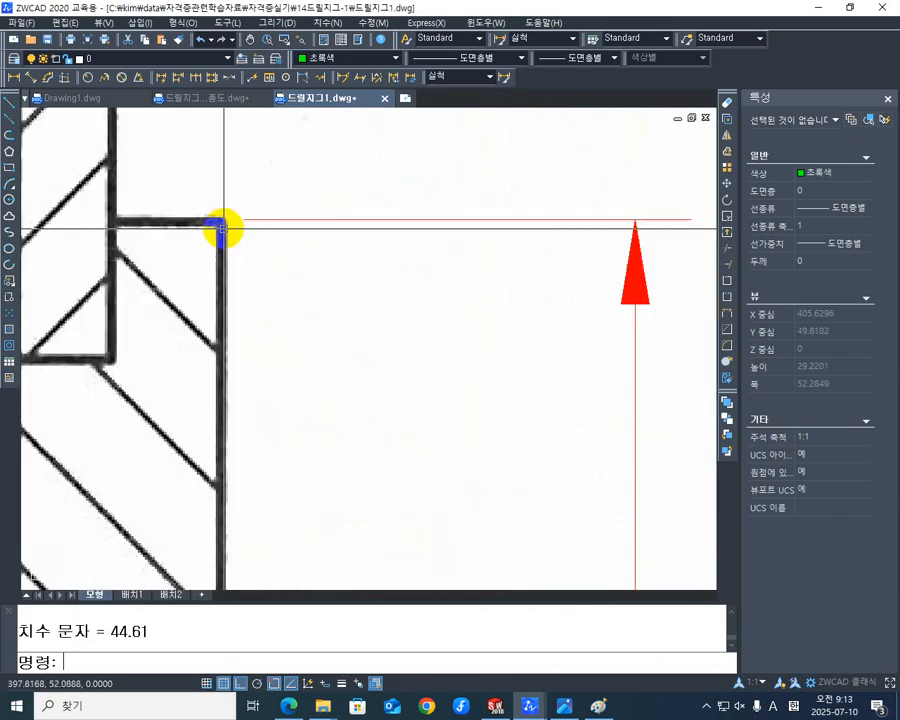
{"action": "scroll", "coordinate": [245, 364], "scroll_direction": "down", "scroll_amount": 5}
{"action": "middle_click_drag", "start_coordinate": [245, 364], "coordinate": [303, 291]}
{"action": "scroll", "coordinate": [286, 313], "scroll_direction": "down", "scroll_amount": 1}
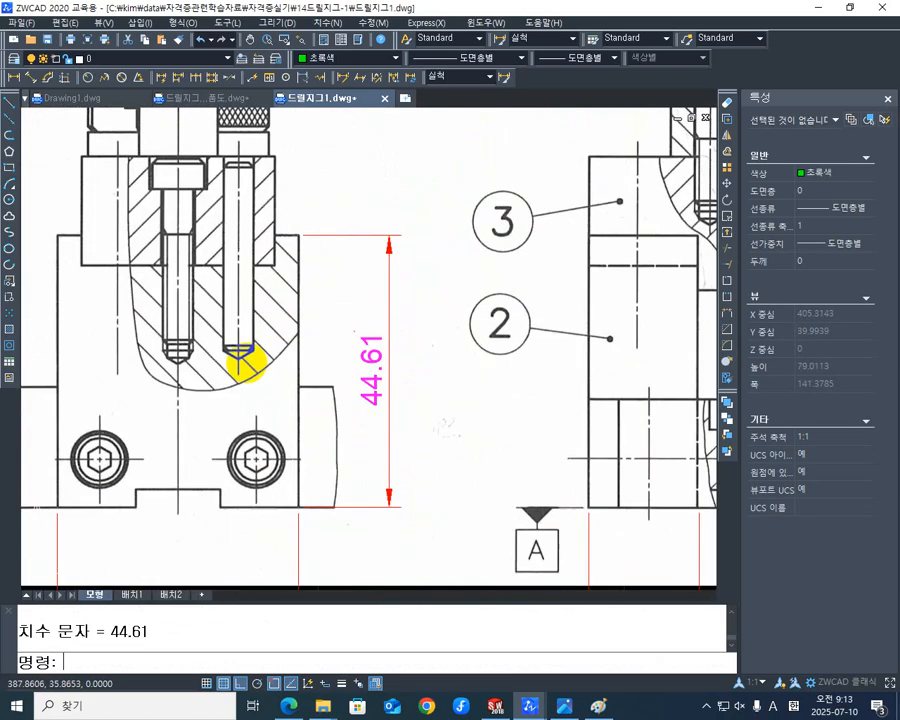
{"action": "mouse_move", "coordinate": [216, 384]}
{"action": "middle_mouse_down"}
{"action": "mouse_move", "coordinate": [413, 345]}
{"action": "mouse_move", "coordinate": [314, 376]}
{"action": "middle_mouse_up"}
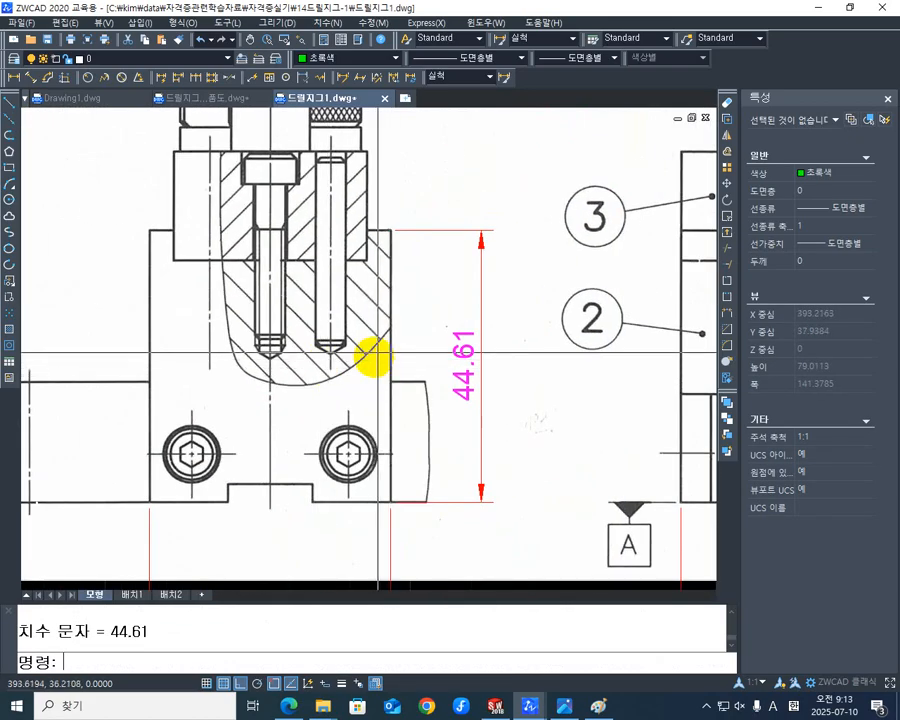
{"action": "middle_click_drag", "start_coordinate": [391, 321], "coordinate": [388, 338]}
{"action": "middle_click_drag", "start_coordinate": [358, 512], "coordinate": [368, 442]}
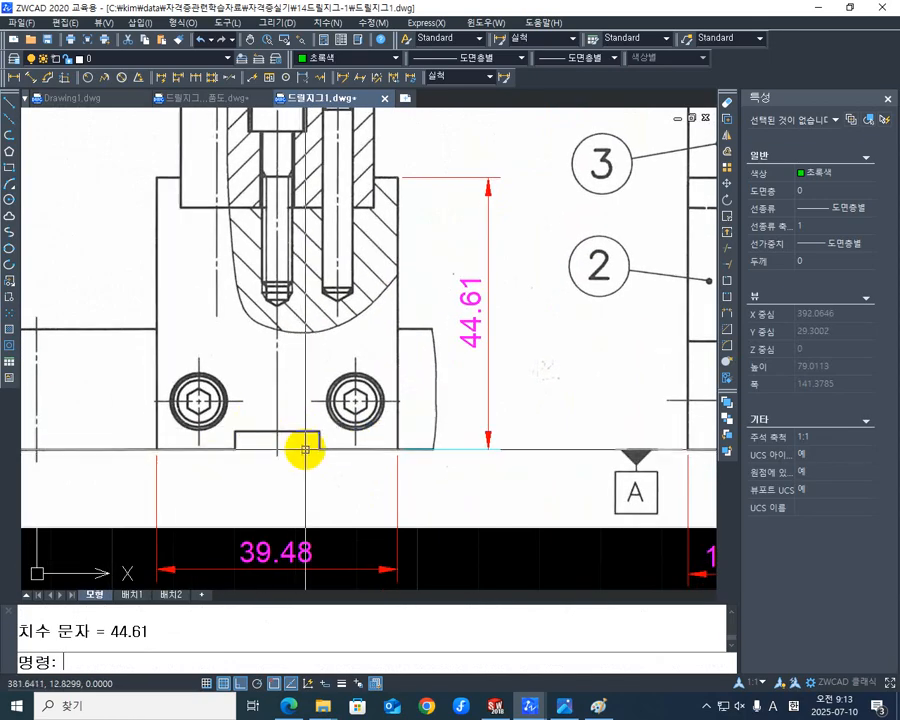
- Review the side-view and sectional-view dimensions already placed on the original jig drawing
{"action": "scroll", "coordinate": [249, 465], "scroll_direction": "down", "scroll_amount": 6}
{"action": "middle_click_drag", "start_coordinate": [155, 462], "coordinate": [548, 443]}
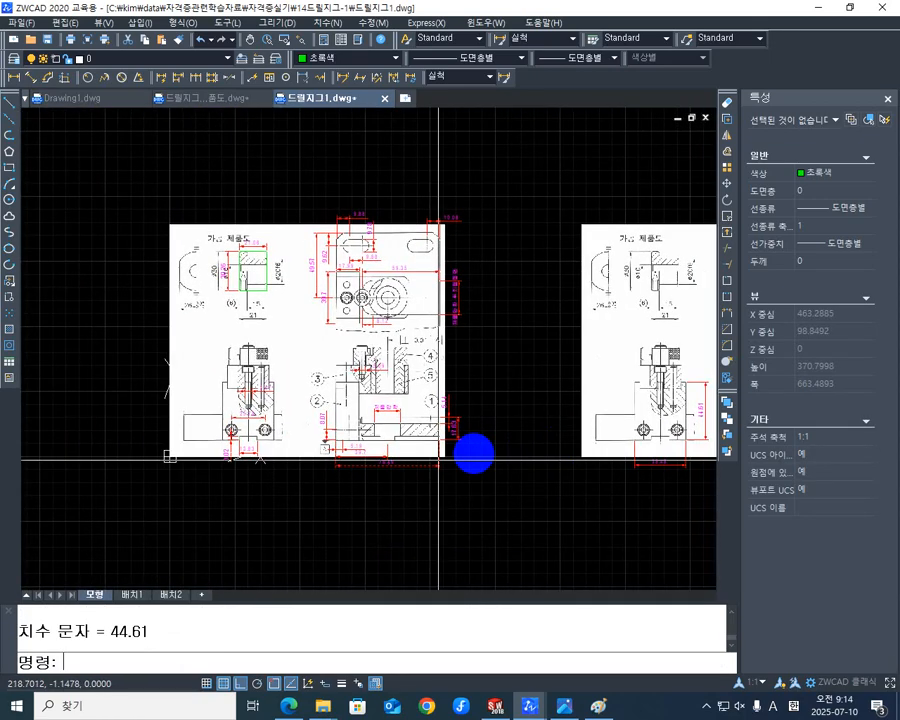
{"action": "scroll", "coordinate": [245, 470], "scroll_direction": "up", "scroll_amount": 4}
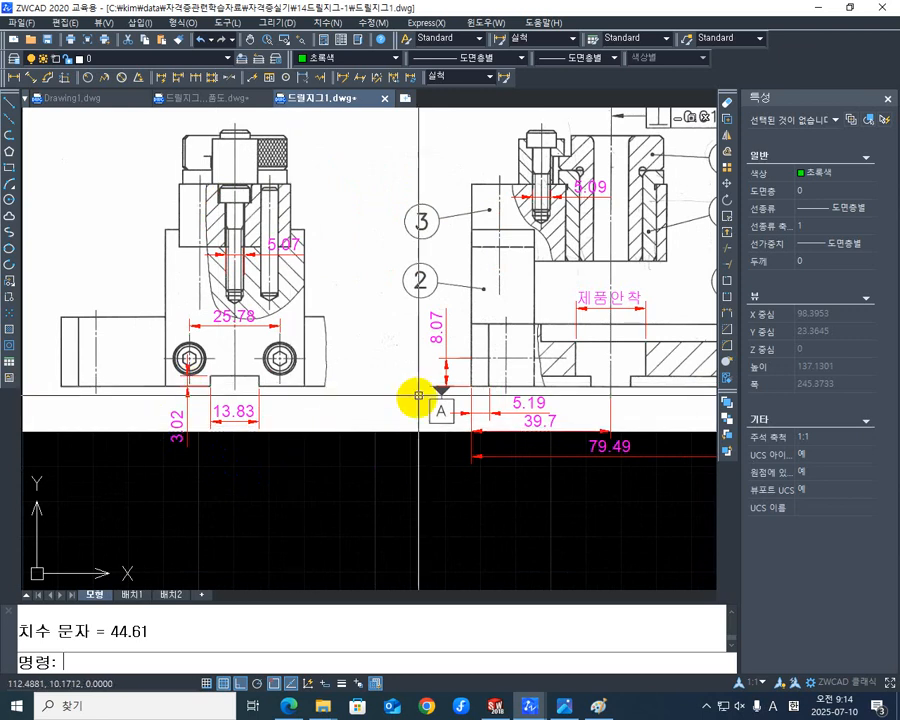
{"action": "middle_click_drag", "start_coordinate": [457, 382], "coordinate": [289, 503]}
{"action": "scroll", "coordinate": [309, 493], "scroll_direction": "down", "scroll_amount": 3}
{"action": "middle_click_drag", "start_coordinate": [543, 431], "coordinate": [137, 436]}
{"action": "scroll", "coordinate": [411, 450], "scroll_direction": "up", "scroll_amount": 4}
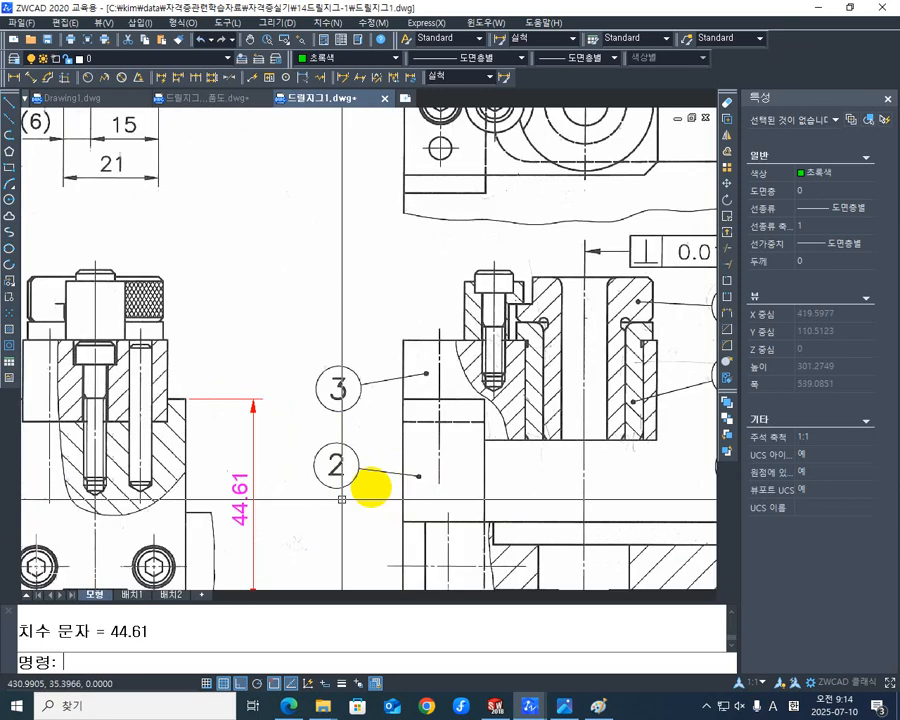
- Add a horizontal linear dimension for the width of part 2's upper recess that seats part 3, placed just above part 3
{"action": "mouse_move", "coordinate": [342, 498]}
{"action": "middle_mouse_down"}
{"action": "mouse_move", "coordinate": [400, 376]}
{"action": "mouse_move", "coordinate": [420, 382]}
{"action": "middle_mouse_up"}
{"action": "middle_click_drag", "start_coordinate": [244, 362], "coordinate": [277, 450]}
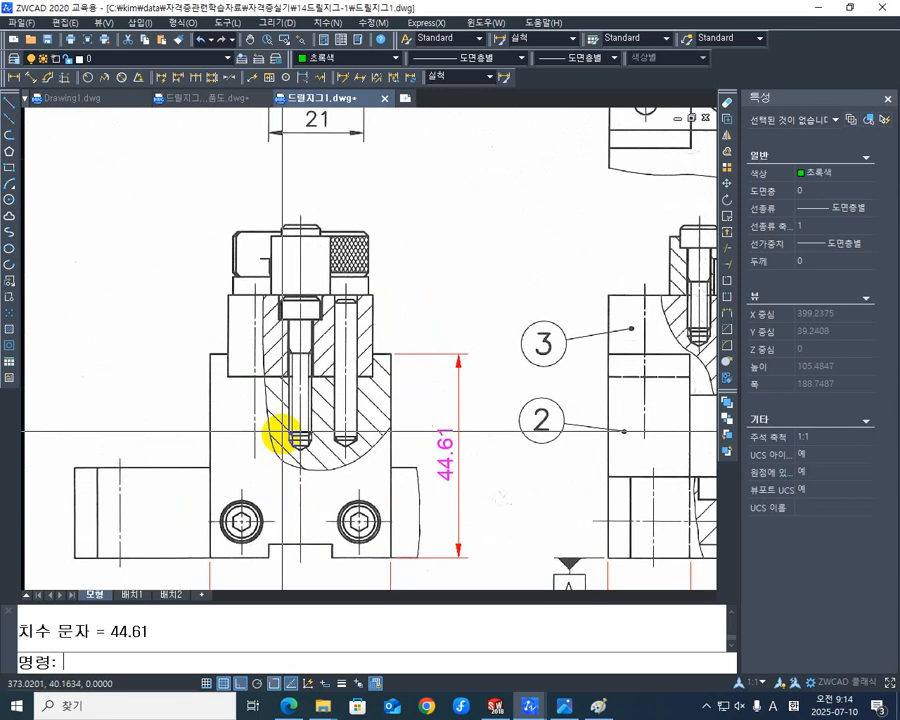
{"action": "scroll", "coordinate": [280, 358], "scroll_direction": "up", "scroll_amount": 4}
{"action": "middle_click_drag", "start_coordinate": [320, 365], "coordinate": [272, 350]}
{"action": "scroll", "coordinate": [275, 348], "scroll_direction": "down", "scroll_amount": 3}
{"action": "middle_click_drag", "start_coordinate": [362, 329], "coordinate": [329, 381]}
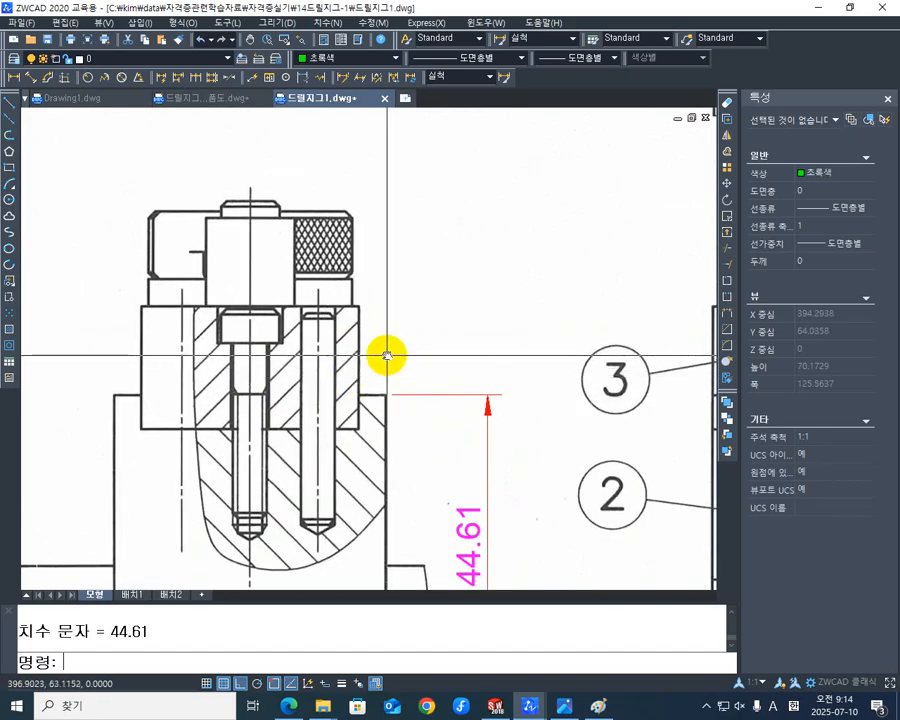
{"action": "middle_click_drag", "start_coordinate": [387, 355], "coordinate": [398, 325]}
{"action": "middle_click_drag", "start_coordinate": [384, 380], "coordinate": [400, 372]}
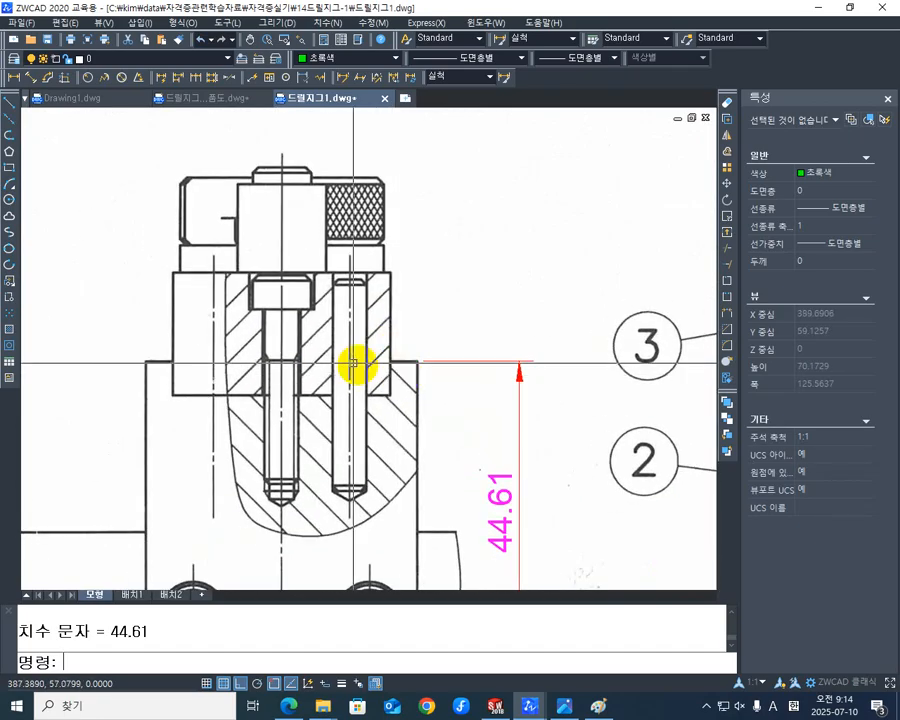
{"action": "left_click", "coordinate": [14, 78]}
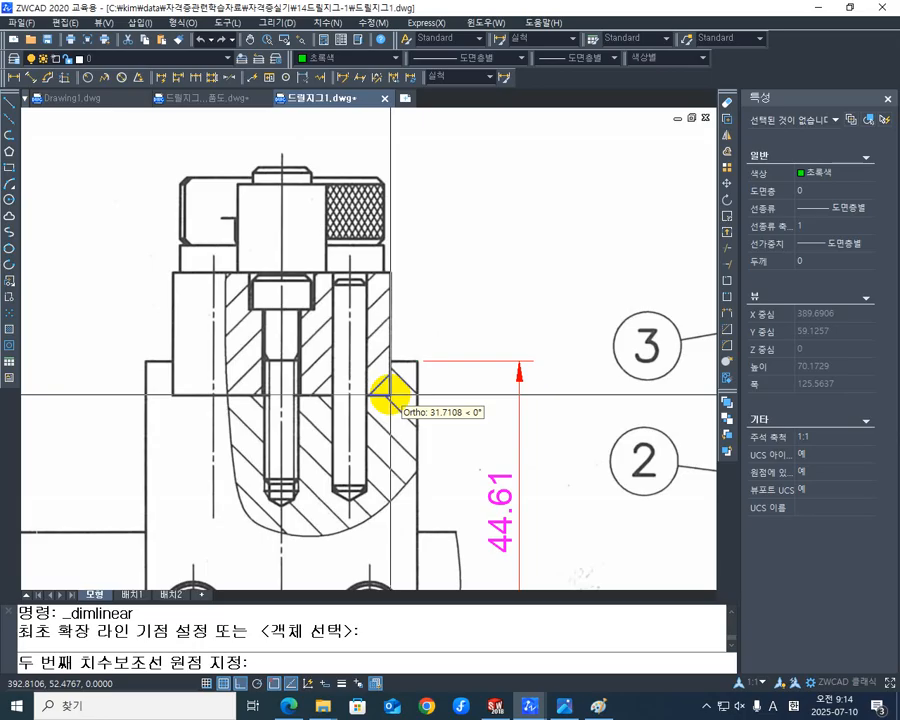
{"action": "left_click", "coordinate": [389, 397]}
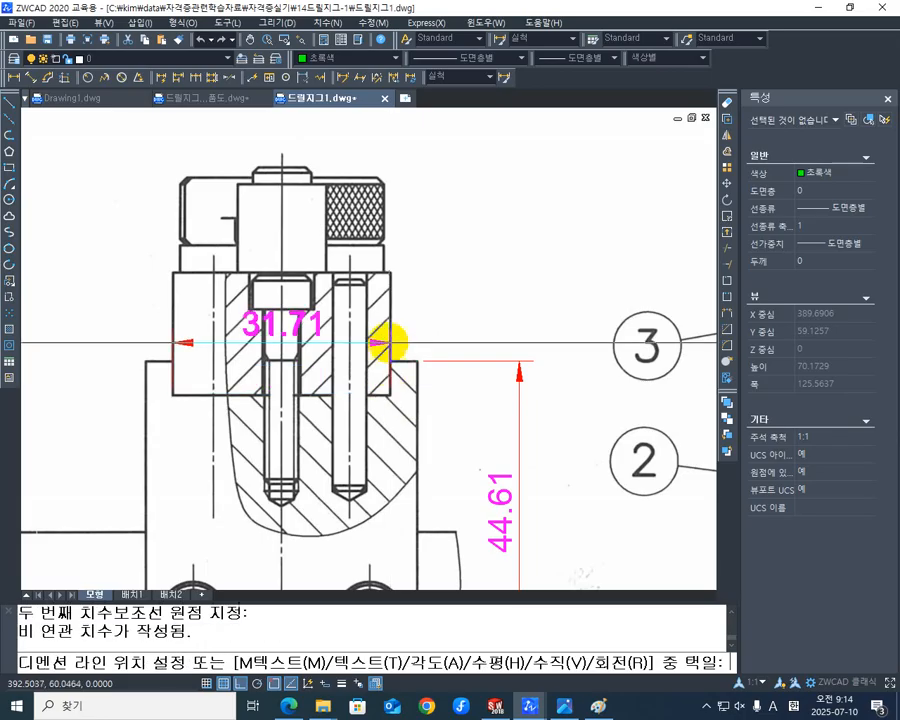
{"action": "left_click", "coordinate": [408, 257]}
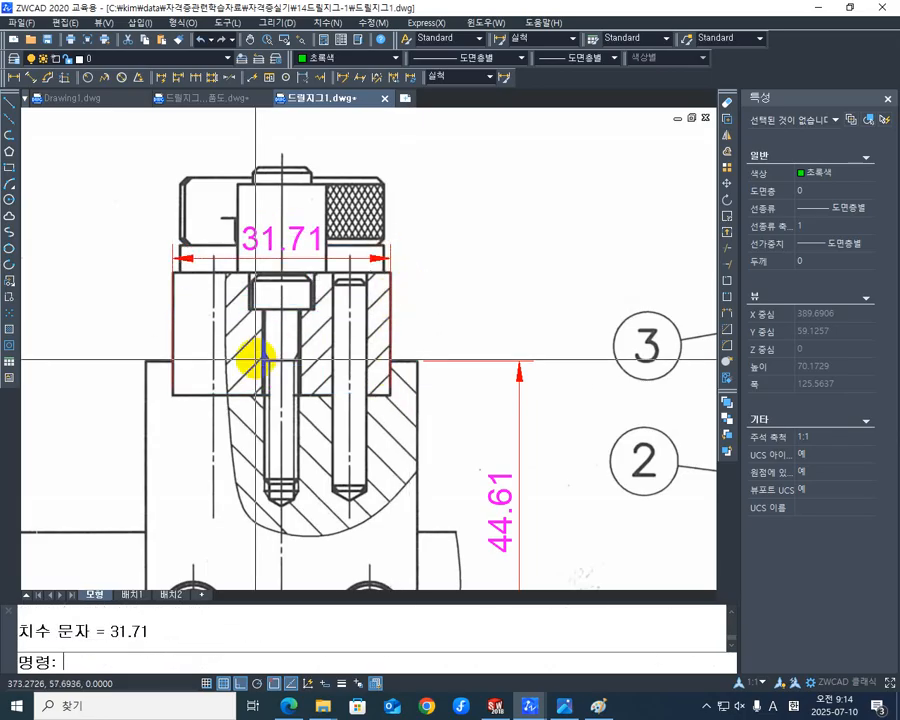
- Add a vertical linear dimension for the recess depth, from part 2's top-left corner to the recess's bottom-left corner, placed outside the part
{"action": "middle_click_drag", "start_coordinate": [247, 358], "coordinate": [305, 372]}
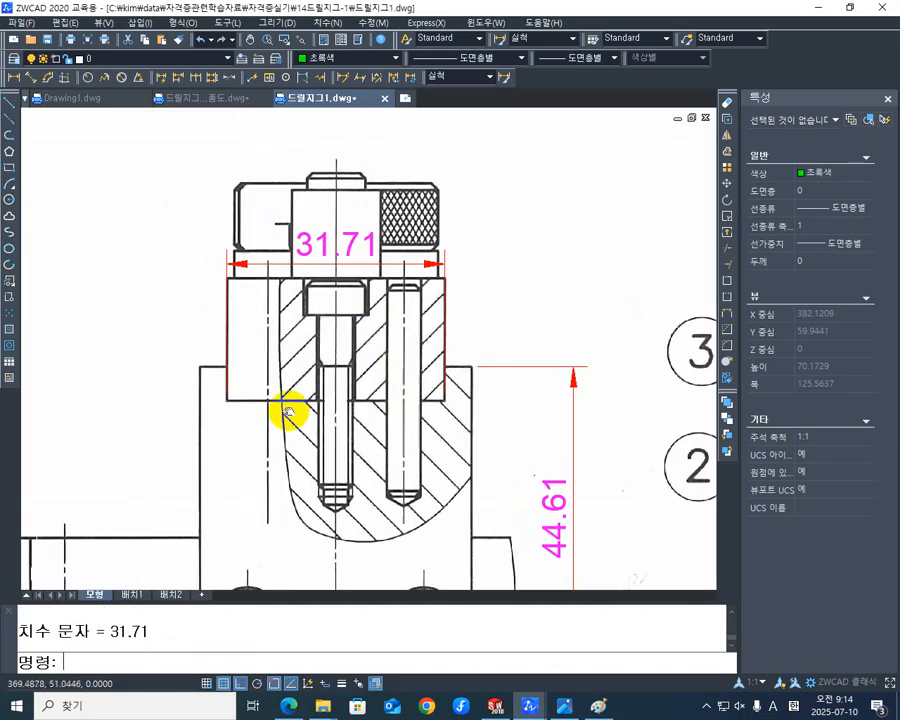
{"action": "mouse_move", "coordinate": [257, 432]}
{"action": "middle_mouse_down"}
{"action": "mouse_move", "coordinate": [314, 416]}
{"action": "mouse_move", "coordinate": [281, 368]}
{"action": "mouse_move", "coordinate": [267, 307]}
{"action": "mouse_move", "coordinate": [281, 321]}
{"action": "mouse_move", "coordinate": [243, 392]}
{"action": "middle_mouse_up"}
{"action": "scroll", "coordinate": [151, 393], "scroll_direction": "up", "scroll_amount": 1}
{"action": "middle_click_drag", "start_coordinate": [162, 401], "coordinate": [173, 501]}
{"action": "key", "text": "space"}
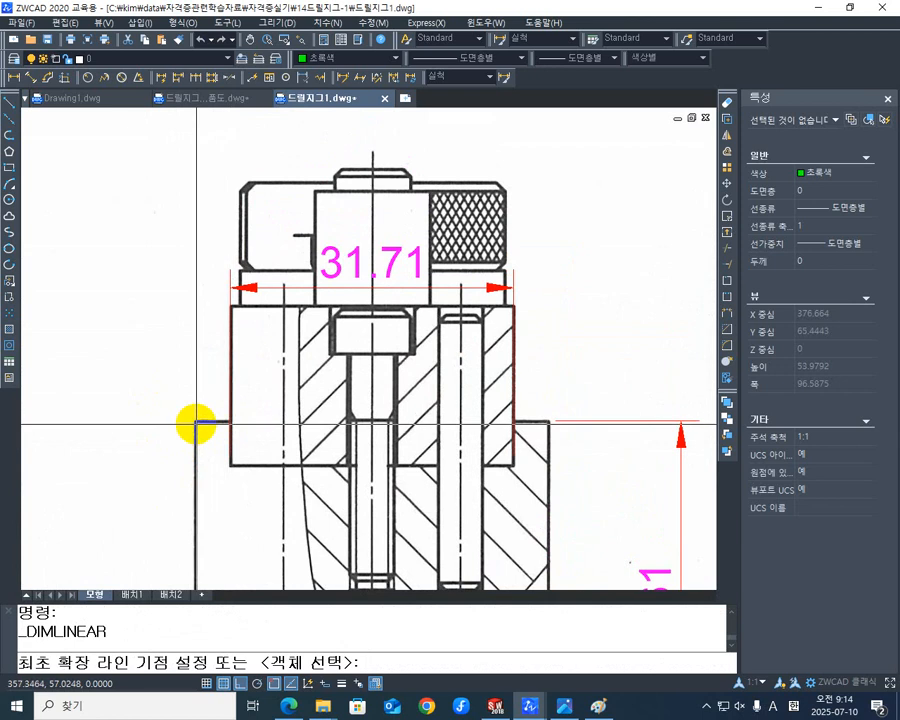
{"action": "left_click", "coordinate": [196, 424]}
{"action": "left_click", "coordinate": [229, 470]}
{"action": "middle_click_drag", "start_coordinate": [117, 448], "coordinate": [180, 416]}
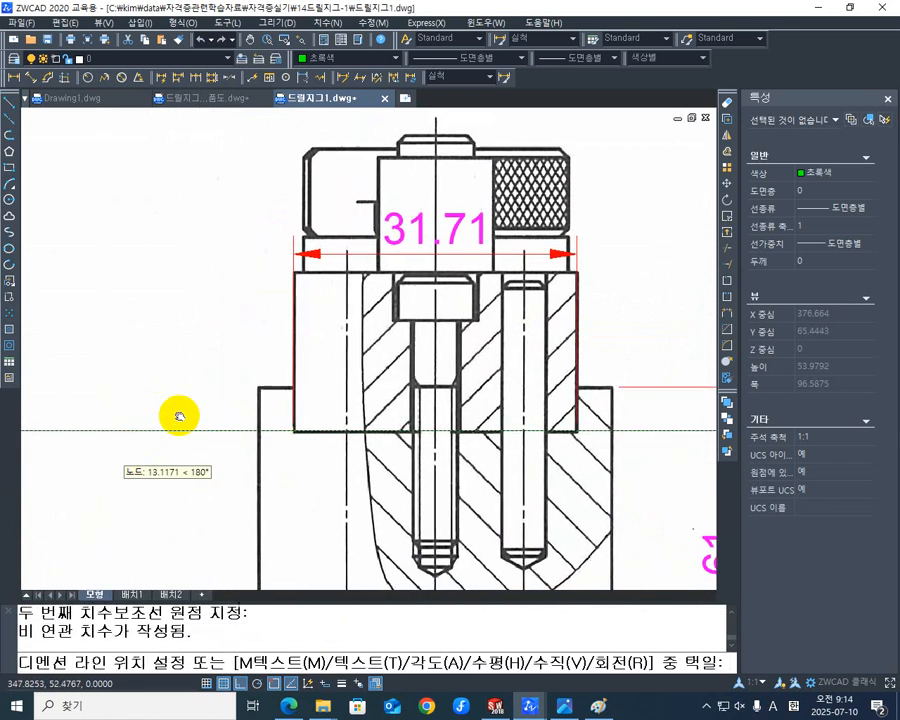
{"action": "left_click", "coordinate": [180, 412]}
- Move the recess-depth dimension's upper extension-line origin vertically onto part 2's top edge
{"action": "scroll", "coordinate": [190, 410], "scroll_direction": "up", "scroll_amount": 4}
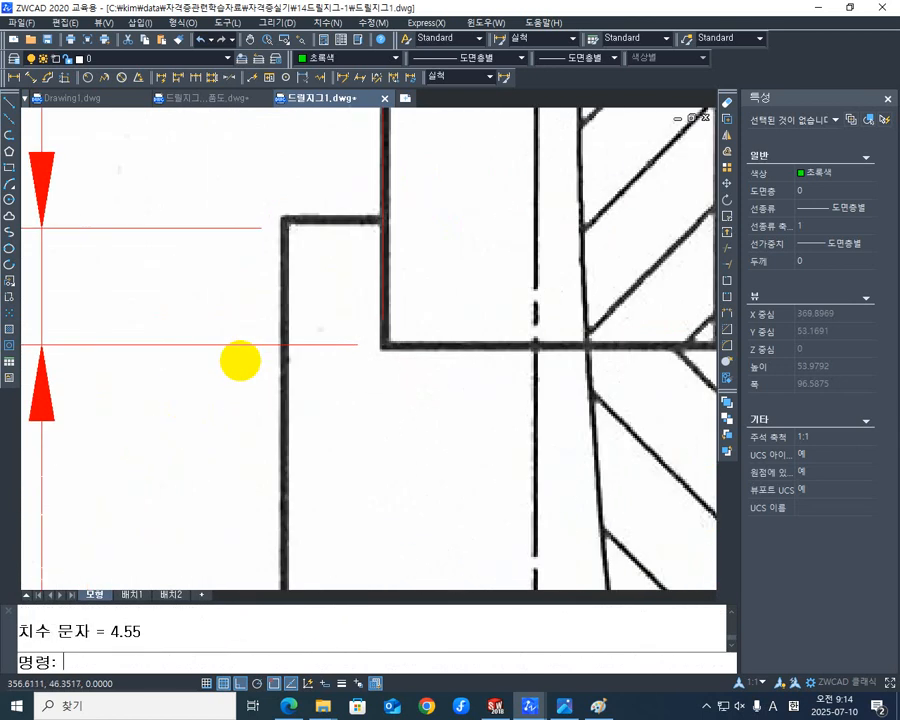
{"action": "scroll", "coordinate": [288, 352], "scroll_direction": "up", "scroll_amount": 2}
{"action": "left_click", "coordinate": [300, 261]}
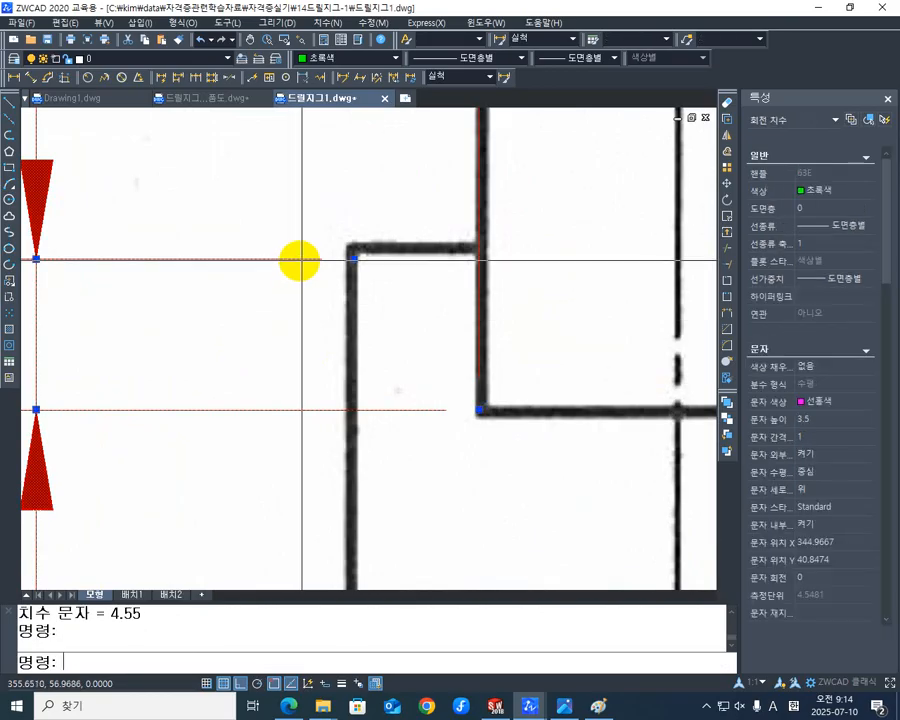
{"action": "scroll", "coordinate": [355, 258], "scroll_direction": "up", "scroll_amount": 3}
{"action": "left_click", "coordinate": [344, 250]}
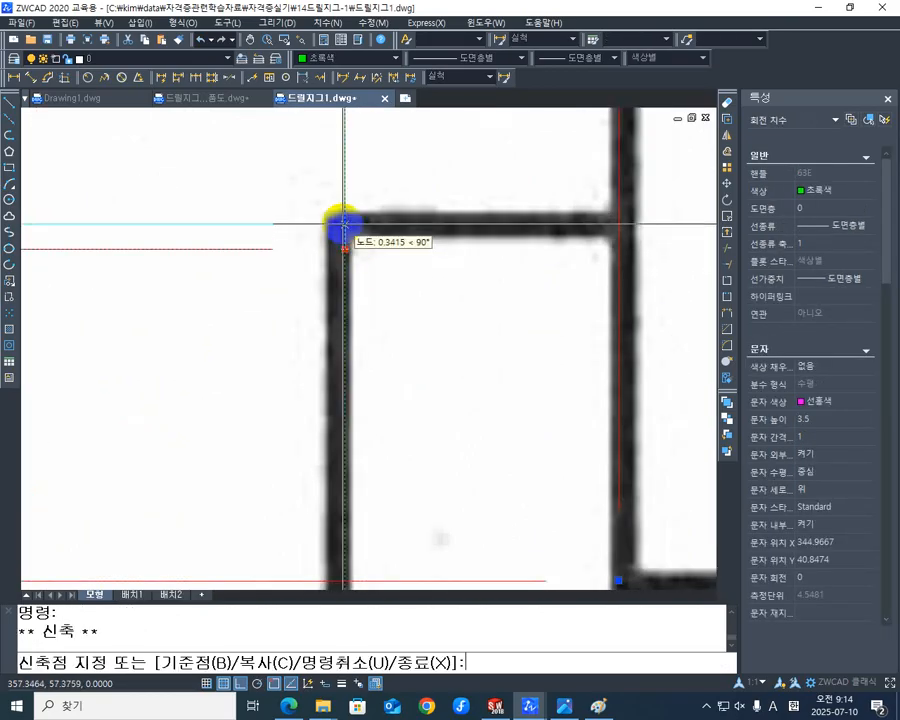
{"action": "left_click", "coordinate": [344, 226]}
{"action": "scroll", "coordinate": [311, 346], "scroll_direction": "down", "scroll_amount": 4}
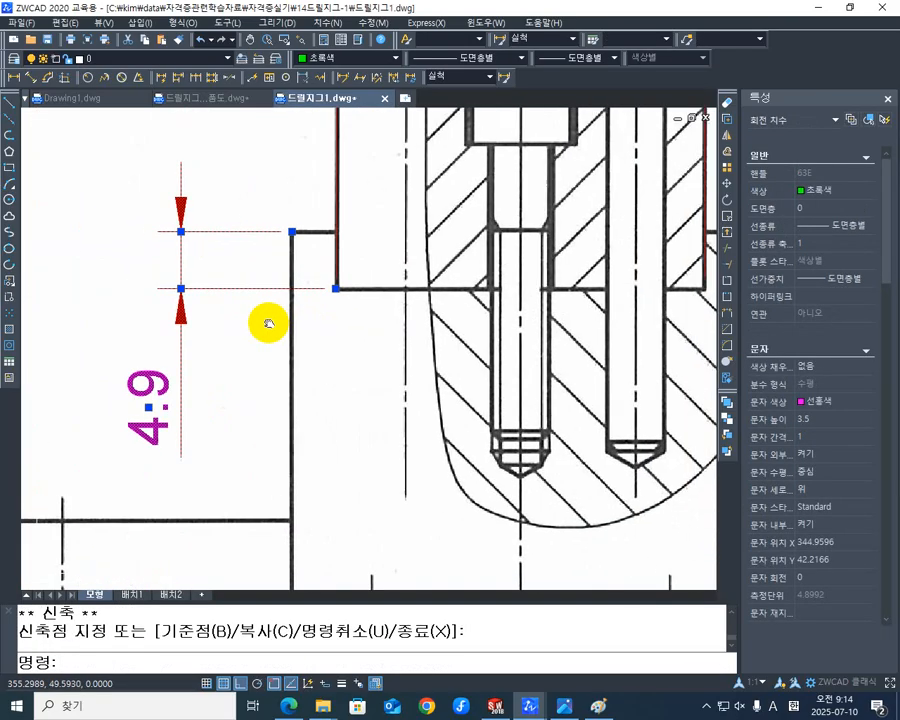
{"action": "key", "text": "Escape"}
- Add a horizontal linear dimension between the centerlines of part 2's two pin holes, placed below the sectioned area
{"action": "scroll", "coordinate": [278, 394], "scroll_direction": "down", "scroll_amount": 4}
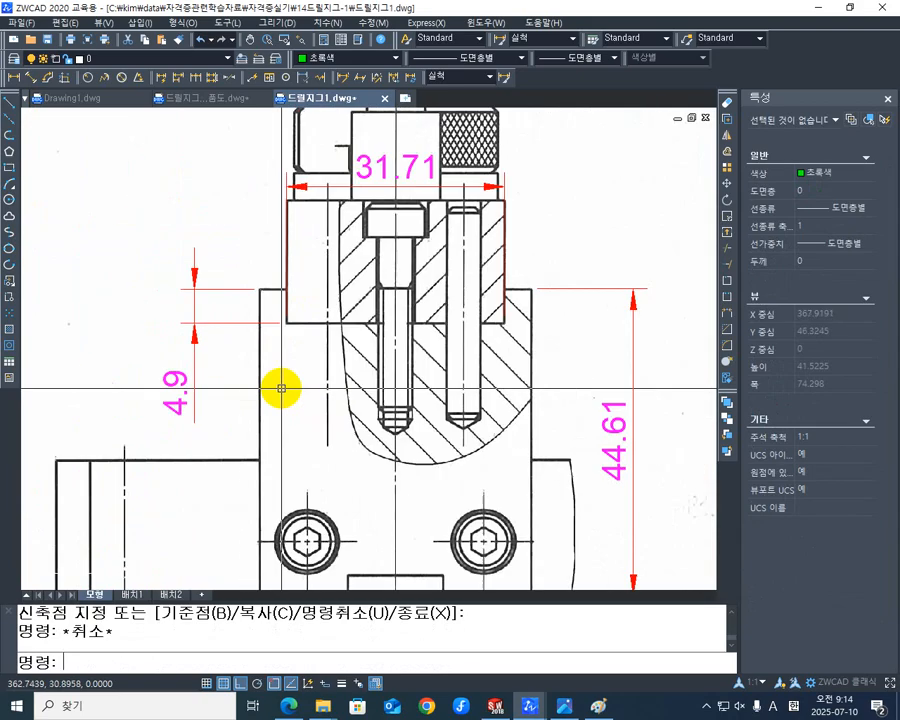
{"action": "middle_click_drag", "start_coordinate": [377, 356], "coordinate": [278, 398]}
{"action": "middle_click_drag", "start_coordinate": [402, 380], "coordinate": [402, 385]}
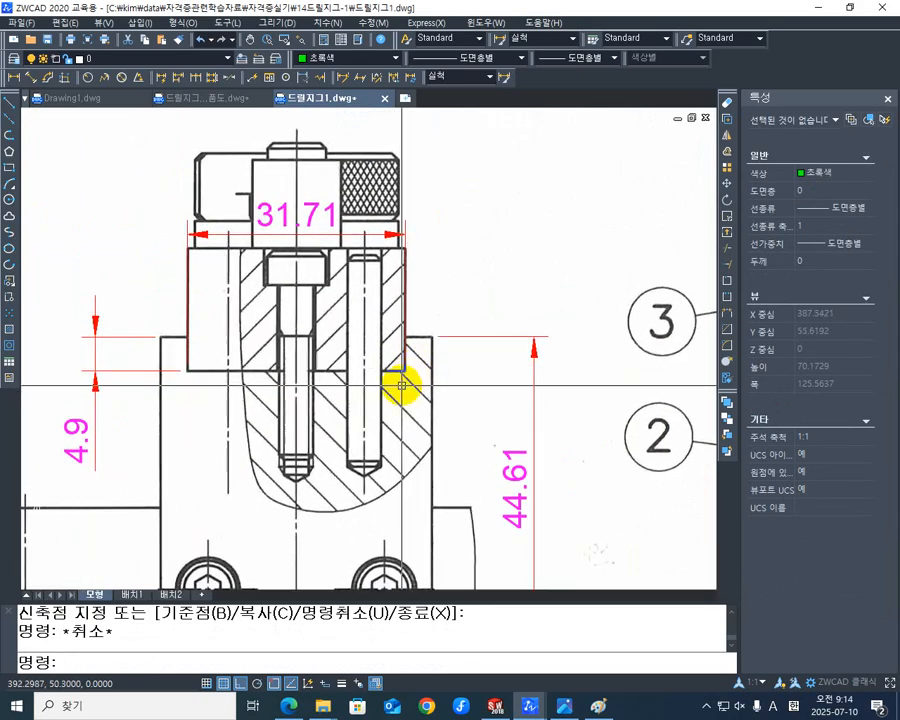
{"action": "middle_click_drag", "start_coordinate": [462, 392], "coordinate": [446, 312]}
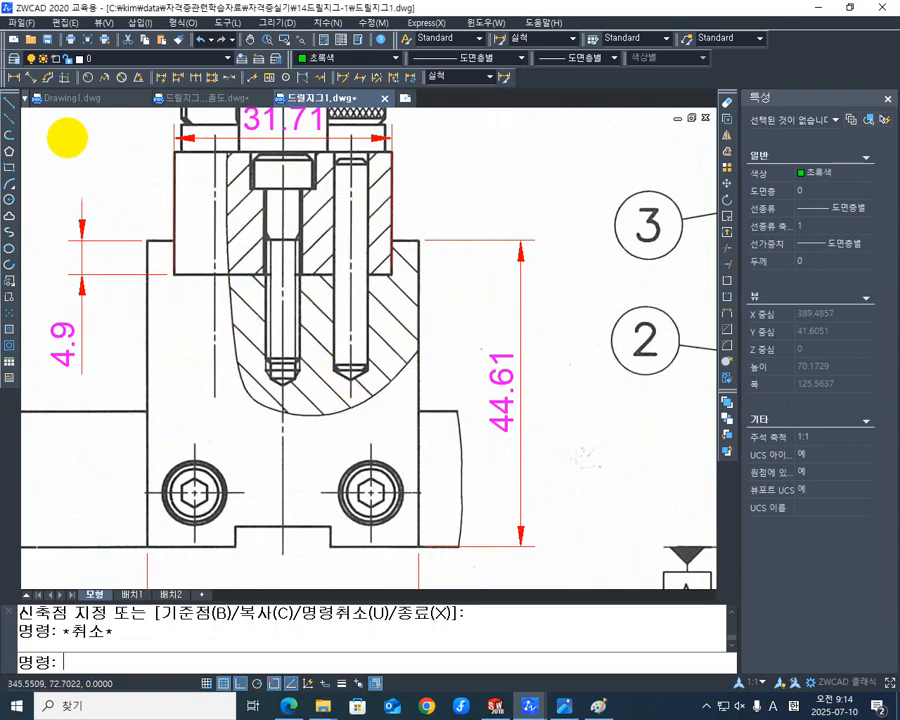
{"action": "left_click", "coordinate": [13, 80]}
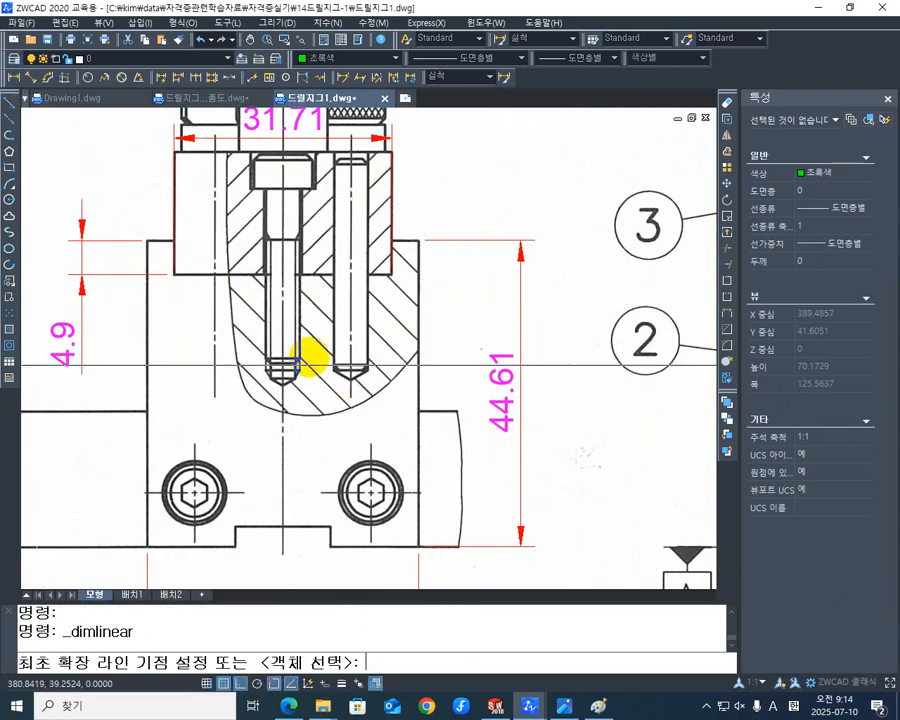
{"action": "left_click", "coordinate": [214, 383]}
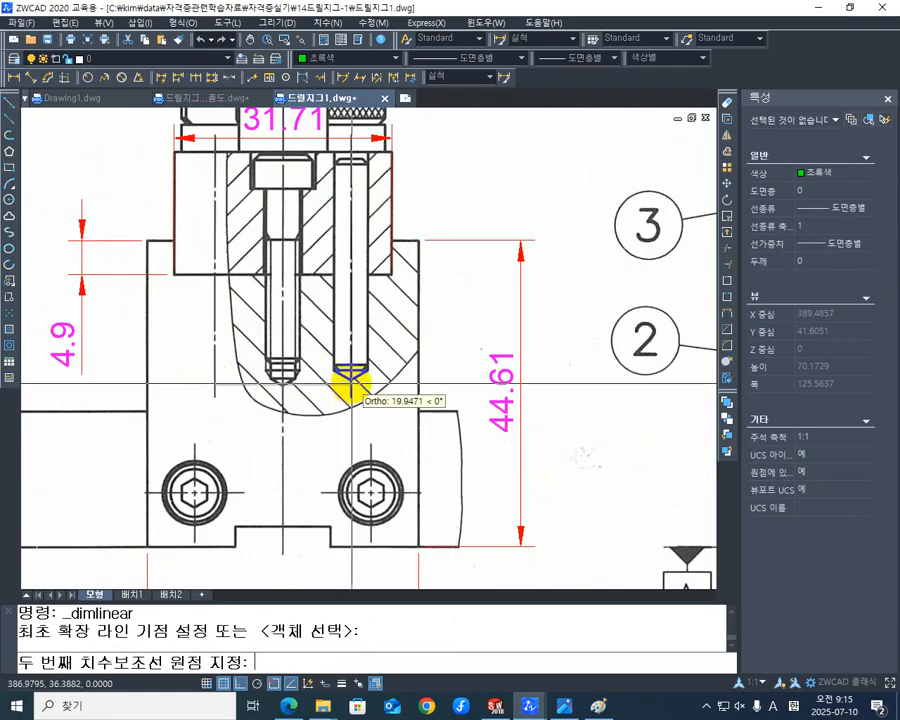
{"action": "left_click", "coordinate": [351, 383]}
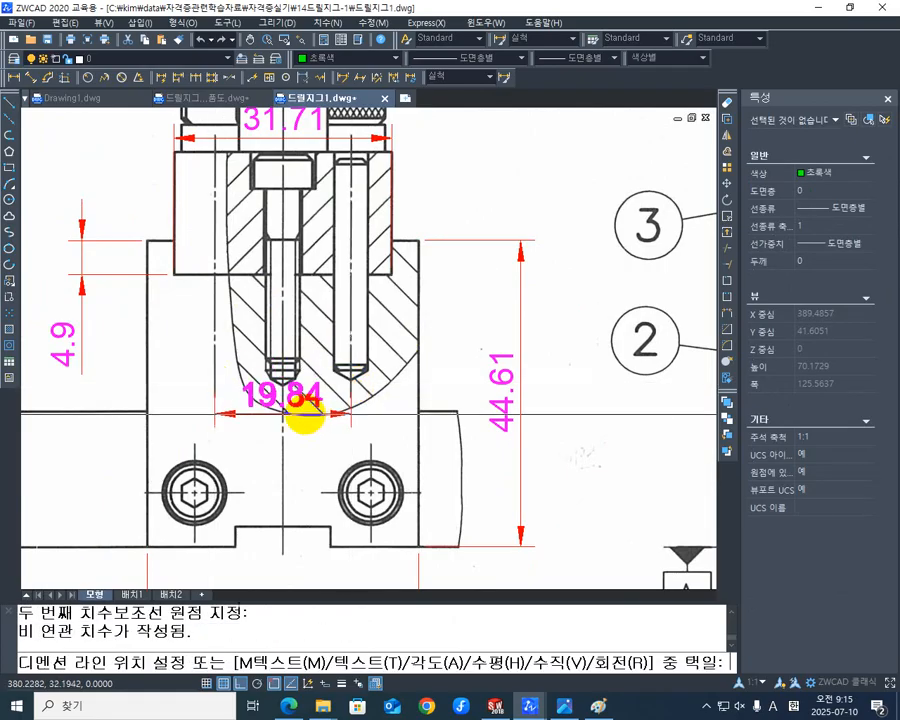
{"action": "left_click", "coordinate": [296, 438]}
{"action": "middle_click_drag", "start_coordinate": [347, 351], "coordinate": [349, 409]}
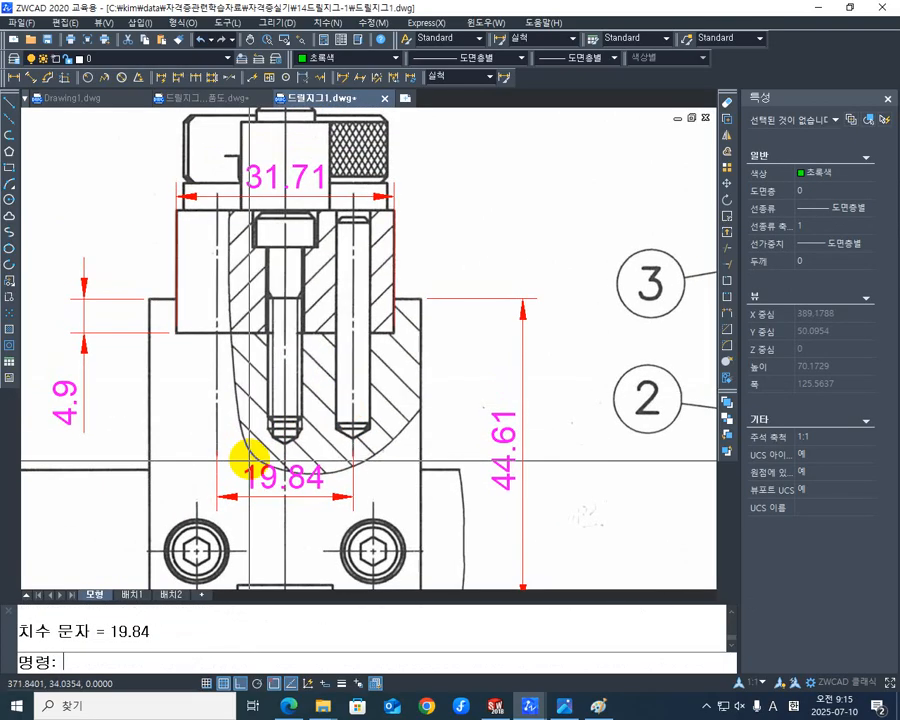
{"action": "scroll", "coordinate": [400, 352], "scroll_direction": "up", "scroll_amount": 5}
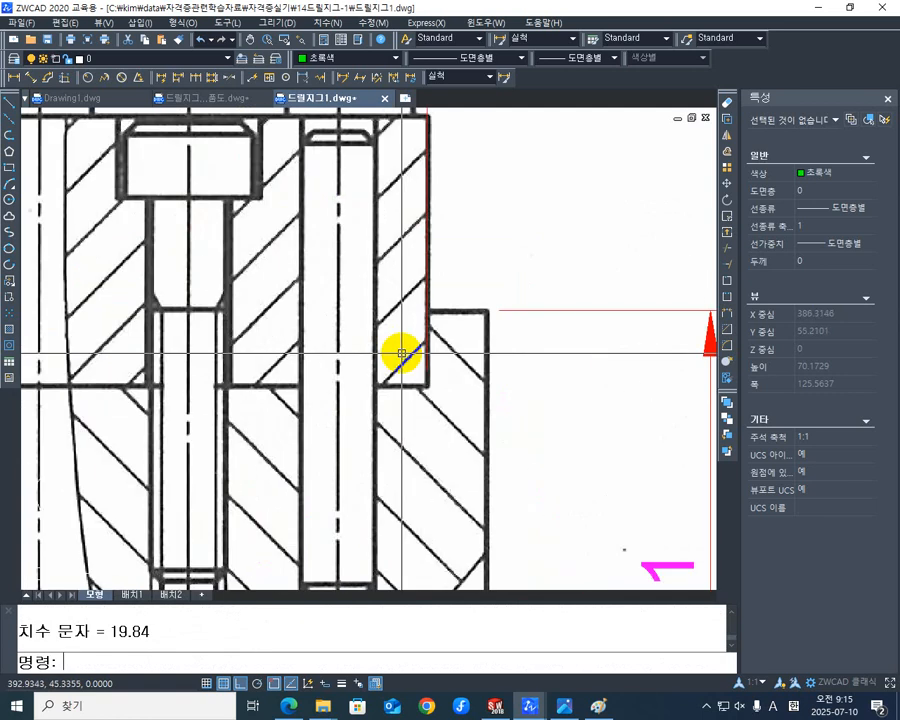
{"action": "scroll", "coordinate": [318, 326], "scroll_direction": "down", "scroll_amount": 3}
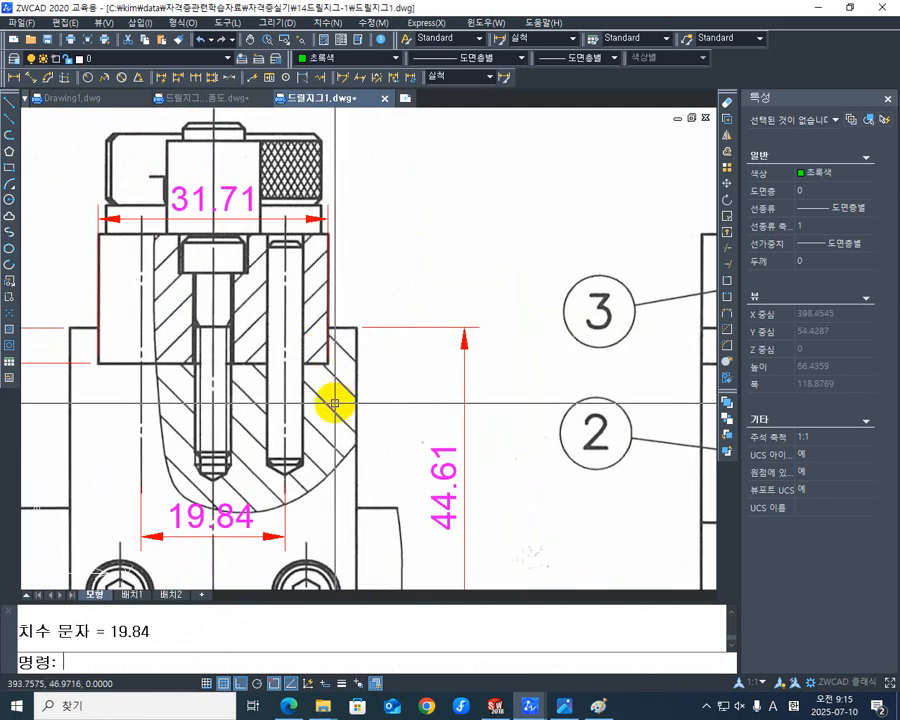
- Add a horizontal linear dimension across the right-hand pin hole in part 2's sectioned area, placed on the lower part of the hole
{"action": "key", "text": "space"}
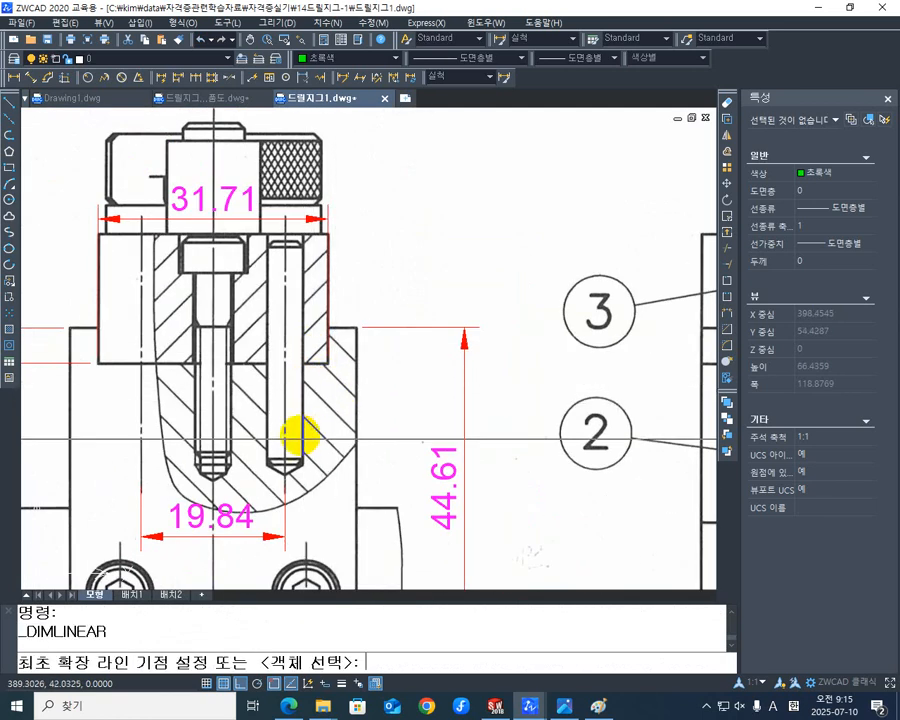
{"action": "scroll", "coordinate": [298, 436], "scroll_direction": "up", "scroll_amount": 4}
{"action": "left_click", "coordinate": [304, 424]}
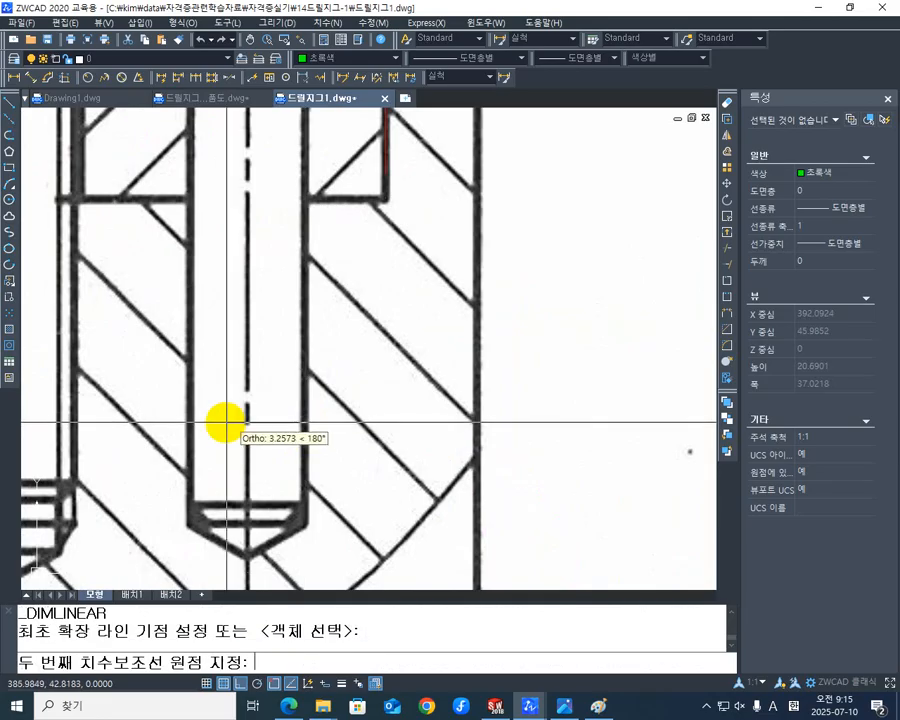
{"action": "left_click", "coordinate": [189, 421]}
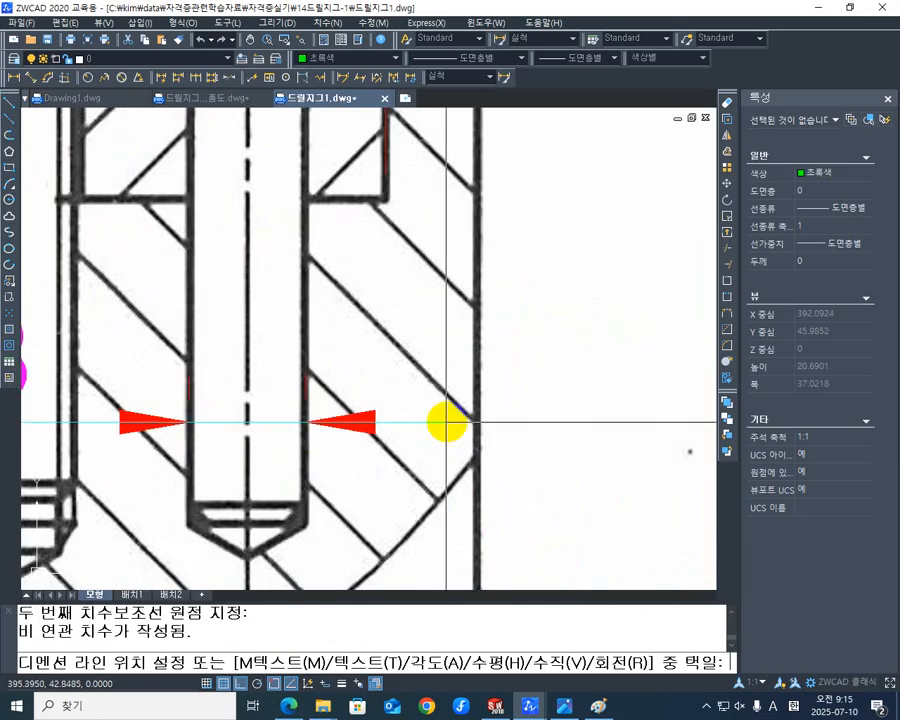
{"action": "scroll", "coordinate": [440, 418], "scroll_direction": "down", "scroll_amount": 3}
{"action": "left_click", "coordinate": [400, 424]}
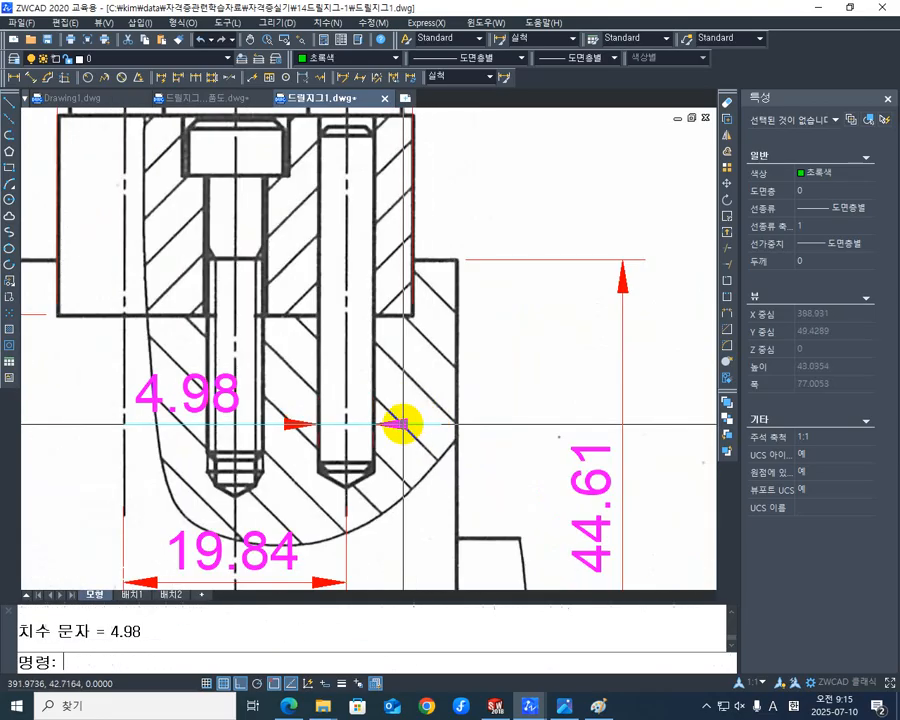
- Move the pin-hole diameter dimension's text to the right of the hole, across part 2's right edge, with its dimension line slightly higher
{"action": "left_click", "coordinate": [185, 410]}
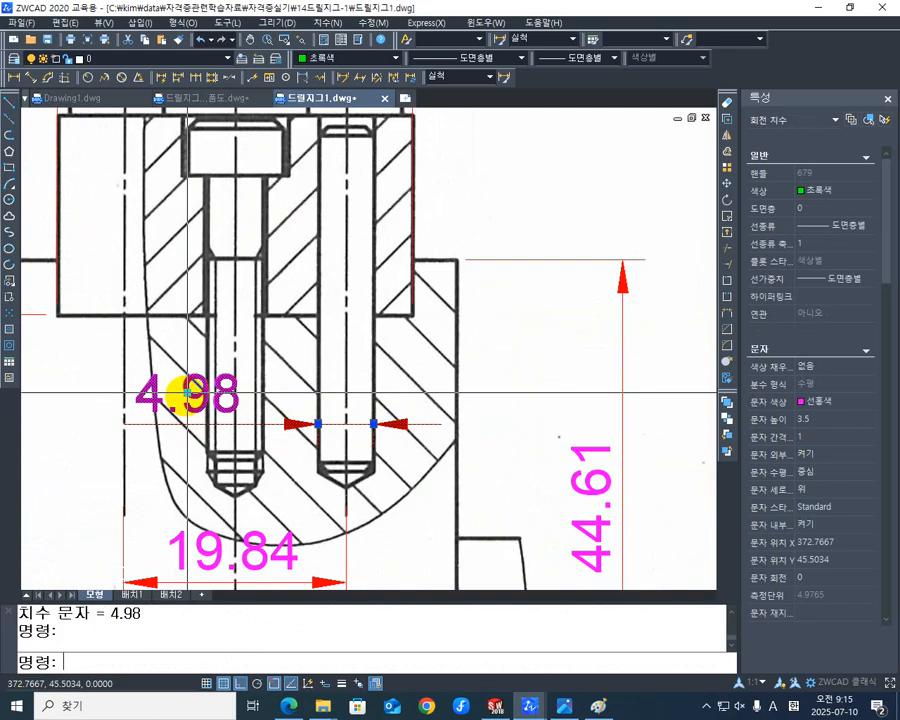
{"action": "left_click", "coordinate": [187, 394]}
{"action": "middle_click_drag", "start_coordinate": [382, 406], "coordinate": [418, 408]}
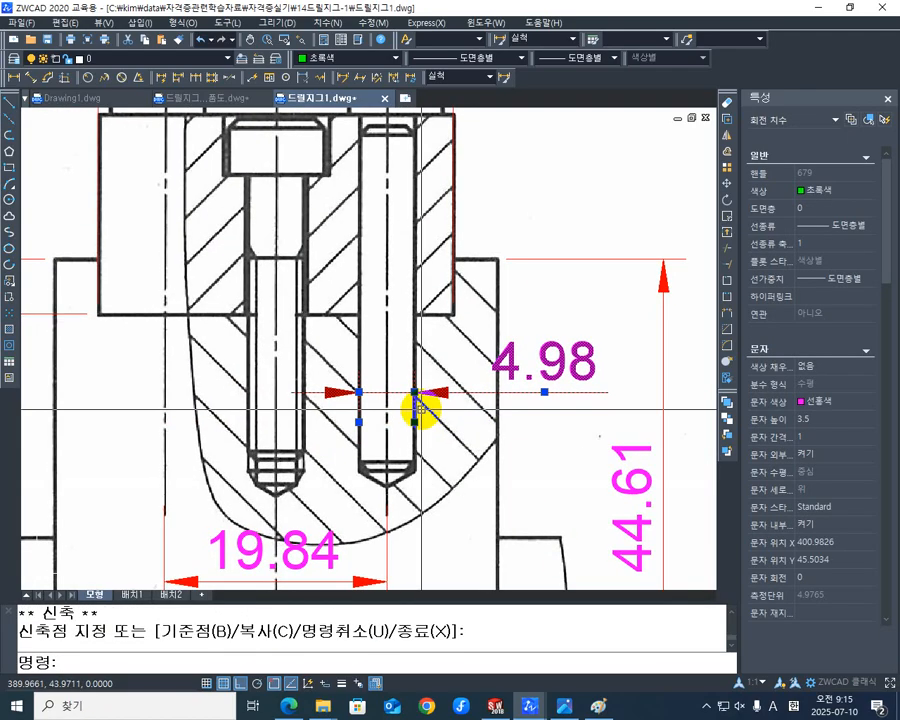
{"action": "middle_click_drag", "start_coordinate": [288, 412], "coordinate": [361, 432]}
{"action": "key", "text": "Escape"}
{"action": "mouse_move", "coordinate": [357, 367]}
{"action": "middle_mouse_down"}
{"action": "mouse_move", "coordinate": [356, 383]}
{"action": "mouse_move", "coordinate": [354, 347]}
{"action": "middle_mouse_up"}
- Add a horizontal linear dimension across the outer edges of part 2's central tapped hole, placed just below the recess bottom
{"action": "key", "text": "space"}
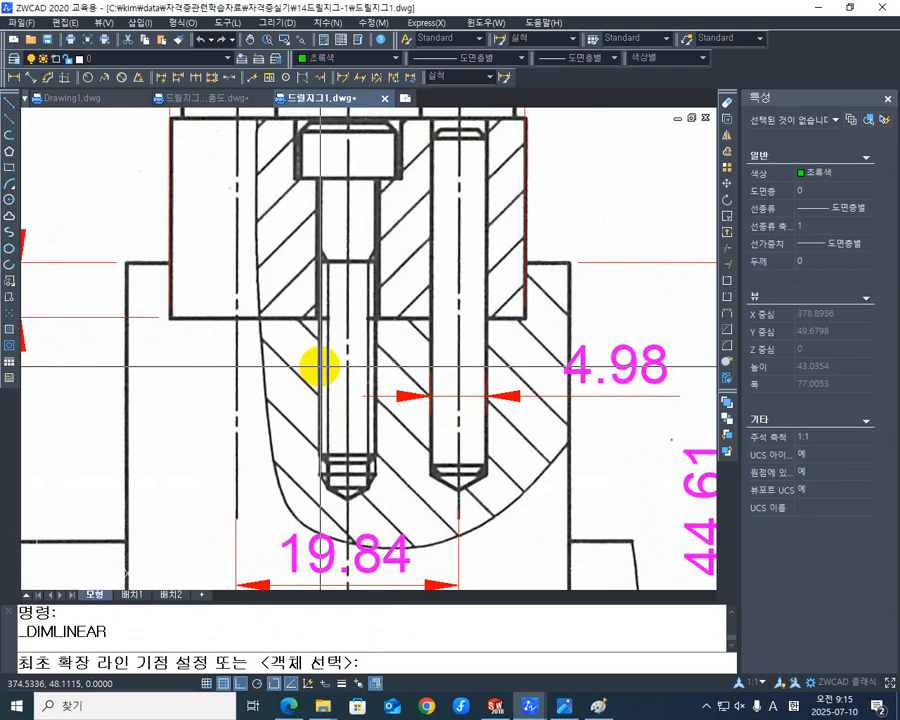
{"action": "left_click", "coordinate": [319, 366]}
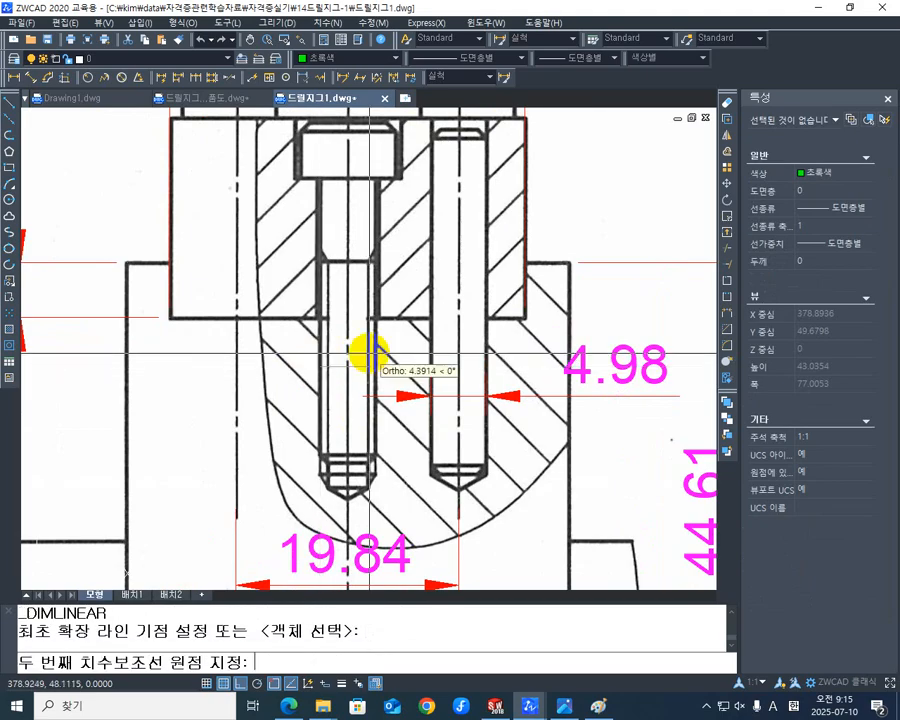
{"action": "left_click", "coordinate": [375, 366]}
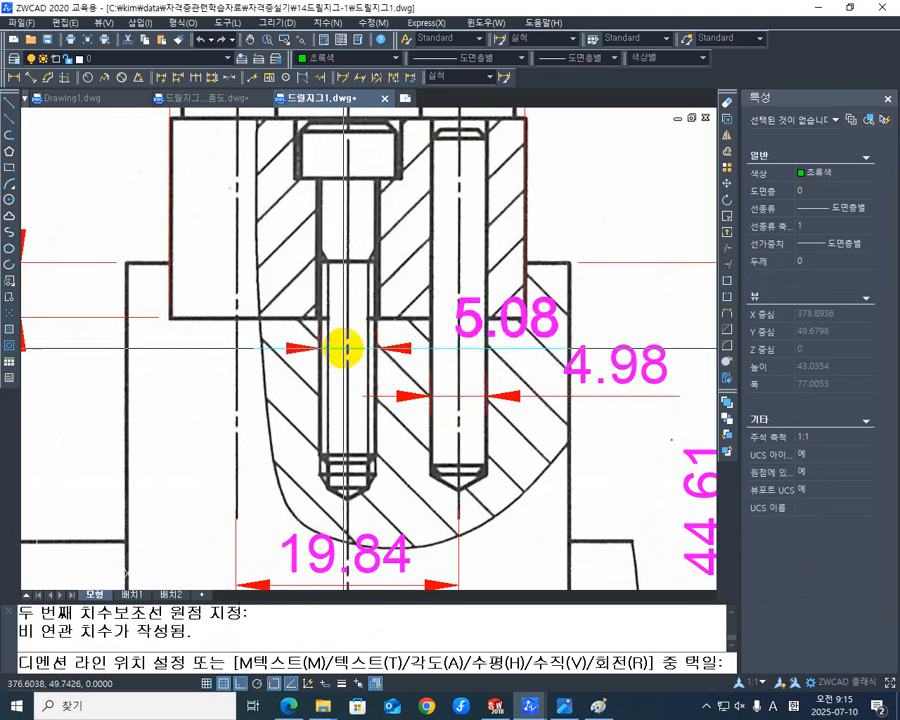
{"action": "left_click", "coordinate": [357, 337]}
{"action": "middle_click_drag", "start_coordinate": [419, 360], "coordinate": [422, 358]}
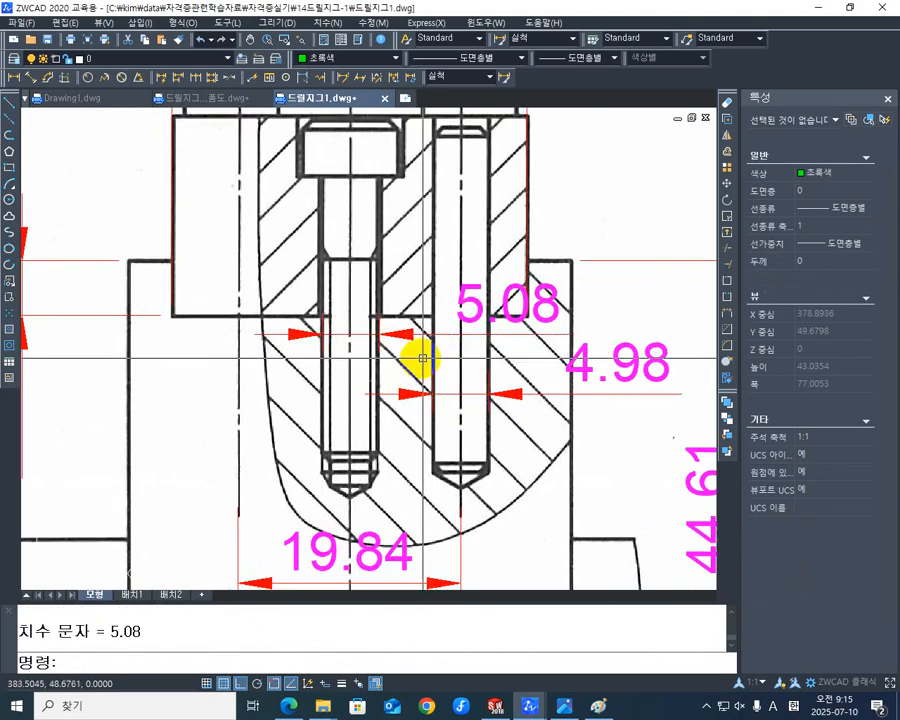
{"action": "scroll", "coordinate": [422, 358], "scroll_direction": "down", "scroll_amount": 1}
{"action": "mouse_move", "coordinate": [370, 431]}
{"action": "middle_mouse_down"}
{"action": "mouse_move", "coordinate": [368, 461]}
{"action": "mouse_move", "coordinate": [444, 390]}
{"action": "mouse_move", "coordinate": [421, 322]}
{"action": "middle_mouse_up"}
{"action": "key", "text": "Escape"}
- Add a vertical linear dimension for the tapped hole's depth, from the recess bottom to the hole's lower-left corner above the cone, placed left of the section
{"action": "middle_click_drag", "start_coordinate": [394, 221], "coordinate": [366, 301]}
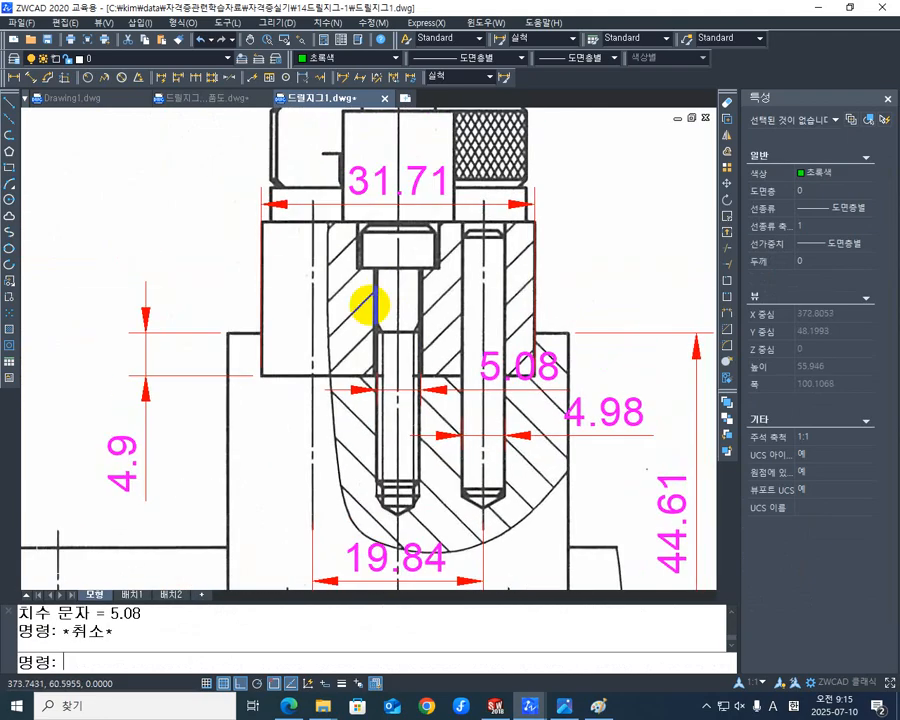
{"action": "scroll", "coordinate": [302, 332], "scroll_direction": "down", "scroll_amount": 3}
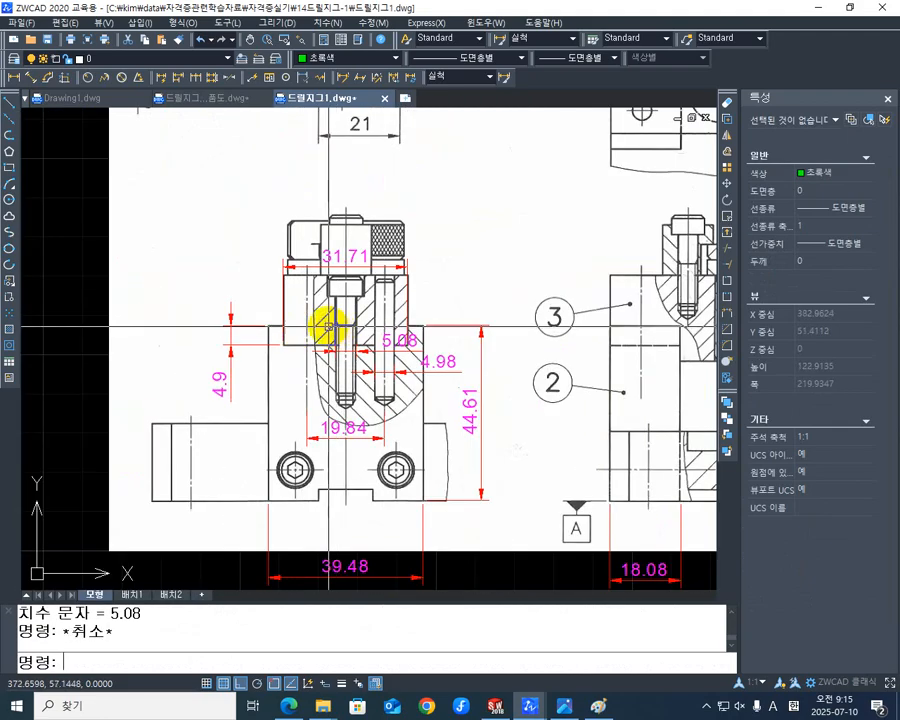
{"action": "scroll", "coordinate": [318, 322], "scroll_direction": "up", "scroll_amount": 2}
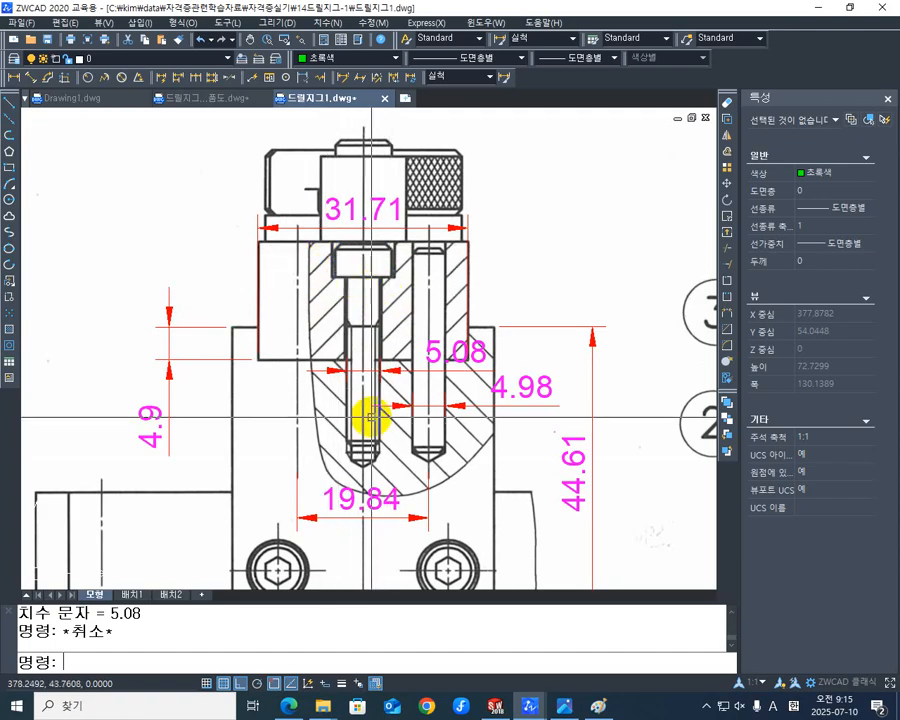
{"action": "scroll", "coordinate": [366, 414], "scroll_direction": "up", "scroll_amount": 3}
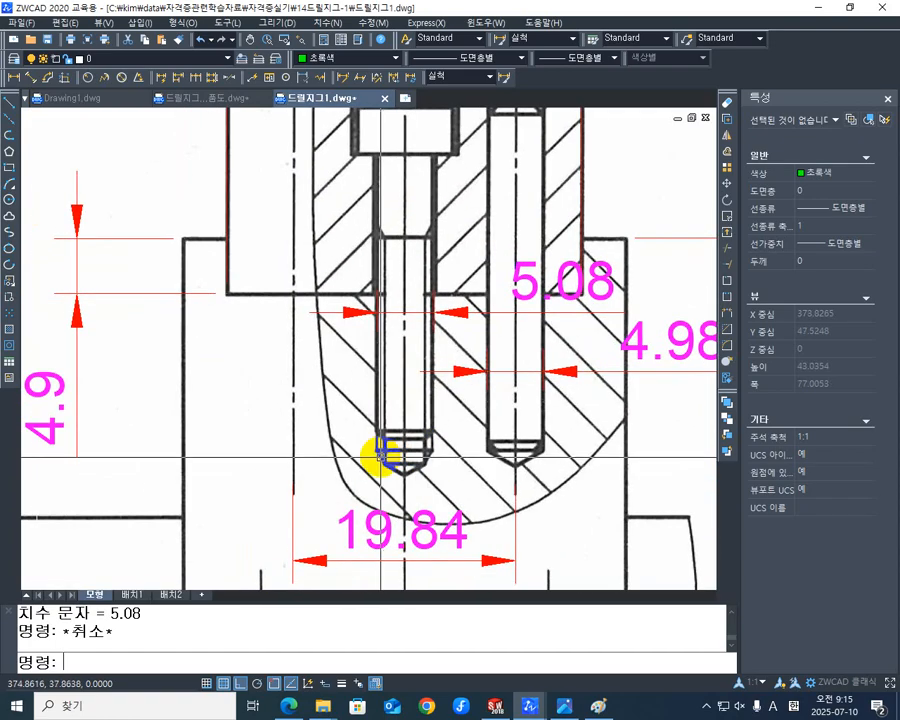
{"action": "scroll", "coordinate": [370, 456], "scroll_direction": "up", "scroll_amount": 3}
{"action": "middle_click_drag", "start_coordinate": [413, 470], "coordinate": [434, 447]}
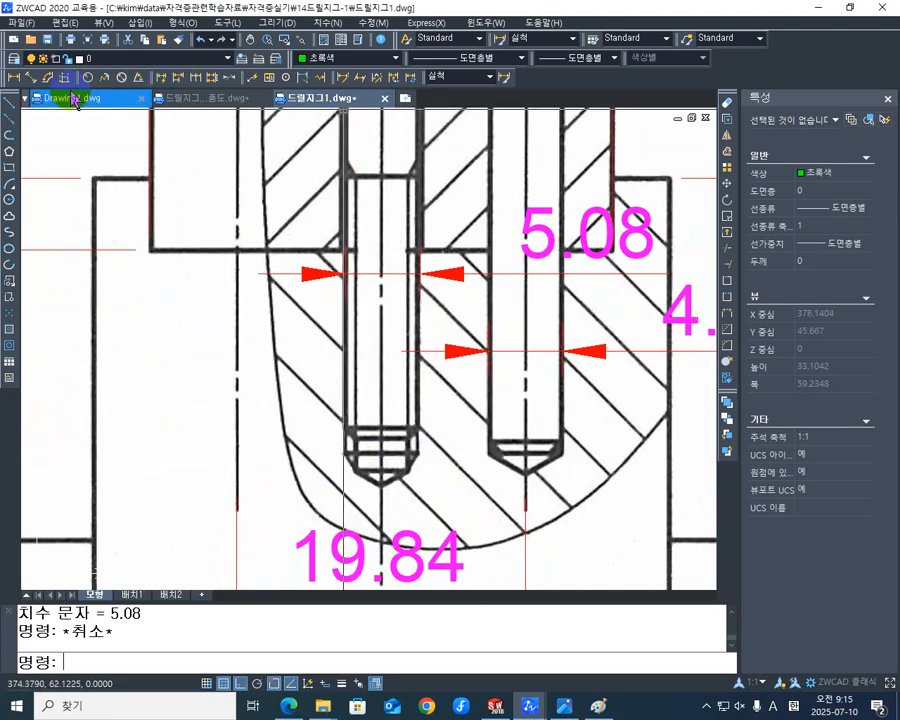
{"action": "left_click", "coordinate": [14, 77]}
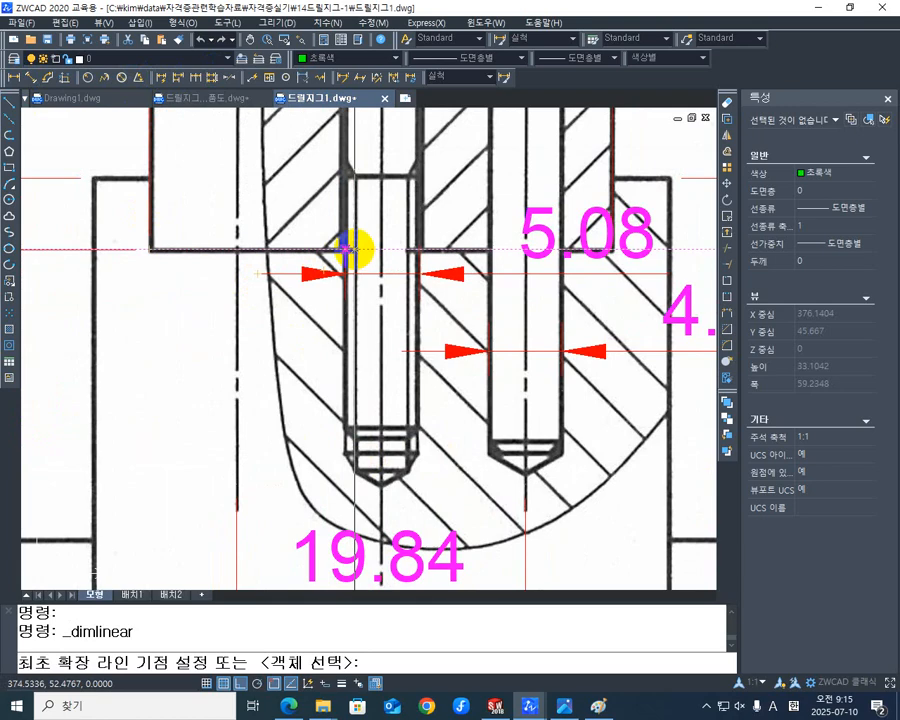
{"action": "left_click", "coordinate": [348, 249]}
{"action": "scroll", "coordinate": [345, 457], "scroll_direction": "up", "scroll_amount": 4}
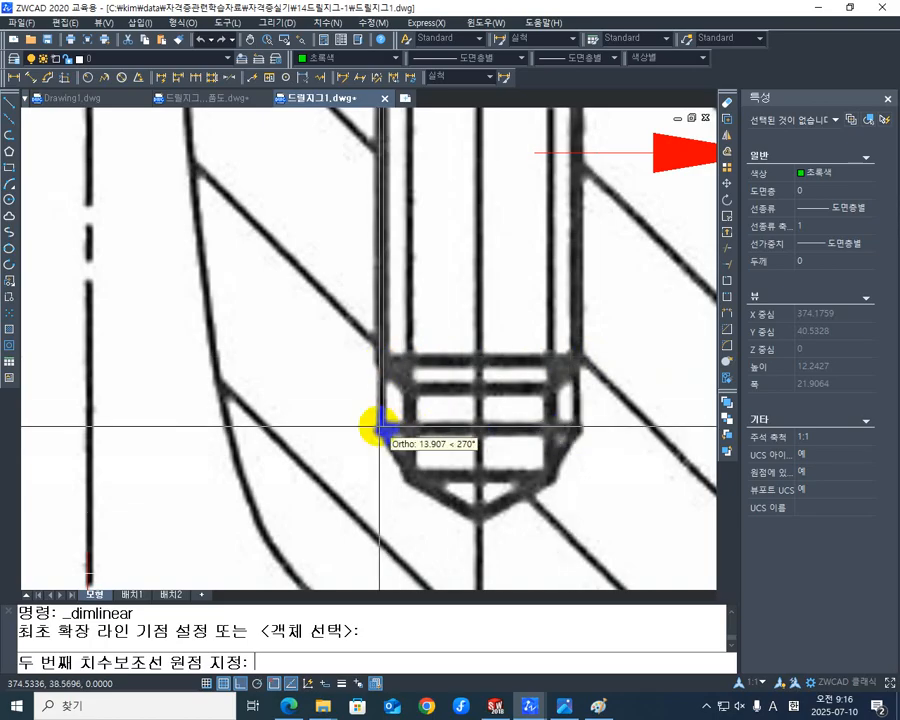
{"action": "left_click", "coordinate": [380, 428]}
{"action": "scroll", "coordinate": [311, 386], "scroll_direction": "down", "scroll_amount": 3}
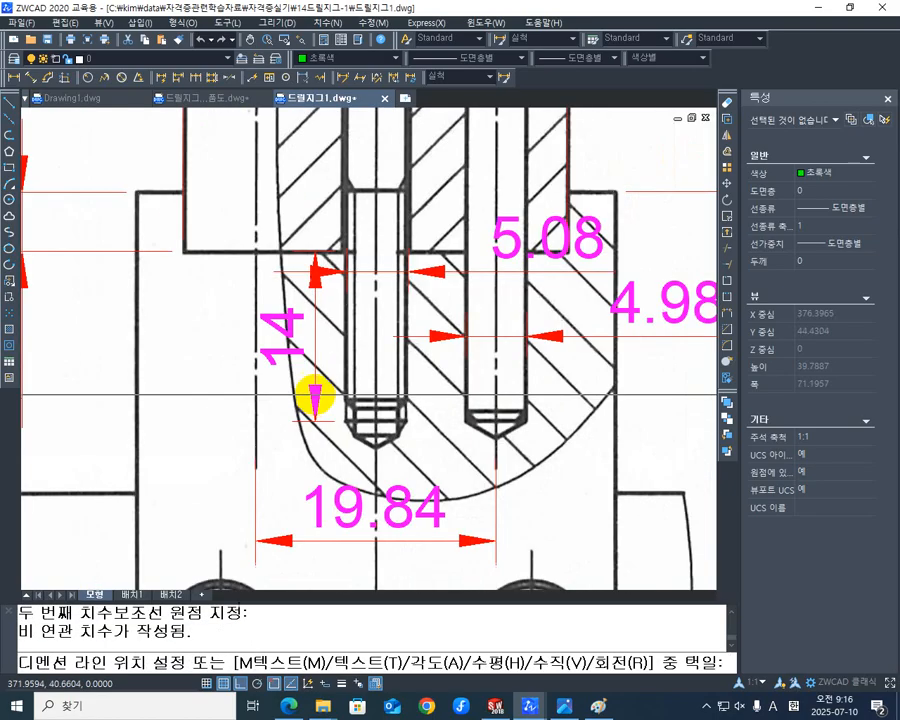
{"action": "left_click", "coordinate": [283, 422]}
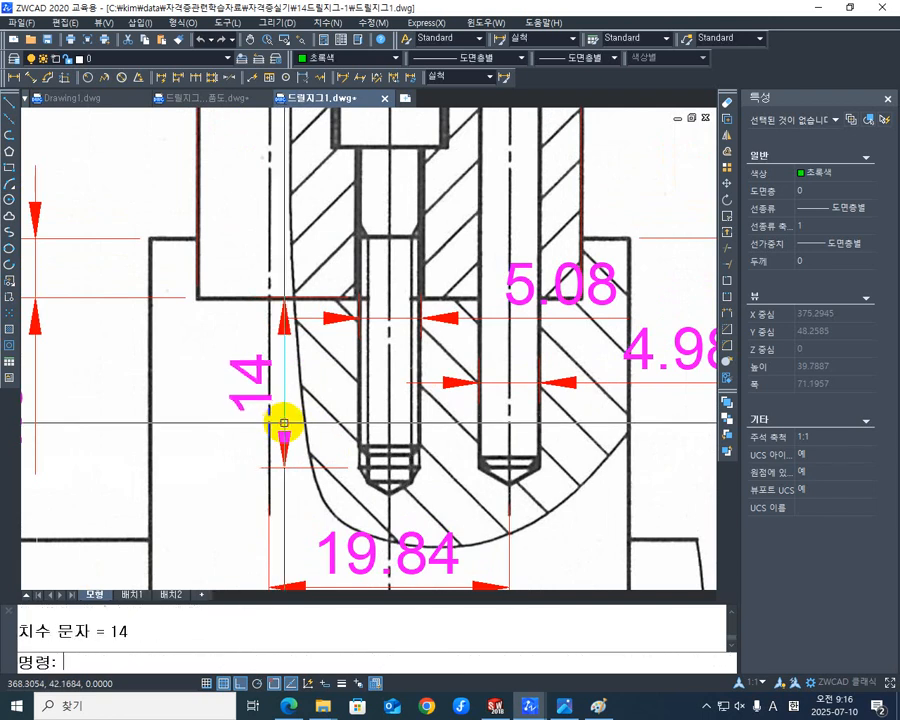
- Switch to SOLIDWORKS and reduce its window so that it sits beside the dimensioned drawing
{"action": "scroll", "coordinate": [296, 344], "scroll_direction": "down", "scroll_amount": 5}
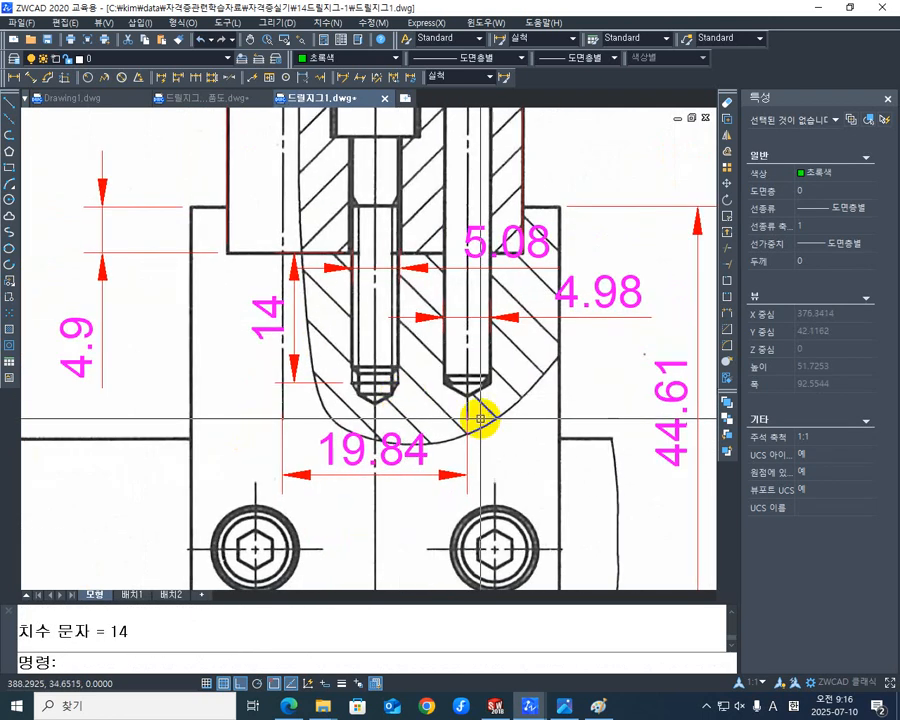
{"action": "scroll", "coordinate": [474, 414], "scroll_direction": "down", "scroll_amount": 4}
{"action": "mouse_move", "coordinate": [470, 412]}
{"action": "middle_mouse_down"}
{"action": "mouse_move", "coordinate": [402, 346]}
{"action": "mouse_move", "coordinate": [328, 355]}
{"action": "middle_mouse_up"}
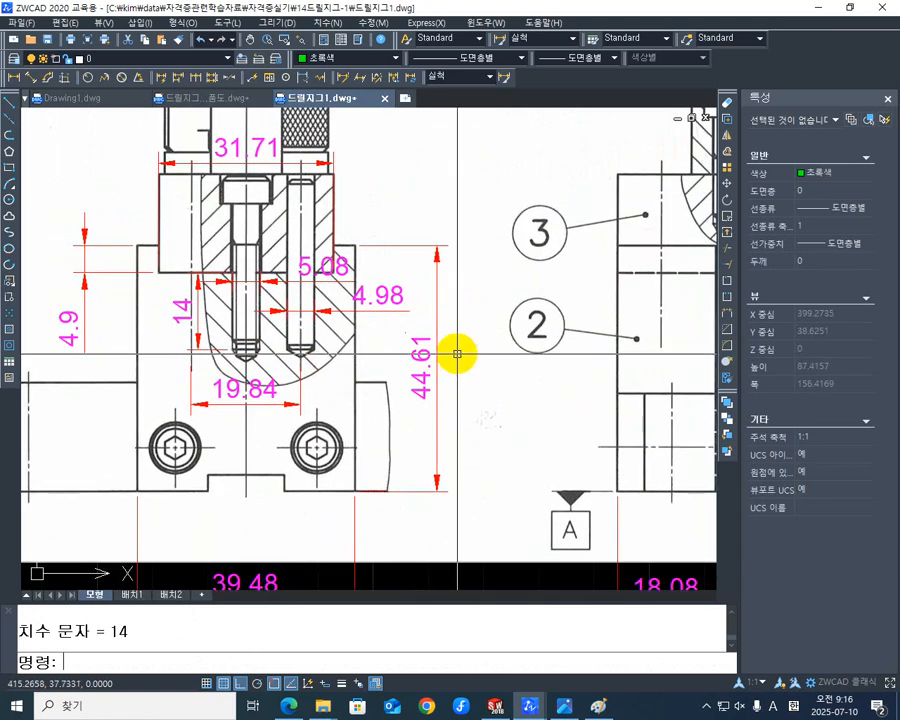
{"action": "mouse_move", "coordinate": [447, 361]}
{"action": "middle_mouse_down"}
{"action": "mouse_move", "coordinate": [422, 400]}
{"action": "mouse_move", "coordinate": [380, 382]}
{"action": "mouse_move", "coordinate": [295, 386]}
{"action": "mouse_move", "coordinate": [297, 378]}
{"action": "middle_mouse_up"}
{"action": "scroll", "coordinate": [425, 397], "scroll_direction": "down", "scroll_amount": 2}
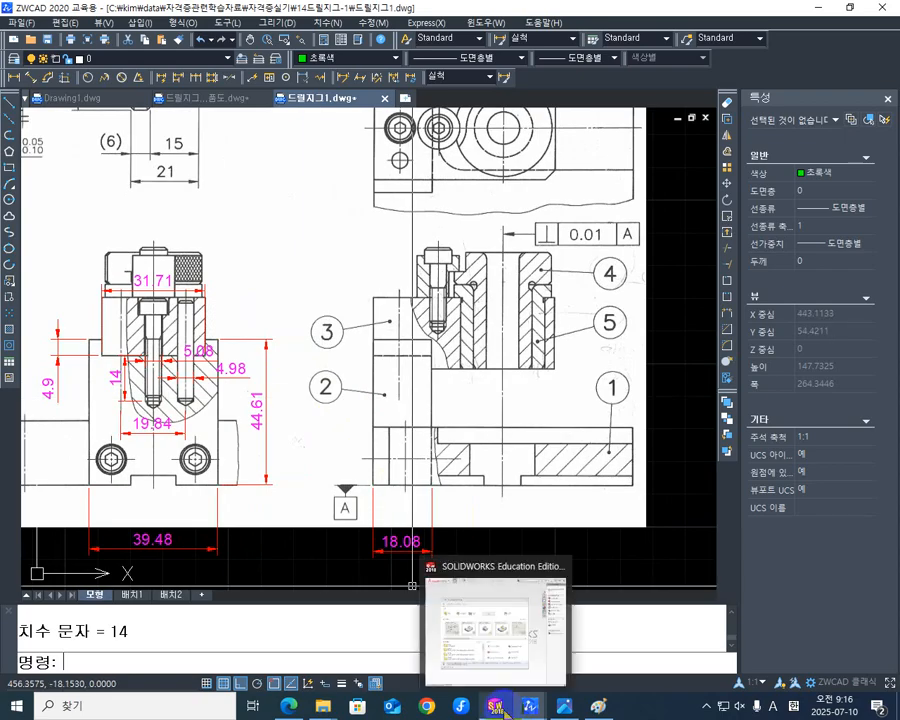
{"action": "left_click", "coordinate": [496, 706]}
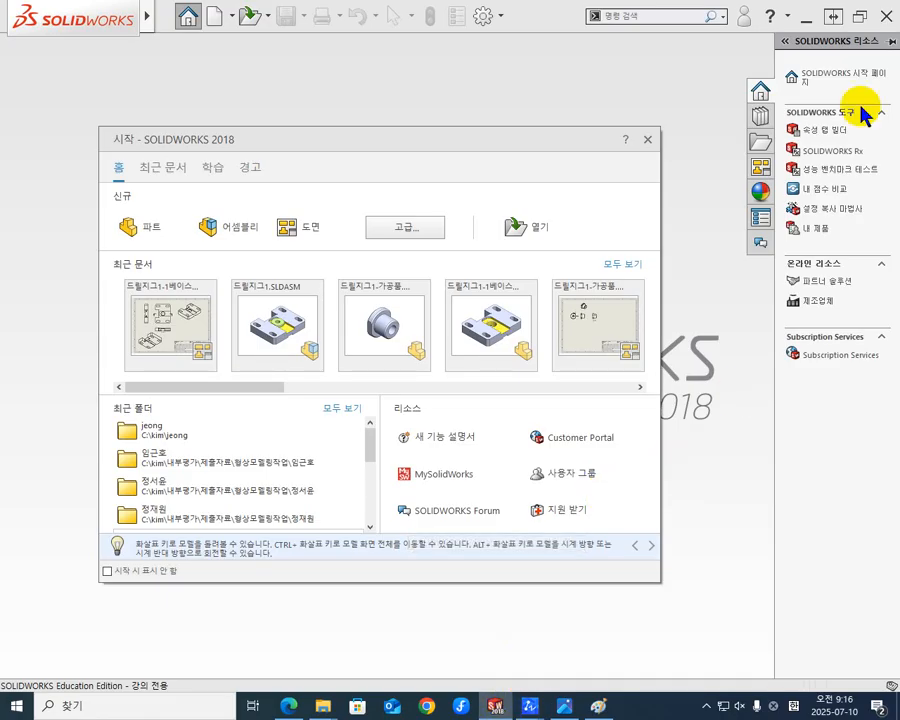
{"action": "left_click", "coordinate": [863, 16]}
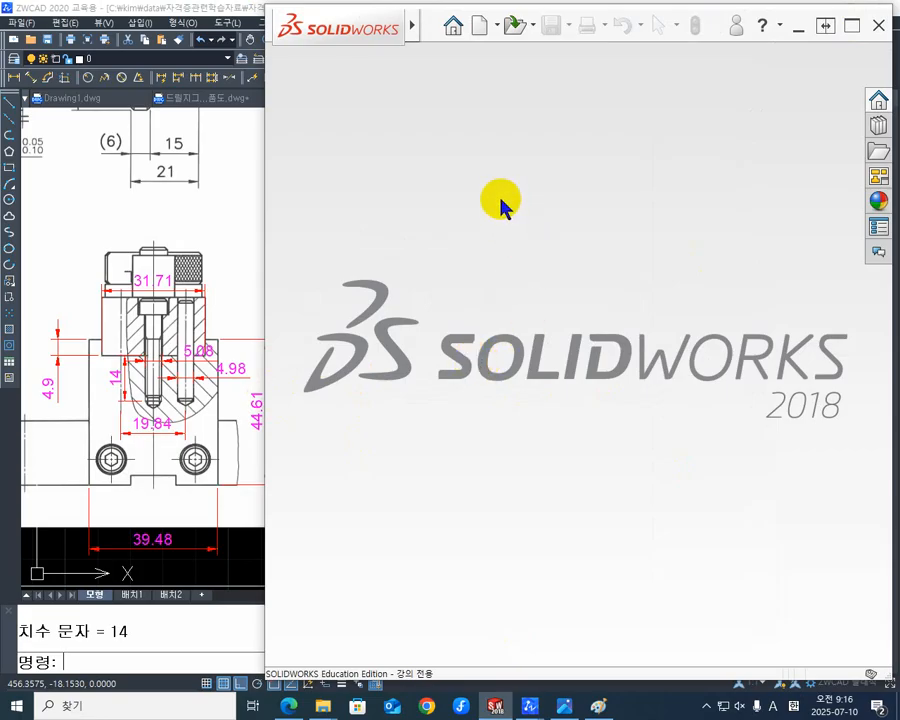
- Create a new part document and apply a plain white background scene
{"action": "left_click", "coordinate": [484, 30]}
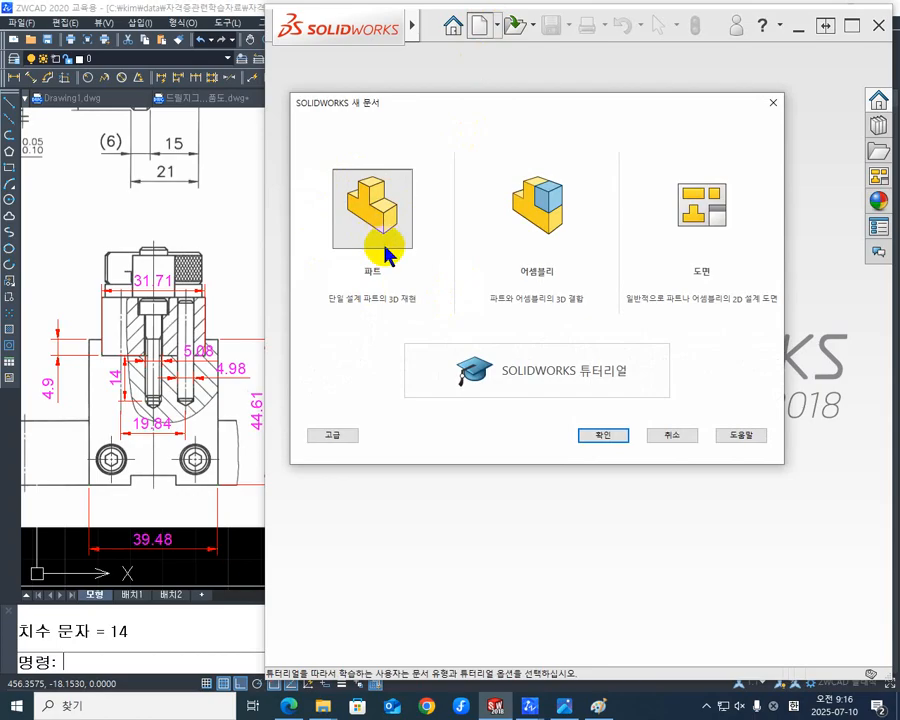
{"action": "left_click", "coordinate": [386, 252]}
{"action": "left_click", "coordinate": [617, 441]}
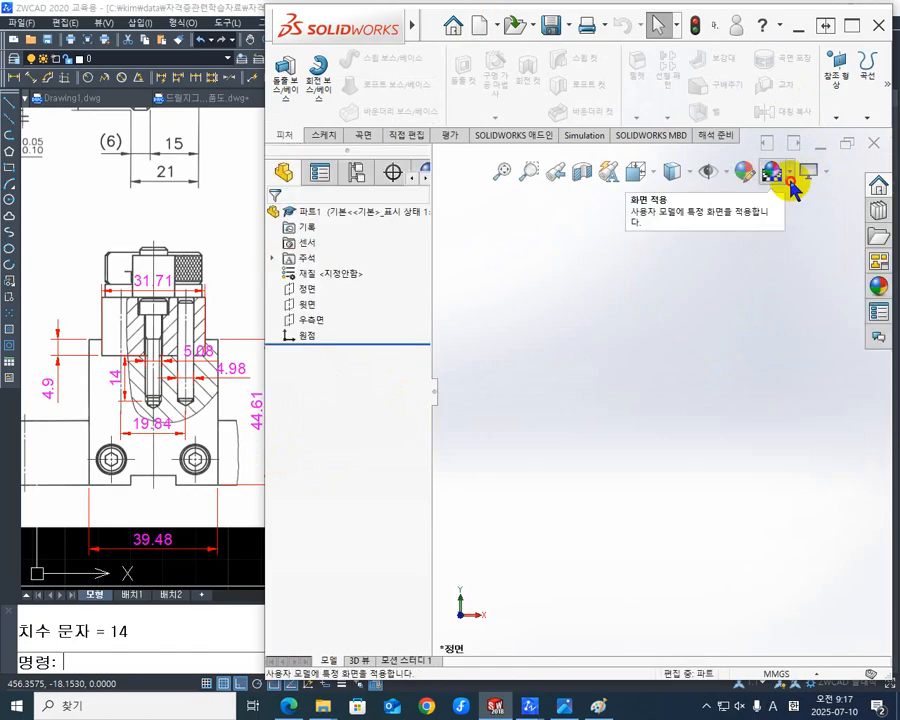
{"action": "left_click", "coordinate": [789, 173]}
{"action": "left_click", "coordinate": [762, 213]}
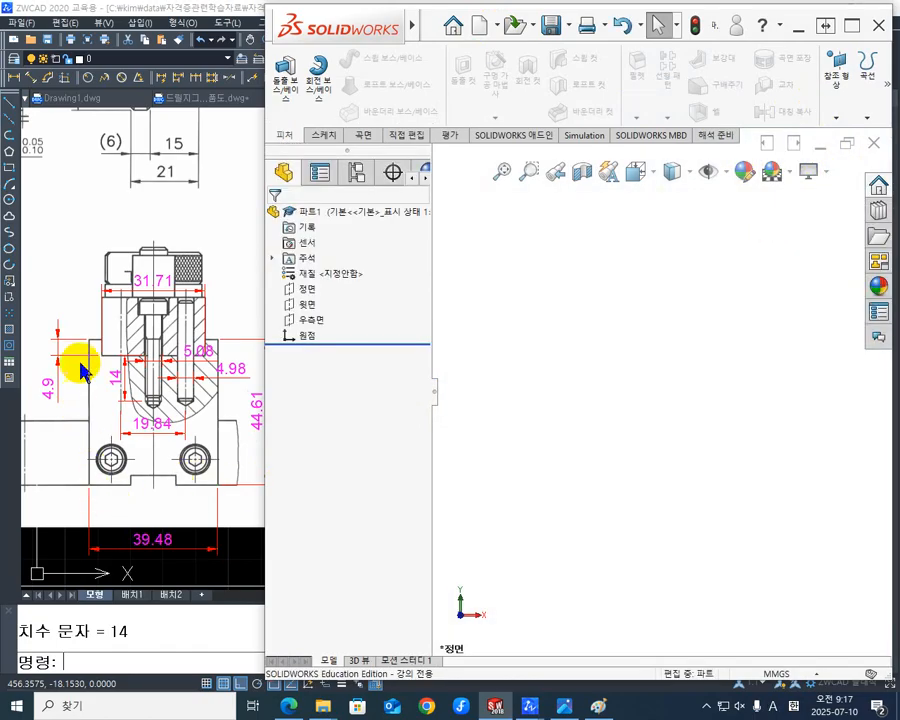
- Start a sketch on the right plane (우측면) and clear the plane selection
{"action": "left_click", "coordinate": [298, 322]}
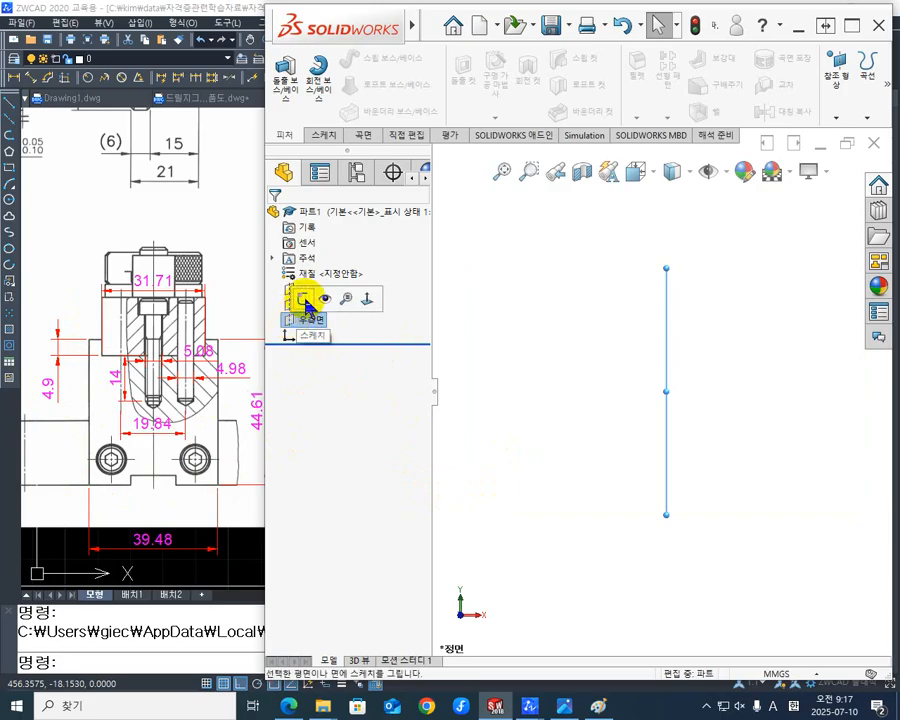
{"action": "left_click", "coordinate": [305, 300]}
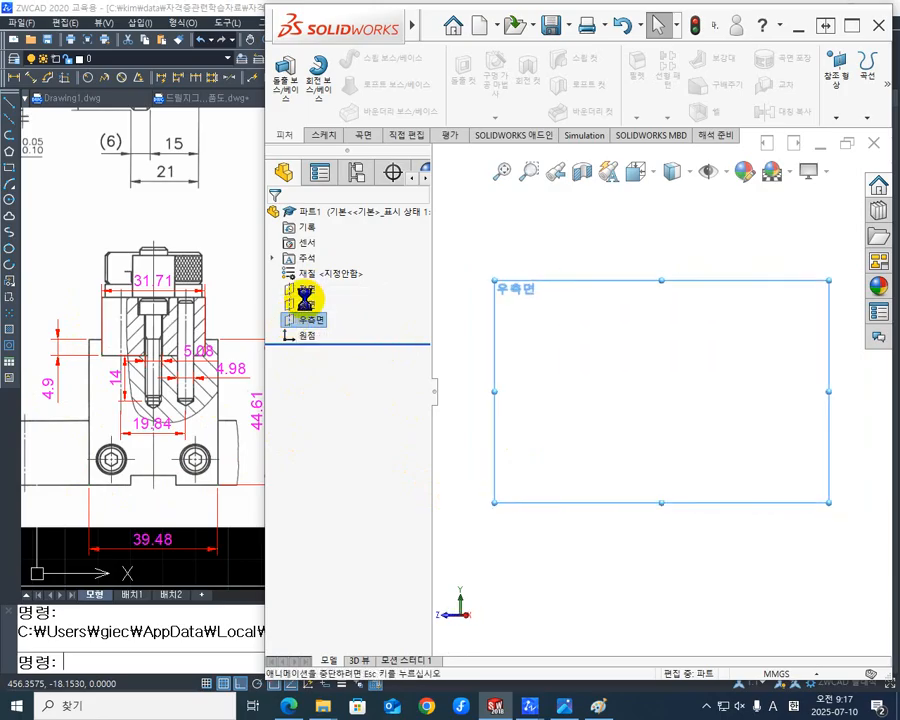
{"action": "left_click", "coordinate": [604, 571]}
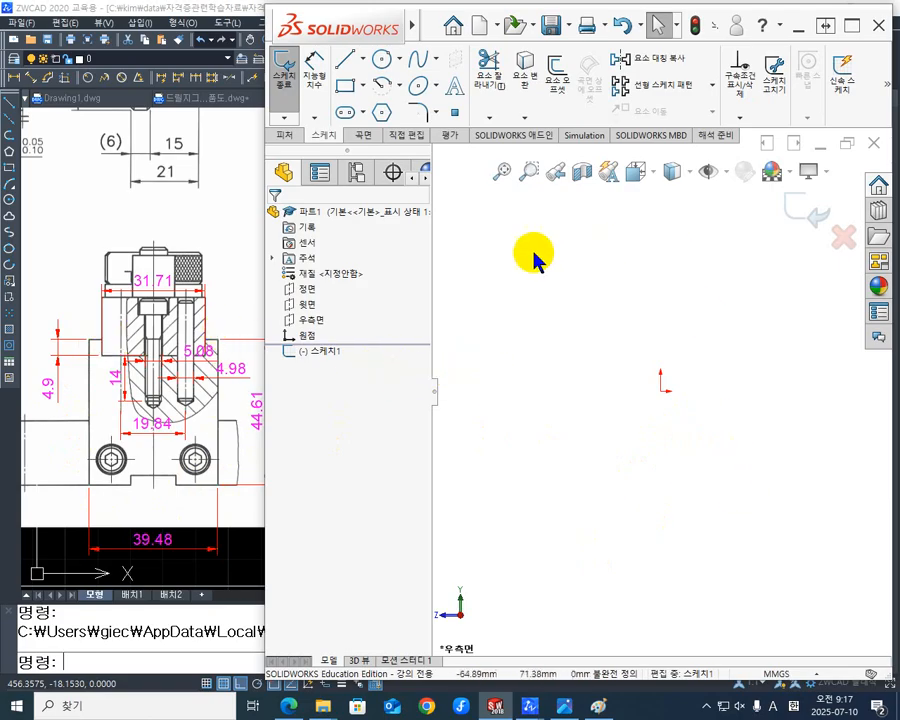
- Sketch a vertical centerline about 59 mm long upward from the origin
{"action": "left_click", "coordinate": [363, 62]}
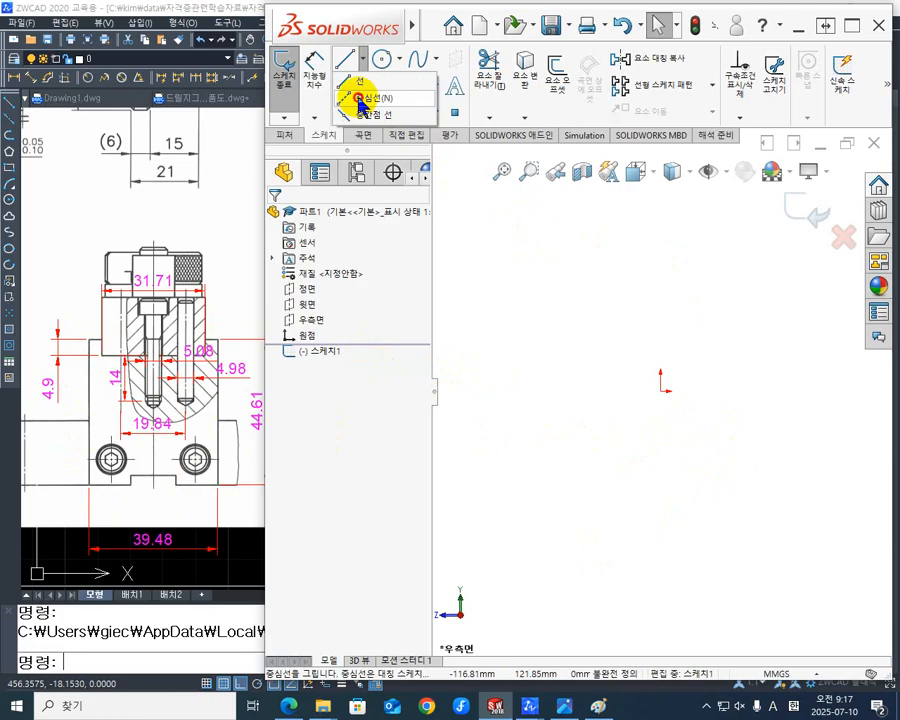
{"action": "left_click", "coordinate": [362, 99]}
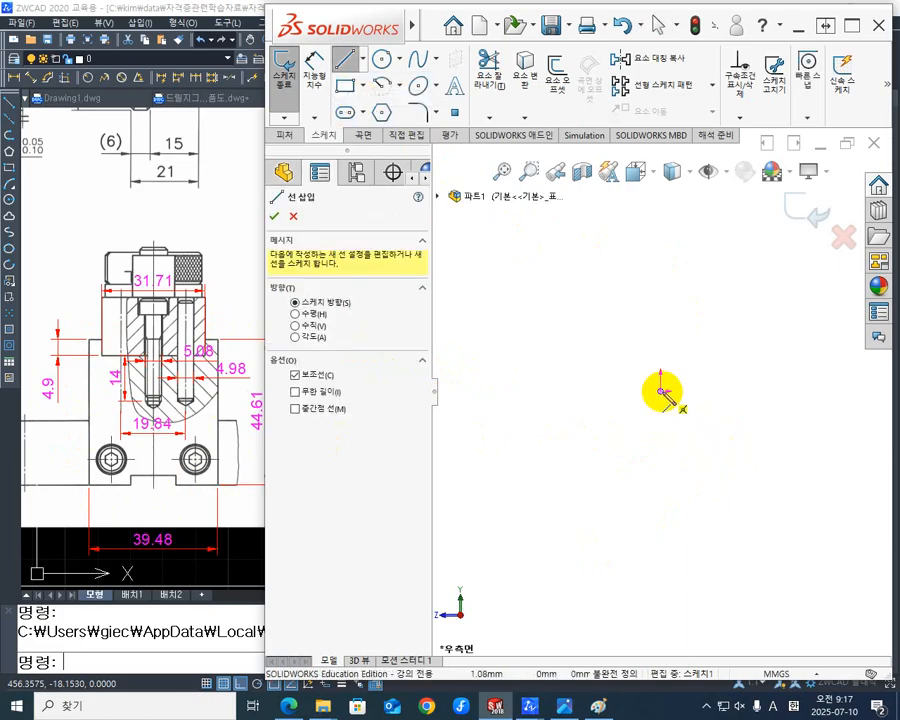
{"action": "left_click_drag", "start_coordinate": [662, 392], "coordinate": [668, 290]}
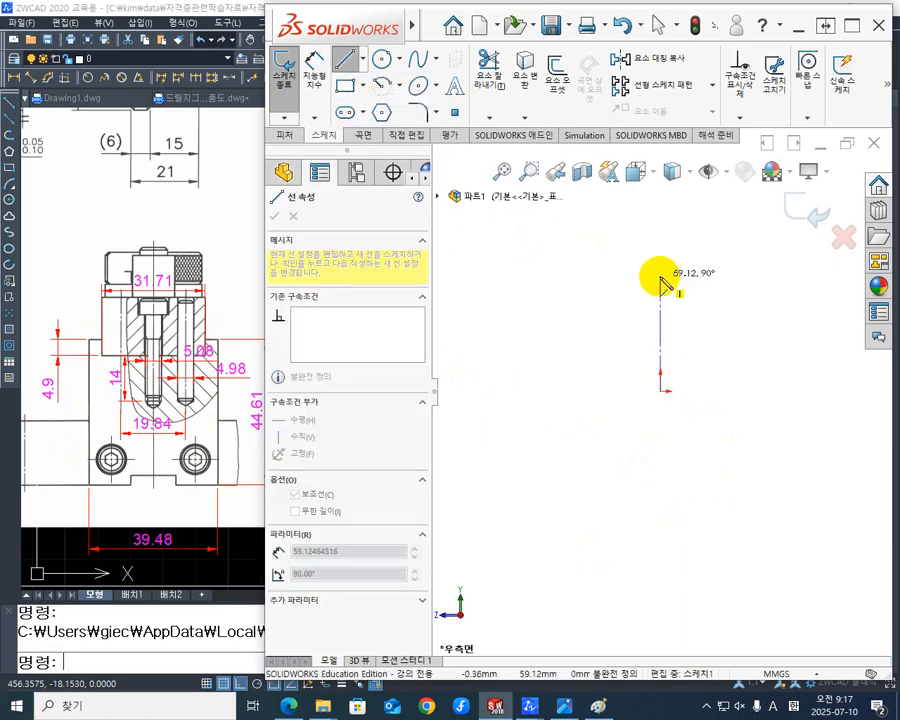
{"action": "left_click", "coordinate": [660, 277]}
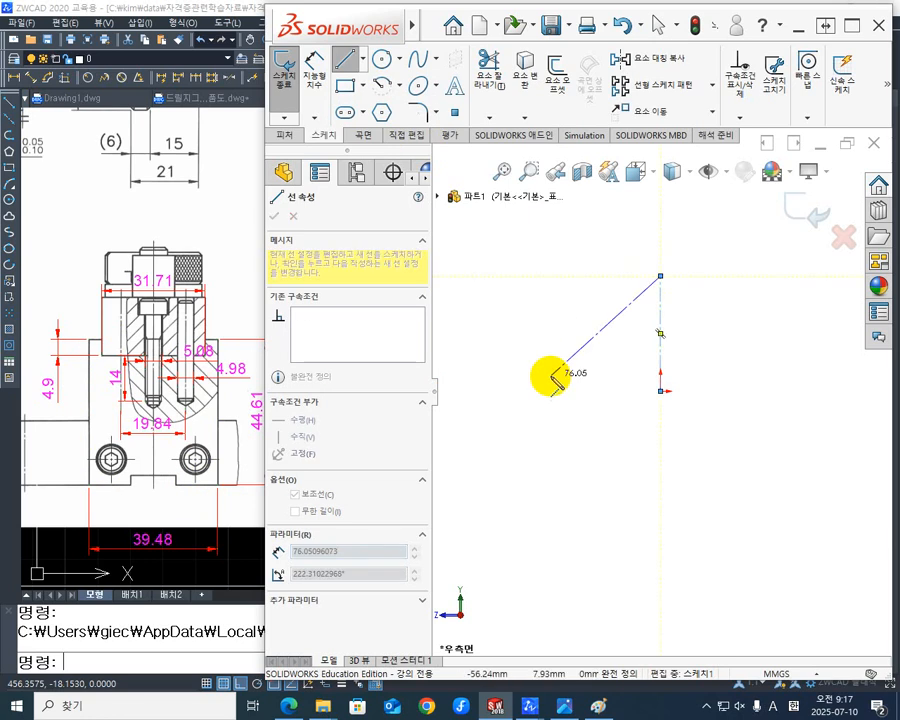
{"action": "key", "text": "Escape"}
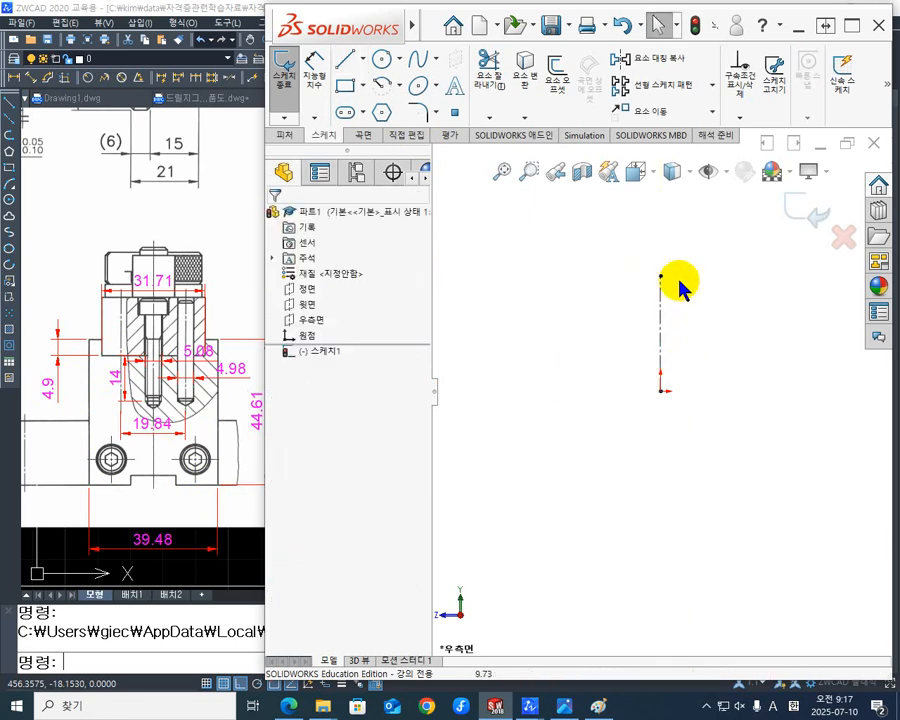
- Sketch a stepped half profile beside the centerline, from its upper end and back to it, about 48 mm wide and 72 mm tall
{"action": "scroll", "coordinate": [680, 286], "scroll_direction": "down", "scroll_amount": 2}
{"action": "scroll", "coordinate": [673, 278], "scroll_direction": "up", "scroll_amount": 1}
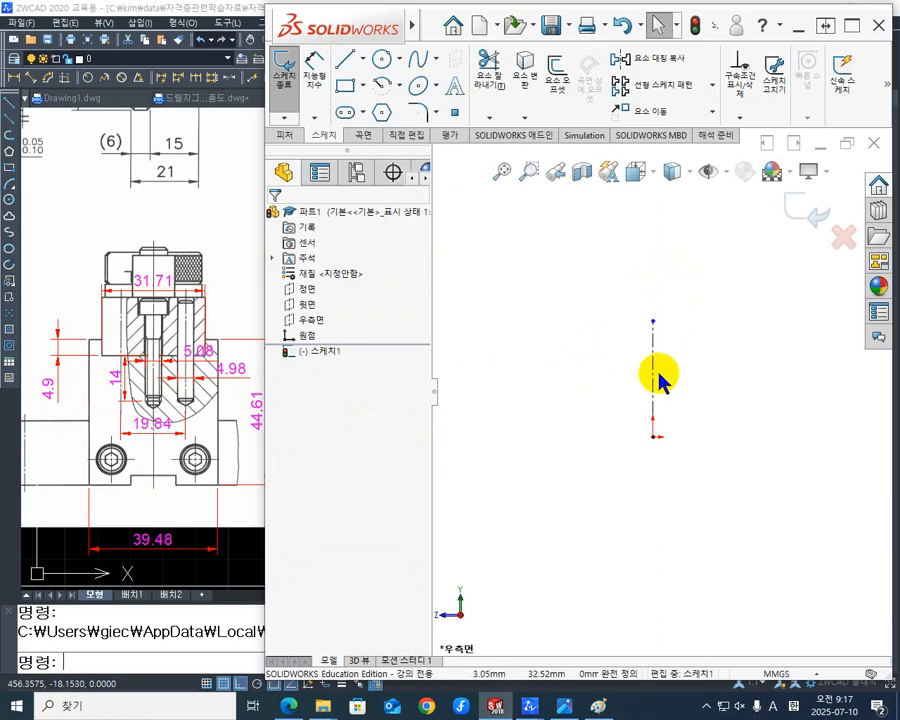
{"action": "left_click", "coordinate": [347, 62]}
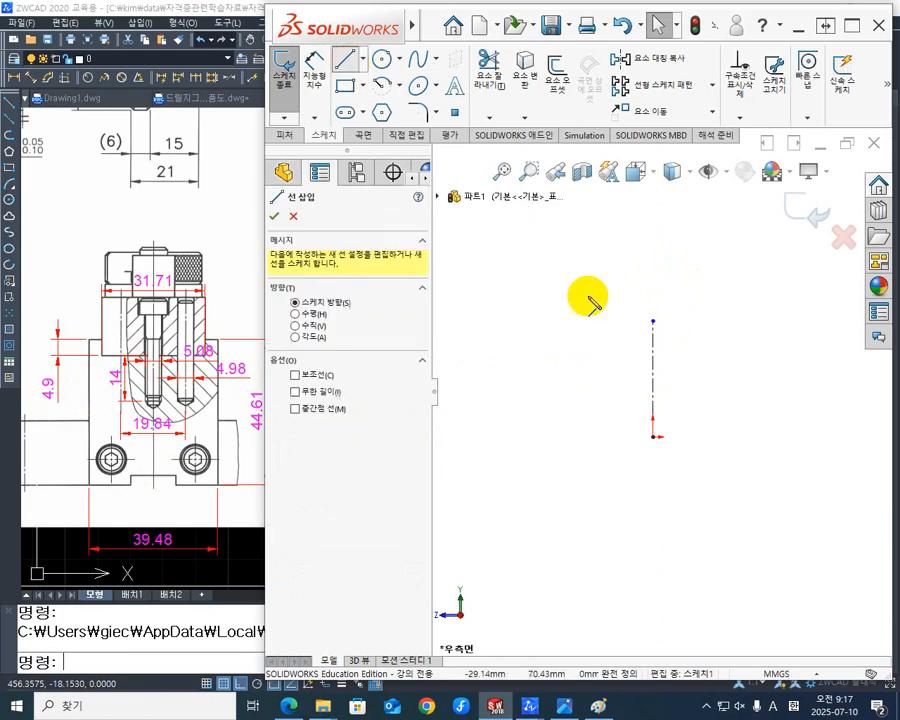
{"action": "left_click", "coordinate": [653, 322]}
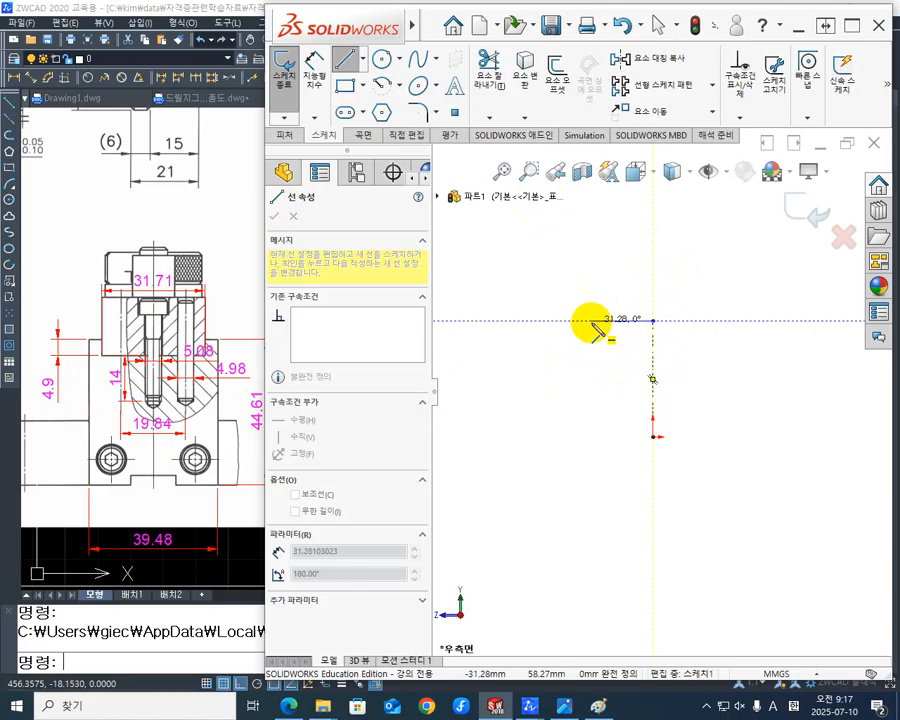
{"action": "left_click", "coordinate": [592, 321]}
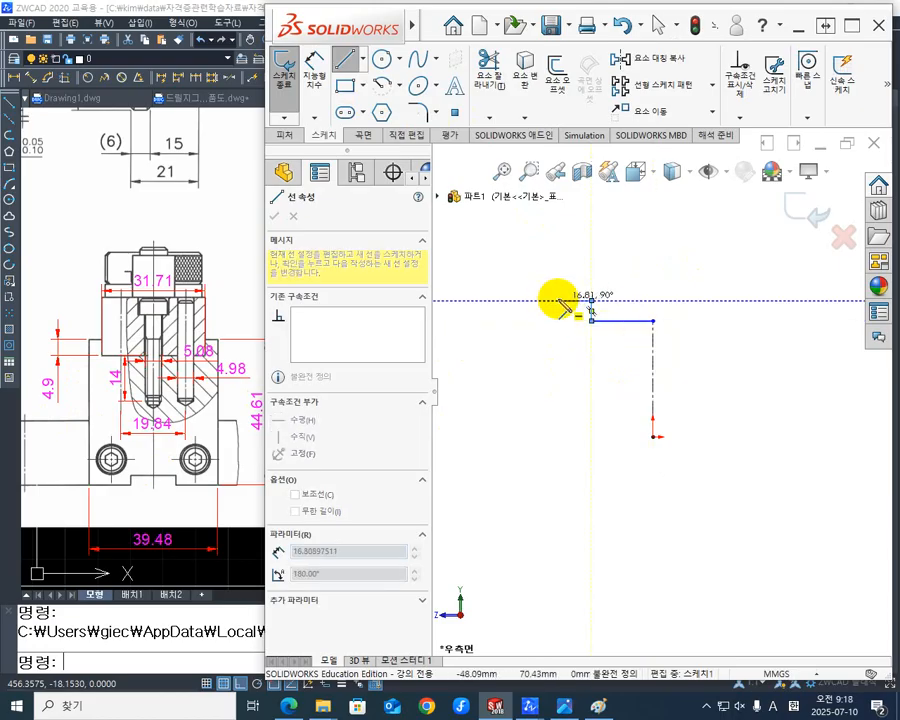
{"action": "left_click", "coordinate": [558, 300]}
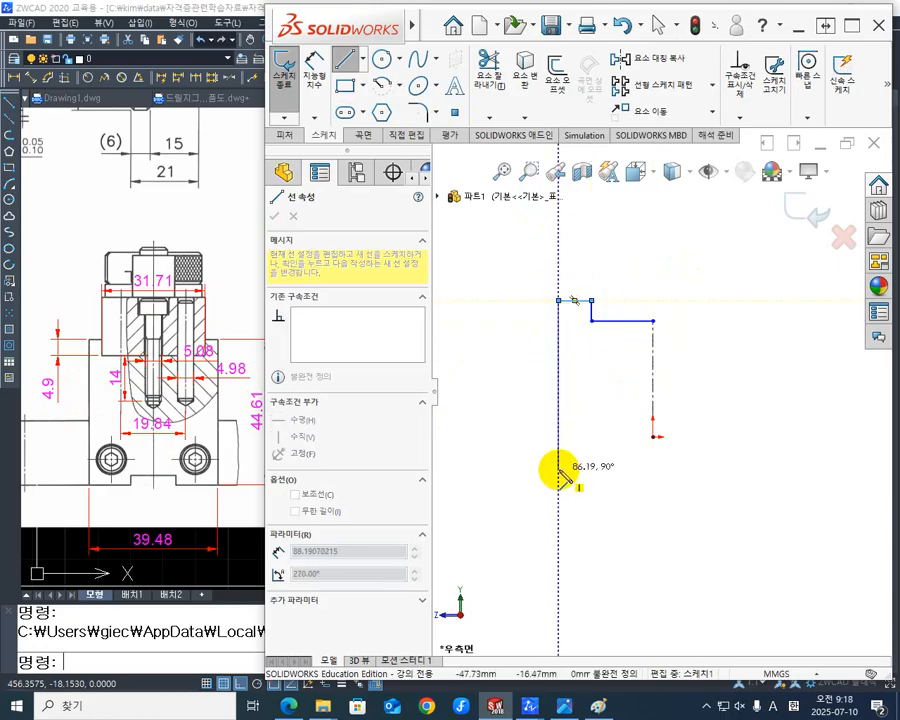
{"action": "left_click", "coordinate": [558, 441]}
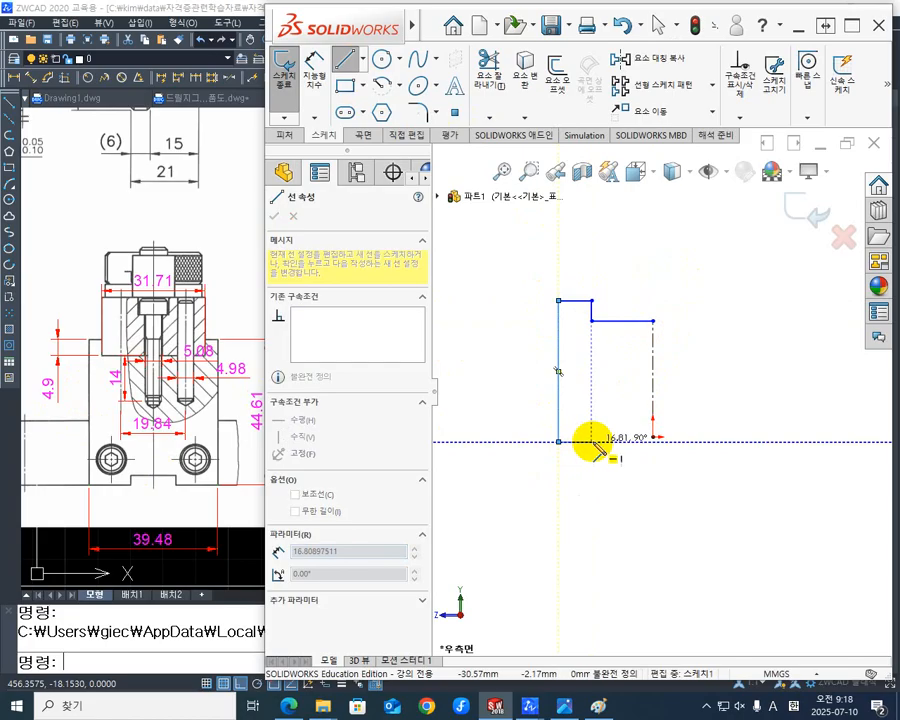
{"action": "left_click", "coordinate": [611, 441]}
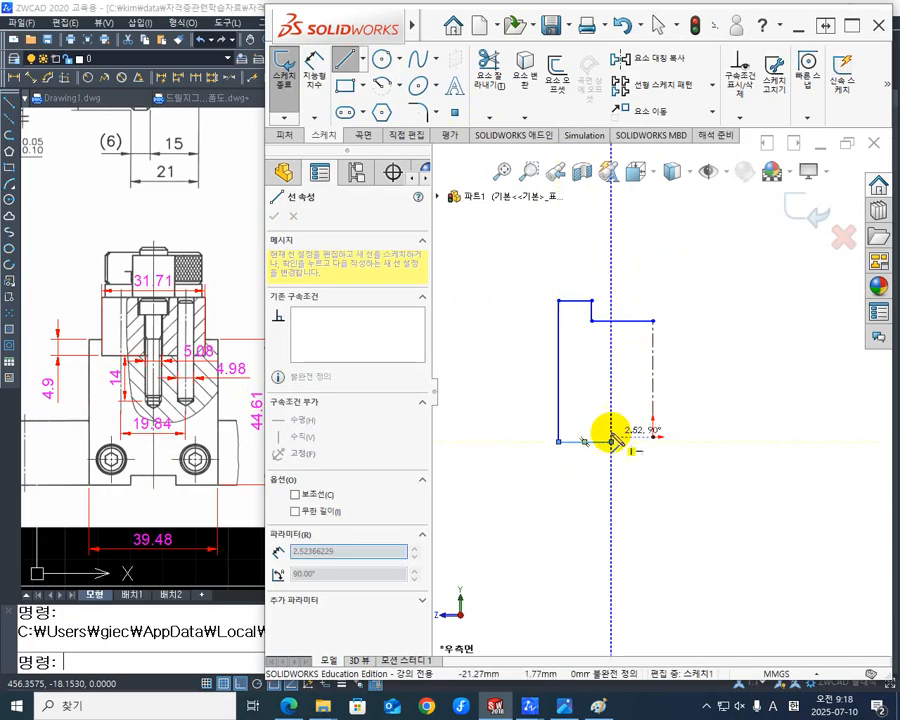
{"action": "left_click", "coordinate": [611, 423]}
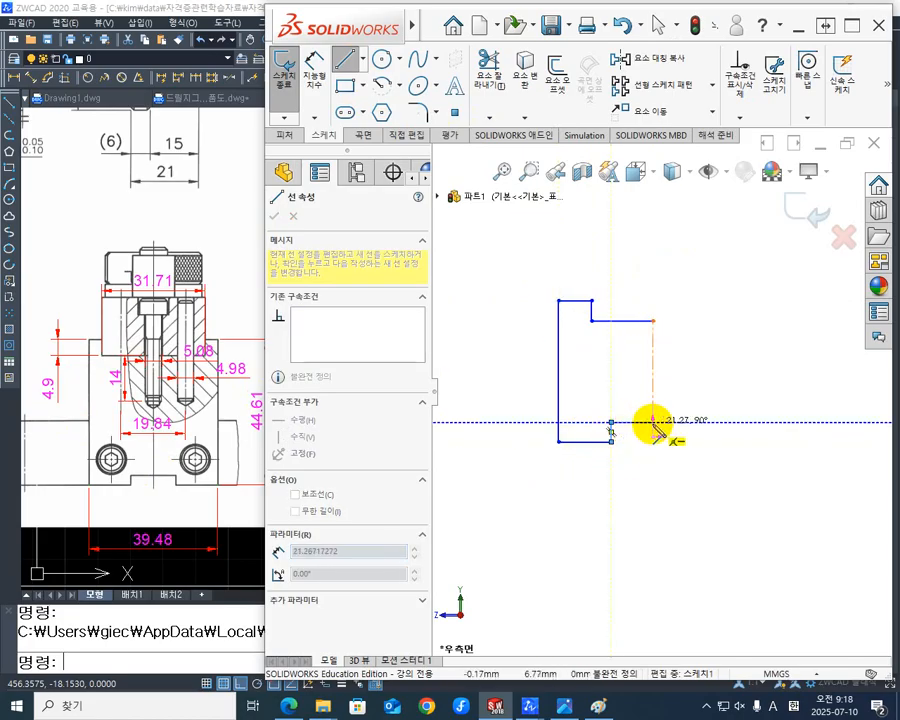
{"action": "left_click", "coordinate": [652, 423]}
{"action": "key", "text": "Escape"}
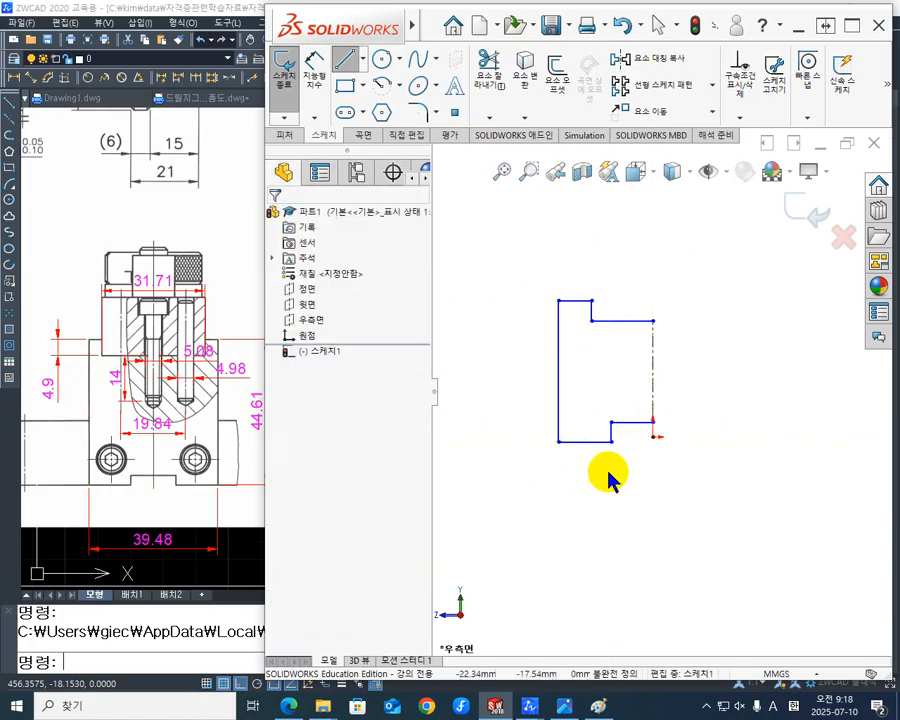
- Display the sketch relations to check the profile's constraints, and hide them again
{"action": "scroll", "coordinate": [711, 400], "scroll_direction": "down", "scroll_amount": 3}
{"action": "scroll", "coordinate": [584, 381], "scroll_direction": "up", "scroll_amount": 2}
{"action": "scroll", "coordinate": [586, 379], "scroll_direction": "down", "scroll_amount": 1}
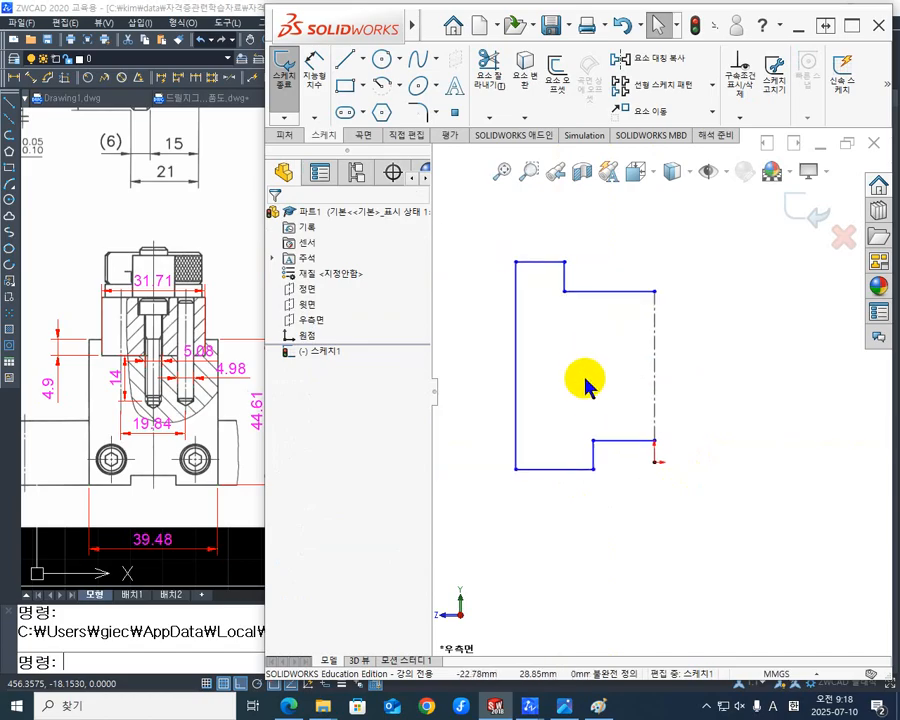
{"action": "left_click", "coordinate": [726, 172]}
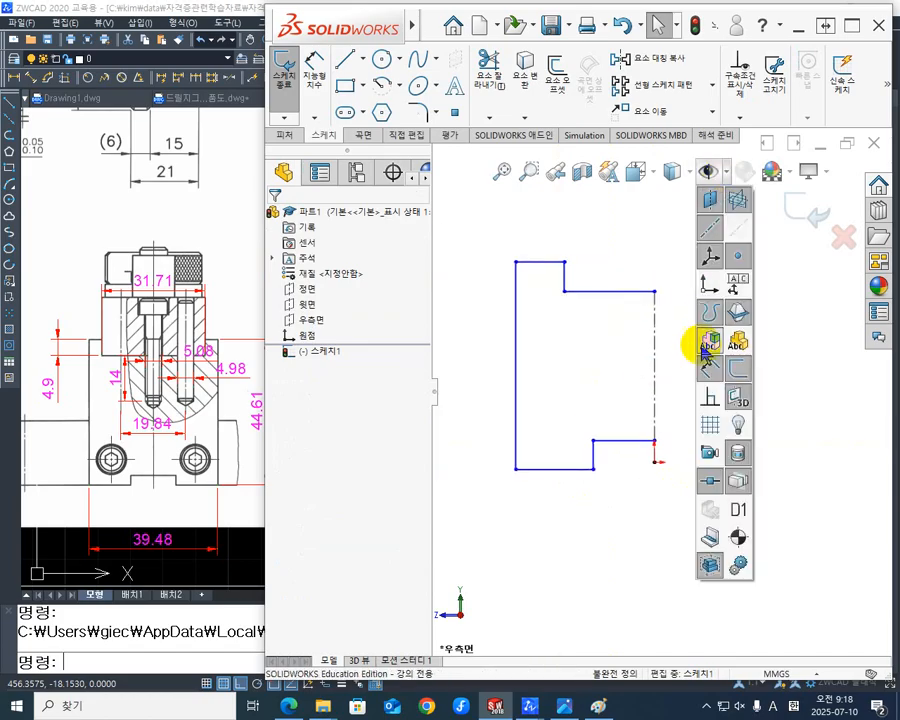
{"action": "left_click", "coordinate": [711, 400]}
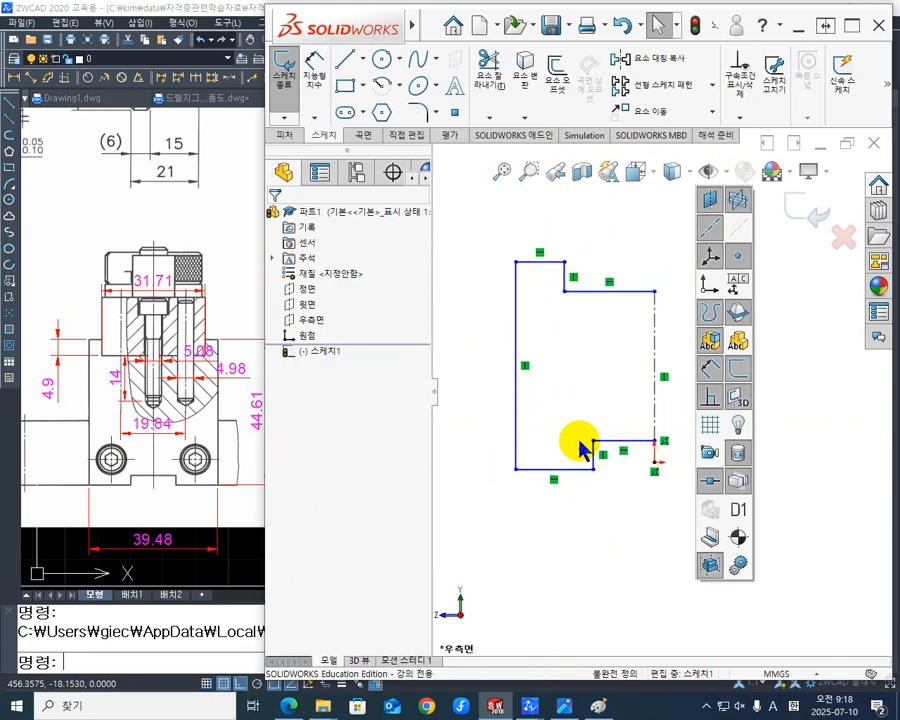
{"action": "left_click", "coordinate": [737, 380]}
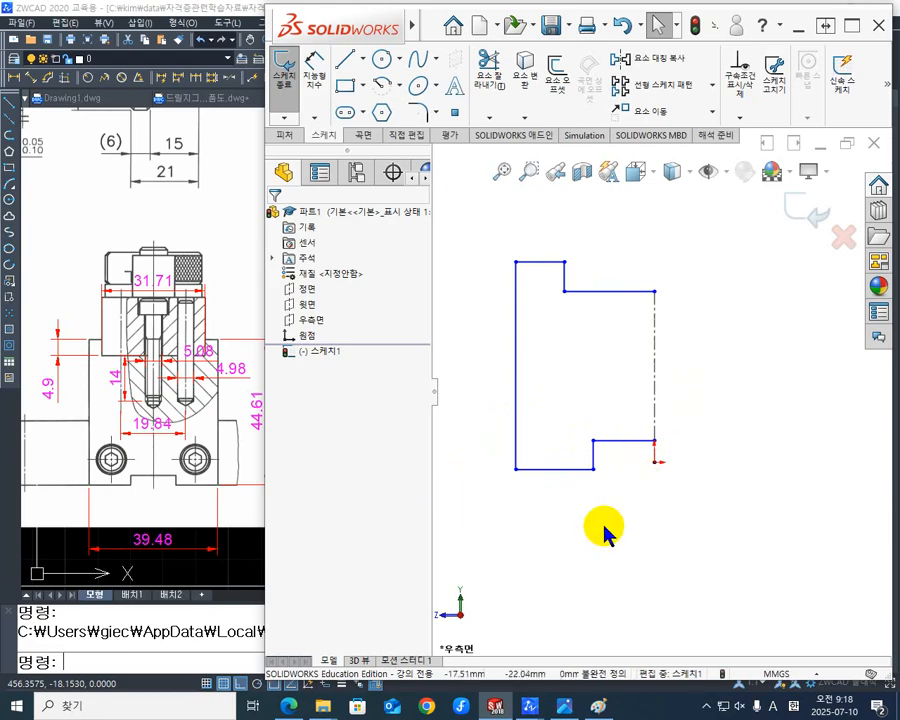
- Make the profile's lowest horizontal line coincident with the origin
{"action": "left_click", "coordinate": [655, 463]}
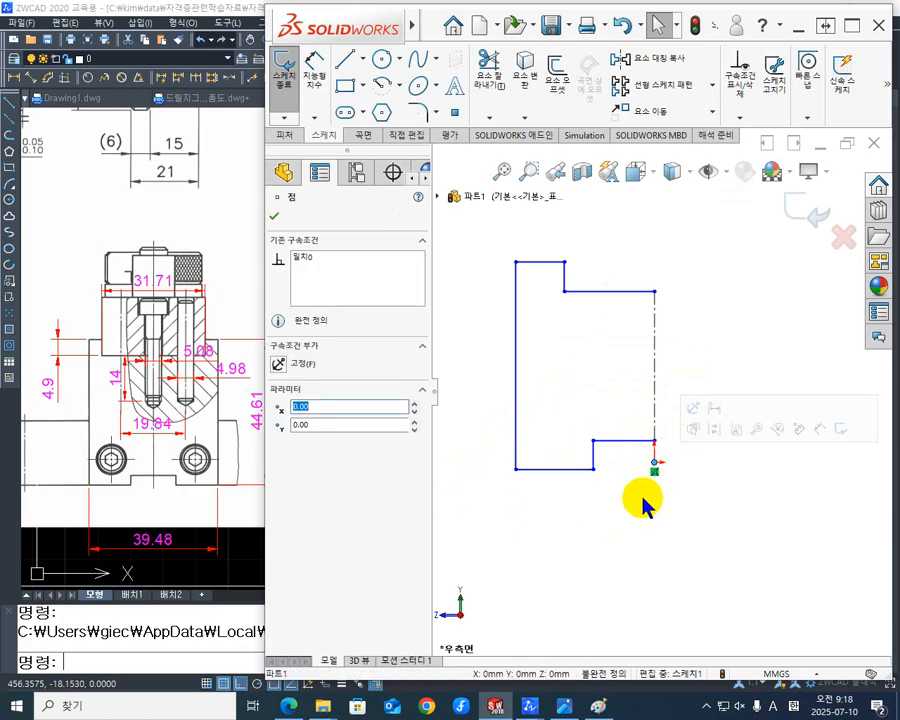
{"action": "left_click", "coordinate": [568, 470], "text": "ctrl"}
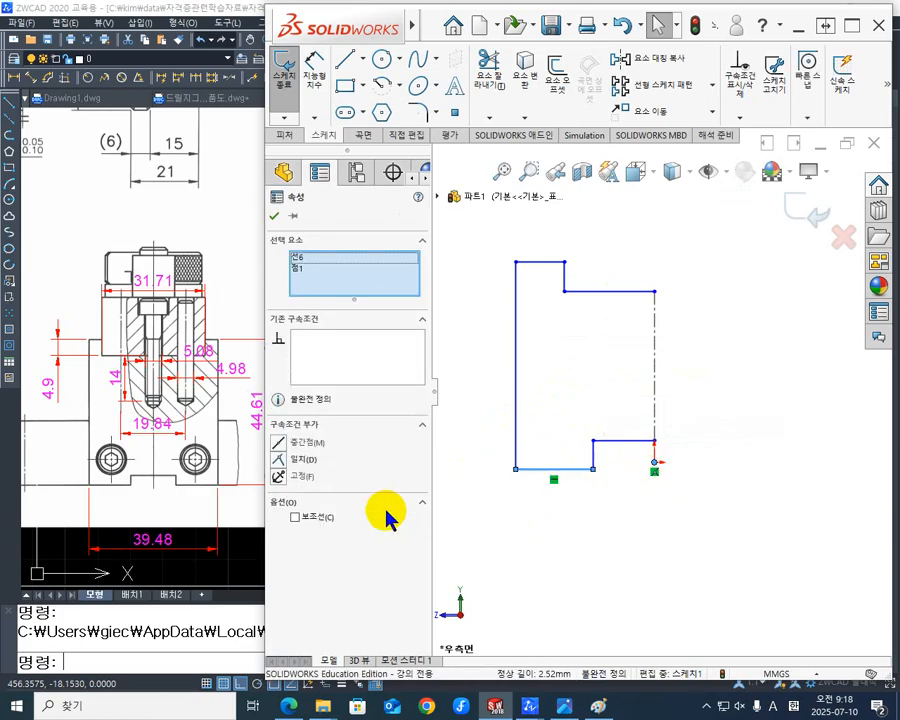
{"action": "left_click", "coordinate": [280, 459]}
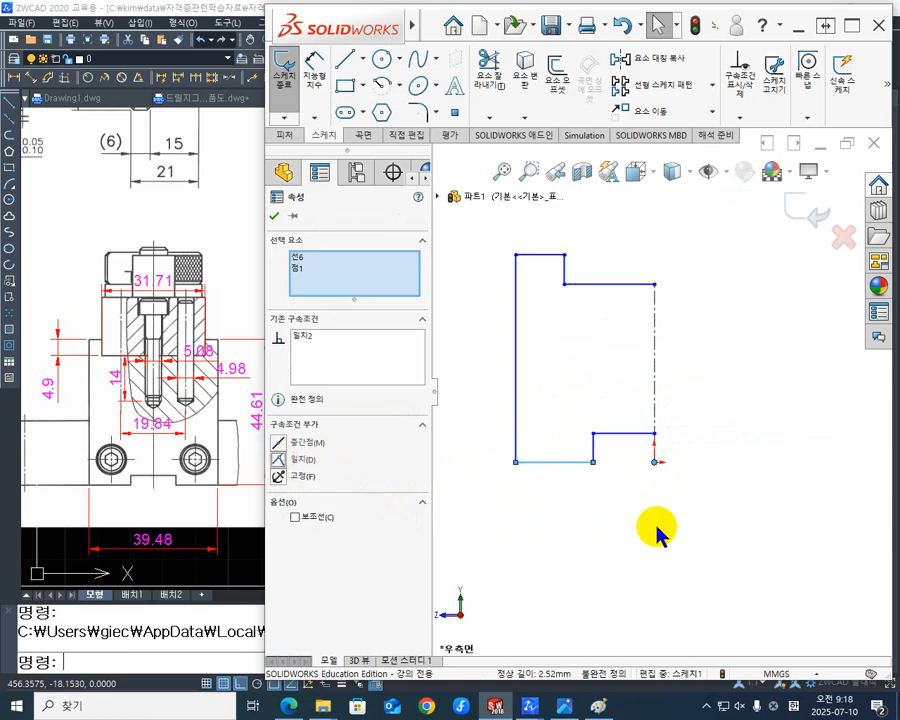
{"action": "left_click", "coordinate": [700, 520]}
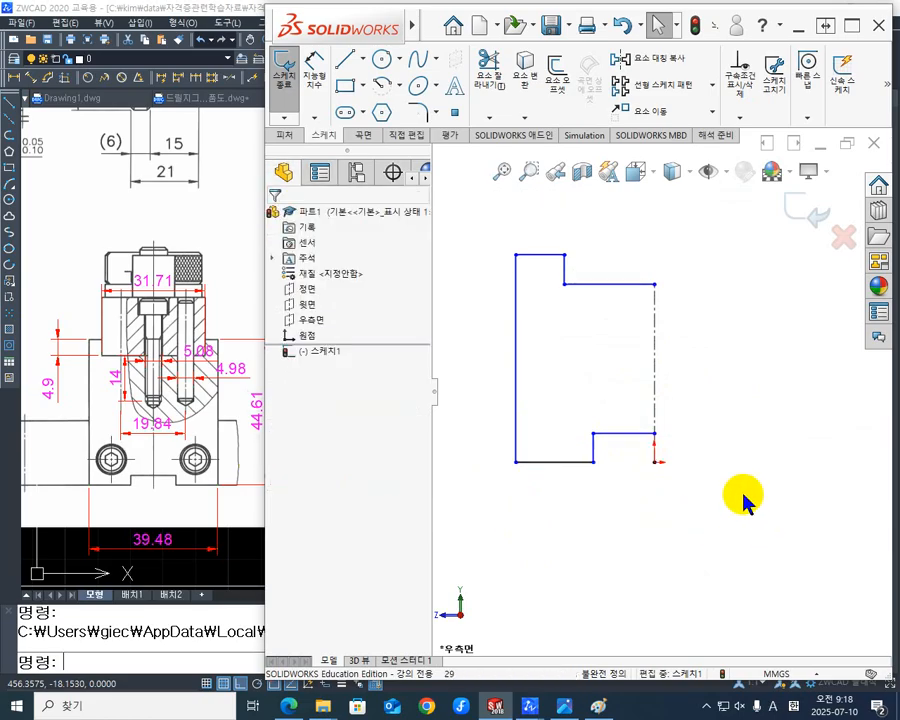
- Dimension the profile's full width as a doubled distance between the outer vertical line and the centerline, set to 40 mm
{"action": "left_click", "coordinate": [79, 568]}
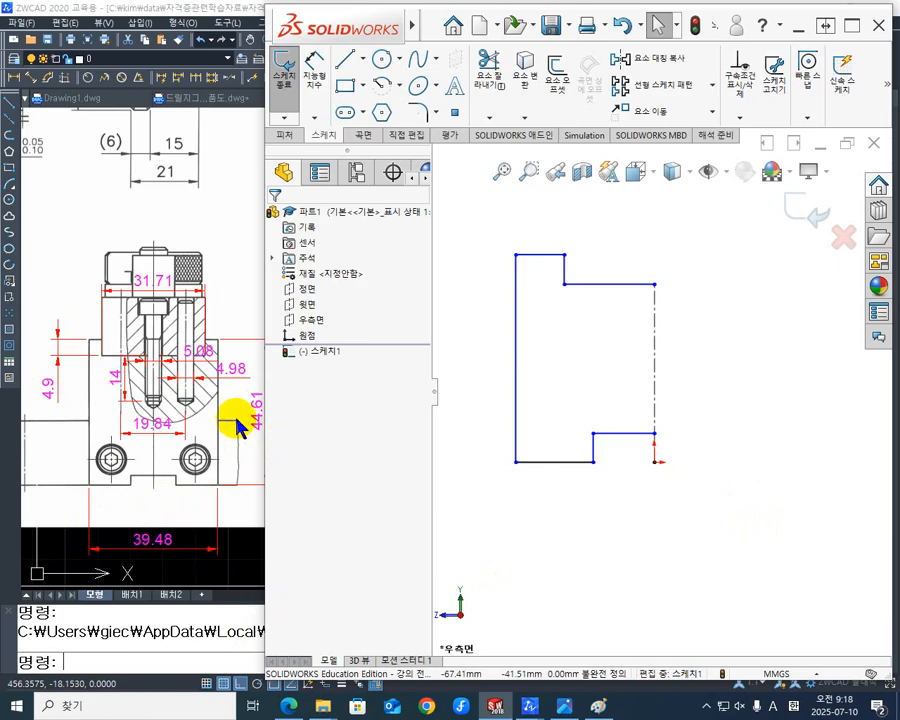
{"action": "left_click", "coordinate": [315, 72]}
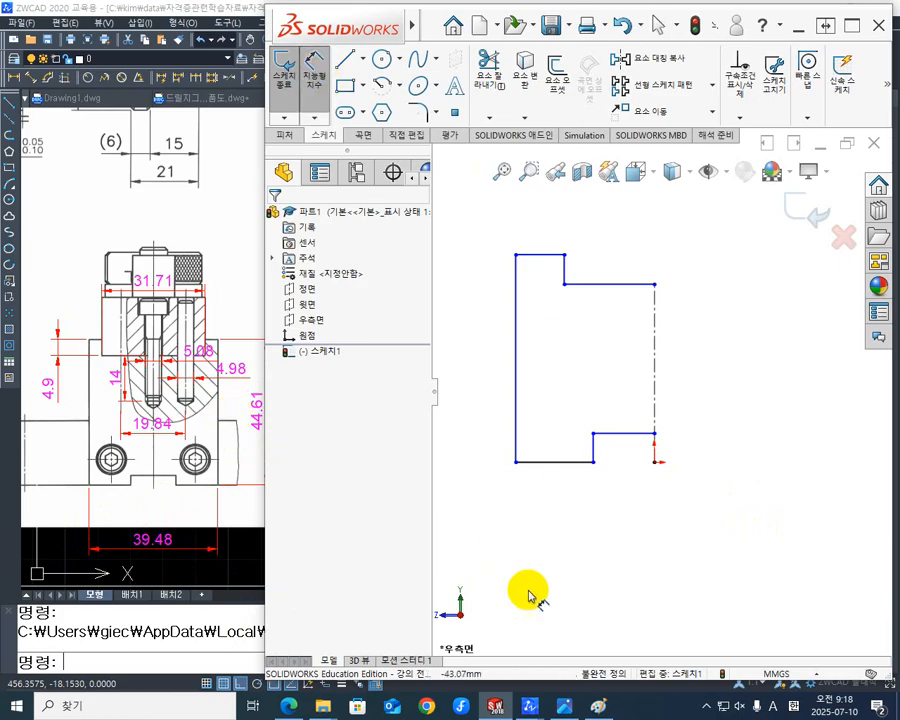
{"action": "left_click", "coordinate": [517, 398]}
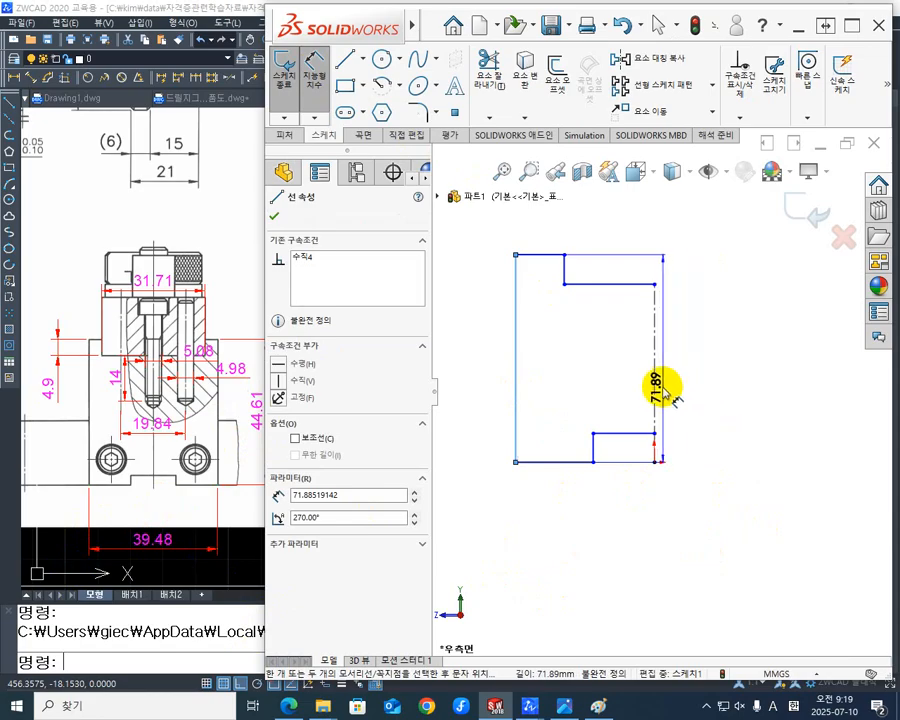
{"action": "left_click", "coordinate": [655, 390]}
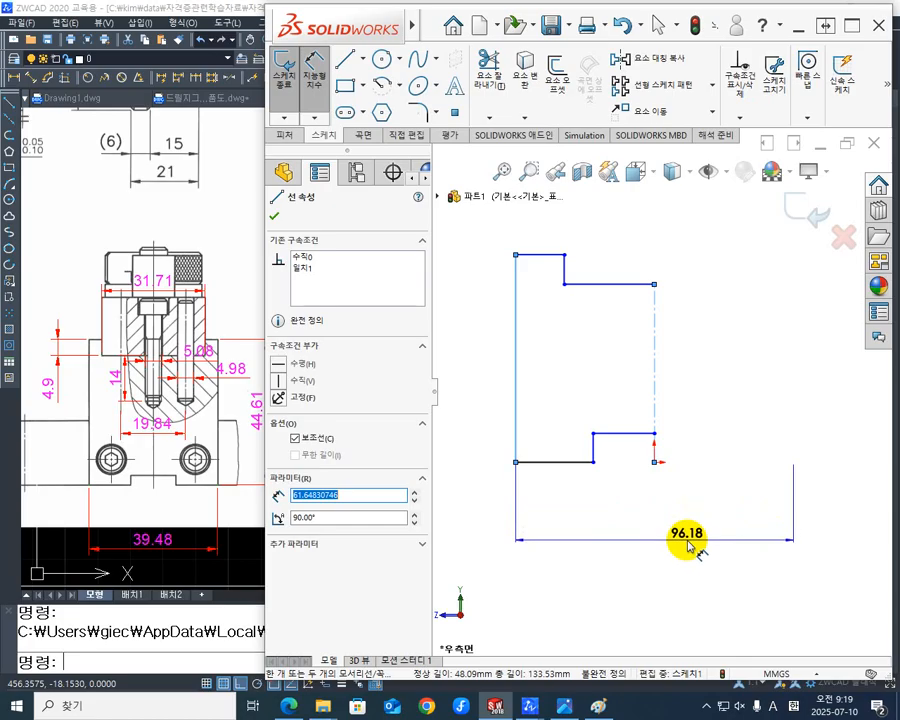
{"action": "left_click", "coordinate": [687, 538]}
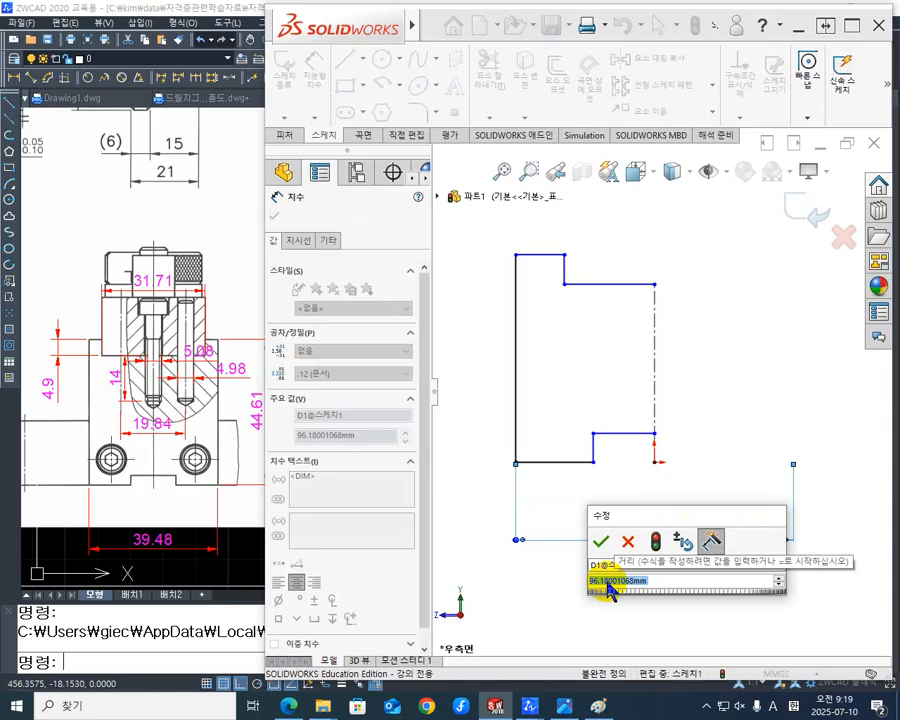
{"action": "type", "text": "ㅔ"}
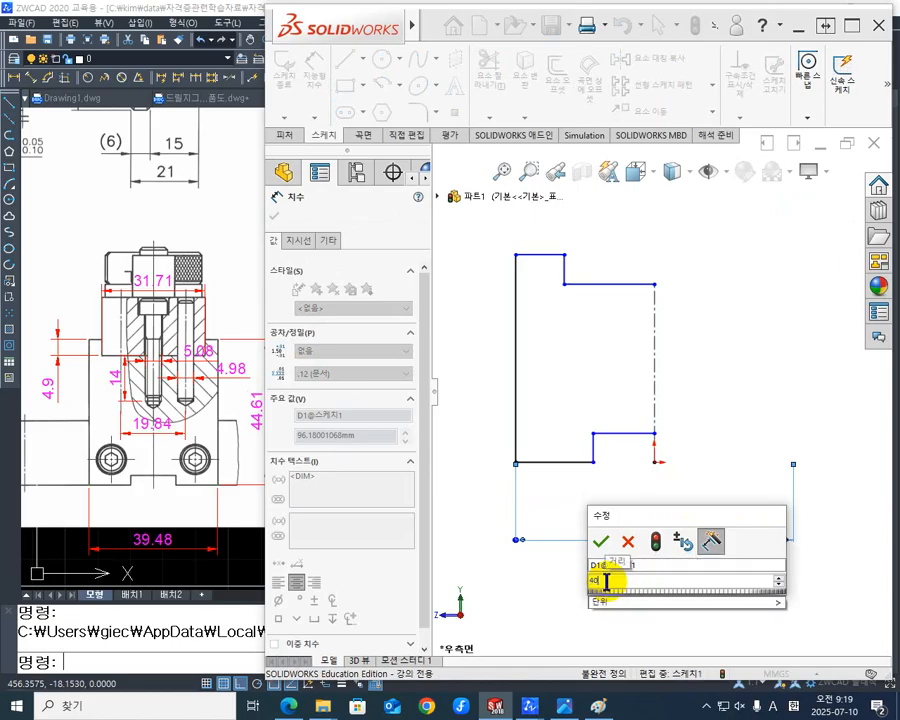
{"action": "type", "text": "0"}
{"action": "key", "text": "Return"}
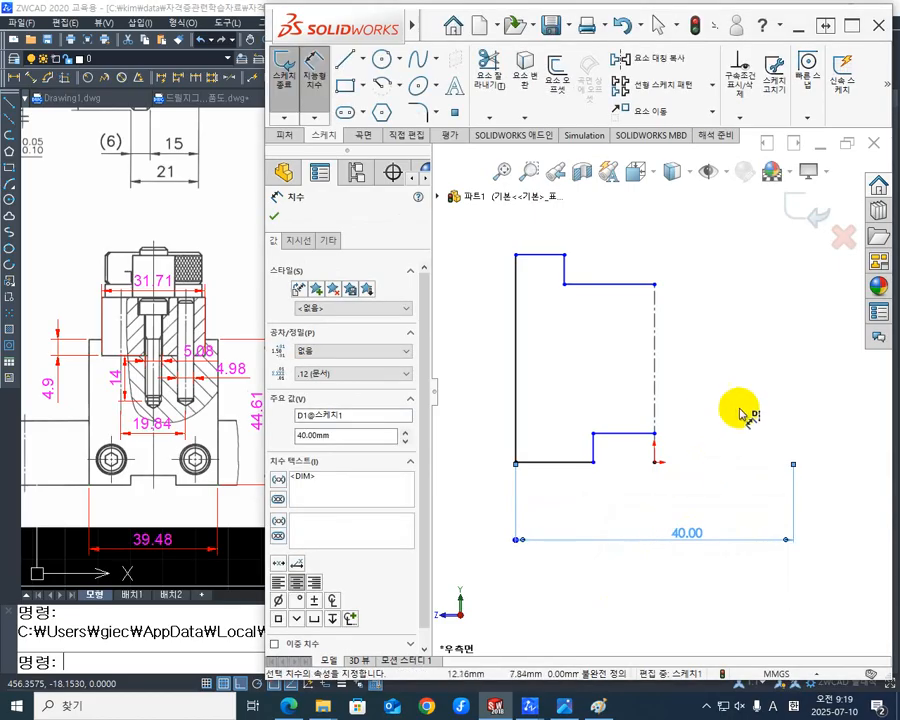
{"action": "left_click", "coordinate": [728, 379]}
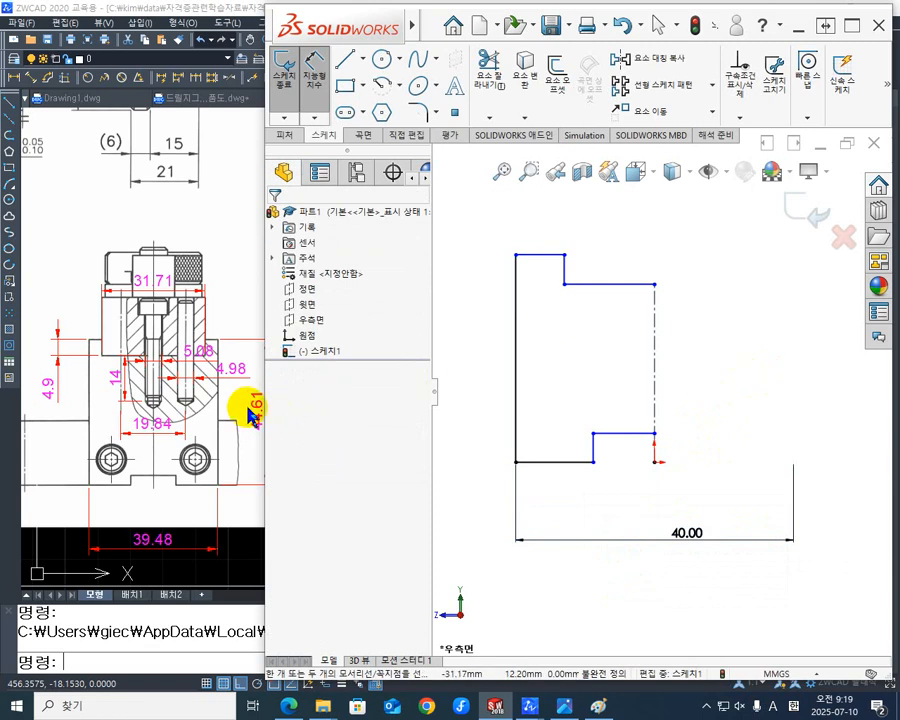
- Dimension the profile's overall height between its lowest and highest horizontal lines and set it to 45 mm
{"action": "left_click", "coordinate": [557, 462]}
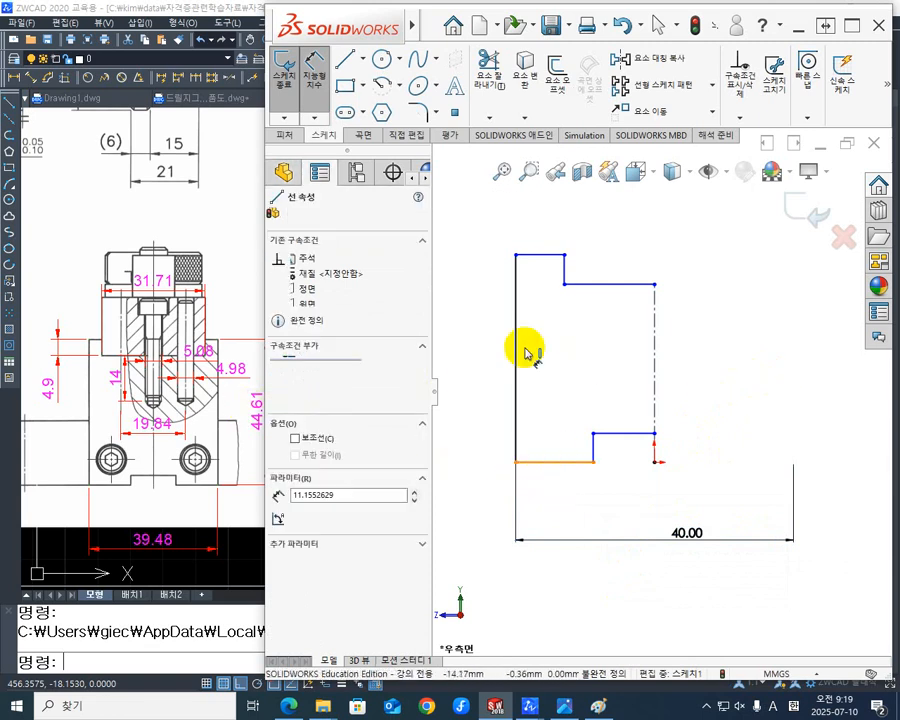
{"action": "left_click", "coordinate": [542, 254]}
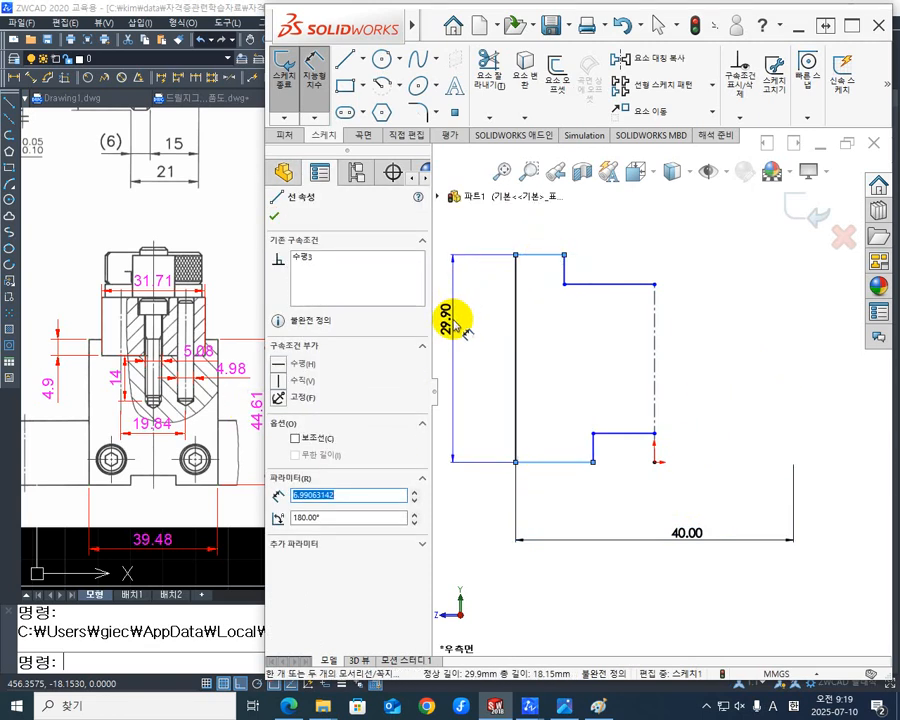
{"action": "left_click", "coordinate": [455, 325]}
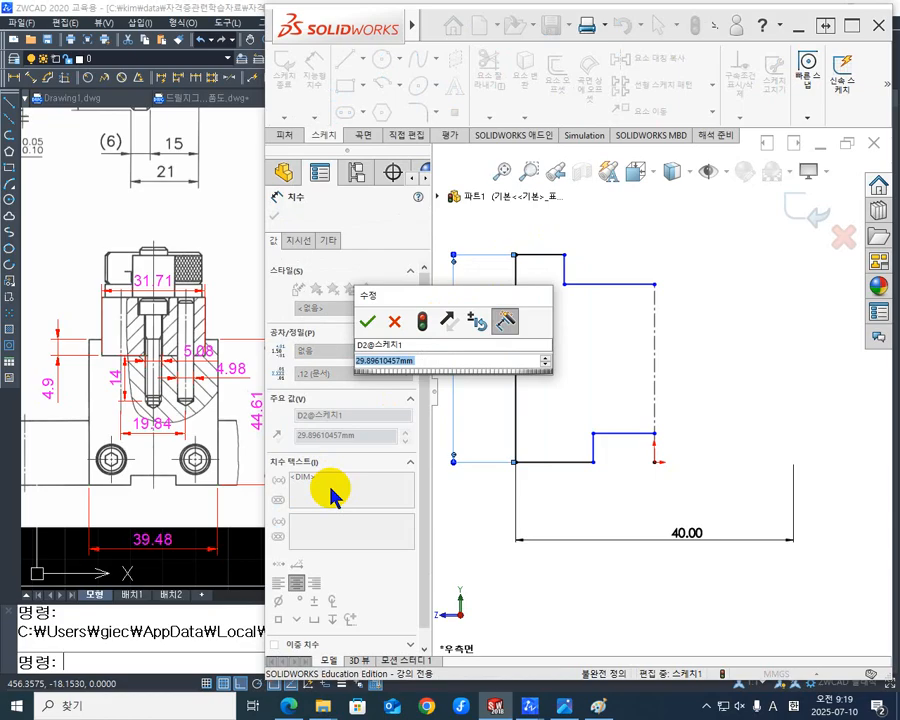
{"action": "type", "text": "345"}
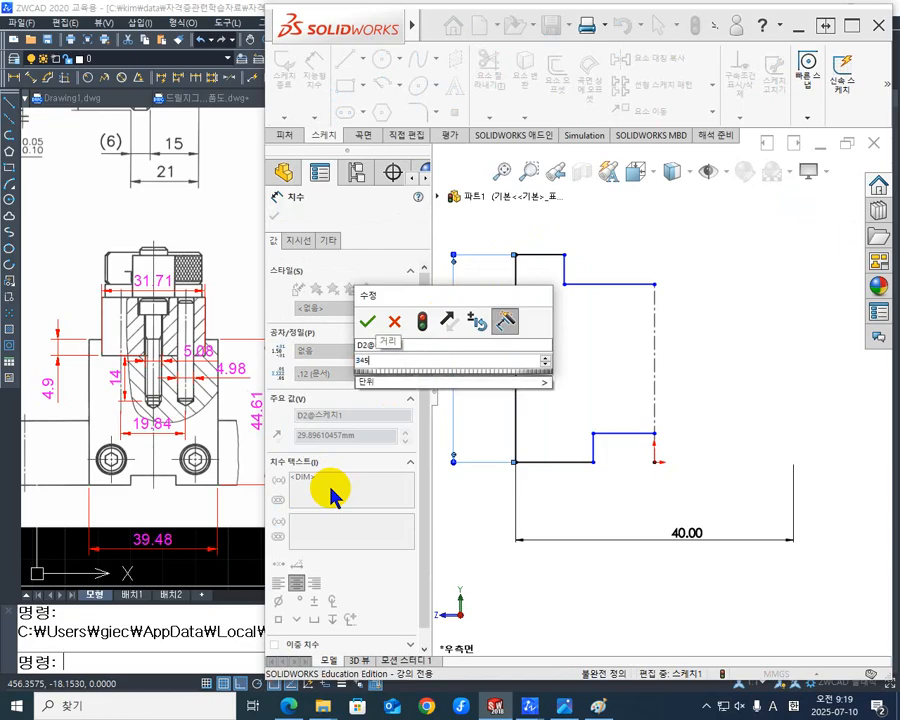
{"action": "key", "text": "BackSpace"}
{"action": "key", "text": "BackSpace"}
{"action": "key", "text": "BackSpace"}
{"action": "type", "text": "45"}
{"action": "key", "text": "Return"}
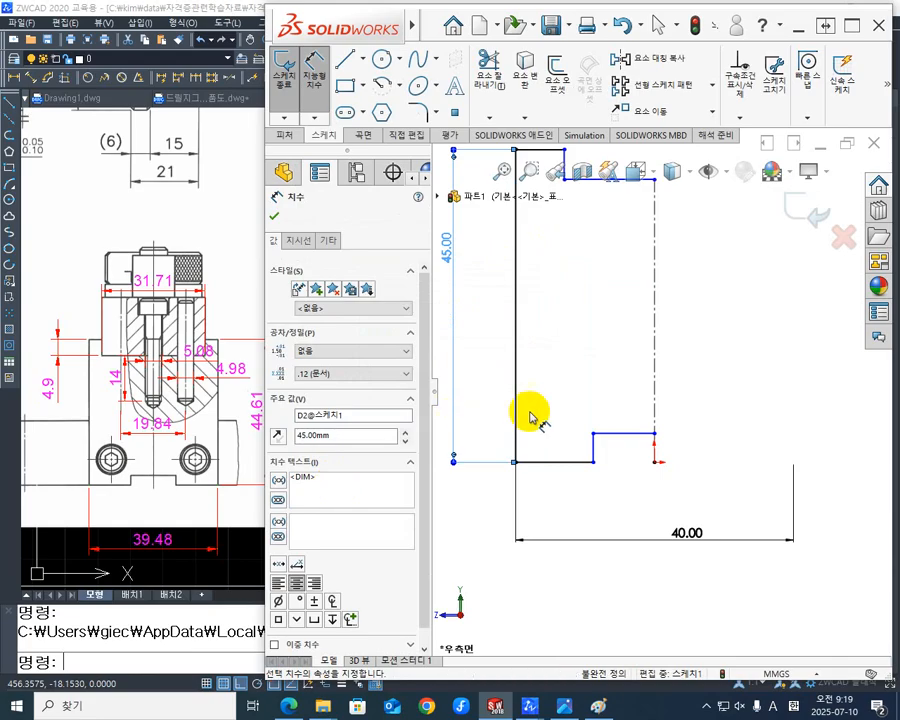
{"action": "scroll", "coordinate": [690, 434], "scroll_direction": "down", "scroll_amount": 2}
{"action": "scroll", "coordinate": [696, 420], "scroll_direction": "up", "scroll_amount": 3}
{"action": "scroll", "coordinate": [722, 298], "scroll_direction": "up", "scroll_amount": 2}
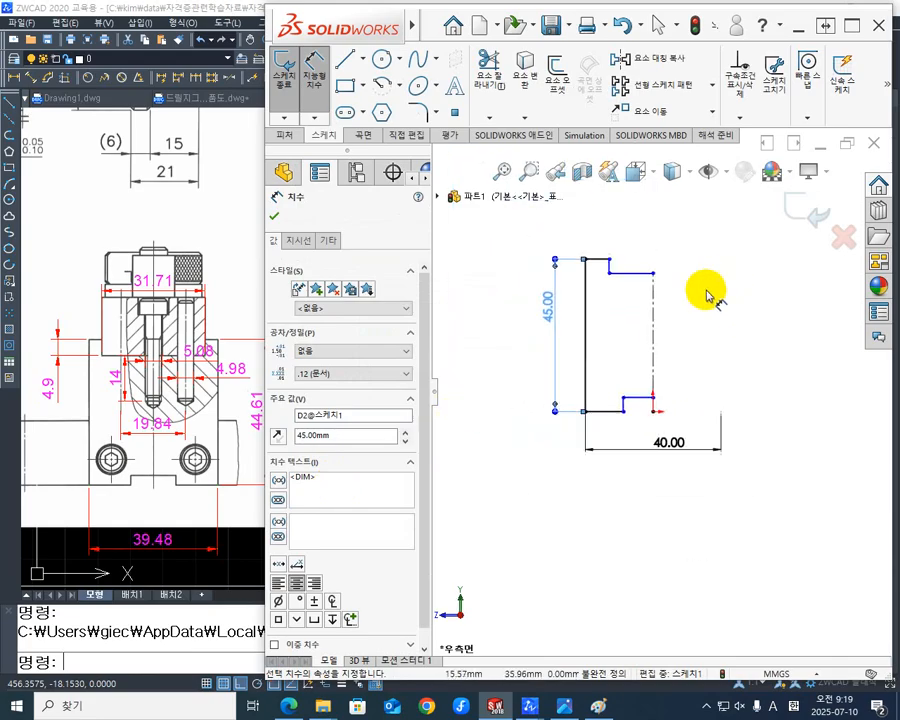
{"action": "scroll", "coordinate": [684, 314], "scroll_direction": "down", "scroll_amount": 2}
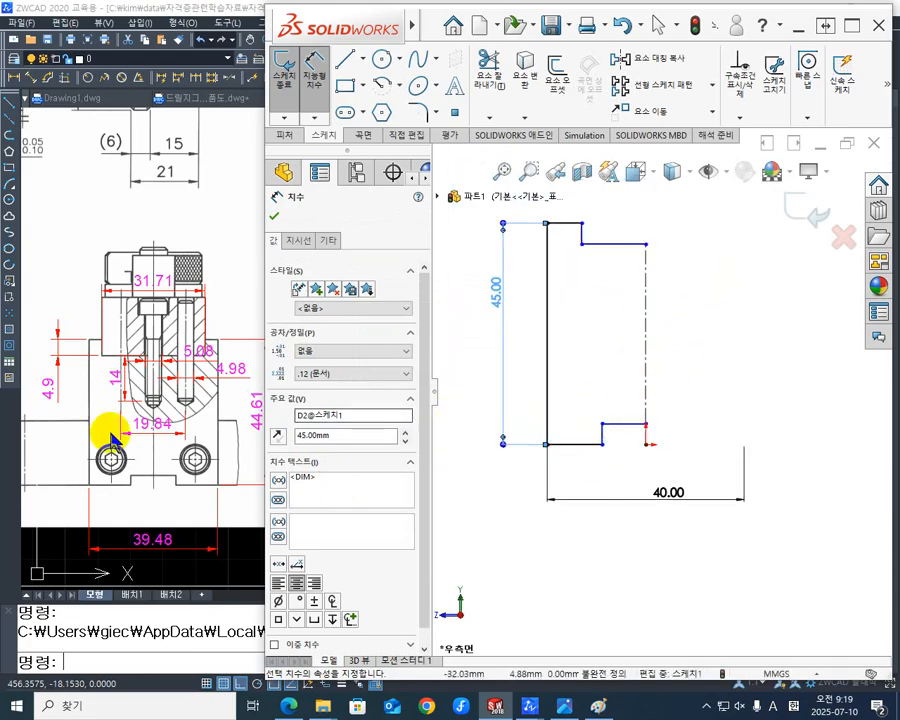
- Switch to ZWCAD and examine the dimensions of the groove under part 2 and the neighbouring front view
{"action": "left_click", "coordinate": [152, 420]}
{"action": "middle_click_drag", "start_coordinate": [92, 410], "coordinate": [565, 413]}
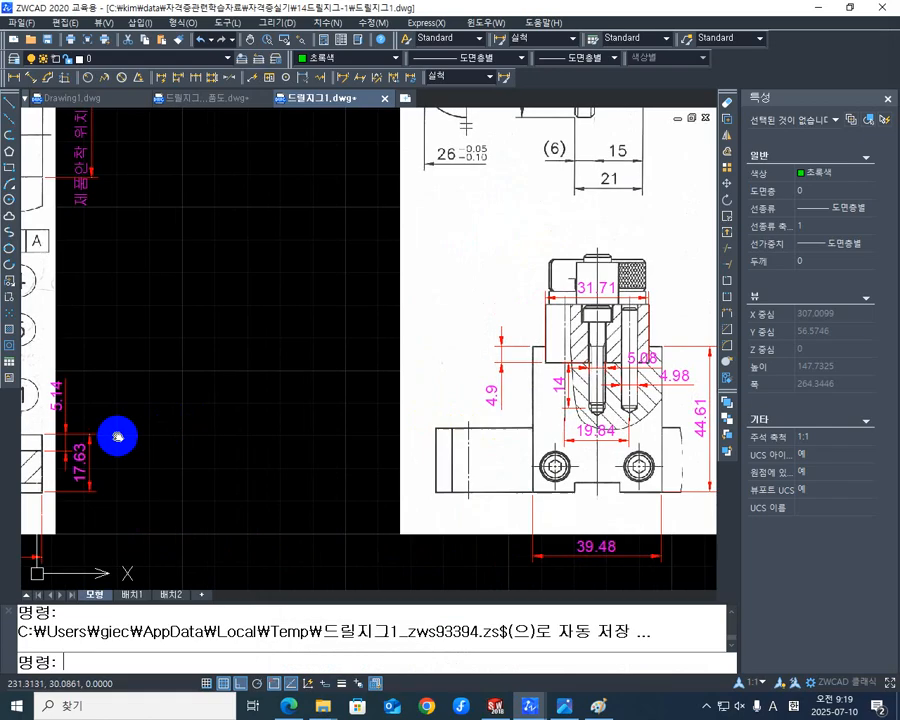
{"action": "middle_click_drag", "start_coordinate": [117, 436], "coordinate": [590, 406]}
{"action": "middle_click_drag", "start_coordinate": [155, 444], "coordinate": [488, 408]}
{"action": "scroll", "coordinate": [397, 449], "scroll_direction": "up", "scroll_amount": 2}
{"action": "scroll", "coordinate": [395, 448], "scroll_direction": "up", "scroll_amount": 2}
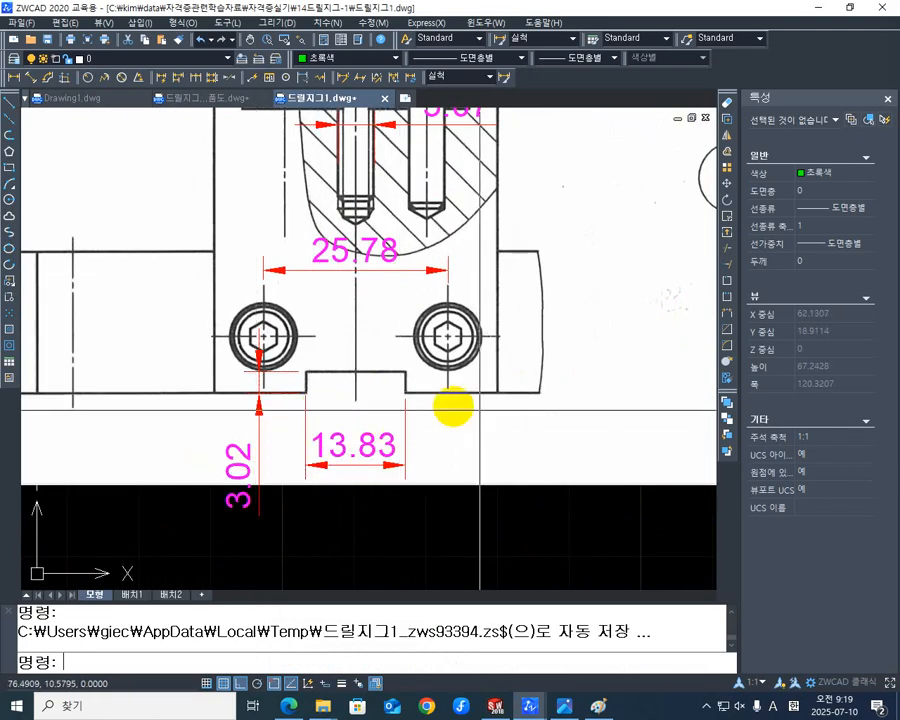
{"action": "middle_click_drag", "start_coordinate": [454, 408], "coordinate": [267, 438]}
{"action": "middle_click_drag", "start_coordinate": [466, 428], "coordinate": [167, 430]}
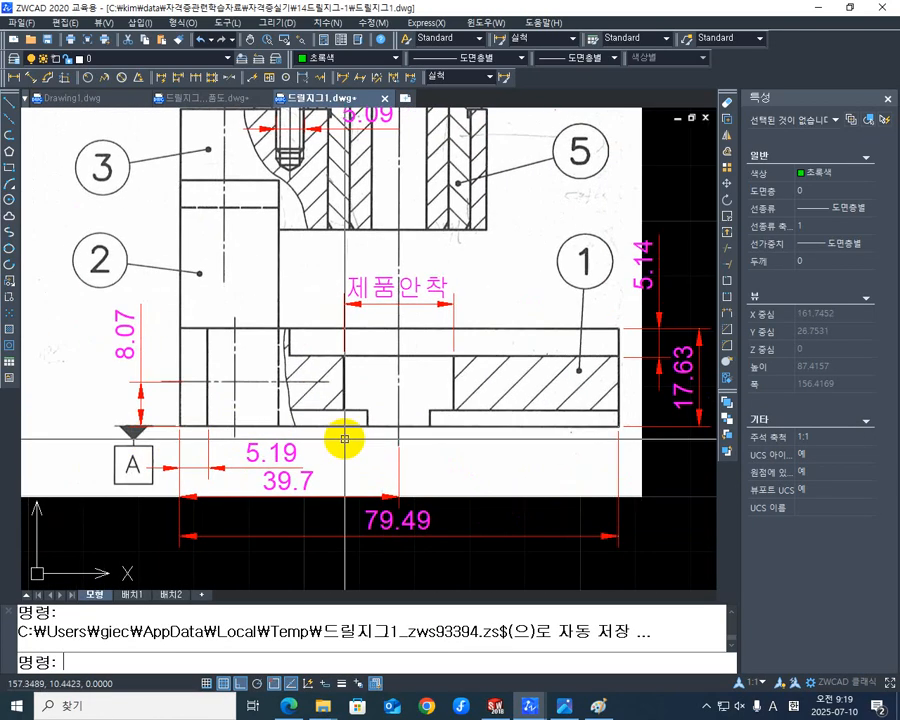
- Return to SOLIDWORKS and dimension the lower notch's width as a doubled distance between its vertical edge and the centerline, set to 14 mm
{"action": "middle_click_drag", "start_coordinate": [345, 436], "coordinate": [194, 472]}
{"action": "scroll", "coordinate": [200, 472], "scroll_direction": "down", "scroll_amount": 3}
{"action": "middle_click_drag", "start_coordinate": [490, 443], "coordinate": [28, 491]}
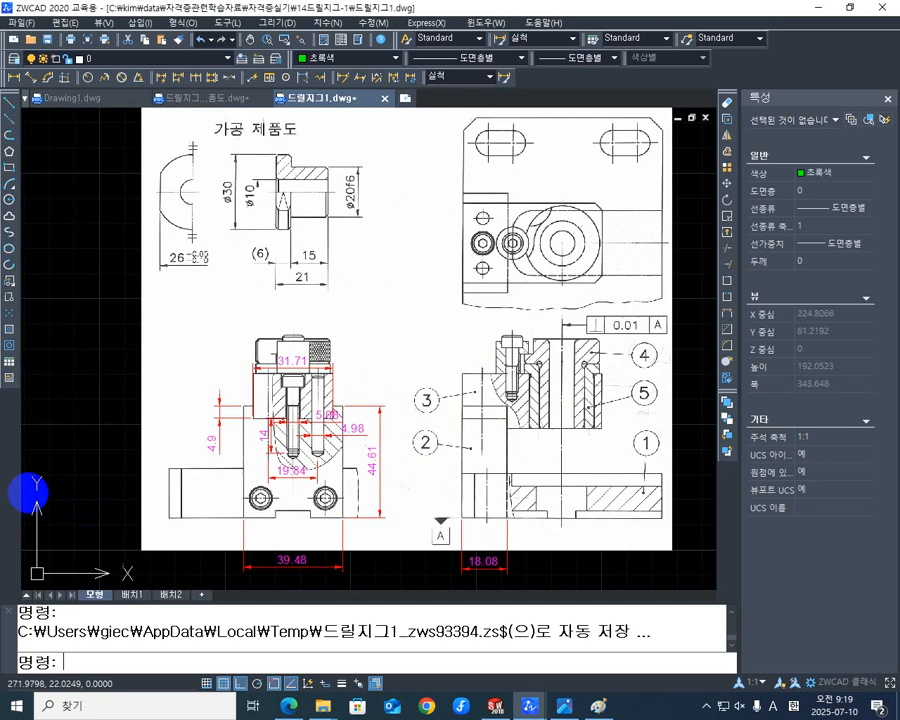
{"action": "scroll", "coordinate": [273, 491], "scroll_direction": "up", "scroll_amount": 1}
{"action": "mouse_move", "coordinate": [290, 497]}
{"action": "middle_mouse_down"}
{"action": "mouse_move", "coordinate": [250, 442]}
{"action": "mouse_move", "coordinate": [246, 492]}
{"action": "mouse_move", "coordinate": [235, 501]}
{"action": "middle_mouse_up"}
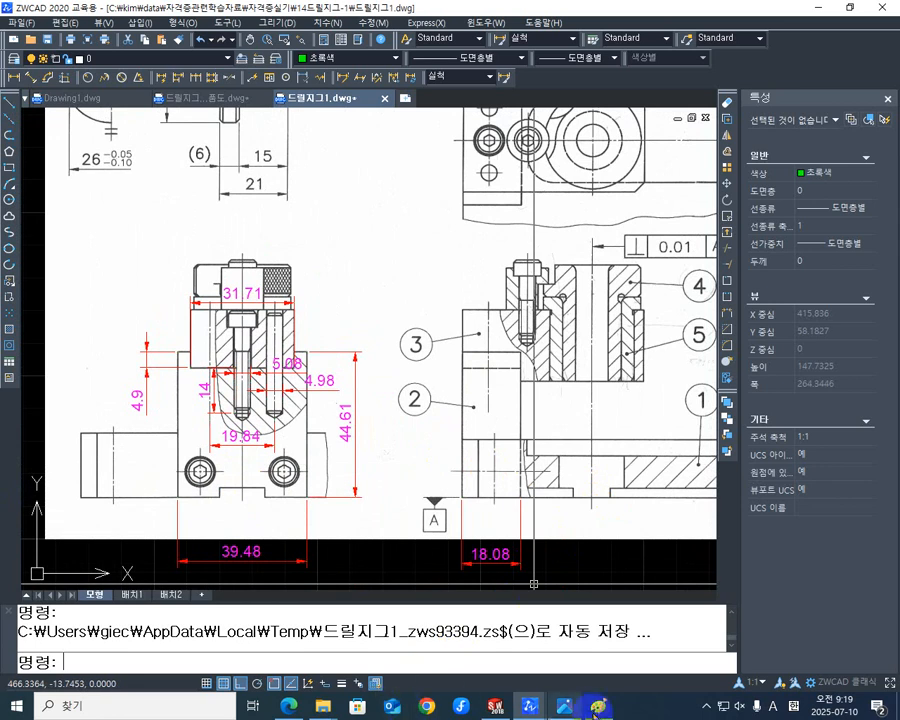
{"action": "left_click", "coordinate": [493, 705]}
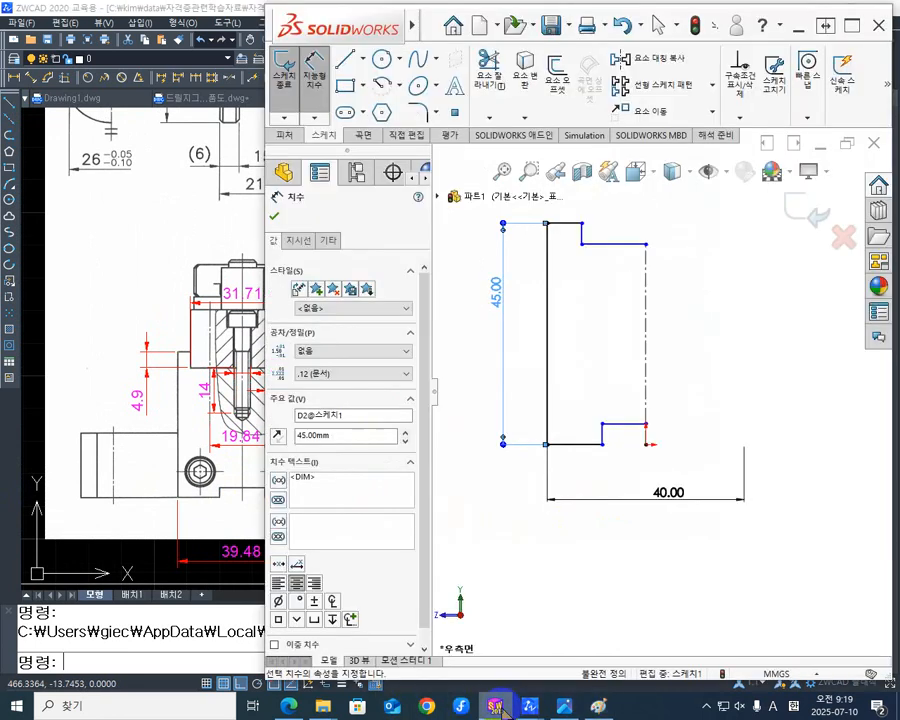
{"action": "scroll", "coordinate": [620, 435], "scroll_direction": "down", "scroll_amount": 3}
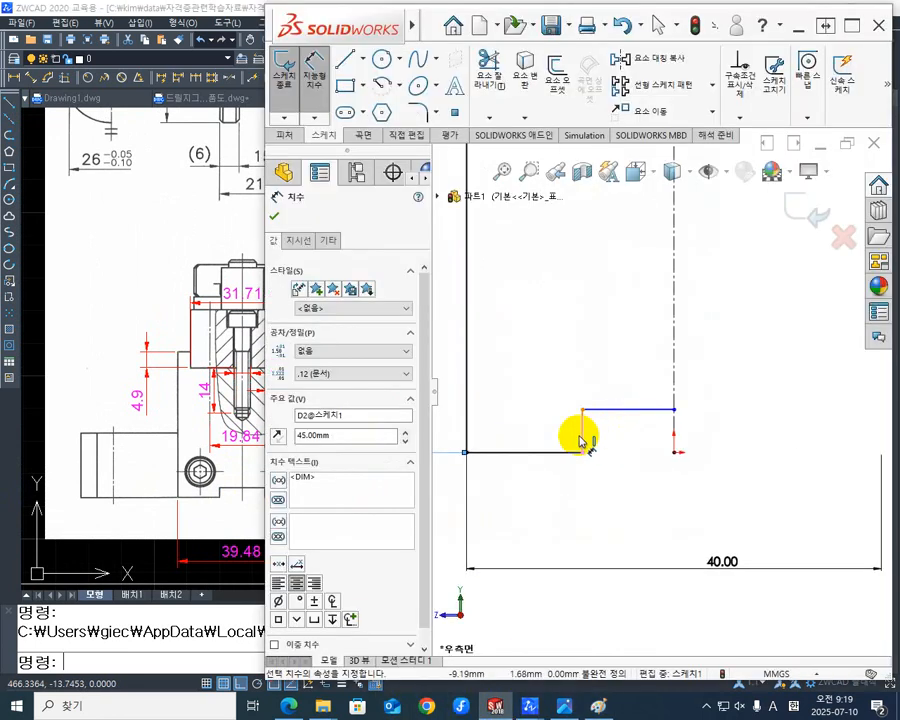
{"action": "left_click", "coordinate": [585, 419]}
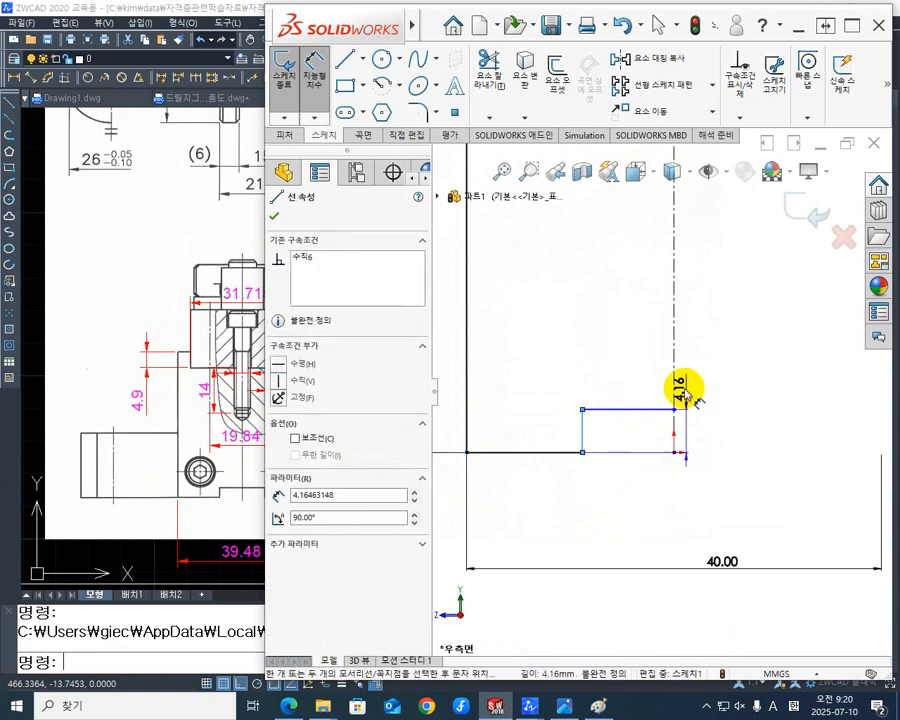
{"action": "left_click", "coordinate": [675, 378]}
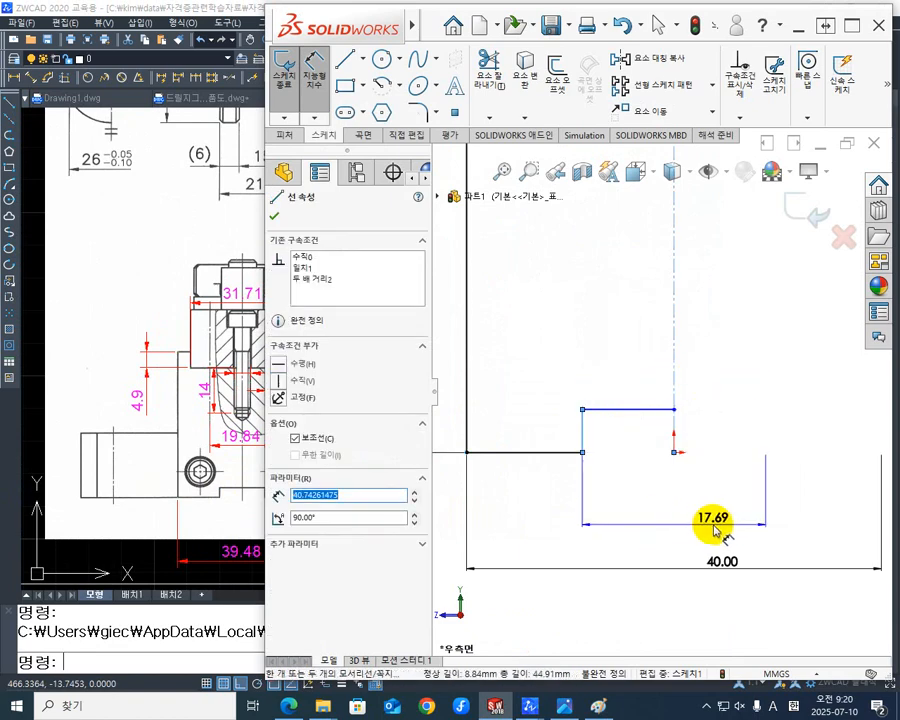
{"action": "left_click", "coordinate": [705, 533]}
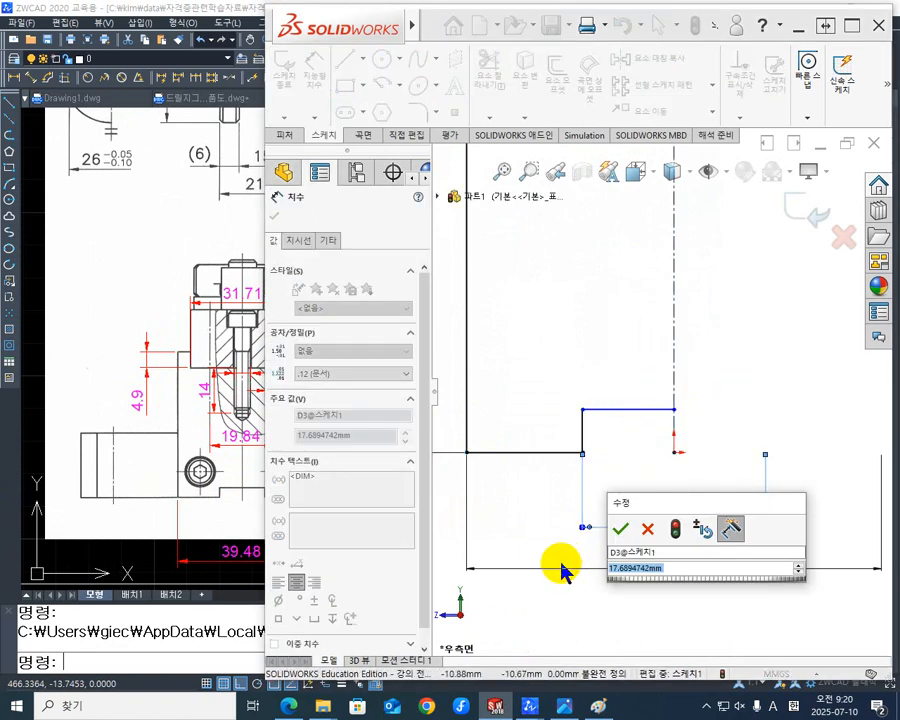
{"action": "type", "text": "14"}
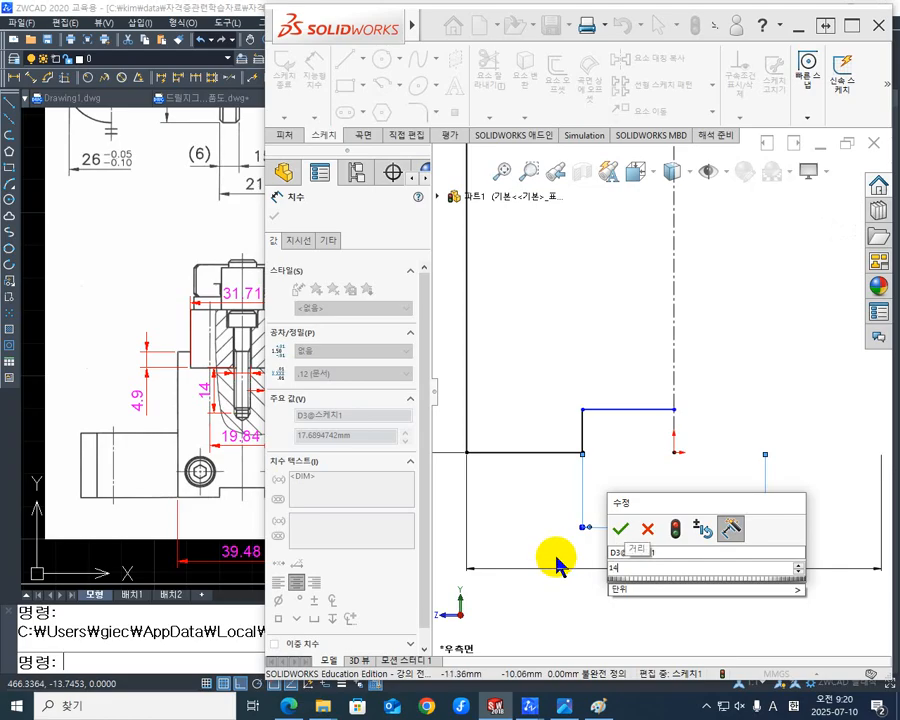
{"action": "key", "text": "Return"}
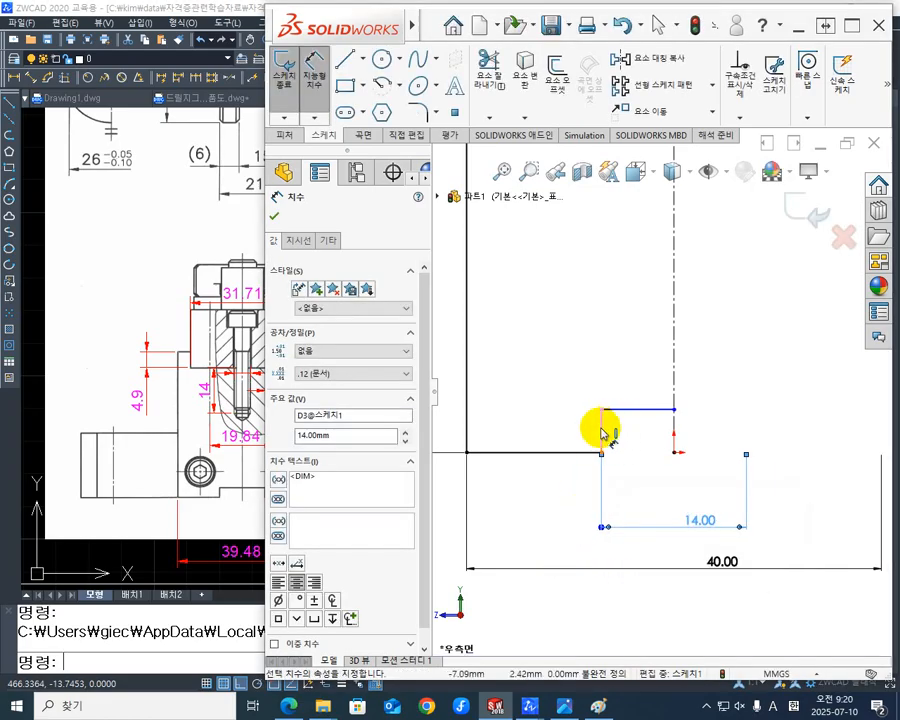
- Dimension the lower notch's short vertical edge and set its height to 3 mm
{"action": "left_click", "coordinate": [601, 421]}
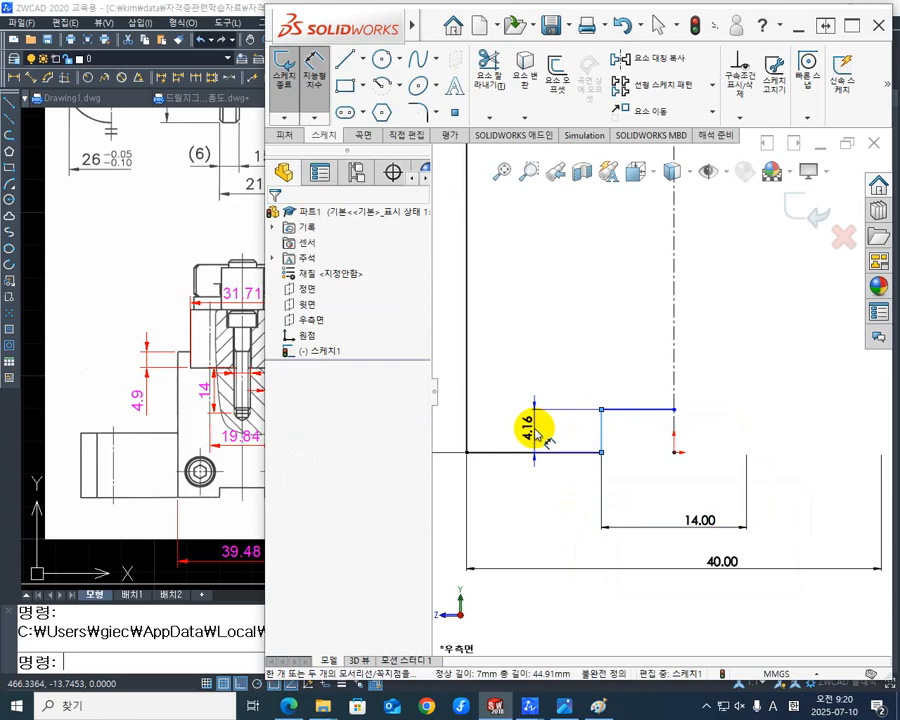
{"action": "left_click", "coordinate": [531, 428]}
{"action": "type", "text": "3"}
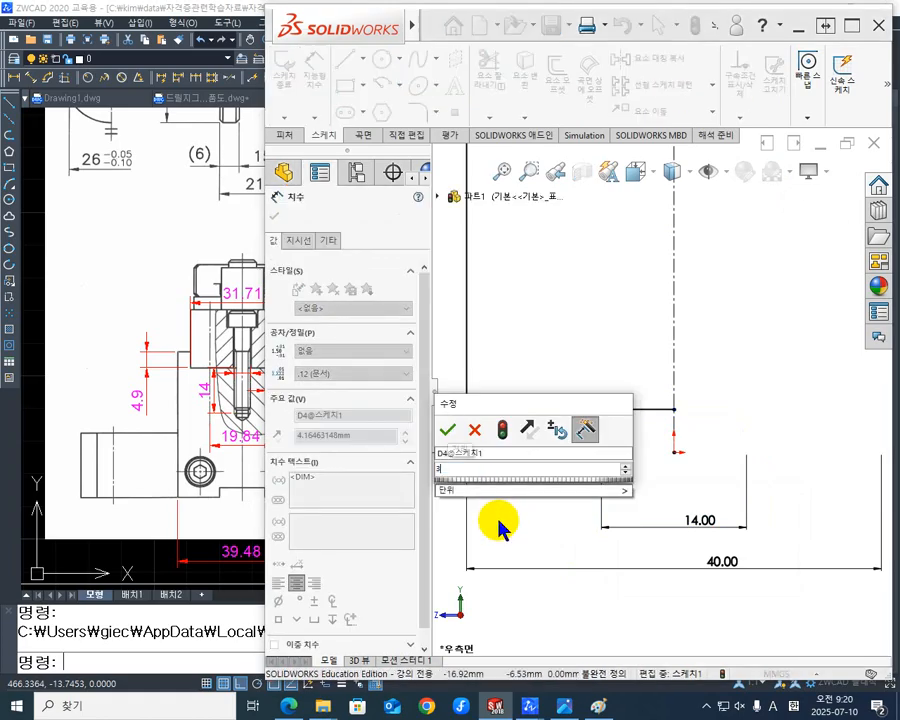
{"action": "key", "text": "Return"}
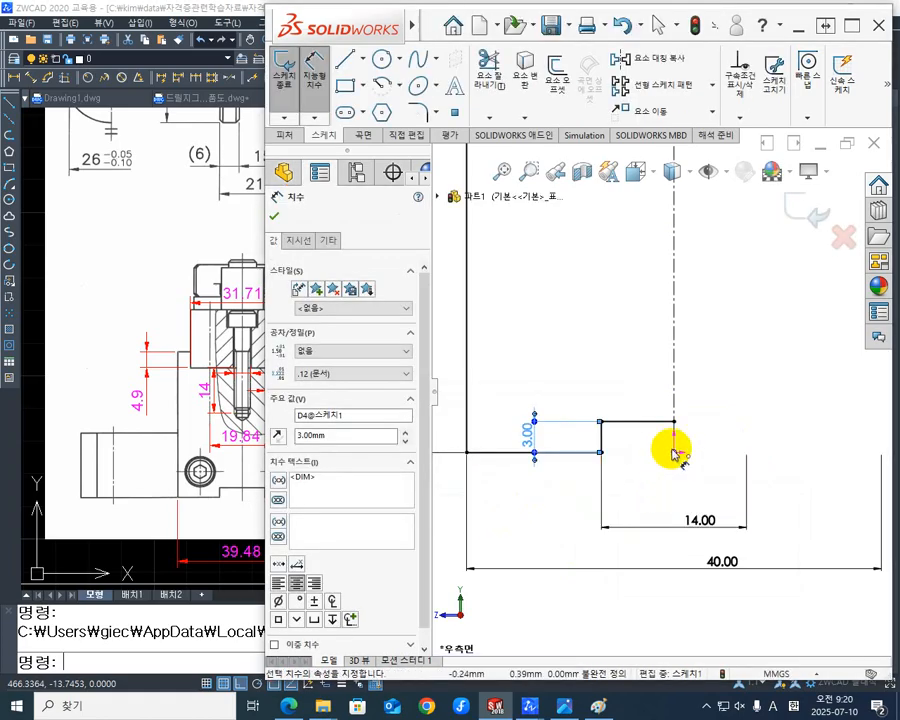
- Dimension the upper recess's width as a doubled distance between its vertical edge and the centerline, set to 32 mm
{"action": "scroll", "coordinate": [672, 440], "scroll_direction": "up", "scroll_amount": 4}
{"action": "mouse_move", "coordinate": [690, 368]}
{"action": "middle_mouse_down"}
{"action": "mouse_move", "coordinate": [666, 572]}
{"action": "mouse_move", "coordinate": [670, 536]}
{"action": "middle_mouse_up"}
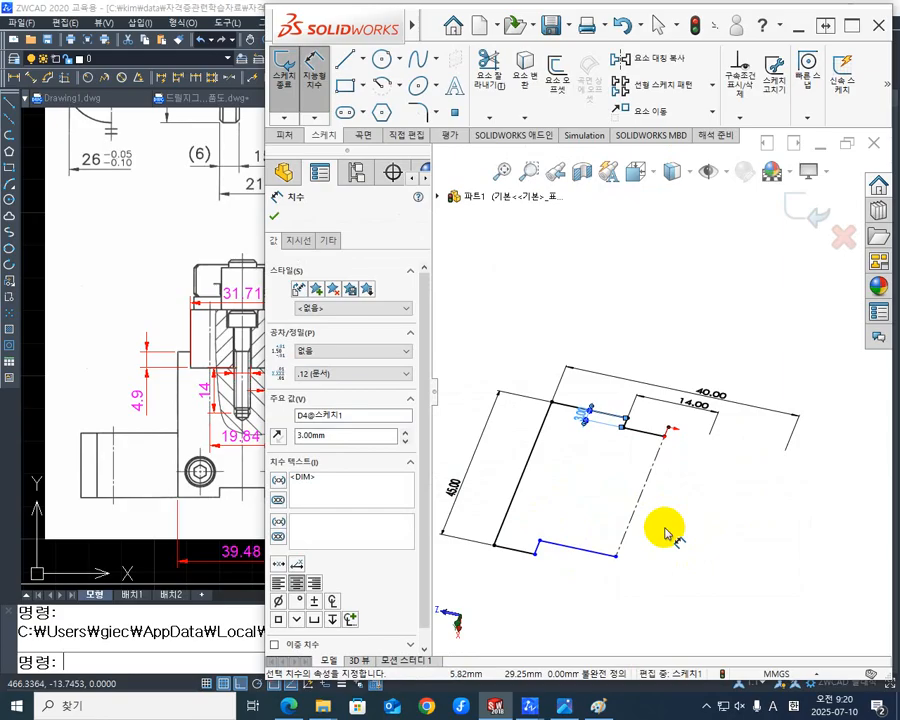
{"action": "key", "text": "ctrl+8"}
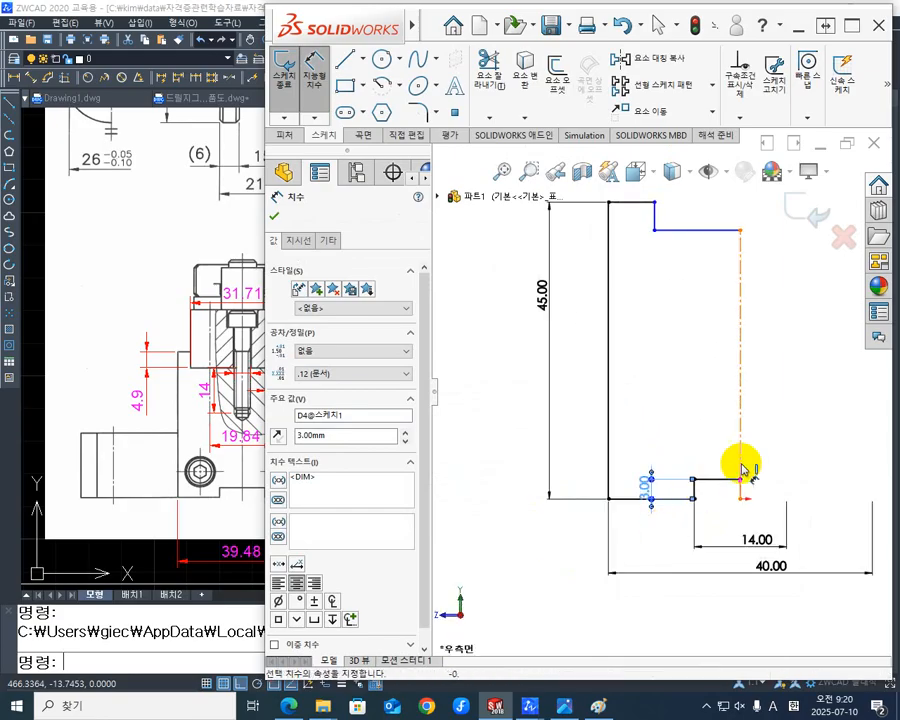
{"action": "scroll", "coordinate": [647, 275], "scroll_direction": "up", "scroll_amount": 4}
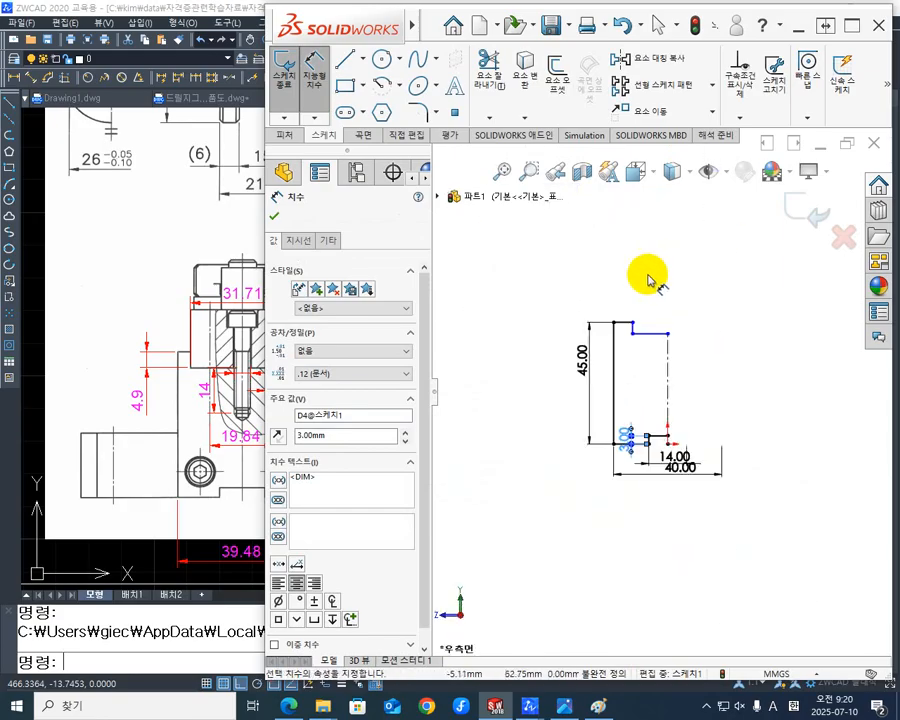
{"action": "scroll", "coordinate": [645, 358], "scroll_direction": "down", "scroll_amount": 3}
{"action": "scroll", "coordinate": [685, 415], "scroll_direction": "down", "scroll_amount": 4}
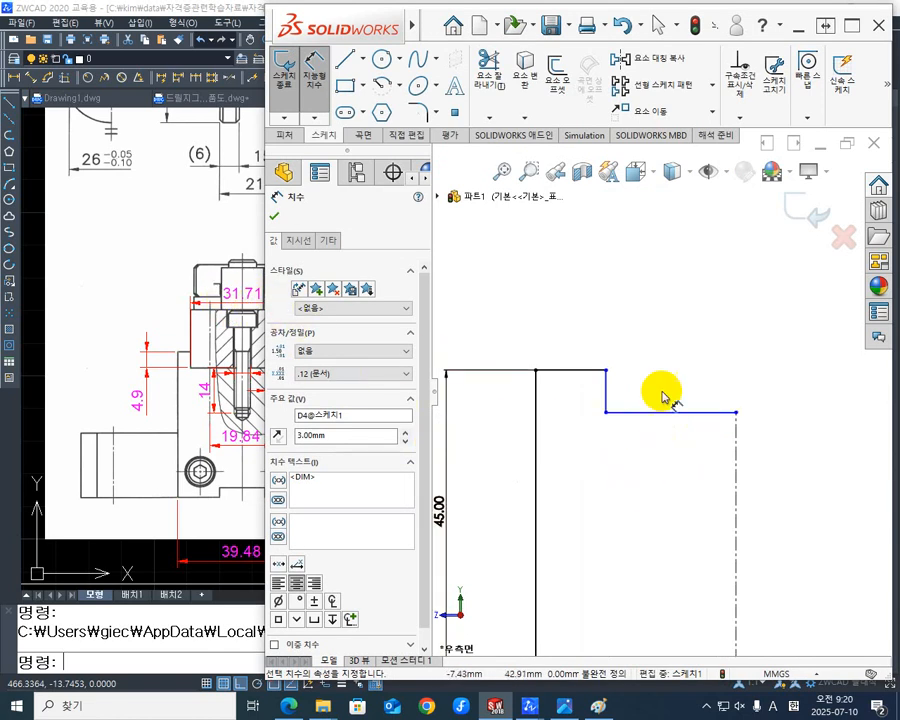
{"action": "left_click", "coordinate": [607, 383]}
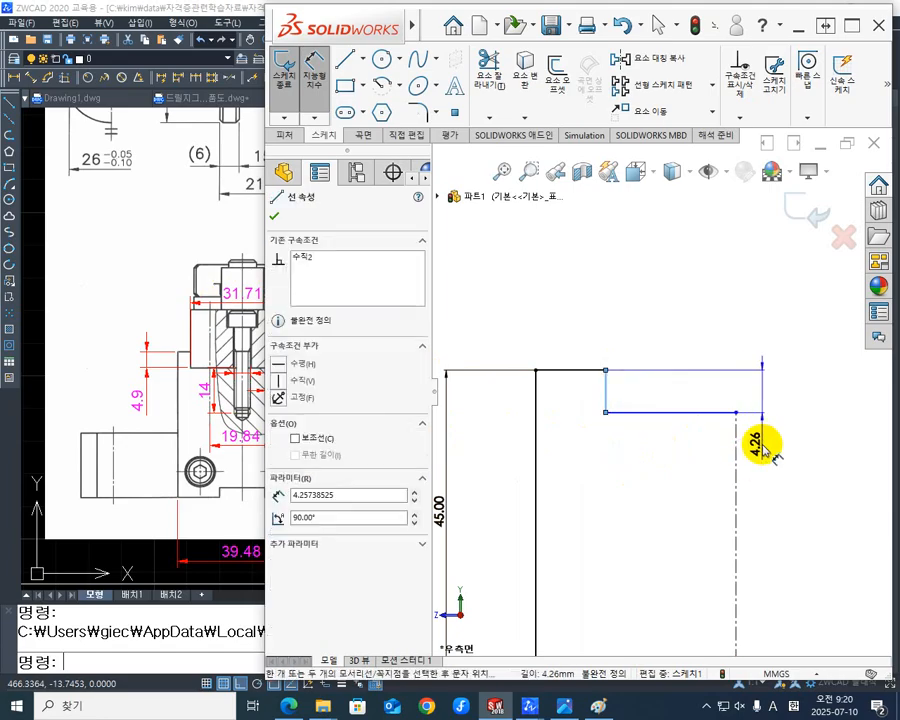
{"action": "left_click", "coordinate": [736, 476]}
{"action": "left_click_drag", "start_coordinate": [736, 476], "coordinate": [740, 326]}
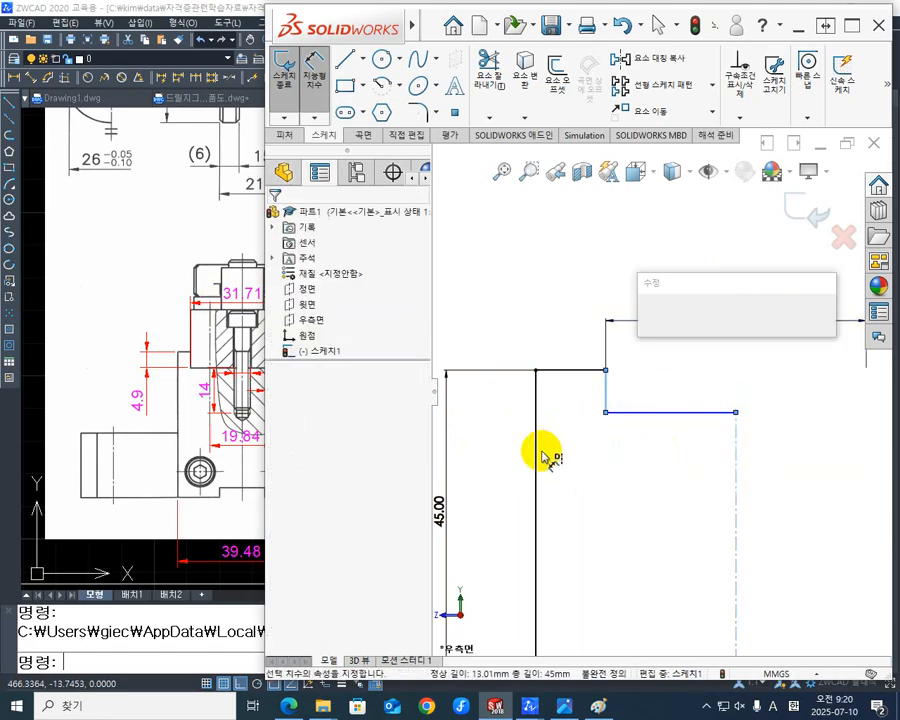
{"action": "type", "text": "ㅋ"}
{"action": "key", "text": "BackSpace"}
{"action": "type", "text": "32"}
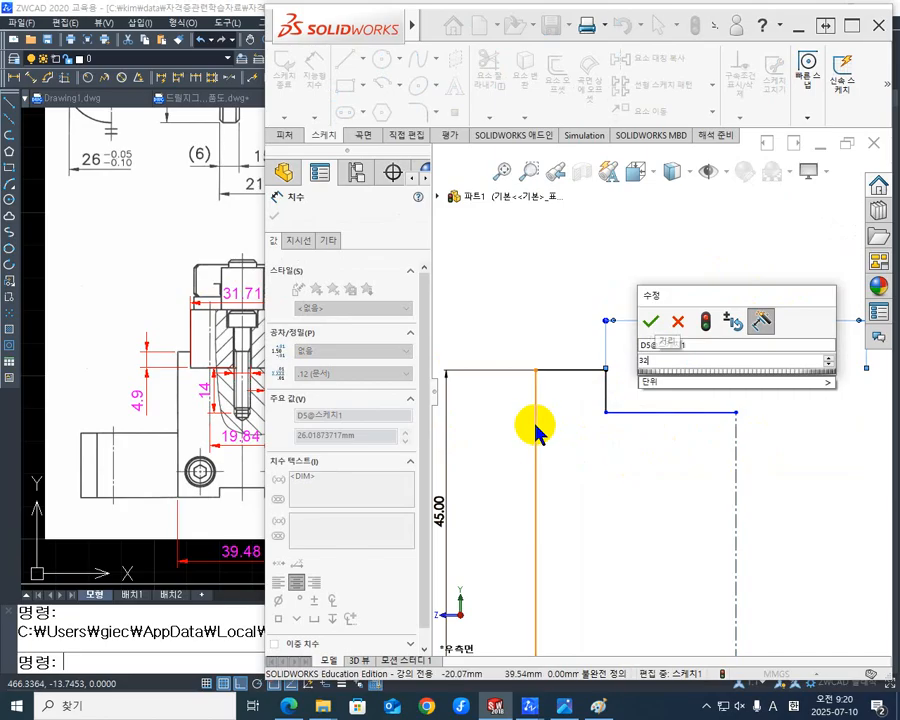
{"action": "key", "text": "Return"}
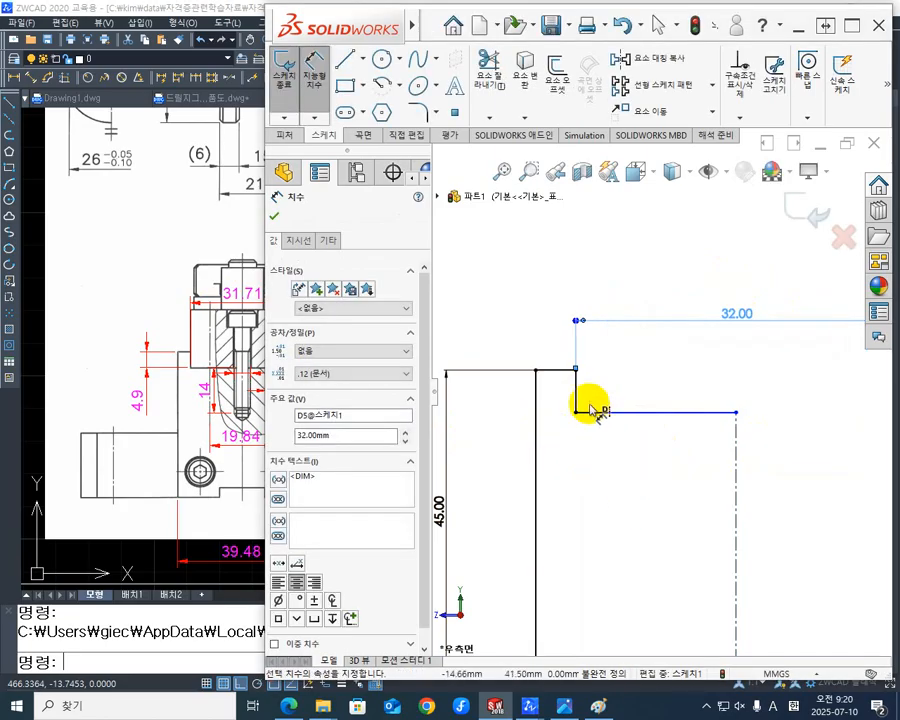
- Dimension the upper recess's short vertical edge and set its depth to 5 mm
{"action": "left_click", "coordinate": [577, 382]}
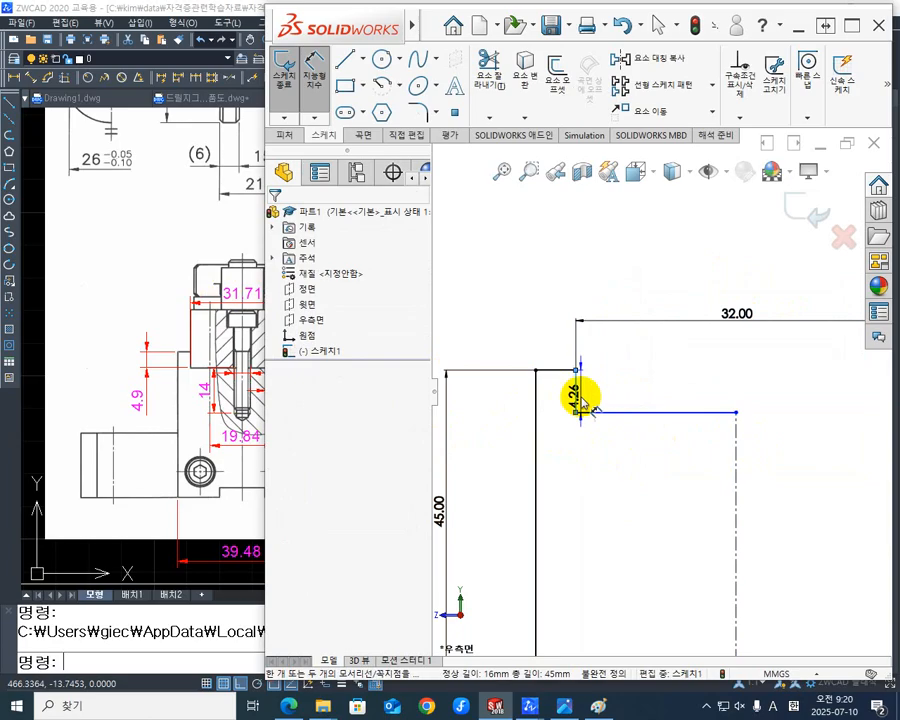
{"action": "left_click", "coordinate": [622, 388]}
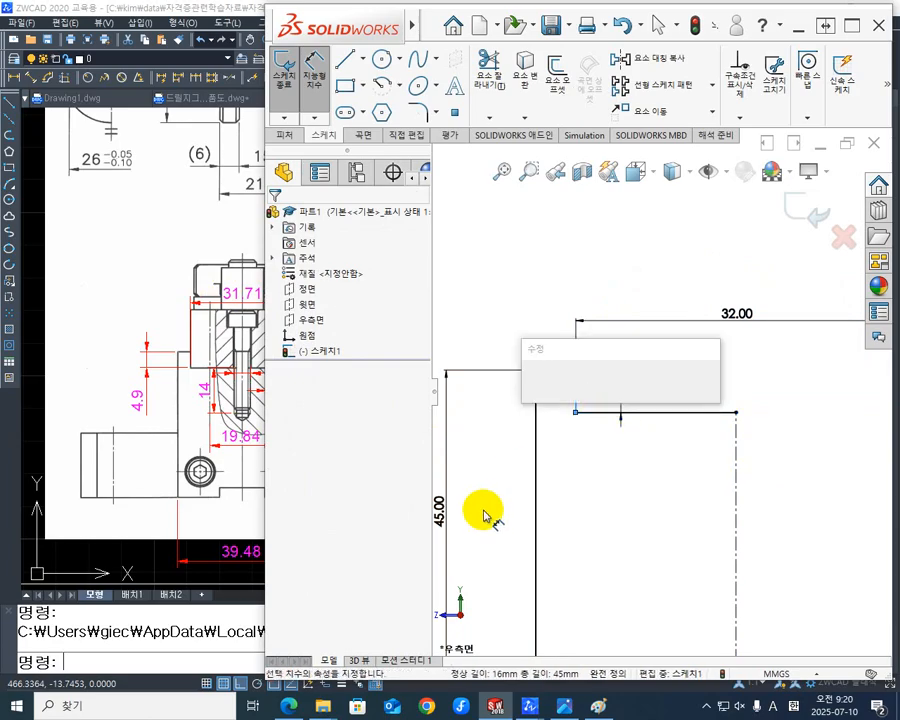
{"action": "type", "text": "5"}
{"action": "key", "text": "Return"}
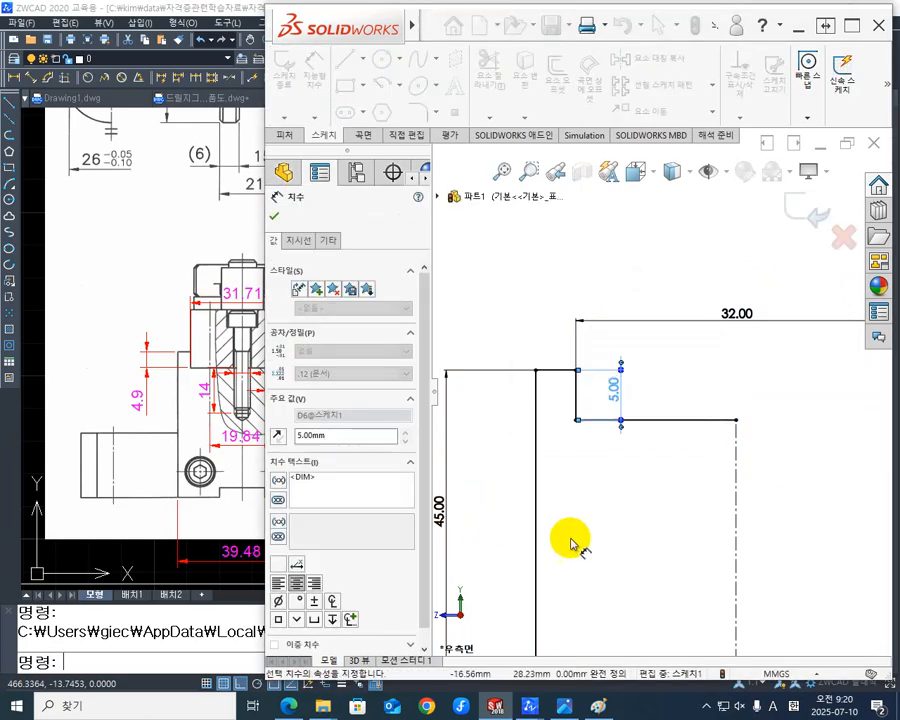
- Mirror the seven solid profile lines about the vertical centerline, keeping the originals, to close the profile
{"action": "scroll", "coordinate": [636, 545], "scroll_direction": "down", "scroll_amount": 2}
{"action": "scroll", "coordinate": [636, 546], "scroll_direction": "up", "scroll_amount": 9}
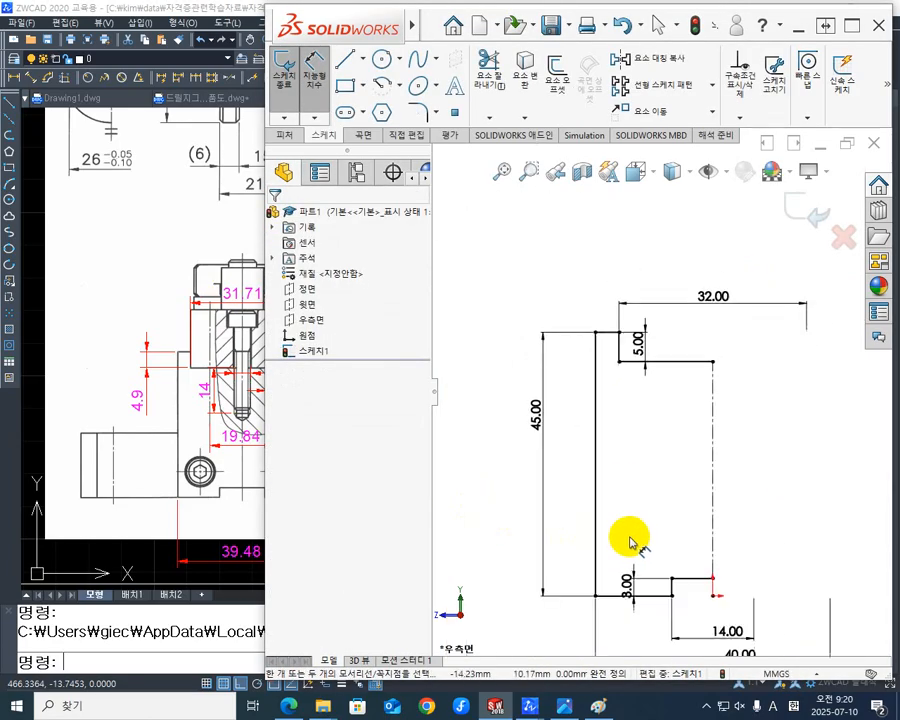
{"action": "scroll", "coordinate": [628, 544], "scroll_direction": "down", "scroll_amount": 5}
{"action": "scroll", "coordinate": [741, 447], "scroll_direction": "up", "scroll_amount": 4}
{"action": "scroll", "coordinate": [745, 430], "scroll_direction": "down", "scroll_amount": 3}
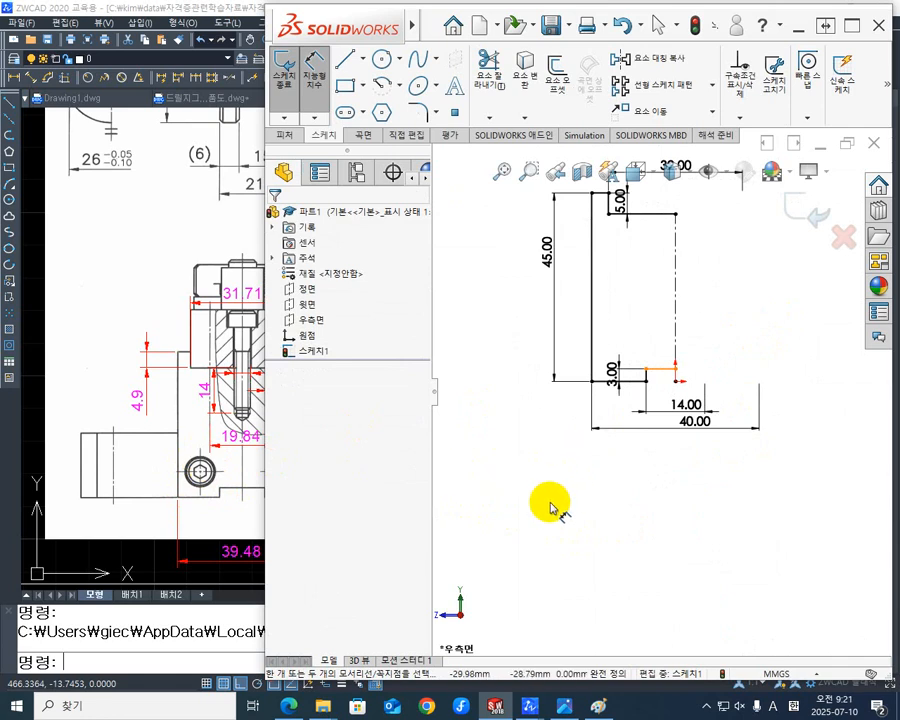
{"action": "scroll", "coordinate": [710, 330], "scroll_direction": "down", "scroll_amount": 3}
{"action": "scroll", "coordinate": [696, 330], "scroll_direction": "up", "scroll_amount": 5}
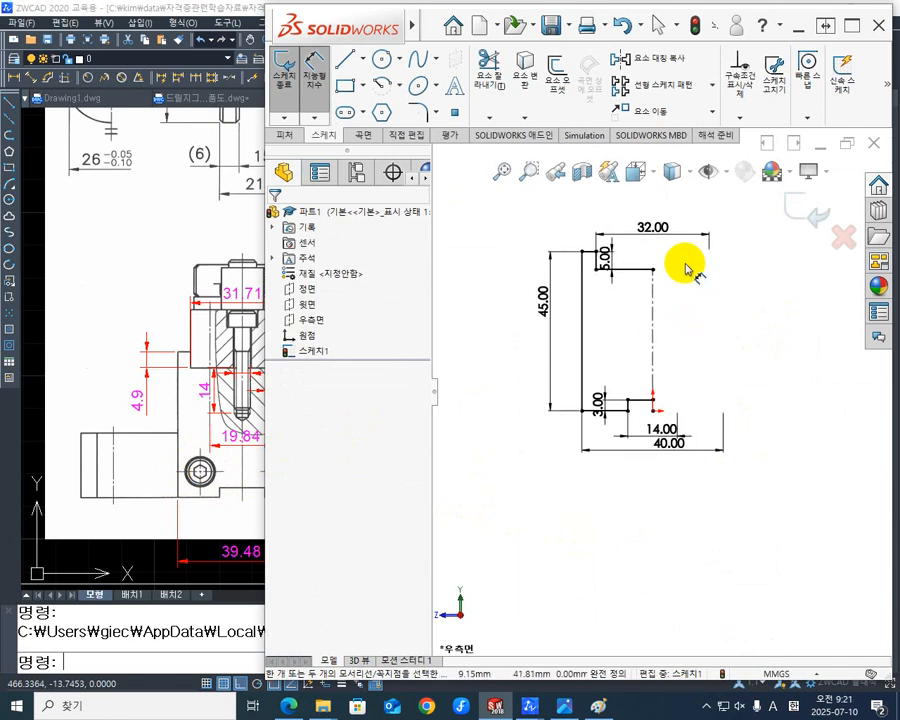
{"action": "scroll", "coordinate": [684, 270], "scroll_direction": "down", "scroll_amount": 2}
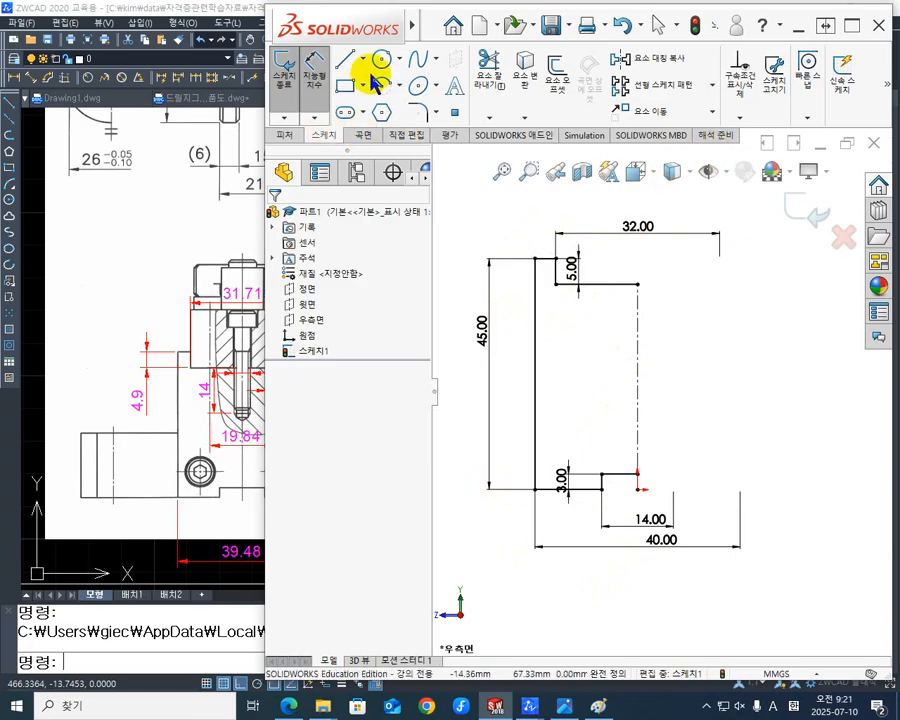
{"action": "left_click", "coordinate": [662, 62]}
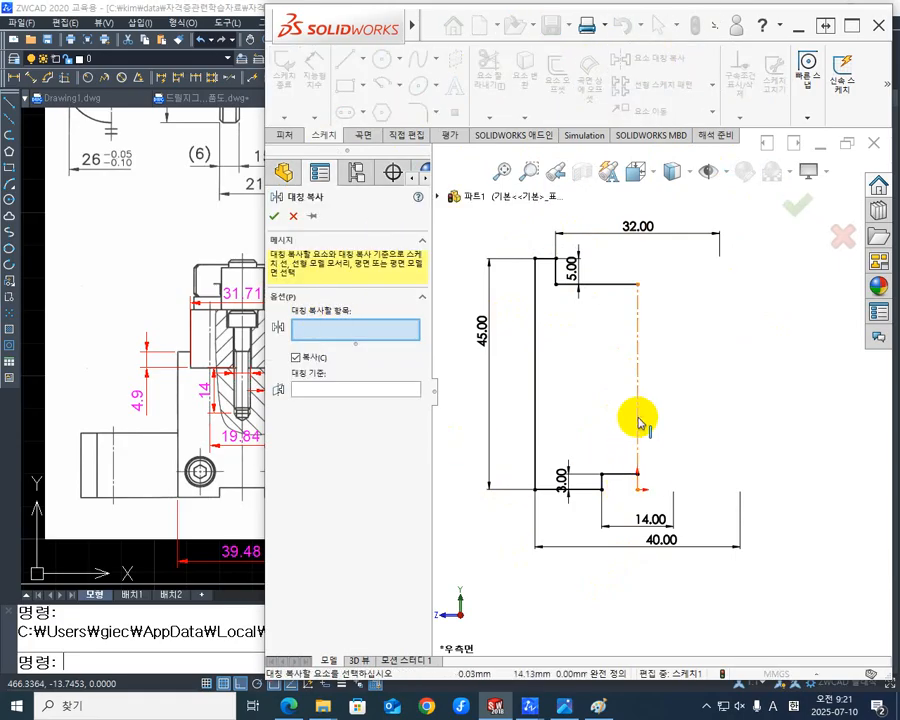
{"action": "mouse_move", "coordinate": [620, 508]}
{"action": "left_mouse_down"}
{"action": "mouse_move", "coordinate": [526, 374]}
{"action": "mouse_move", "coordinate": [464, 261]}
{"action": "mouse_move", "coordinate": [466, 245]}
{"action": "left_mouse_up"}
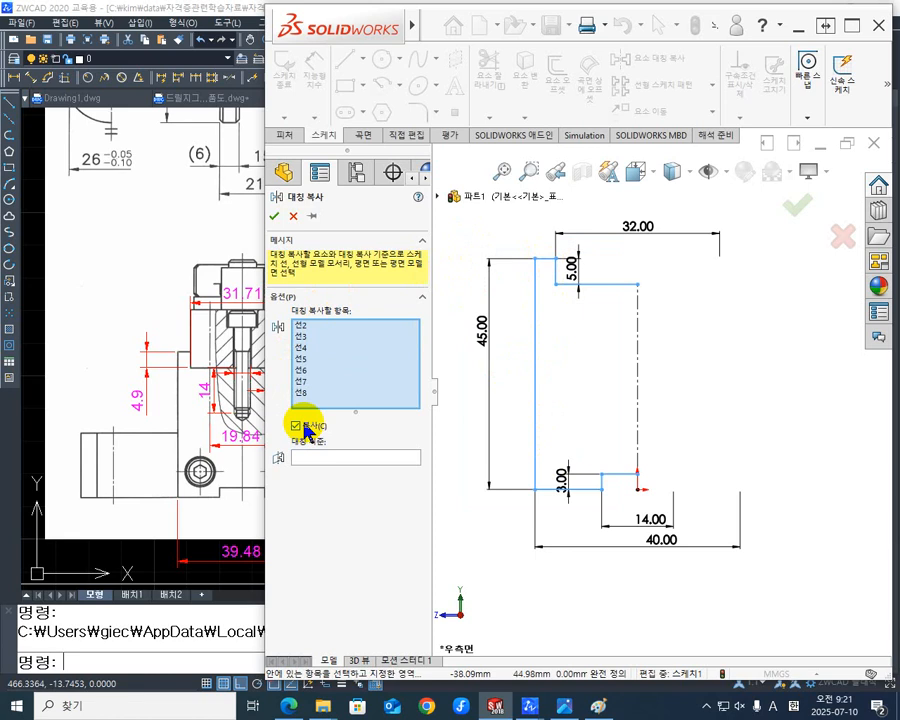
{"action": "left_click", "coordinate": [324, 459]}
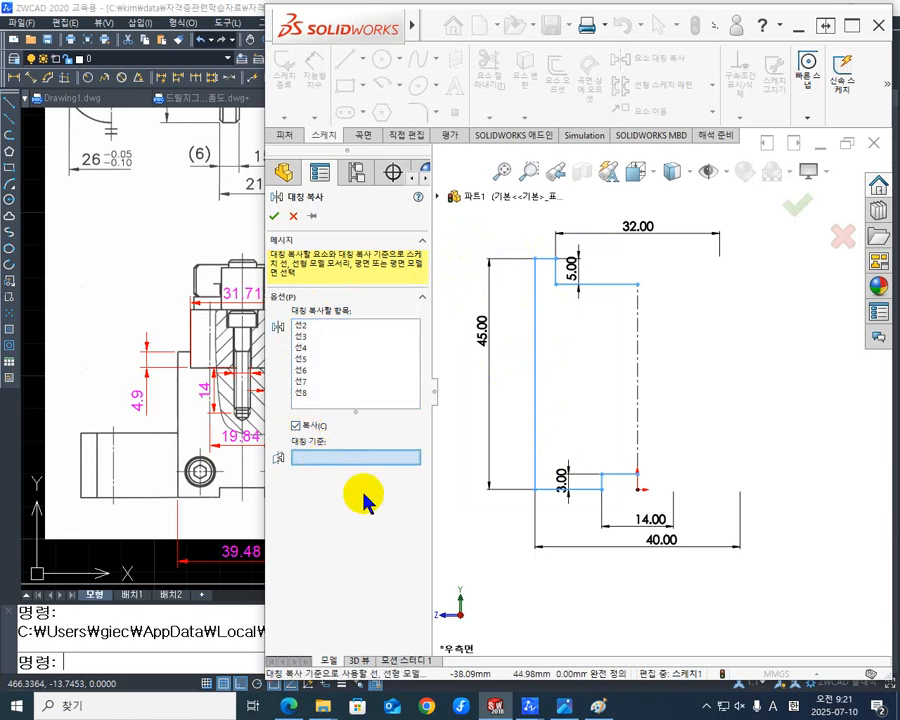
{"action": "left_click", "coordinate": [638, 366]}
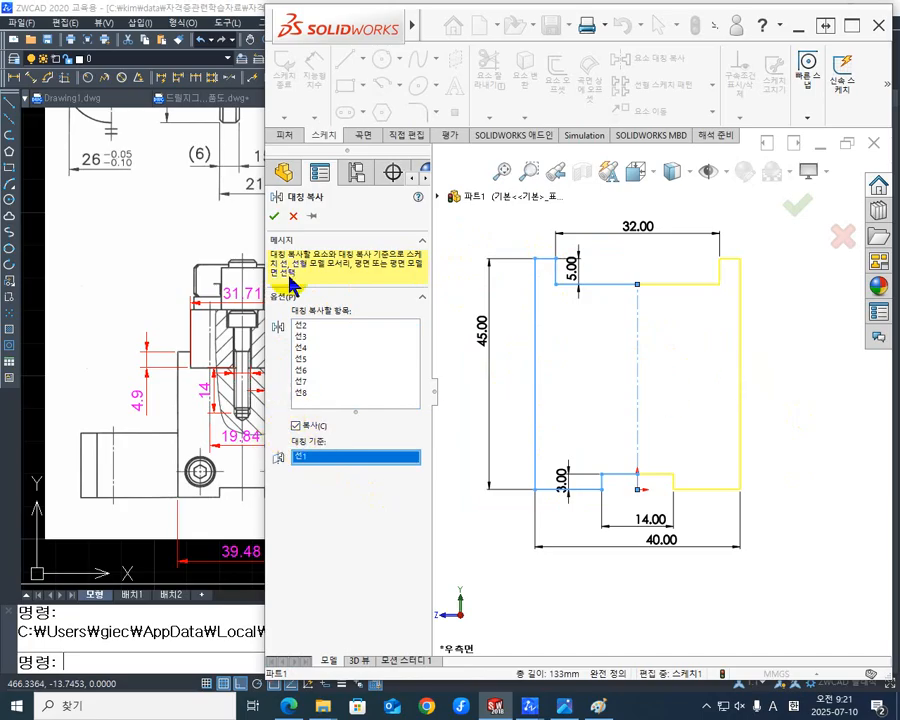
{"action": "left_click", "coordinate": [275, 217]}
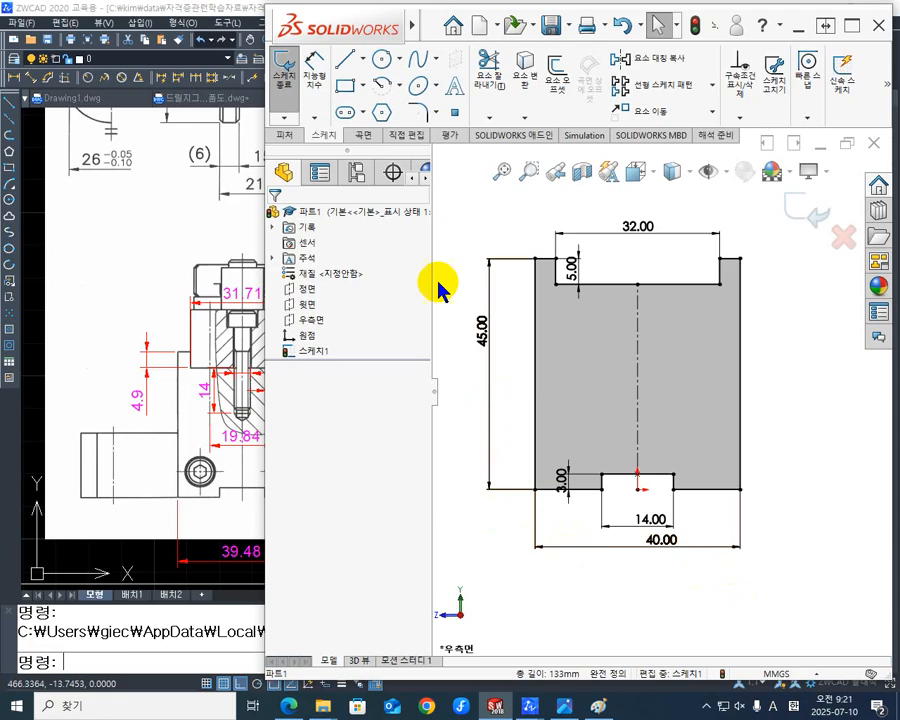
- Extrude the closed profile 18 mm with the mid-plane end condition and show the part isometrically
{"action": "left_click", "coordinate": [295, 139]}
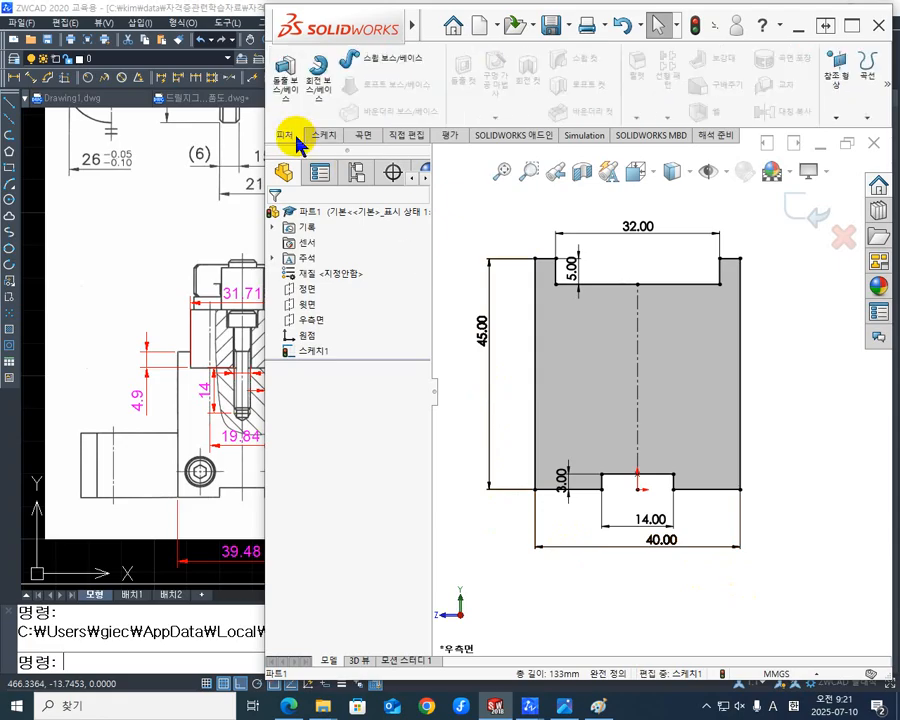
{"action": "left_click", "coordinate": [288, 72]}
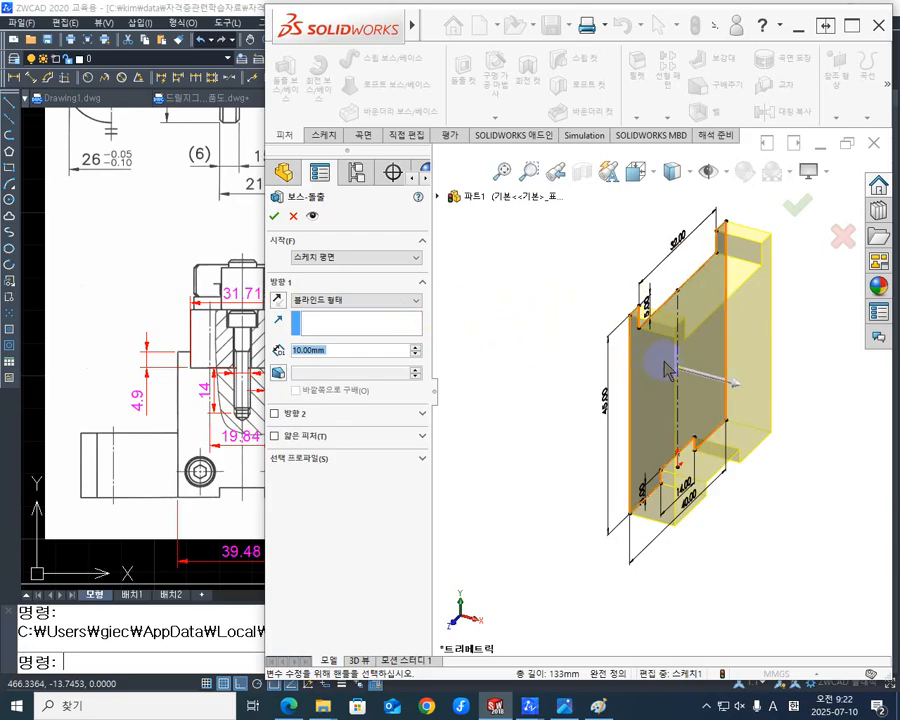
{"action": "left_click", "coordinate": [421, 304]}
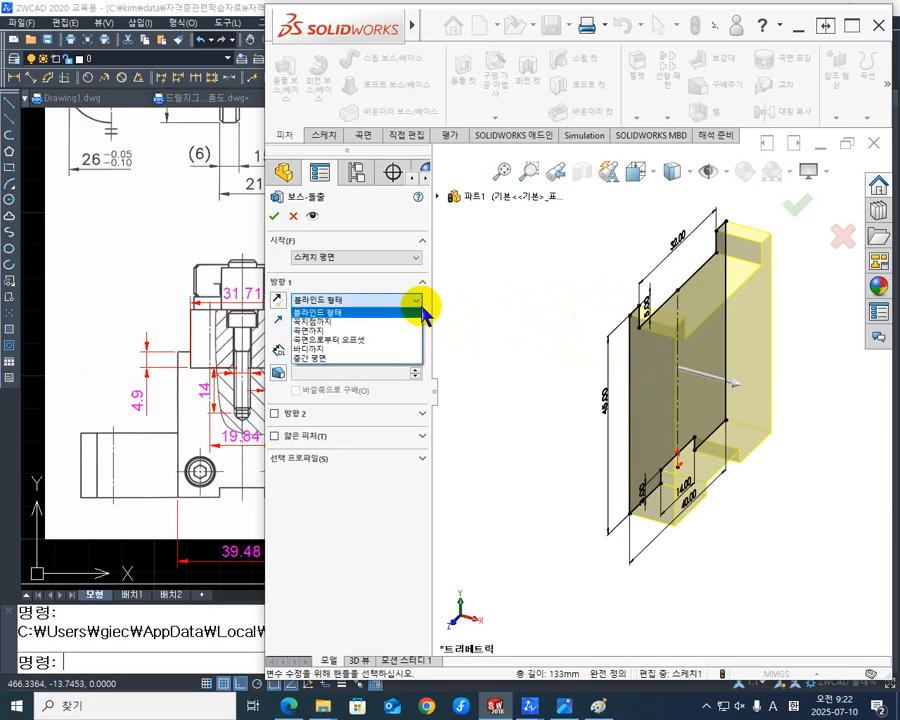
{"action": "left_click", "coordinate": [336, 367]}
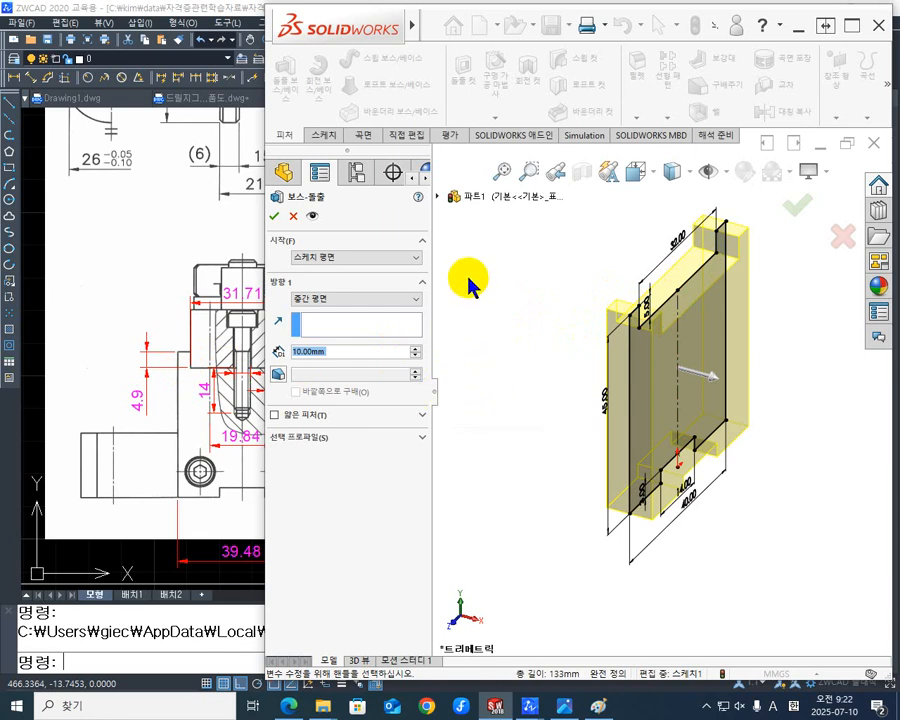
{"action": "left_click", "coordinate": [349, 352]}
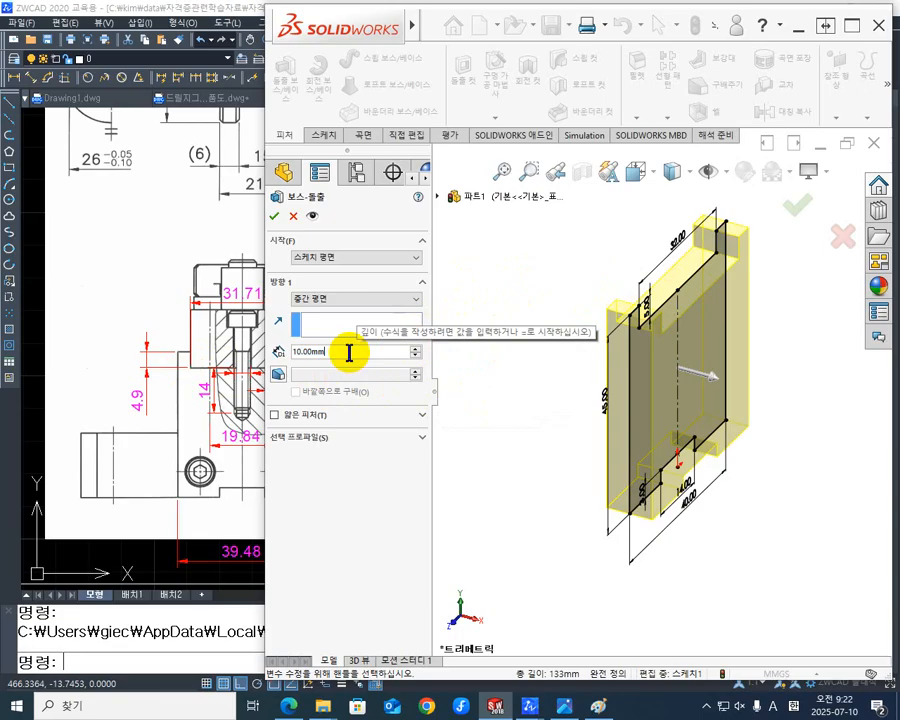
{"action": "type", "text": "18"}
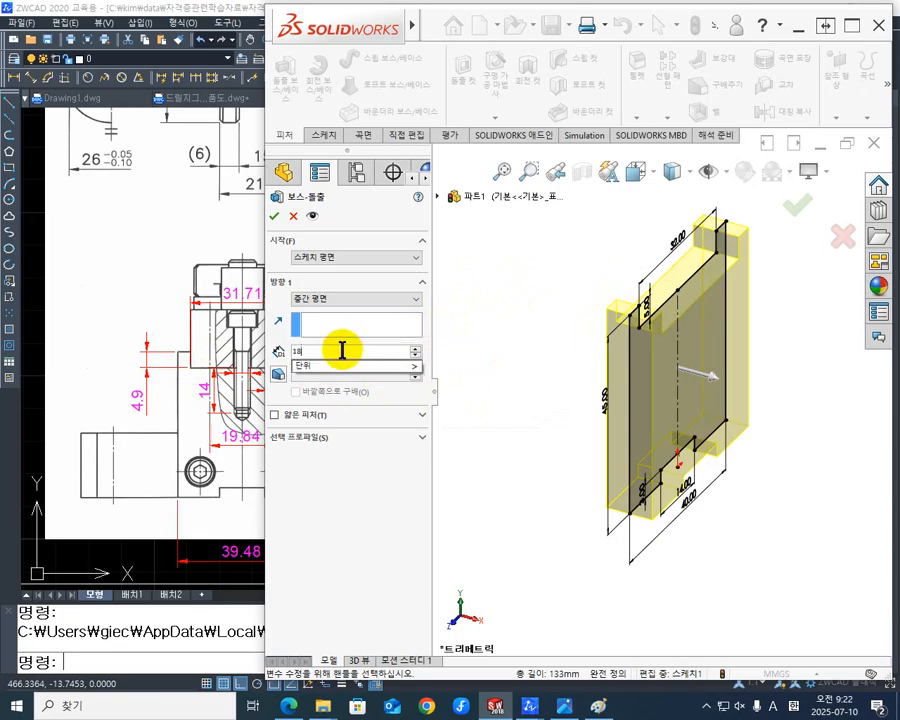
{"action": "key", "text": "Return"}
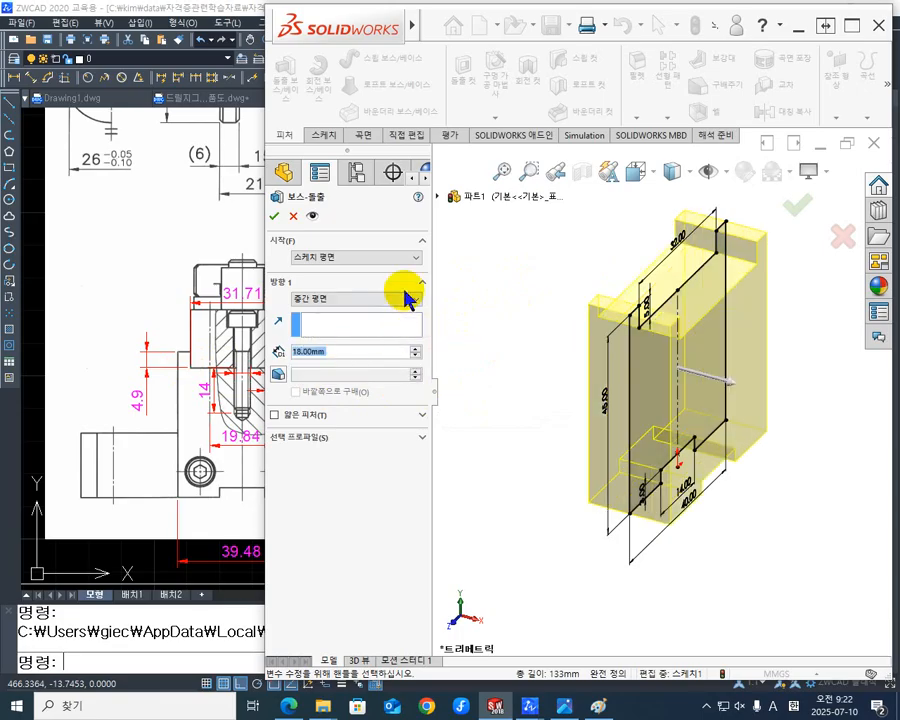
{"action": "left_click", "coordinate": [279, 217]}
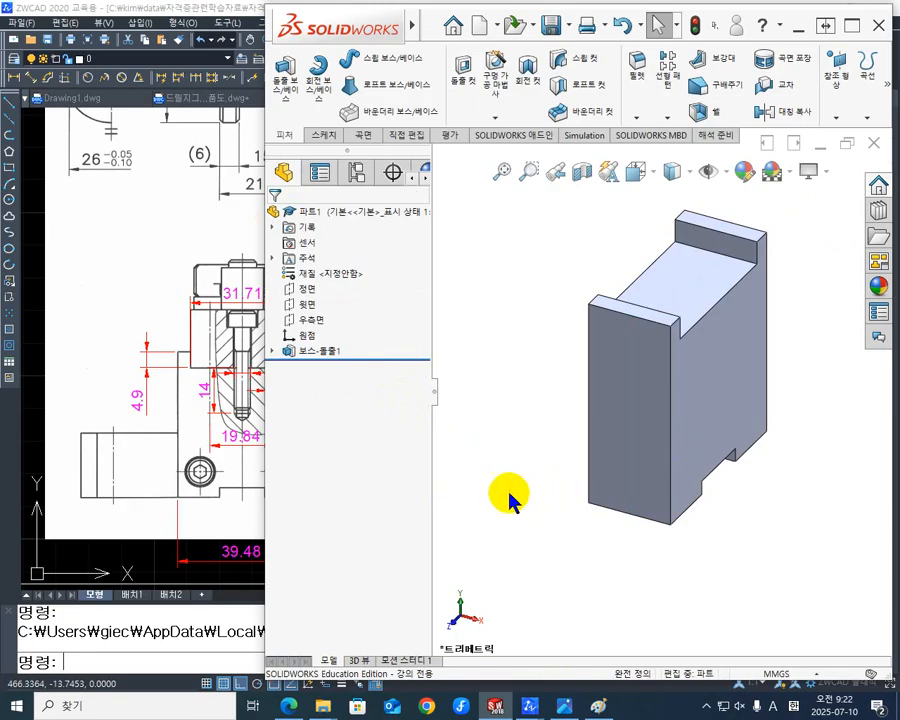
{"action": "key", "text": "ctrl+7"}
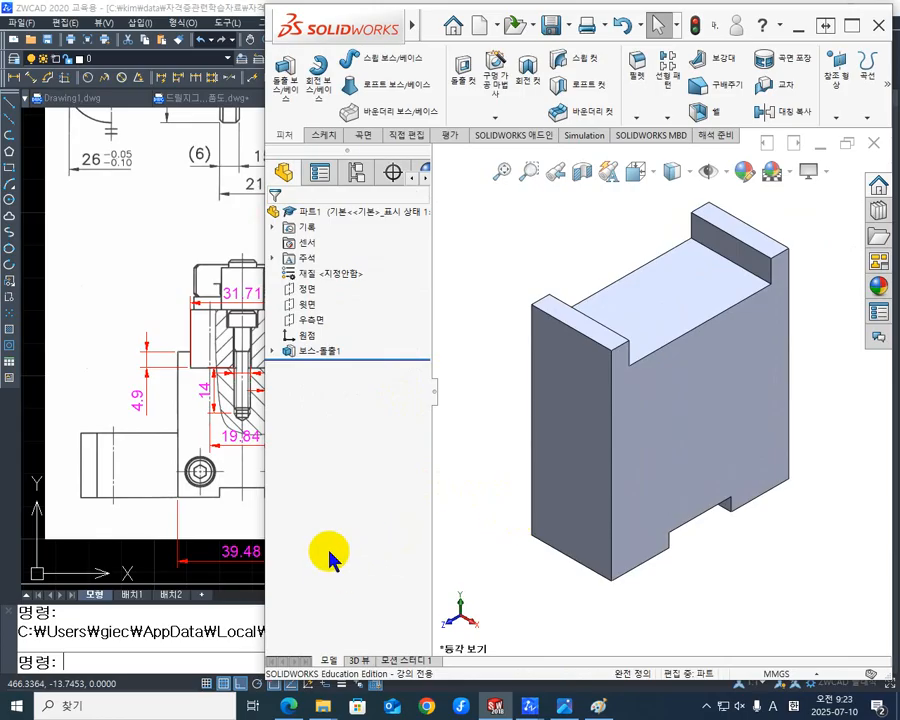
- Switch to ZWCAD and examine the two socket-head screws' spacing and height dimensions in the assembly drawing's front and side views
{"action": "left_click", "coordinate": [203, 477]}
{"action": "left_click", "coordinate": [215, 481]}
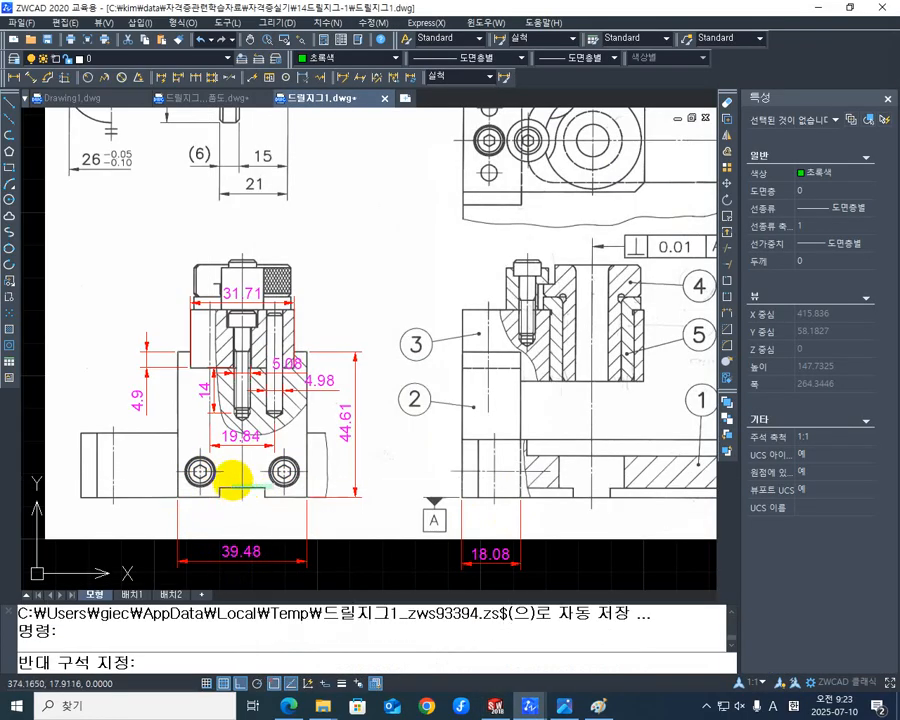
{"action": "left_click", "coordinate": [244, 476]}
{"action": "scroll", "coordinate": [176, 494], "scroll_direction": "up", "scroll_amount": 2}
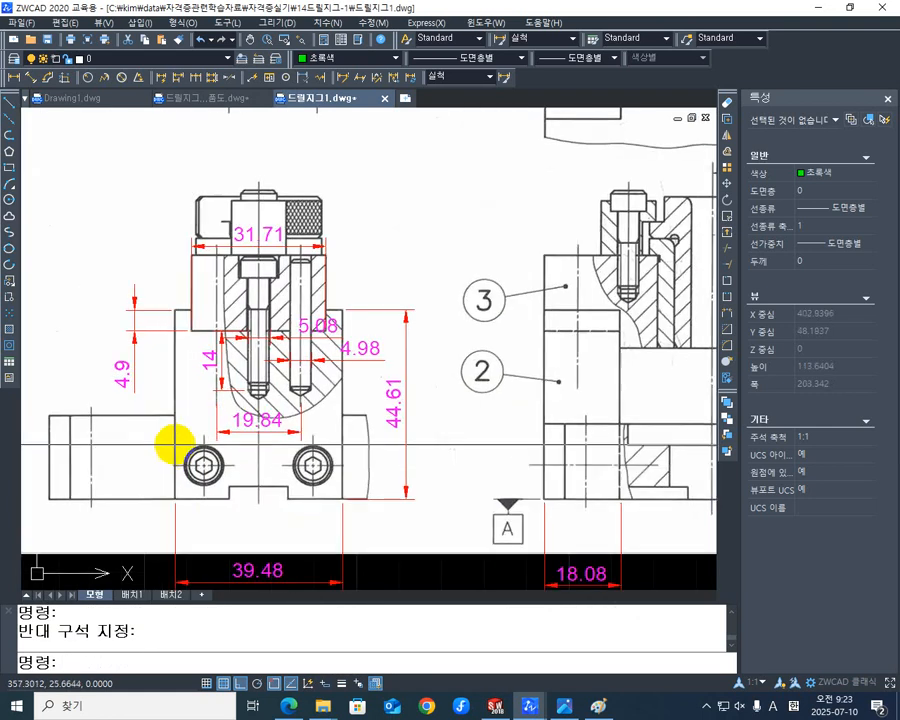
{"action": "mouse_move", "coordinate": [254, 468]}
{"action": "middle_mouse_down"}
{"action": "mouse_move", "coordinate": [247, 488]}
{"action": "mouse_move", "coordinate": [236, 486]}
{"action": "mouse_move", "coordinate": [243, 492]}
{"action": "middle_mouse_up"}
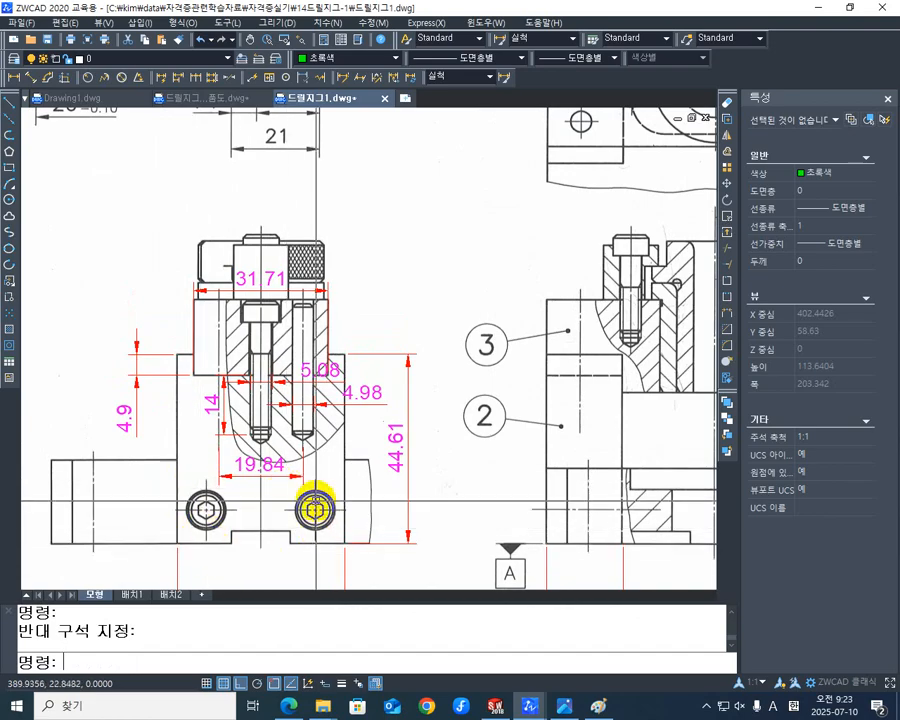
{"action": "middle_click_drag", "start_coordinate": [207, 506], "coordinate": [354, 489]}
{"action": "scroll", "coordinate": [270, 500], "scroll_direction": "down", "scroll_amount": 5}
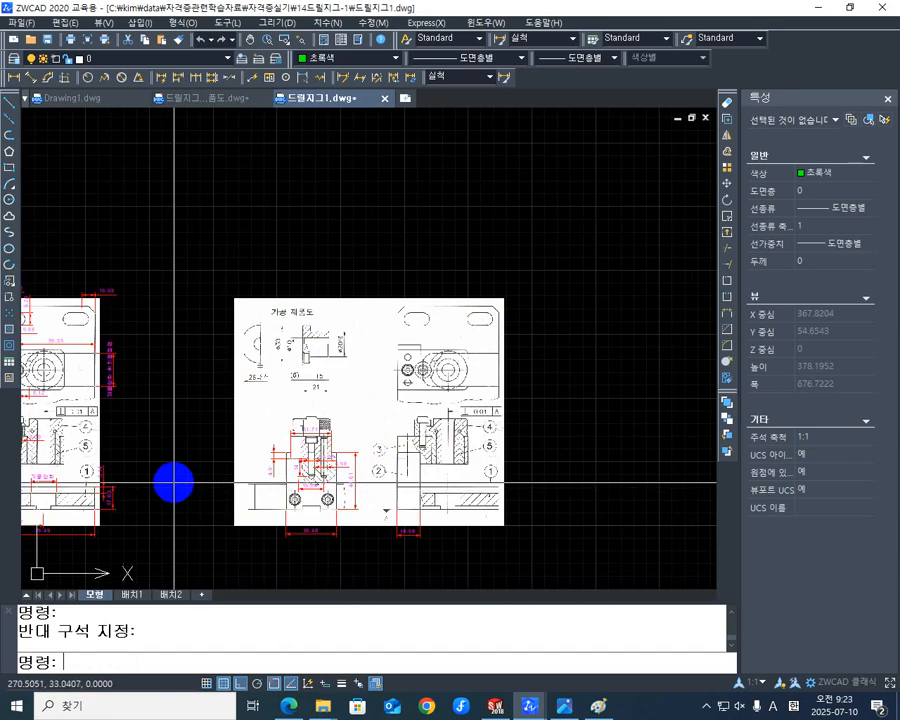
{"action": "middle_click_drag", "start_coordinate": [173, 482], "coordinate": [410, 470]}
{"action": "scroll", "coordinate": [136, 516], "scroll_direction": "up", "scroll_amount": 5}
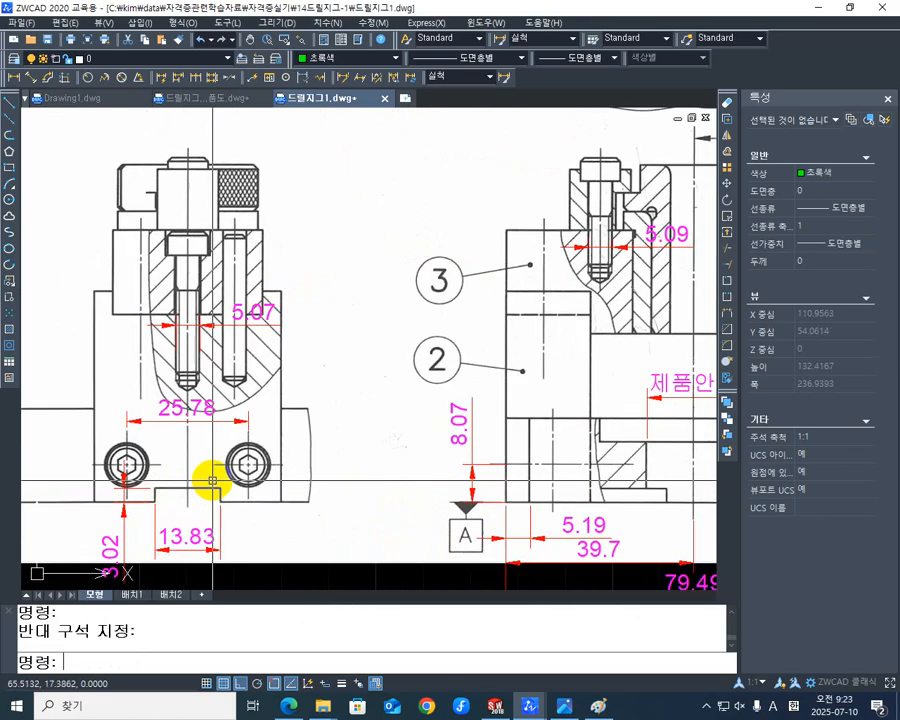
{"action": "middle_click_drag", "start_coordinate": [212, 481], "coordinate": [287, 474]}
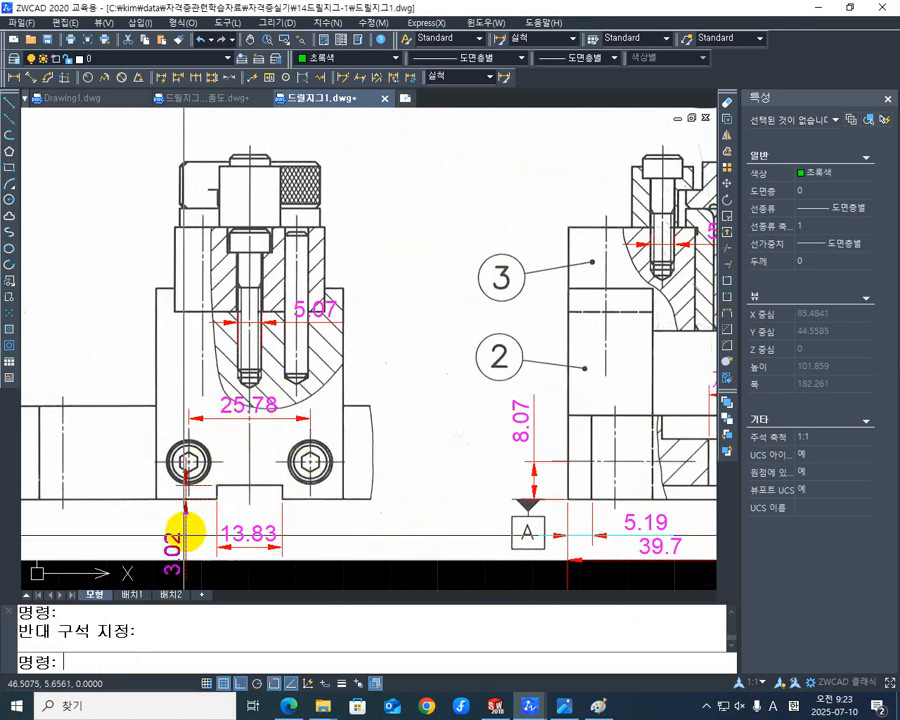
{"action": "middle_click_drag", "start_coordinate": [283, 522], "coordinate": [222, 496]}
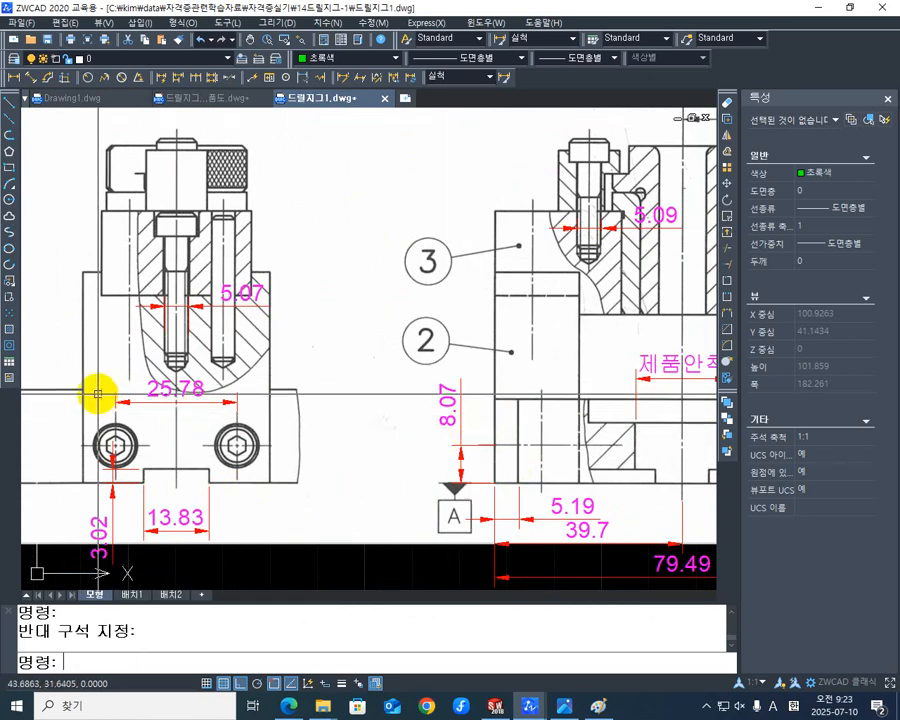
{"action": "scroll", "coordinate": [330, 420], "scroll_direction": "down", "scroll_amount": 3}
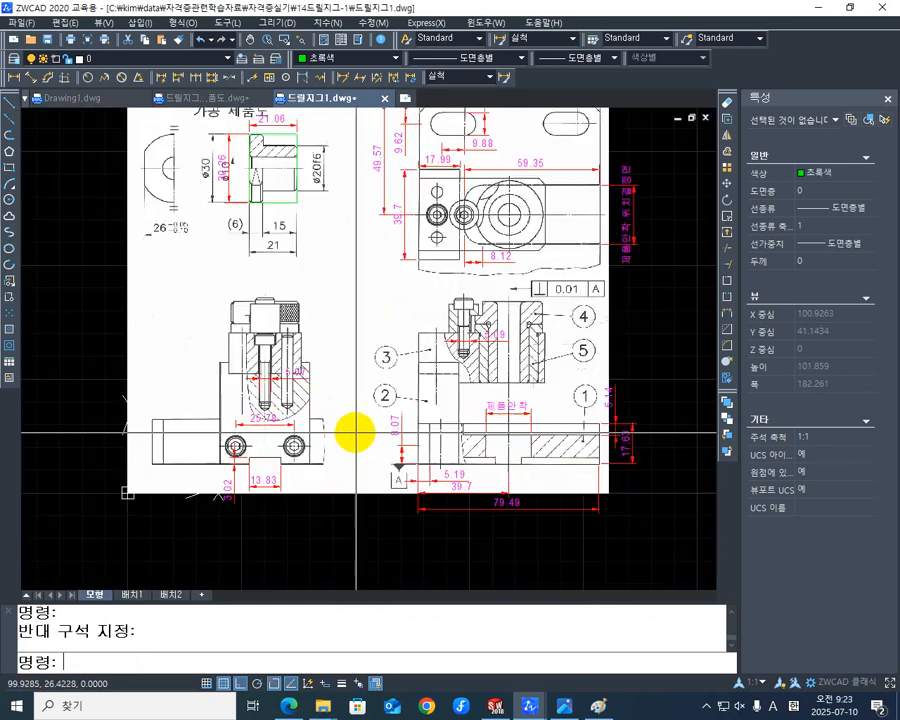
{"action": "middle_click_drag", "start_coordinate": [352, 428], "coordinate": [20, 418]}
{"action": "mouse_move", "coordinate": [410, 420]}
{"action": "middle_mouse_down"}
{"action": "mouse_move", "coordinate": [195, 416]}
{"action": "mouse_move", "coordinate": [203, 403]}
{"action": "mouse_move", "coordinate": [218, 439]}
{"action": "middle_mouse_up"}
{"action": "scroll", "coordinate": [252, 433], "scroll_direction": "up", "scroll_amount": 1}
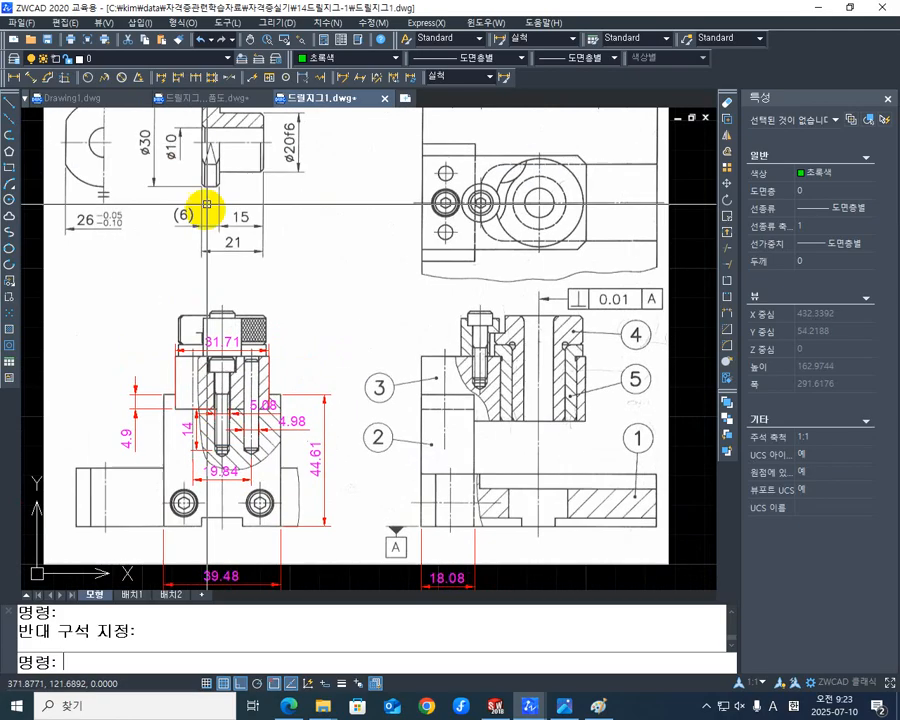
- Examine the M5 tapped hole spacing, depth and edge distance in the parts drawing, and return to the assembly drawing
{"action": "left_click", "coordinate": [211, 101]}
{"action": "scroll", "coordinate": [319, 352], "scroll_direction": "up", "scroll_amount": 5}
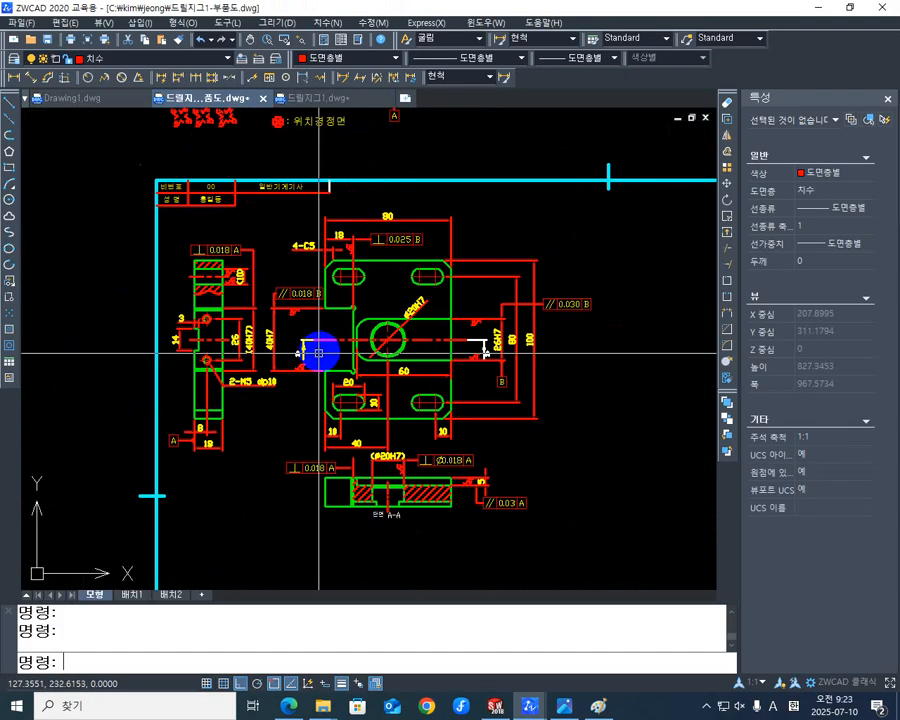
{"action": "scroll", "coordinate": [319, 352], "scroll_direction": "up", "scroll_amount": 4}
{"action": "middle_click_drag", "start_coordinate": [306, 377], "coordinate": [521, 397]}
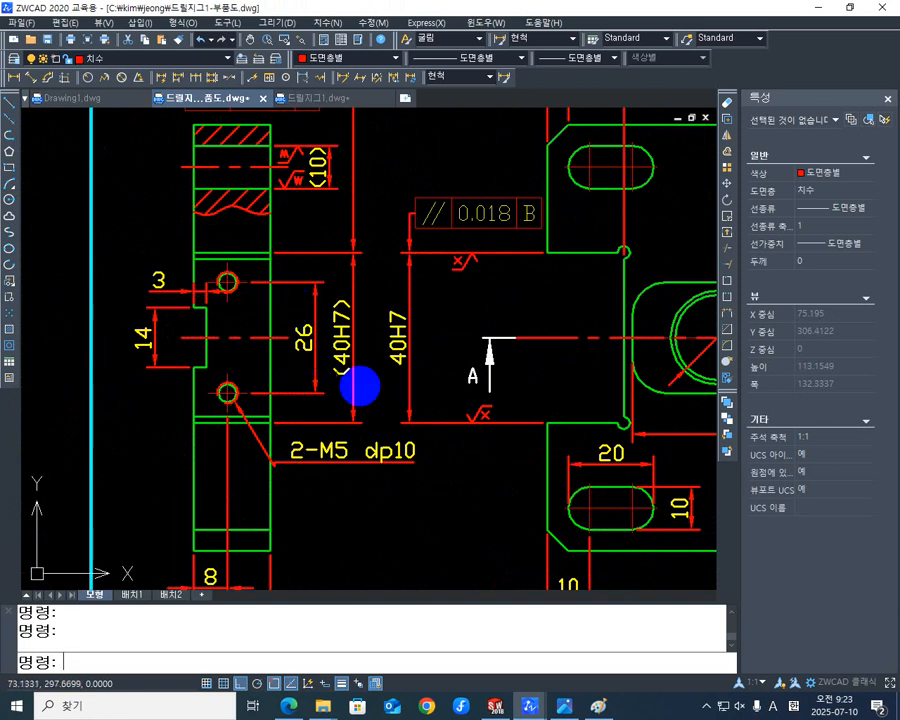
{"action": "middle_click_drag", "start_coordinate": [418, 446], "coordinate": [327, 366]}
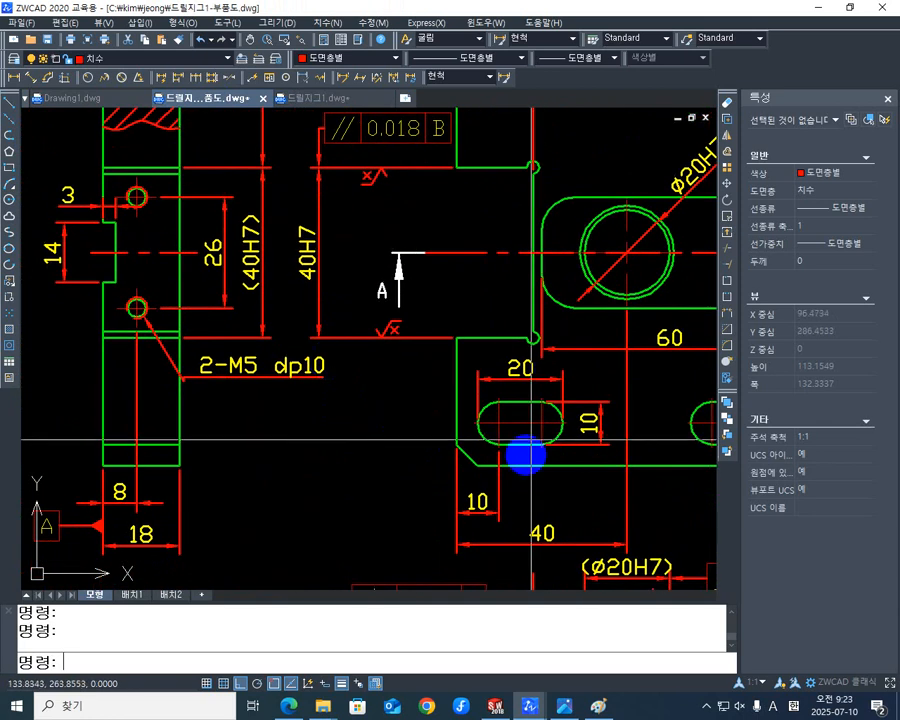
{"action": "middle_click_drag", "start_coordinate": [349, 473], "coordinate": [400, 412]}
{"action": "middle_click_drag", "start_coordinate": [153, 397], "coordinate": [173, 430]}
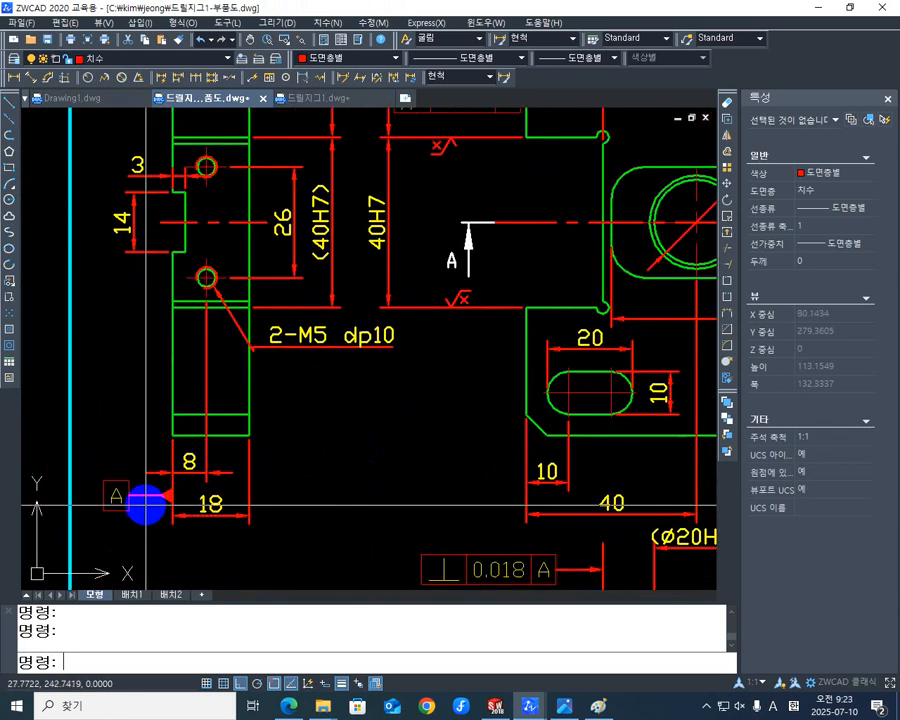
{"action": "middle_click_drag", "start_coordinate": [261, 445], "coordinate": [176, 506]}
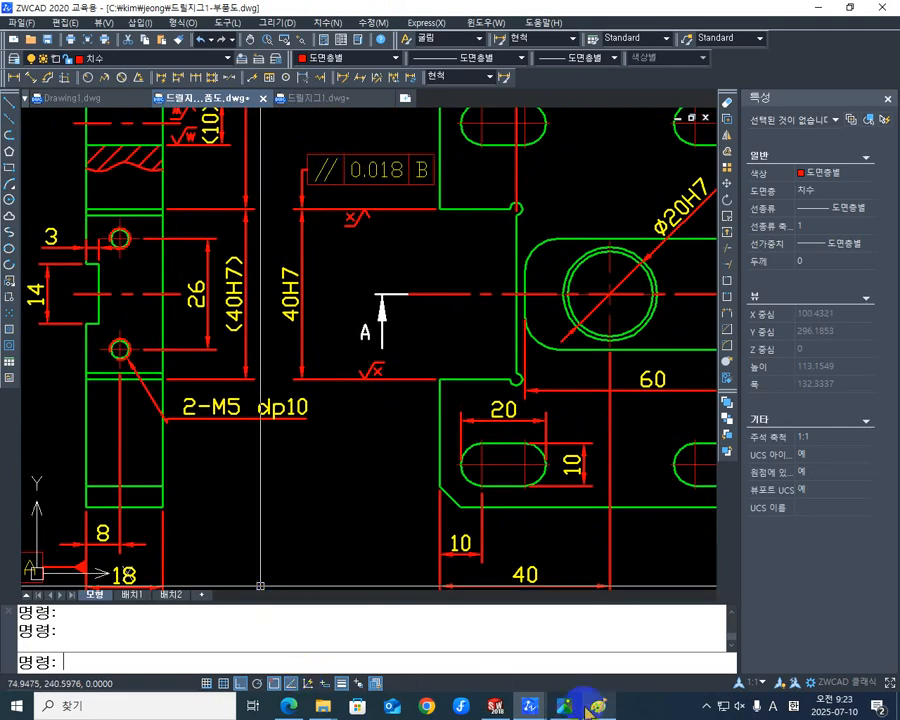
{"action": "left_click", "coordinate": [309, 103]}
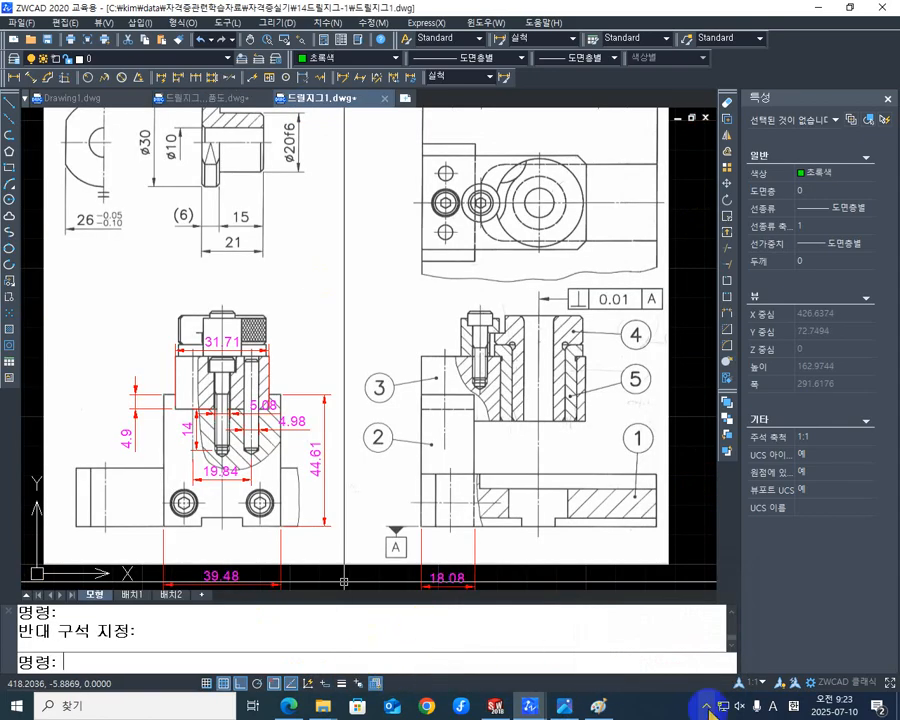
- Switch to SOLIDWORKS and start a Hole Wizard counterbore on the block's large notched face for a KS B 1003 M5 socket bolt with normal fit
{"action": "left_click", "coordinate": [495, 707]}
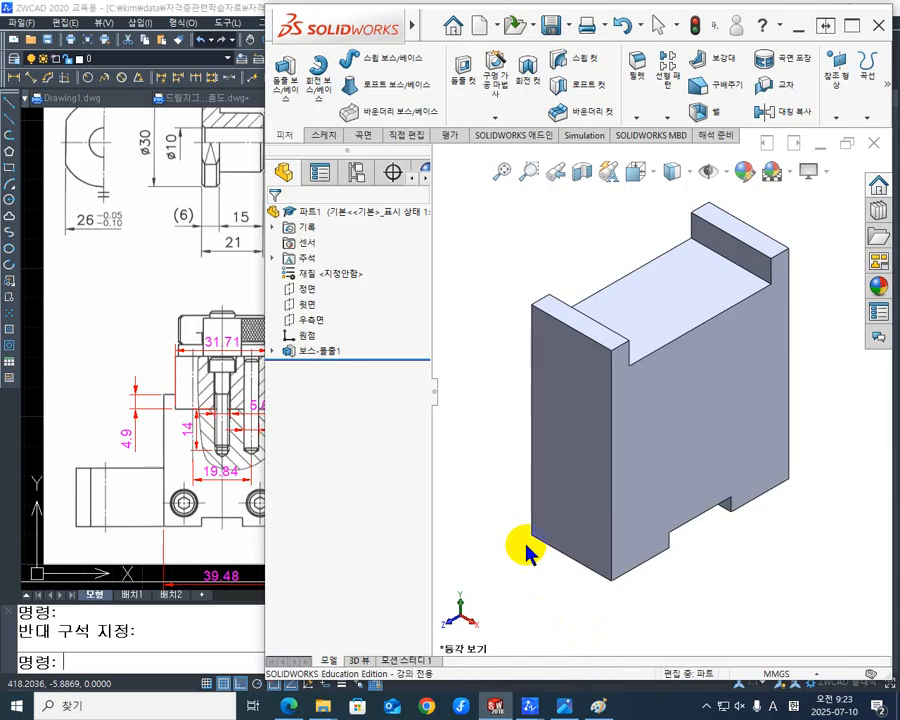
{"action": "middle_click_drag", "start_coordinate": [534, 542], "coordinate": [657, 587]}
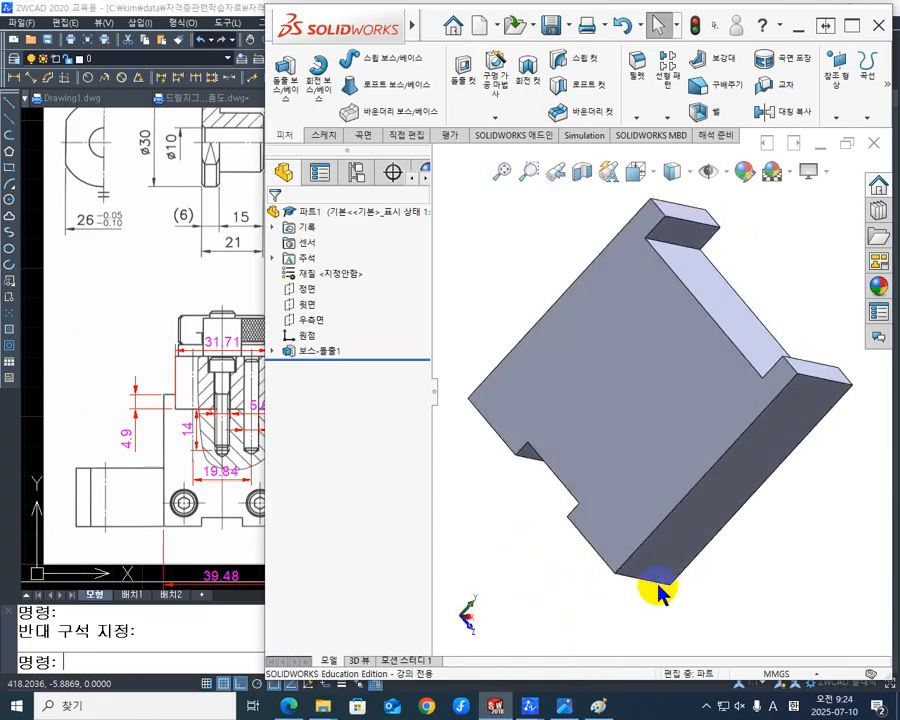
{"action": "middle_click_drag", "start_coordinate": [583, 490], "coordinate": [575, 587]}
{"action": "left_click", "coordinate": [562, 446]}
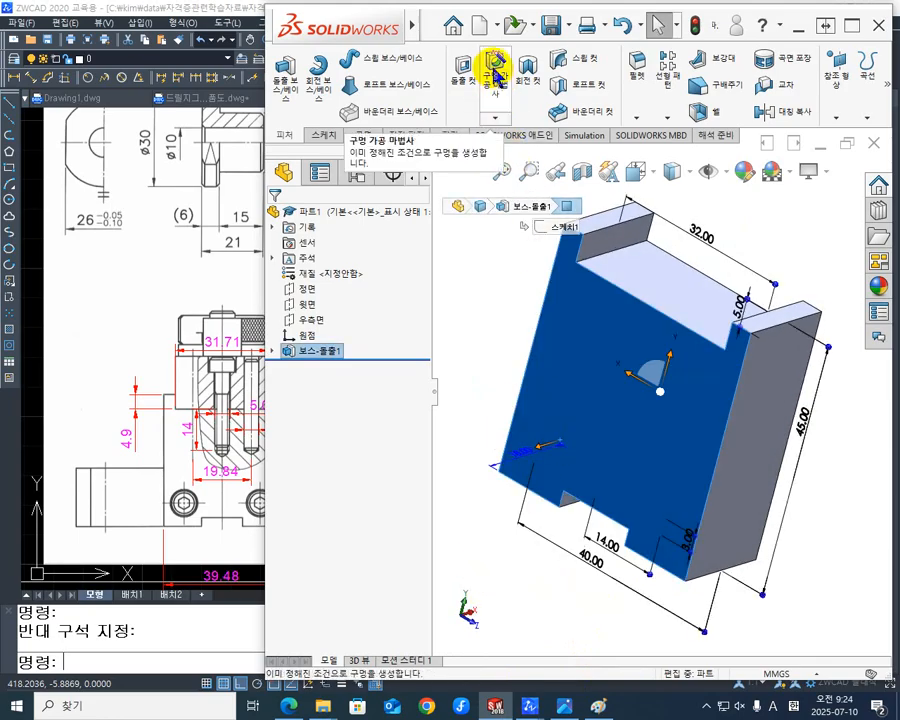
{"action": "left_click", "coordinate": [493, 72]}
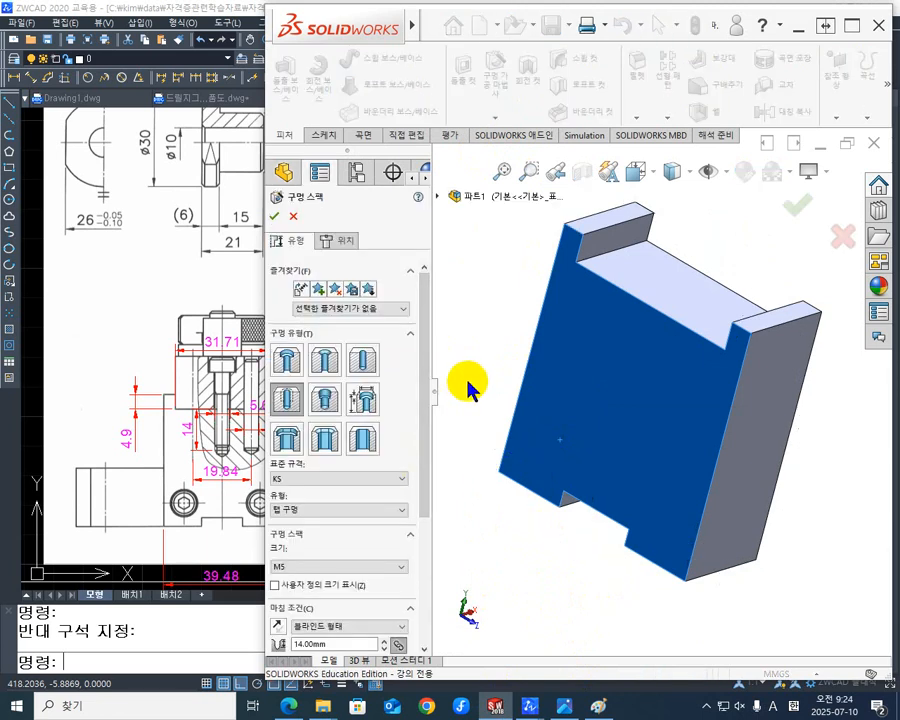
{"action": "left_click", "coordinate": [288, 362]}
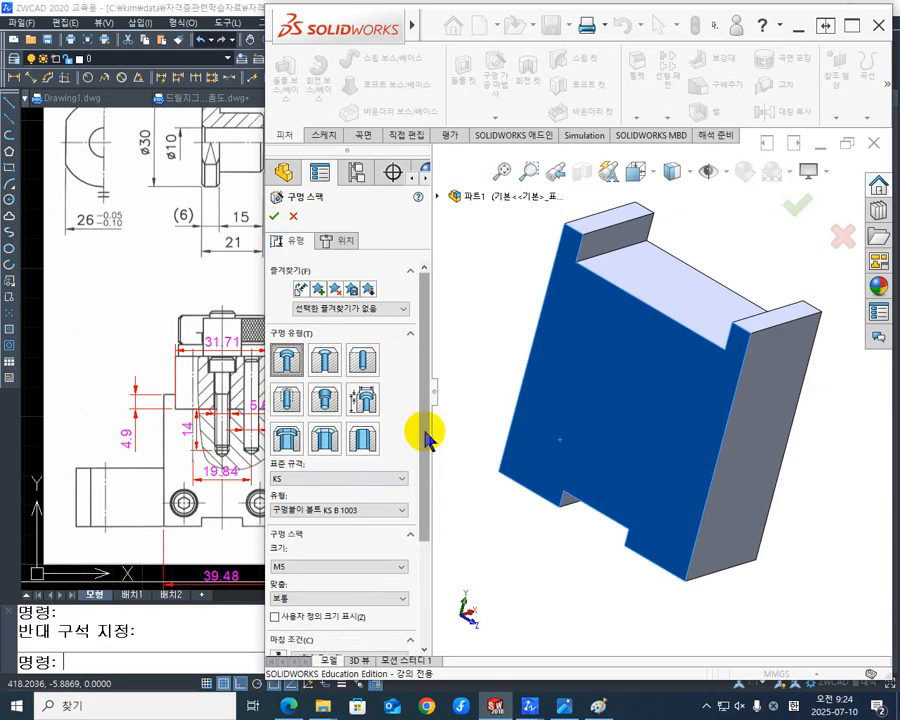
{"action": "left_click_drag", "start_coordinate": [424, 427], "coordinate": [428, 468]}
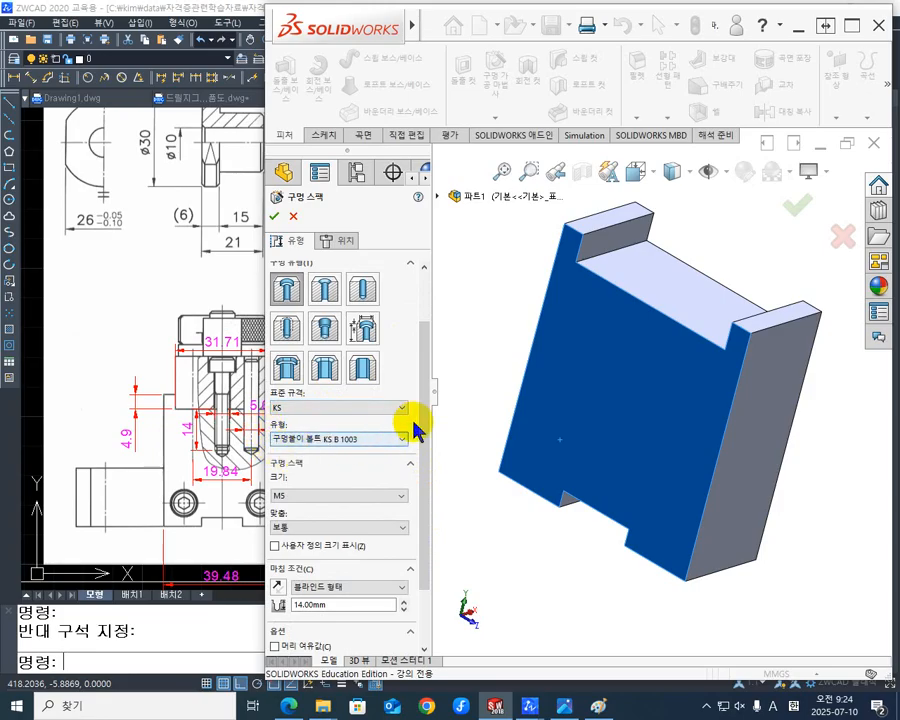
{"action": "left_click_drag", "start_coordinate": [424, 412], "coordinate": [421, 475]}
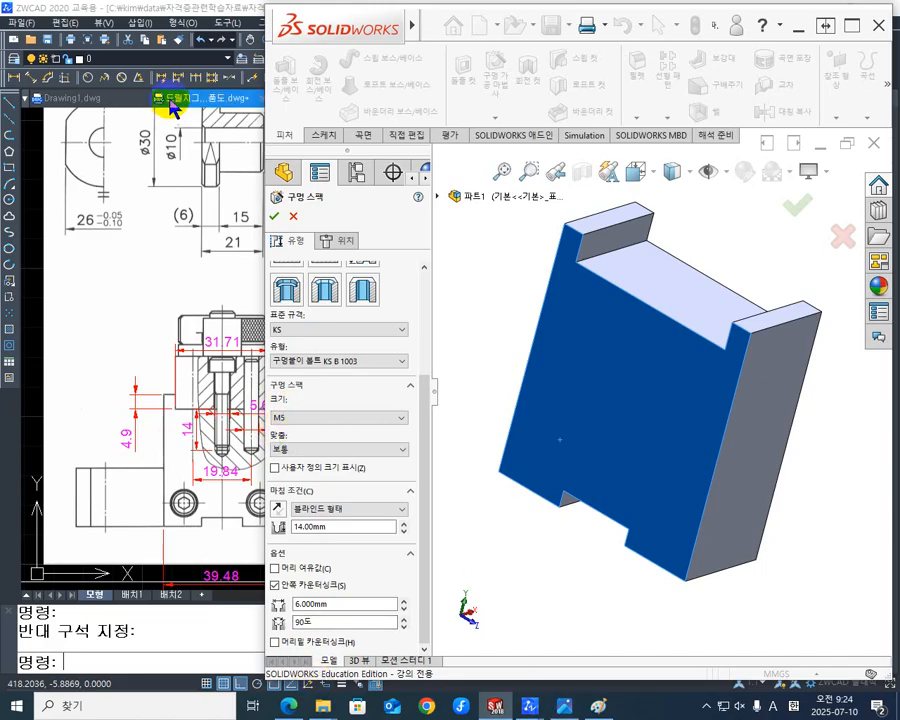
- Close Drawing1.dwg in ZWCAD, check the M5 hole dimensions in the parts drawing, and minimize ZWCAD to return to SOLIDWORKS
{"action": "left_click", "coordinate": [138, 105]}
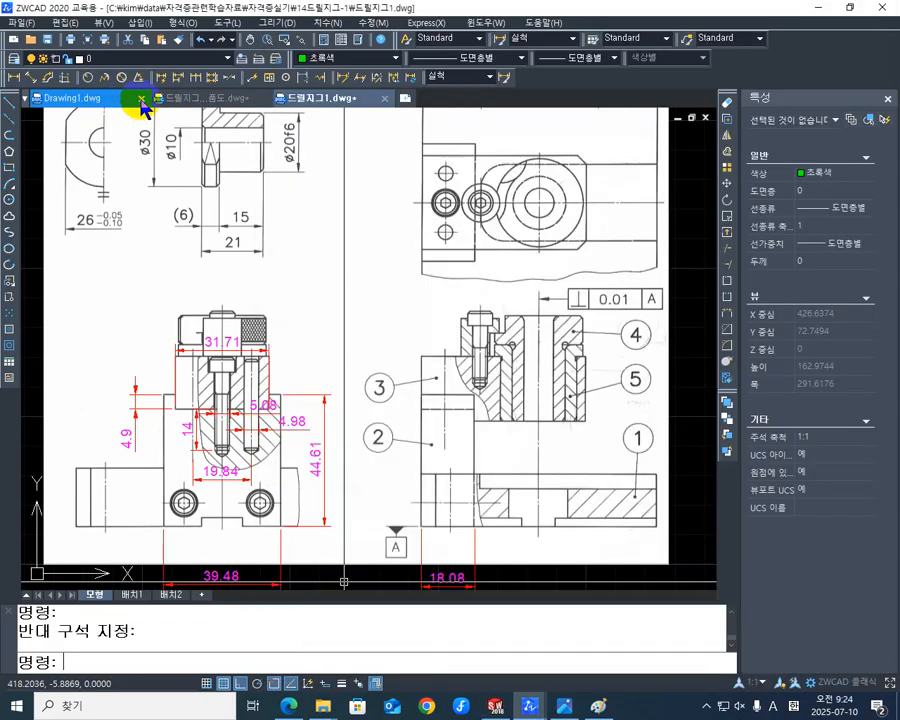
{"action": "left_click", "coordinate": [141, 98]}
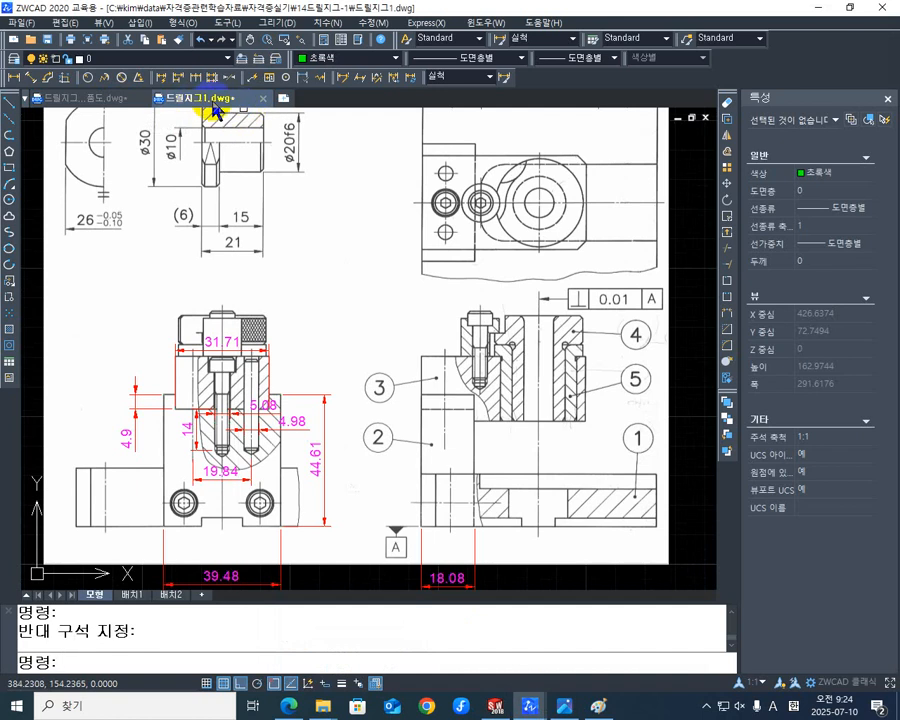
{"action": "left_click", "coordinate": [120, 100]}
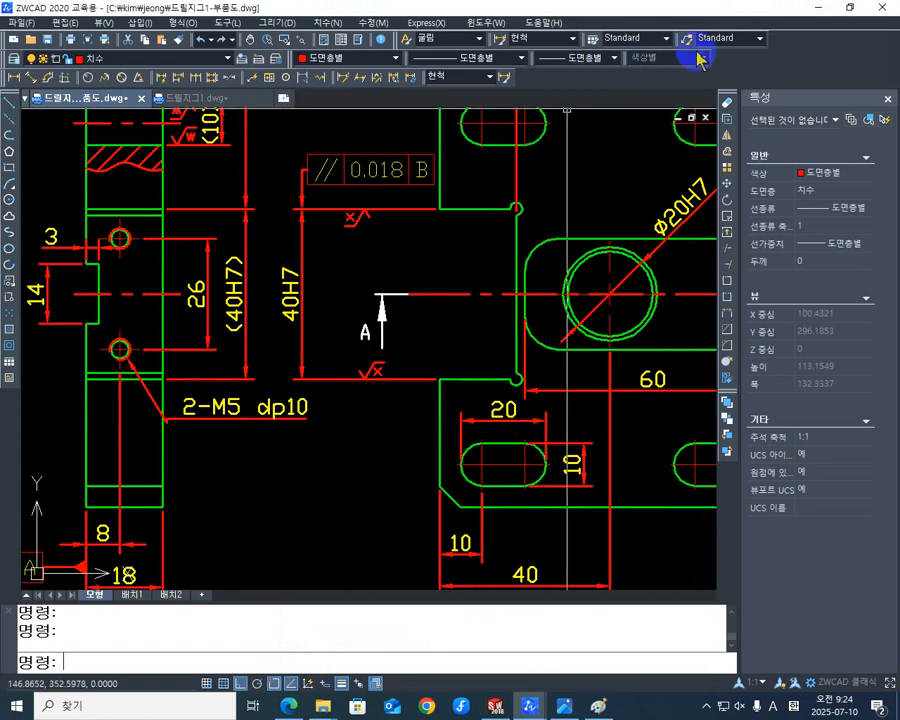
{"action": "left_click", "coordinate": [822, 12]}
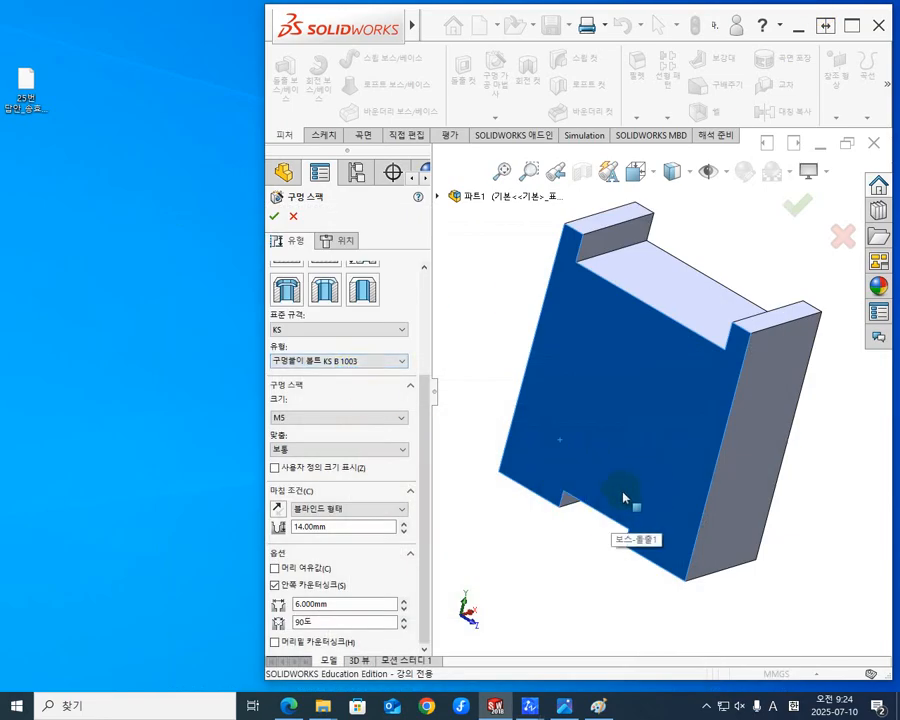
- Switch to ZWCAD to check the screw holes in the 드릴지그1.dwg assembly drawing, and return to SOLIDWORKS
{"action": "middle_click_drag", "start_coordinate": [623, 498], "coordinate": [627, 489]}
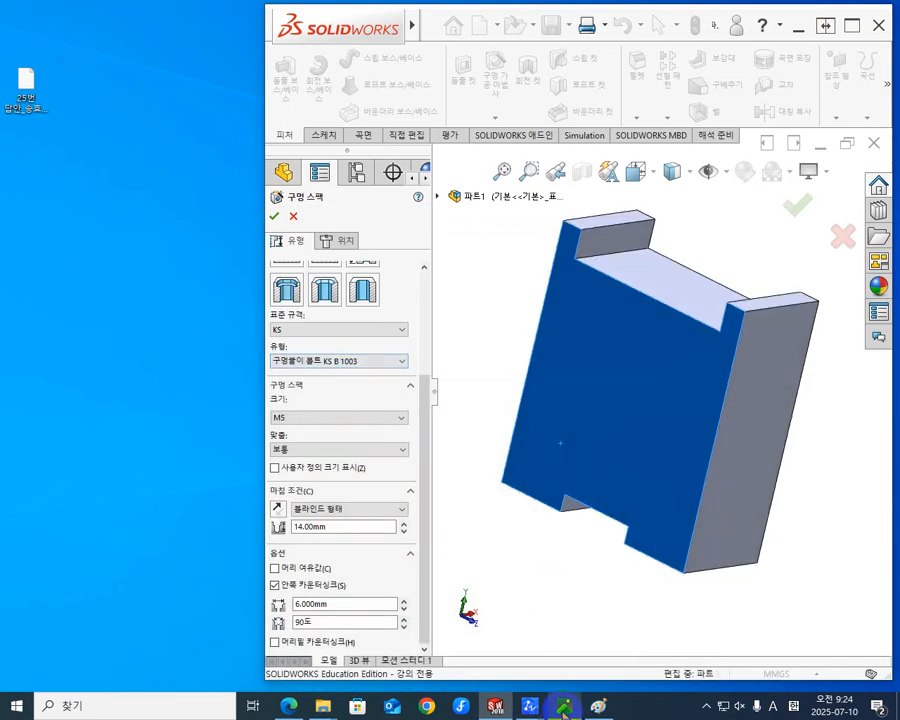
{"action": "mouse_move", "coordinate": [563, 708]}
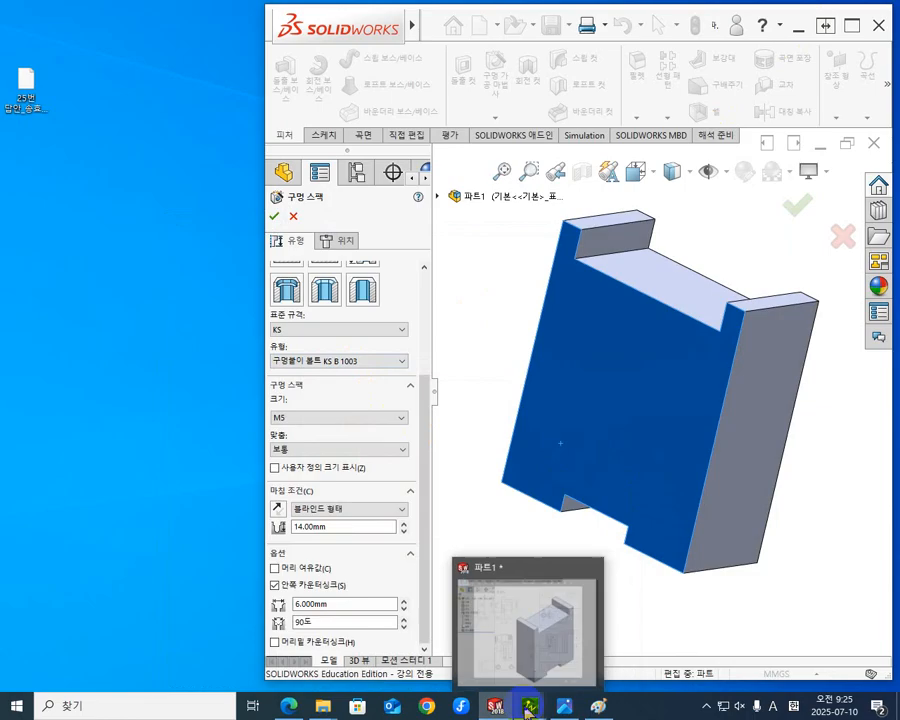
{"action": "mouse_move", "coordinate": [529, 706]}
{"action": "left_click", "coordinate": [575, 634]}
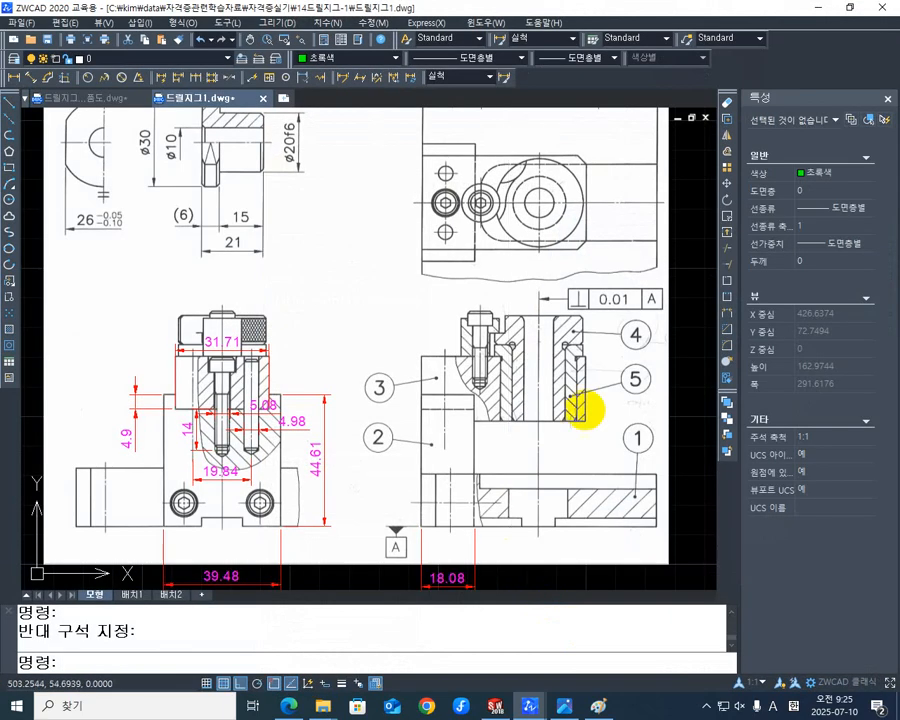
{"action": "left_click", "coordinate": [495, 706]}
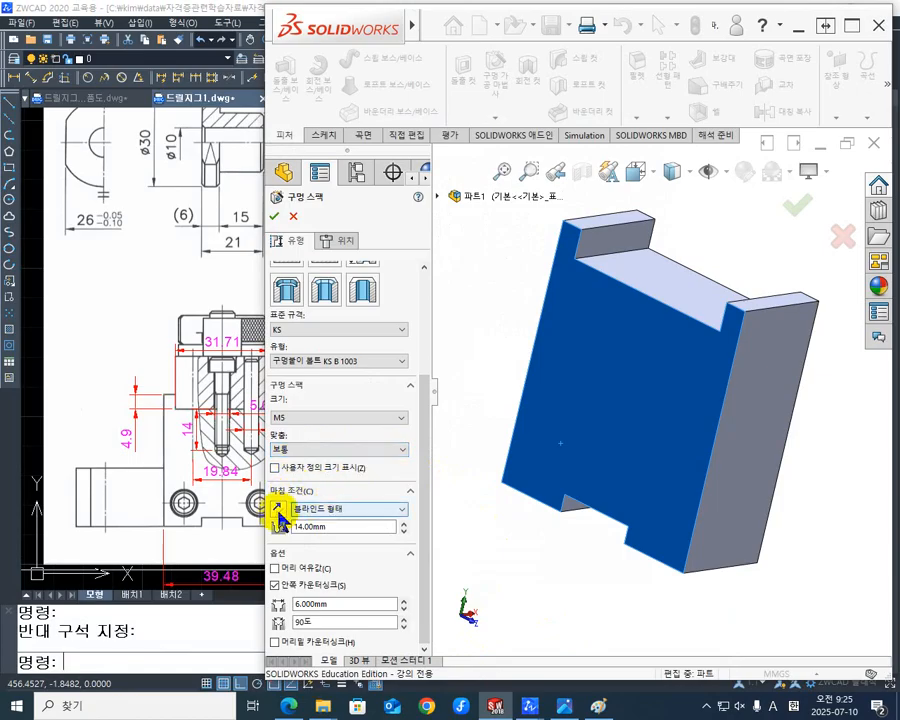
- Set the M5 counterbore's end condition to Through All (관통) and turn off the near-side countersink
{"action": "left_click", "coordinate": [399, 512]}
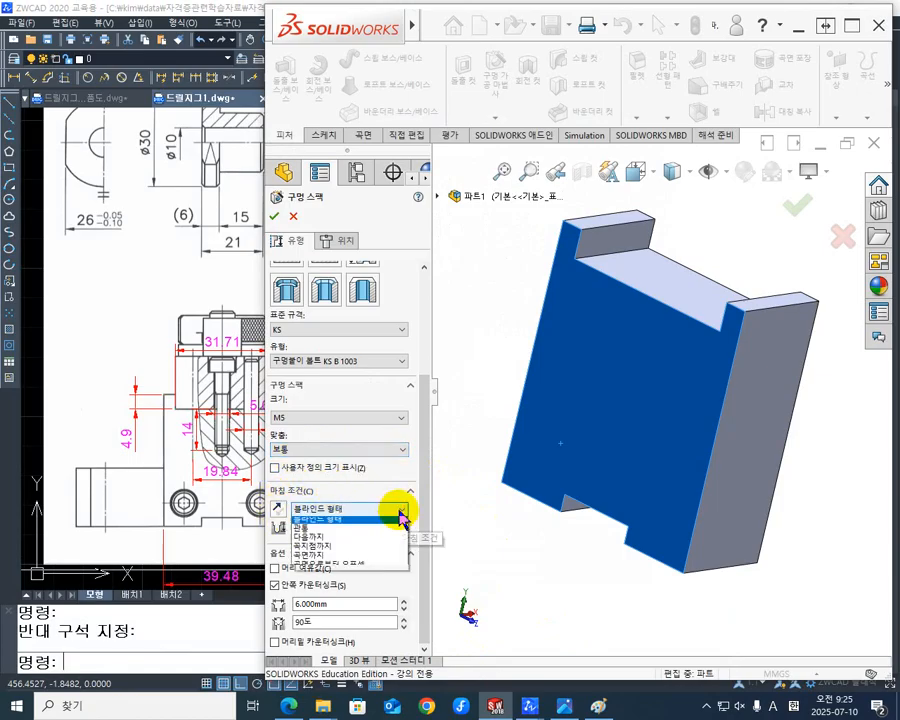
{"action": "left_click", "coordinate": [341, 533]}
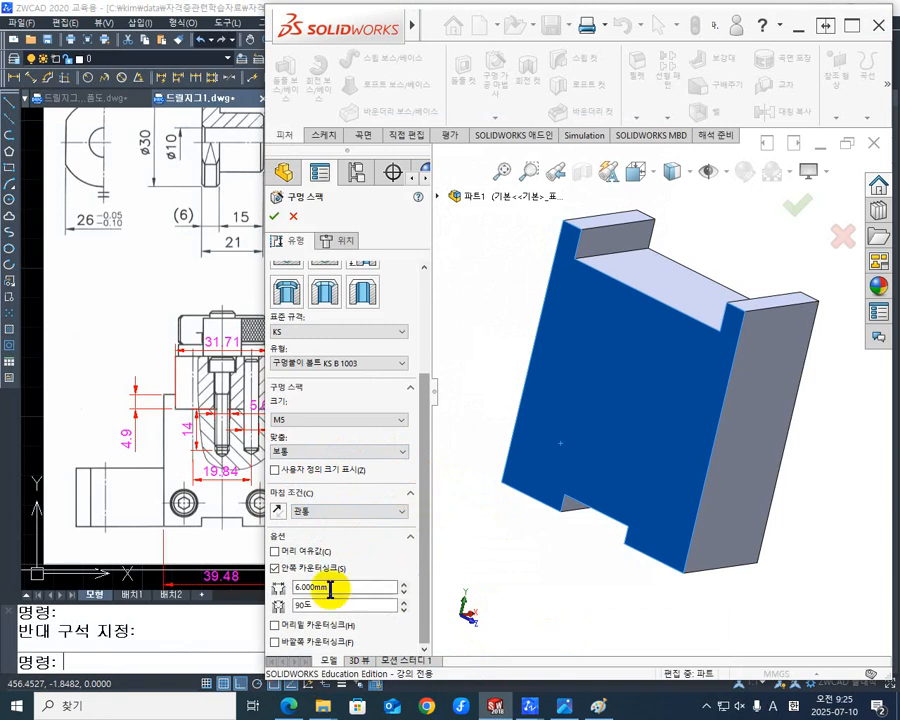
{"action": "left_click", "coordinate": [274, 568]}
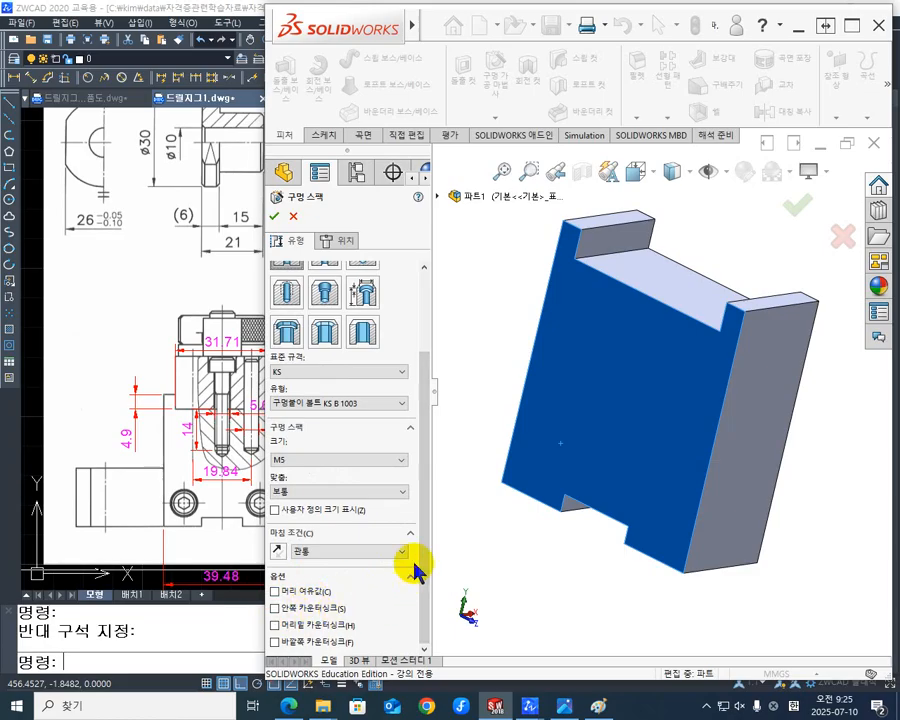
- Place two counterbore holes about 22 mm apart on the large notched face, one on each side of the bottom slot
{"action": "left_click", "coordinate": [345, 245]}
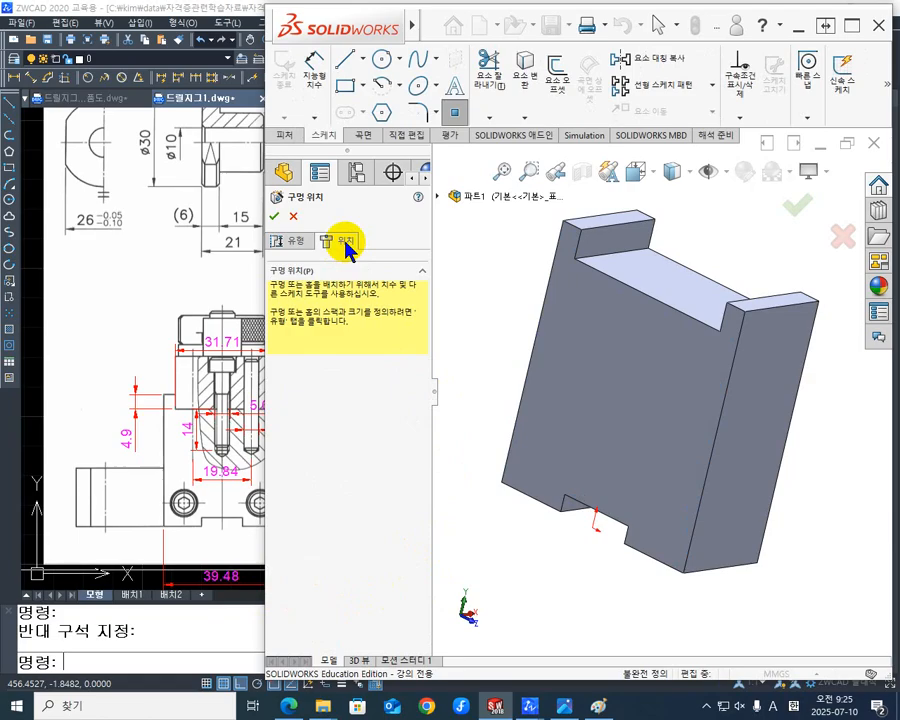
{"action": "middle_click_drag", "start_coordinate": [494, 582], "coordinate": [578, 570]}
{"action": "left_click", "coordinate": [572, 490]}
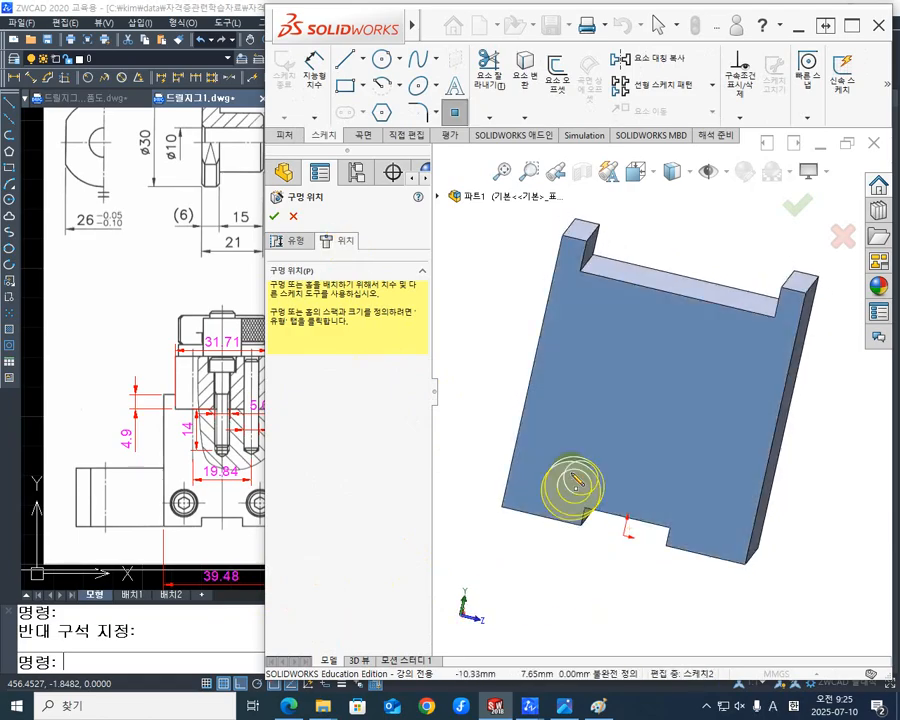
{"action": "left_click", "coordinate": [704, 482]}
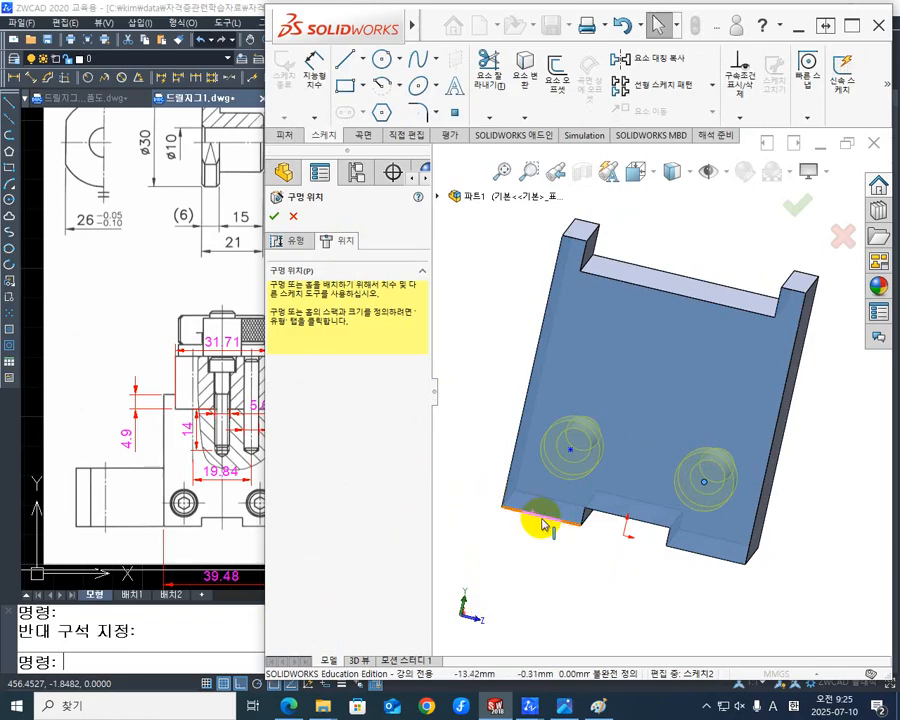
- Add a horizontal relation between the two hole centers and move the pair to about 17 mm above the bottom edge
{"action": "left_click", "coordinate": [447, 592]}
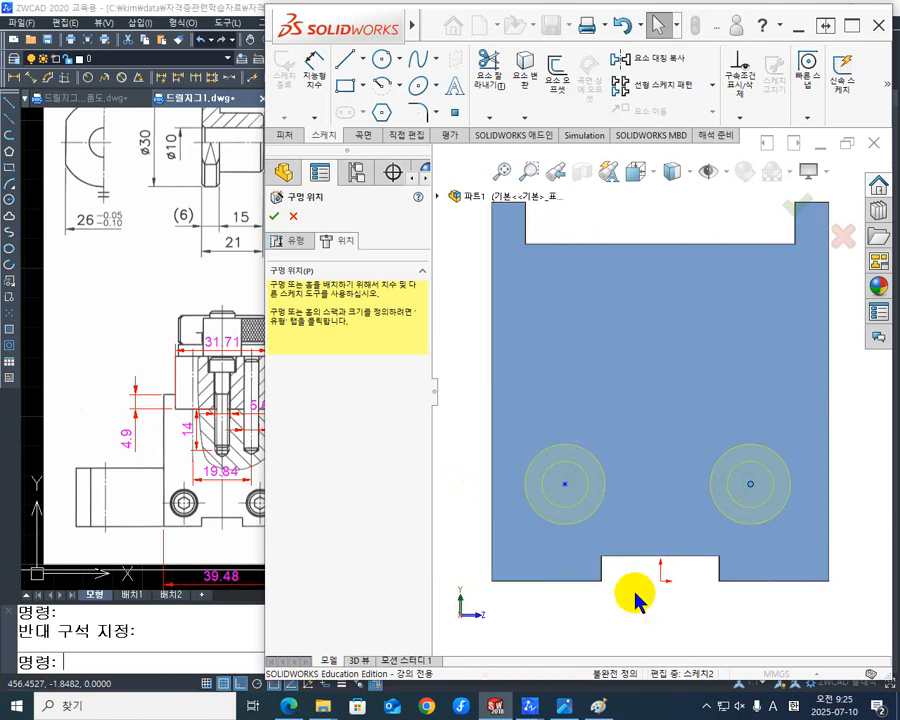
{"action": "scroll", "coordinate": [692, 602], "scroll_direction": "down", "scroll_amount": 1}
{"action": "scroll", "coordinate": [692, 602], "scroll_direction": "up", "scroll_amount": 3}
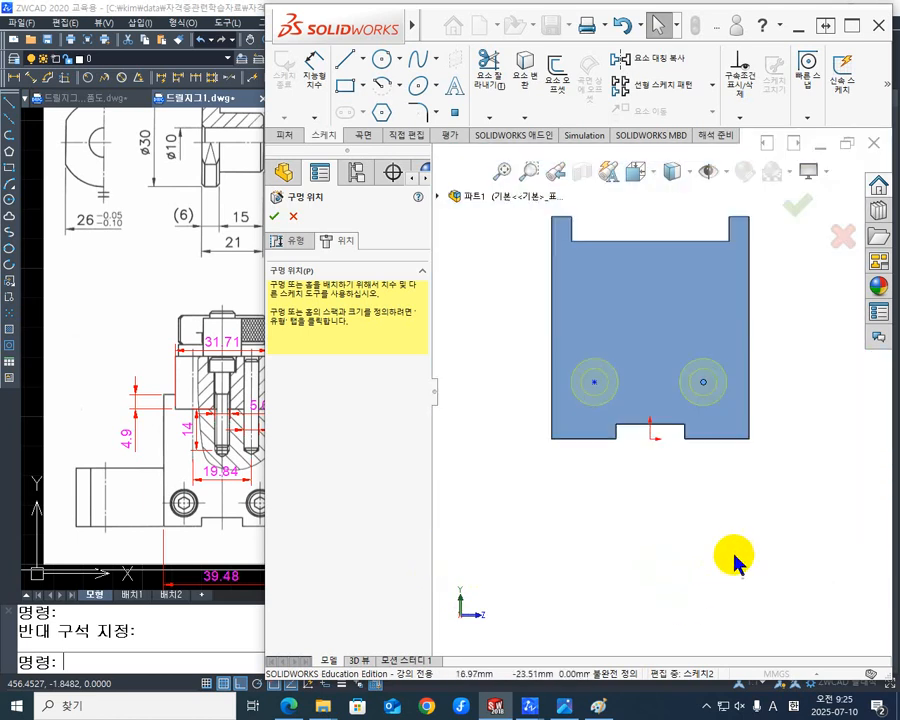
{"action": "scroll", "coordinate": [780, 475], "scroll_direction": "down", "scroll_amount": 2}
{"action": "scroll", "coordinate": [622, 540], "scroll_direction": "up", "scroll_amount": 1}
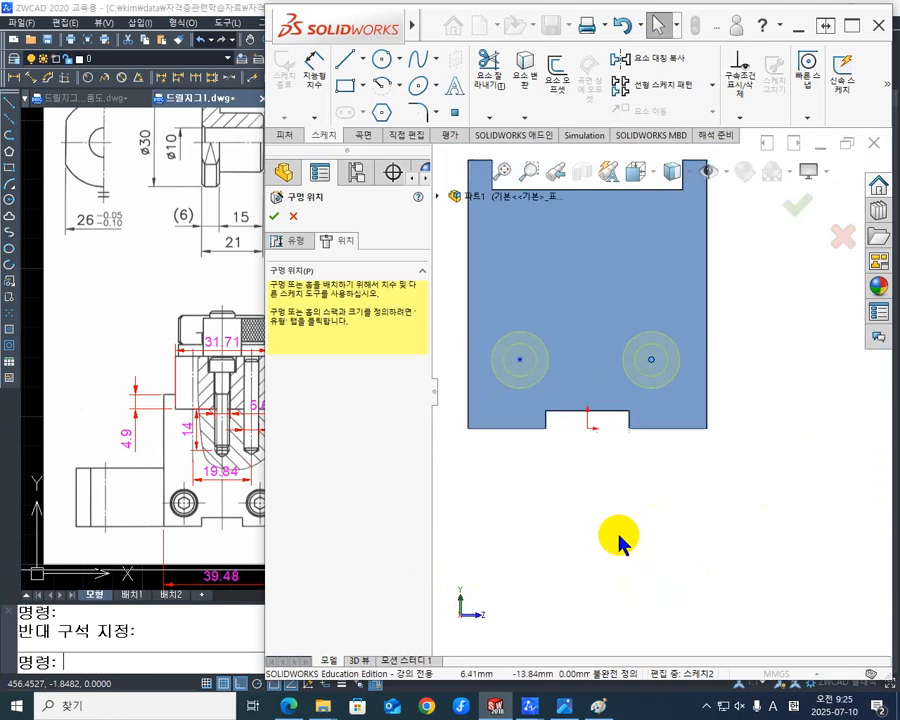
{"action": "left_click", "coordinate": [520, 360]}
{"action": "left_click", "coordinate": [651, 360], "text": "ctrl"}
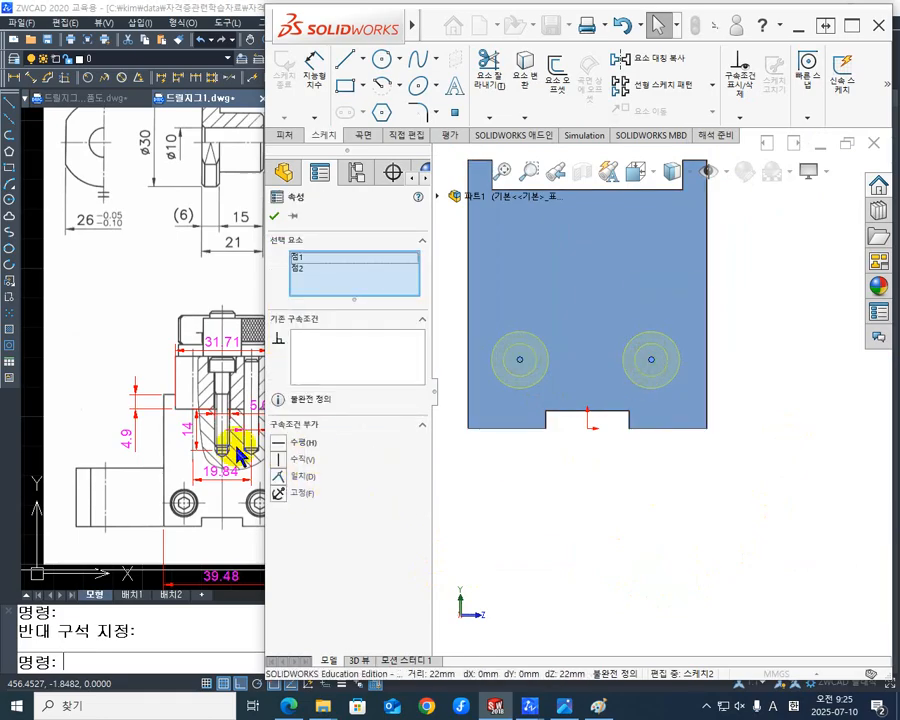
{"action": "left_click", "coordinate": [285, 448]}
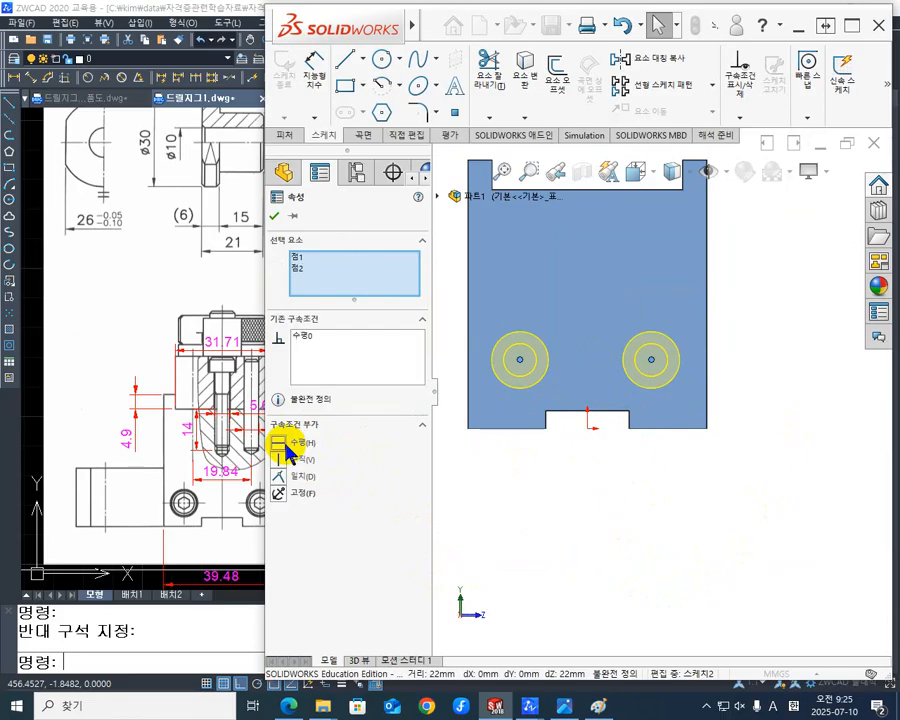
{"action": "left_click", "coordinate": [556, 516]}
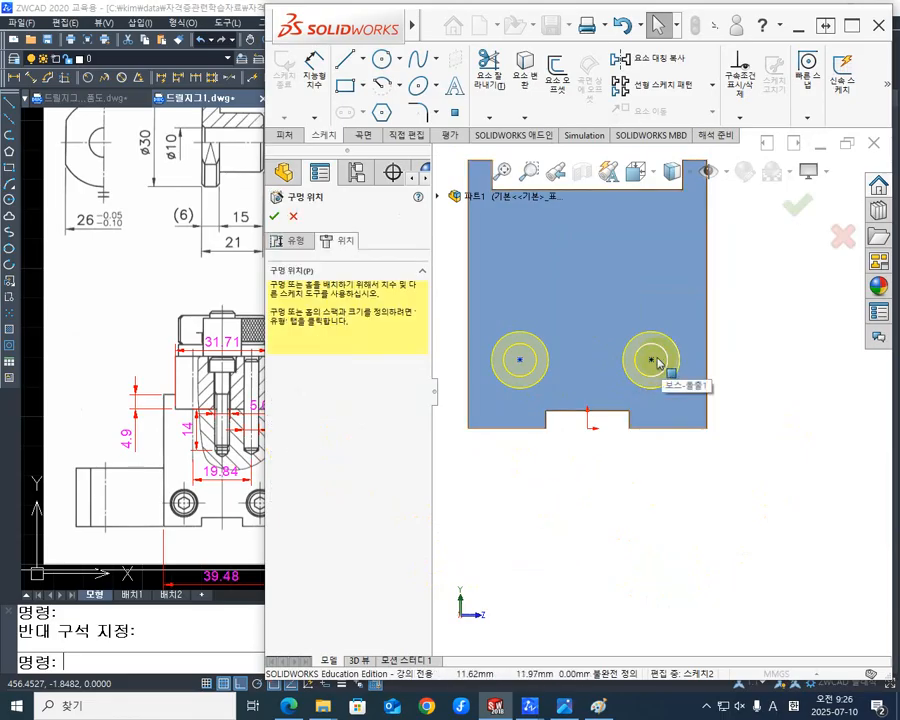
{"action": "mouse_move", "coordinate": [651, 360]}
{"action": "left_mouse_down"}
{"action": "mouse_move", "coordinate": [646, 382]}
{"action": "mouse_move", "coordinate": [657, 343]}
{"action": "mouse_move", "coordinate": [672, 336]}
{"action": "mouse_move", "coordinate": [659, 325]}
{"action": "left_mouse_up"}
{"action": "left_click", "coordinate": [621, 528]}
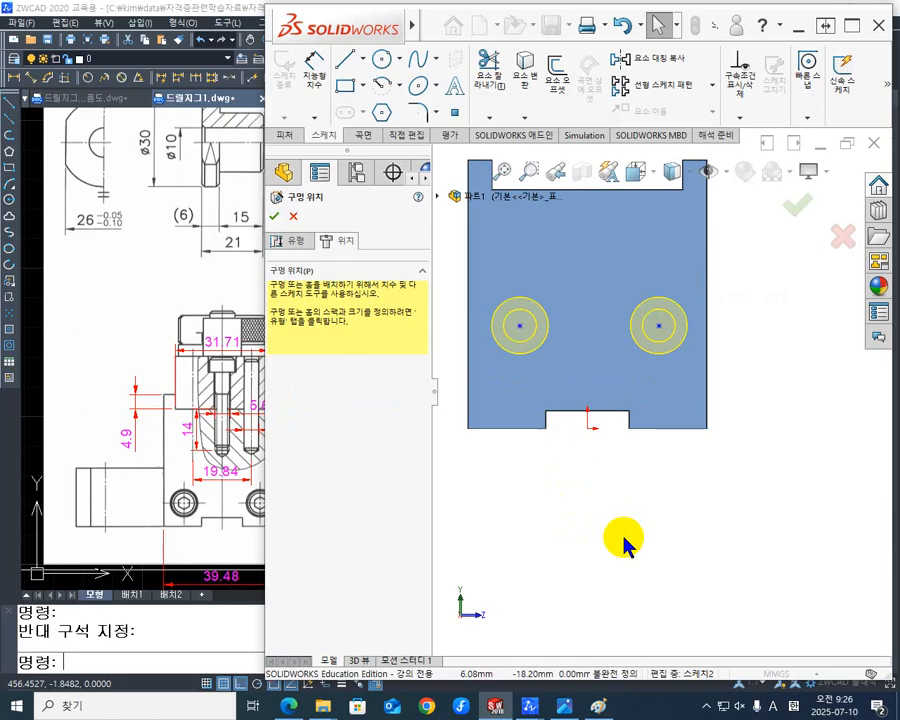
- Dimension the hole center's vertical distance from the origin as 8 mm
{"action": "left_click", "coordinate": [312, 63]}
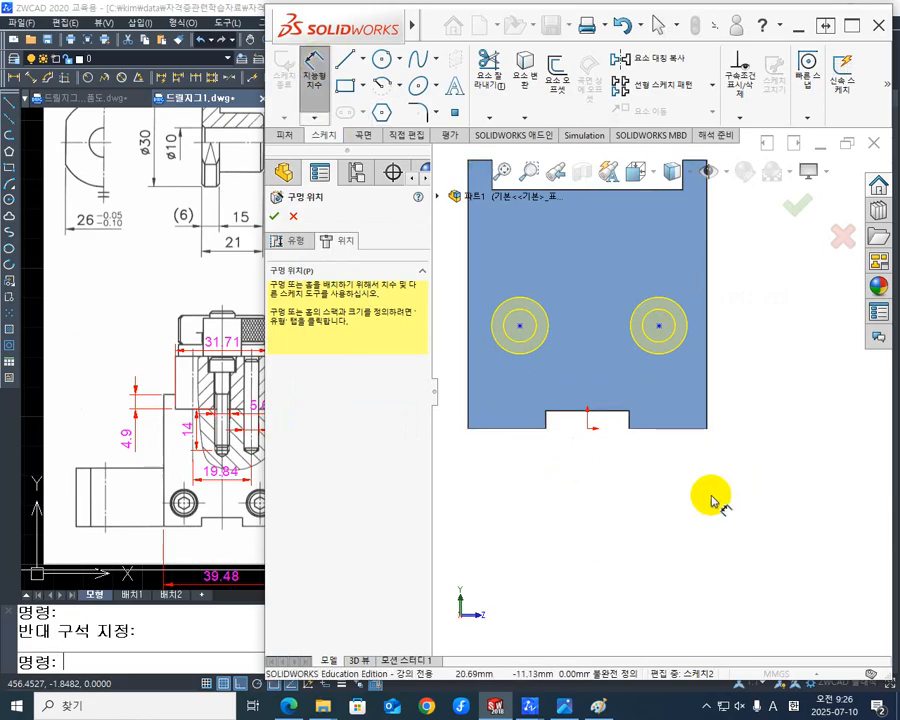
{"action": "left_click", "coordinate": [588, 429]}
{"action": "left_click", "coordinate": [659, 325]}
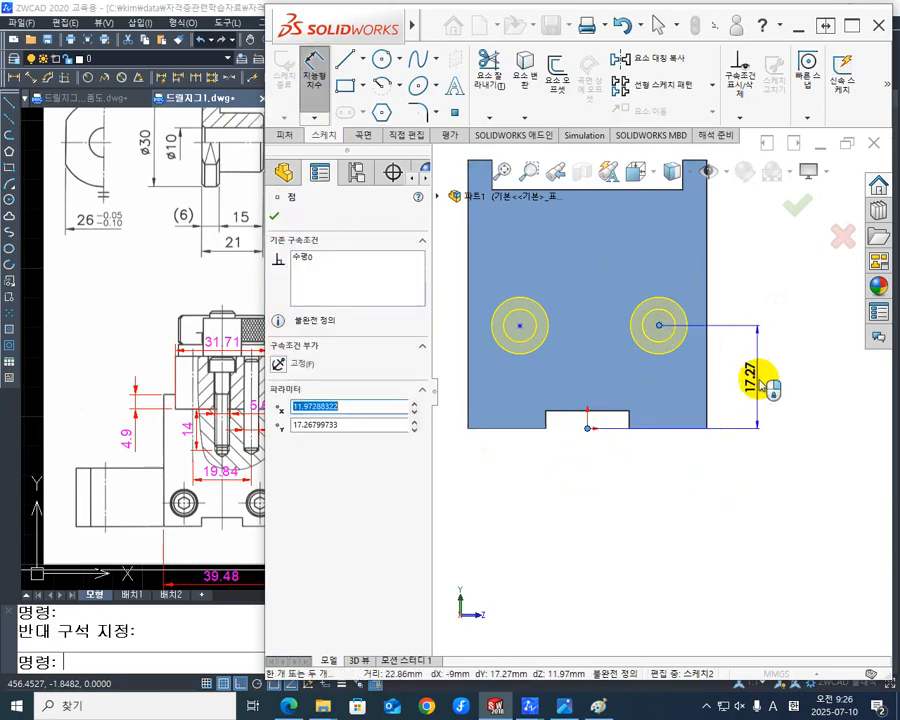
{"action": "left_click", "coordinate": [762, 386]}
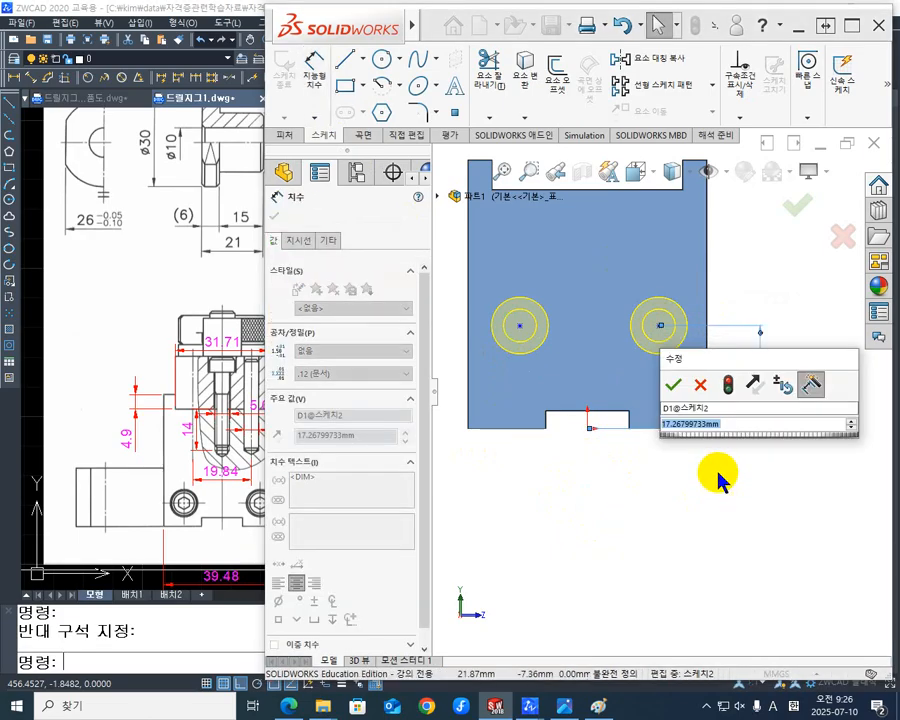
{"action": "type", "text": "8"}
{"action": "key", "text": "Return"}
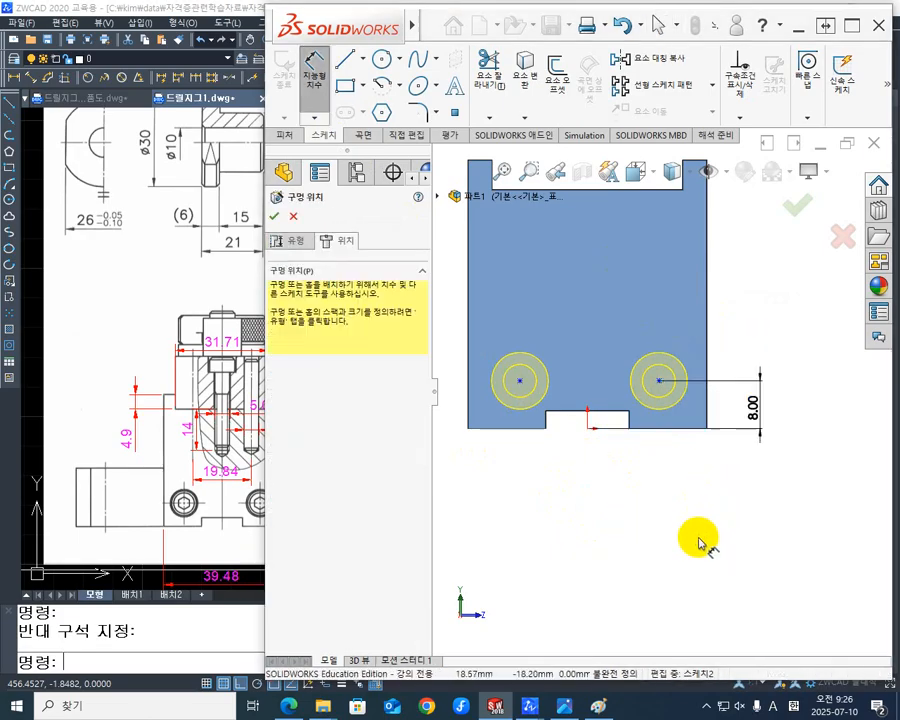
- Dimension the spacing between the two hole centers as 26 mm
{"action": "left_click", "coordinate": [658, 381]}
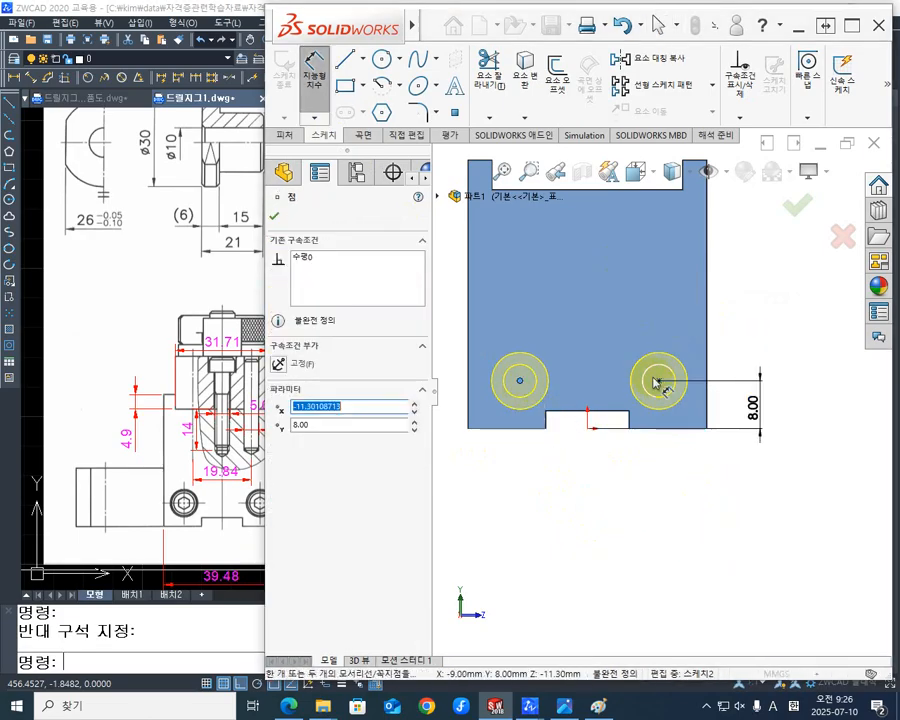
{"action": "left_click", "coordinate": [514, 296]}
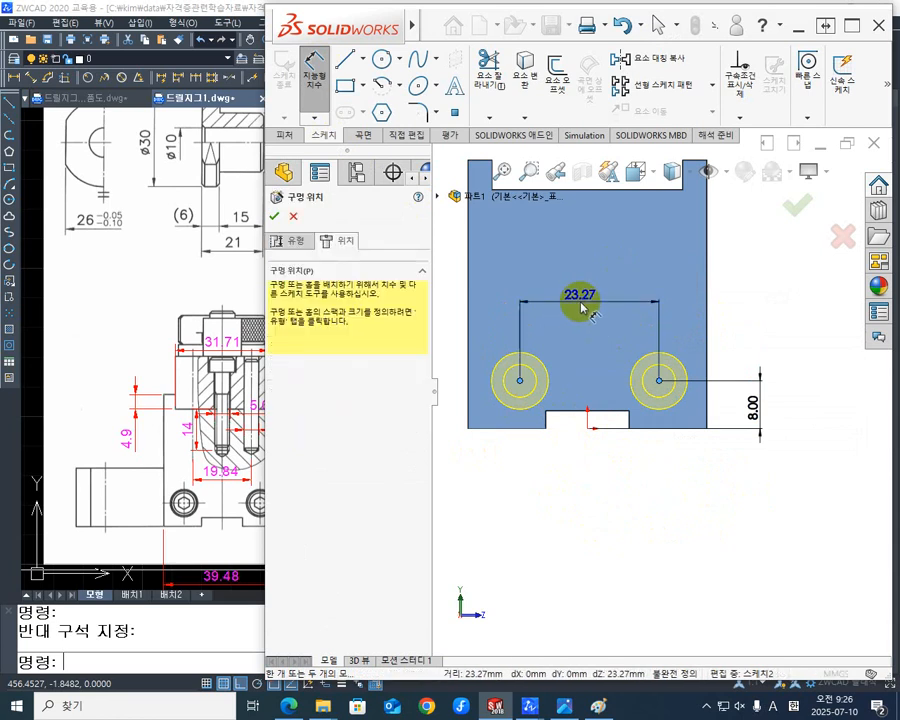
{"action": "type", "text": "26"}
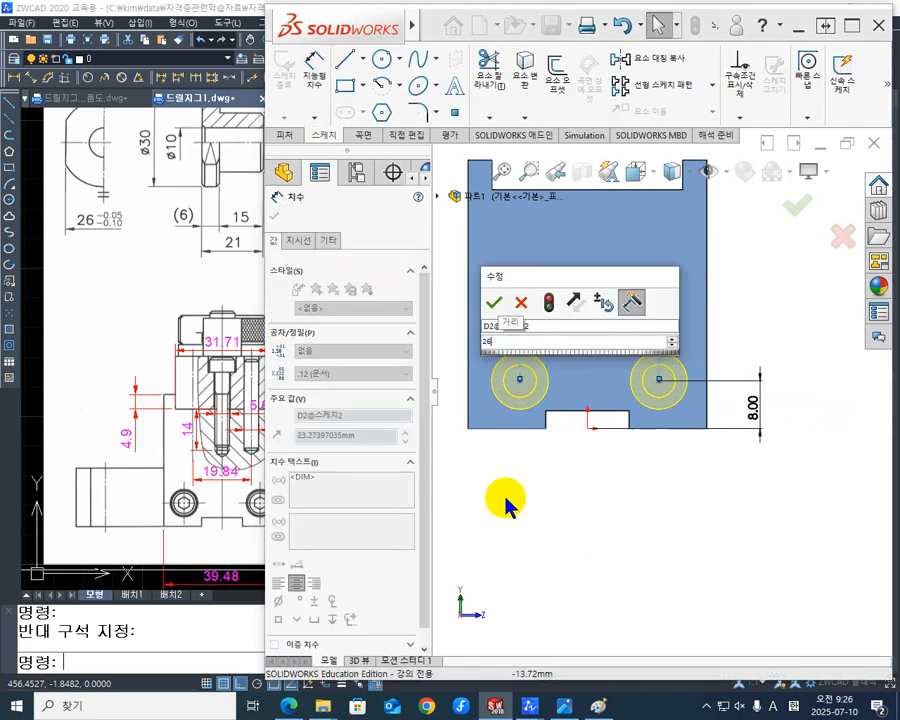
{"action": "key", "text": "Return"}
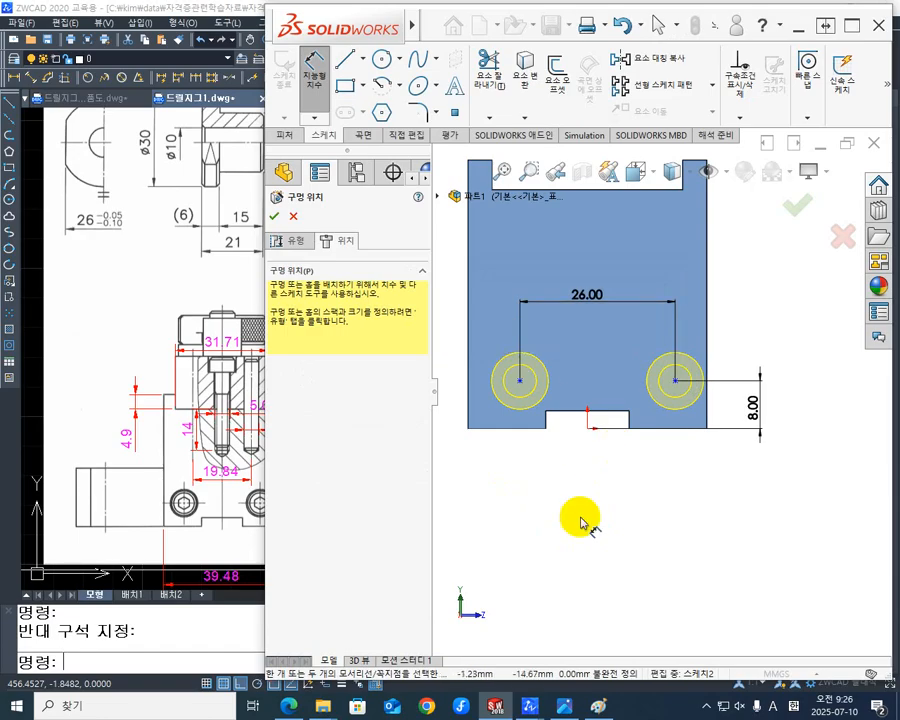
- Dimension the horizontal distance from the origin to the hole center on the negative Z side as 13 mm
{"action": "left_click", "coordinate": [522, 381]}
{"action": "left_click", "coordinate": [553, 341]}
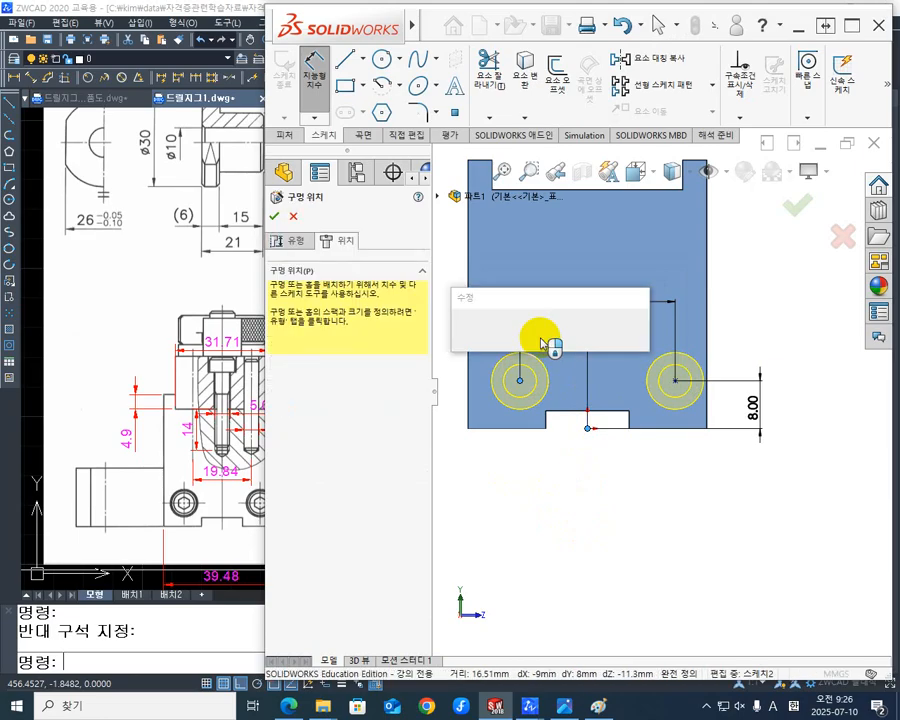
{"action": "type", "text": "13"}
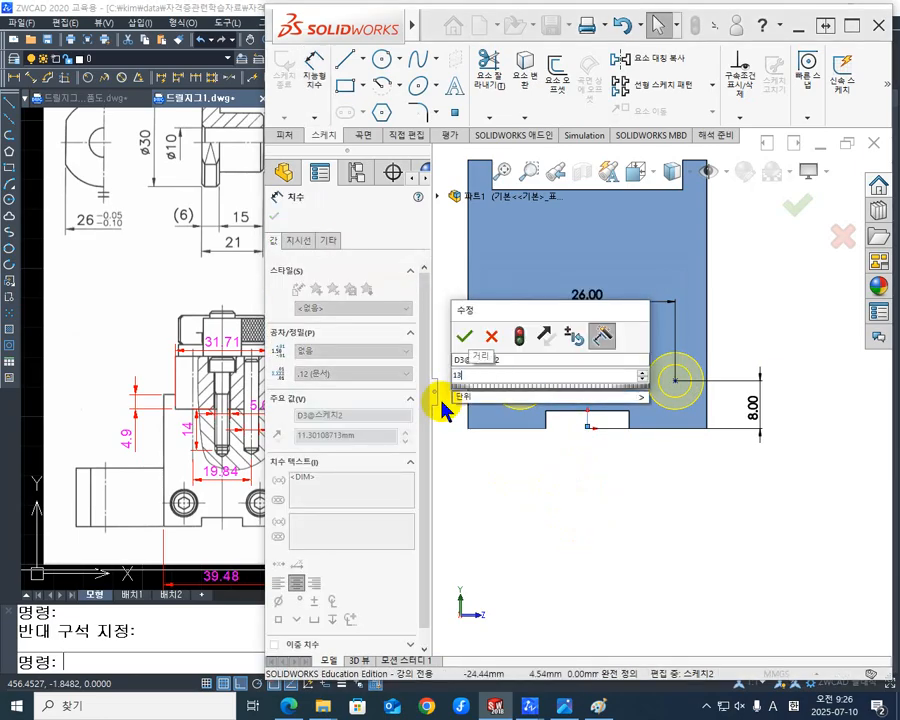
{"action": "key", "text": "Return"}
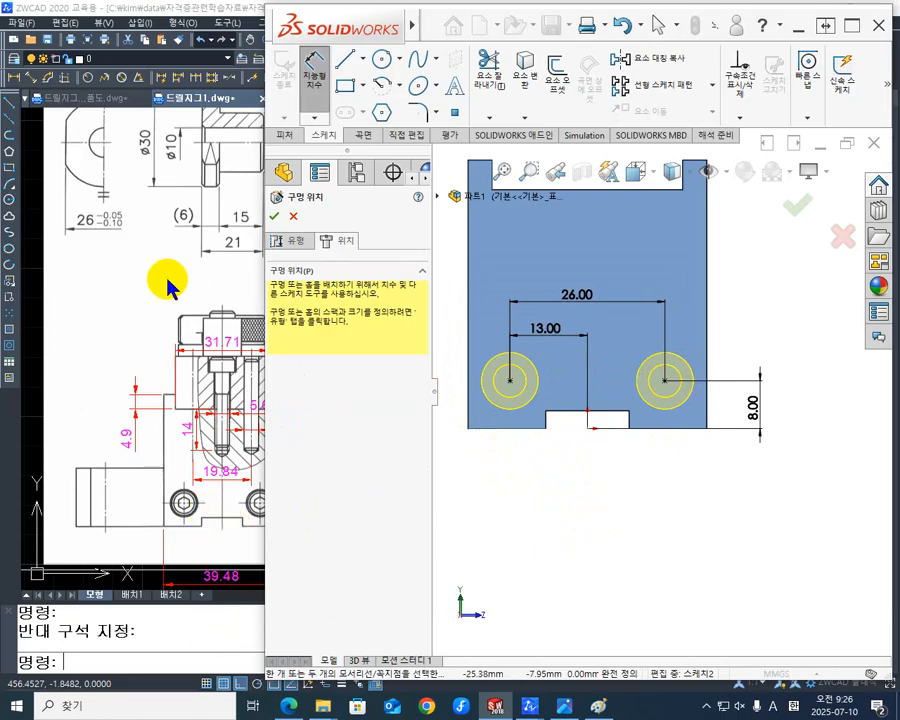
- Check the M5 hole spacing and edge distance in the ZWCAD parts drawing, and return to SOLIDWORKS to finish the two counterbored holes
{"action": "left_click", "coordinate": [78, 107]}
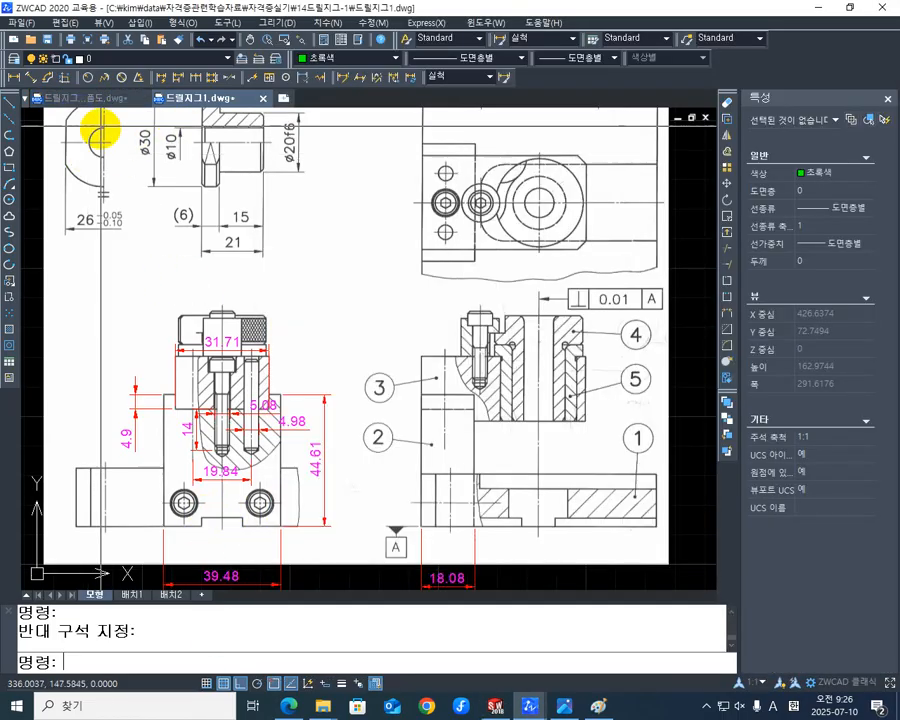
{"action": "left_click", "coordinate": [113, 107]}
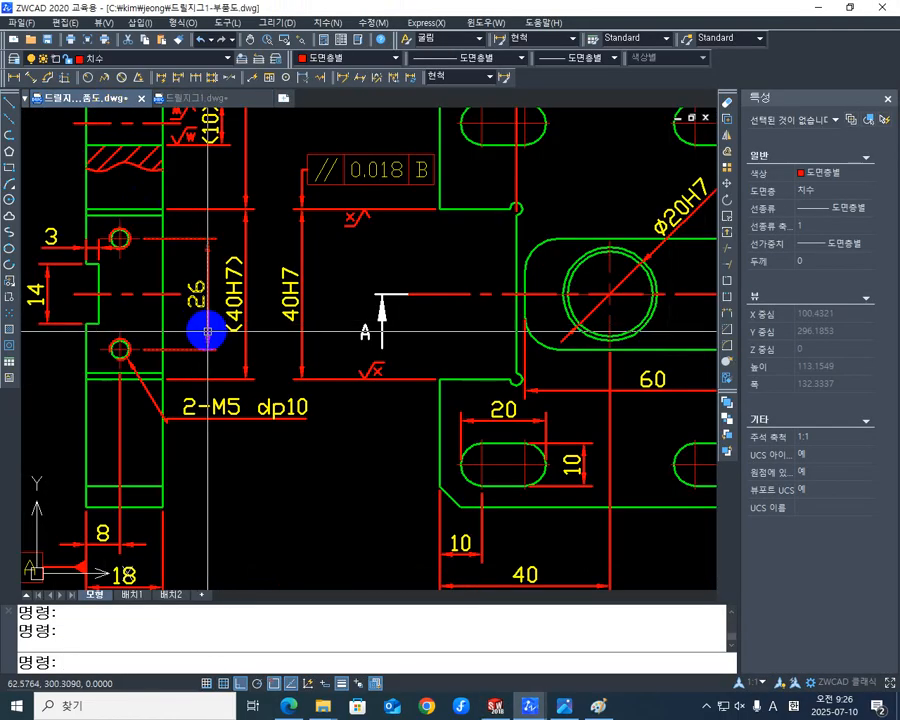
{"action": "scroll", "coordinate": [254, 344], "scroll_direction": "up", "scroll_amount": 3}
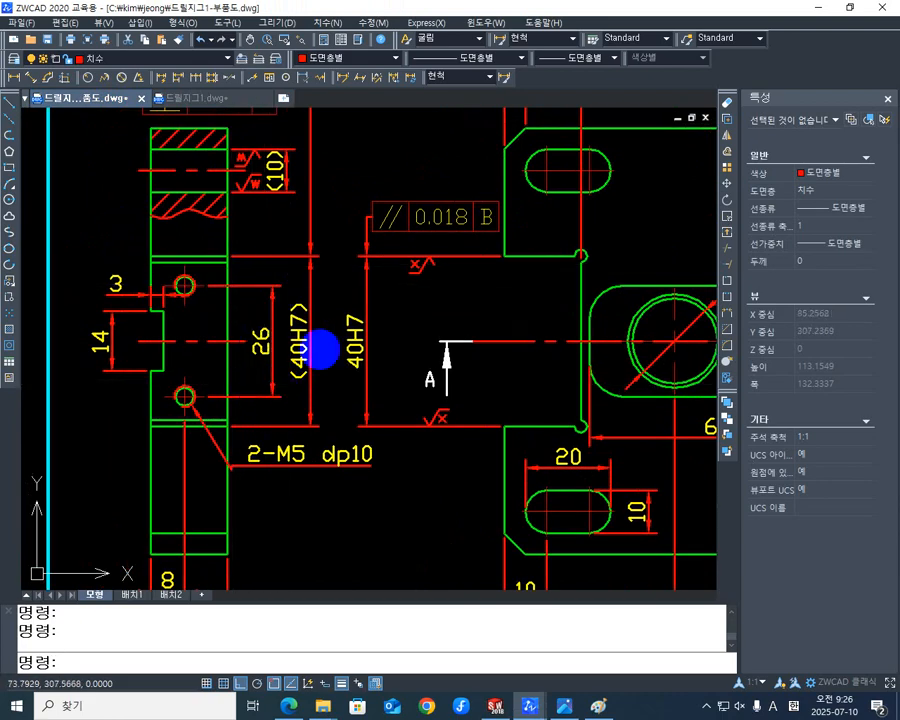
{"action": "middle_click_drag", "start_coordinate": [239, 368], "coordinate": [226, 296]}
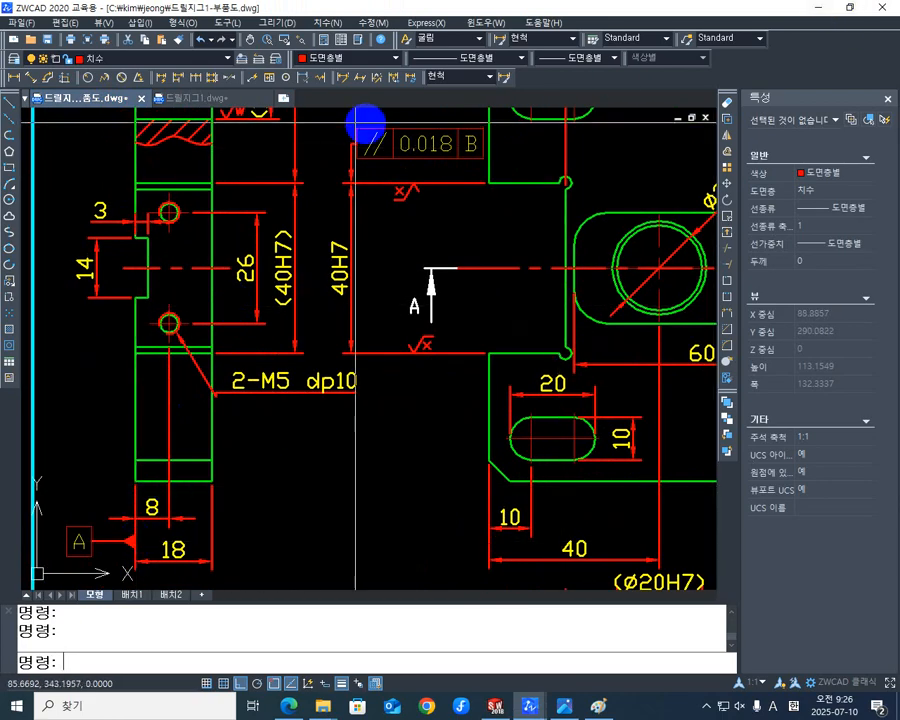
{"action": "left_click", "coordinate": [194, 99]}
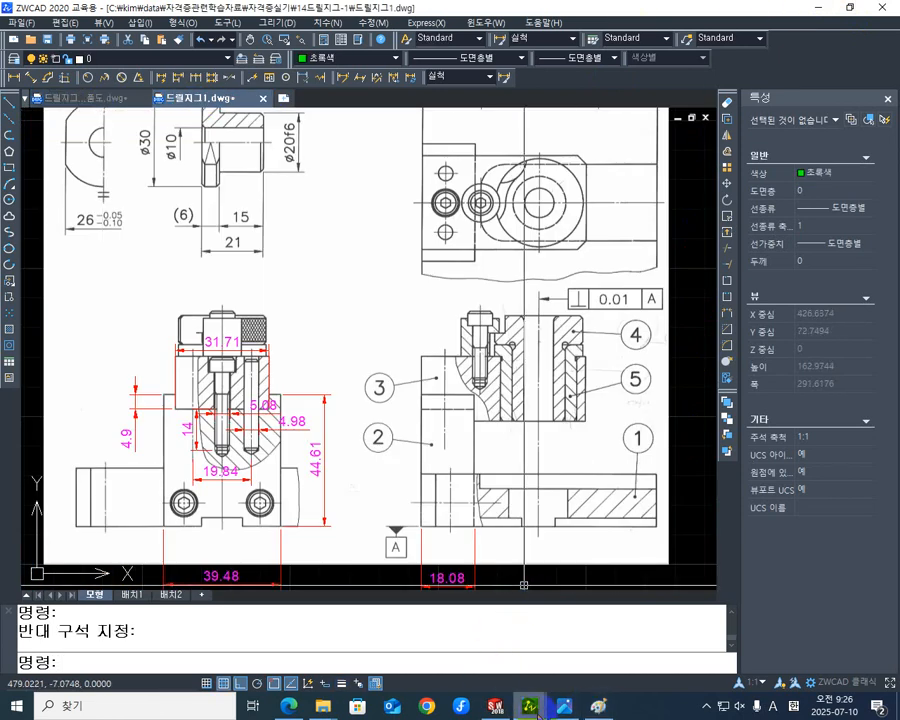
{"action": "left_click", "coordinate": [496, 708]}
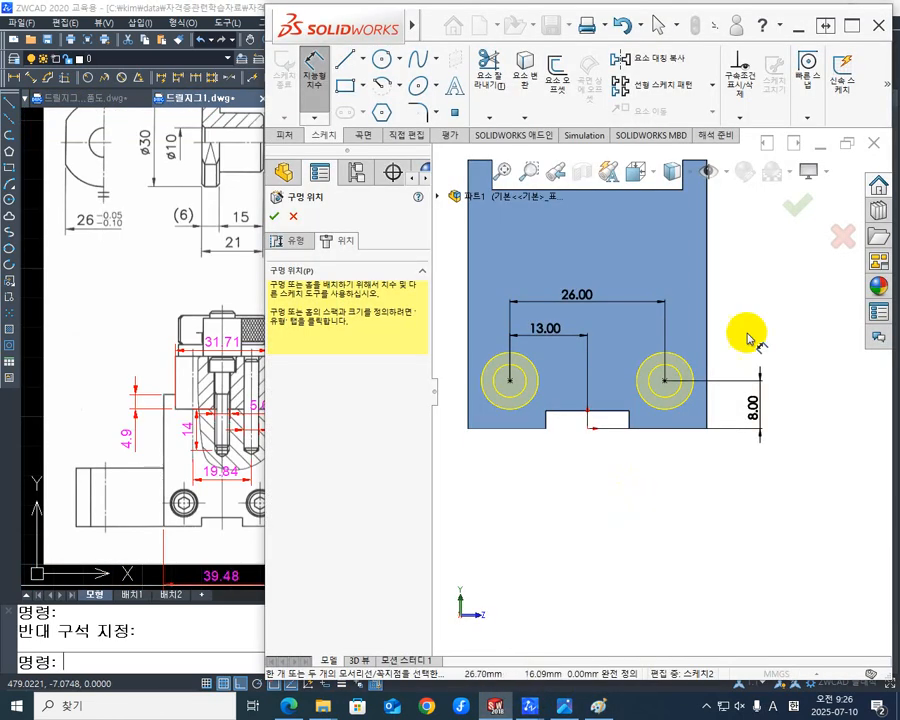
{"action": "left_click", "coordinate": [796, 215]}
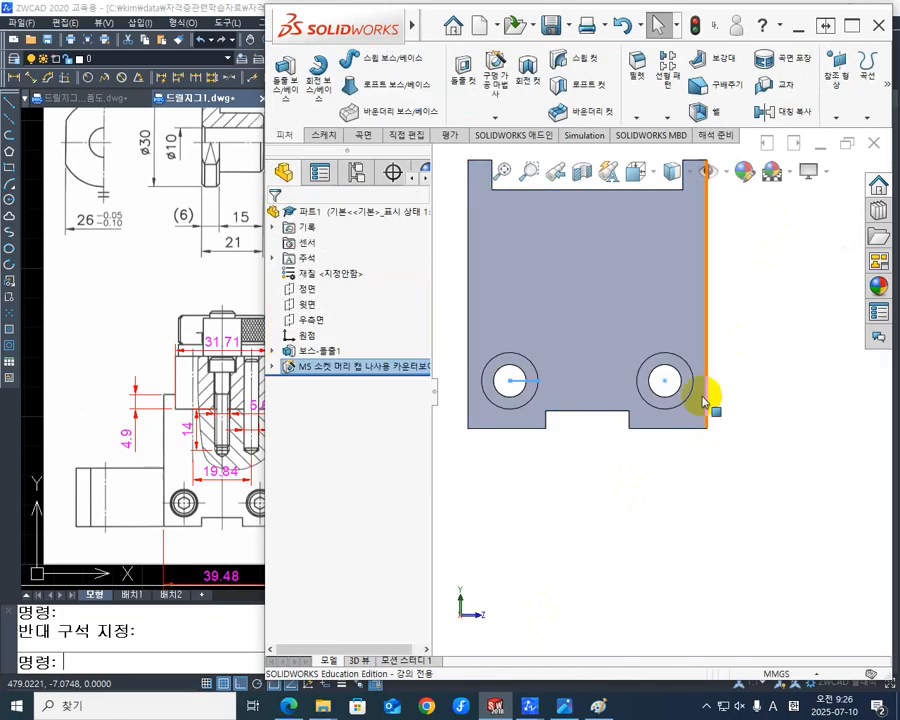
- Inspect the two M5 counterbored through holes and the top step of the block from several angles
{"action": "middle_click_drag", "start_coordinate": [705, 402], "coordinate": [660, 488]}
{"action": "left_click", "coordinate": [603, 514]}
{"action": "scroll", "coordinate": [661, 418], "scroll_direction": "down", "scroll_amount": 4}
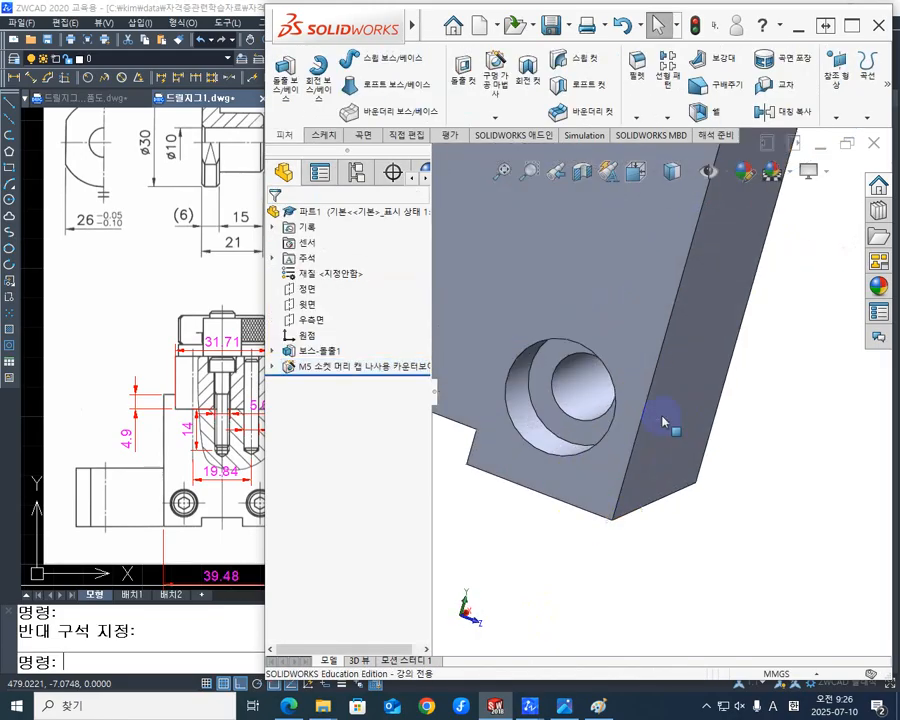
{"action": "scroll", "coordinate": [661, 420], "scroll_direction": "up", "scroll_amount": 6}
{"action": "middle_click_drag", "start_coordinate": [660, 422], "coordinate": [630, 435]}
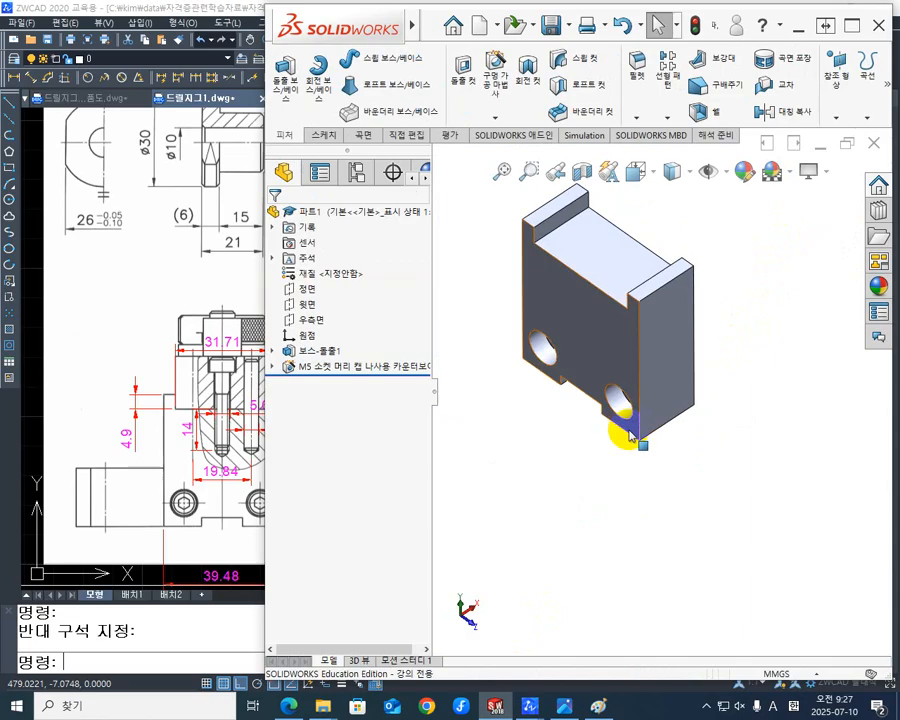
{"action": "scroll", "coordinate": [561, 438], "scroll_direction": "down", "scroll_amount": 1}
{"action": "scroll", "coordinate": [561, 438], "scroll_direction": "up", "scroll_amount": 1}
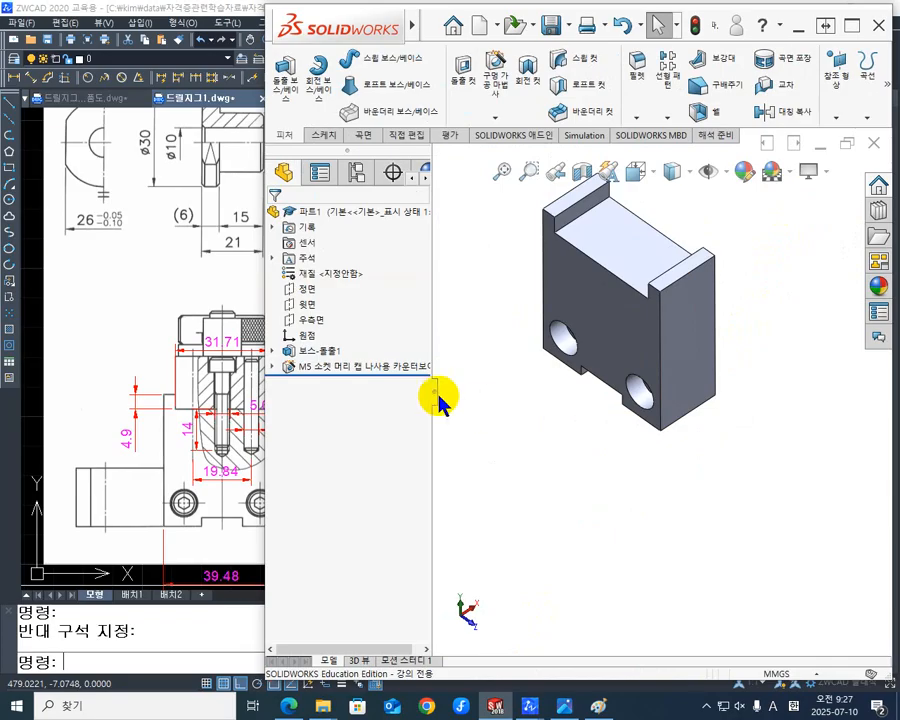
{"action": "middle_click_drag", "start_coordinate": [600, 478], "coordinate": [667, 322]}
{"action": "scroll", "coordinate": [698, 316], "scroll_direction": "up", "scroll_amount": 1}
{"action": "scroll", "coordinate": [675, 320], "scroll_direction": "up", "scroll_amount": 2}
{"action": "scroll", "coordinate": [650, 320], "scroll_direction": "down", "scroll_amount": 3}
{"action": "scroll", "coordinate": [625, 423], "scroll_direction": "down", "scroll_amount": 2}
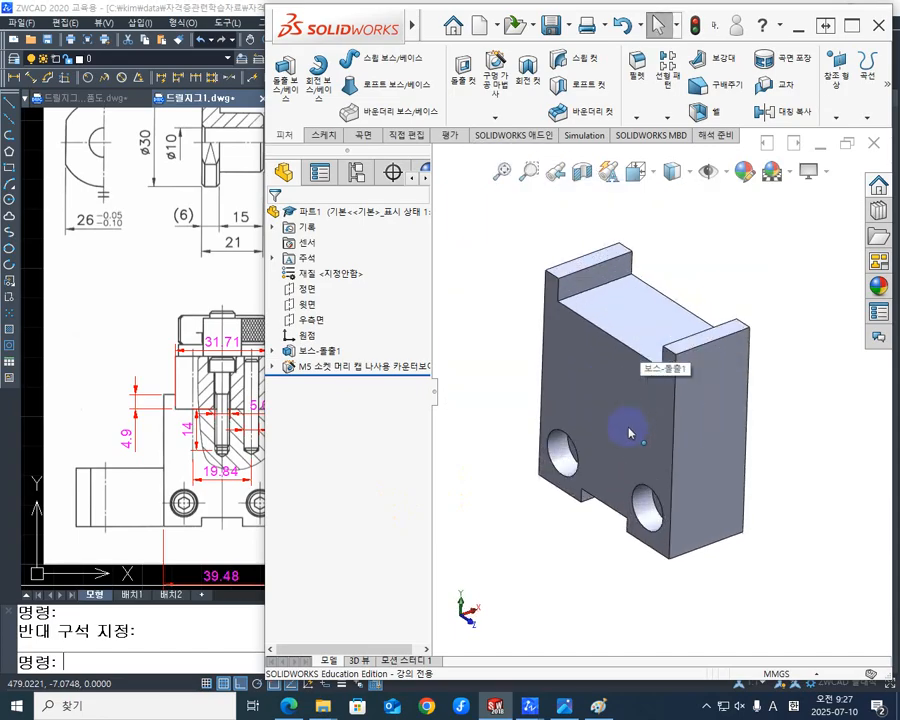
{"action": "mouse_move", "coordinate": [626, 424]}
{"action": "middle_mouse_down"}
{"action": "mouse_move", "coordinate": [654, 370]}
{"action": "mouse_move", "coordinate": [626, 414]}
{"action": "middle_mouse_up"}
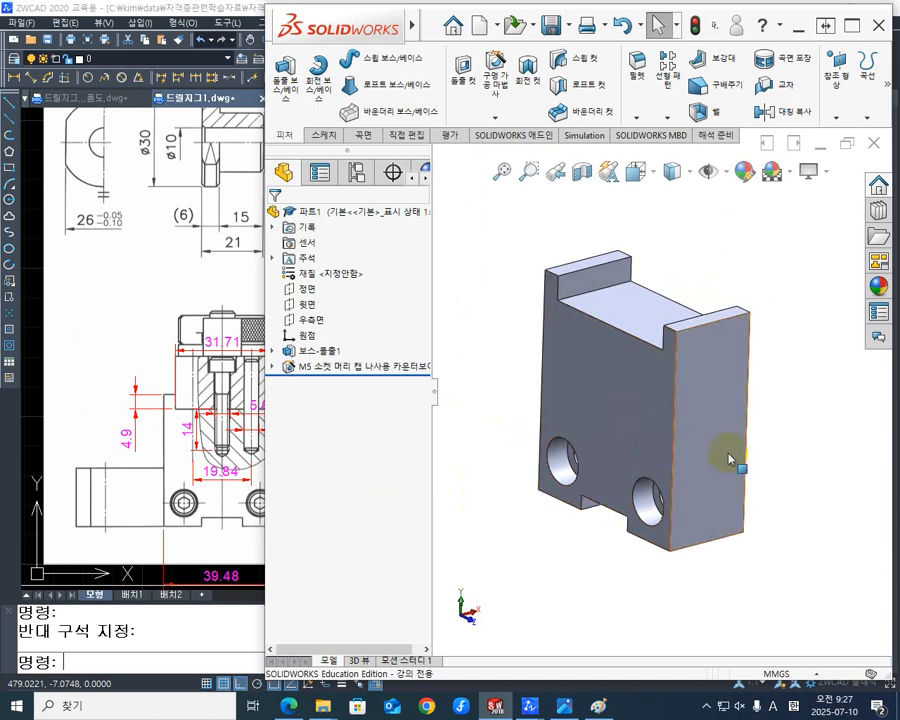
{"action": "middle_click_drag", "start_coordinate": [743, 446], "coordinate": [733, 451]}
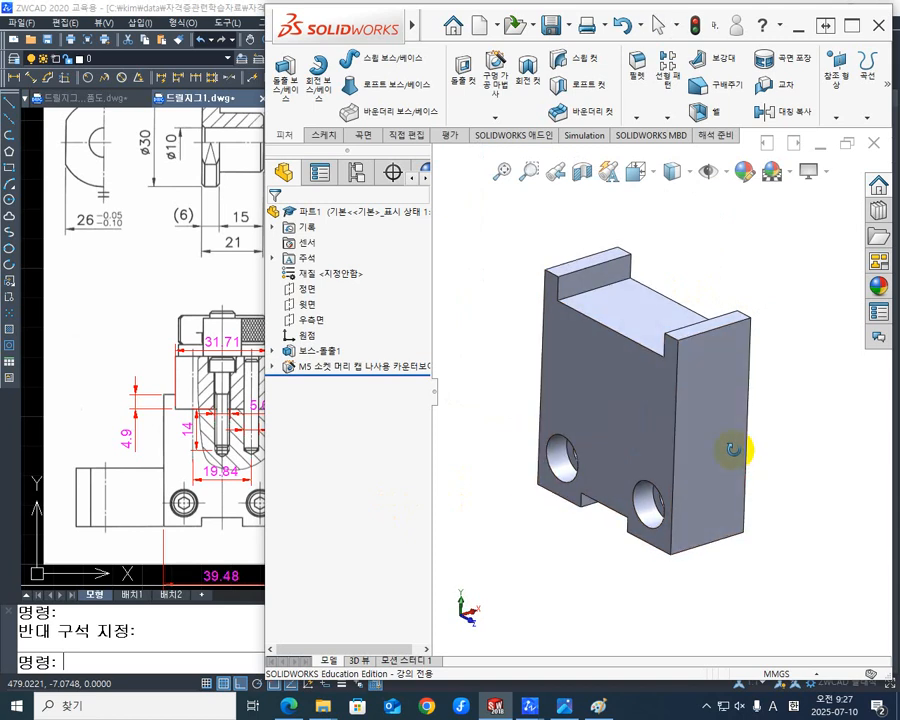
- Switch to ZWCAD and examine the bolt and pin hole dimensions in the assembly drawing's section of parts 2 and 3
{"action": "left_click", "coordinate": [110, 380]}
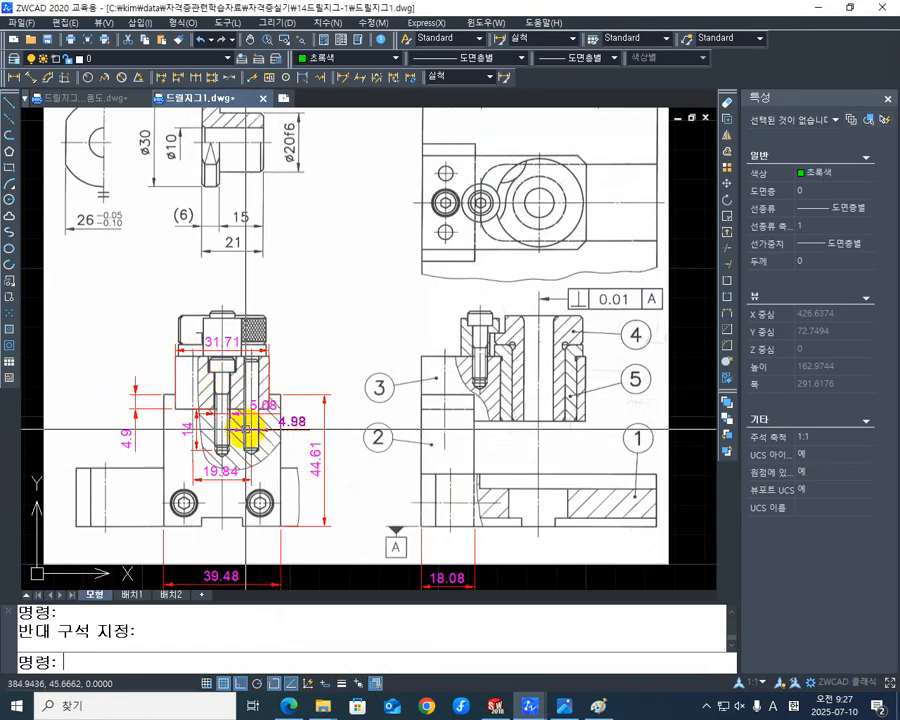
{"action": "scroll", "coordinate": [245, 428], "scroll_direction": "up", "scroll_amount": 3}
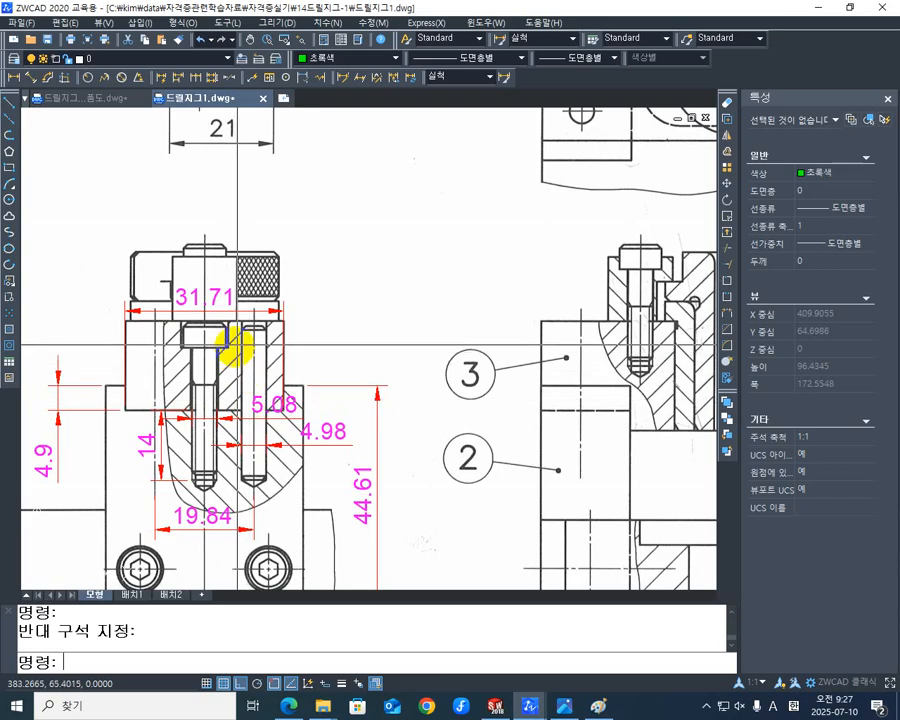
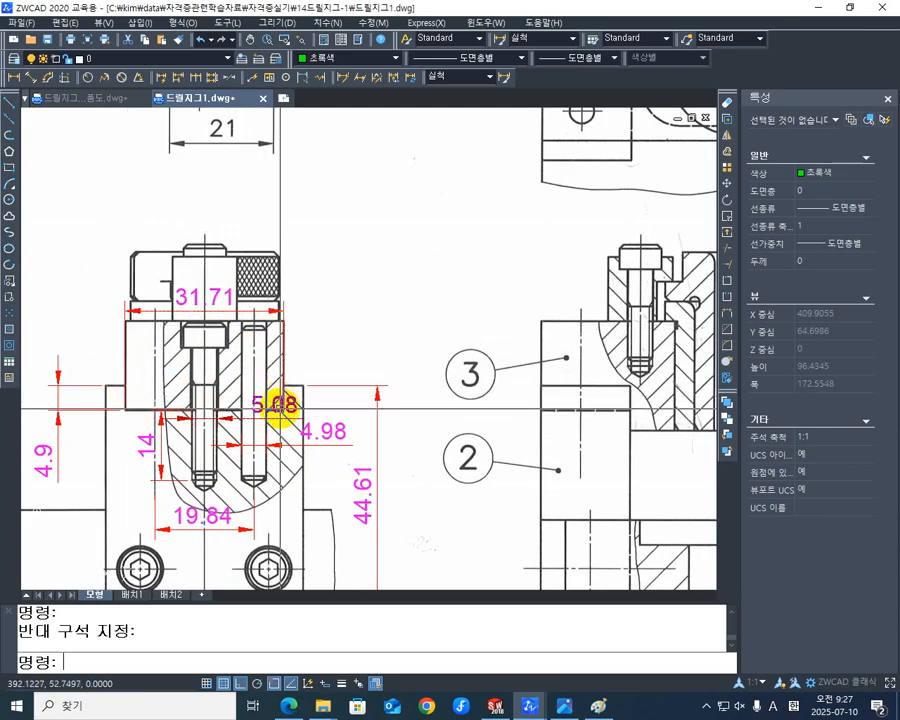
- Compare the bolt and pin hole section in the ZWCAD assembly drawing with the block's stepped top in SOLIDWORKS
{"action": "scroll", "coordinate": [112, 405], "scroll_direction": "up", "scroll_amount": 2}
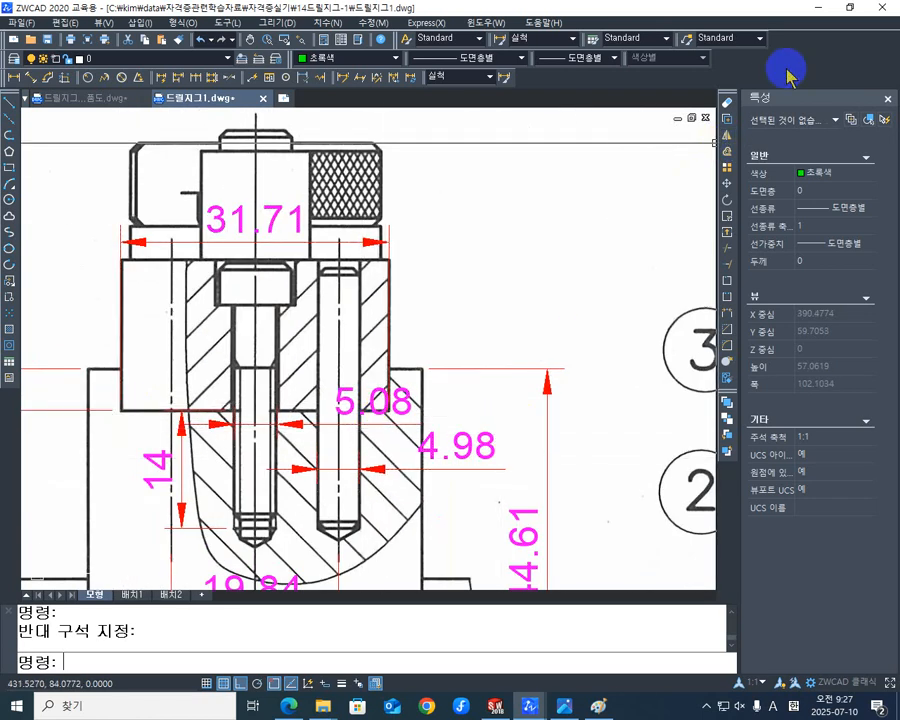
{"action": "left_click", "coordinate": [816, 8]}
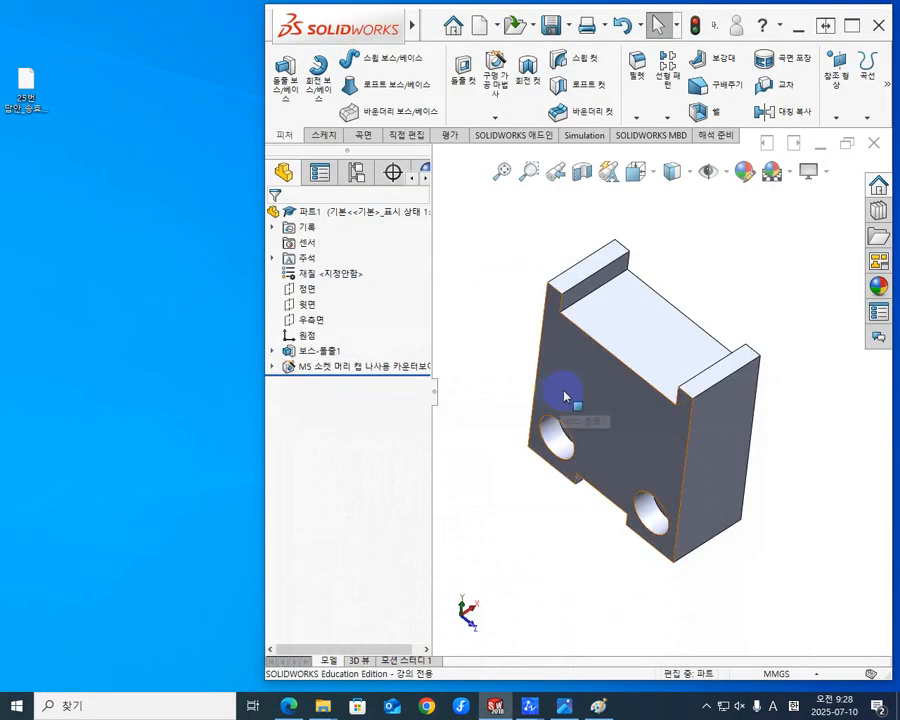
{"action": "middle_click_drag", "start_coordinate": [564, 392], "coordinate": [605, 425]}
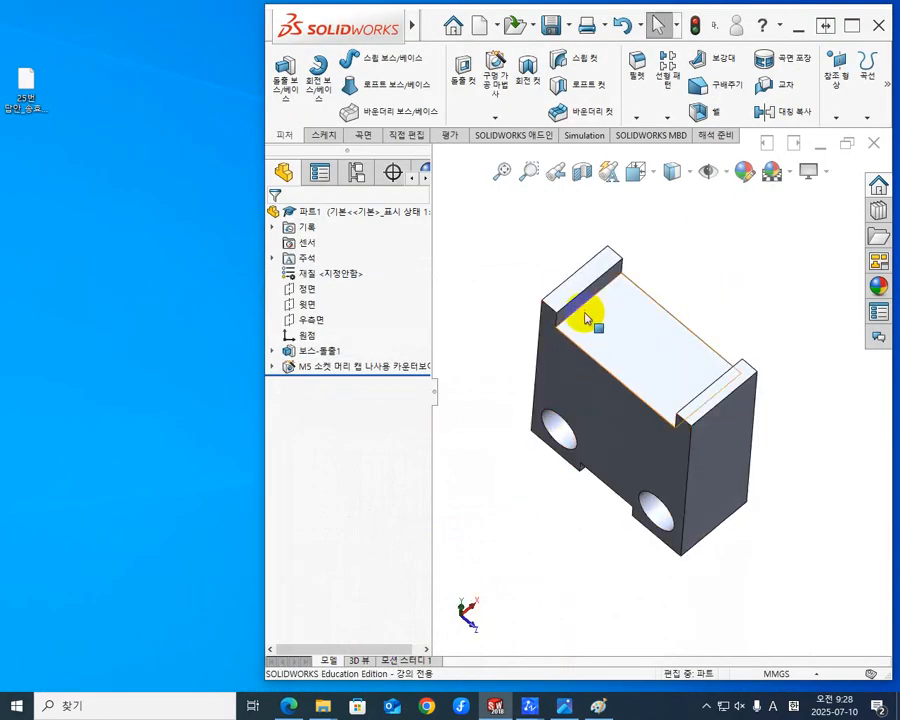
{"action": "scroll", "coordinate": [588, 350], "scroll_direction": "up", "scroll_amount": 3}
{"action": "scroll", "coordinate": [627, 370], "scroll_direction": "down", "scroll_amount": 6}
{"action": "mouse_move", "coordinate": [686, 394]}
{"action": "middle_mouse_down"}
{"action": "mouse_move", "coordinate": [722, 320]}
{"action": "mouse_move", "coordinate": [683, 372]}
{"action": "middle_mouse_up"}
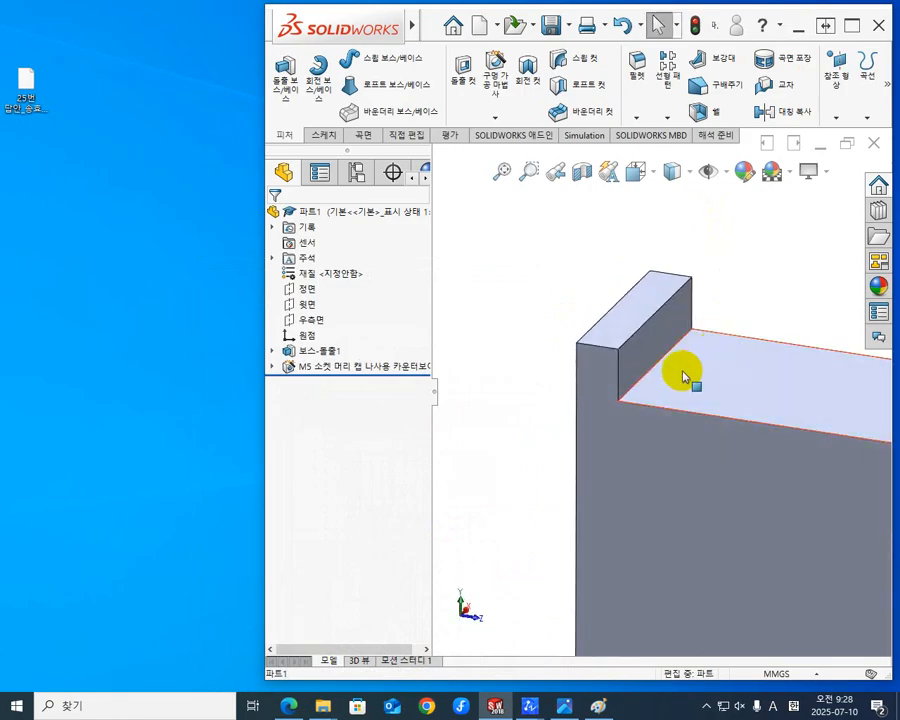
- Examine the outlined boundaries of parts 2 and 3 in Paint's 드릴지그1-경계.png and their hole section in ZWCAD's 드릴지그1.dwg
{"action": "left_click", "coordinate": [599, 706]}
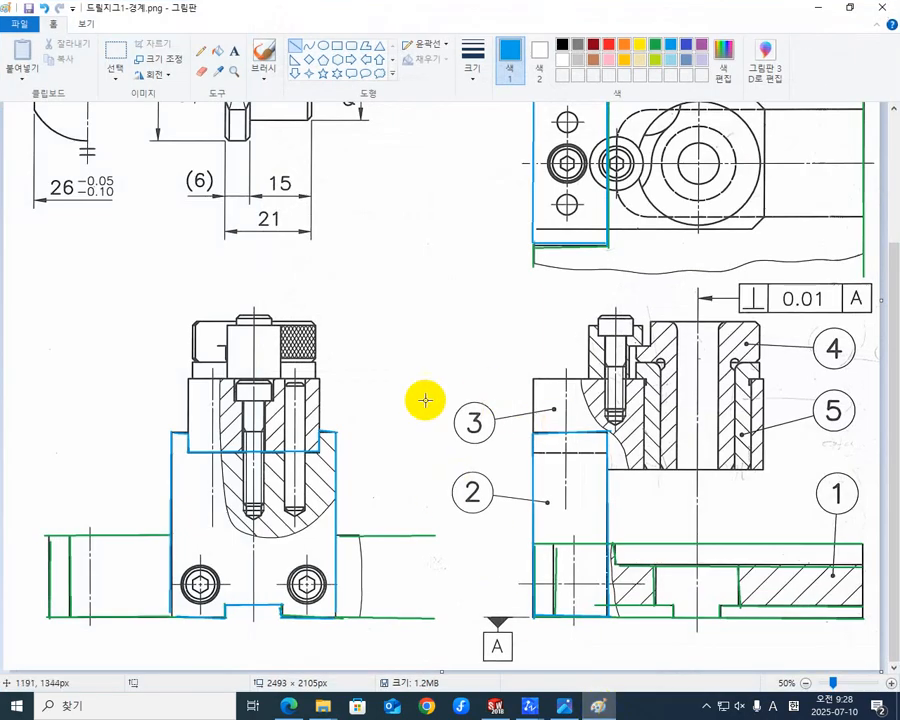
{"action": "scroll", "coordinate": [315, 460], "scroll_direction": "up", "scroll_amount": 3}
{"action": "scroll", "coordinate": [315, 458], "scroll_direction": "down", "scroll_amount": 3}
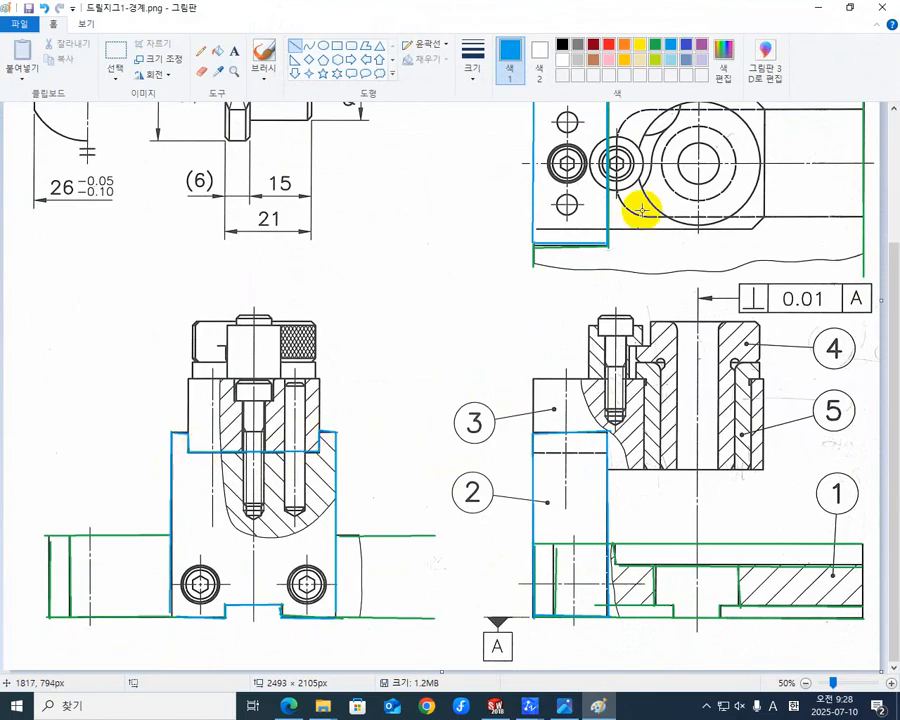
{"action": "left_click", "coordinate": [818, 9]}
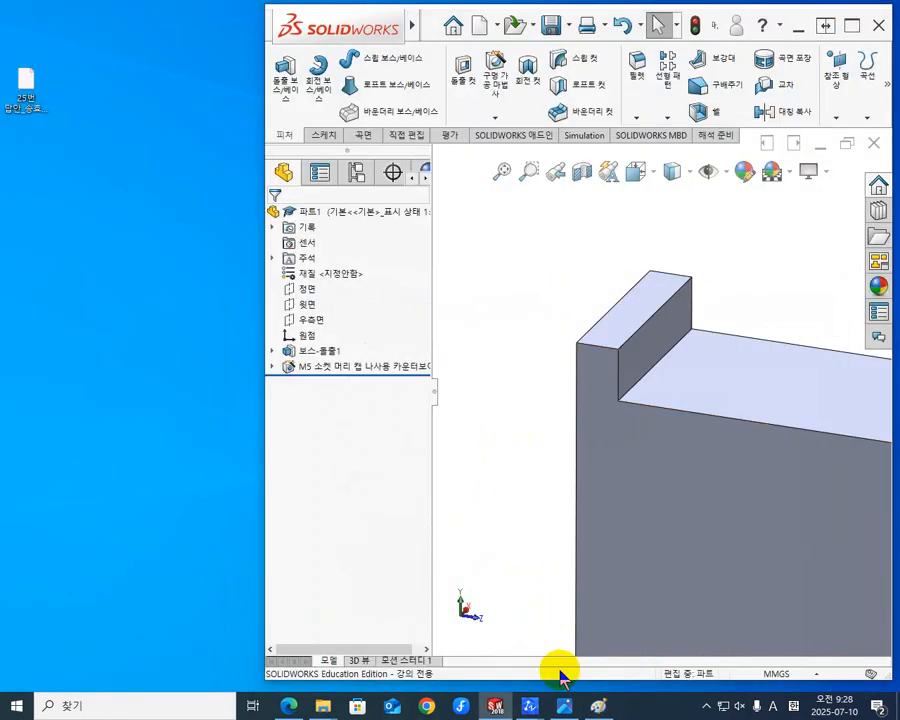
{"action": "mouse_move", "coordinate": [526, 704]}
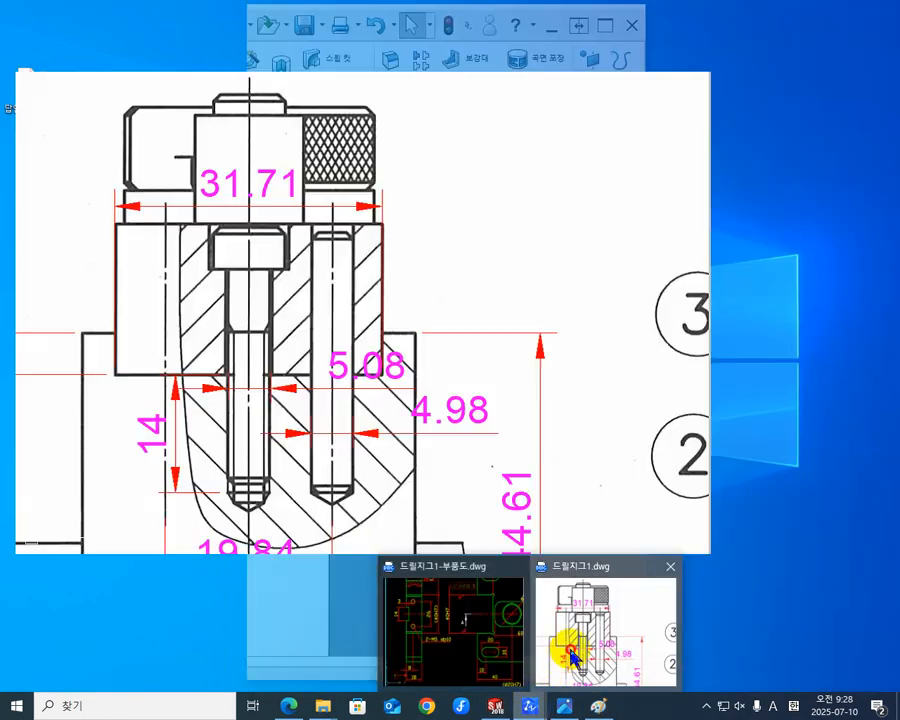
{"action": "left_click", "coordinate": [566, 655]}
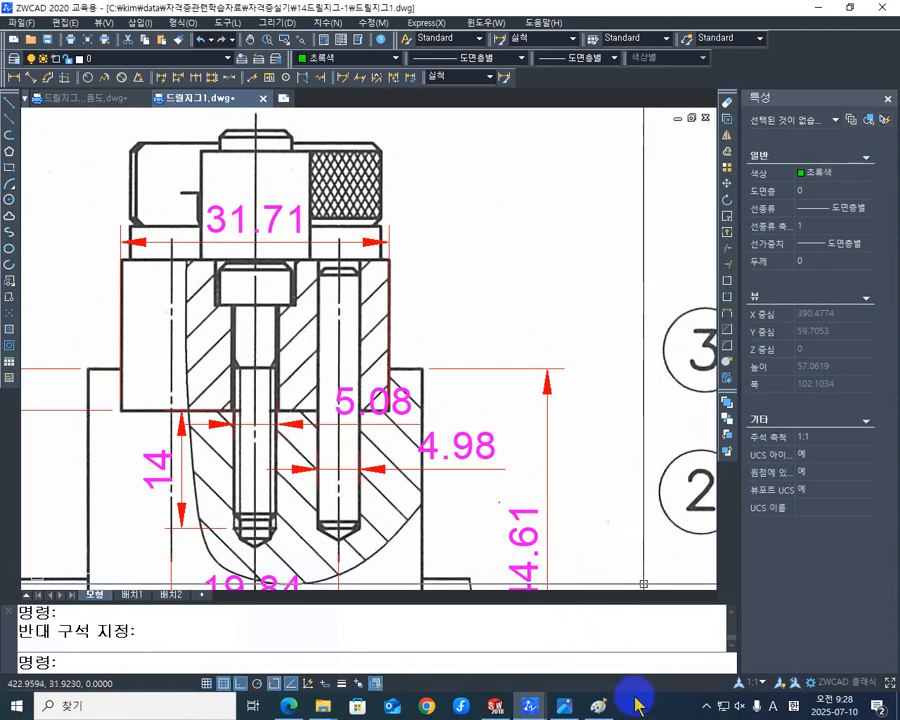
{"action": "mouse_move", "coordinate": [495, 705]}
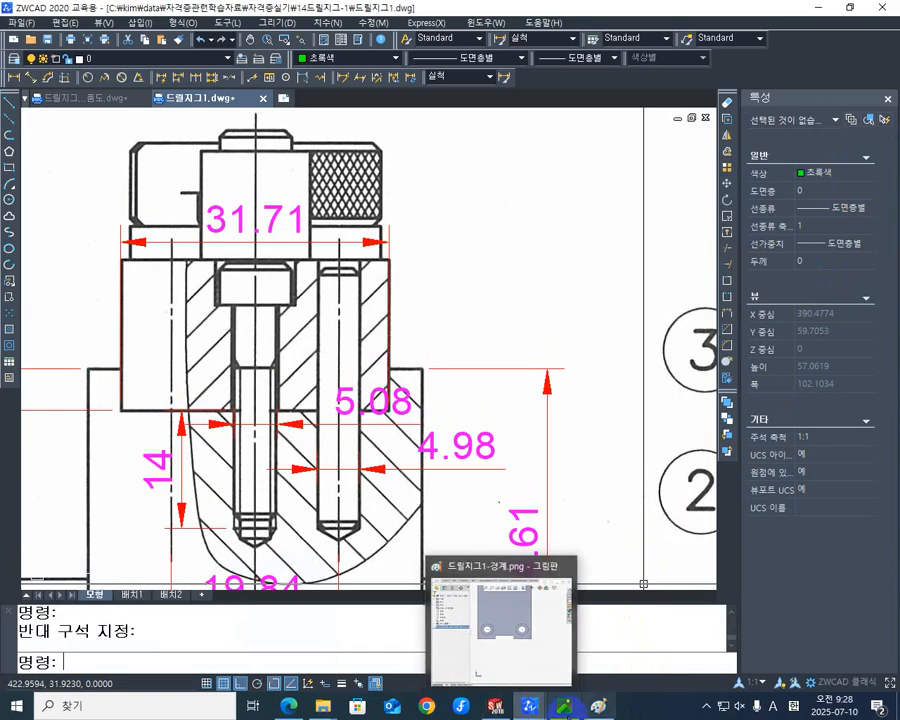
- Switch to SOLIDWORKS and inspect the block's counterbored holes, front face and top recess from several angles
{"action": "left_click", "coordinate": [507, 708]}
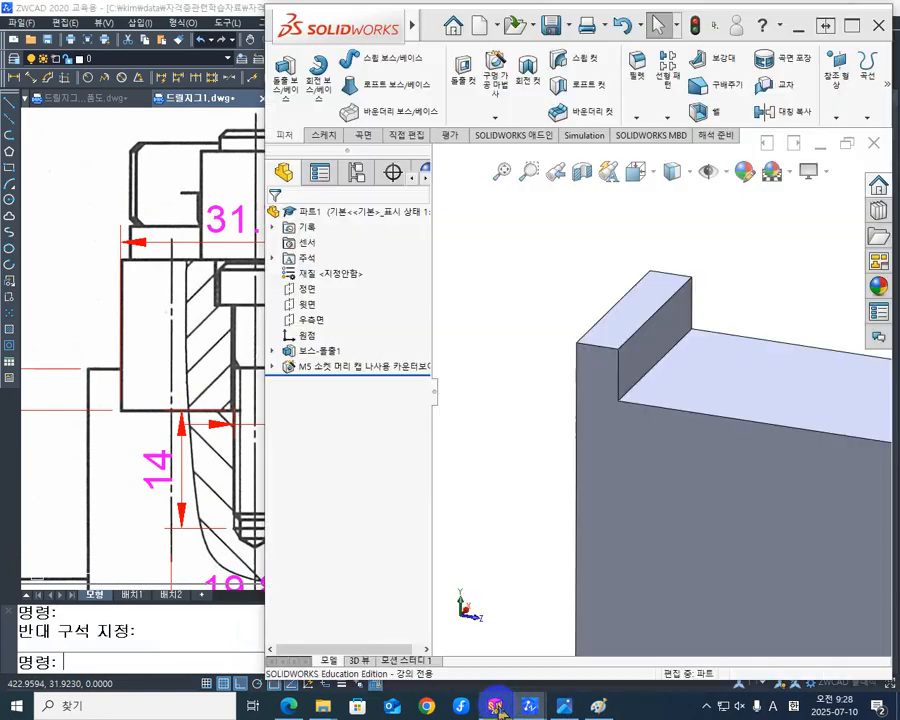
{"action": "scroll", "coordinate": [657, 553], "scroll_direction": "down", "scroll_amount": 3}
{"action": "scroll", "coordinate": [657, 548], "scroll_direction": "up", "scroll_amount": 5}
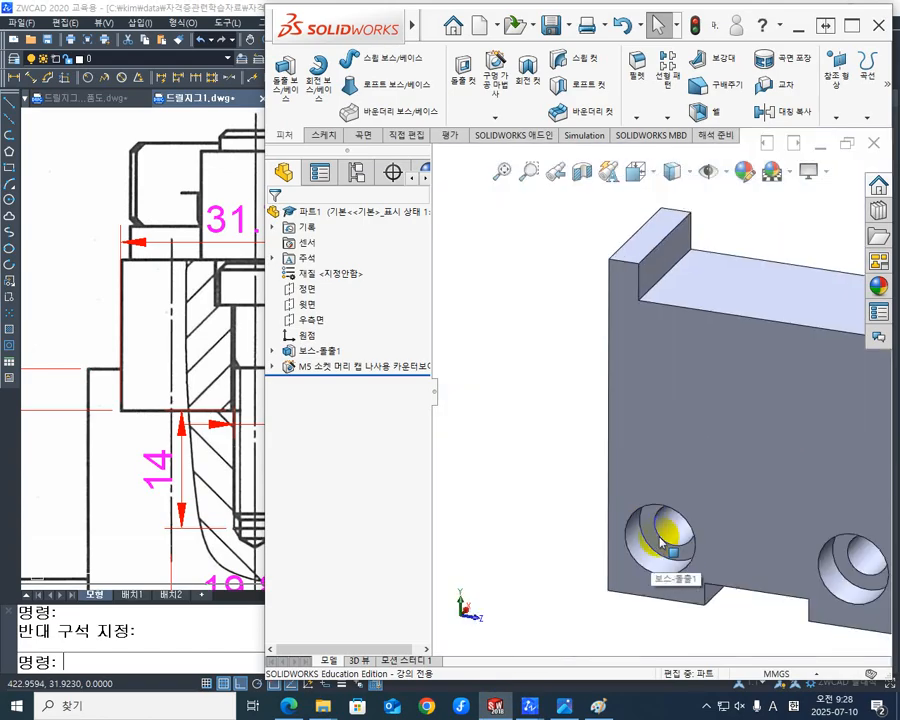
{"action": "key", "text": "Escape"}
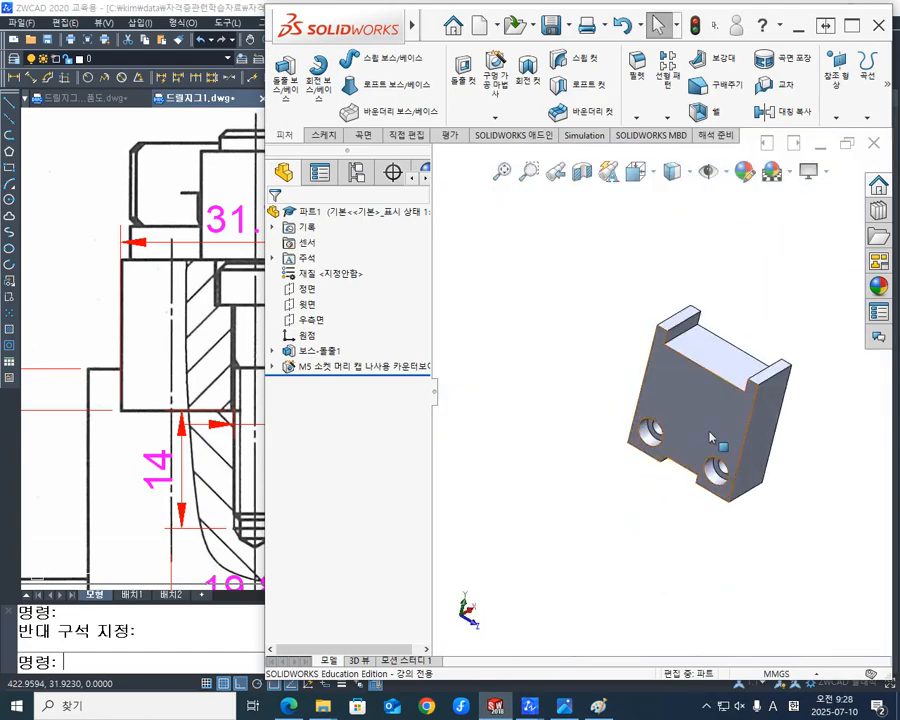
{"action": "scroll", "coordinate": [741, 420], "scroll_direction": "down", "scroll_amount": 2}
{"action": "middle_click_drag", "start_coordinate": [625, 448], "coordinate": [597, 450]}
{"action": "scroll", "coordinate": [600, 440], "scroll_direction": "down", "scroll_amount": 3}
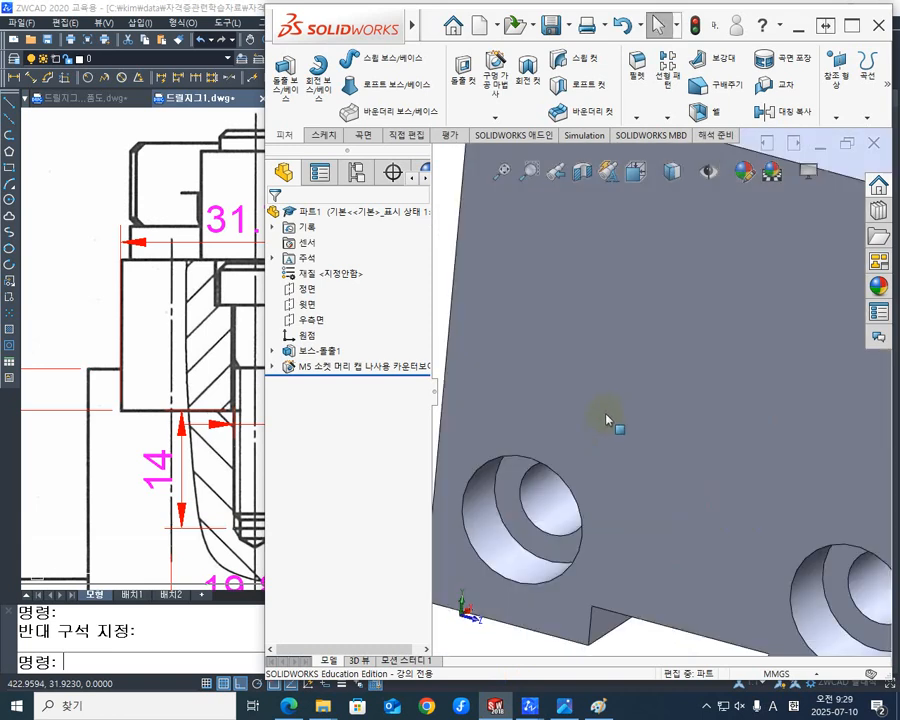
{"action": "scroll", "coordinate": [612, 440], "scroll_direction": "up", "scroll_amount": 5}
{"action": "middle_click_drag", "start_coordinate": [685, 444], "coordinate": [703, 441]}
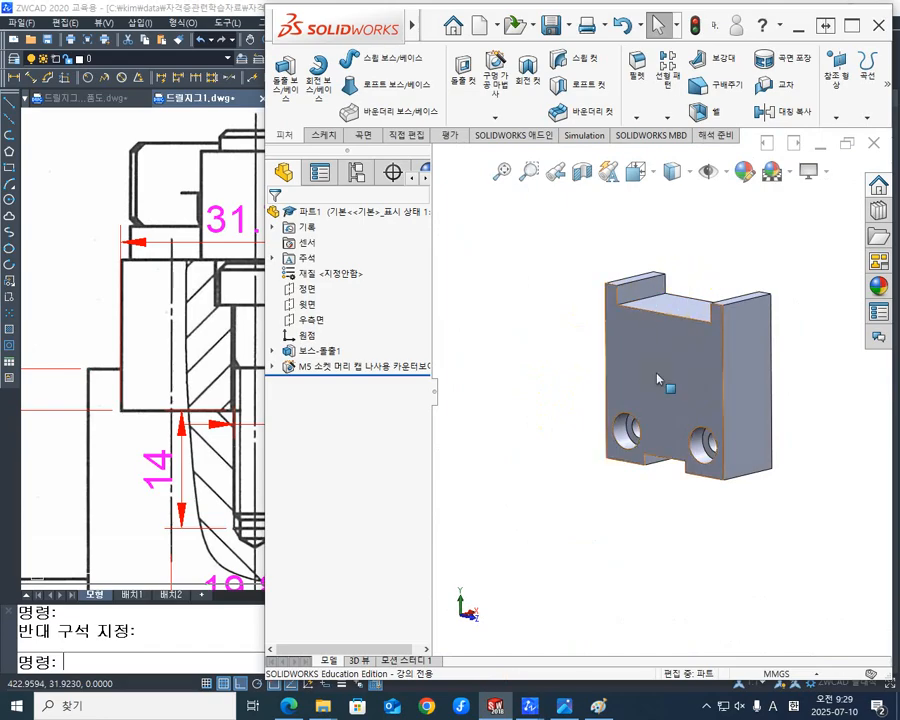
{"action": "middle_click_drag", "start_coordinate": [679, 344], "coordinate": [770, 322]}
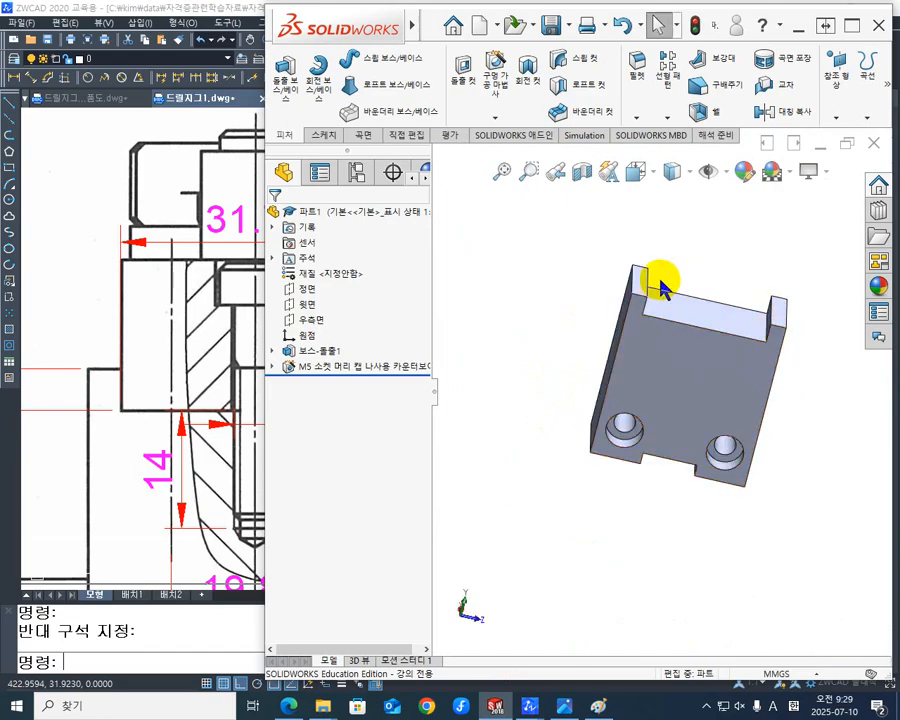
{"action": "middle_click_drag", "start_coordinate": [660, 287], "coordinate": [640, 290]}
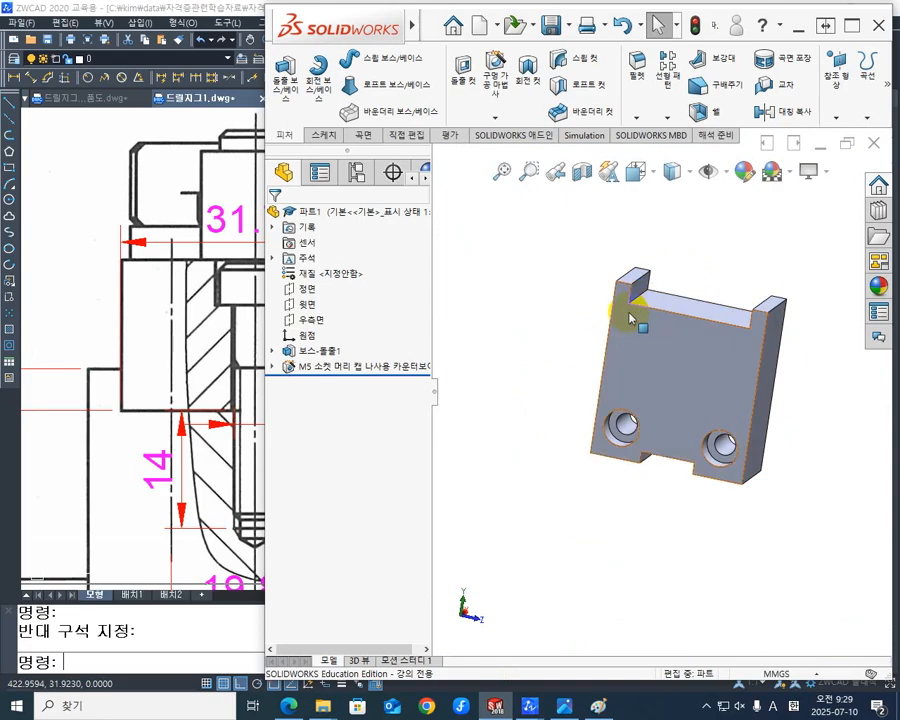
{"action": "scroll", "coordinate": [645, 302], "scroll_direction": "down", "scroll_amount": 3}
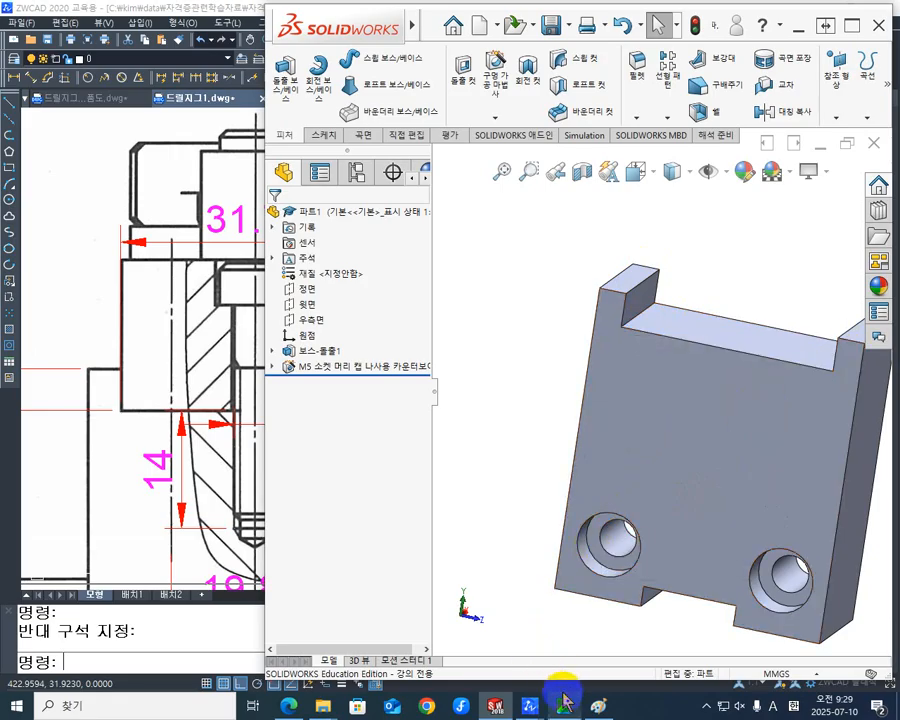
- Examine the base plate's 40H7 slot, its corner reliefs and the tolerances around it in the ZWCAD drawing 드릴지그1-부품도.dwg
{"action": "mouse_move", "coordinate": [530, 706]}
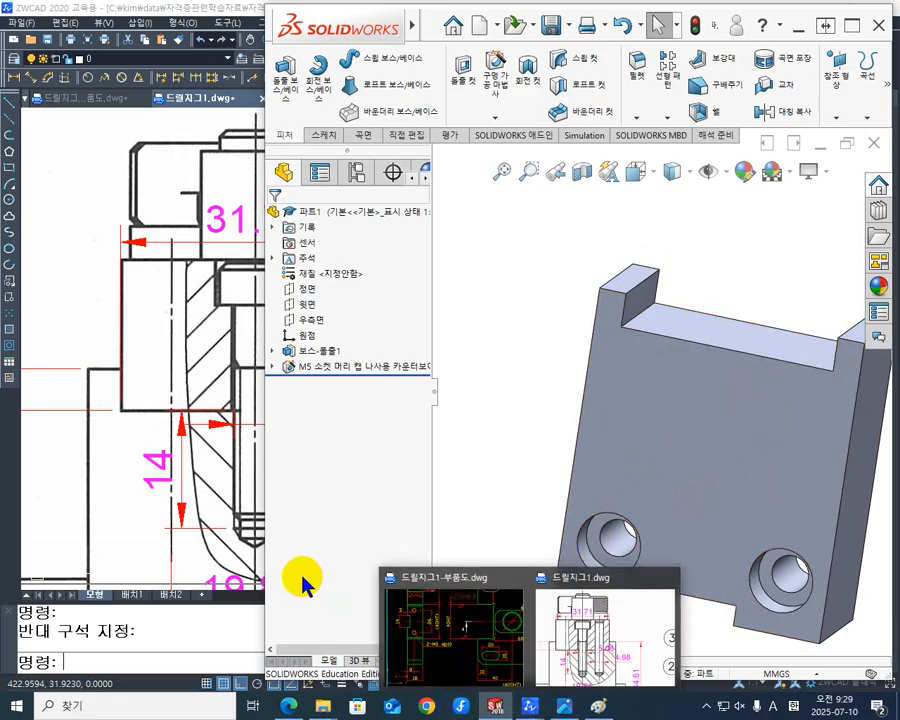
{"action": "mouse_move", "coordinate": [580, 600]}
{"action": "left_click", "coordinate": [484, 646]}
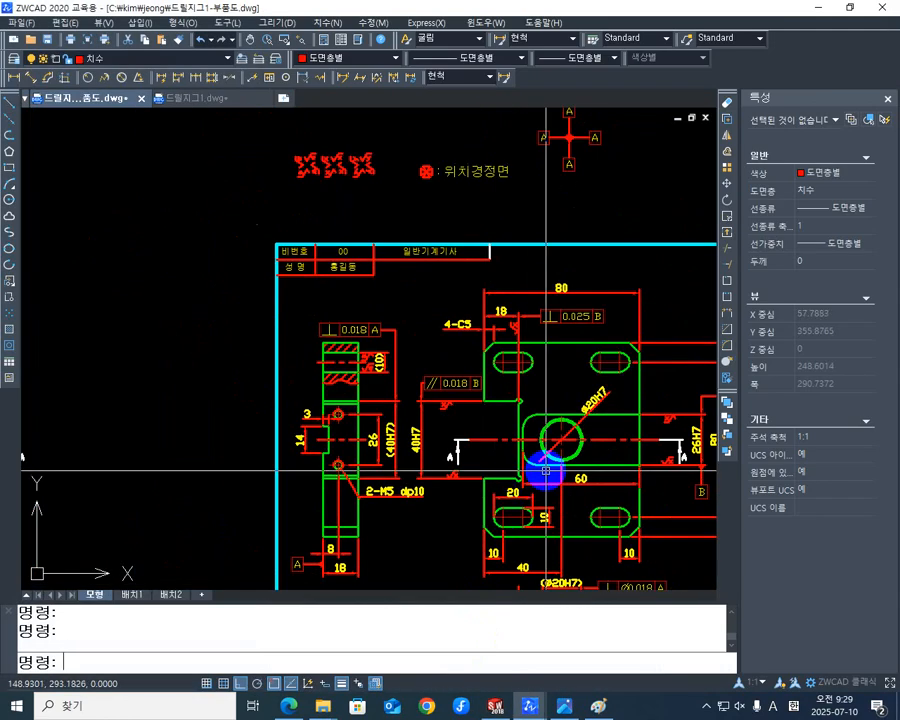
{"action": "middle_click_drag", "start_coordinate": [559, 439], "coordinate": [437, 403]}
{"action": "scroll", "coordinate": [444, 316], "scroll_direction": "up", "scroll_amount": 3}
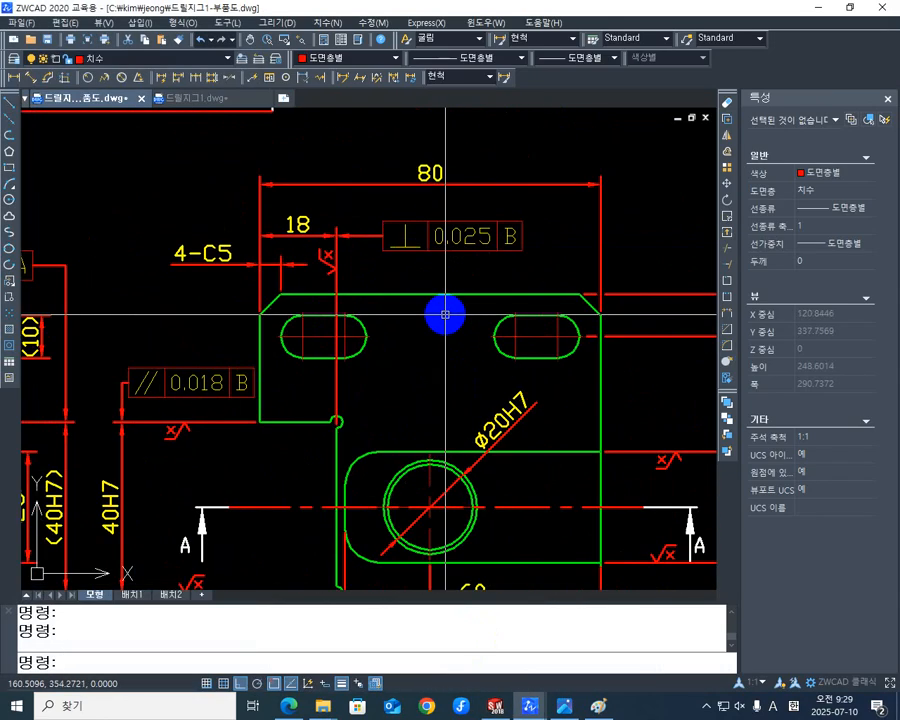
{"action": "mouse_move", "coordinate": [439, 343]}
{"action": "middle_mouse_down"}
{"action": "mouse_move", "coordinate": [452, 375]}
{"action": "mouse_move", "coordinate": [444, 395]}
{"action": "middle_mouse_up"}
{"action": "scroll", "coordinate": [438, 402], "scroll_direction": "down", "scroll_amount": 2}
{"action": "middle_click_drag", "start_coordinate": [392, 514], "coordinate": [418, 428]}
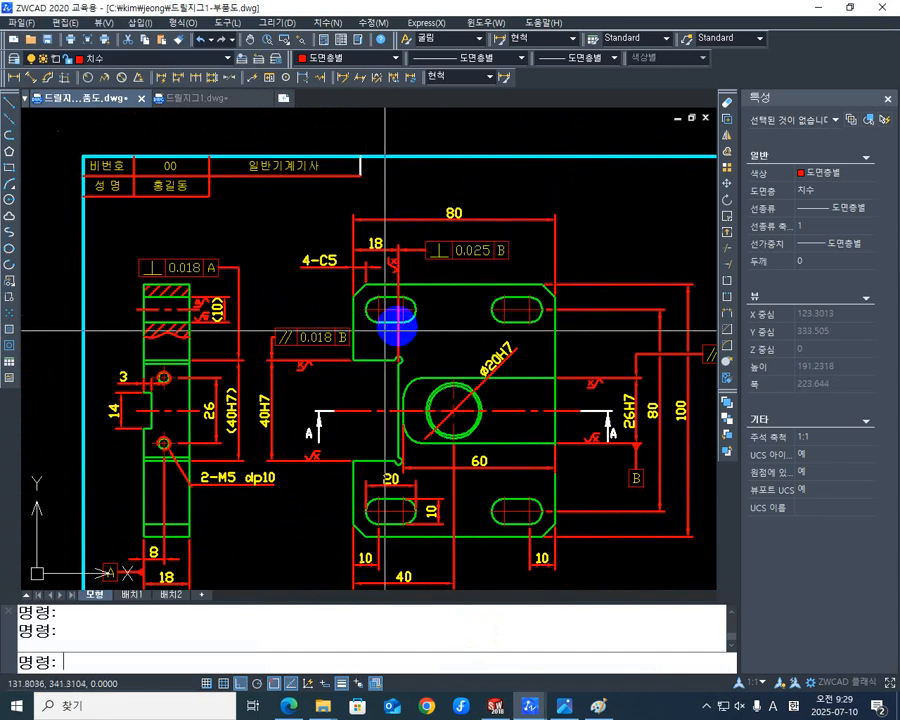
{"action": "middle_click_drag", "start_coordinate": [370, 390], "coordinate": [420, 380]}
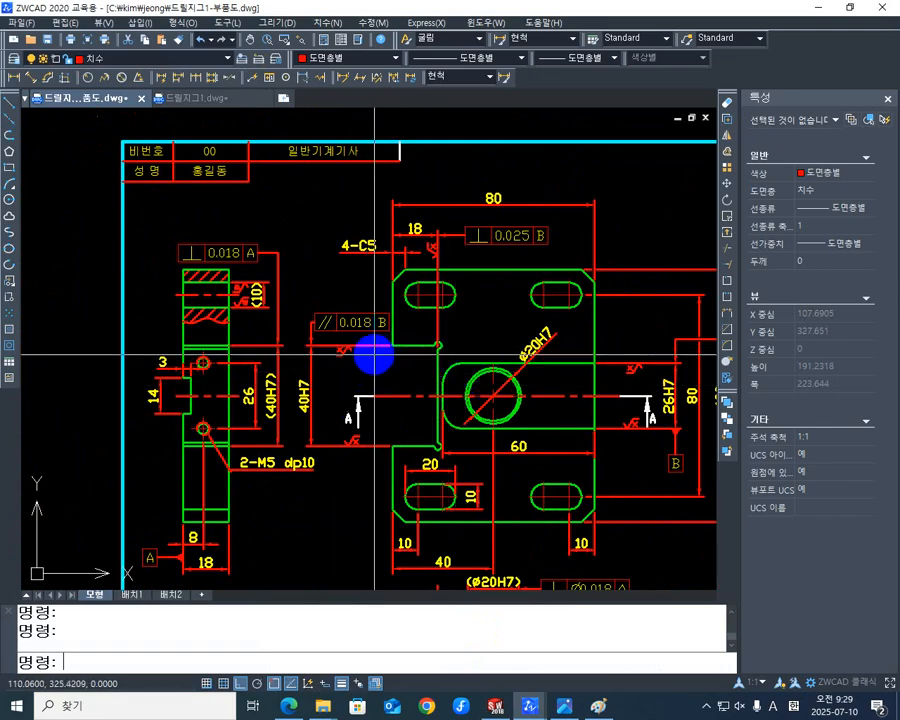
{"action": "middle_click_drag", "start_coordinate": [452, 360], "coordinate": [453, 370]}
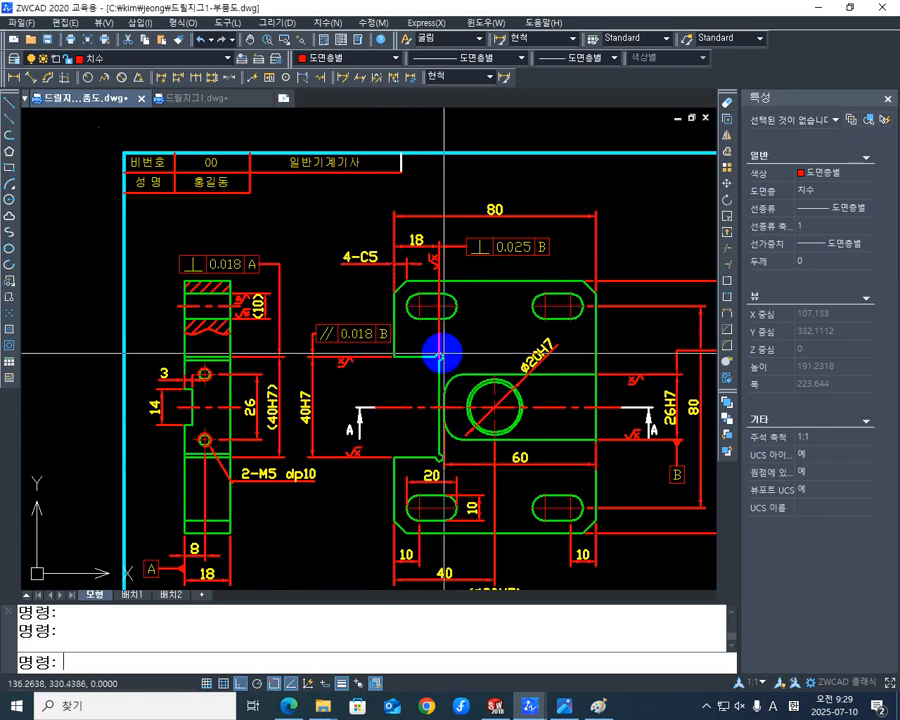
{"action": "mouse_move", "coordinate": [467, 375]}
{"action": "middle_mouse_down"}
{"action": "mouse_move", "coordinate": [456, 381]}
{"action": "mouse_move", "coordinate": [452, 371]}
{"action": "middle_mouse_up"}
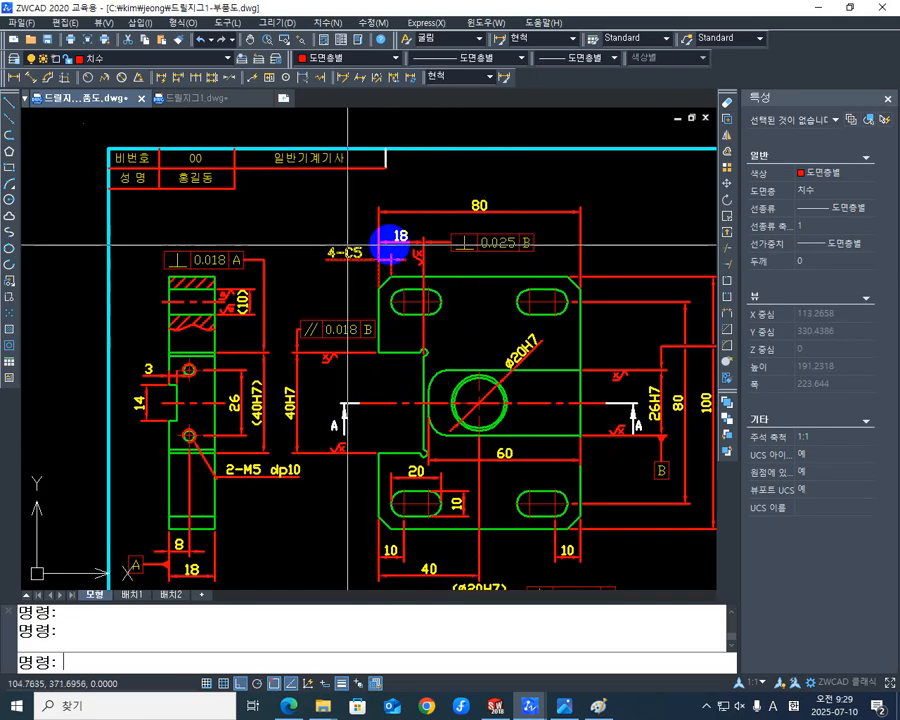
{"action": "scroll", "coordinate": [436, 362], "scroll_direction": "up", "scroll_amount": 2}
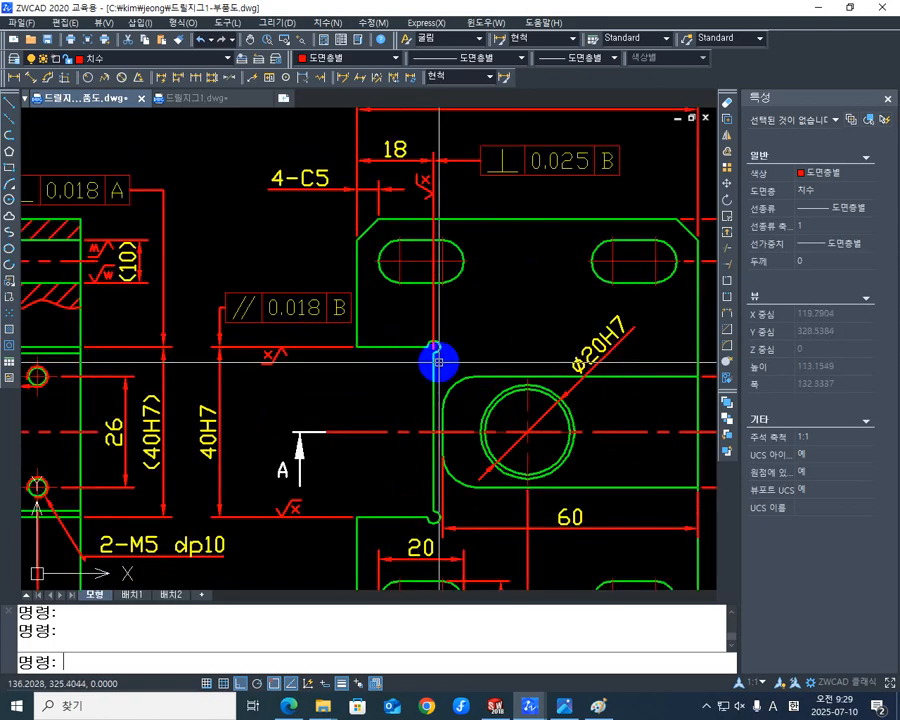
{"action": "scroll", "coordinate": [420, 424], "scroll_direction": "down", "scroll_amount": 2}
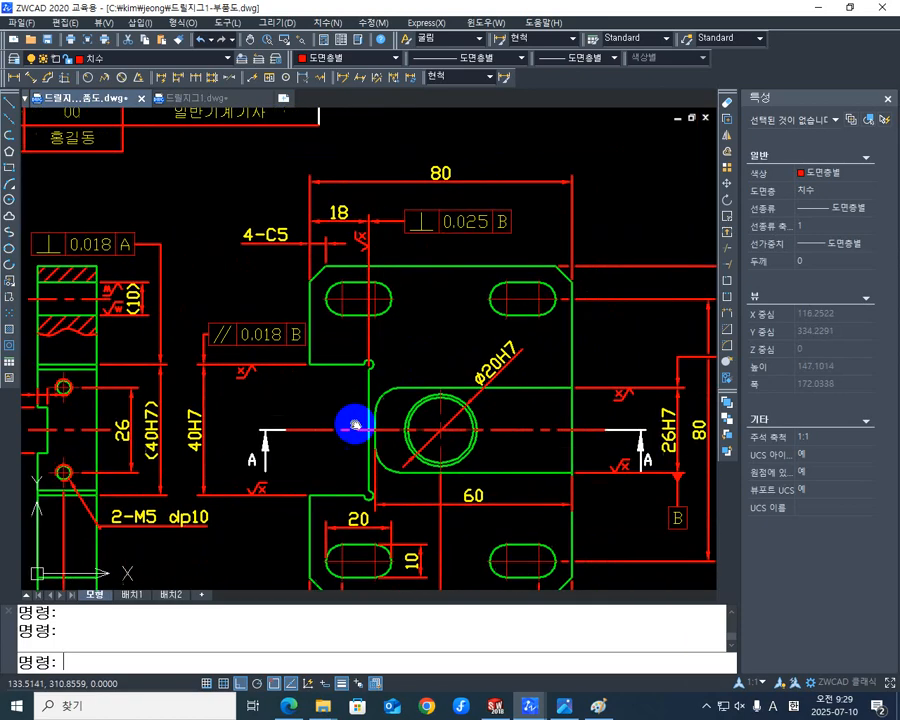
{"action": "scroll", "coordinate": [355, 425], "scroll_direction": "down", "scroll_amount": 2}
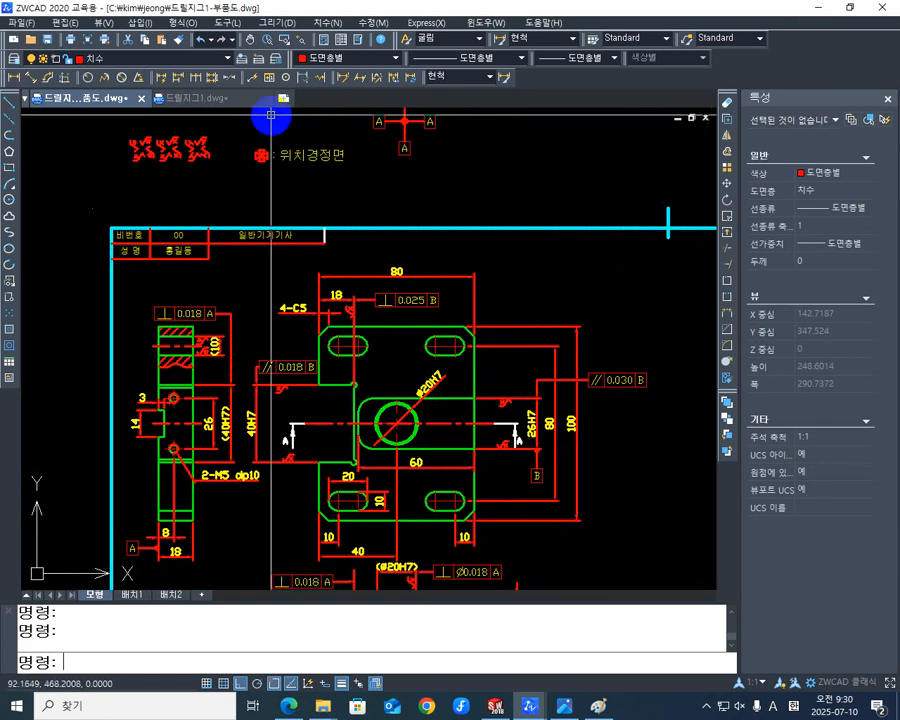
- Compare how parts 2 and 3 fit together in the assembly drawing 드릴지그1.dwg with the block modeled in SOLIDWORKS
{"action": "left_click", "coordinate": [212, 99]}
{"action": "scroll", "coordinate": [505, 400], "scroll_direction": "down", "scroll_amount": 4}
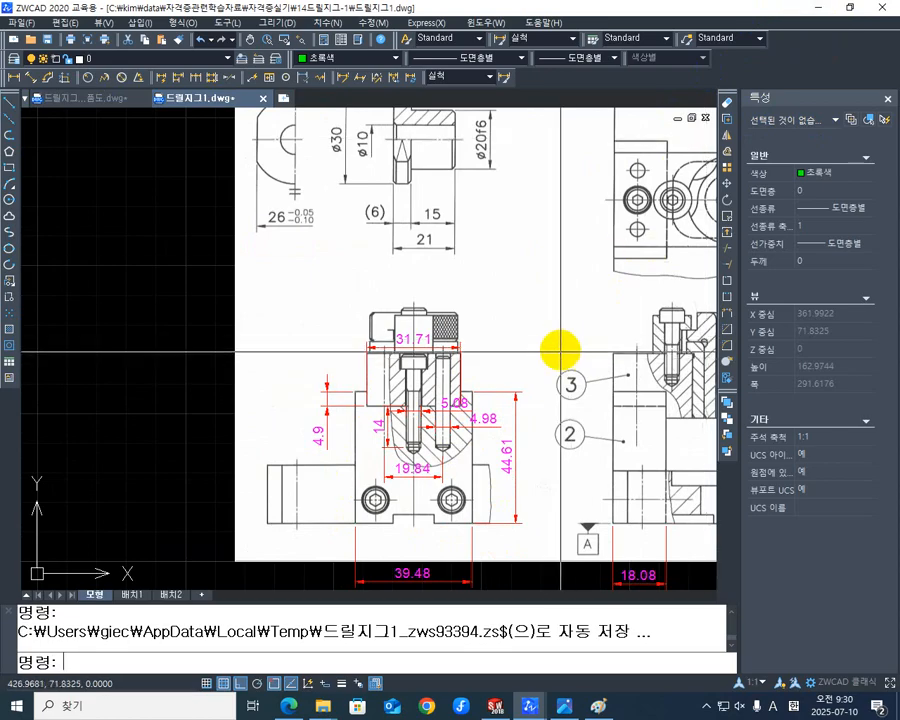
{"action": "middle_click_drag", "start_coordinate": [557, 346], "coordinate": [452, 363]}
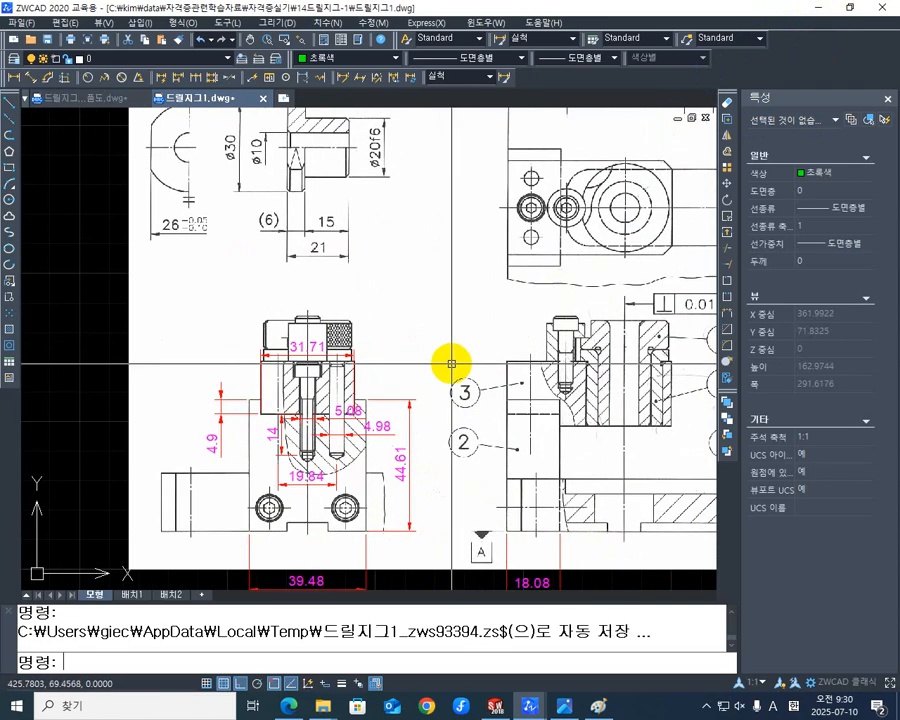
{"action": "left_click", "coordinate": [819, 10]}
{"action": "middle_click_drag", "start_coordinate": [647, 478], "coordinate": [557, 712]}
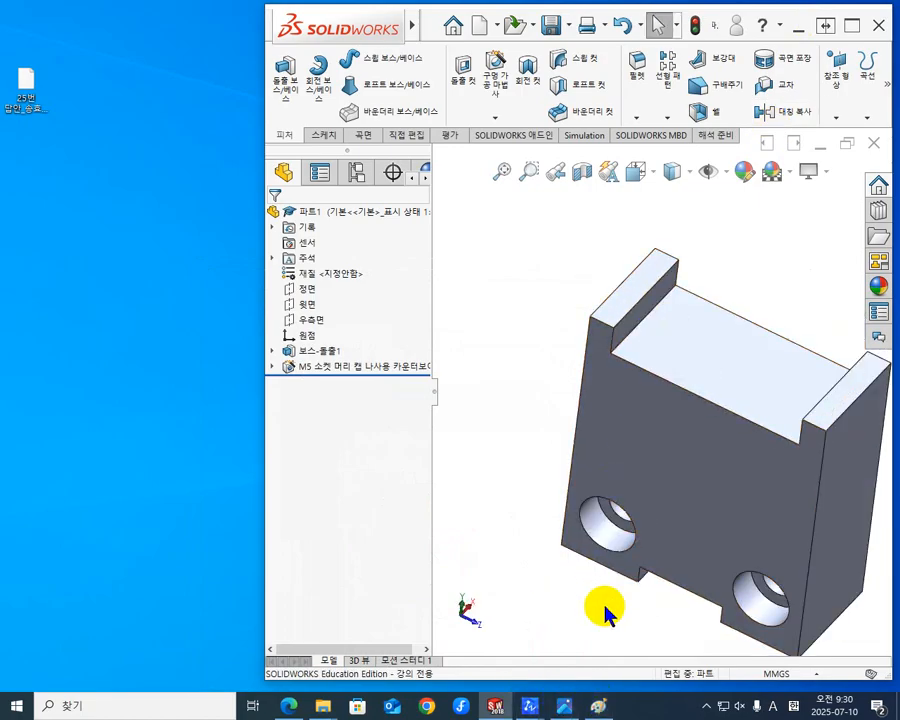
{"action": "left_click", "coordinate": [531, 706]}
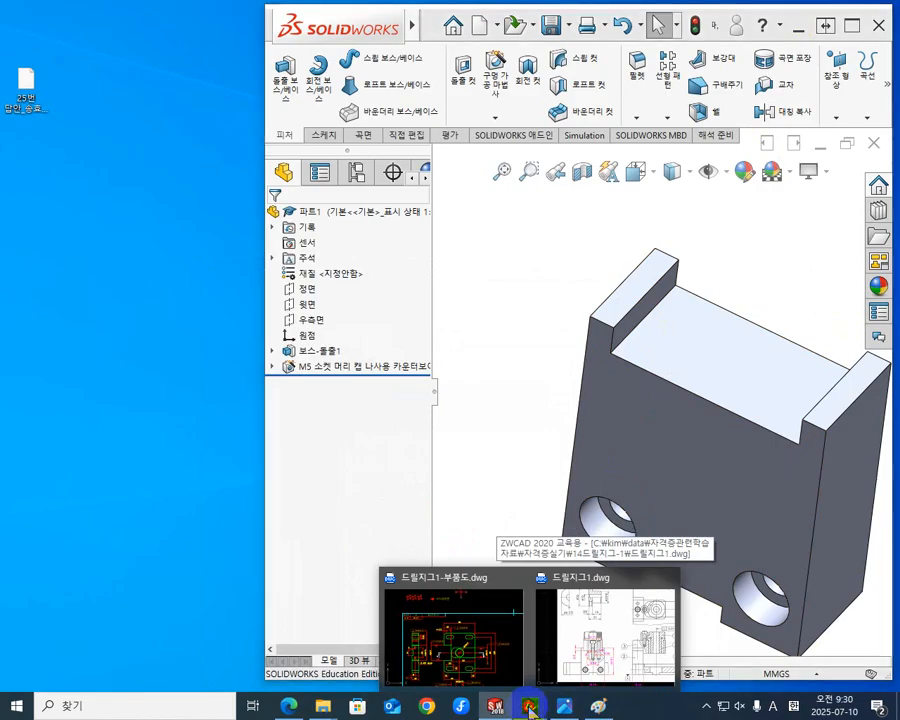
{"action": "left_click", "coordinate": [598, 645]}
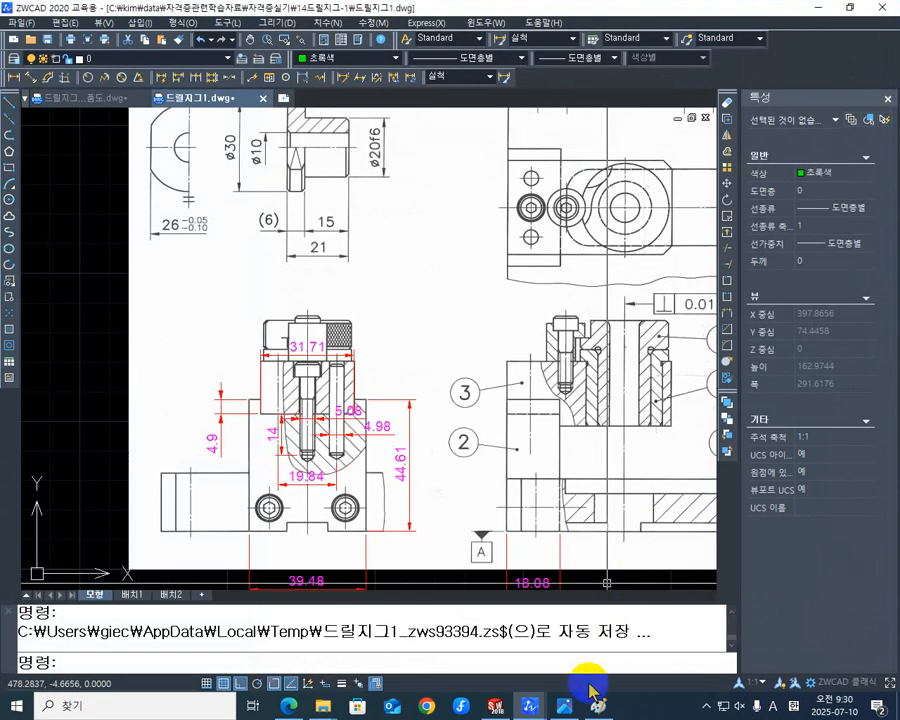
- Return to SOLIDWORKS and inspect the inner side walls and floor of the block's top recess
{"action": "left_click", "coordinate": [497, 707]}
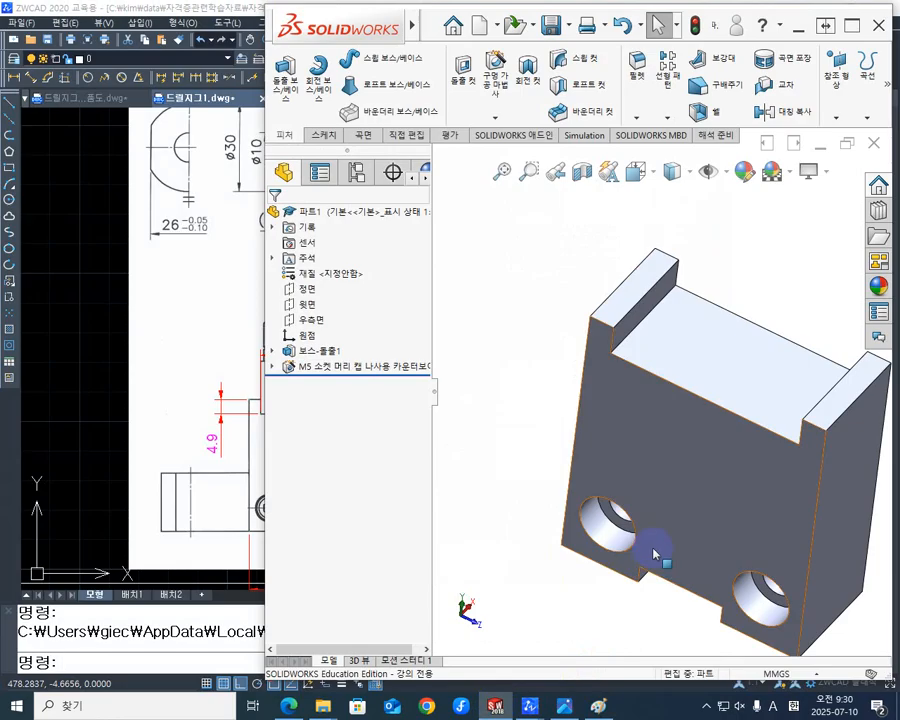
{"action": "scroll", "coordinate": [720, 438], "scroll_direction": "up", "scroll_amount": 3}
{"action": "middle_click_drag", "start_coordinate": [738, 474], "coordinate": [683, 346]}
{"action": "scroll", "coordinate": [683, 346], "scroll_direction": "down", "scroll_amount": 2}
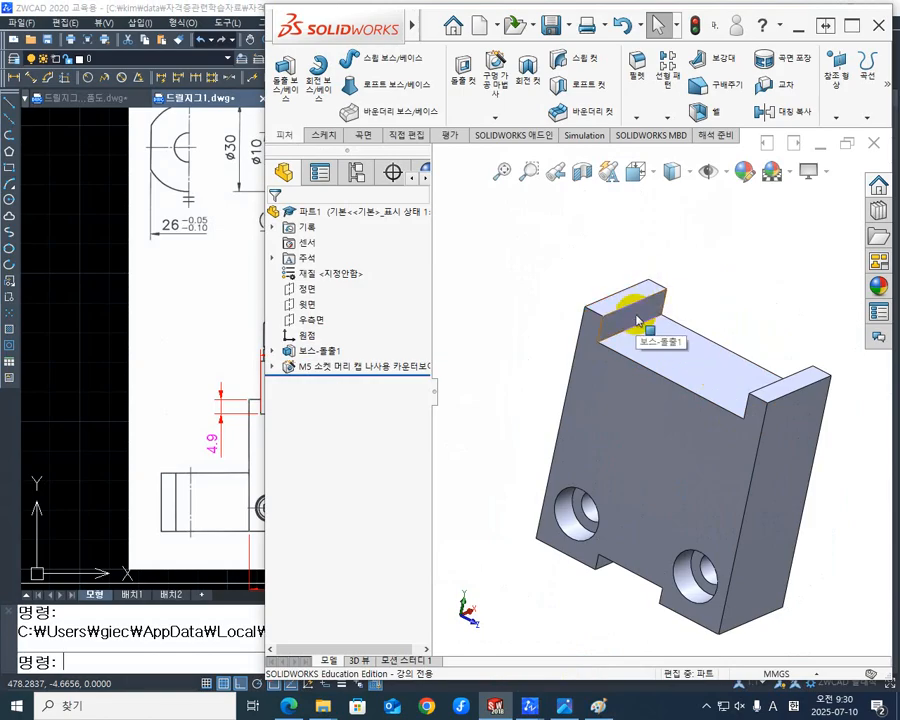
- Chamfer the top inner edge of both side walls of the block's recess by 1 mm at 45 degrees
{"action": "scroll", "coordinate": [711, 390], "scroll_direction": "down", "scroll_amount": 5}
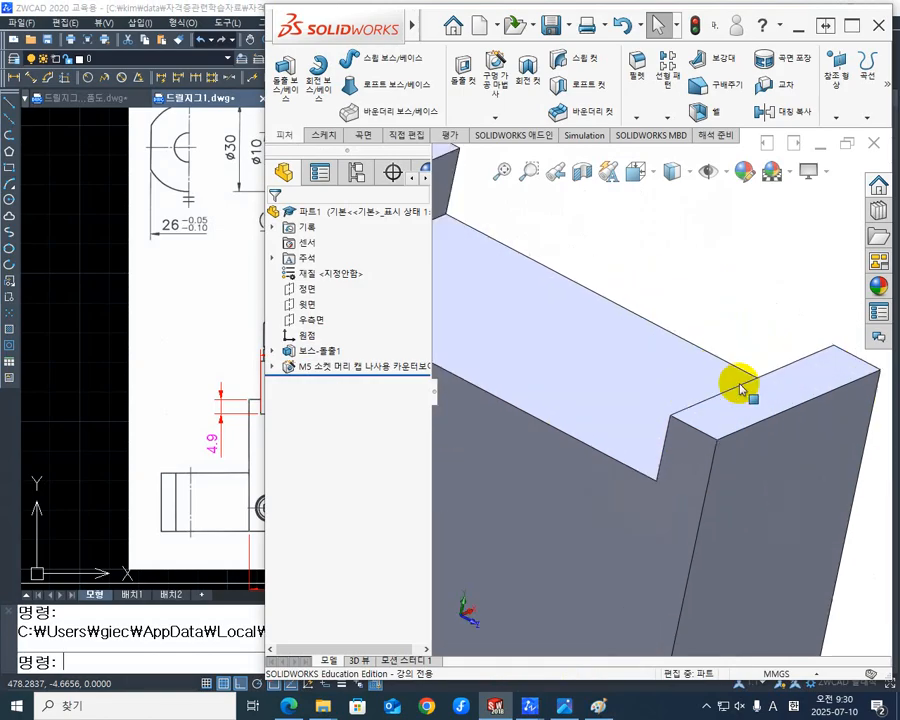
{"action": "middle_click_drag", "start_coordinate": [739, 382], "coordinate": [814, 374]}
{"action": "middle_click_drag", "start_coordinate": [737, 402], "coordinate": [670, 394]}
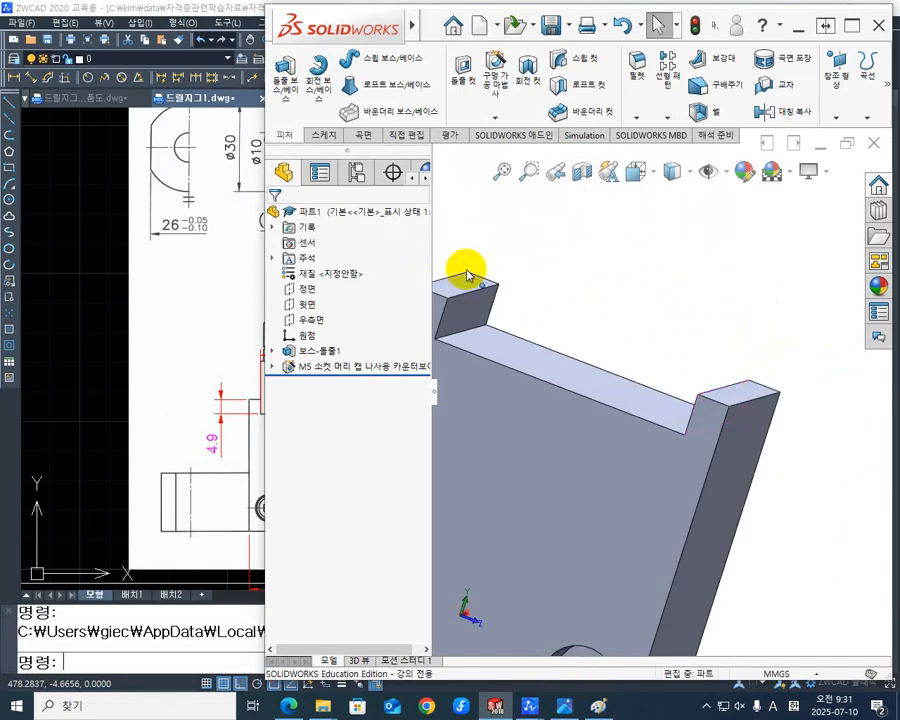
{"action": "scroll", "coordinate": [699, 374], "scroll_direction": "down", "scroll_amount": 3}
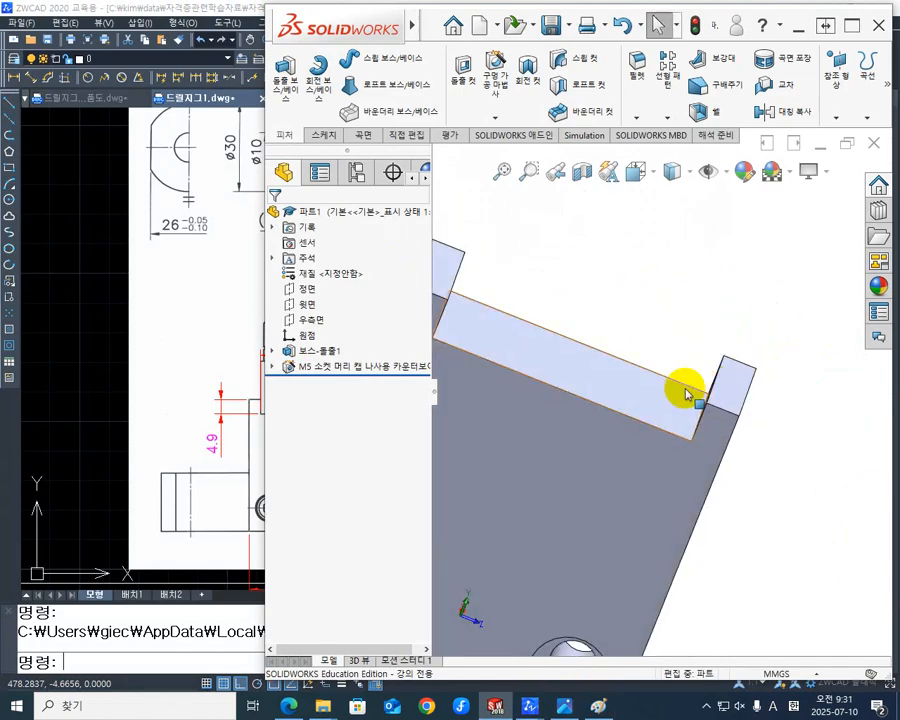
{"action": "scroll", "coordinate": [695, 387], "scroll_direction": "up", "scroll_amount": 3}
{"action": "middle_click_drag", "start_coordinate": [695, 387], "coordinate": [683, 402]}
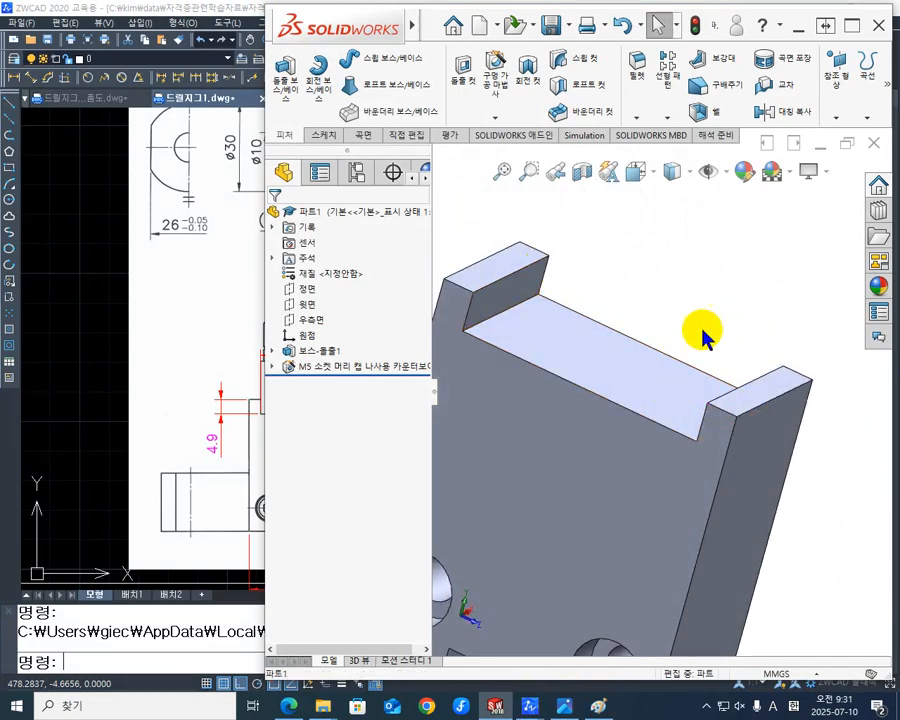
{"action": "left_click", "coordinate": [636, 120]}
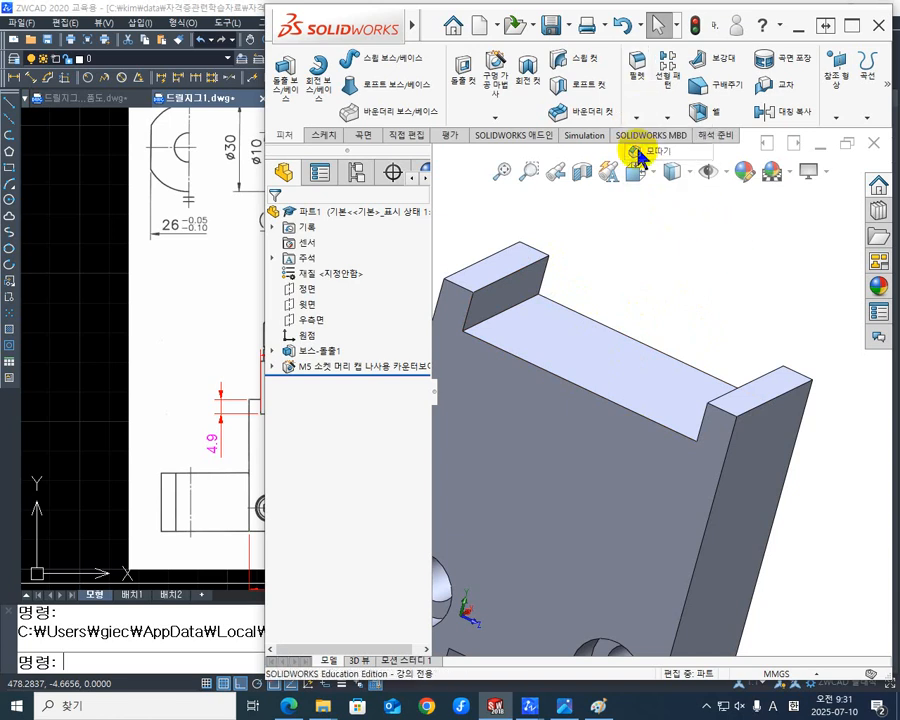
{"action": "left_click", "coordinate": [645, 172]}
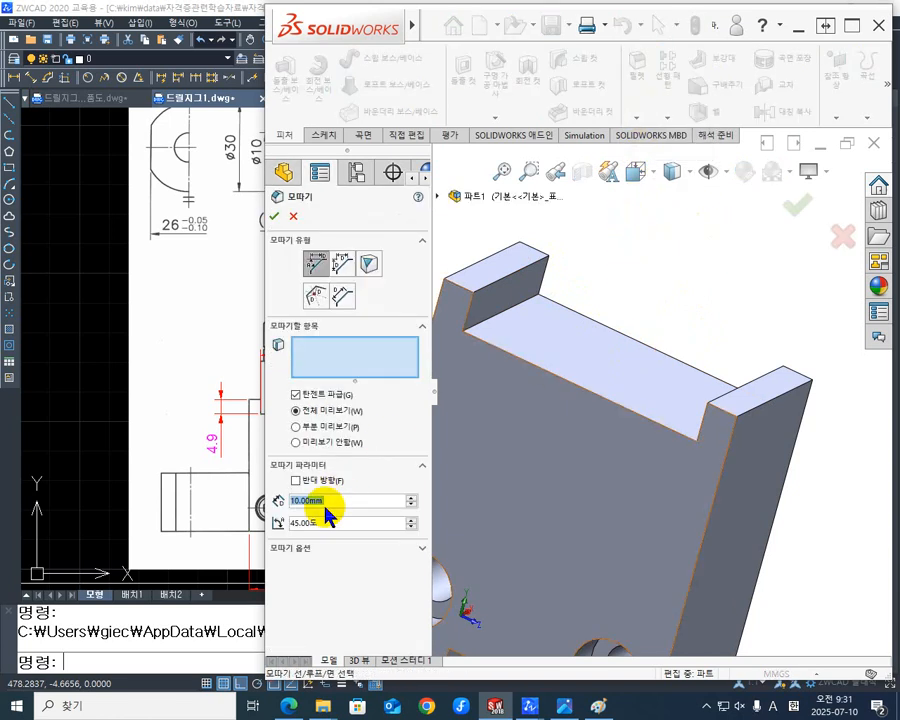
{"action": "type", "text": "1"}
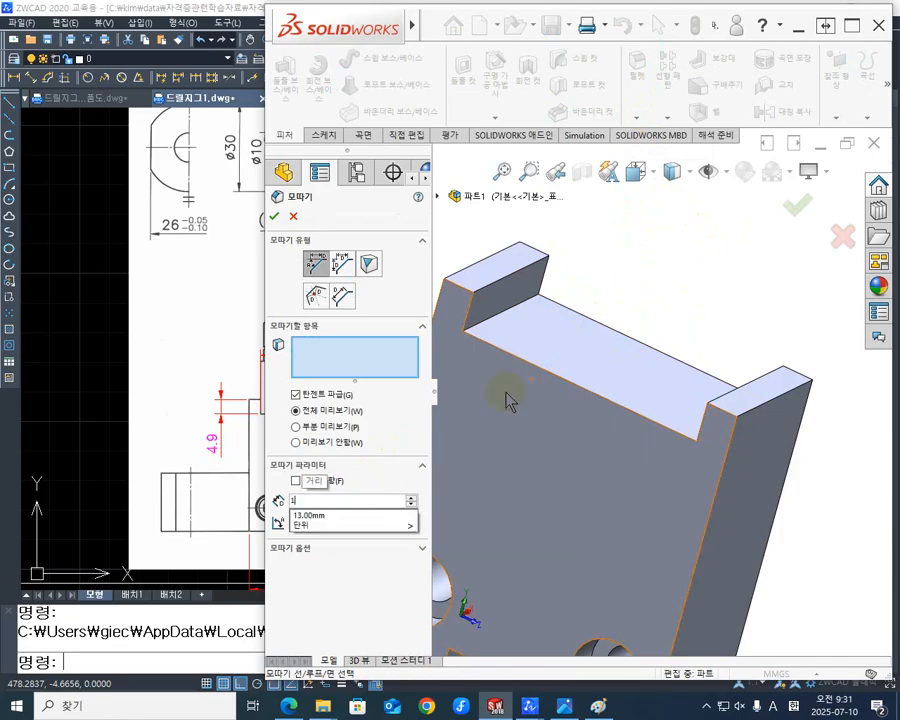
{"action": "key", "text": "Return"}
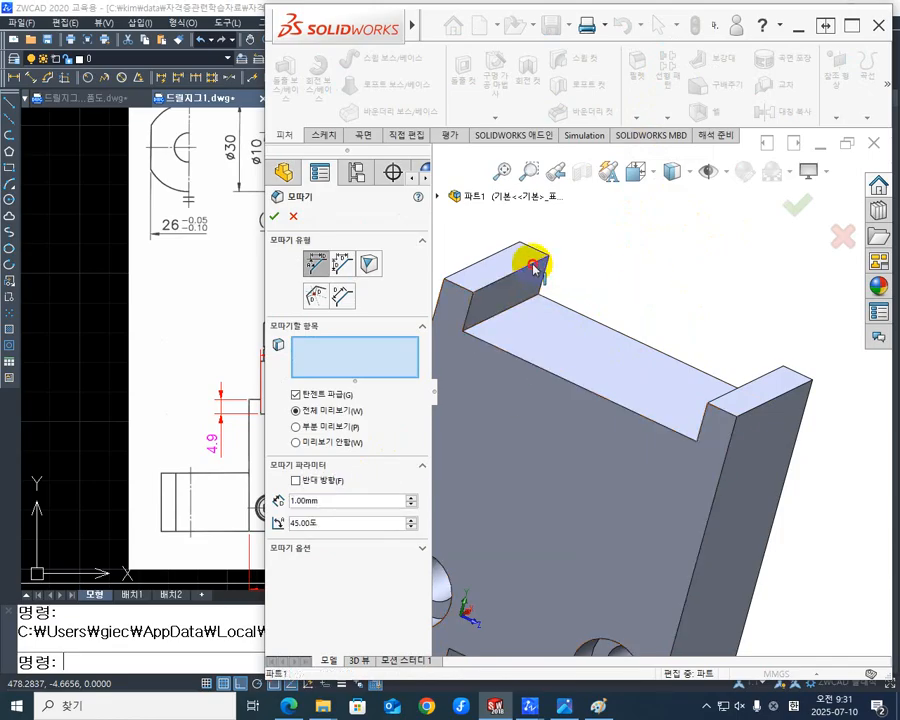
{"action": "left_click", "coordinate": [534, 266]}
{"action": "middle_click_drag", "start_coordinate": [646, 314], "coordinate": [772, 366]}
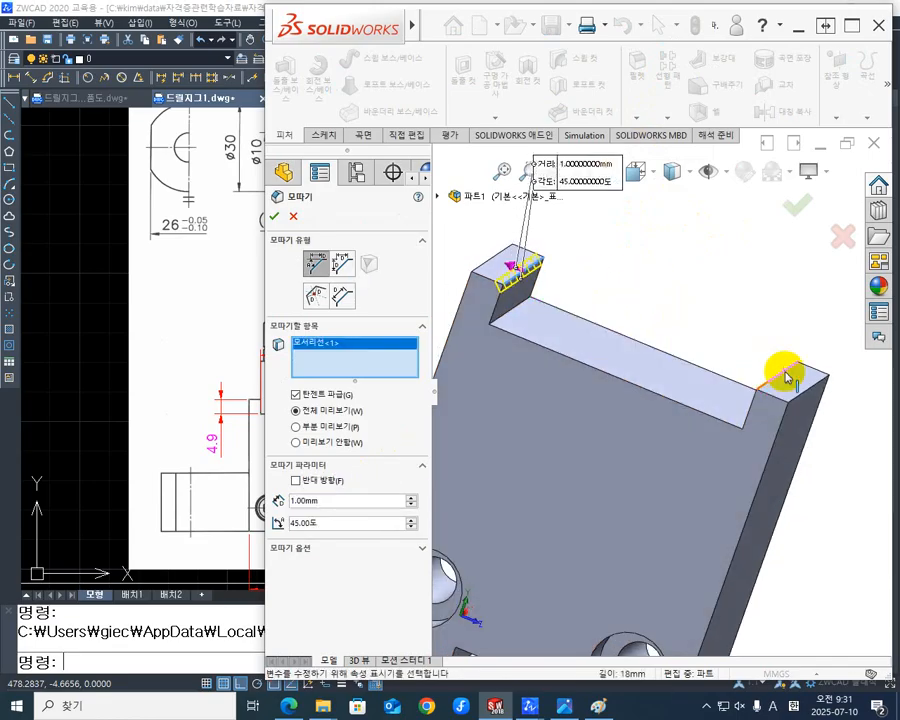
{"action": "left_click", "coordinate": [787, 375]}
{"action": "middle_click_drag", "start_coordinate": [715, 358], "coordinate": [740, 370]}
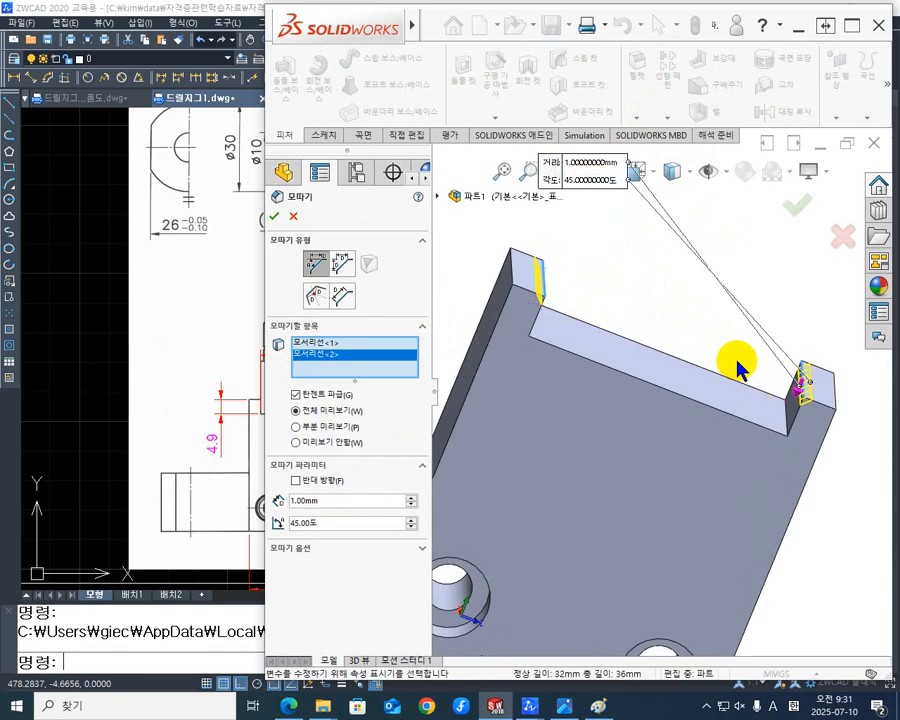
{"action": "left_click", "coordinate": [278, 216]}
- Check the sectioned screw and pin holes of part 2 in the ZWCAD assembly drawing, returning to SOLIDWORKS
{"action": "middle_click_drag", "start_coordinate": [694, 314], "coordinate": [700, 428]}
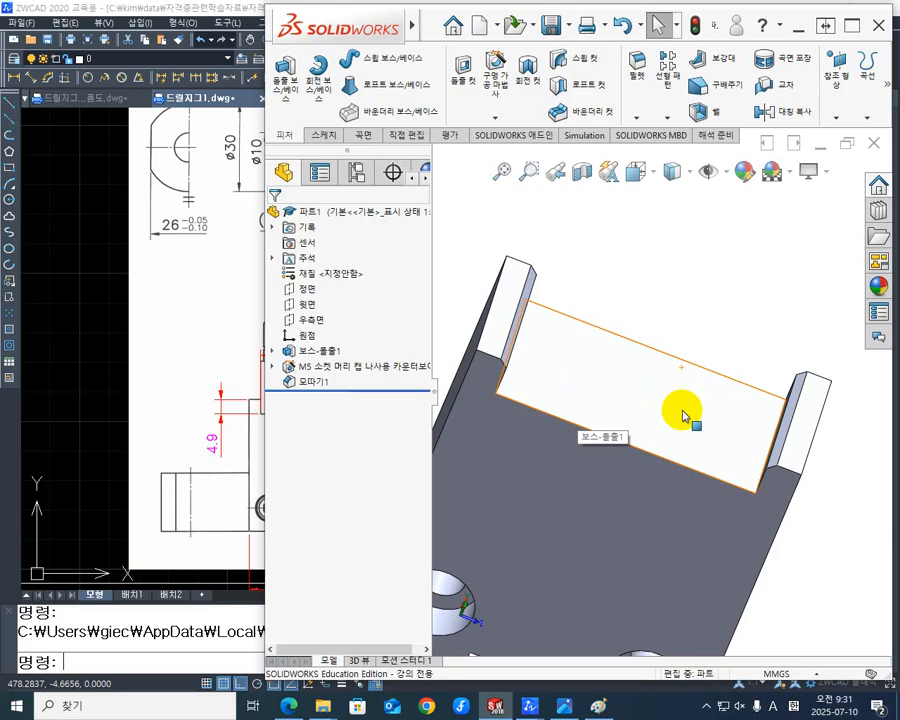
{"action": "left_click", "coordinate": [210, 375]}
{"action": "middle_click_drag", "start_coordinate": [414, 370], "coordinate": [263, 386]}
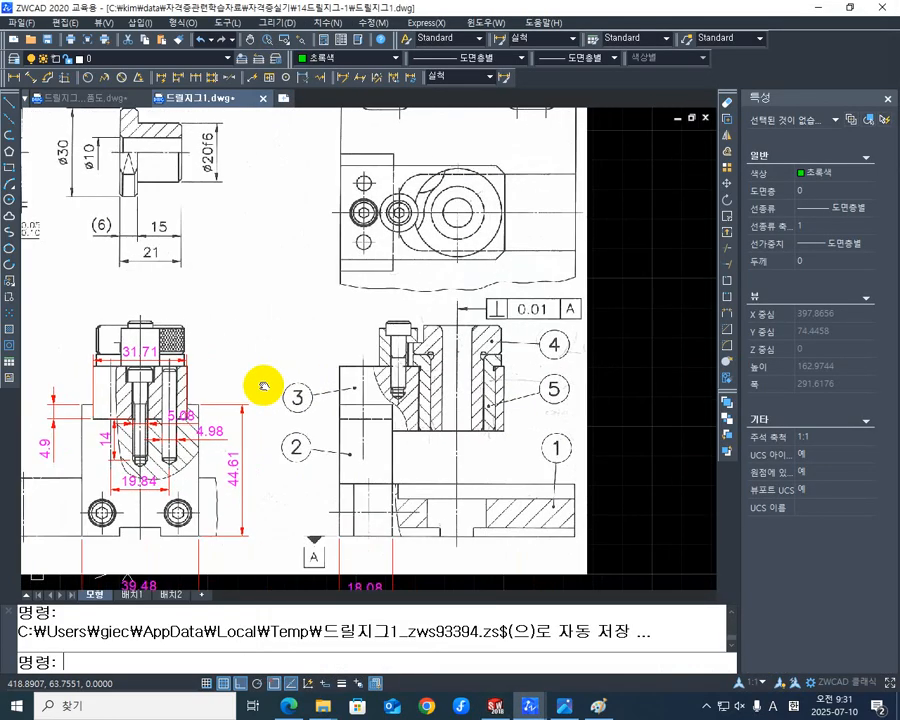
{"action": "left_click", "coordinate": [496, 706]}
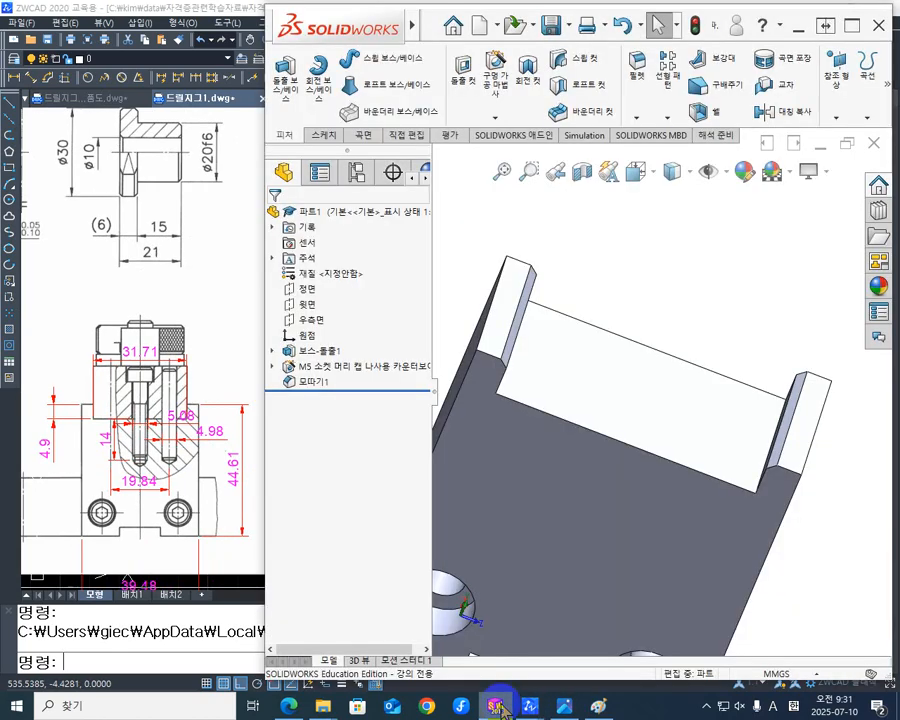
- Start a Hole Wizard feature on the recess floor as a KS straight tap of the tapped hole type (탭 구멍)
{"action": "left_click", "coordinate": [634, 388]}
{"action": "middle_click_drag", "start_coordinate": [653, 420], "coordinate": [629, 378]}
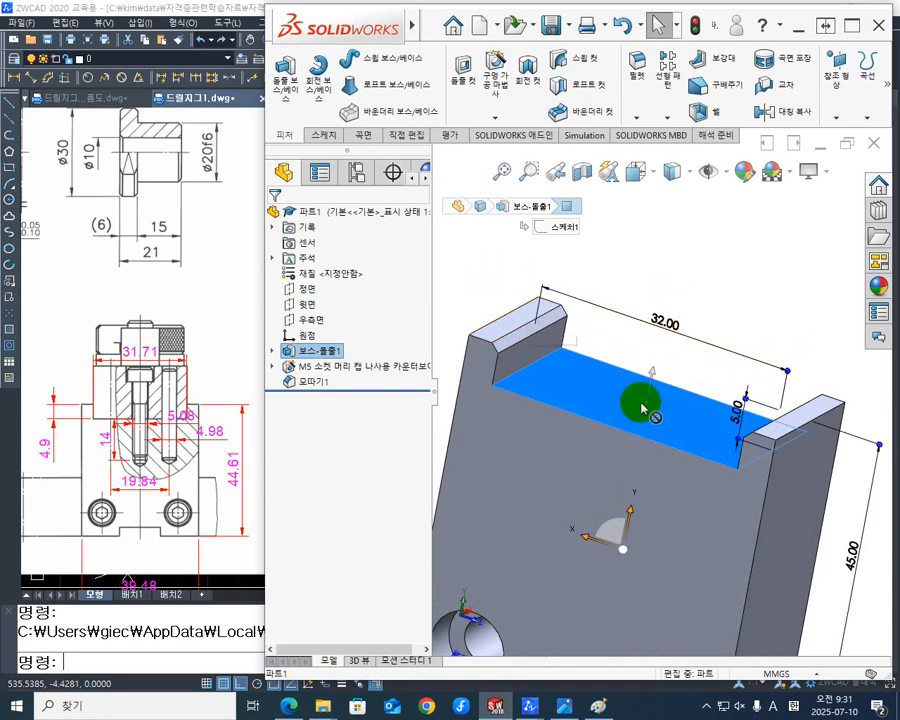
{"action": "left_click", "coordinate": [626, 399]}
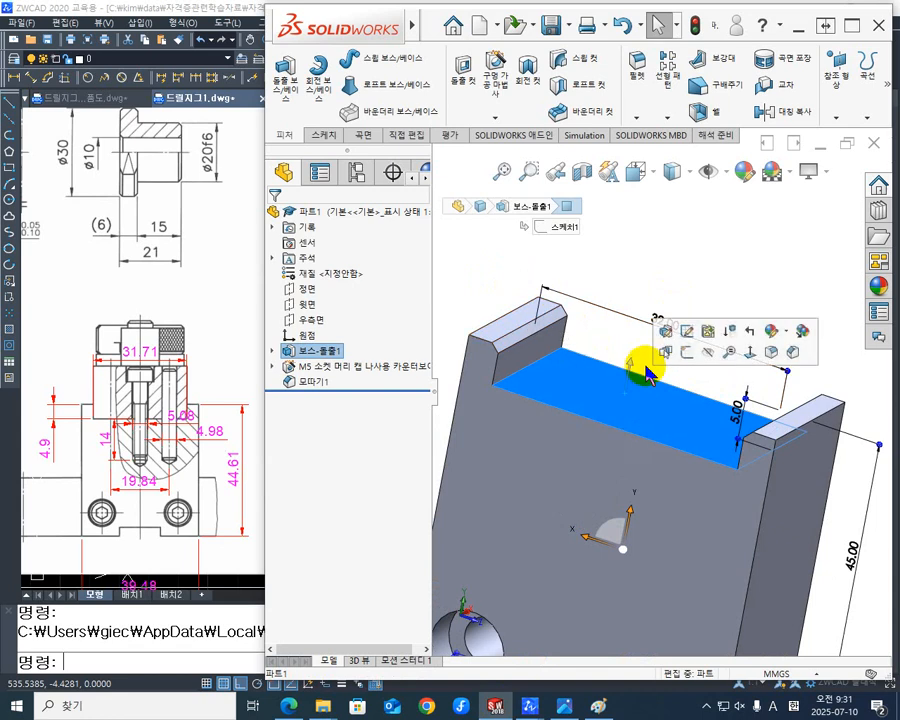
{"action": "left_click", "coordinate": [493, 95]}
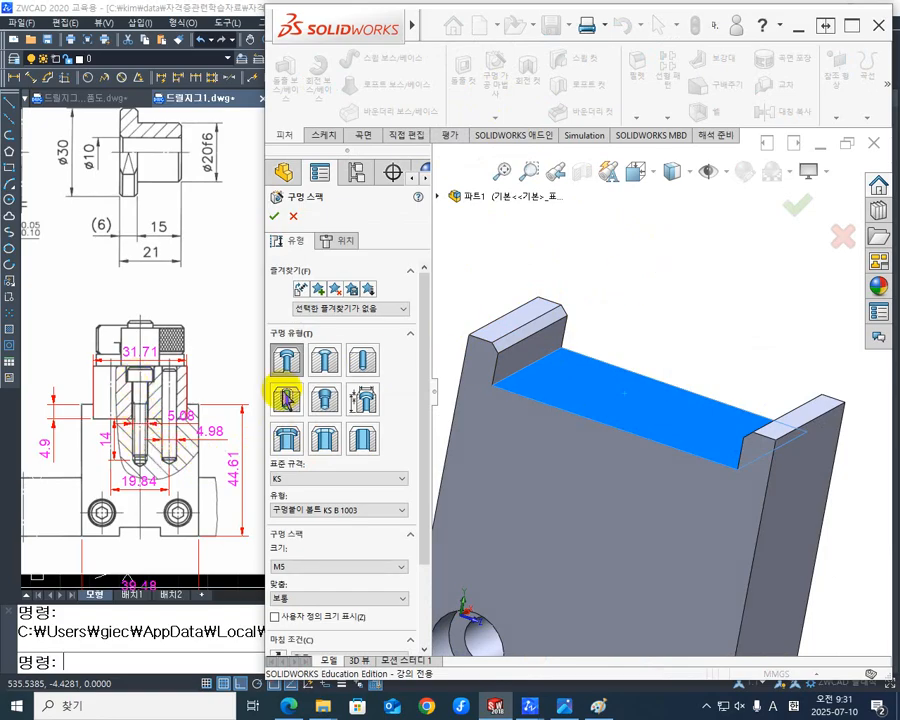
{"action": "left_click", "coordinate": [613, 368]}
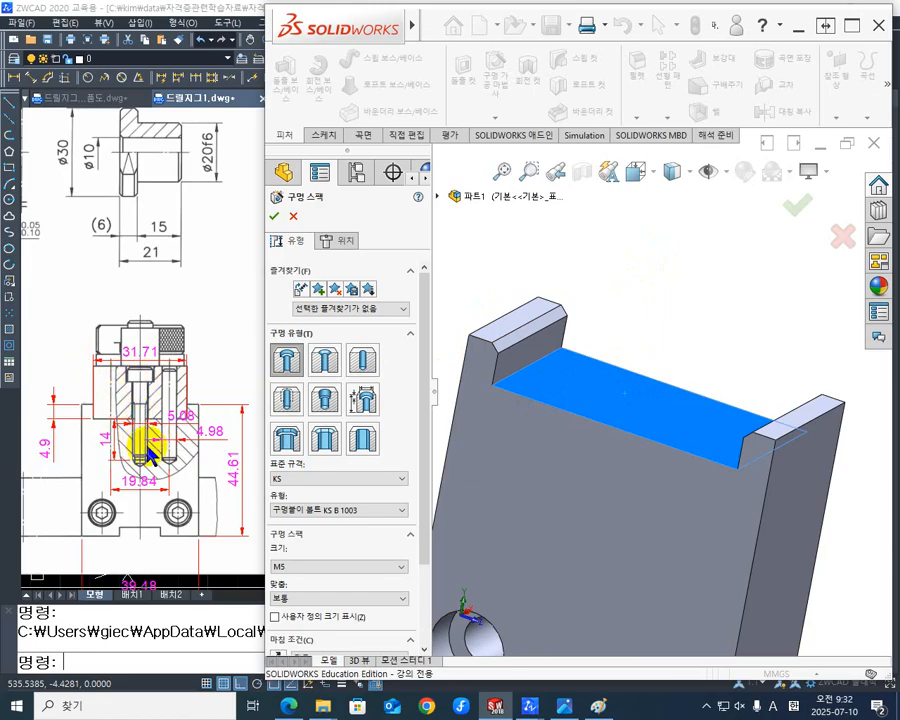
{"action": "left_click", "coordinate": [622, 405]}
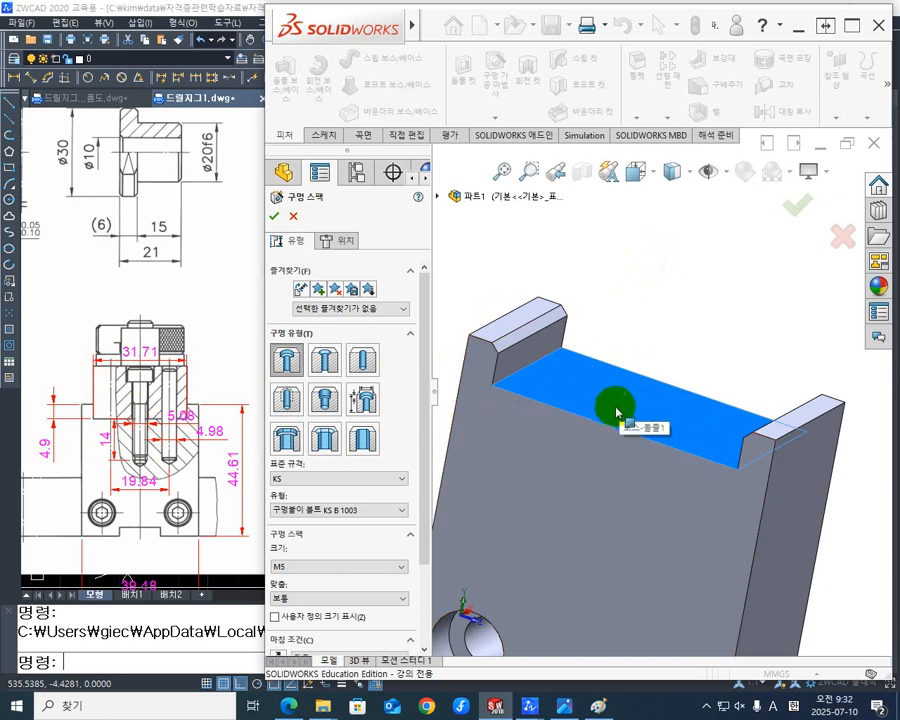
{"action": "left_click", "coordinate": [621, 430]}
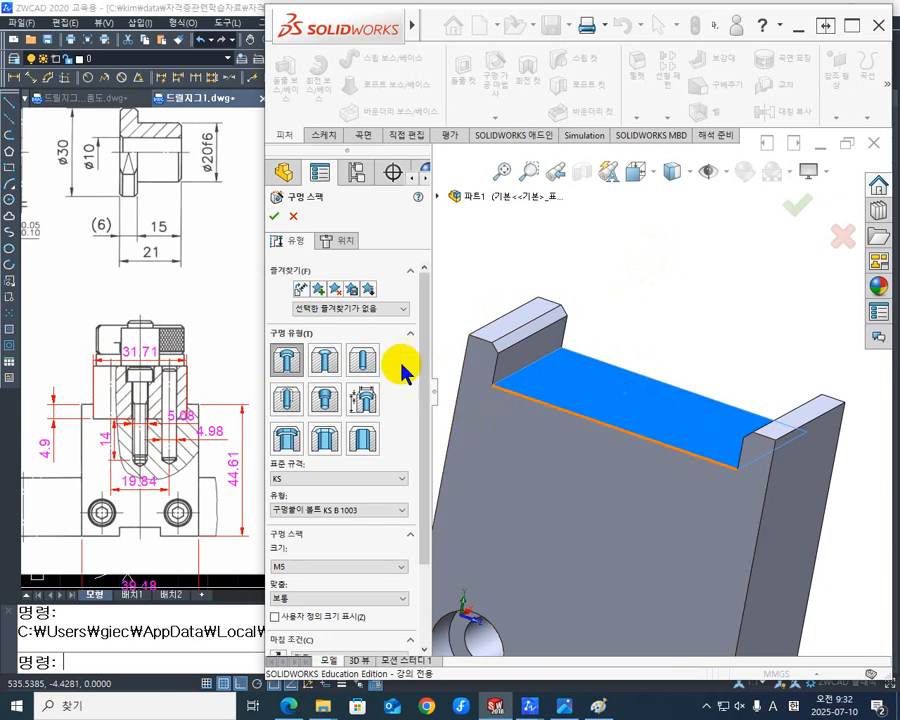
{"action": "left_click", "coordinate": [423, 314]}
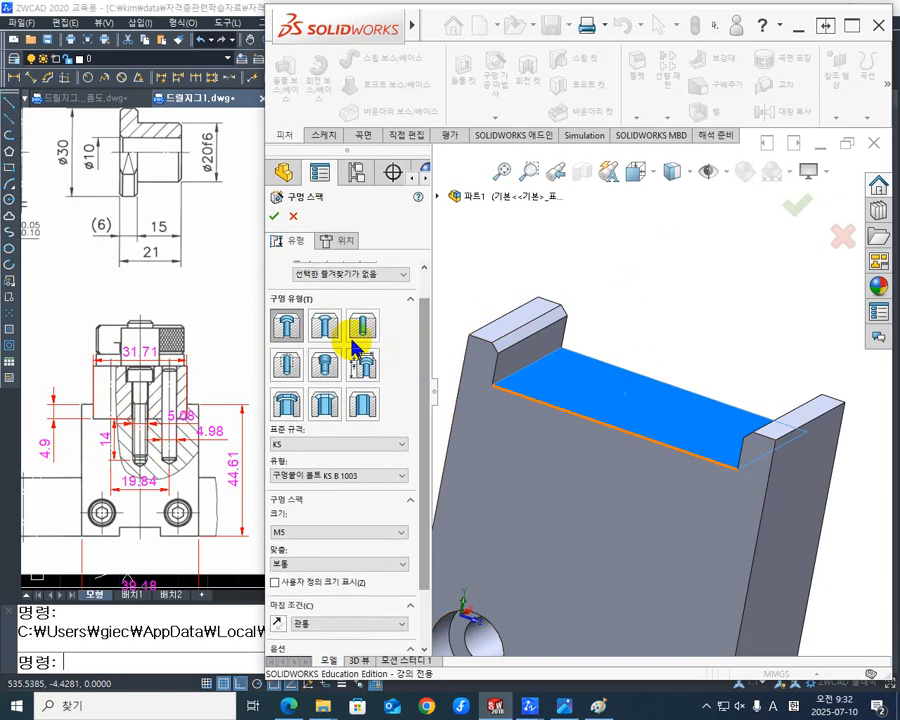
{"action": "left_click", "coordinate": [289, 370]}
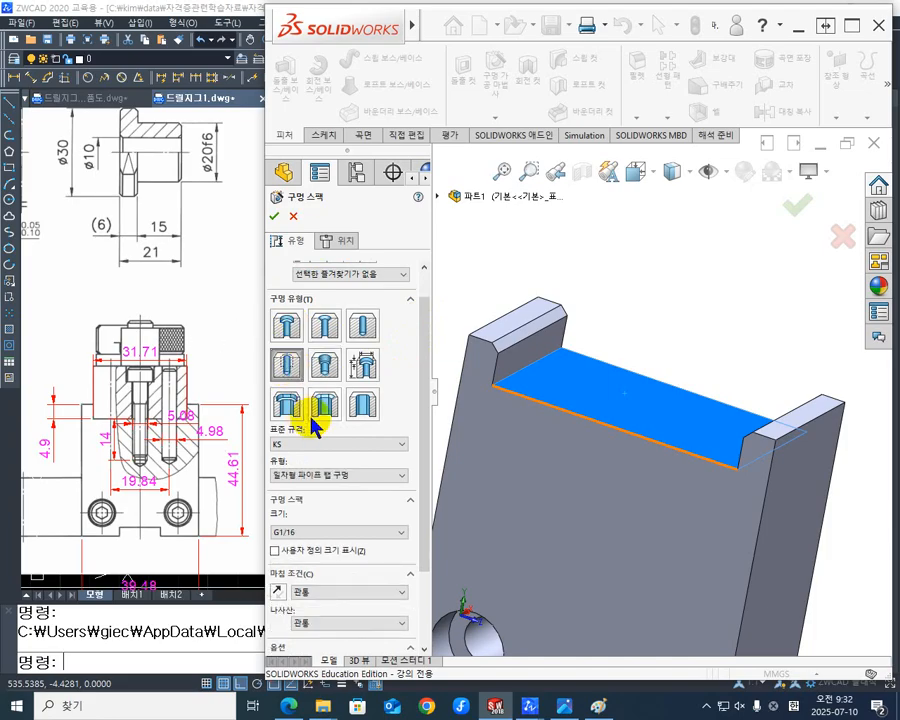
{"action": "left_click_drag", "start_coordinate": [423, 382], "coordinate": [412, 427]}
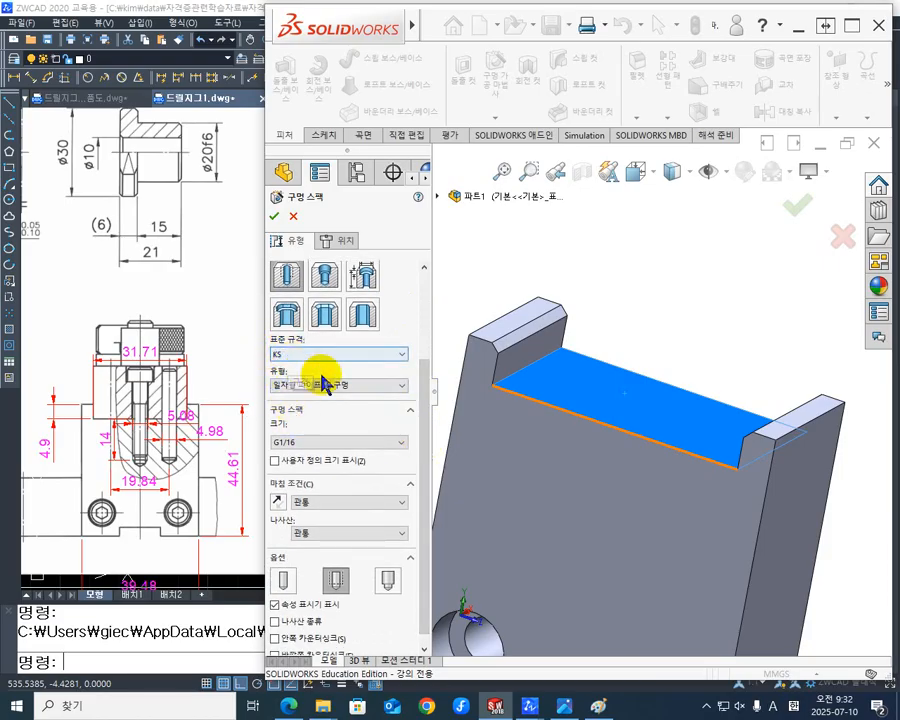
{"action": "left_click", "coordinate": [407, 389]}
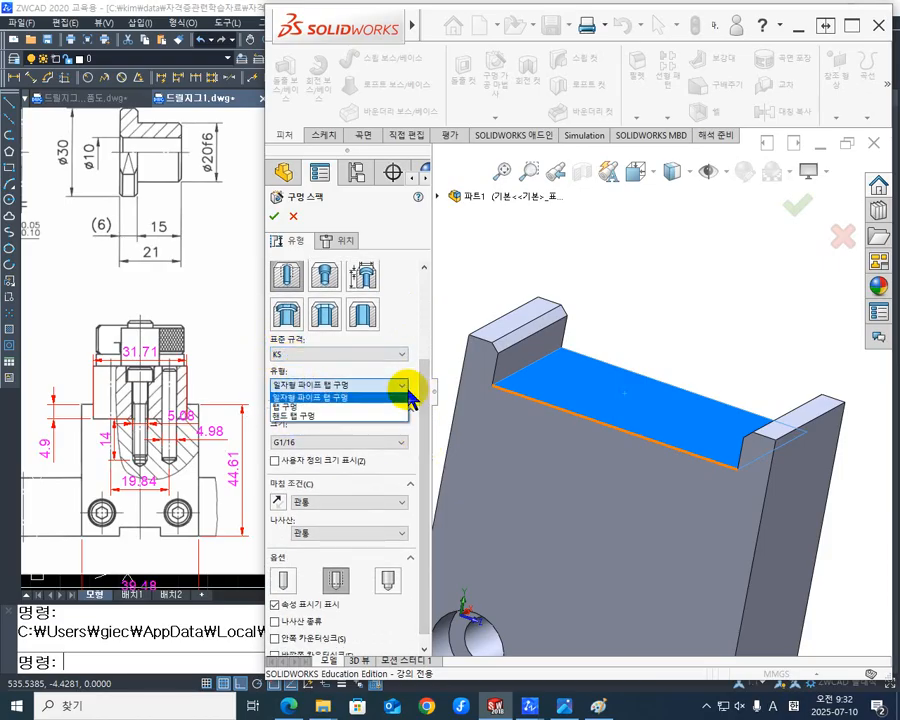
{"action": "left_click", "coordinate": [291, 408]}
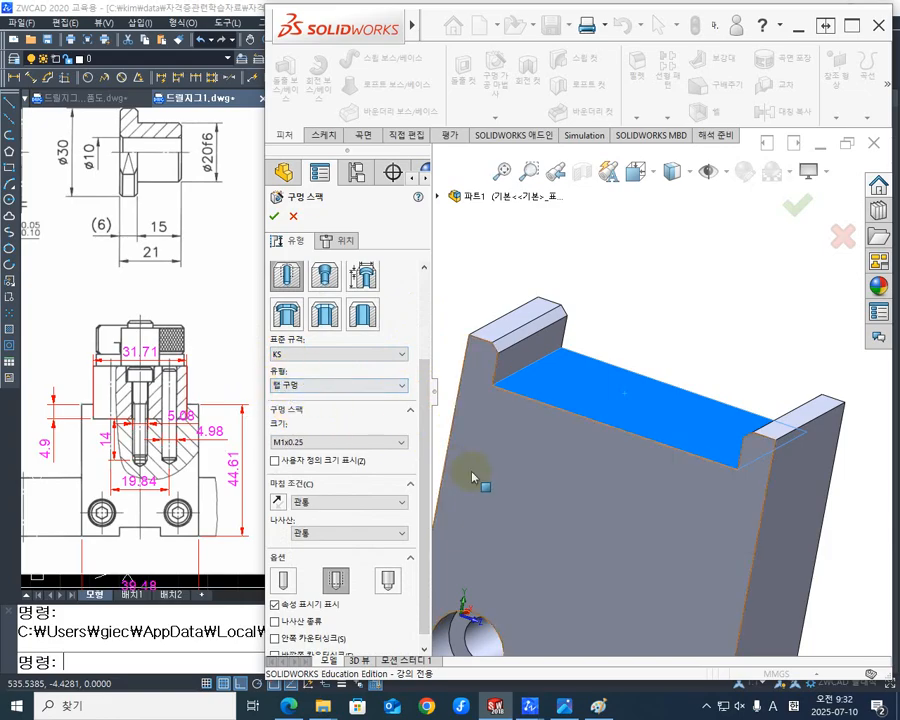
- Set the tapped hole's size to M5 and its end condition to blind (블라인드 형태)
{"action": "left_click", "coordinate": [400, 444]}
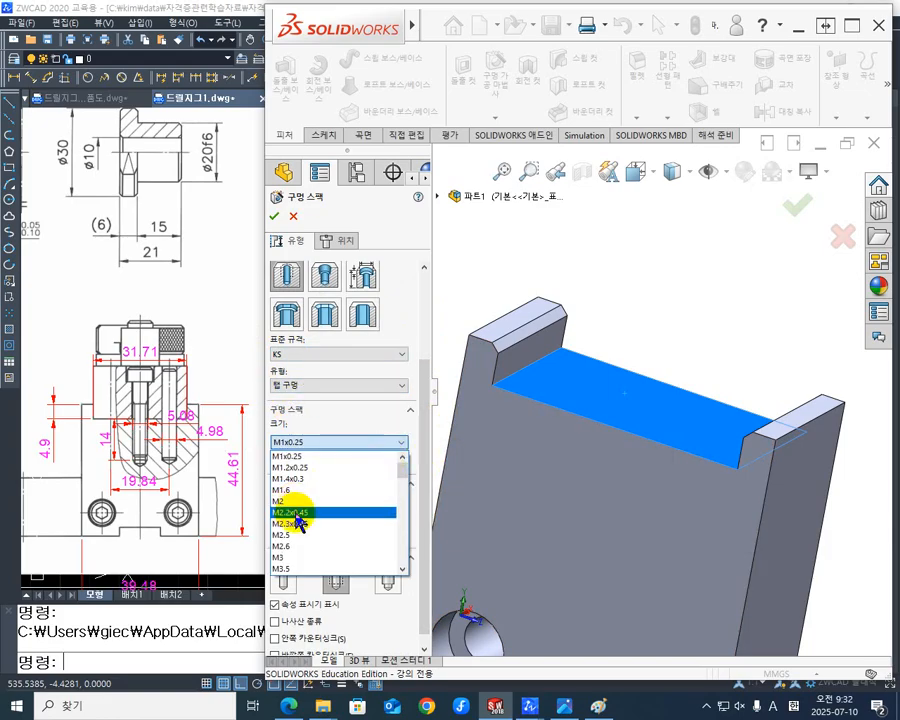
{"action": "scroll", "coordinate": [290, 564], "scroll_direction": "down", "scroll_amount": 3}
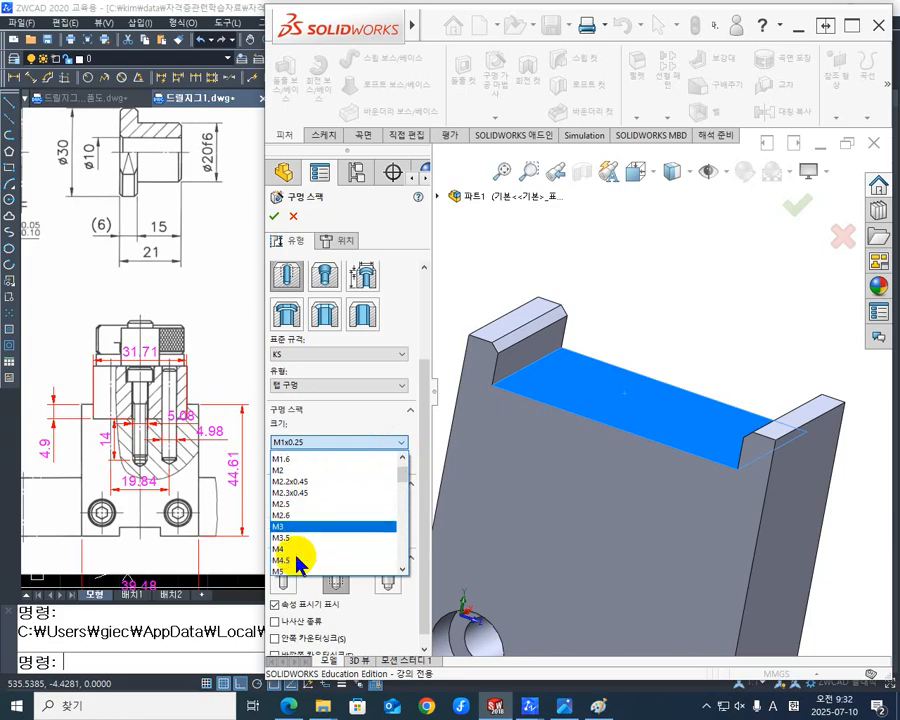
{"action": "left_click", "coordinate": [294, 536]}
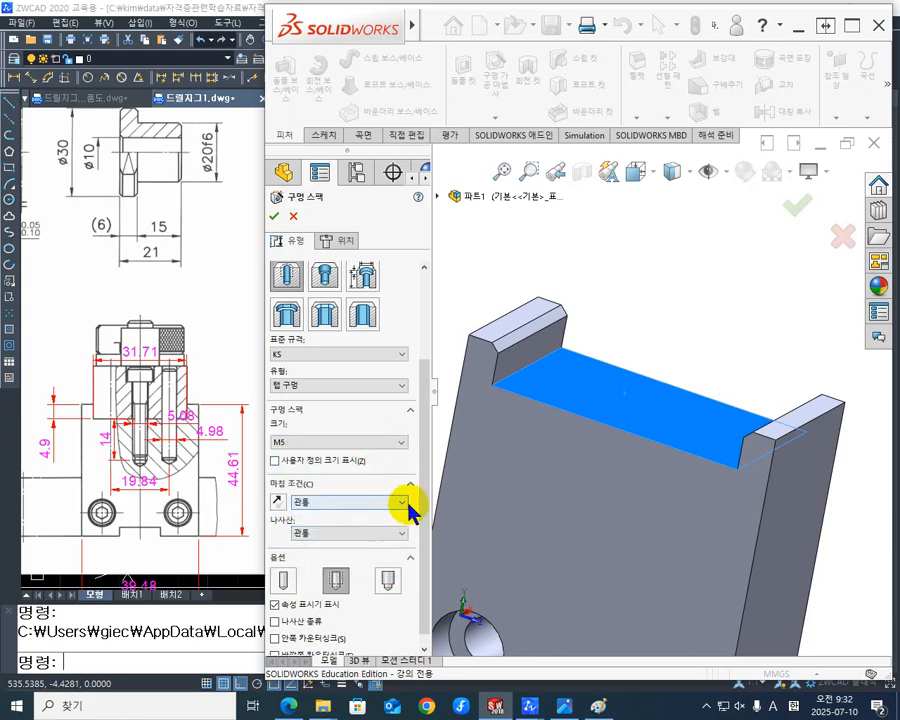
{"action": "left_click", "coordinate": [403, 510]}
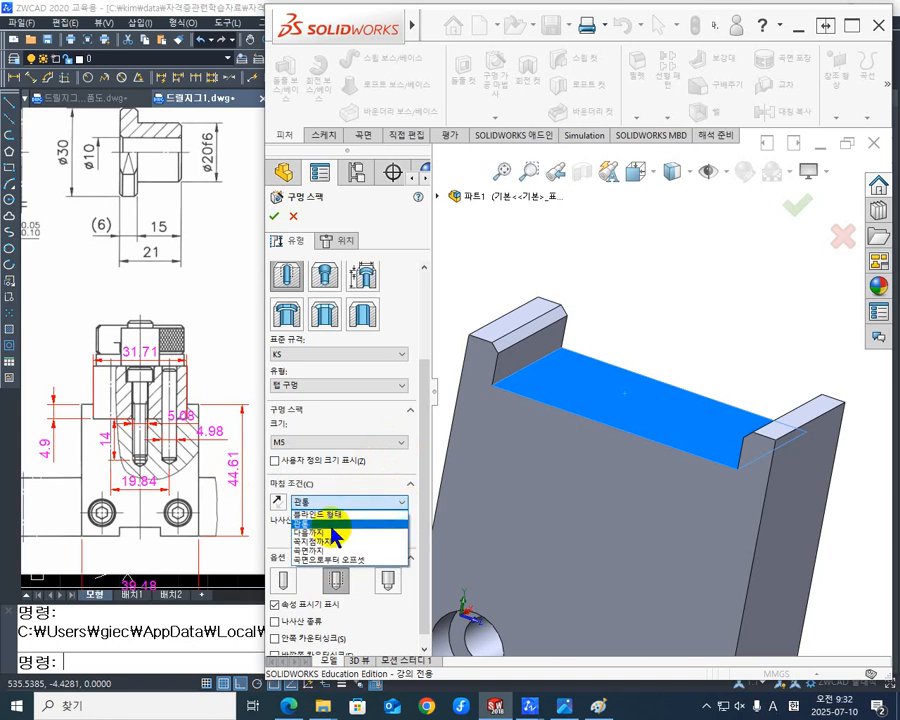
{"action": "left_click", "coordinate": [338, 517]}
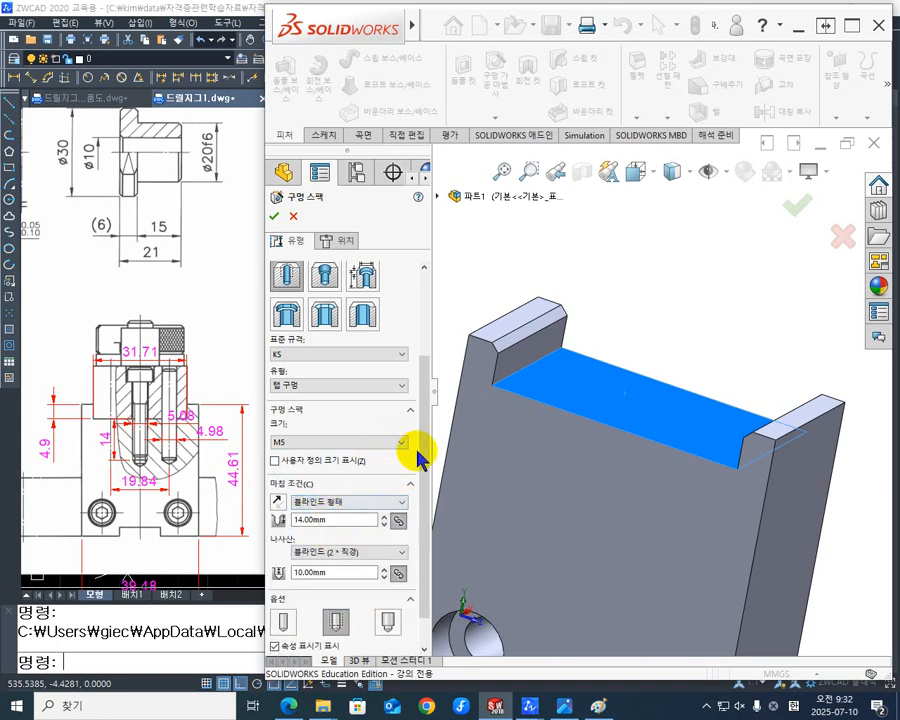
- Set the M5 hole's thread depth to 14 mm
{"action": "scroll", "coordinate": [420, 456], "scroll_direction": "down", "scroll_amount": 1}
{"action": "scroll", "coordinate": [428, 462], "scroll_direction": "down", "scroll_amount": 1}
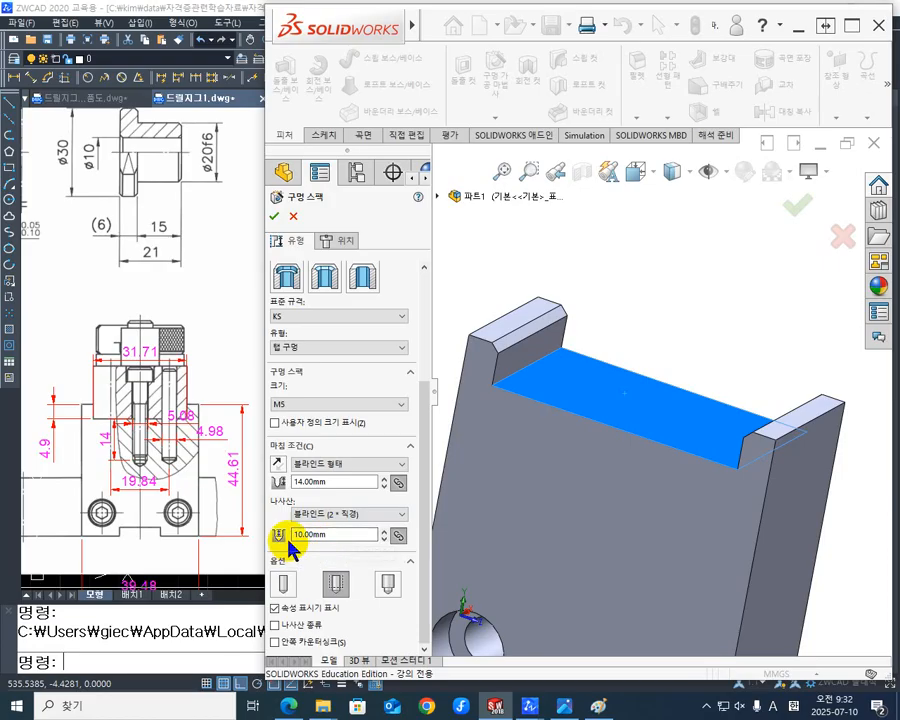
{"action": "double_click", "coordinate": [361, 535]}
{"action": "key", "text": "Return"}
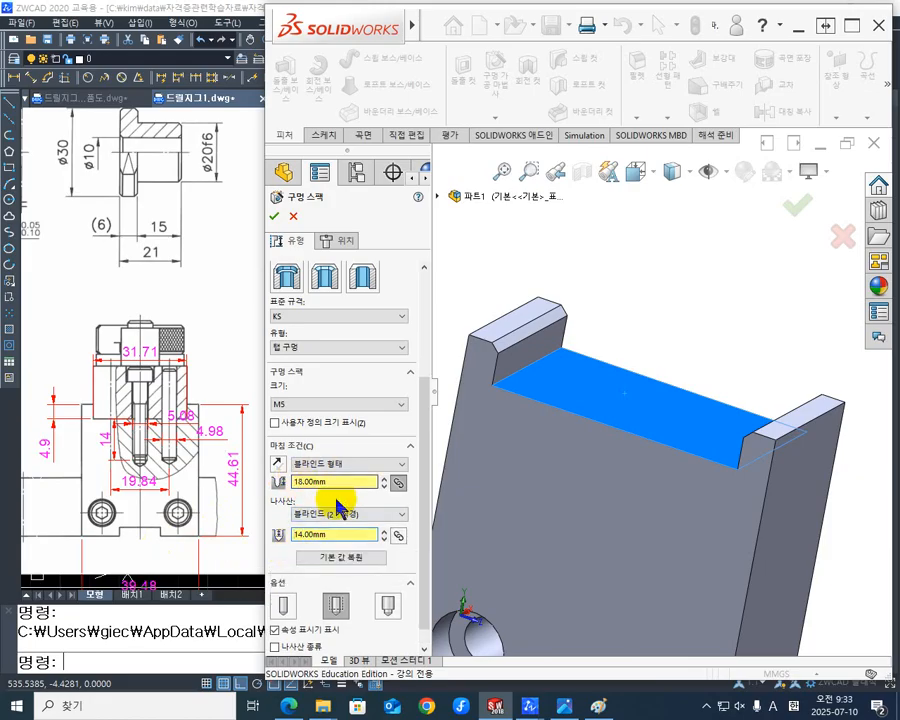
- Add the 안쪽 카운터싱크 countersink option to the tapped hole and set its diameter to 6 mm
{"action": "scroll", "coordinate": [425, 455], "scroll_direction": "down", "scroll_amount": 1}
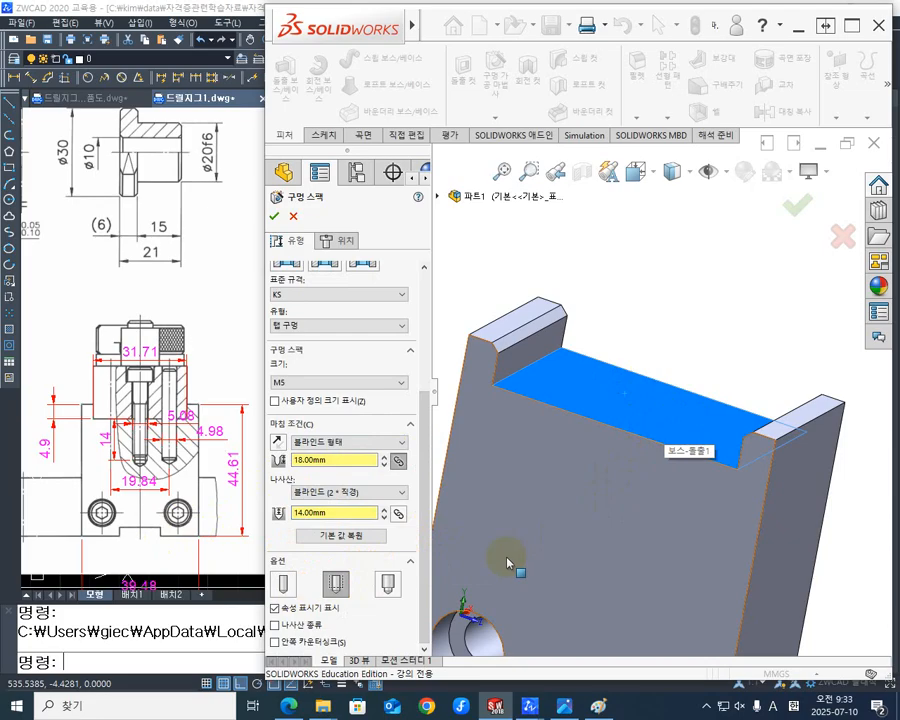
{"action": "left_click", "coordinate": [276, 642]}
{"action": "scroll", "coordinate": [410, 555], "scroll_direction": "down", "scroll_amount": 2}
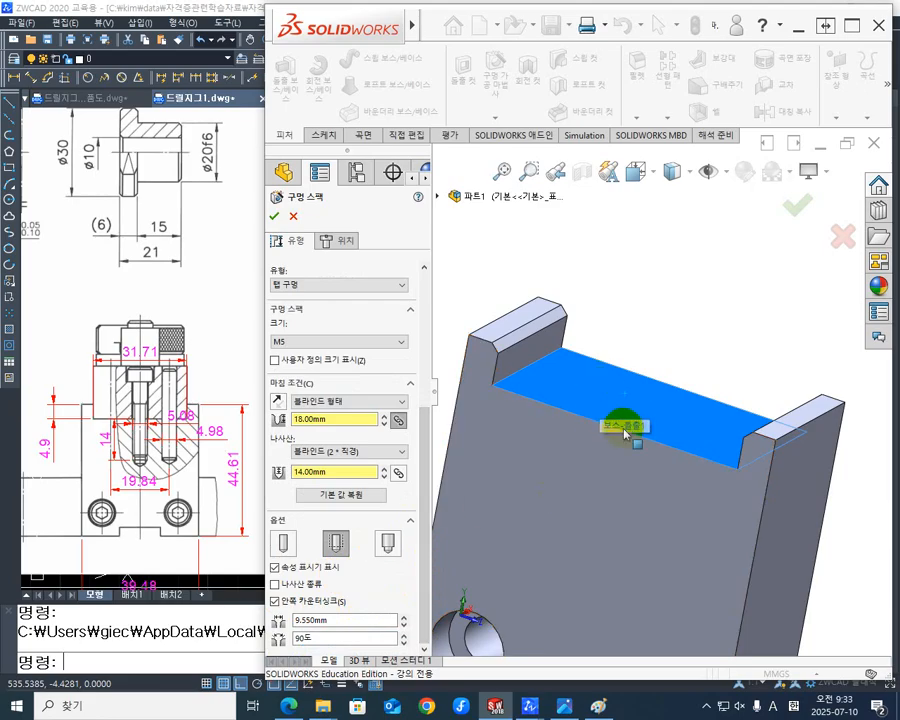
{"action": "double_click", "coordinate": [360, 621]}
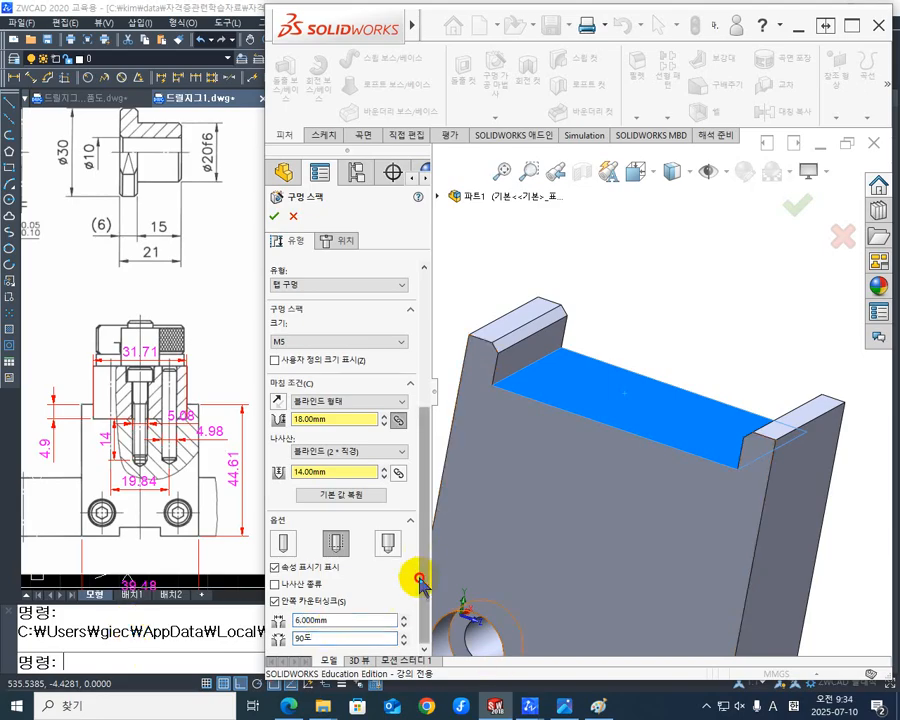
- Place the tapped hole's centre on the origin of the recess floor and complete the hole feature
{"action": "left_click", "coordinate": [340, 241]}
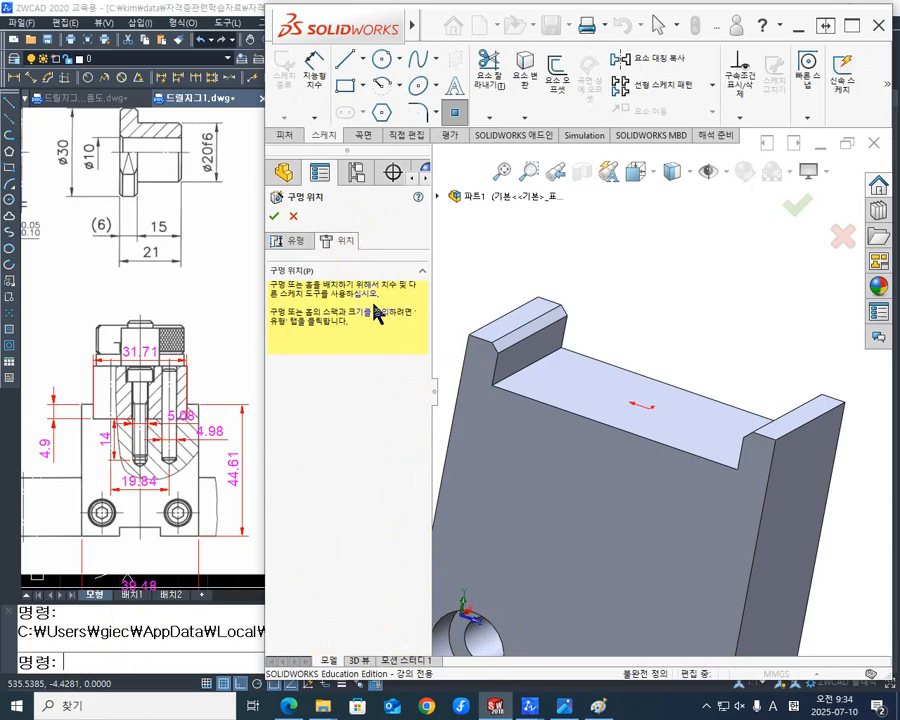
{"action": "middle_click_drag", "start_coordinate": [629, 416], "coordinate": [638, 460]}
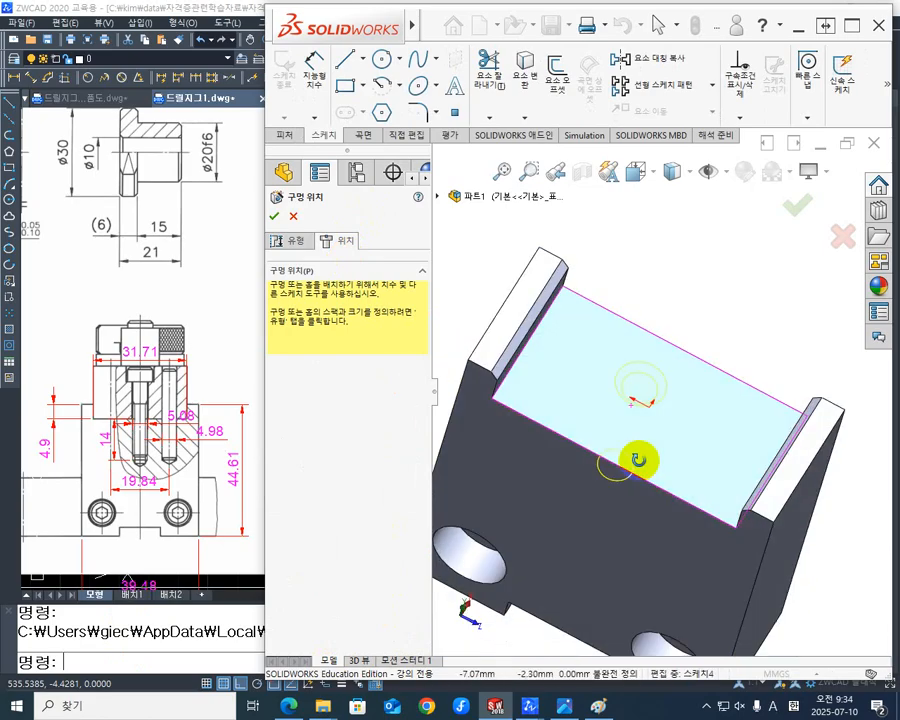
{"action": "left_click", "coordinate": [649, 408]}
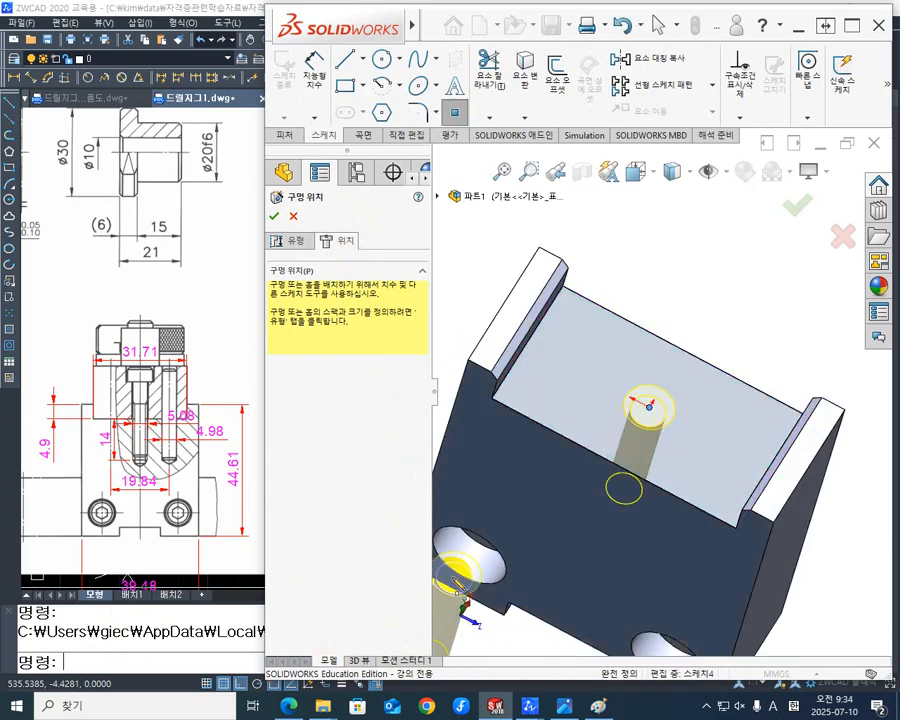
{"action": "left_click", "coordinate": [276, 220]}
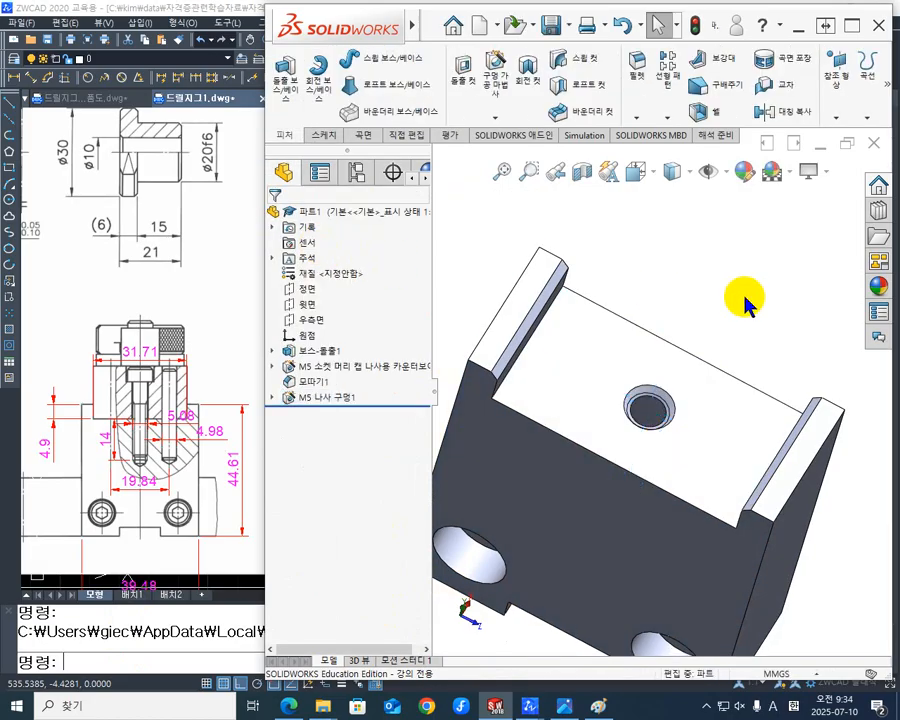
{"action": "middle_click_drag", "start_coordinate": [747, 301], "coordinate": [645, 452]}
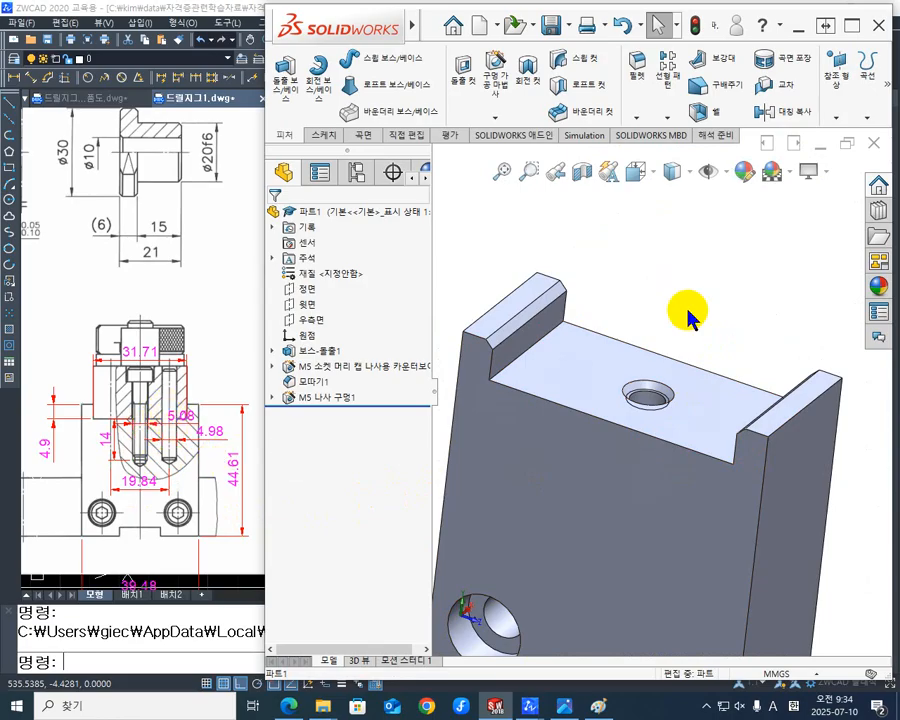
{"action": "mouse_move", "coordinate": [705, 335]}
{"action": "middle_mouse_down"}
{"action": "mouse_move", "coordinate": [722, 340]}
{"action": "mouse_move", "coordinate": [705, 374]}
{"action": "mouse_move", "coordinate": [692, 275]}
{"action": "middle_mouse_up"}
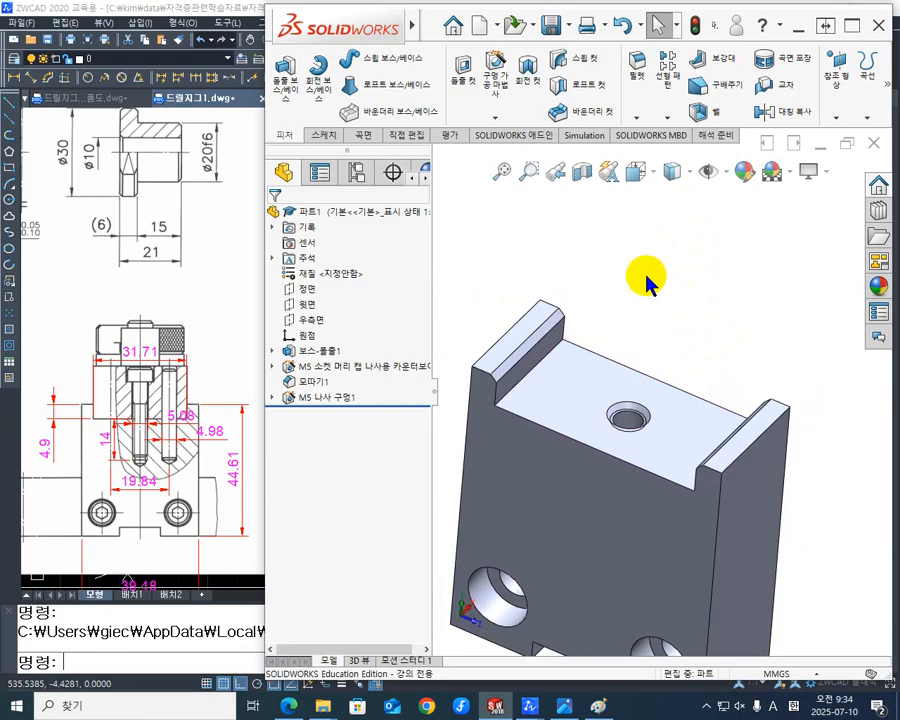
- Switch to ZWCAD and add a linear dimension in the plan view from the block's outer edge to the screw row's centreline
{"action": "left_click", "coordinate": [670, 446]}
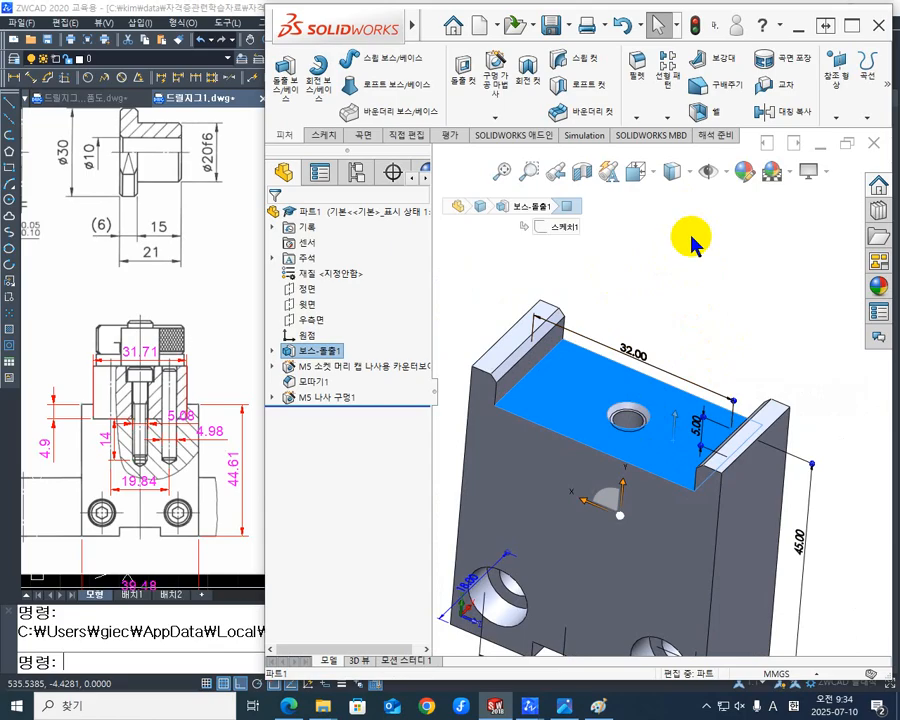
{"action": "left_click", "coordinate": [231, 340]}
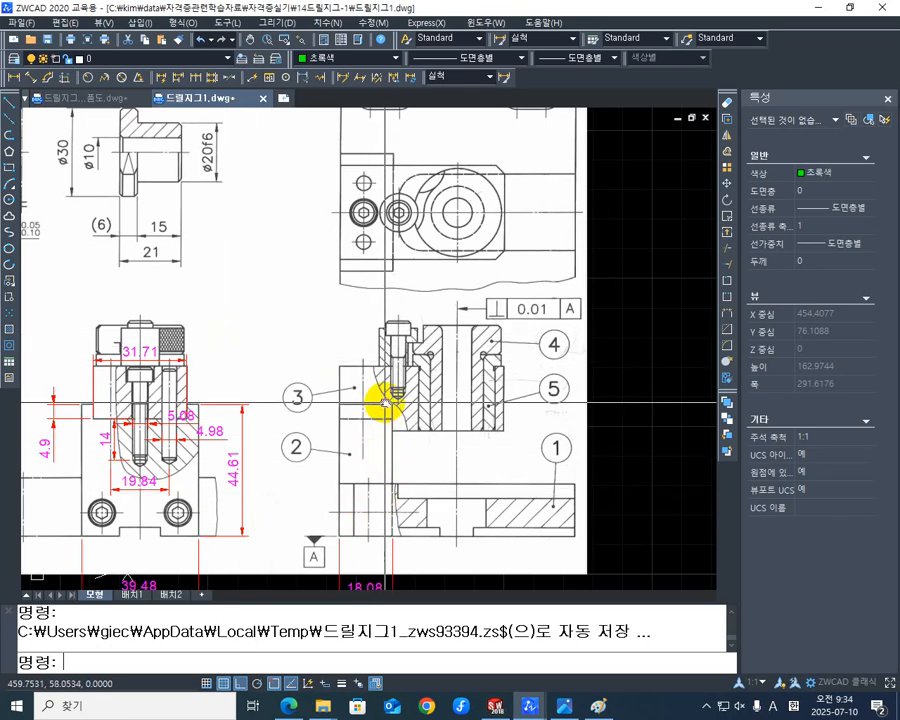
{"action": "middle_click_drag", "start_coordinate": [385, 403], "coordinate": [327, 460]}
{"action": "scroll", "coordinate": [311, 426], "scroll_direction": "up", "scroll_amount": 3}
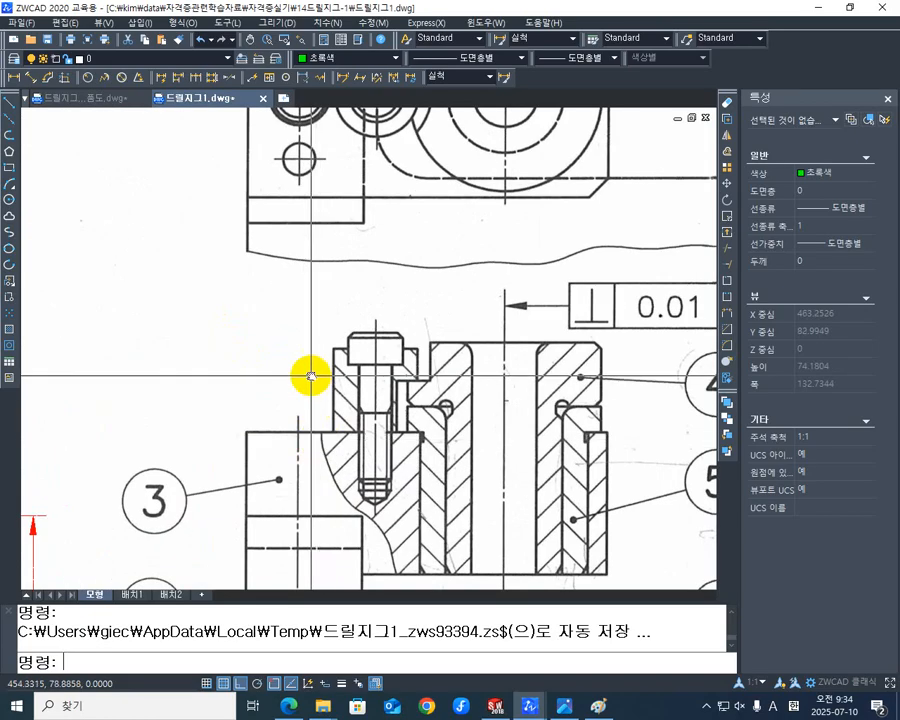
{"action": "middle_click_drag", "start_coordinate": [311, 376], "coordinate": [295, 572]}
{"action": "mouse_move", "coordinate": [331, 392]}
{"action": "middle_mouse_down"}
{"action": "mouse_move", "coordinate": [332, 440]}
{"action": "mouse_move", "coordinate": [364, 442]}
{"action": "middle_mouse_up"}
{"action": "scroll", "coordinate": [323, 463], "scroll_direction": "down", "scroll_amount": 2}
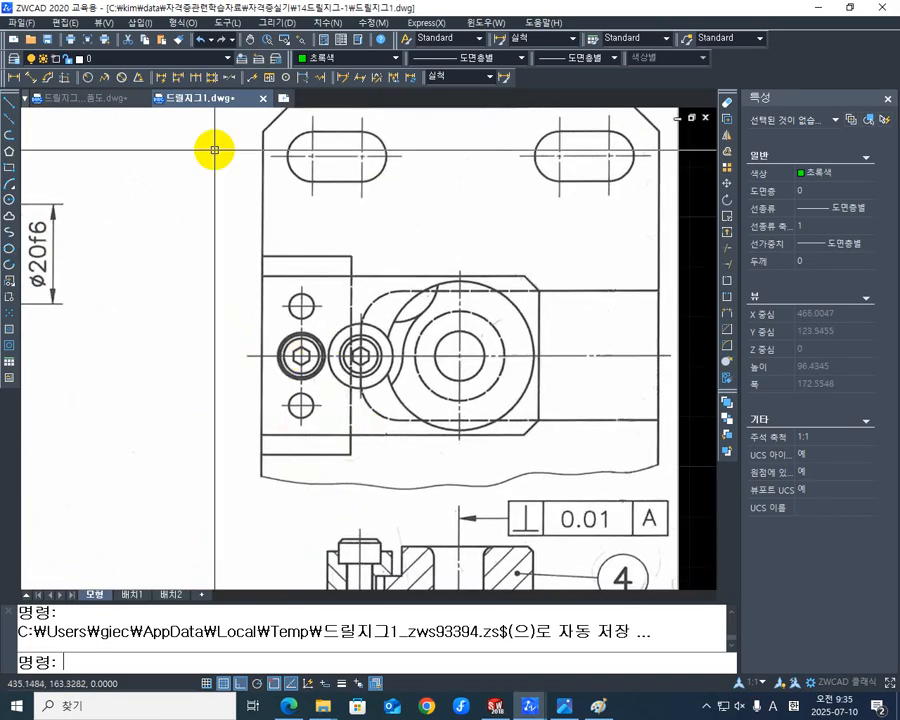
{"action": "left_click", "coordinate": [13, 77]}
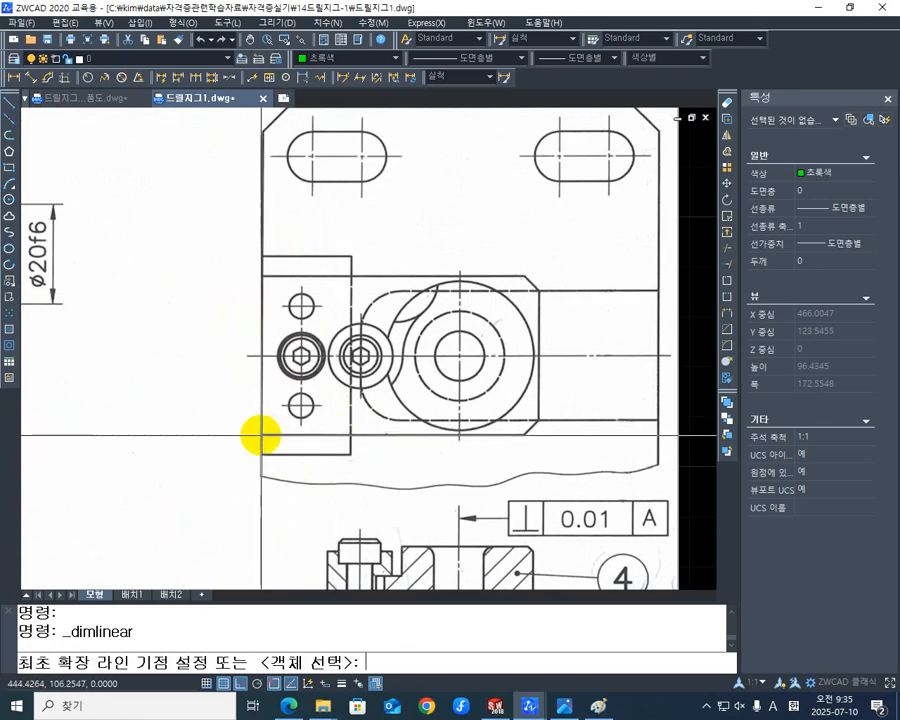
{"action": "left_click", "coordinate": [261, 435]}
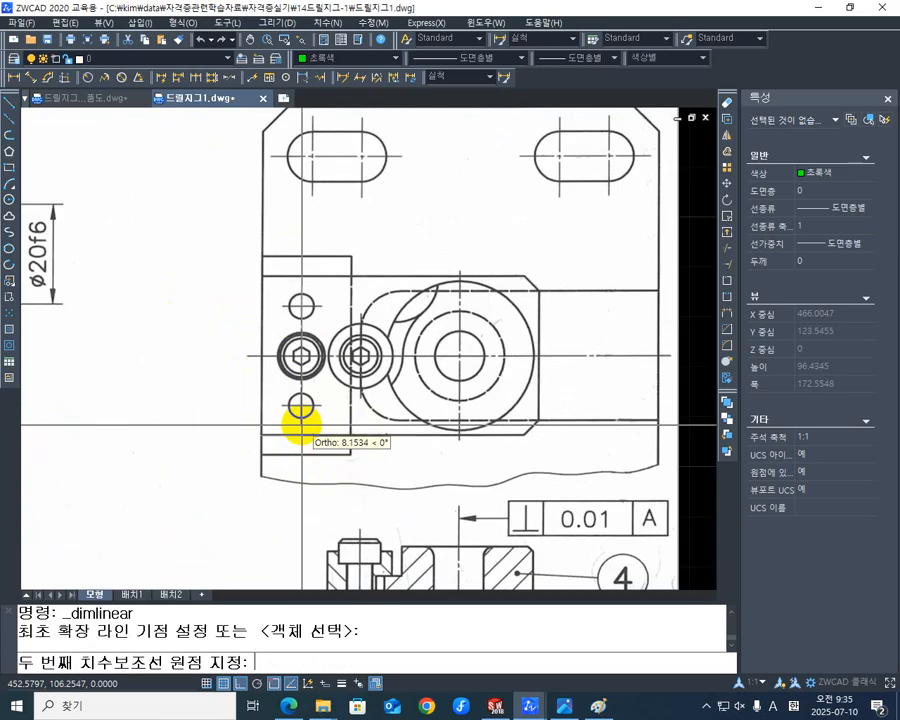
{"action": "left_click", "coordinate": [301, 425]}
{"action": "left_click", "coordinate": [288, 482]}
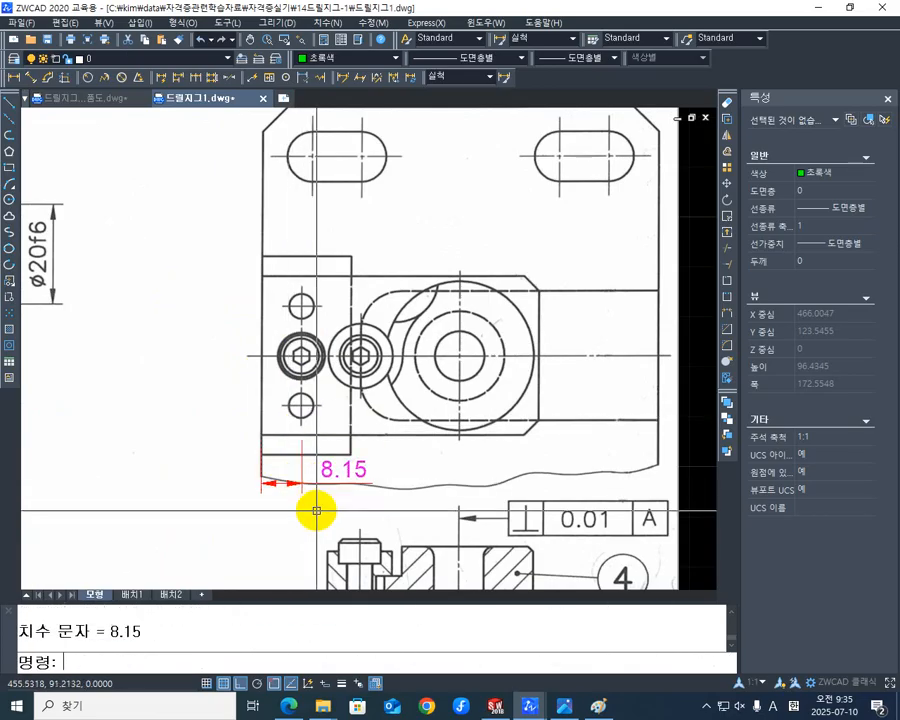
- Measure the horizontal distance from part 3's outer edge to its centreline in the sectioned side view, without keeping the dimension
{"action": "middle_click_drag", "start_coordinate": [315, 508], "coordinate": [315, 403]}
{"action": "scroll", "coordinate": [311, 380], "scroll_direction": "down", "scroll_amount": 3}
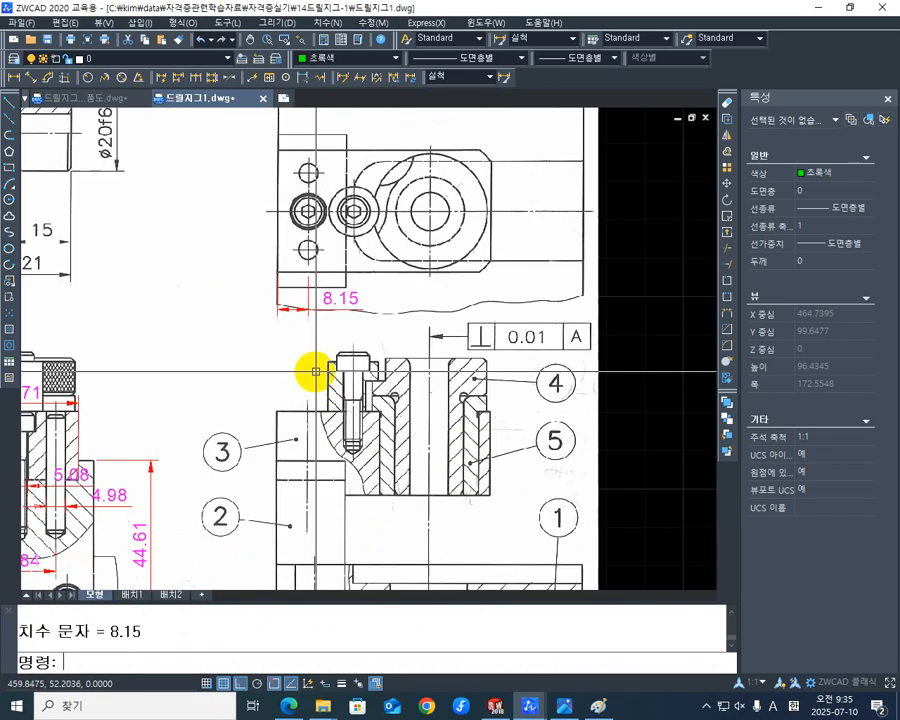
{"action": "scroll", "coordinate": [303, 412], "scroll_direction": "up", "scroll_amount": 4}
{"action": "middle_click_drag", "start_coordinate": [321, 401], "coordinate": [327, 478]}
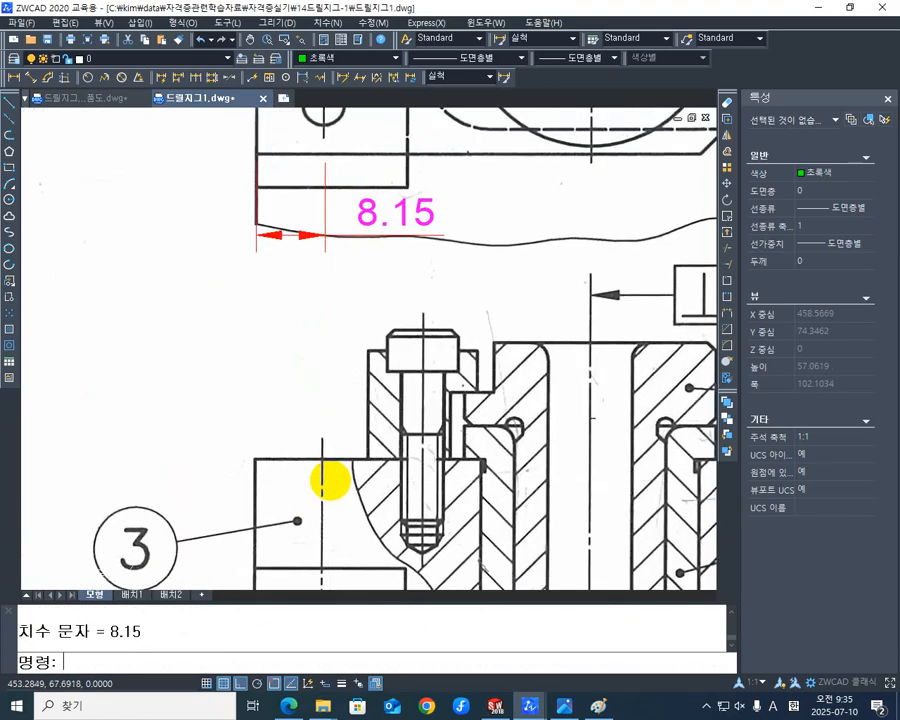
{"action": "key", "text": "Return"}
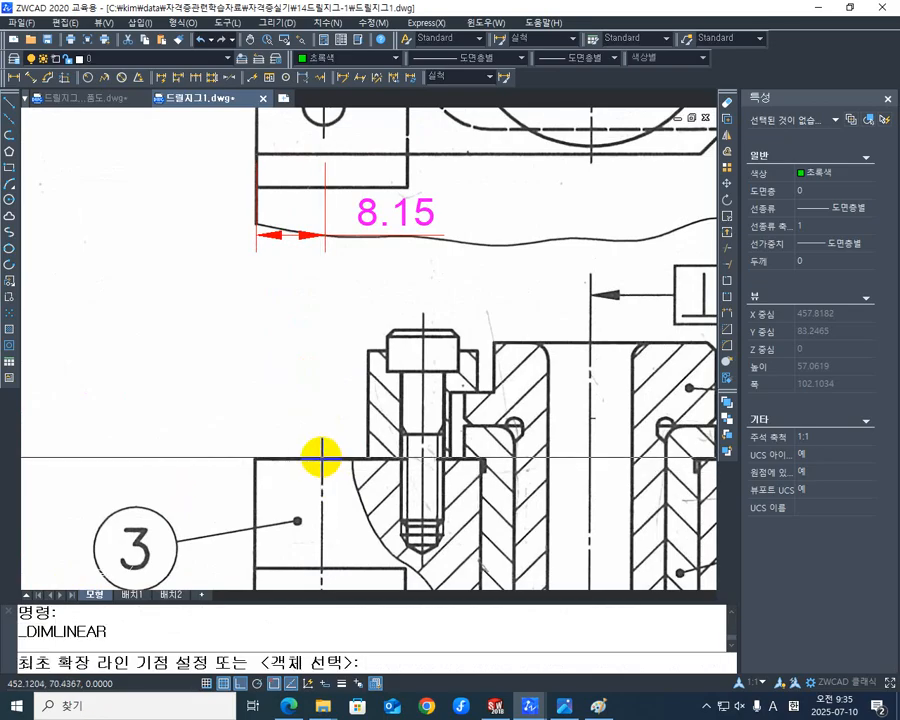
{"action": "left_click", "coordinate": [321, 459]}
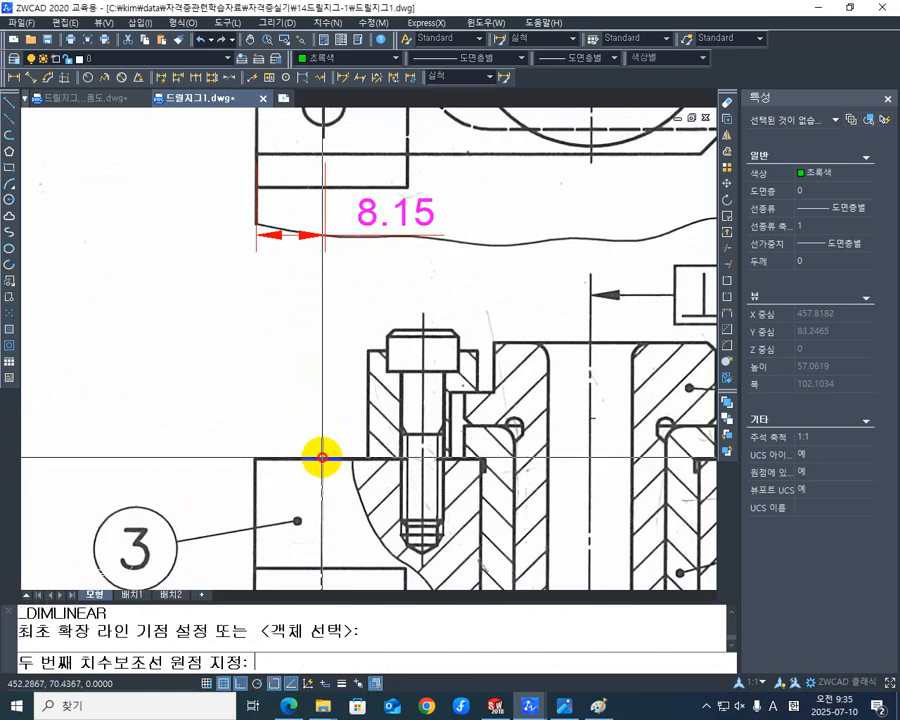
{"action": "left_click", "coordinate": [256, 461]}
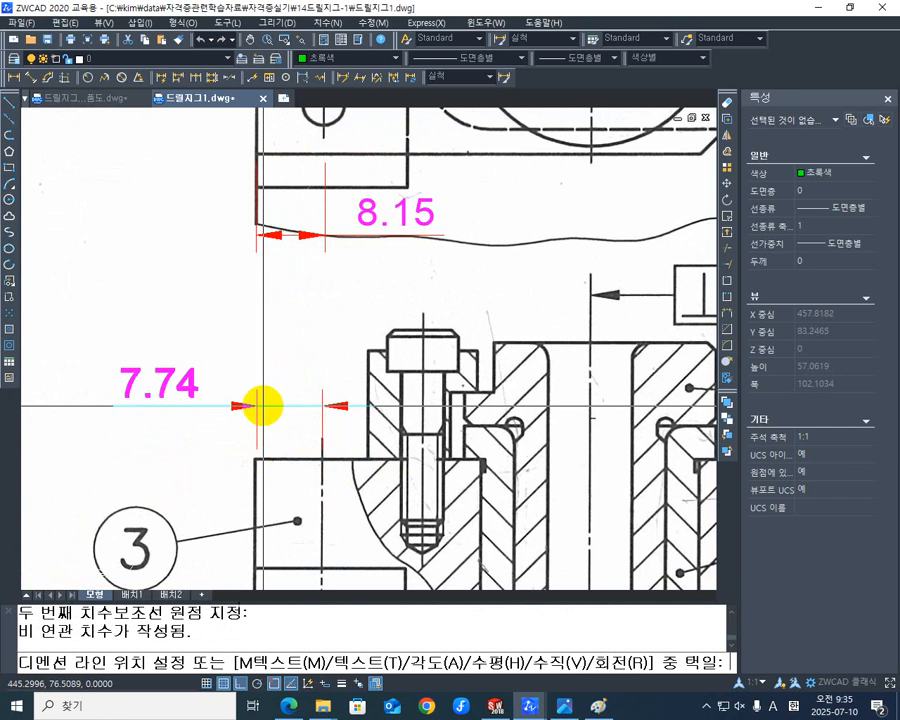
{"action": "key", "text": "Escape"}
{"action": "middle_click_drag", "start_coordinate": [408, 407], "coordinate": [342, 436]}
{"action": "scroll", "coordinate": [342, 437], "scroll_direction": "down", "scroll_amount": 3}
{"action": "middle_click_drag", "start_coordinate": [402, 385], "coordinate": [462, 412]}
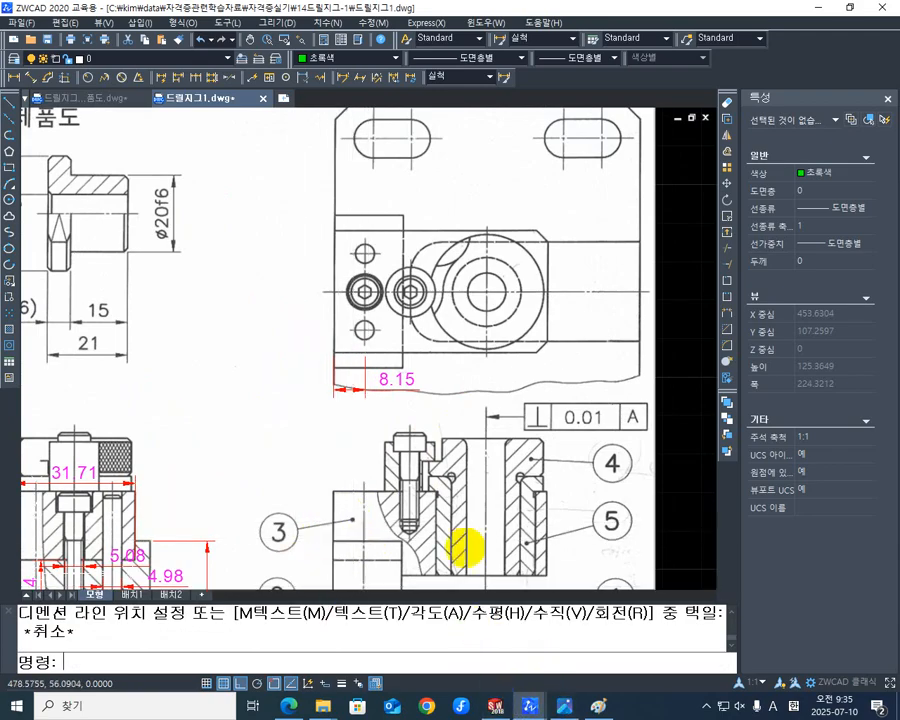
- Switch back to SOLIDWORKS and open the M5 tapped hole's position sketch (스케치4) for editing in a view normal to it
{"action": "left_click", "coordinate": [497, 706]}
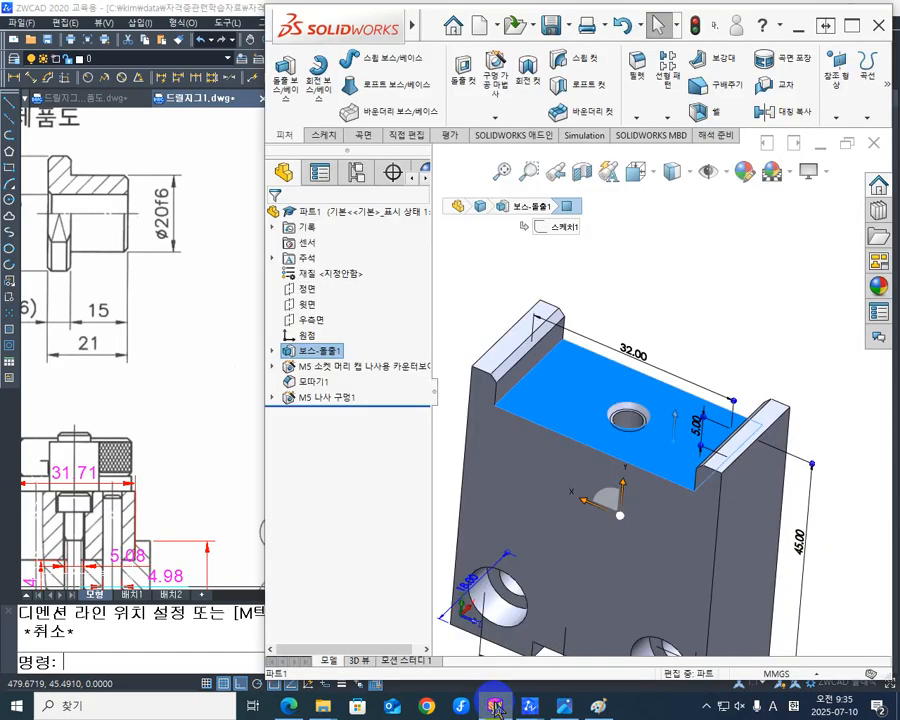
{"action": "middle_click_drag", "start_coordinate": [627, 468], "coordinate": [617, 463]}
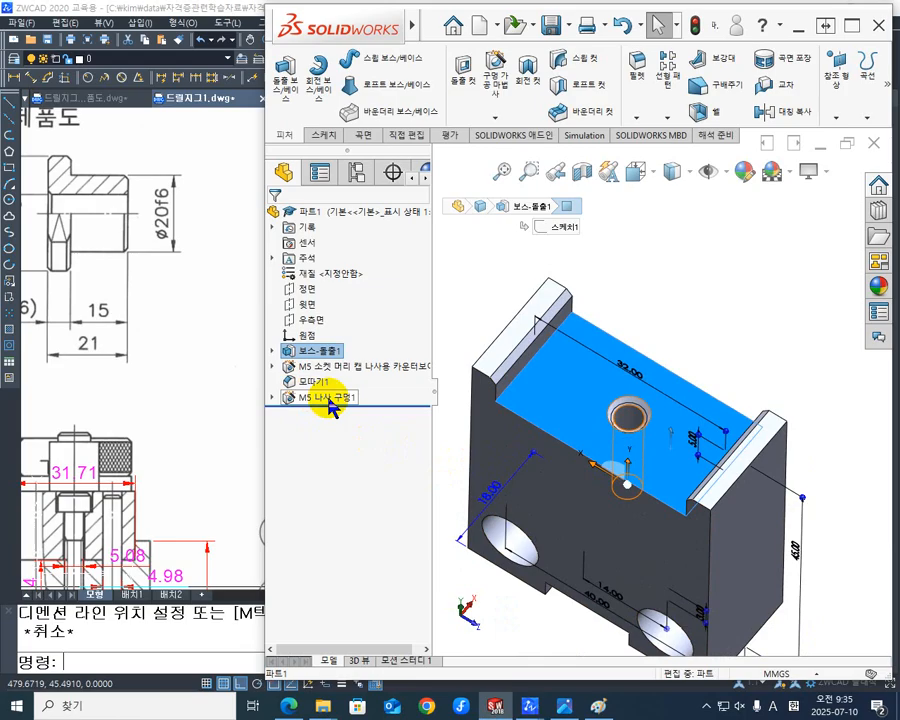
{"action": "left_click", "coordinate": [273, 398]}
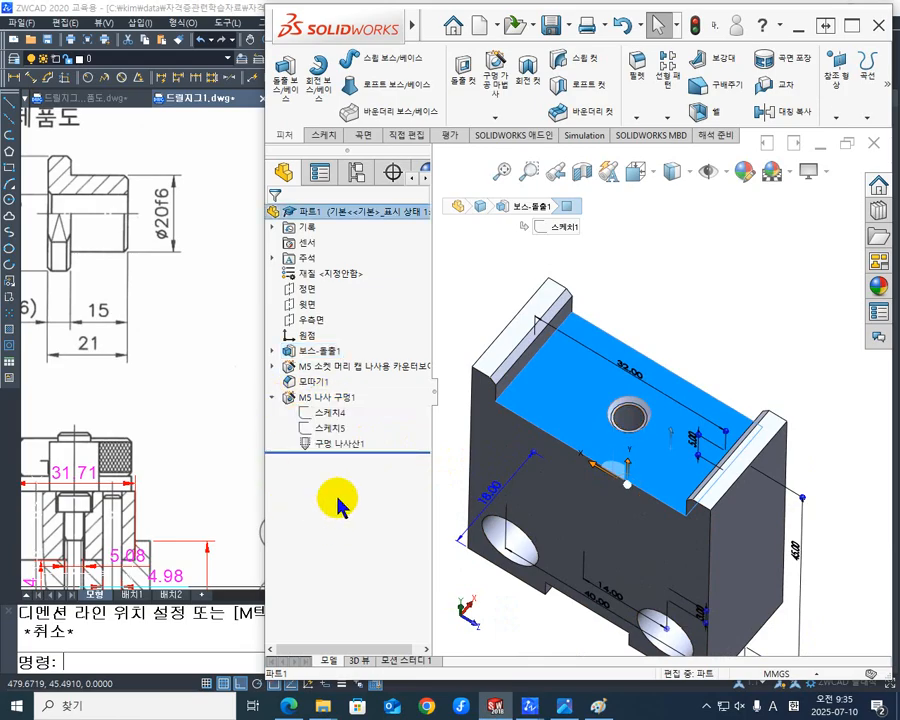
{"action": "left_click", "coordinate": [331, 413]}
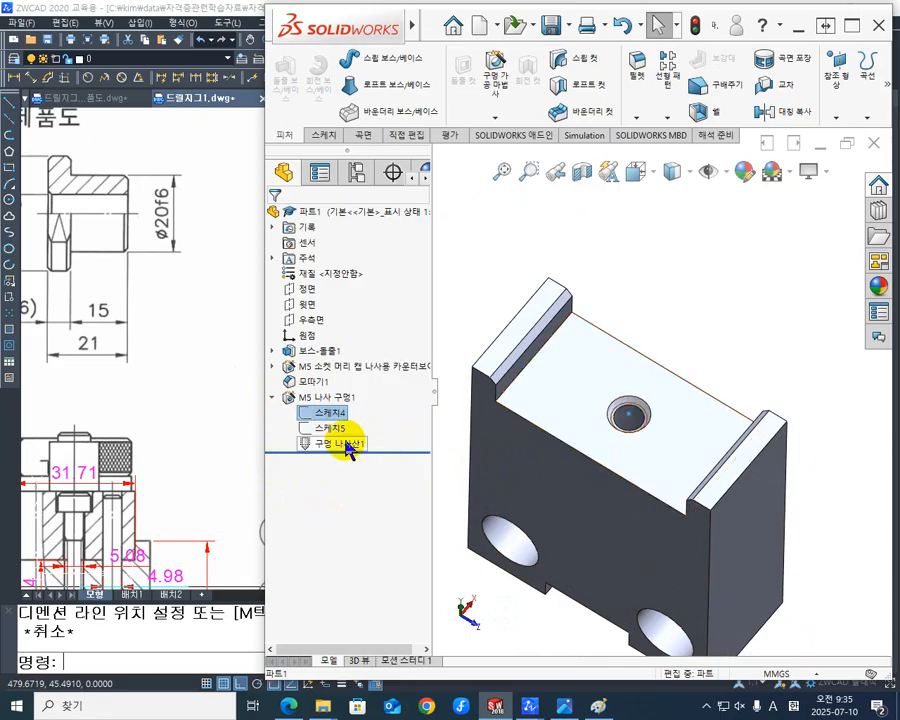
{"action": "right_click", "coordinate": [333, 424]}
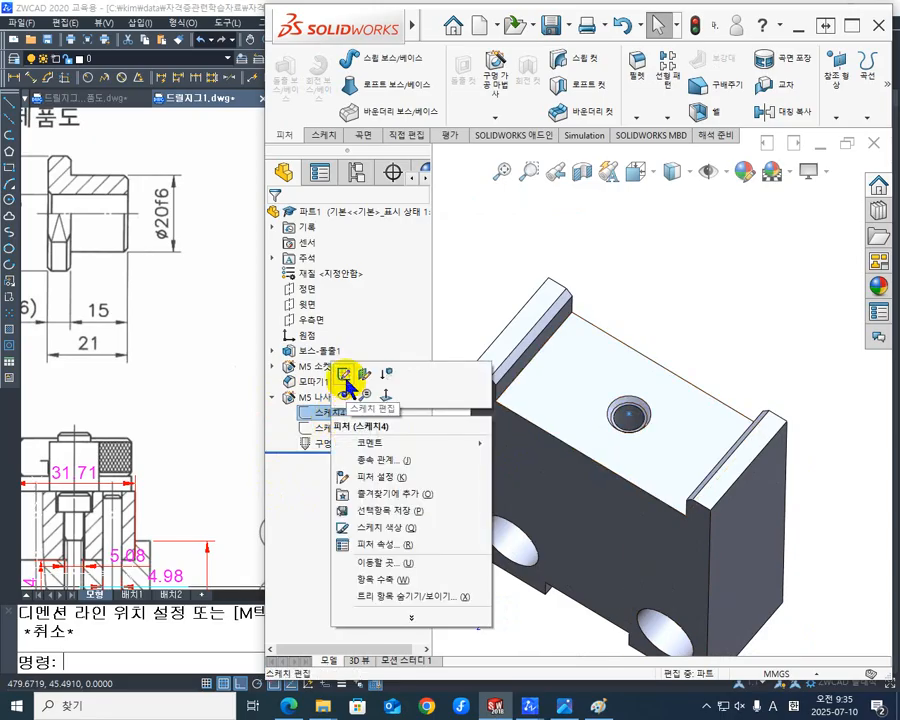
{"action": "left_click", "coordinate": [345, 377]}
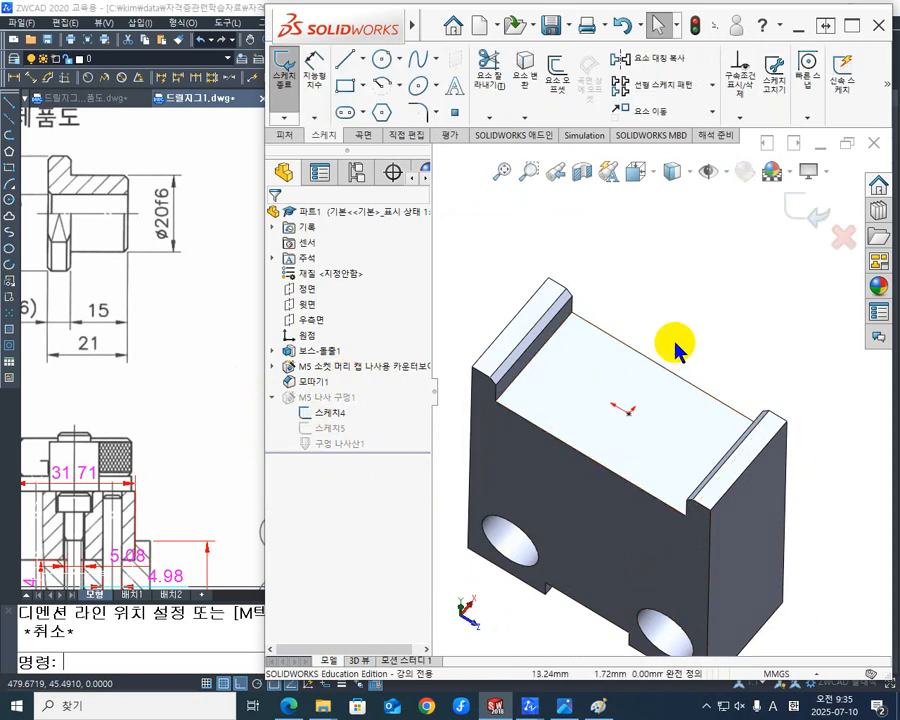
{"action": "key", "text": "ctrl+8"}
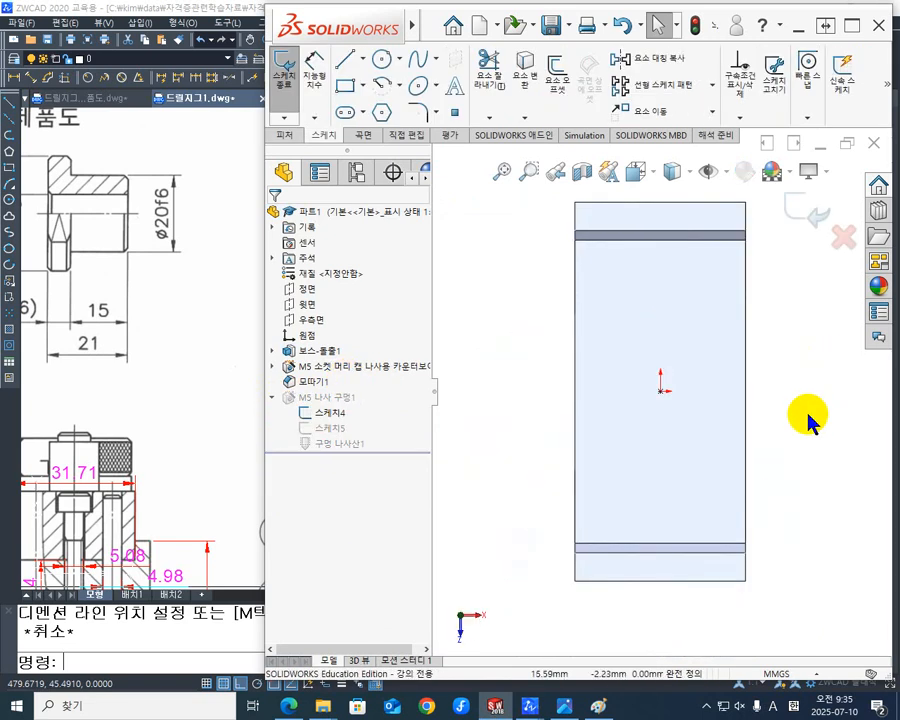
- Delete the hole point's coincident relation to the origin and move the point about 4.6 mm toward the floor's long edge
{"action": "left_click", "coordinate": [660, 392]}
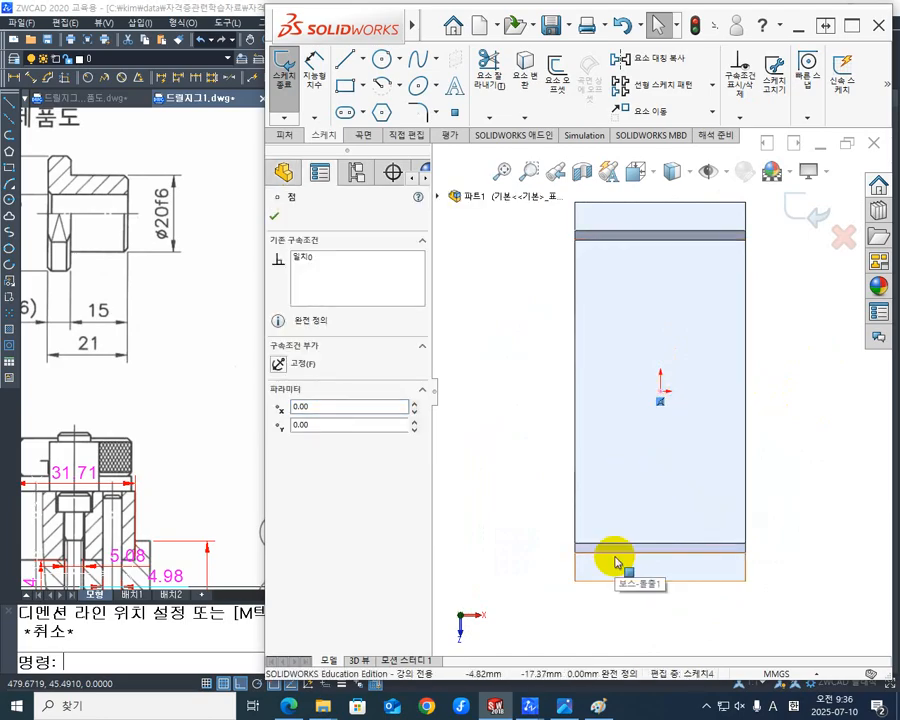
{"action": "key", "text": "Delete"}
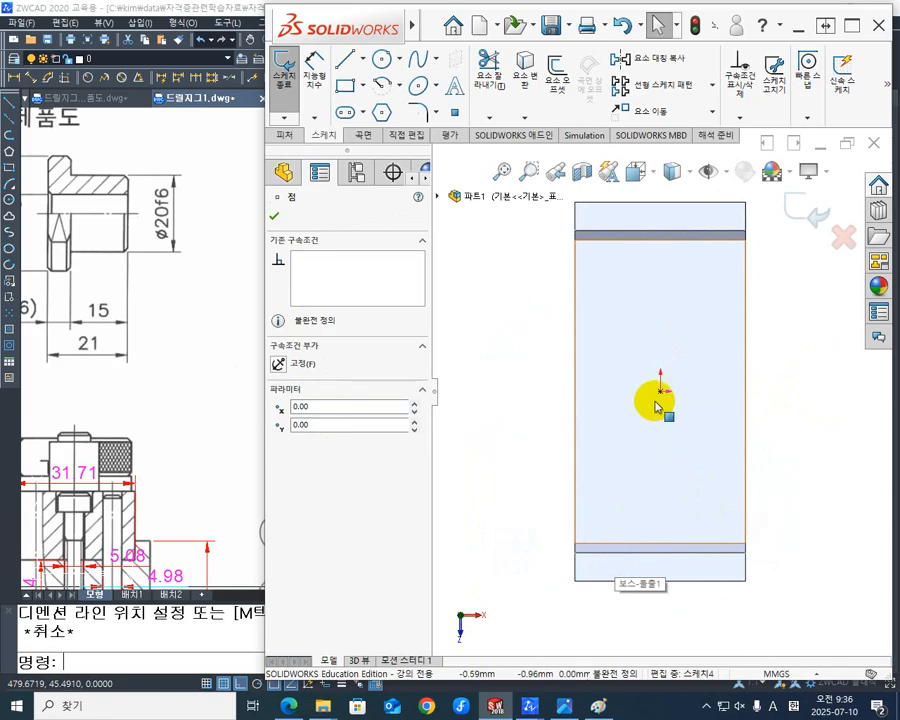
{"action": "mouse_move", "coordinate": [660, 391]}
{"action": "left_mouse_down"}
{"action": "mouse_move", "coordinate": [607, 397]}
{"action": "mouse_move", "coordinate": [617, 397]}
{"action": "left_mouse_up"}
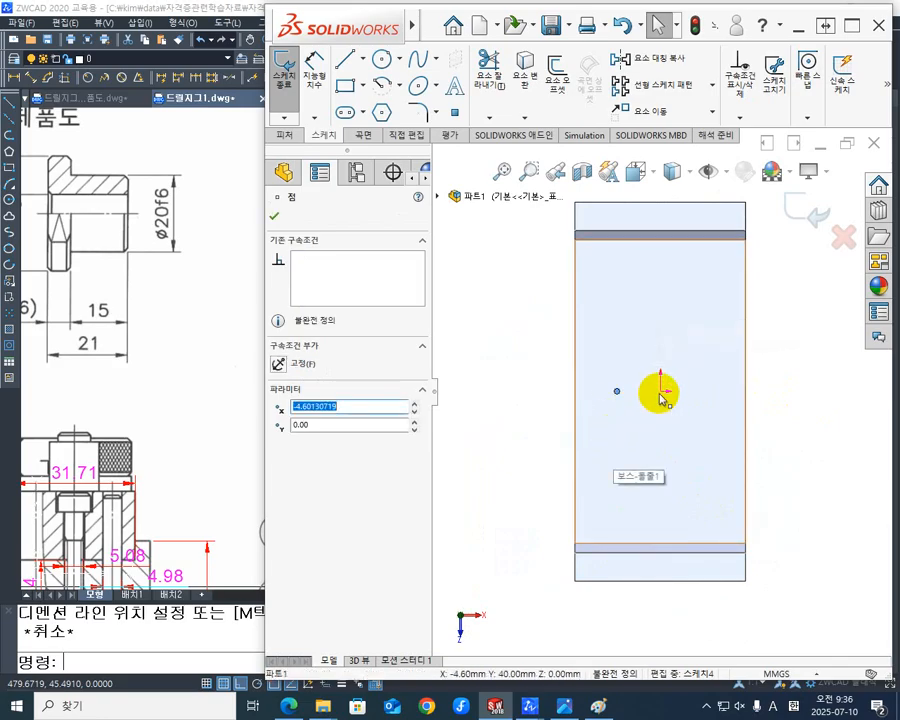
- Add a horizontal (수평) relation between the hole point and the origin
{"action": "left_click", "coordinate": [661, 393], "text": "ctrl"}
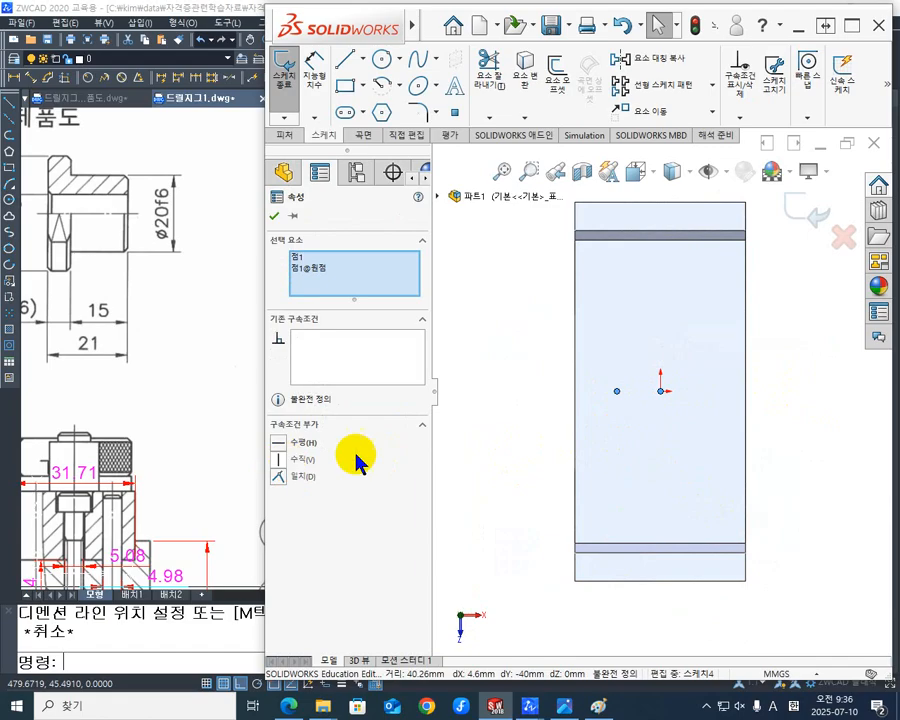
{"action": "left_click", "coordinate": [283, 447]}
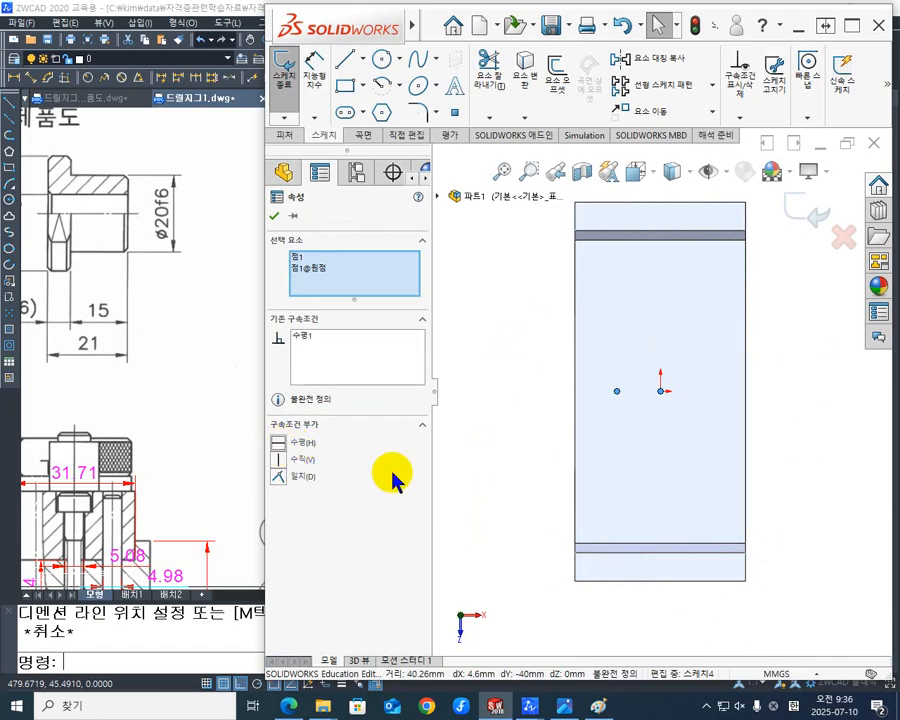
{"action": "left_click", "coordinate": [276, 217]}
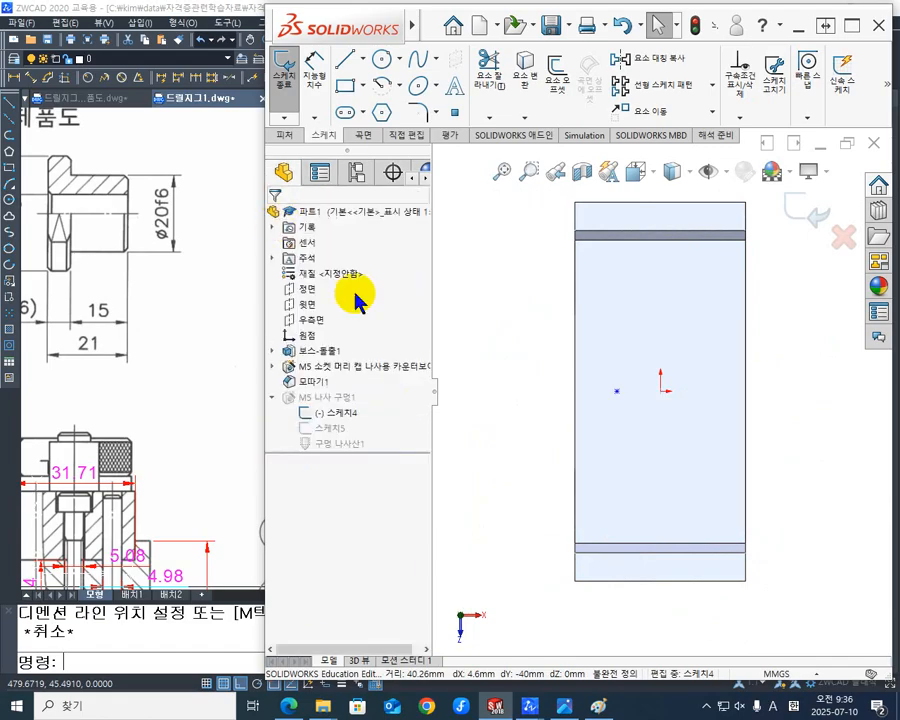
- Dimension the hole point 8 mm from the recess floor's long edge and exit the hole's position sketch
{"action": "left_click", "coordinate": [318, 72]}
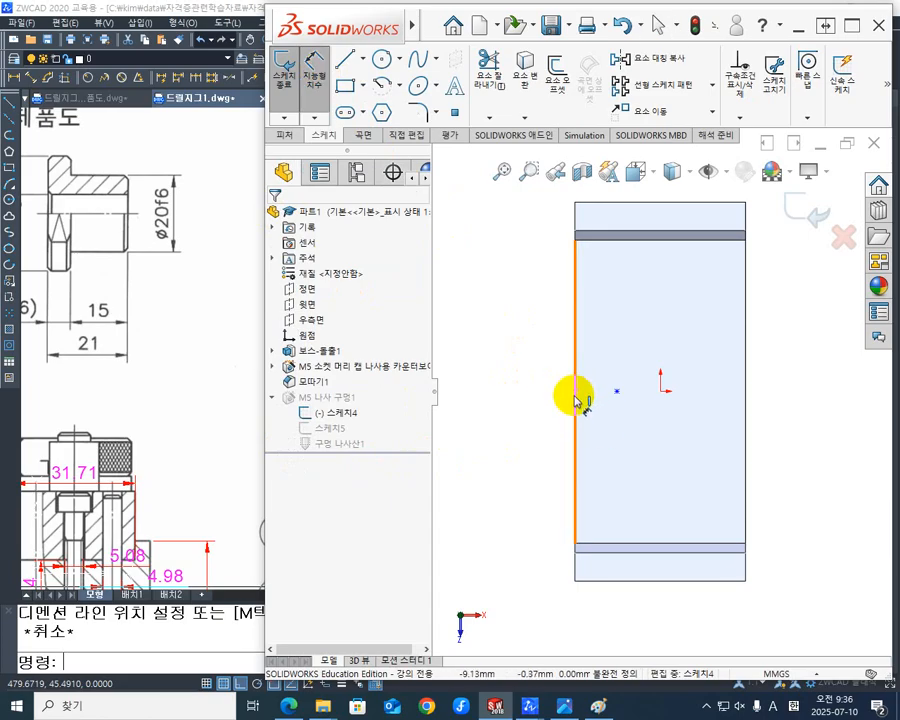
{"action": "left_click", "coordinate": [577, 403]}
{"action": "left_click", "coordinate": [616, 391]}
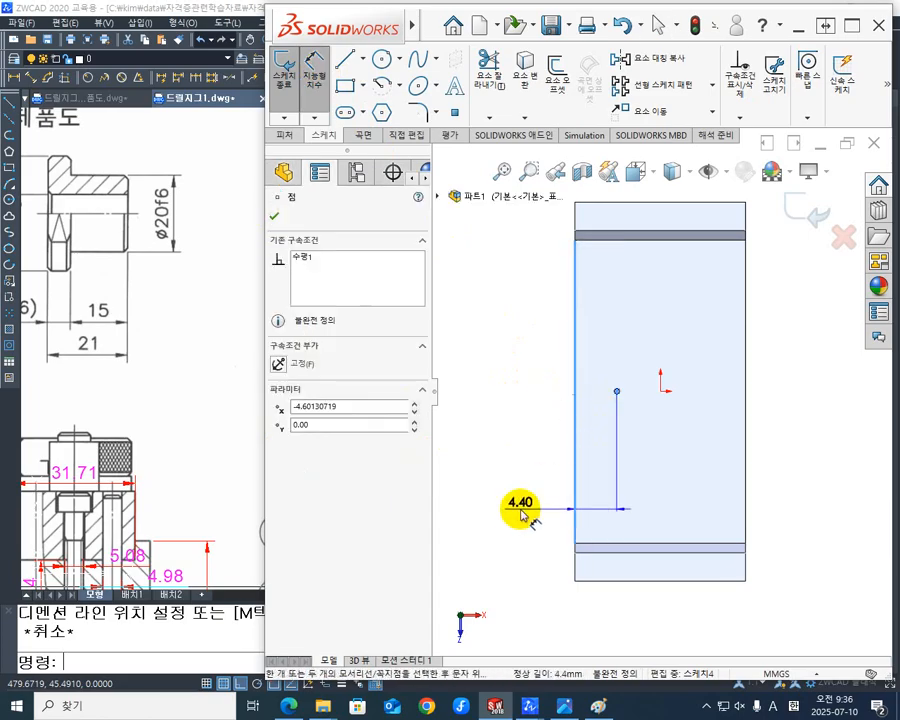
{"action": "left_click", "coordinate": [510, 516]}
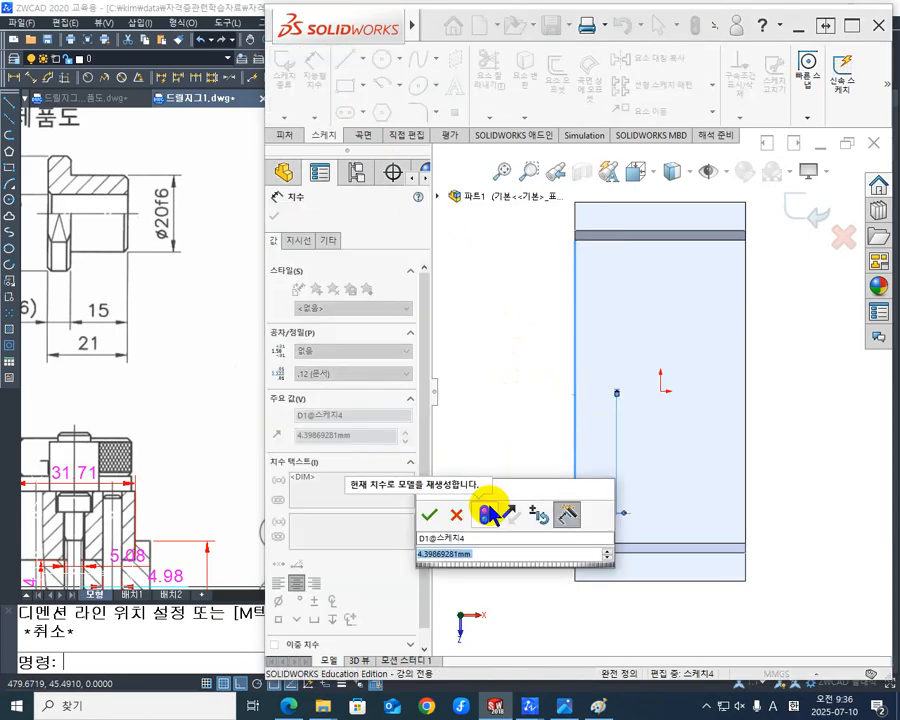
{"action": "type", "text": "8"}
{"action": "key", "text": "Return"}
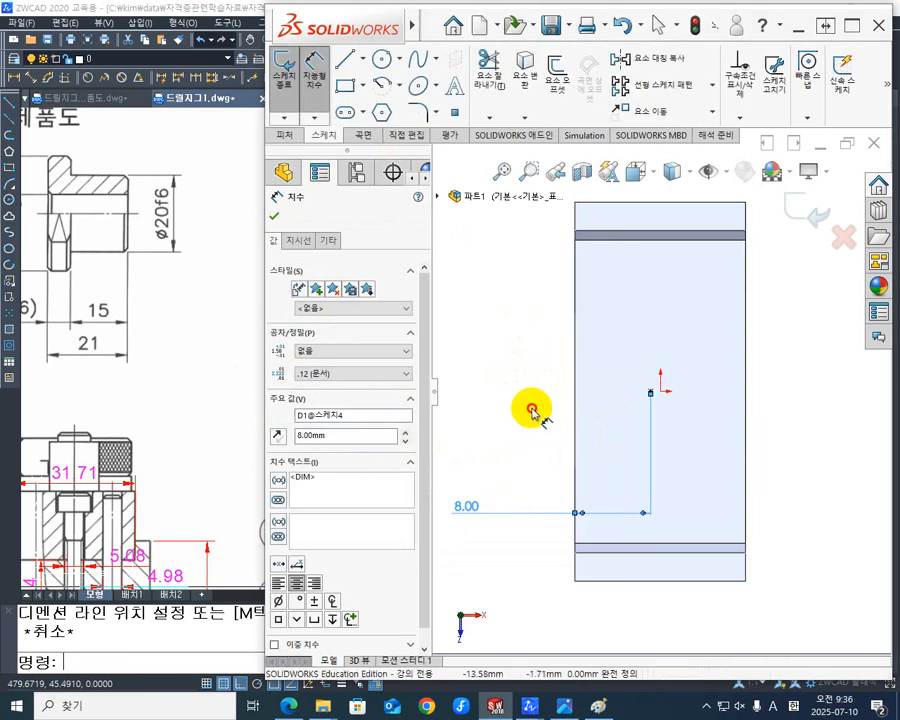
{"action": "left_click", "coordinate": [532, 410]}
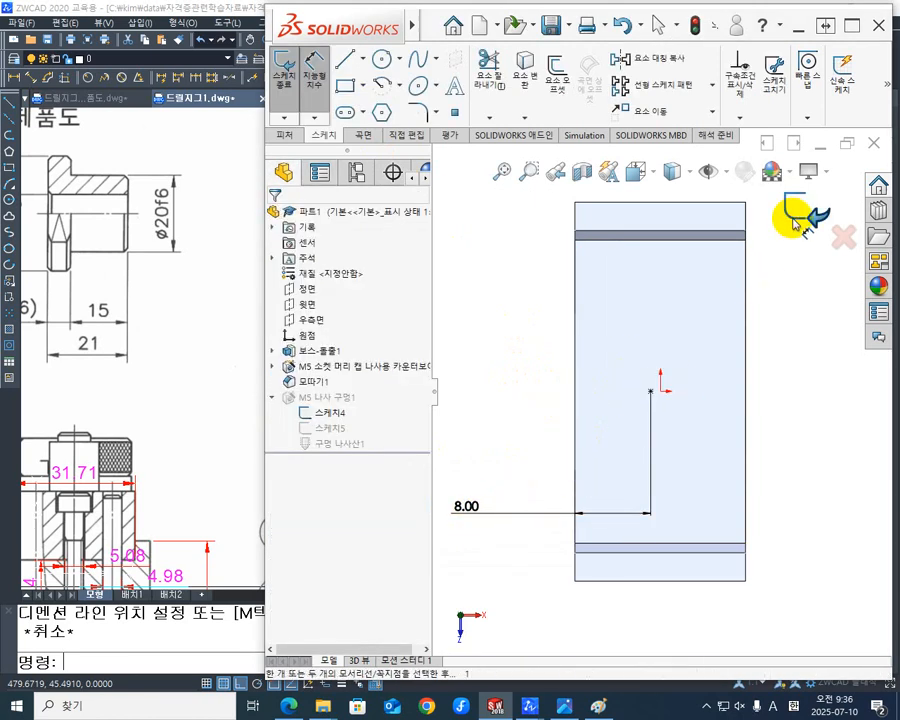
{"action": "left_click", "coordinate": [797, 224]}
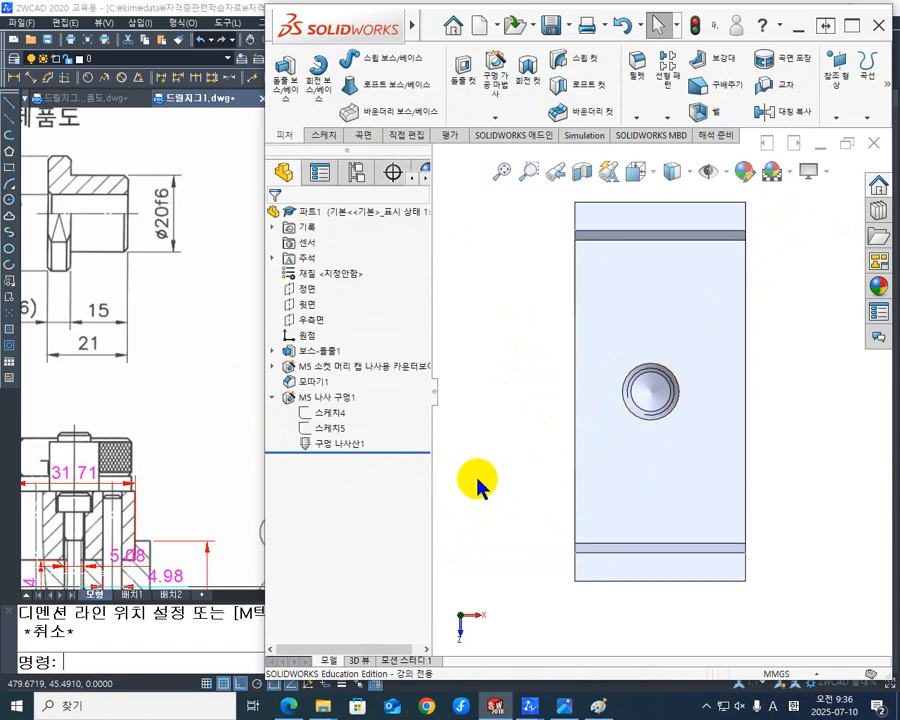
- Switch to ZWCAD and examine the diameter, depth and spacing of the pin holes beside the central screw in the sectioned side view
{"action": "left_click", "coordinate": [171, 412]}
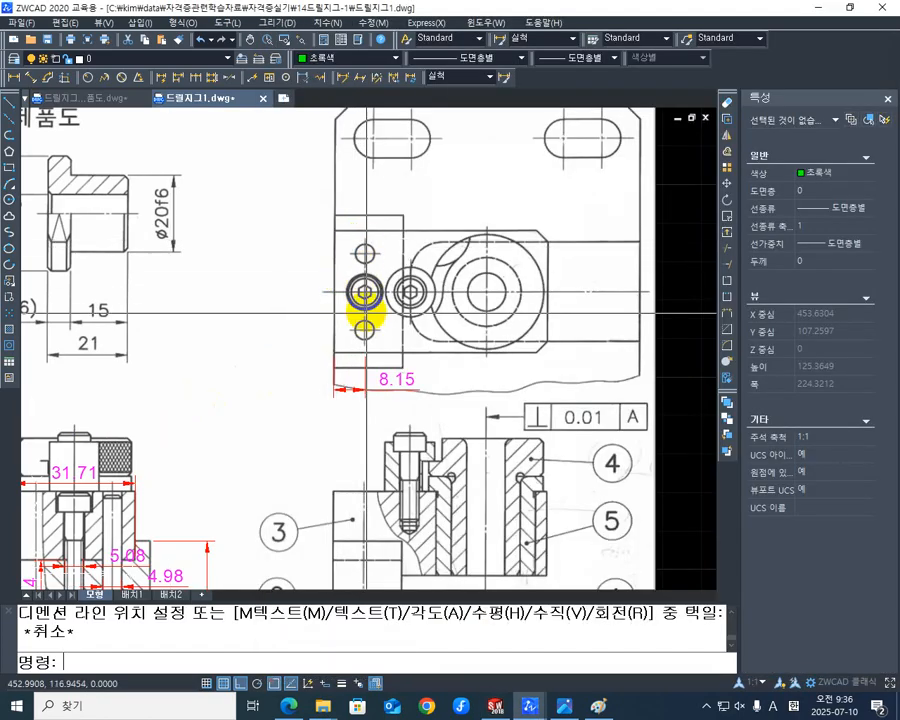
{"action": "mouse_move", "coordinate": [302, 401]}
{"action": "middle_mouse_down"}
{"action": "mouse_move", "coordinate": [313, 430]}
{"action": "mouse_move", "coordinate": [413, 334]}
{"action": "mouse_move", "coordinate": [348, 348]}
{"action": "mouse_move", "coordinate": [371, 309]}
{"action": "mouse_move", "coordinate": [354, 318]}
{"action": "middle_mouse_up"}
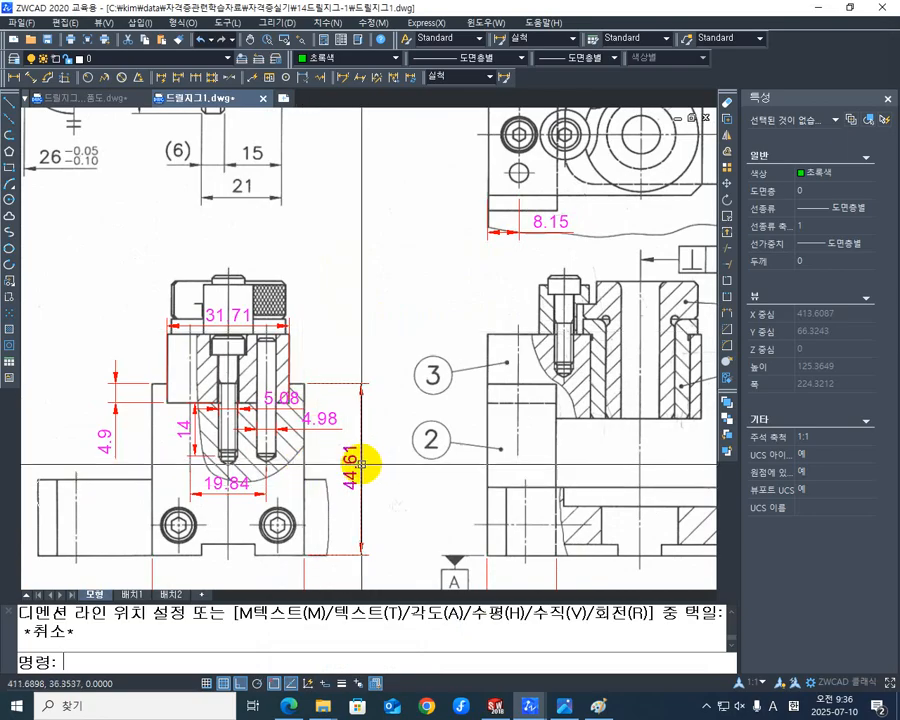
{"action": "scroll", "coordinate": [264, 476], "scroll_direction": "up", "scroll_amount": 5}
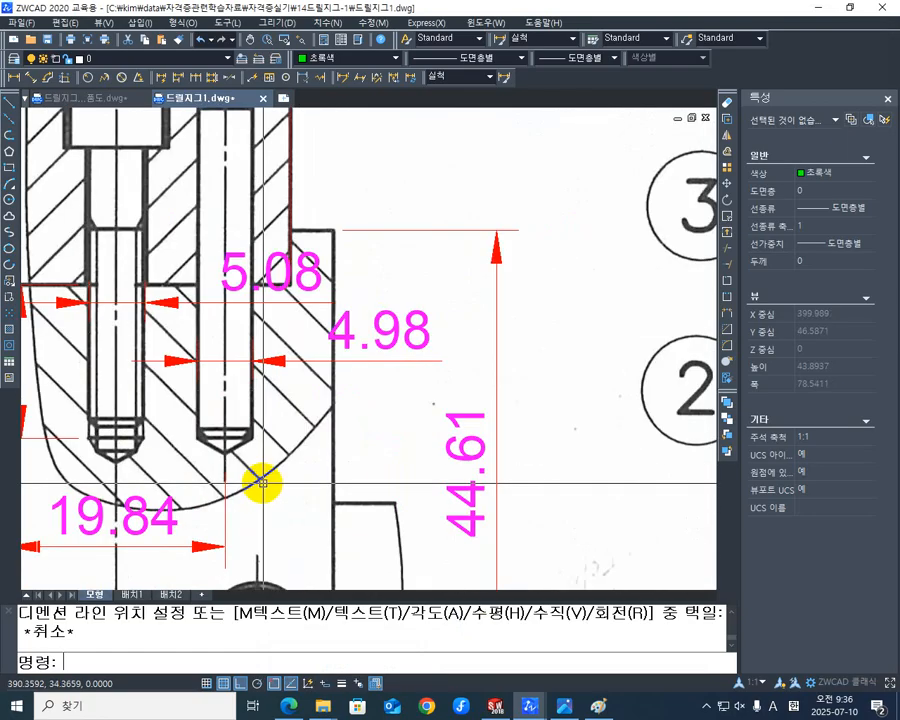
{"action": "middle_click_drag", "start_coordinate": [262, 483], "coordinate": [385, 485]}
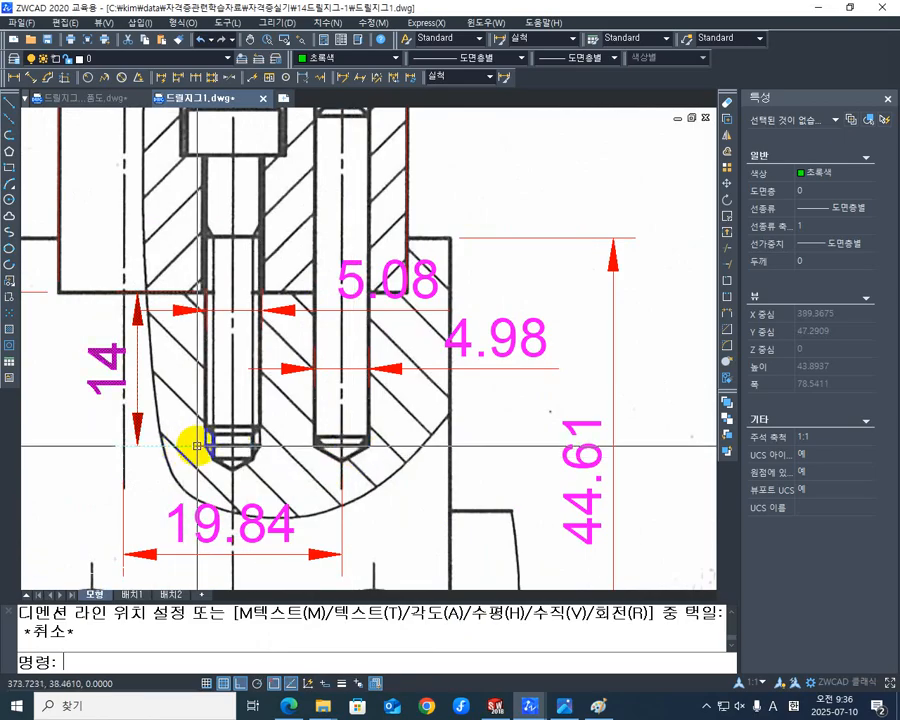
{"action": "mouse_move", "coordinate": [404, 438]}
{"action": "middle_mouse_down"}
{"action": "mouse_move", "coordinate": [324, 480]}
{"action": "mouse_move", "coordinate": [331, 484]}
{"action": "mouse_move", "coordinate": [313, 430]}
{"action": "middle_mouse_up"}
{"action": "scroll", "coordinate": [340, 478], "scroll_direction": "down", "scroll_amount": 1}
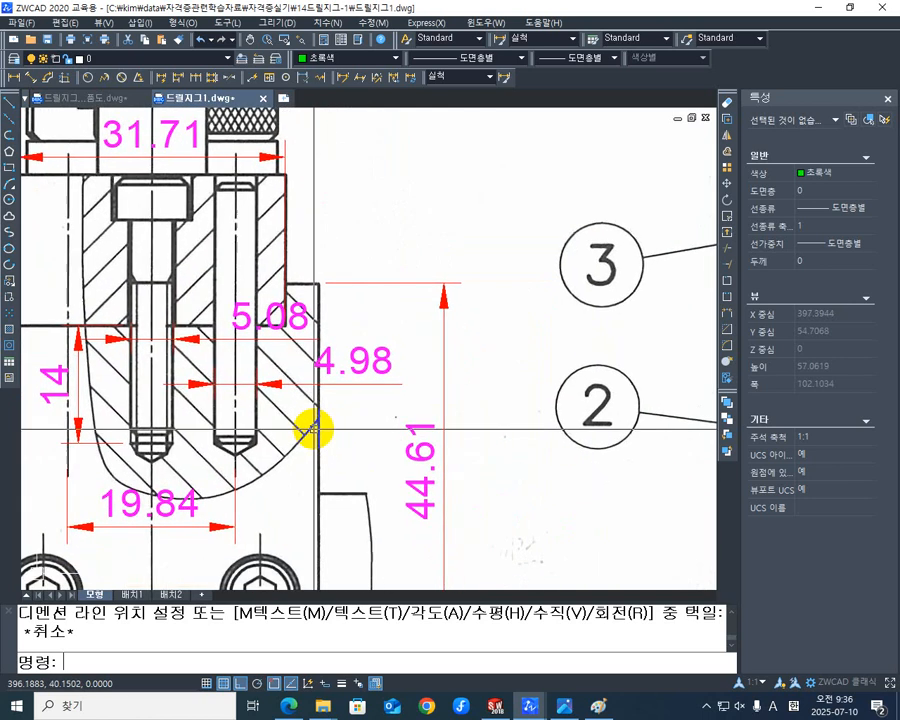
- Switch back to SOLIDWORKS and start a Hole Wizard hole on the recess floor as a KS dowel pin hole (맞춤핀 구멍), size Ø5.0
{"action": "left_click", "coordinate": [497, 707]}
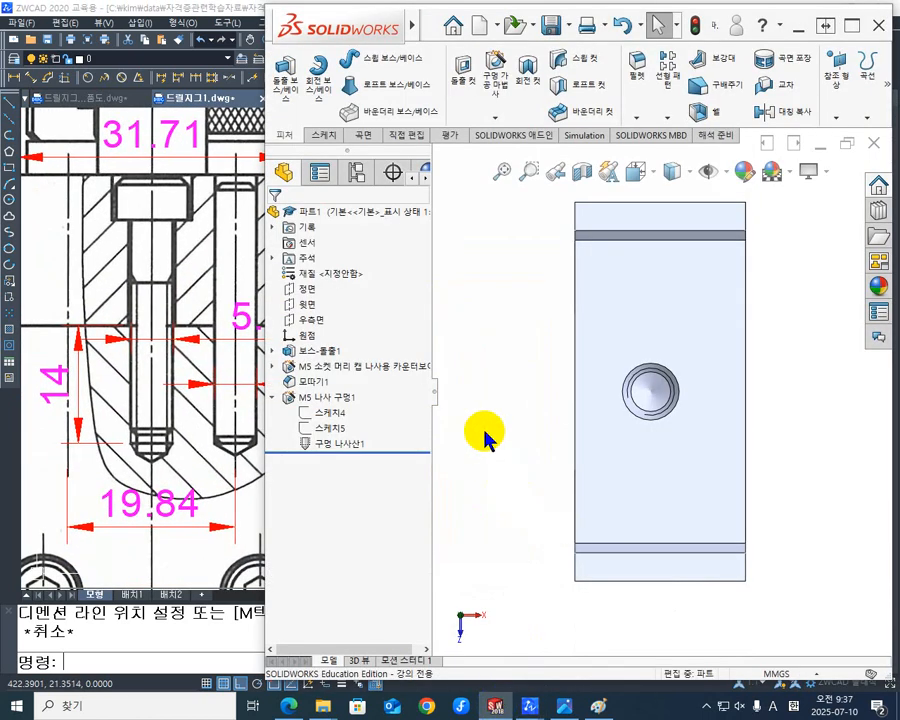
{"action": "middle_click_drag", "start_coordinate": [572, 573], "coordinate": [639, 462]}
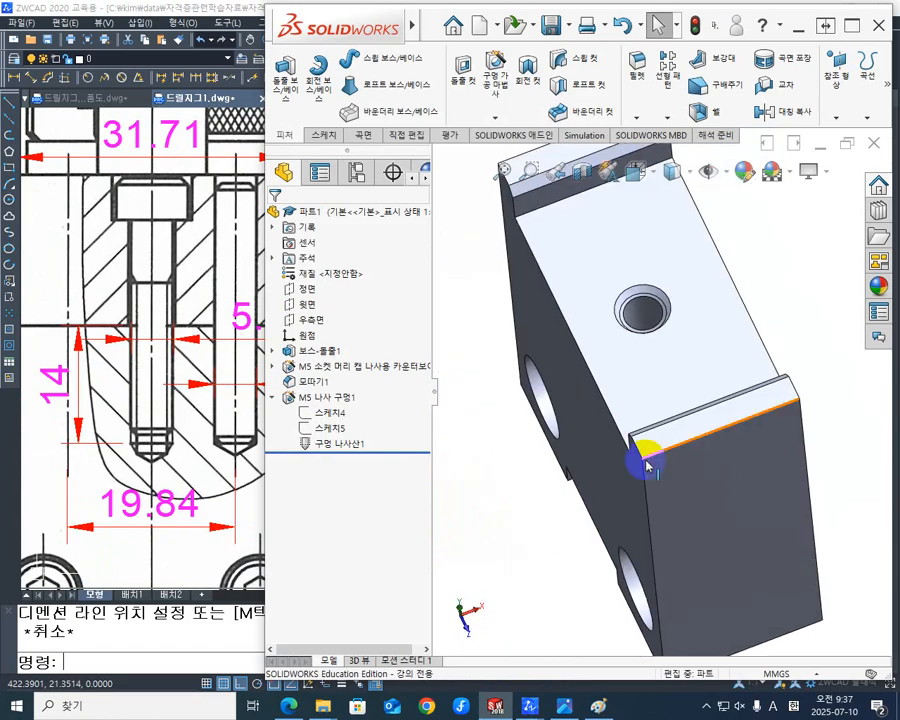
{"action": "left_click", "coordinate": [660, 382]}
{"action": "middle_click_drag", "start_coordinate": [578, 527], "coordinate": [636, 497]}
{"action": "scroll", "coordinate": [636, 497], "scroll_direction": "up", "scroll_amount": 3}
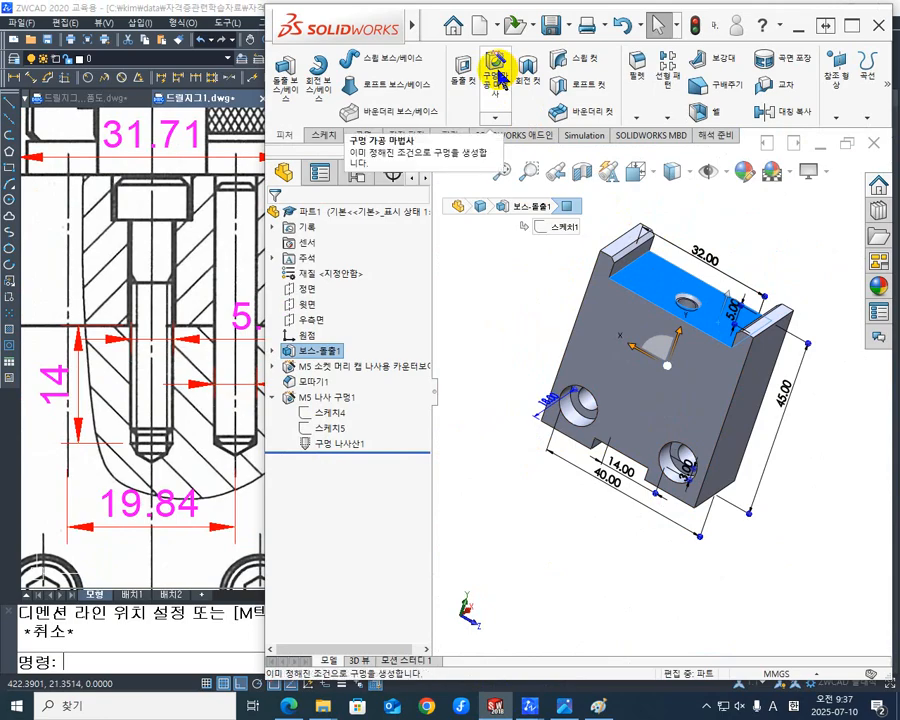
{"action": "left_click", "coordinate": [498, 77]}
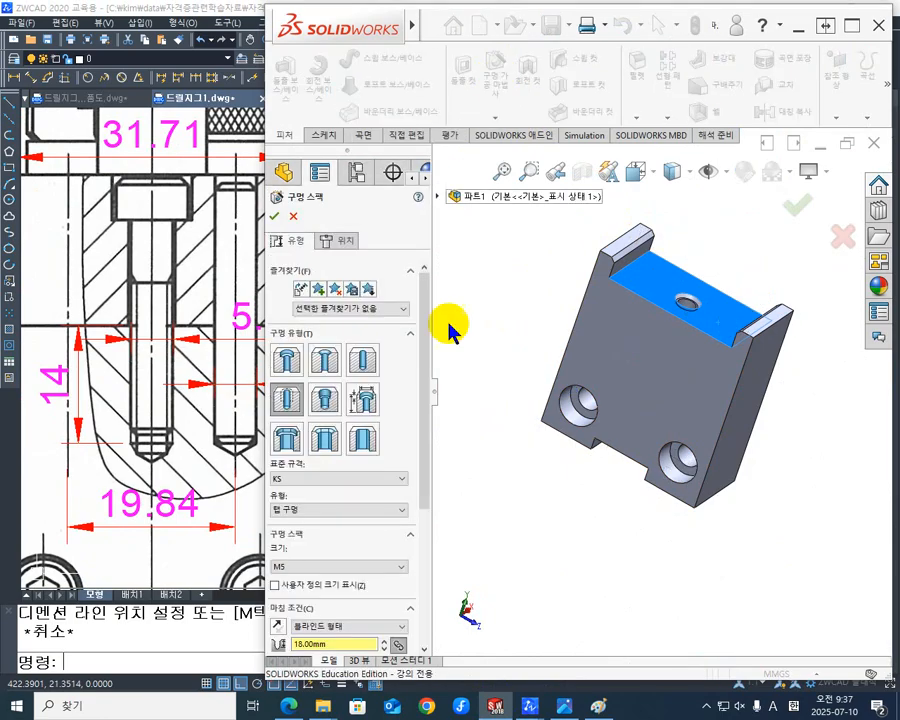
{"action": "left_click", "coordinate": [364, 360]}
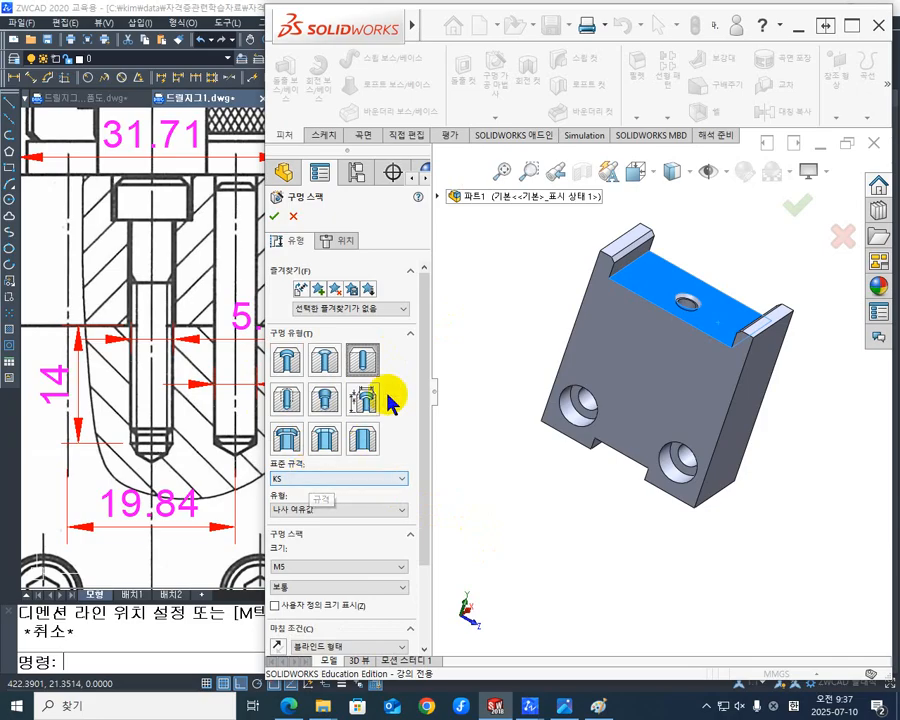
{"action": "left_click_drag", "start_coordinate": [426, 342], "coordinate": [415, 400]}
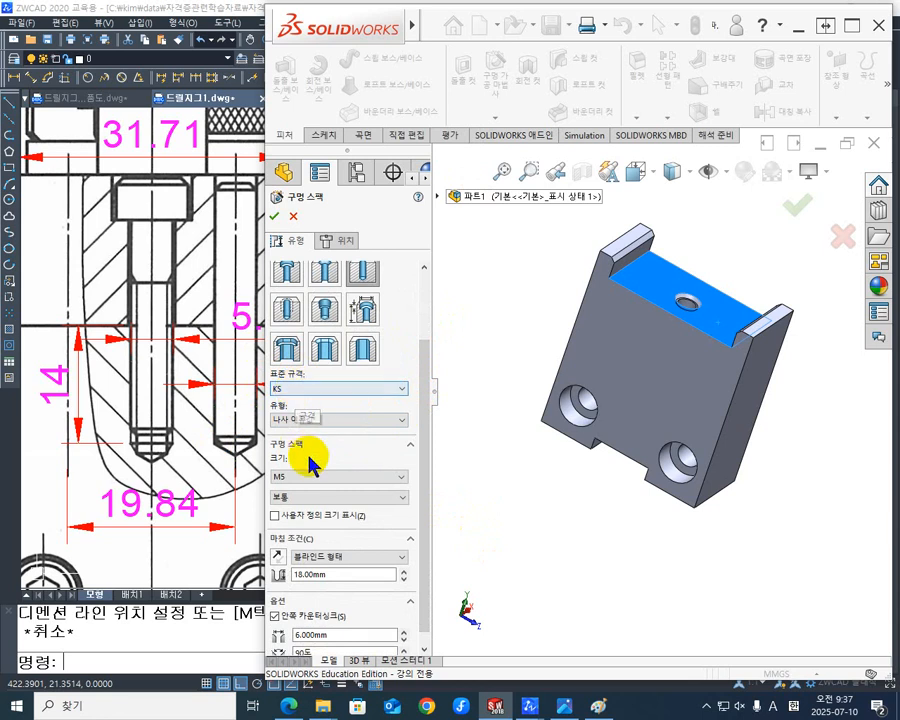
{"action": "left_click", "coordinate": [393, 421]}
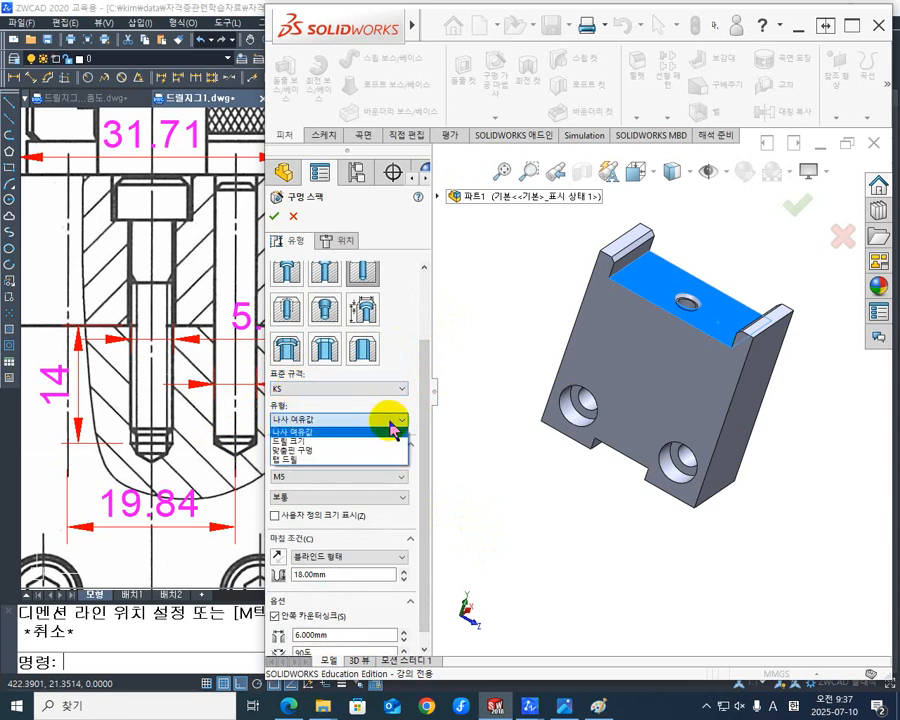
{"action": "left_click", "coordinate": [338, 452]}
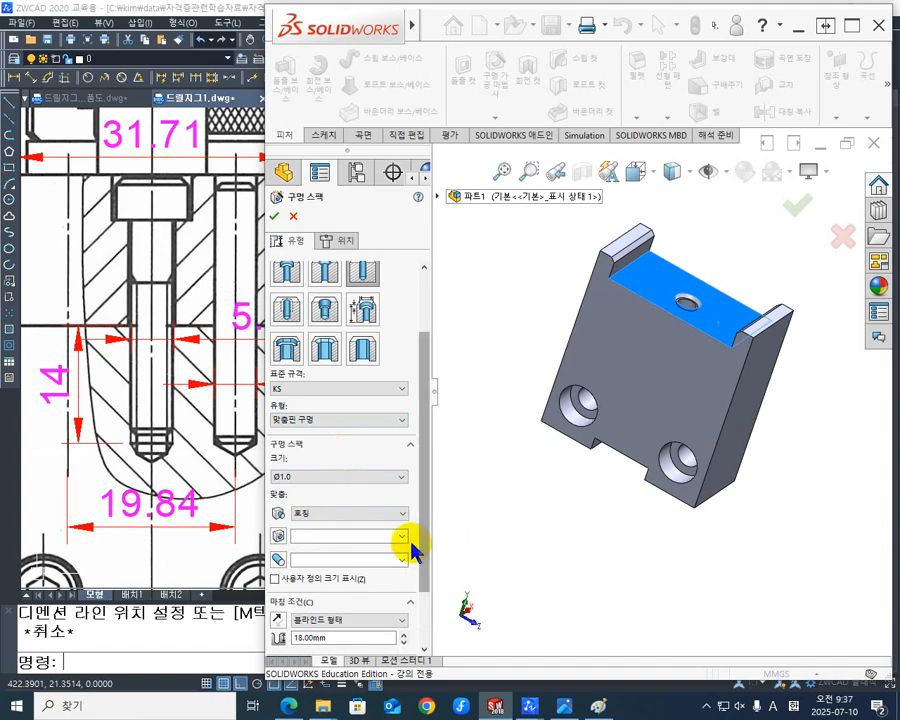
{"action": "left_click", "coordinate": [404, 477]}
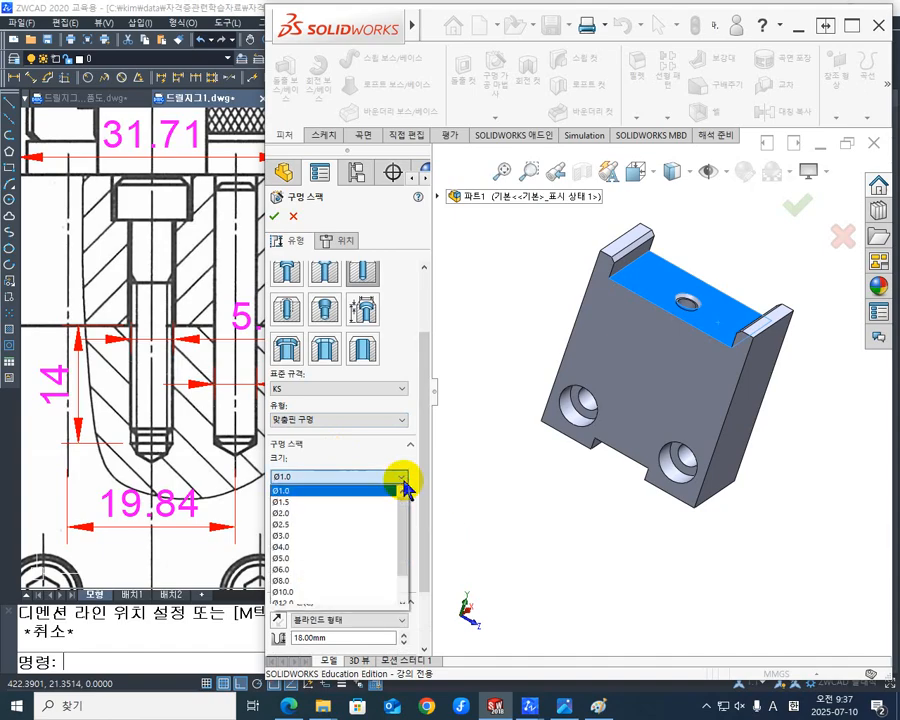
{"action": "left_click", "coordinate": [310, 559]}
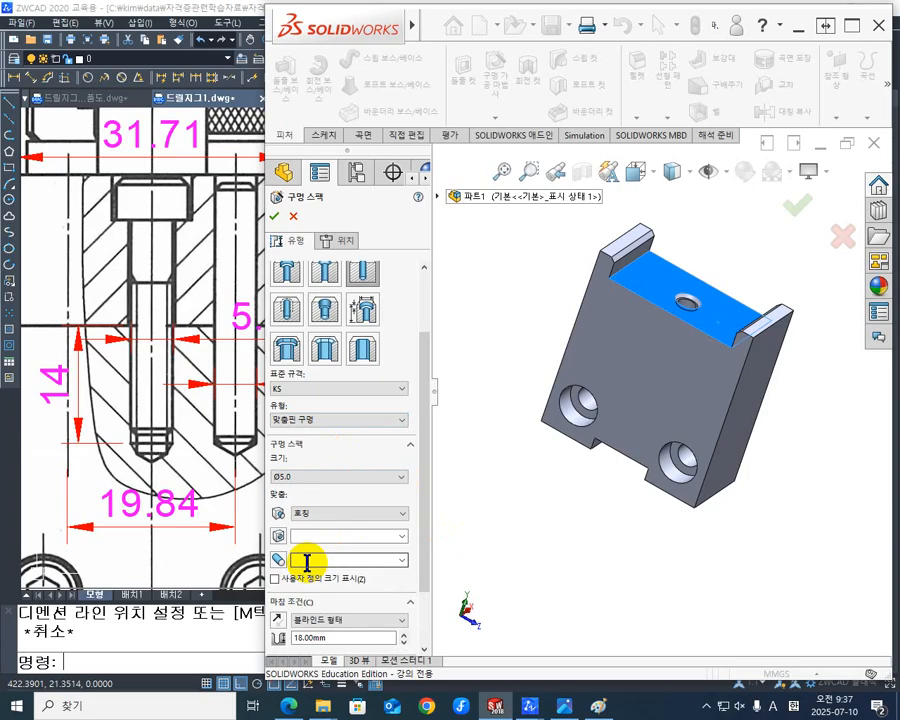
- Set the dowel pin hole's blind depth to 14 mm and its near-side countersink to 6 mm diameter at 90 degrees
{"action": "left_click_drag", "start_coordinate": [428, 476], "coordinate": [428, 560]}
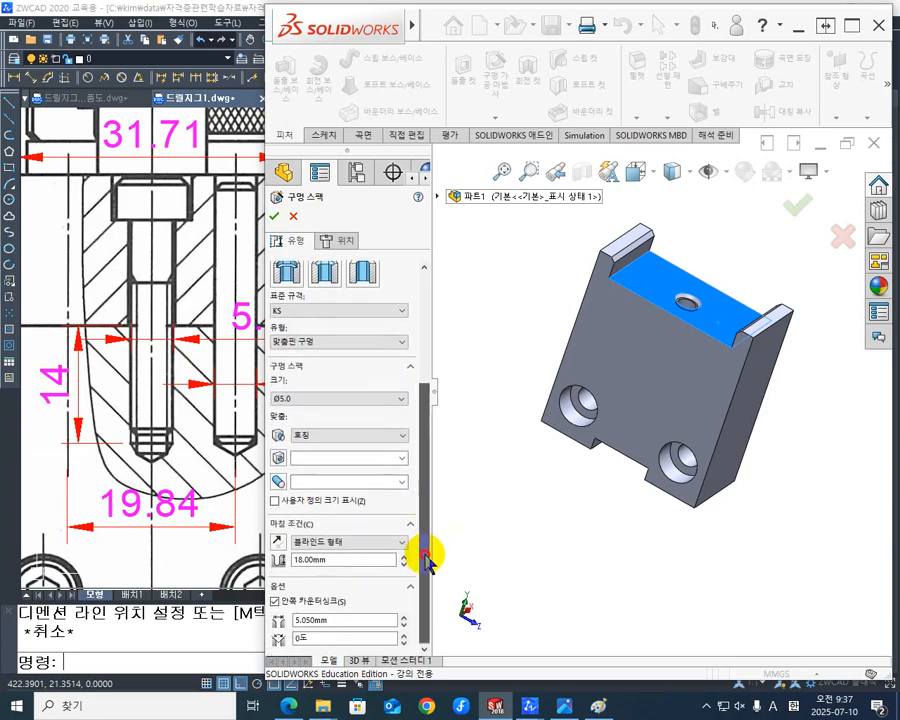
{"action": "double_click", "coordinate": [332, 560]}
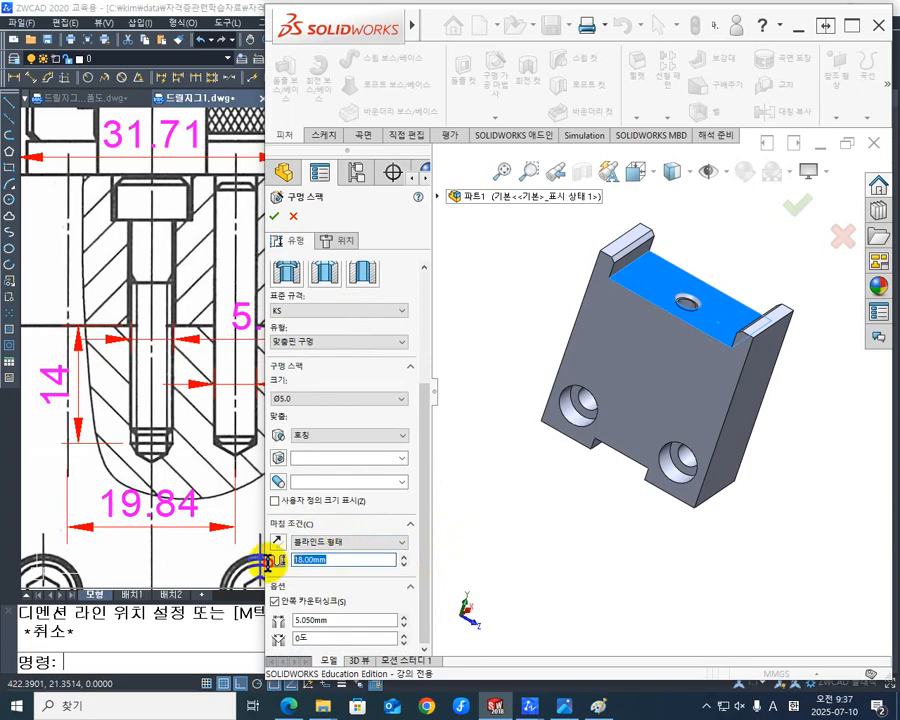
{"action": "type", "text": "14"}
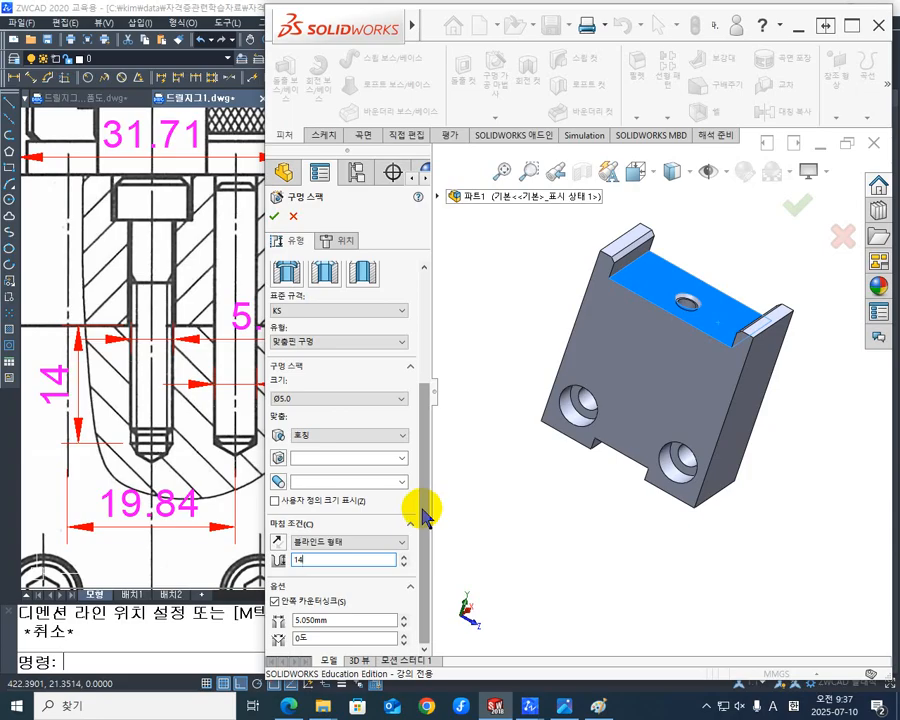
{"action": "key", "text": "Return"}
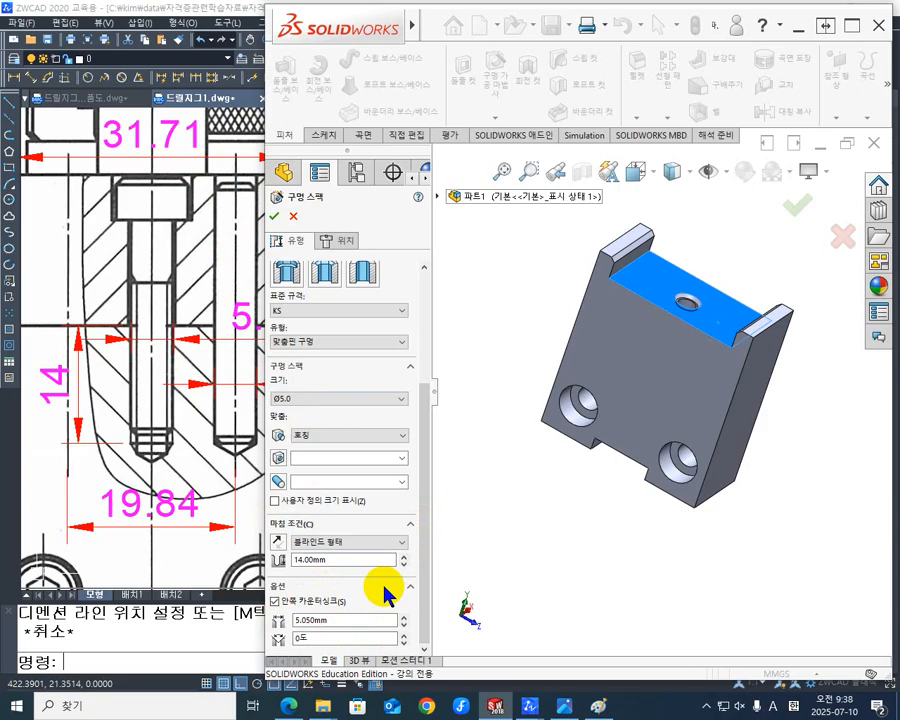
{"action": "left_click", "coordinate": [339, 621]}
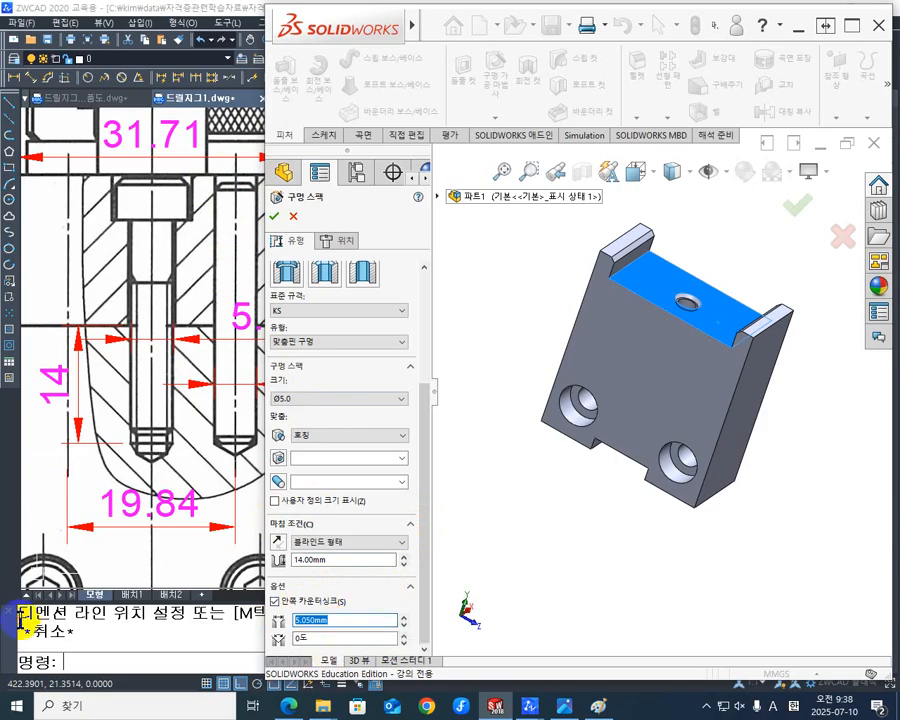
{"action": "type", "text": "6"}
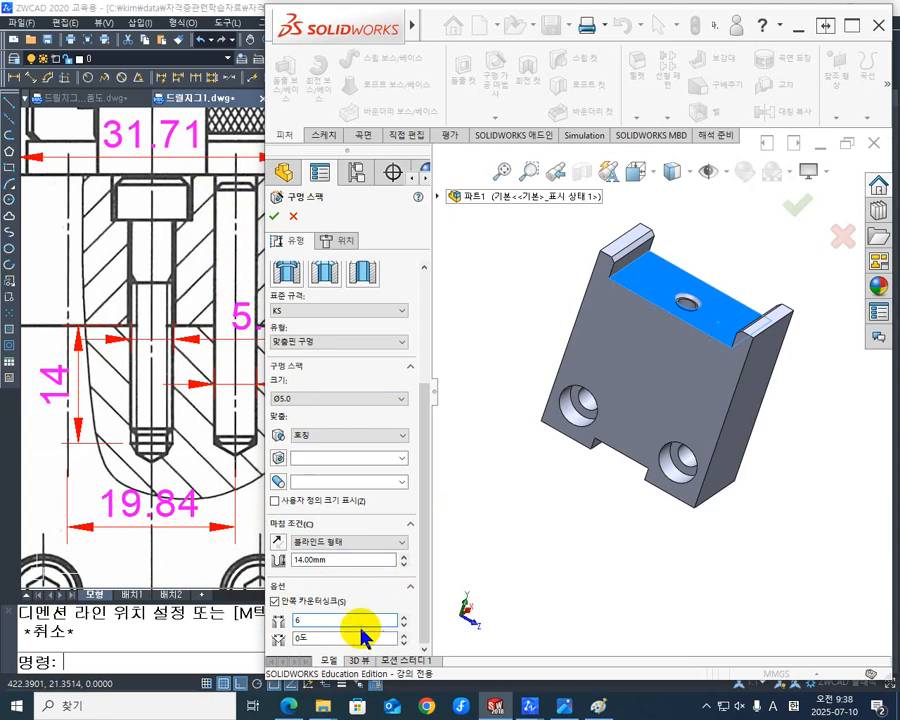
{"action": "left_click", "coordinate": [331, 638]}
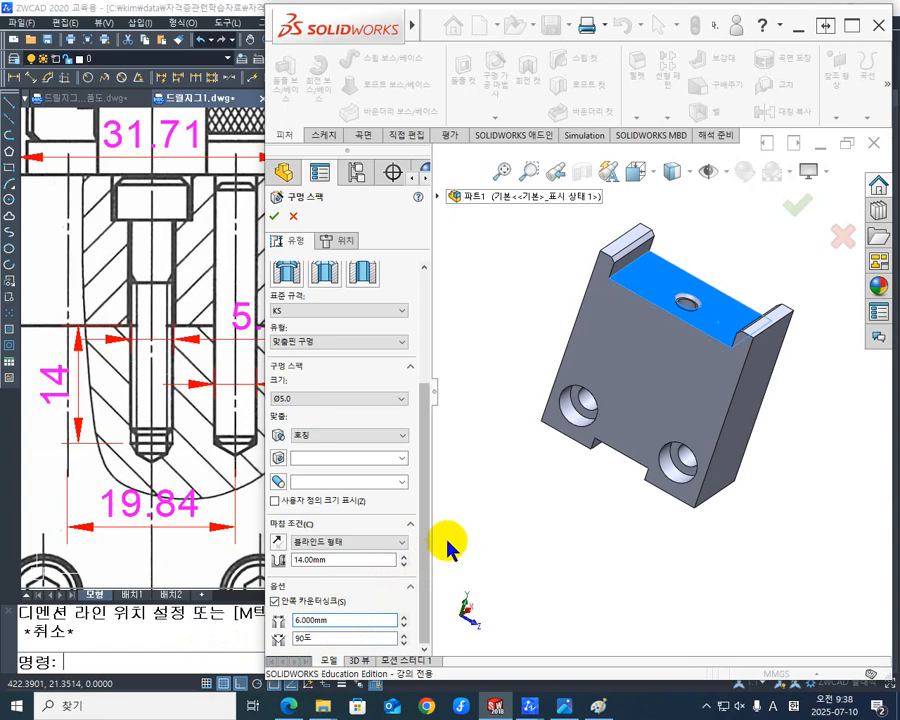
- Place two dowel pin hole points on the recess floor, one on each side of the M5 tapped hole, and view the face straight on
{"action": "left_click", "coordinate": [341, 241]}
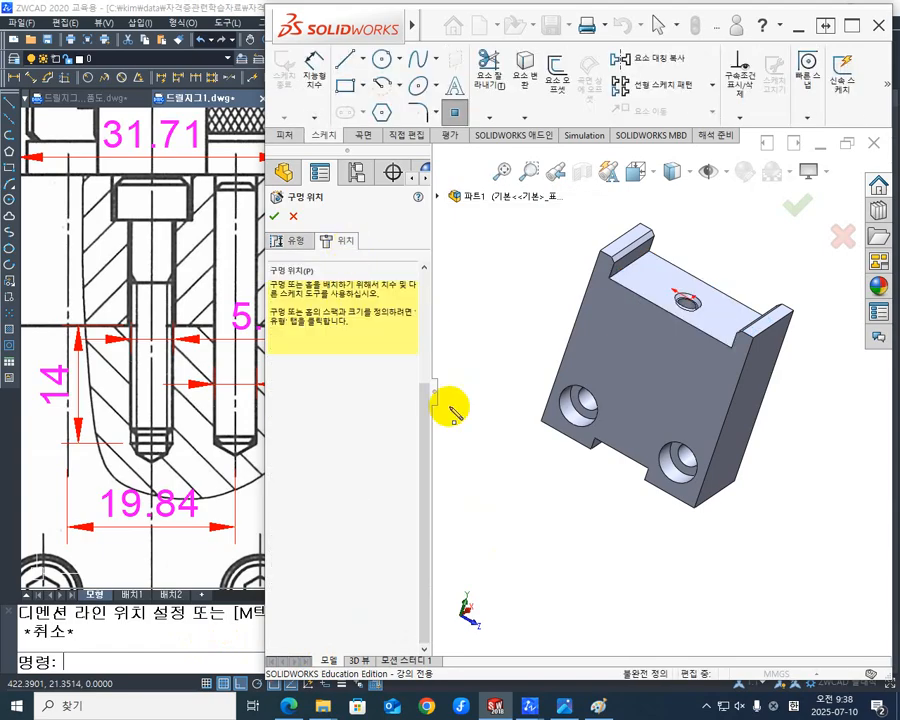
{"action": "middle_click_drag", "start_coordinate": [656, 380], "coordinate": [670, 430]}
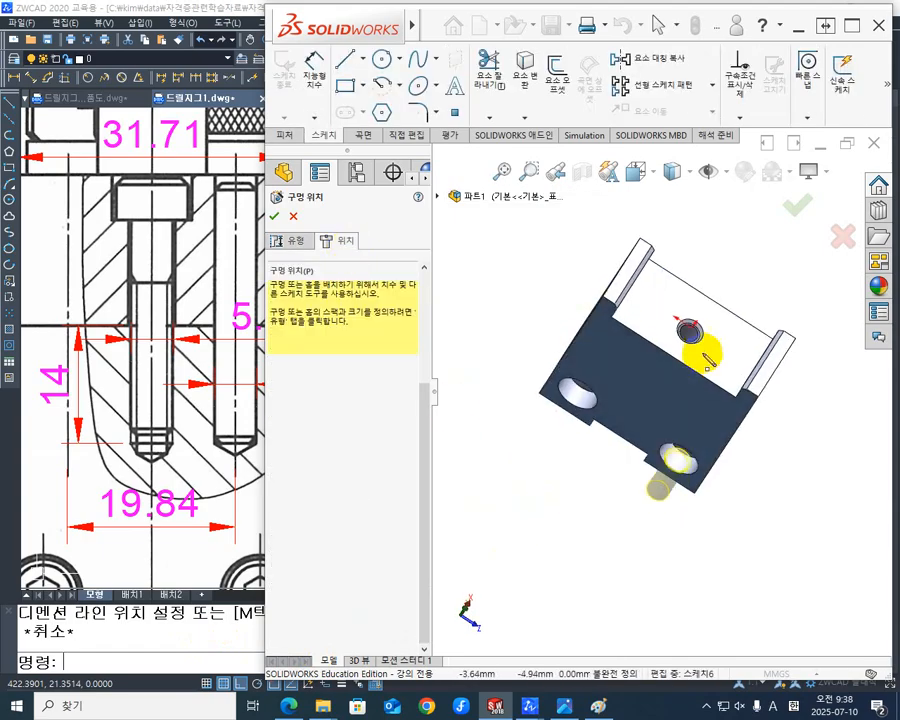
{"action": "left_click", "coordinate": [730, 352]}
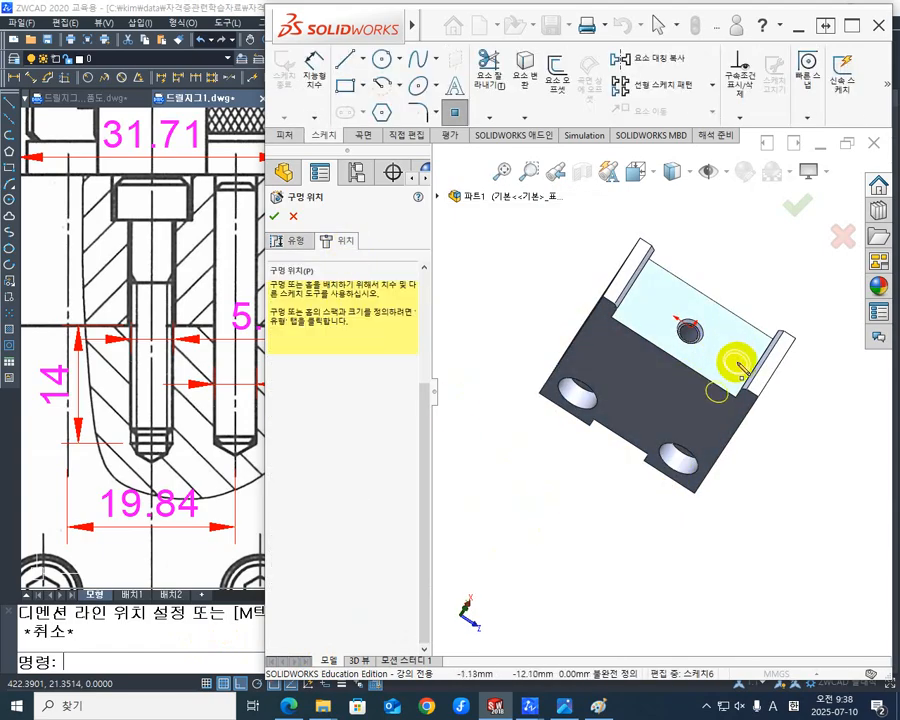
{"action": "left_click", "coordinate": [737, 361]}
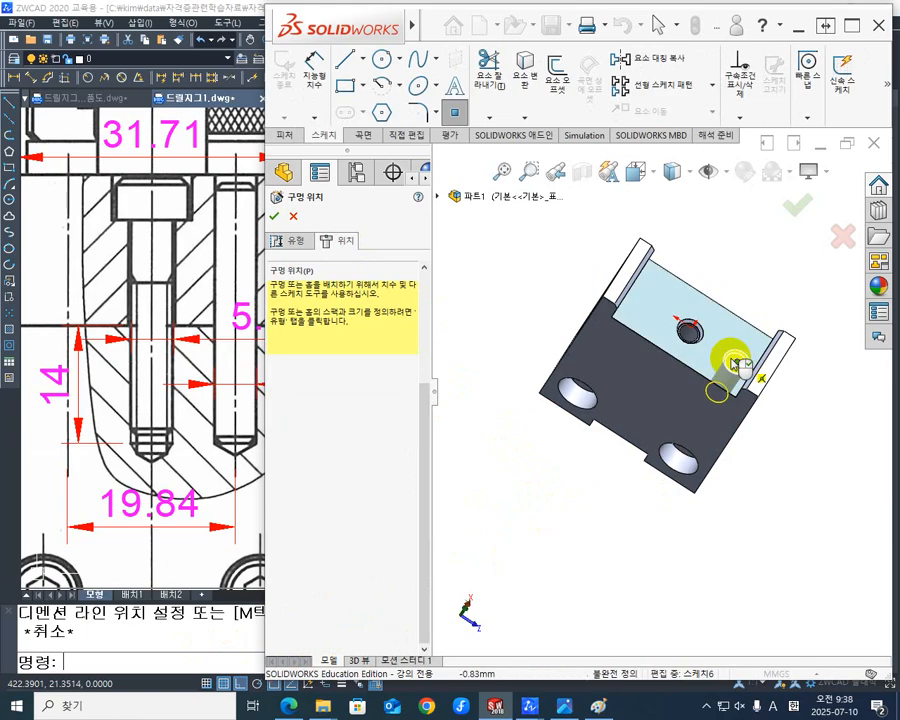
{"action": "left_click", "coordinate": [652, 301]}
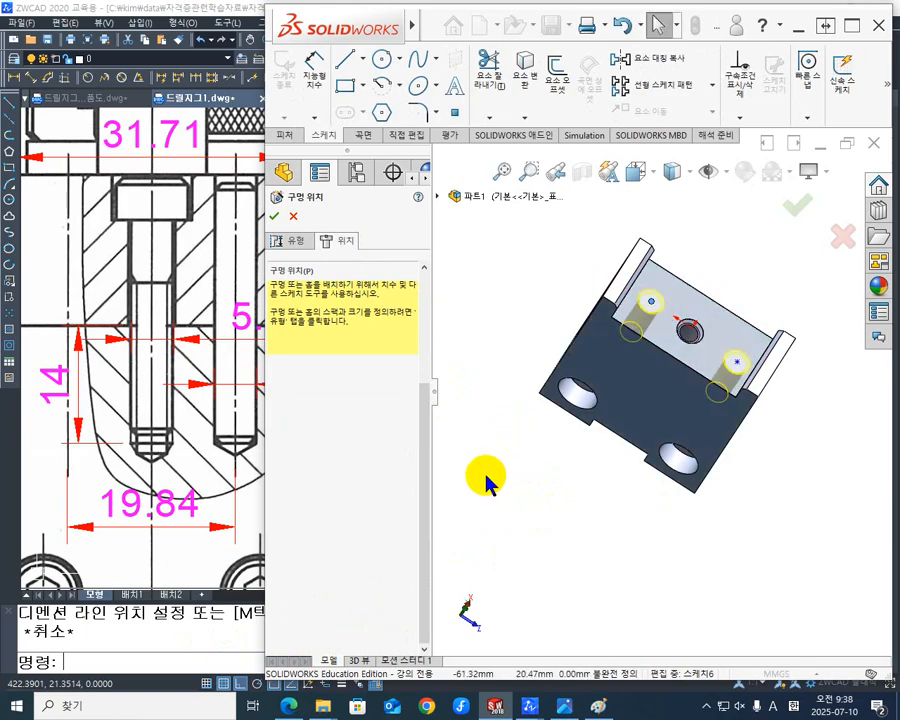
{"action": "key", "text": "ctrl+8"}
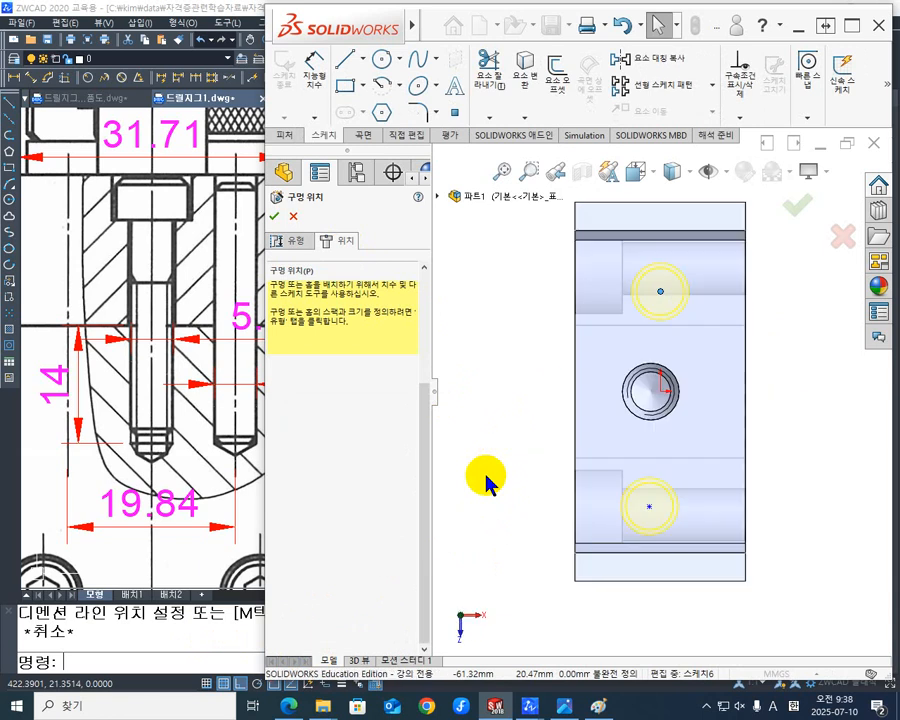
{"action": "scroll", "coordinate": [836, 415], "scroll_direction": "down", "scroll_amount": 2}
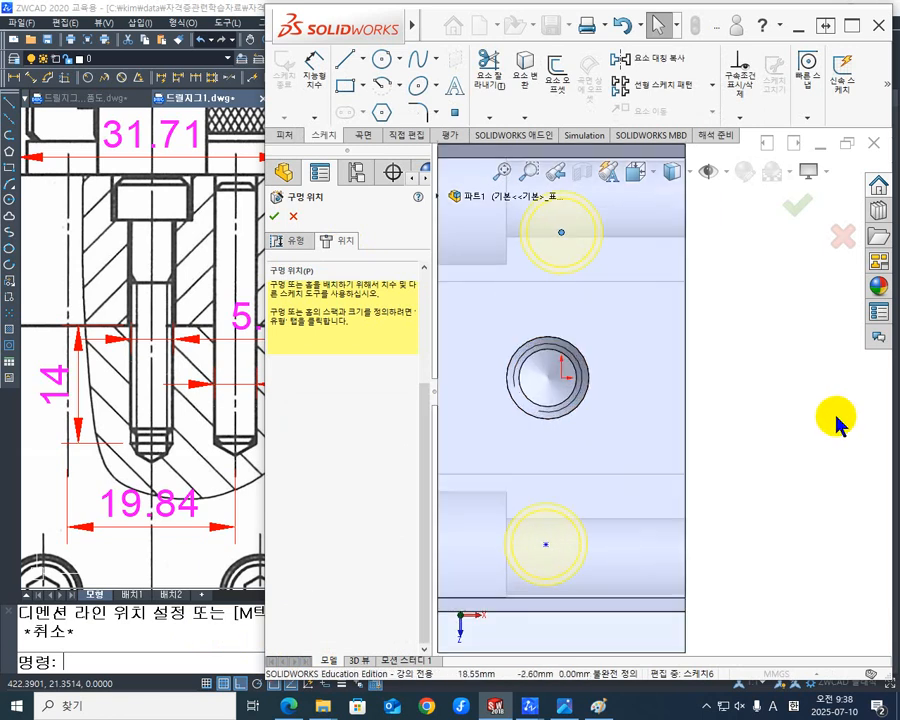
- Add a vertical relation between the two dowel pin hole points and shift the aligned pair sideways on the recess floor
{"action": "scroll", "coordinate": [836, 415], "scroll_direction": "up", "scroll_amount": 3}
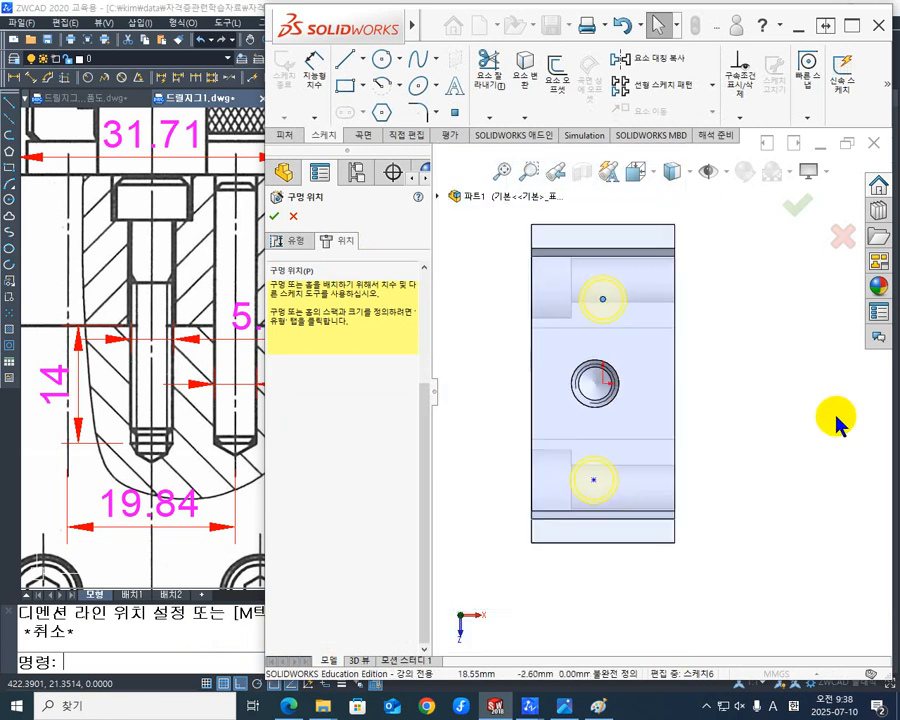
{"action": "left_click", "coordinate": [603, 302]}
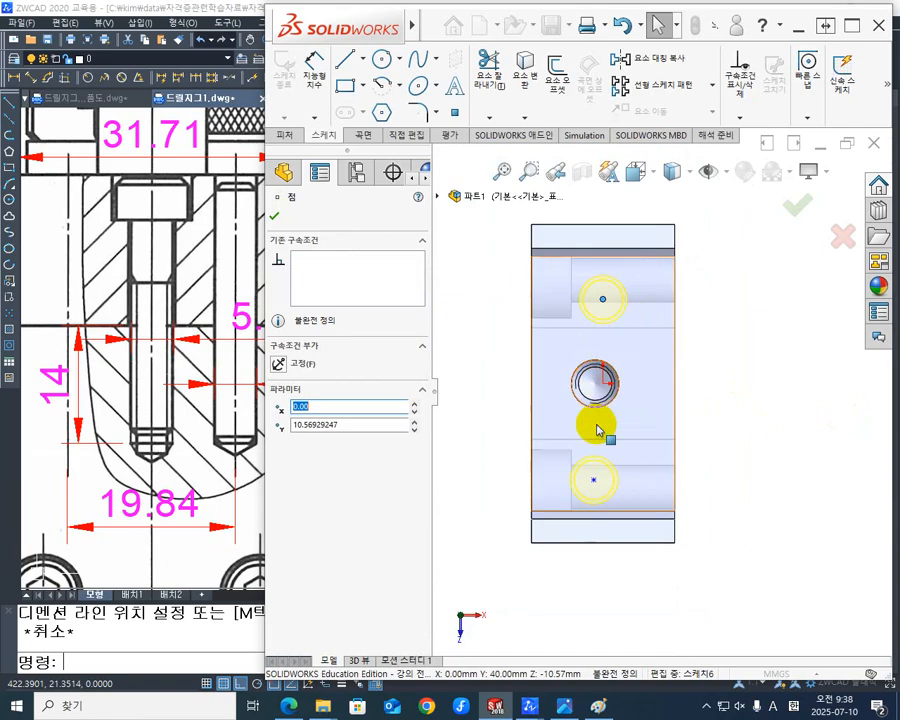
{"action": "left_click", "coordinate": [593, 481]}
{"action": "left_click", "coordinate": [604, 317], "text": "ctrl"}
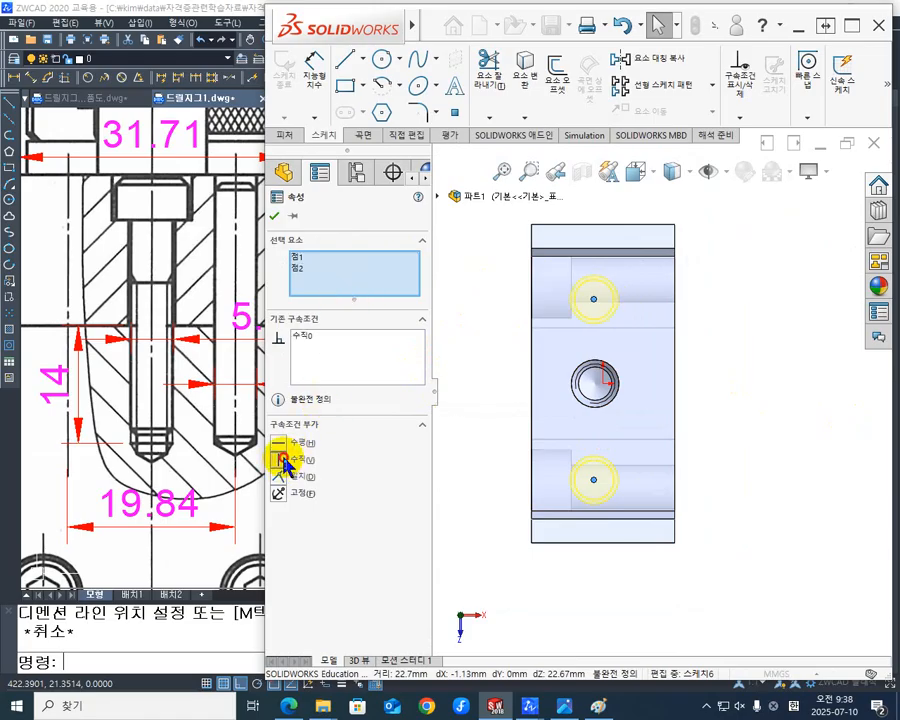
{"action": "left_click", "coordinate": [274, 215]}
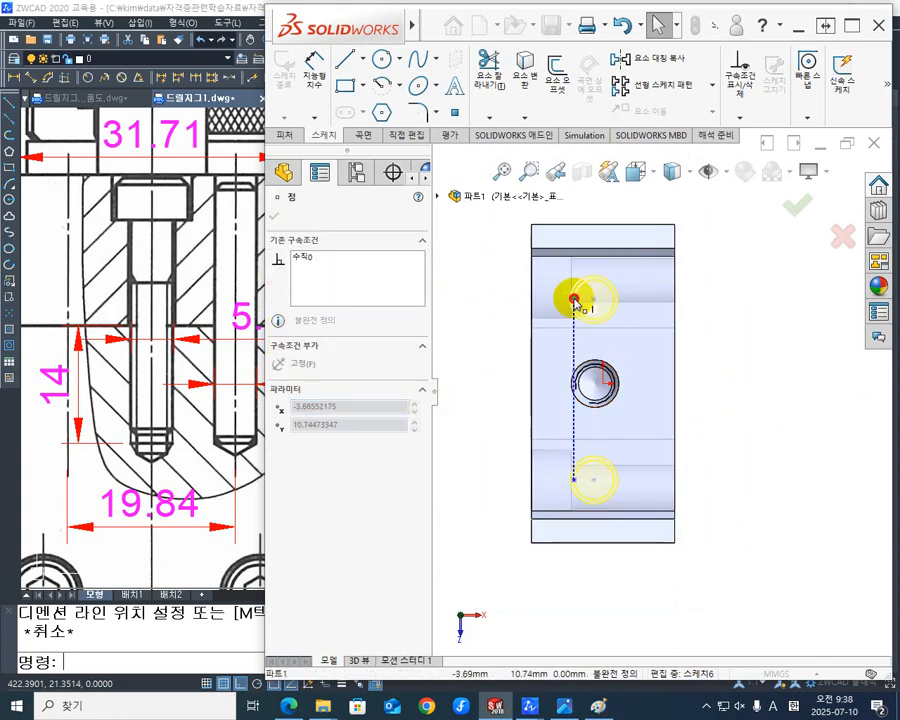
{"action": "left_click", "coordinate": [562, 300]}
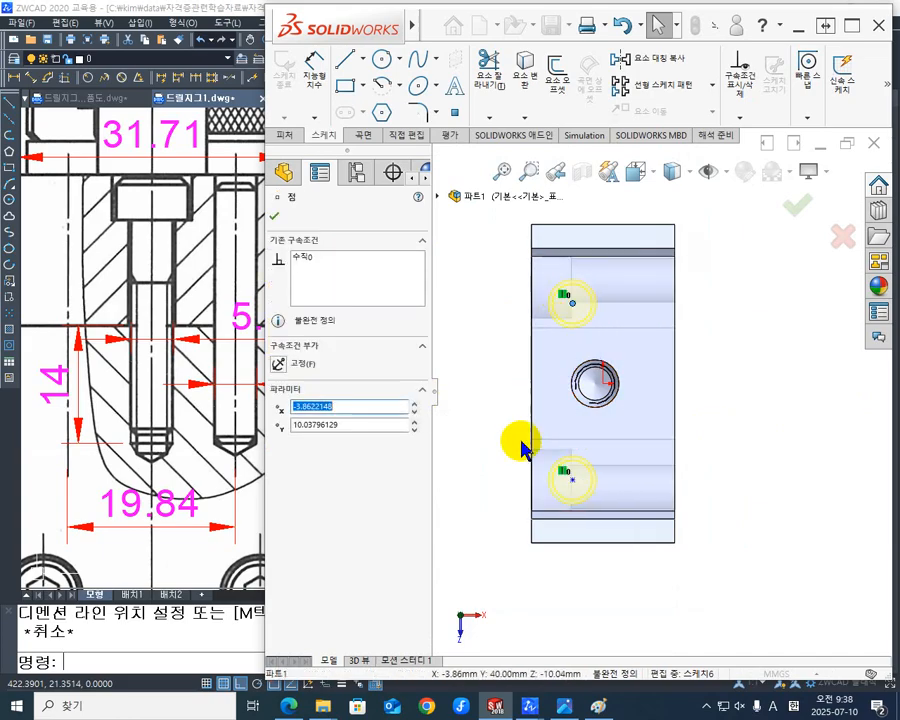
{"action": "key", "text": "Escape"}
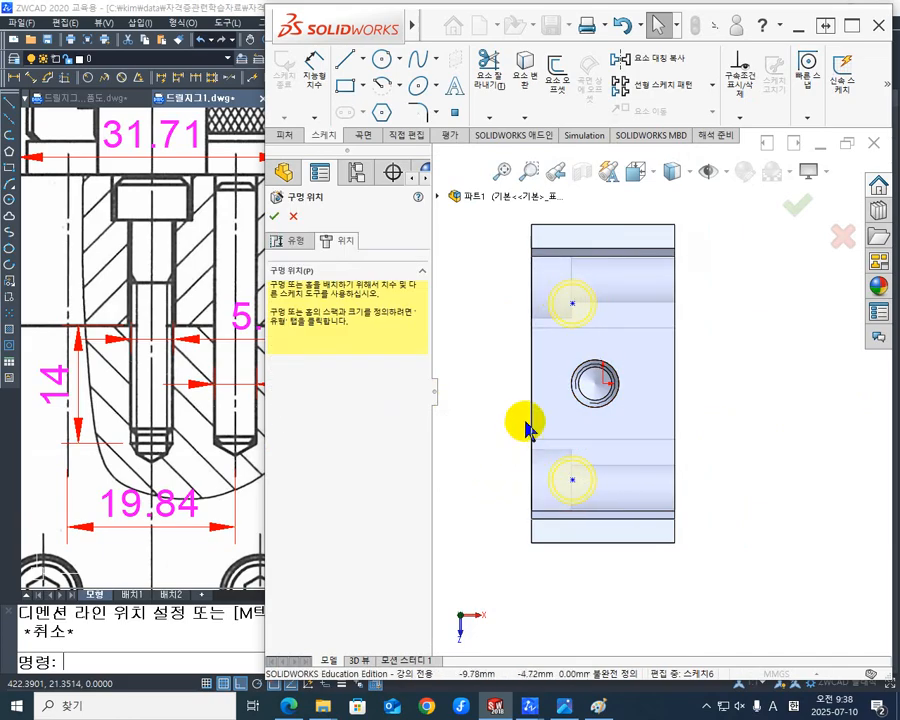
- Dimension the dowel pin hole points 8 mm from the long side edge of the recess floor
{"action": "left_click", "coordinate": [313, 76]}
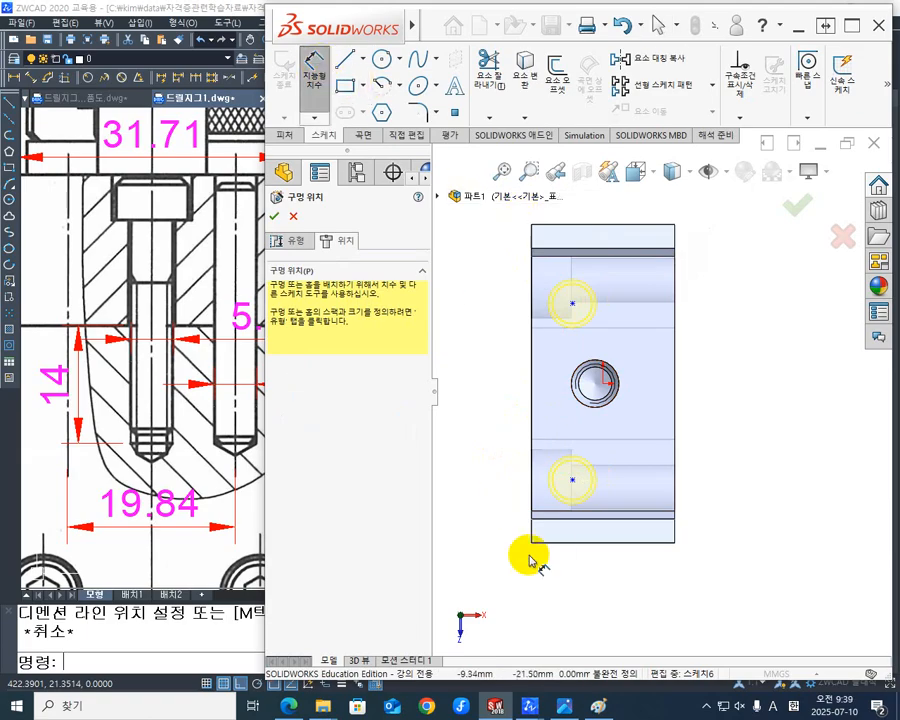
{"action": "left_click", "coordinate": [533, 490]}
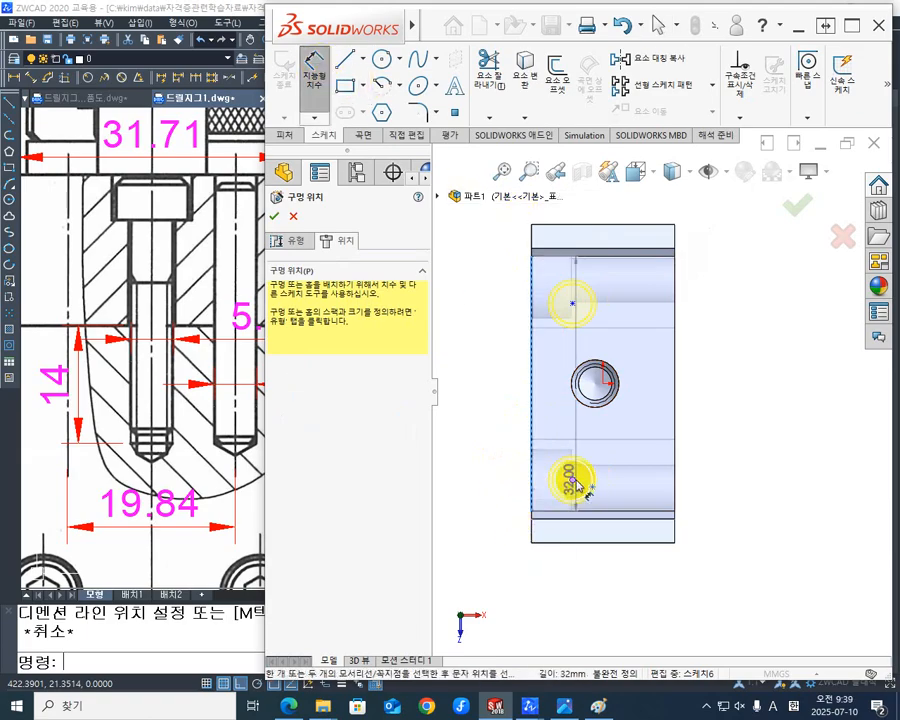
{"action": "left_click", "coordinate": [573, 481]}
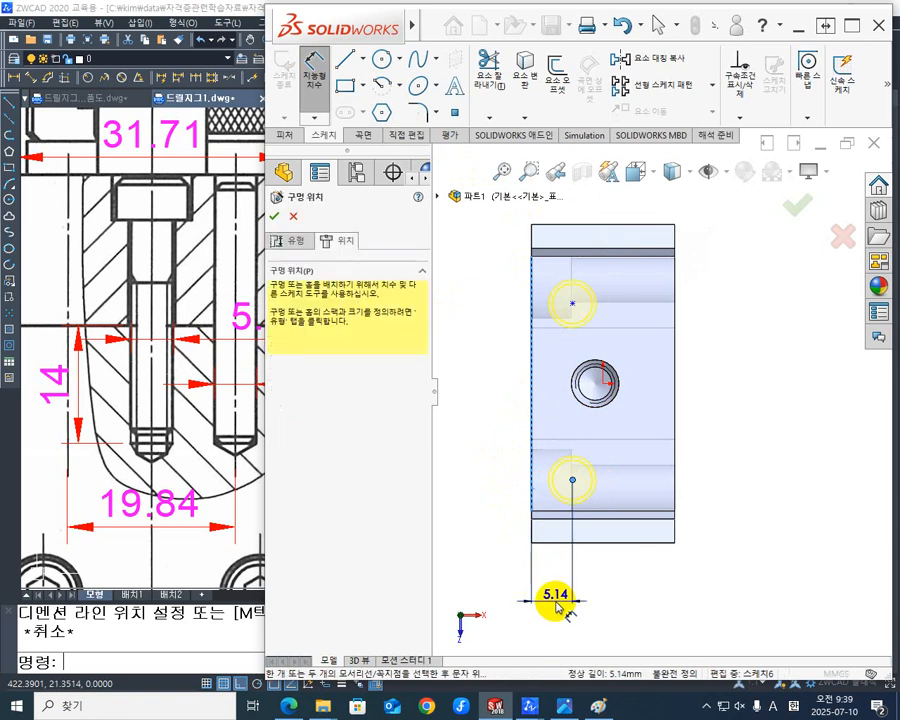
{"action": "left_click", "coordinate": [552, 602]}
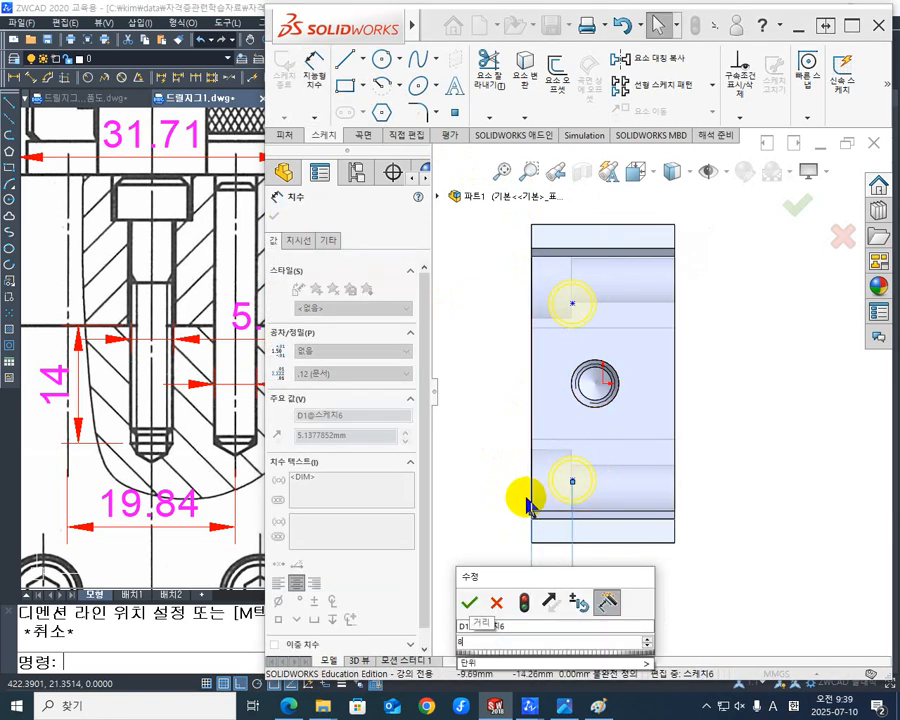
{"action": "type", "text": "8"}
{"action": "key", "text": "Return"}
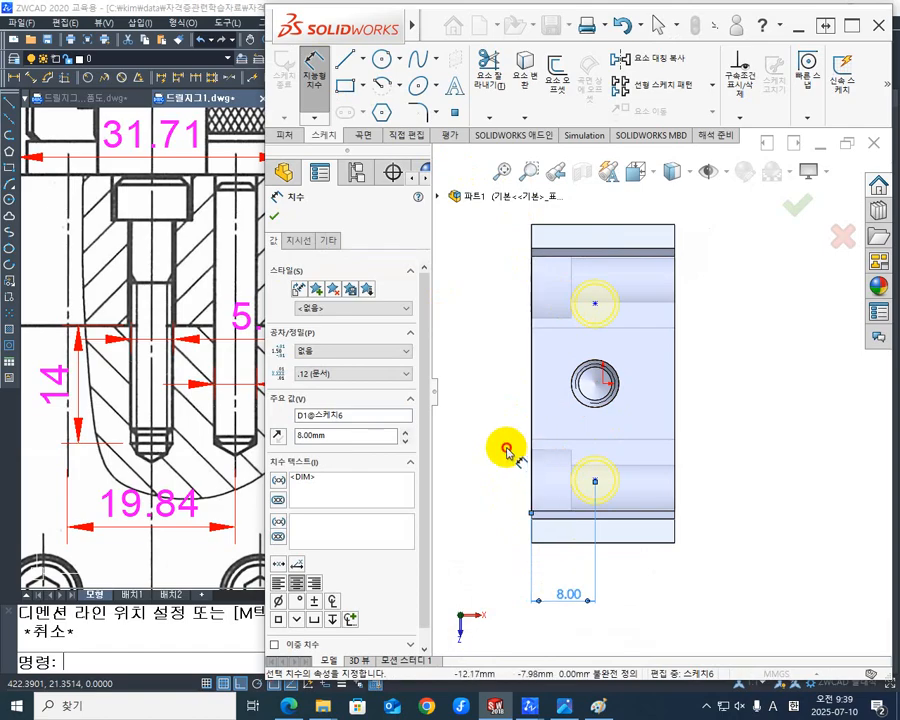
{"action": "key", "text": "Escape"}
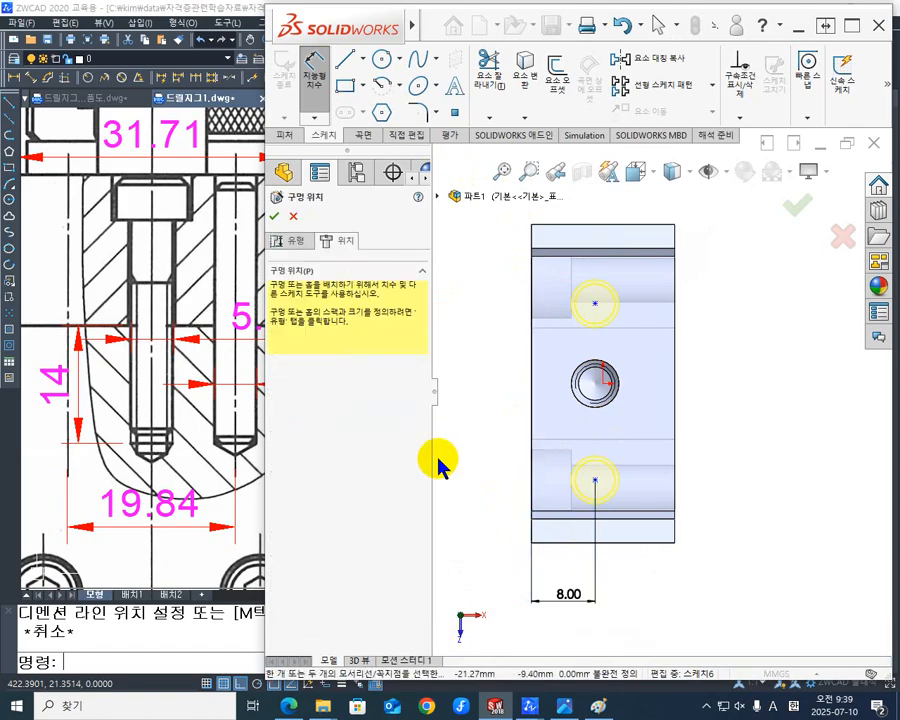
- Set the spacing between the two dowel pin hole points to 20 mm
{"action": "left_click", "coordinate": [595, 306]}
{"action": "left_click", "coordinate": [595, 480]}
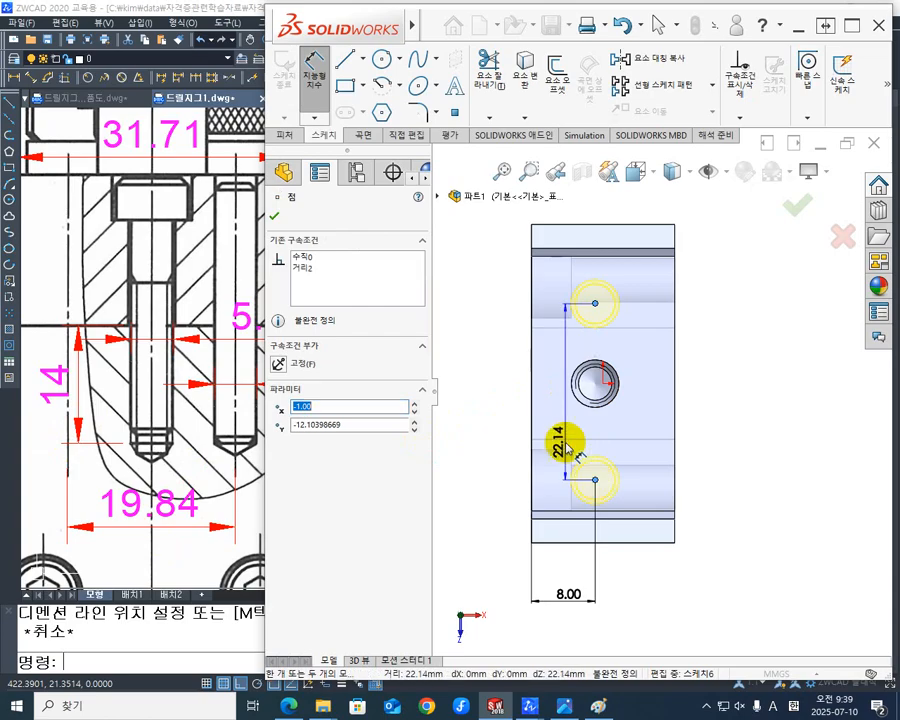
{"action": "left_click", "coordinate": [474, 402]}
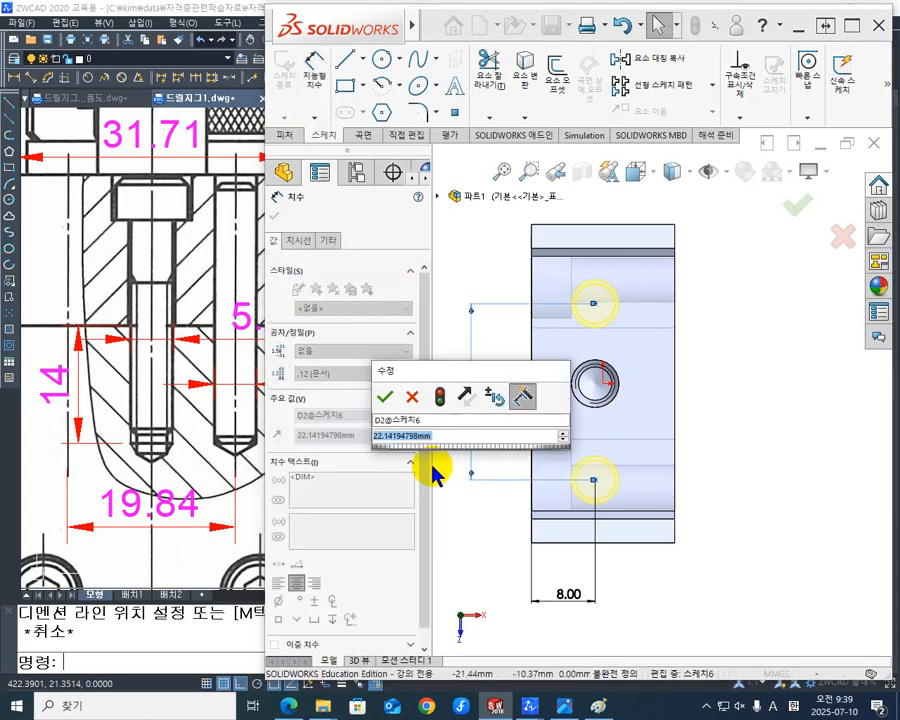
{"action": "type", "text": "20"}
{"action": "key", "text": "Return"}
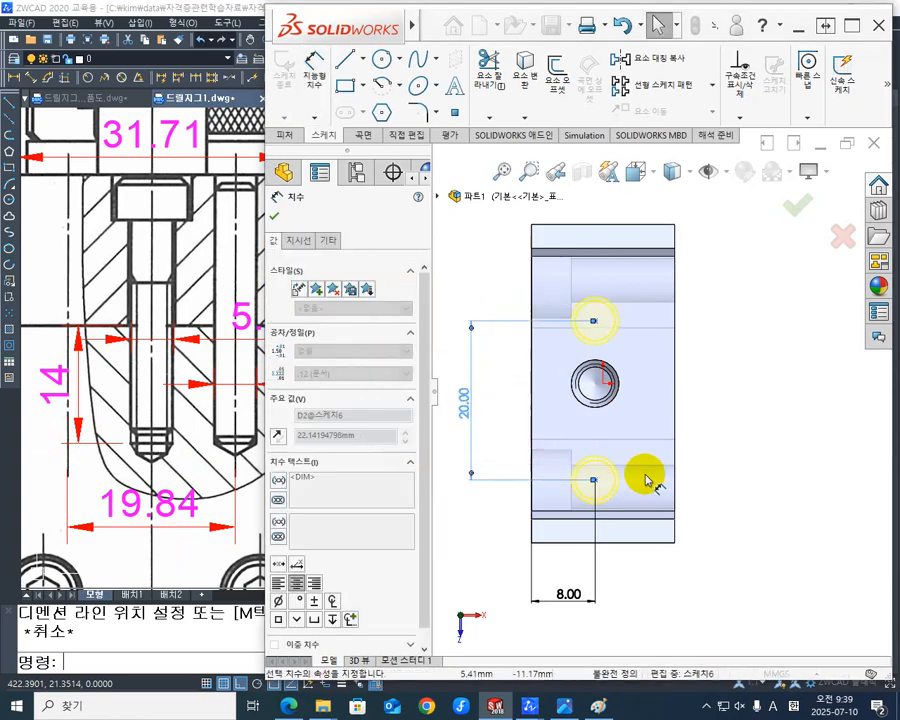
{"action": "left_click", "coordinate": [730, 418]}
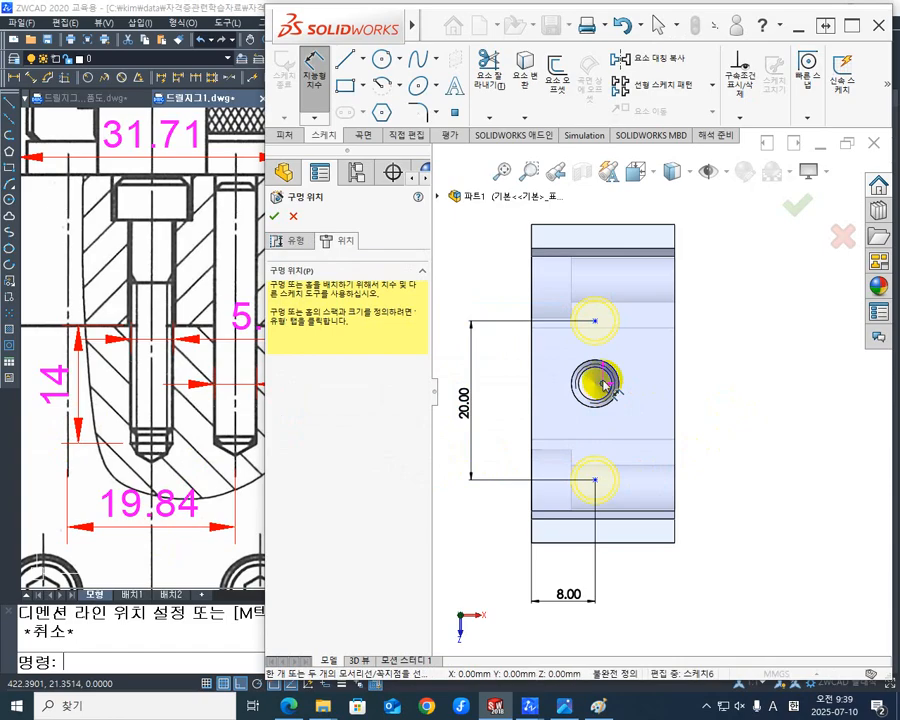
- Dimension one dowel pin hole point 10 mm from the origin along the recess floor and finish the hole feature
{"action": "left_click", "coordinate": [597, 324]}
{"action": "left_click", "coordinate": [603, 383]}
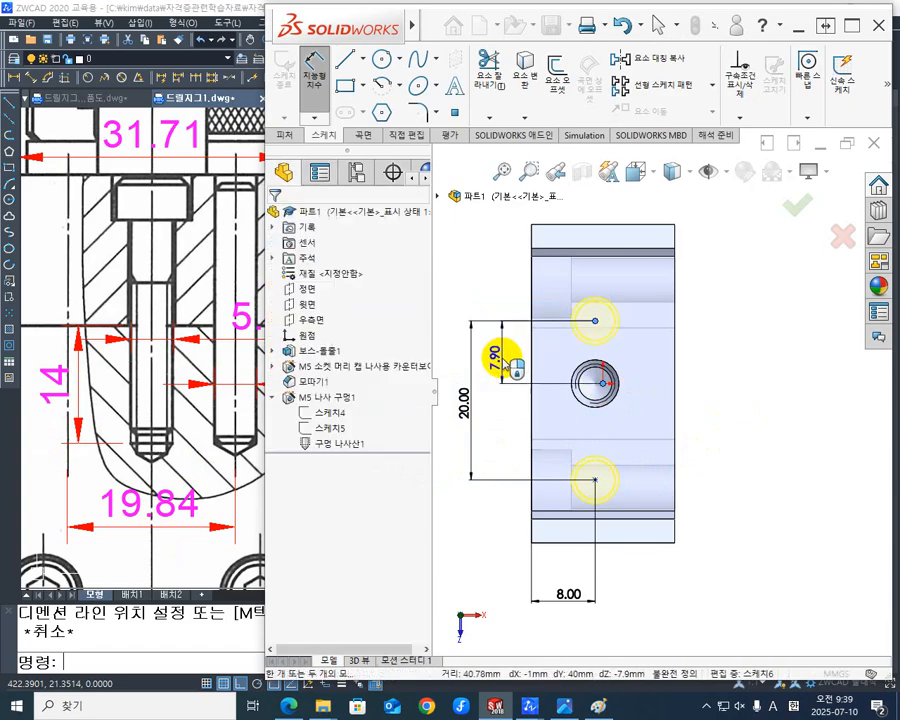
{"action": "left_click", "coordinate": [460, 422]}
{"action": "type", "text": "10"}
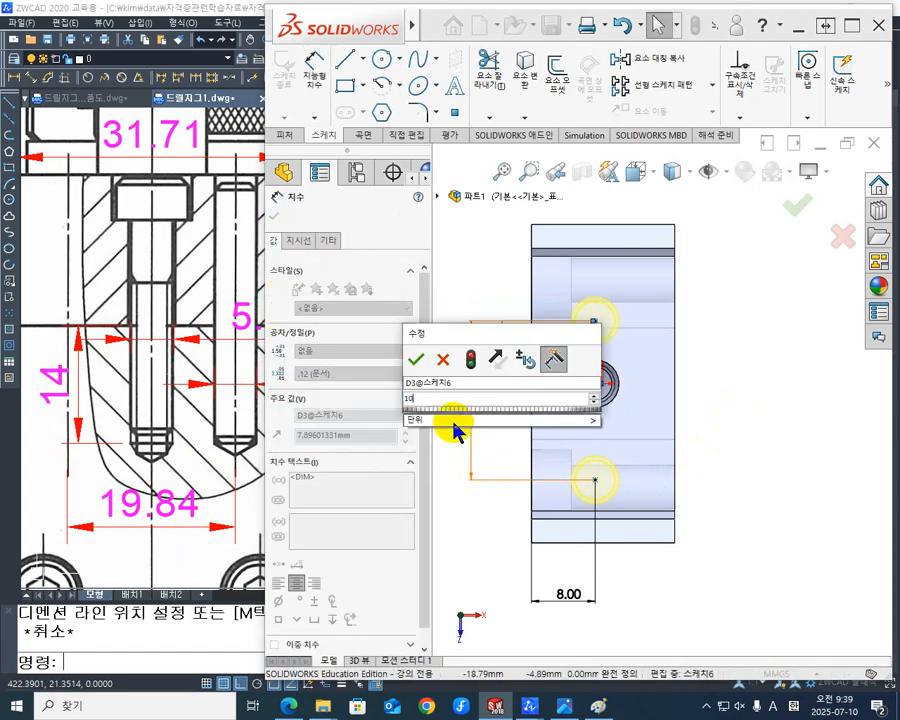
{"action": "key", "text": "Return"}
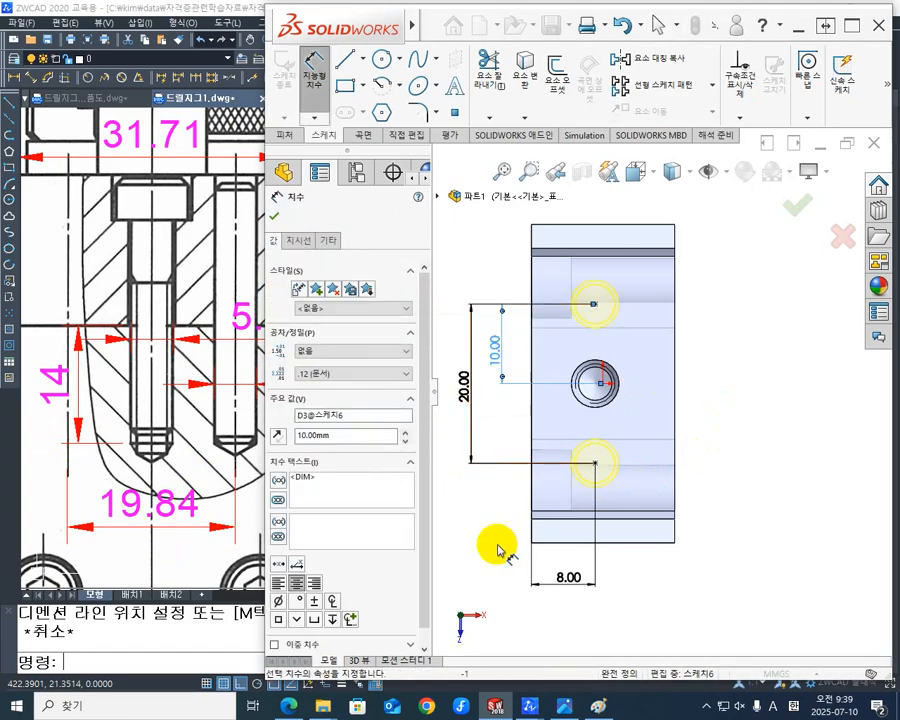
{"action": "key", "text": "Escape"}
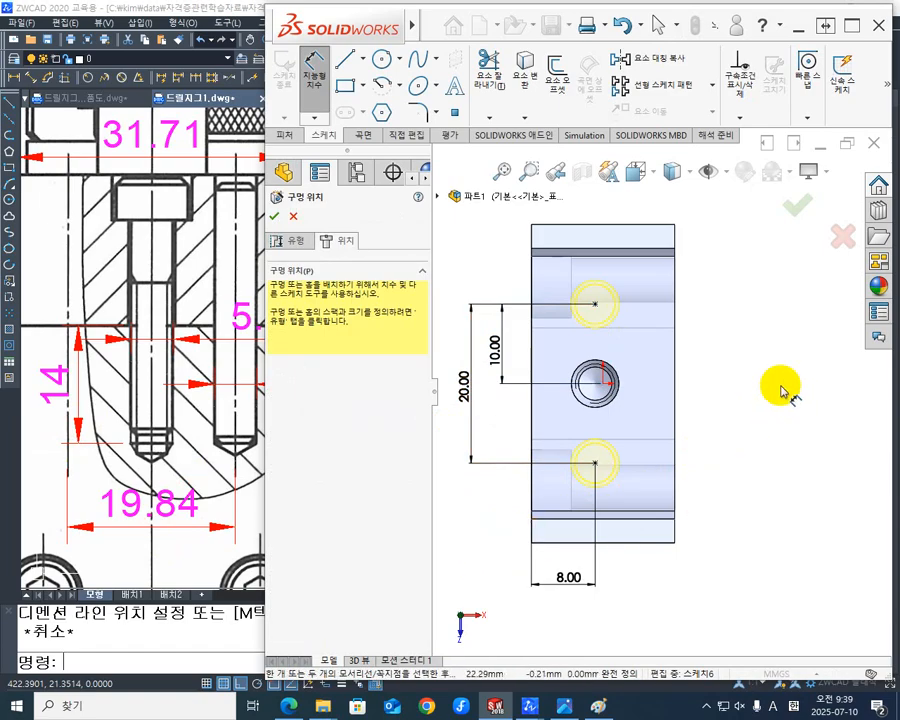
{"action": "left_click", "coordinate": [793, 212]}
{"action": "middle_click_drag", "start_coordinate": [645, 558], "coordinate": [669, 538]}
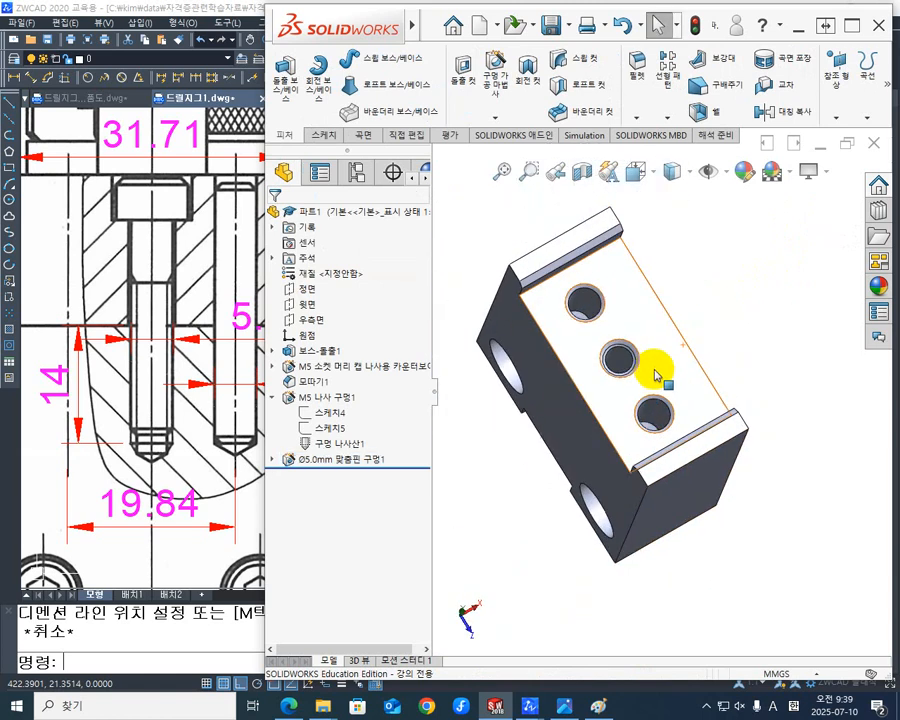
{"action": "mouse_move", "coordinate": [656, 376]}
{"action": "middle_mouse_down"}
{"action": "mouse_move", "coordinate": [647, 392]}
{"action": "mouse_move", "coordinate": [701, 354]}
{"action": "mouse_move", "coordinate": [707, 392]}
{"action": "mouse_move", "coordinate": [700, 370]}
{"action": "mouse_move", "coordinate": [635, 368]}
{"action": "mouse_move", "coordinate": [567, 412]}
{"action": "mouse_move", "coordinate": [575, 396]}
{"action": "mouse_move", "coordinate": [653, 362]}
{"action": "mouse_move", "coordinate": [669, 374]}
{"action": "middle_mouse_up"}
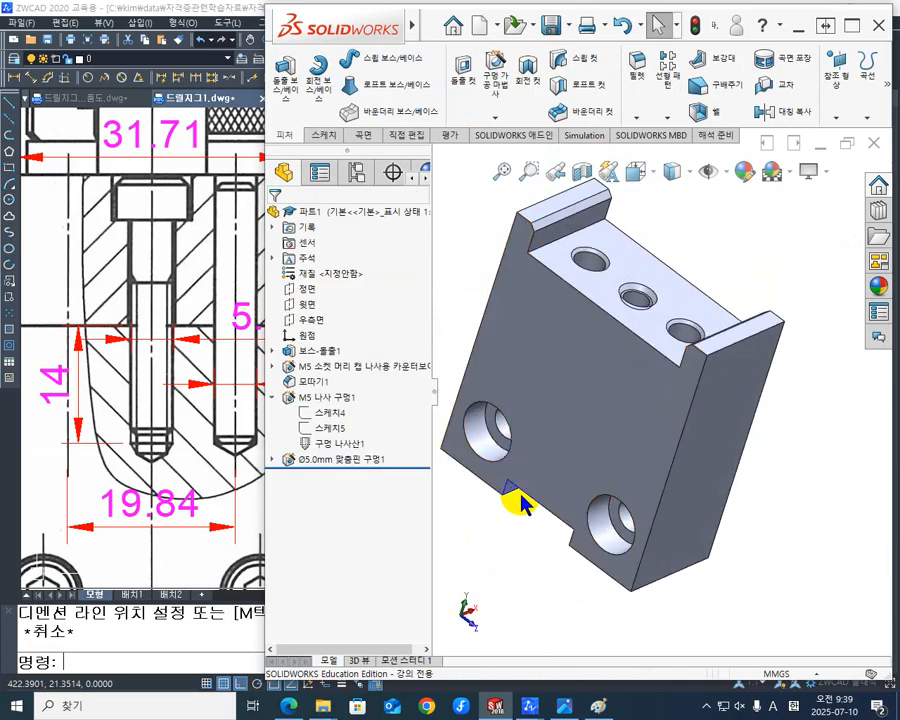
- Switch to ZWCAD and check part 2 in the top, side and front views for any features still to model
{"action": "left_click", "coordinate": [200, 476]}
{"action": "scroll", "coordinate": [300, 465], "scroll_direction": "down", "scroll_amount": 3}
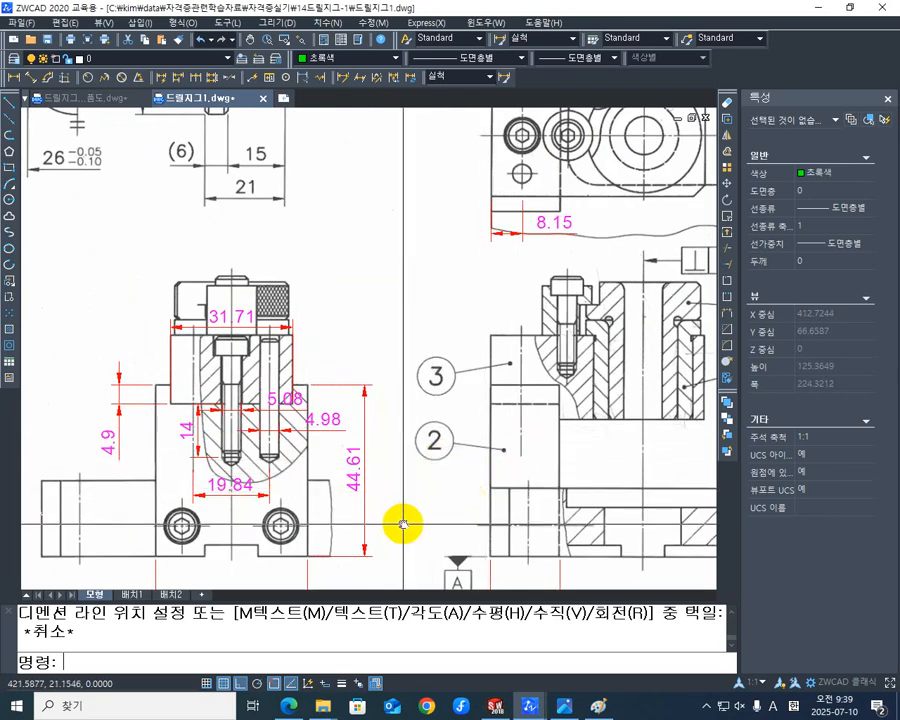
{"action": "middle_click_drag", "start_coordinate": [403, 524], "coordinate": [400, 476]}
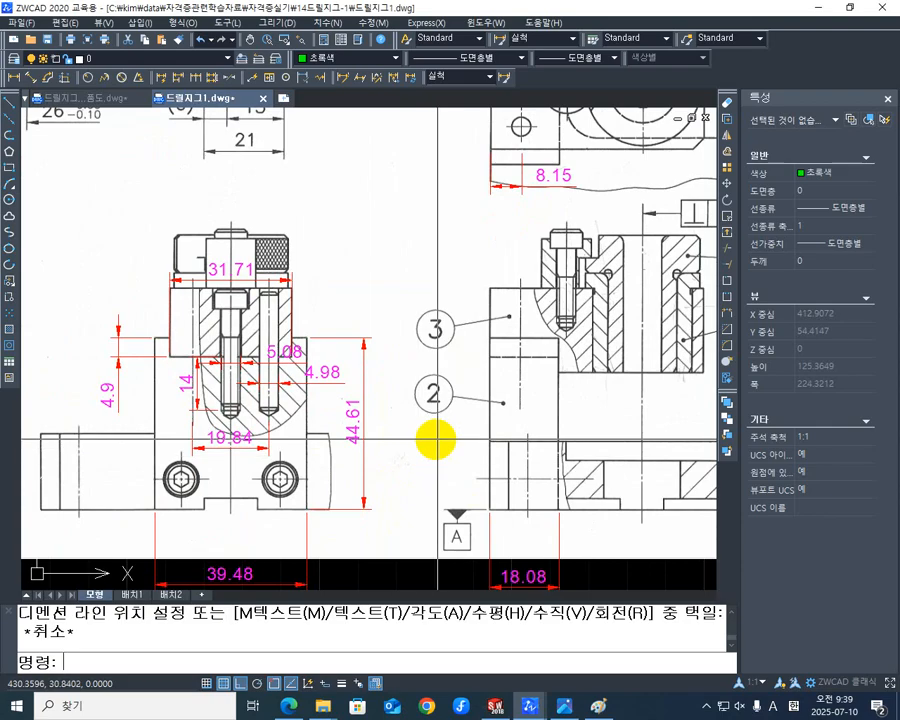
{"action": "mouse_move", "coordinate": [436, 438]}
{"action": "middle_mouse_down"}
{"action": "mouse_move", "coordinate": [446, 538]}
{"action": "mouse_move", "coordinate": [458, 565]}
{"action": "middle_mouse_up"}
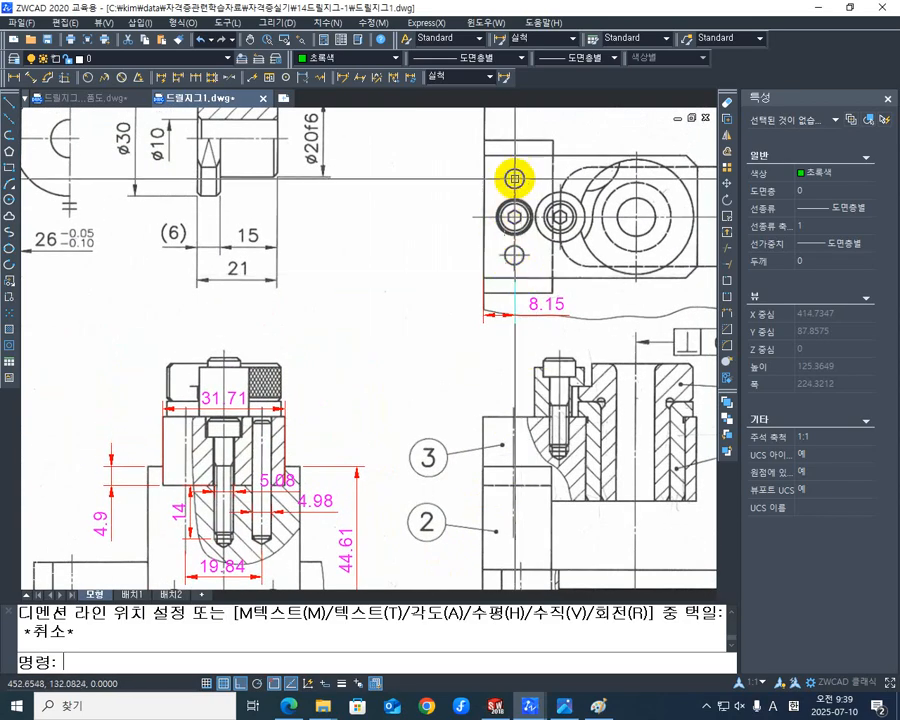
{"action": "mouse_move", "coordinate": [333, 430]}
{"action": "middle_mouse_down"}
{"action": "mouse_move", "coordinate": [366, 437]}
{"action": "mouse_move", "coordinate": [376, 465]}
{"action": "mouse_move", "coordinate": [383, 440]}
{"action": "mouse_move", "coordinate": [436, 410]}
{"action": "mouse_move", "coordinate": [435, 349]}
{"action": "middle_mouse_up"}
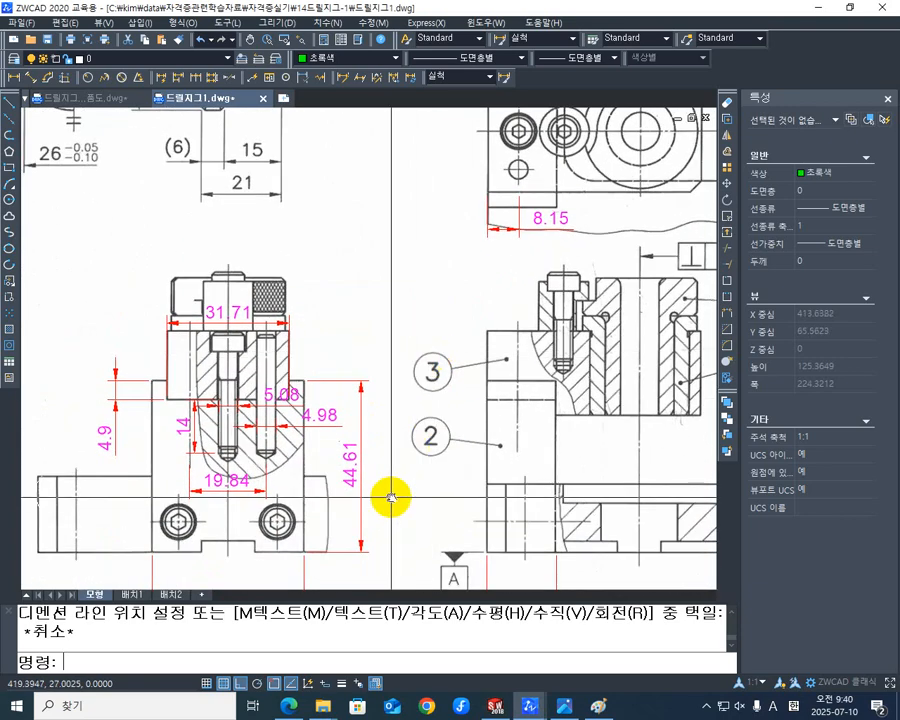
{"action": "mouse_move", "coordinate": [392, 494]}
{"action": "middle_mouse_down"}
{"action": "mouse_move", "coordinate": [494, 412]}
{"action": "mouse_move", "coordinate": [500, 430]}
{"action": "mouse_move", "coordinate": [336, 416]}
{"action": "mouse_move", "coordinate": [352, 410]}
{"action": "mouse_move", "coordinate": [352, 424]}
{"action": "middle_mouse_up"}
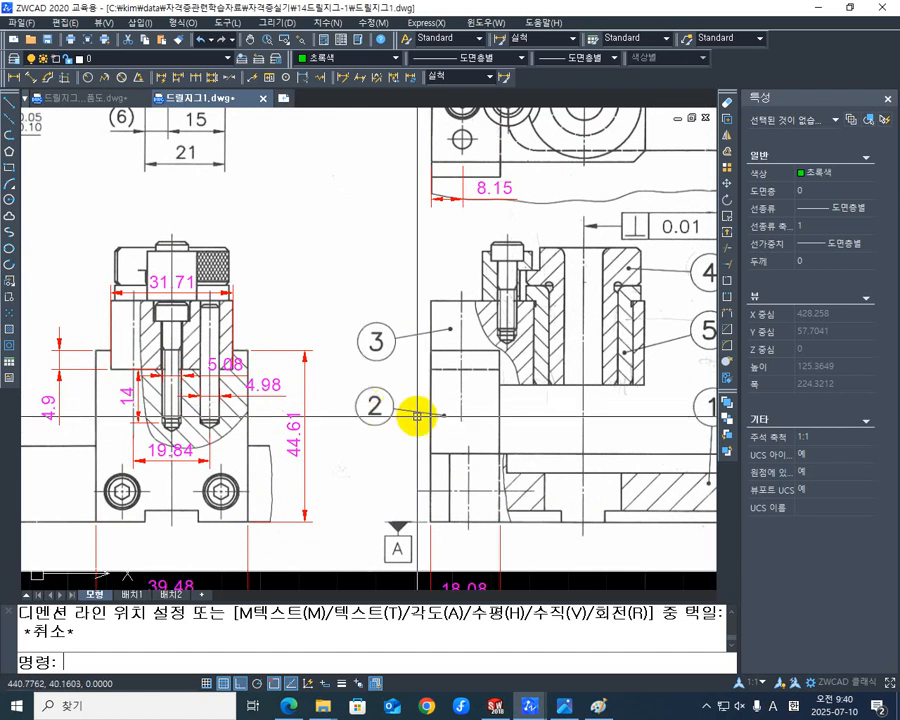
- Switch back to SOLIDWORKS and save the part as 드릴지그1-2지지대 in the jeong folder
{"action": "left_click", "coordinate": [493, 706]}
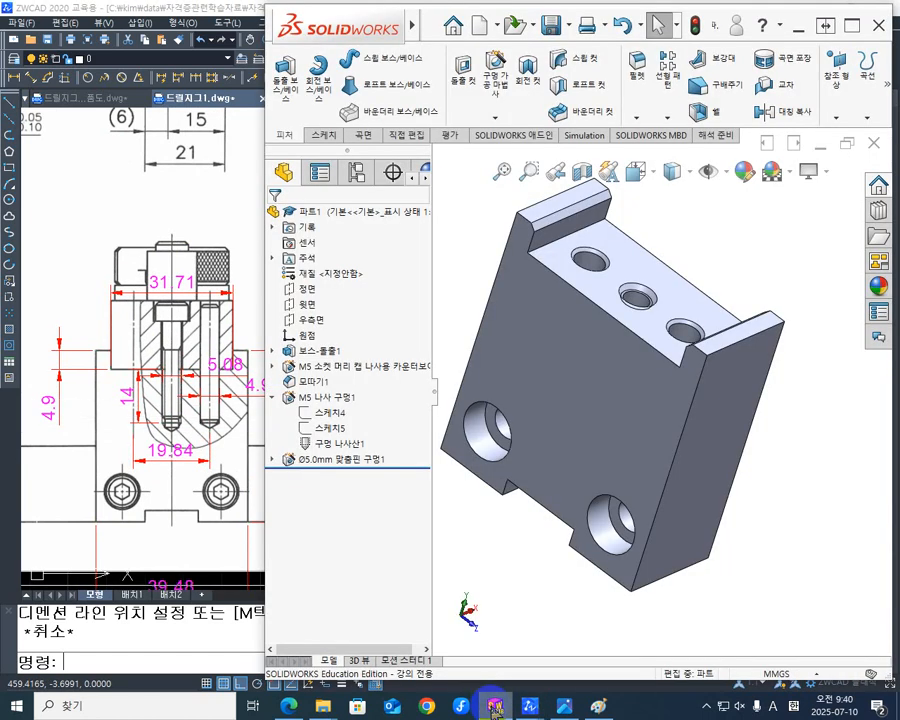
{"action": "left_click", "coordinate": [548, 30]}
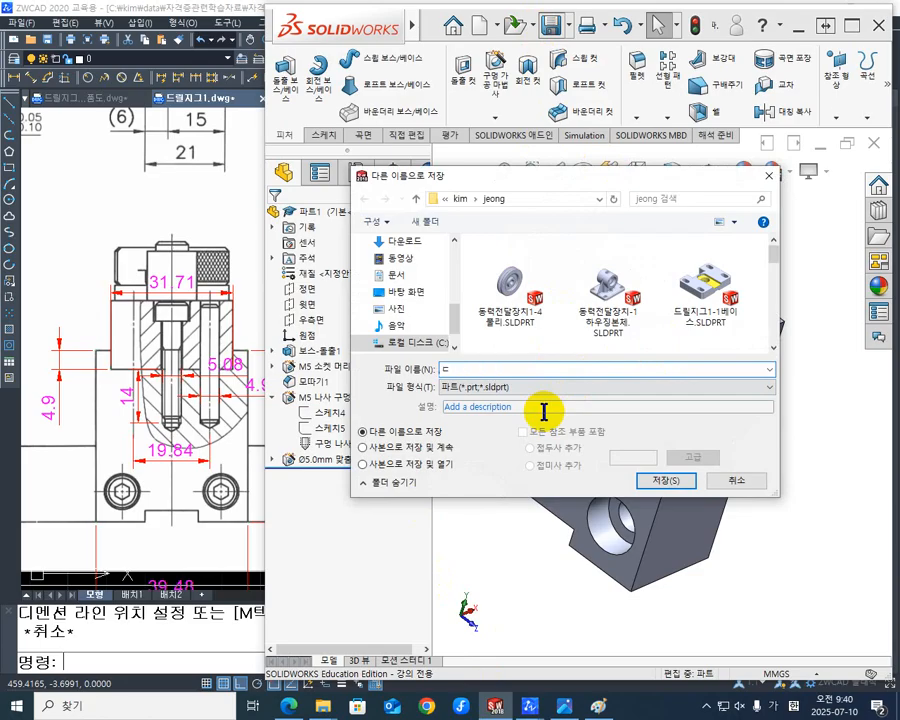
{"action": "type", "text": "드릴"}
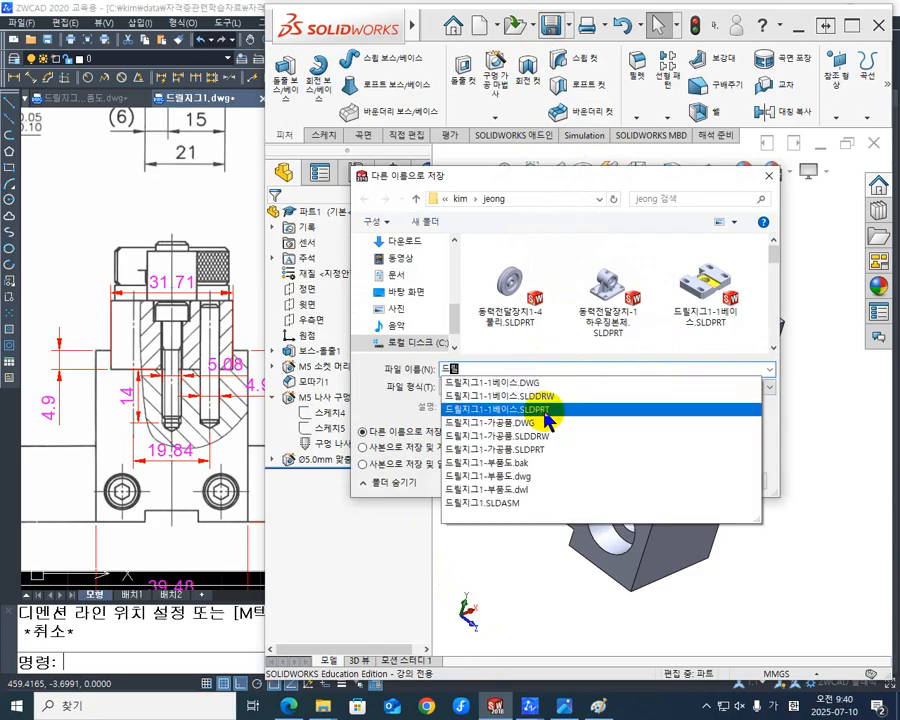
{"action": "type", "text": "지그1"}
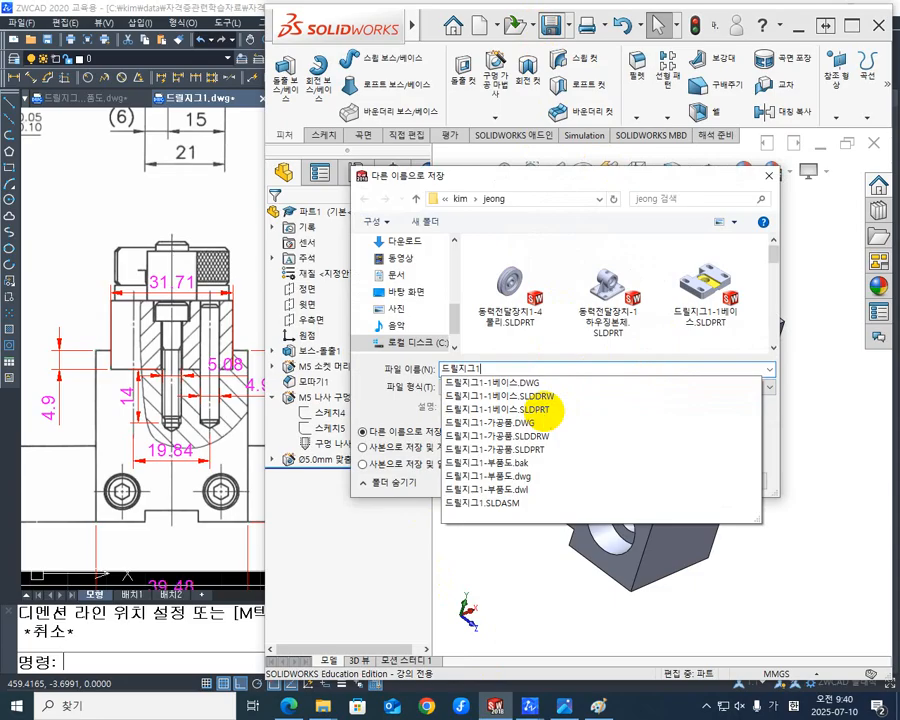
{"action": "type", "text": "0"}
{"action": "key", "text": "BackSpace"}
{"action": "type", "text": "-"}
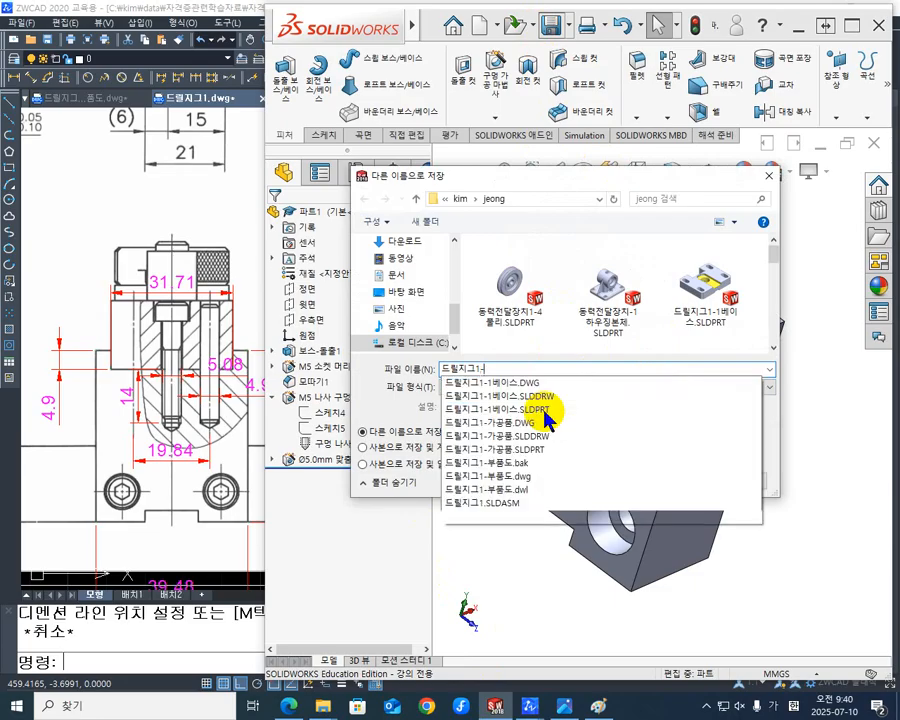
{"action": "type", "text": "2"}
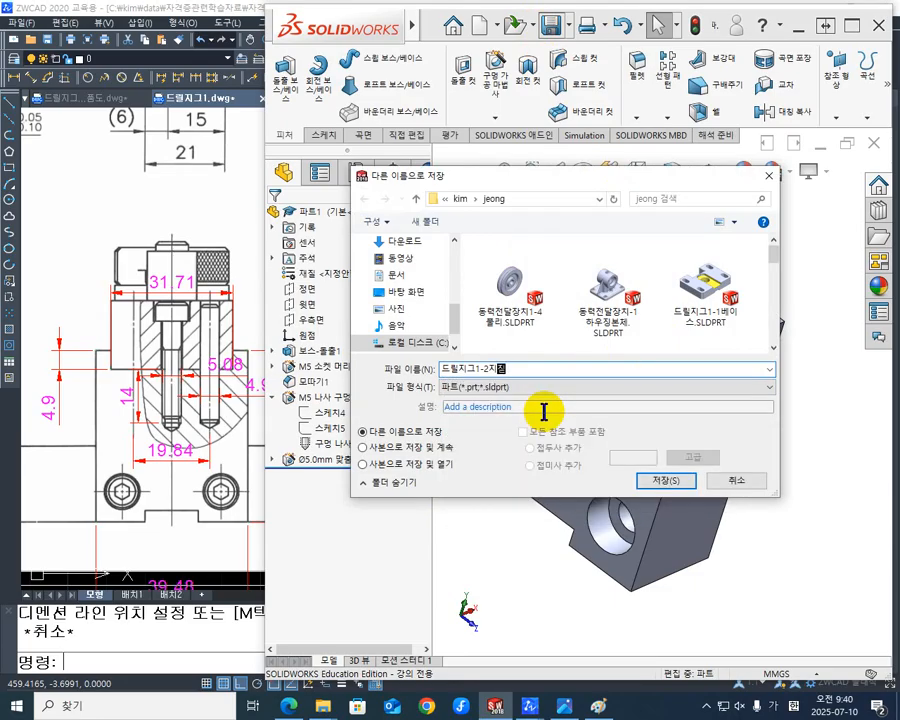
{"action": "type", "text": "지지대"}
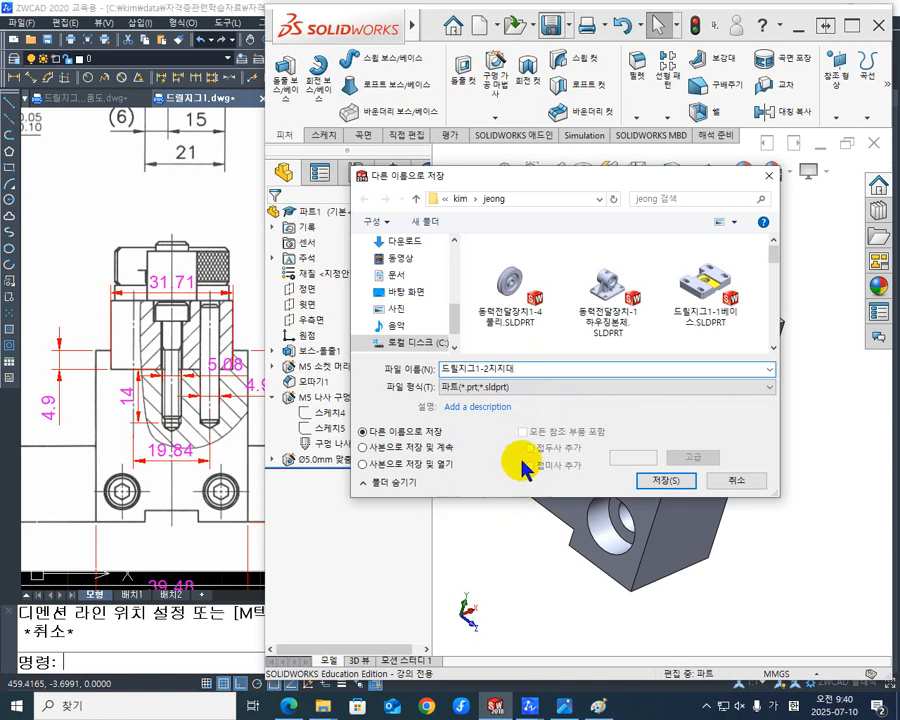
{"action": "left_click", "coordinate": [665, 481]}
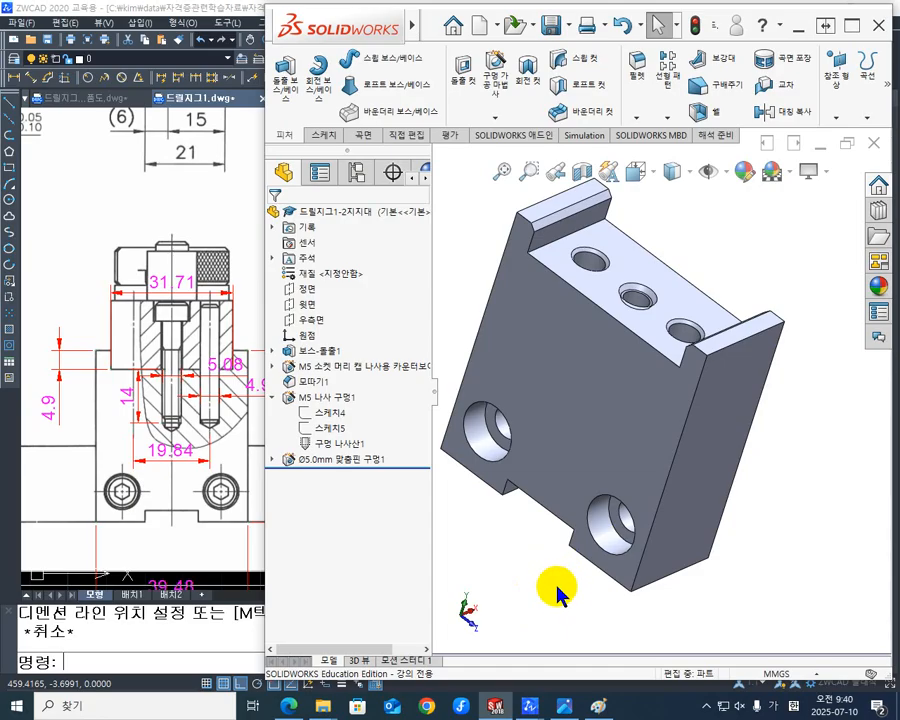
{"action": "middle_click_drag", "start_coordinate": [598, 571], "coordinate": [579, 532]}
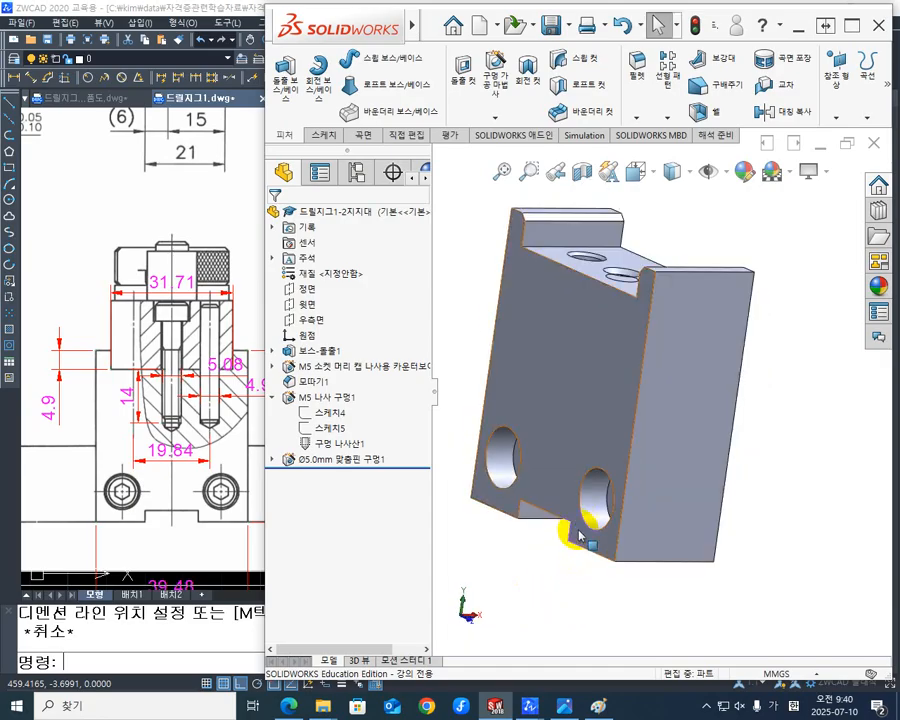
{"action": "scroll", "coordinate": [547, 548], "scroll_direction": "up", "scroll_amount": 3}
{"action": "middle_click_drag", "start_coordinate": [562, 355], "coordinate": [580, 420]}
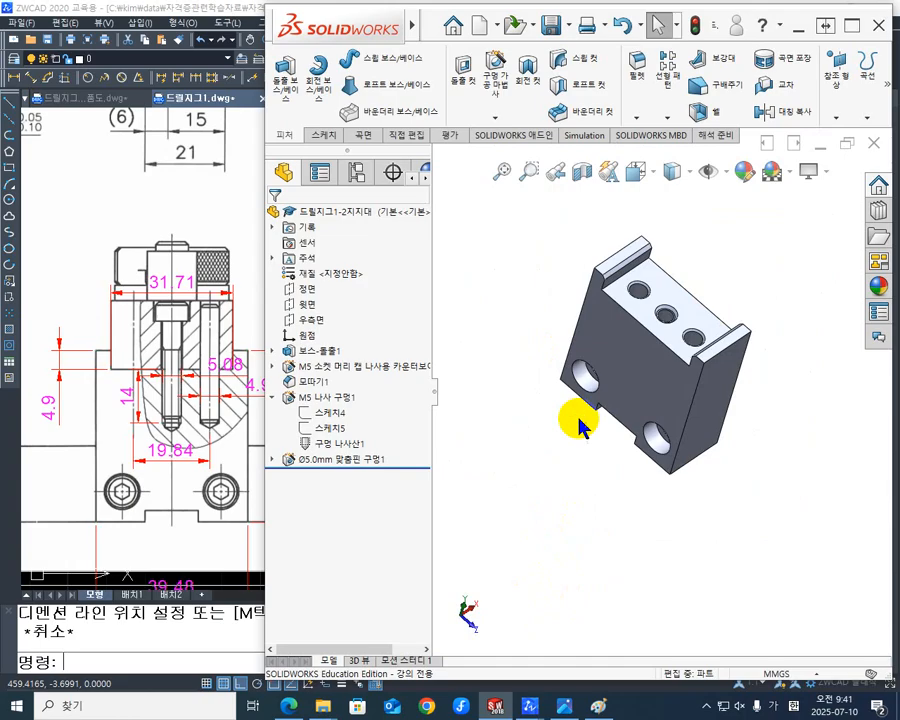
{"action": "scroll", "coordinate": [708, 312], "scroll_direction": "down", "scroll_amount": 3}
{"action": "scroll", "coordinate": [714, 348], "scroll_direction": "up", "scroll_amount": 4}
{"action": "middle_click_drag", "start_coordinate": [718, 375], "coordinate": [672, 412]}
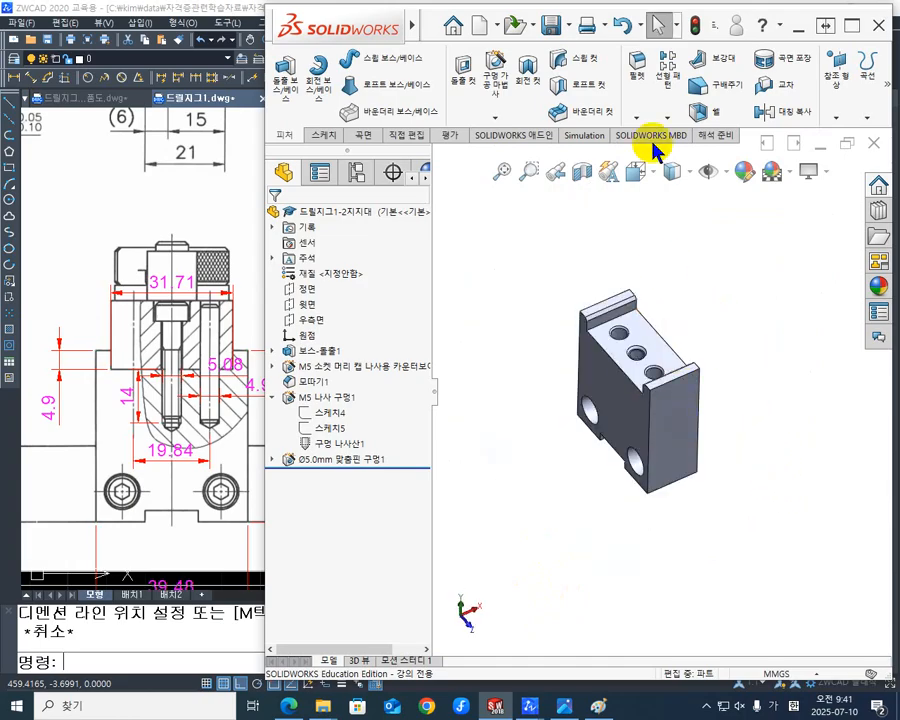
- Create a new drawing document with a standard A3 (ISO) sheet
{"action": "left_click", "coordinate": [482, 33]}
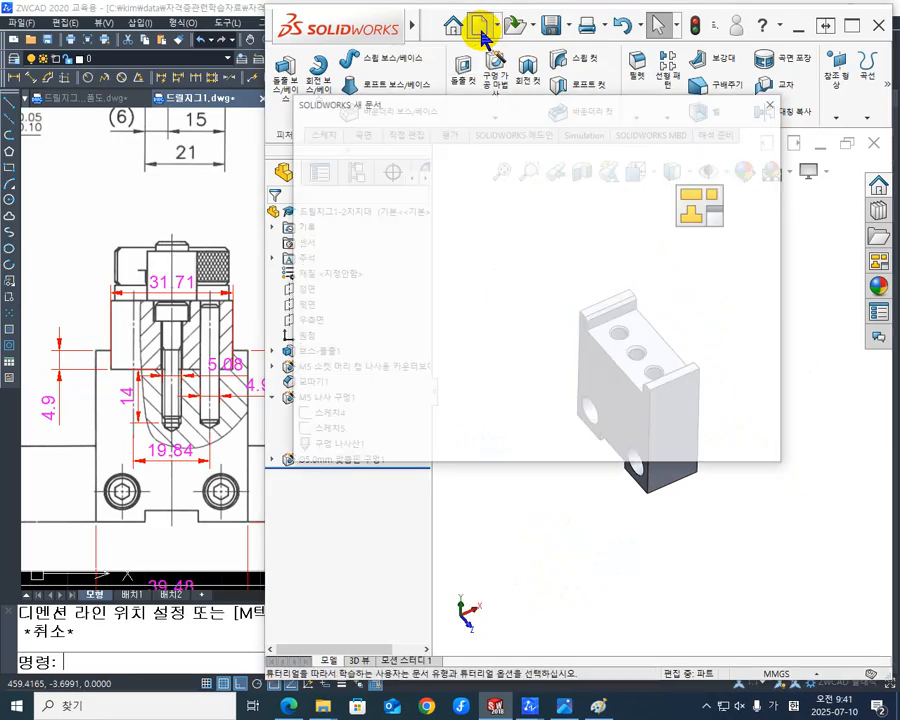
{"action": "left_click", "coordinate": [703, 216]}
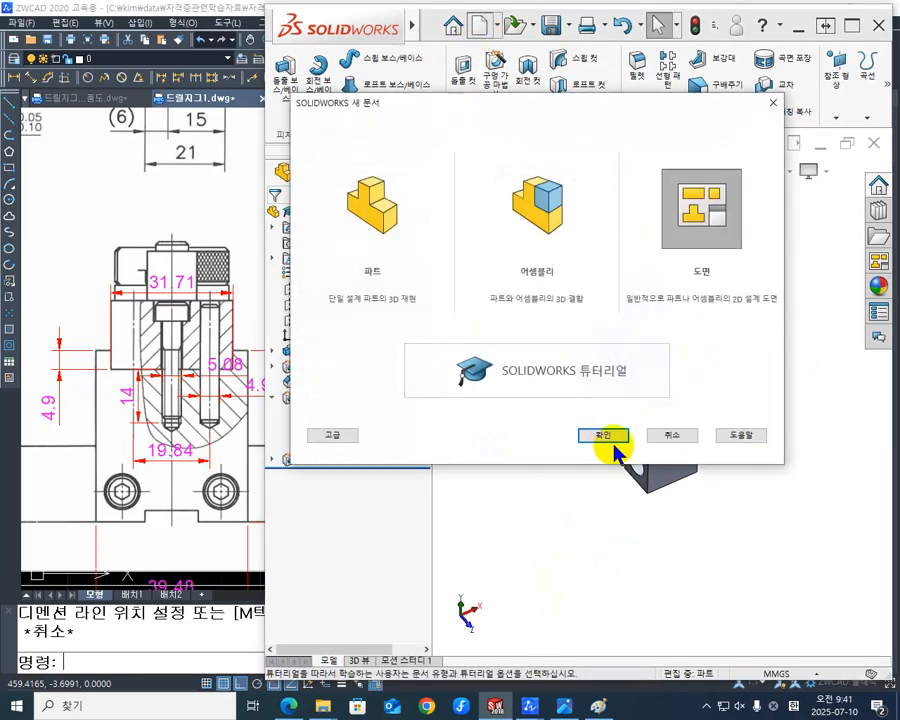
{"action": "left_click", "coordinate": [604, 436]}
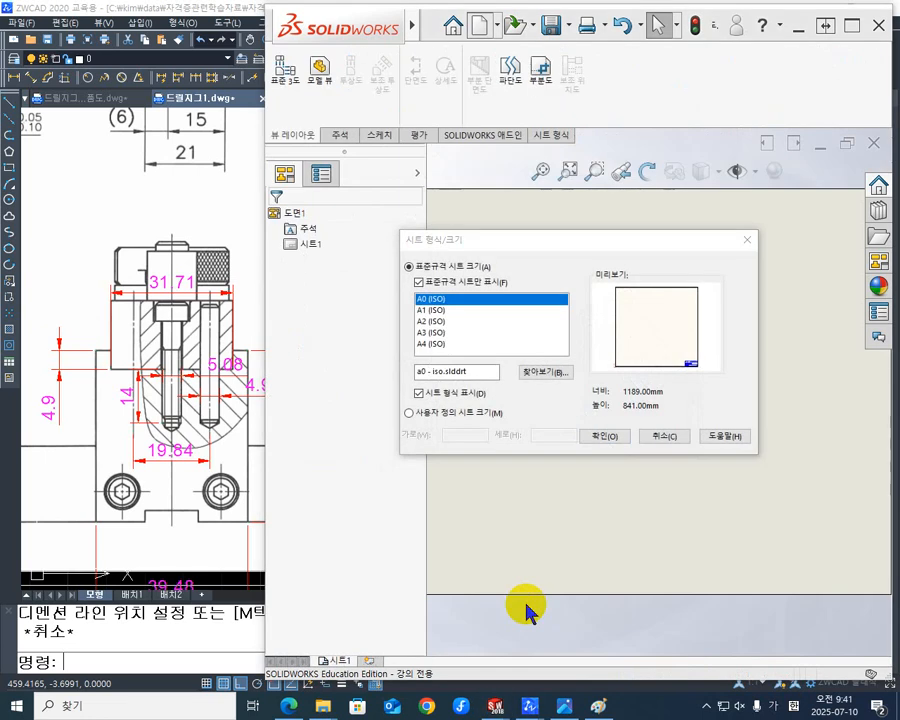
{"action": "left_click", "coordinate": [439, 332]}
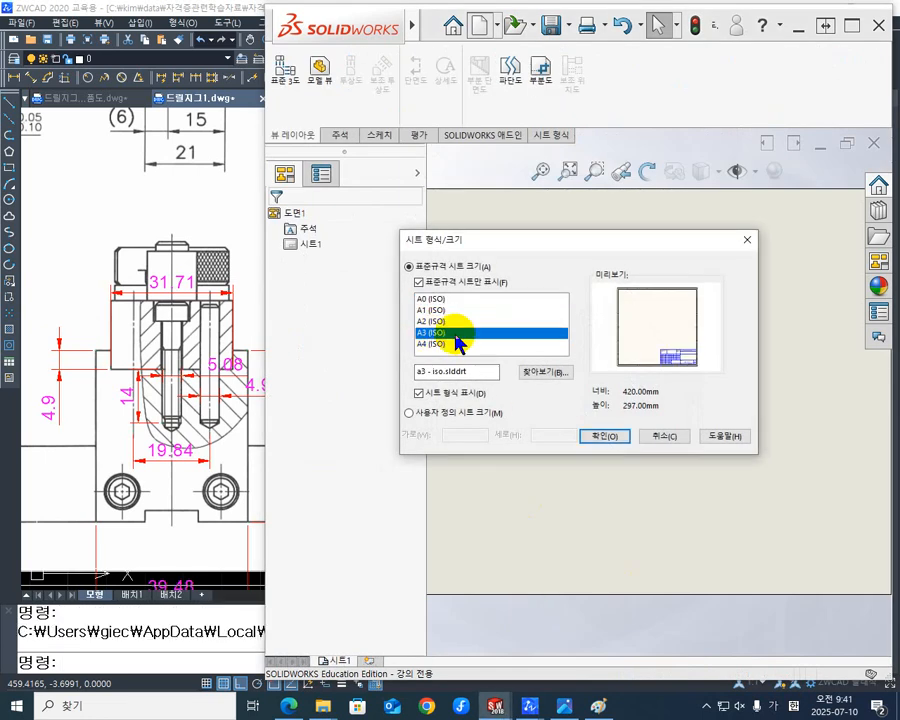
{"action": "left_click", "coordinate": [605, 437]}
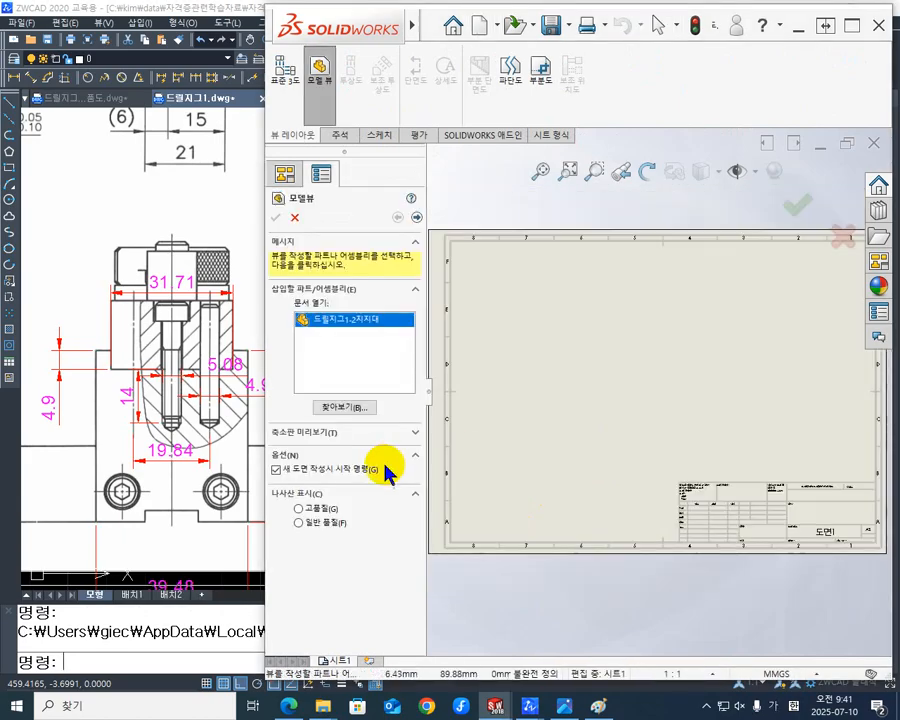
- Place the front view of 드릴지그1-2지지대 on the sheet at a custom 1:1 scale, with preview turned on
{"action": "double_click", "coordinate": [308, 321]}
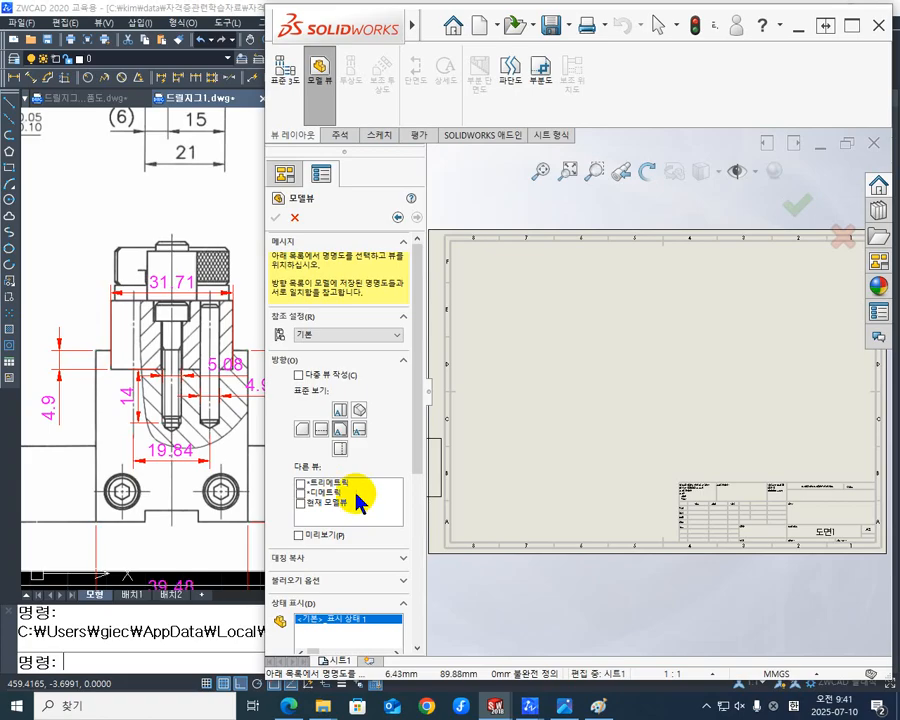
{"action": "left_click", "coordinate": [319, 429]}
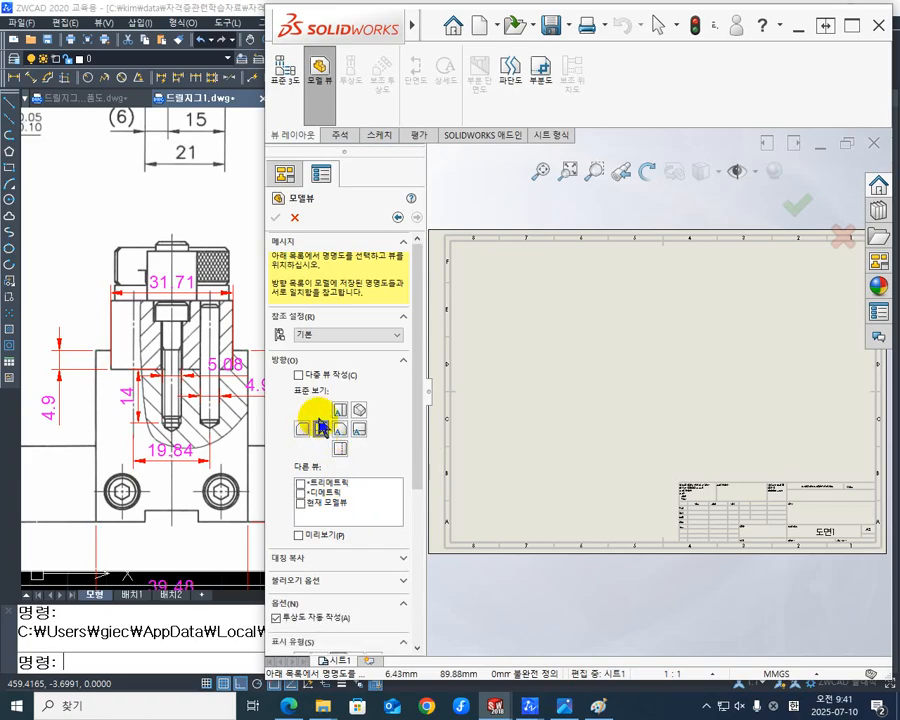
{"action": "left_click", "coordinate": [299, 537]}
{"action": "scroll", "coordinate": [573, 401], "scroll_direction": "down", "scroll_amount": 2}
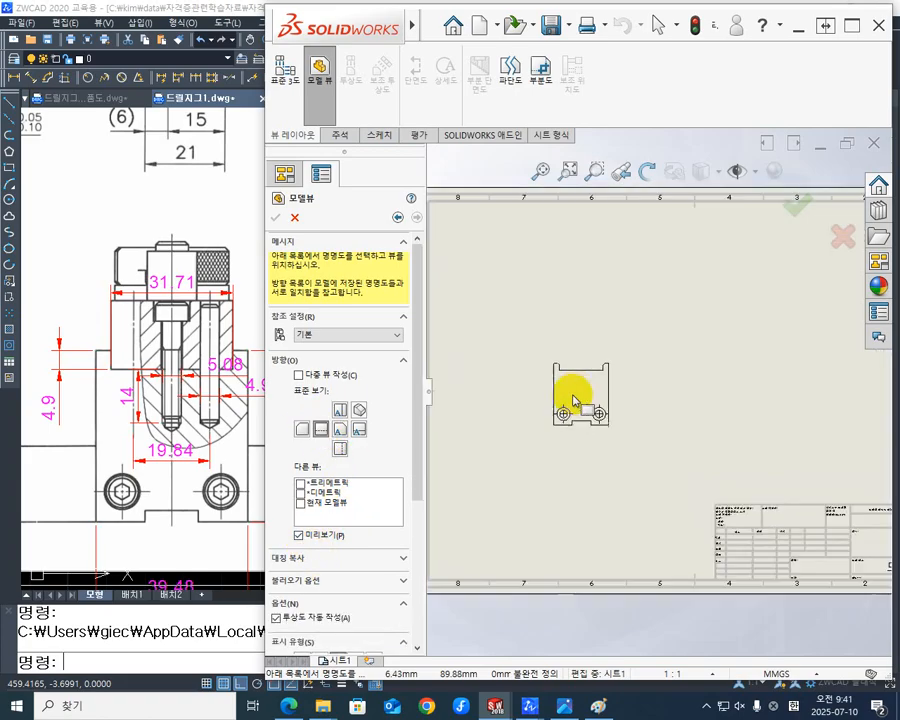
{"action": "scroll", "coordinate": [573, 401], "scroll_direction": "up", "scroll_amount": 3}
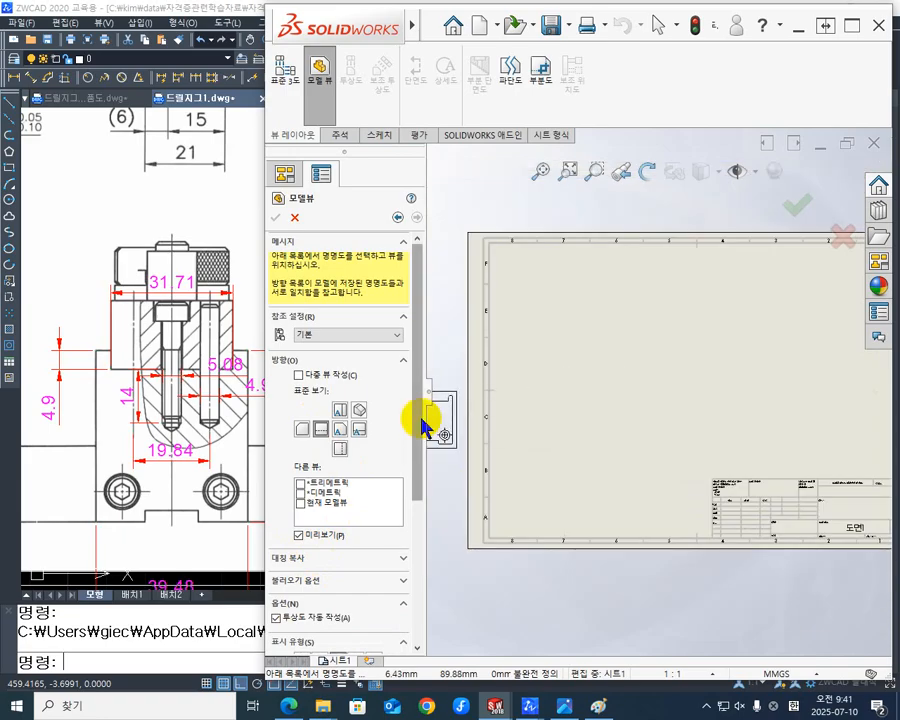
{"action": "left_click_drag", "start_coordinate": [416, 424], "coordinate": [427, 545]}
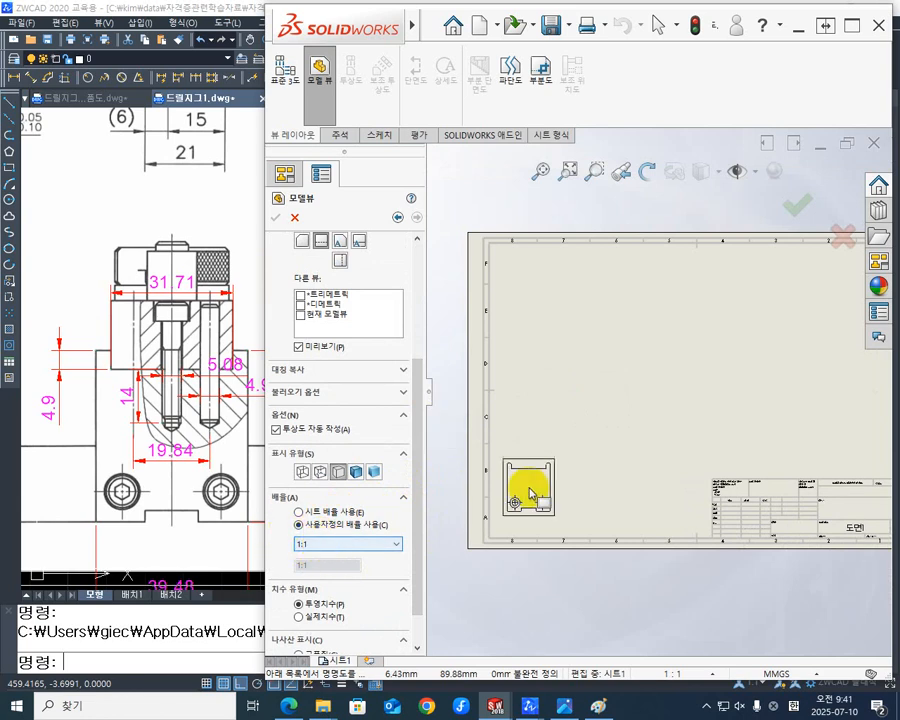
{"action": "scroll", "coordinate": [585, 393], "scroll_direction": "up", "scroll_amount": 2}
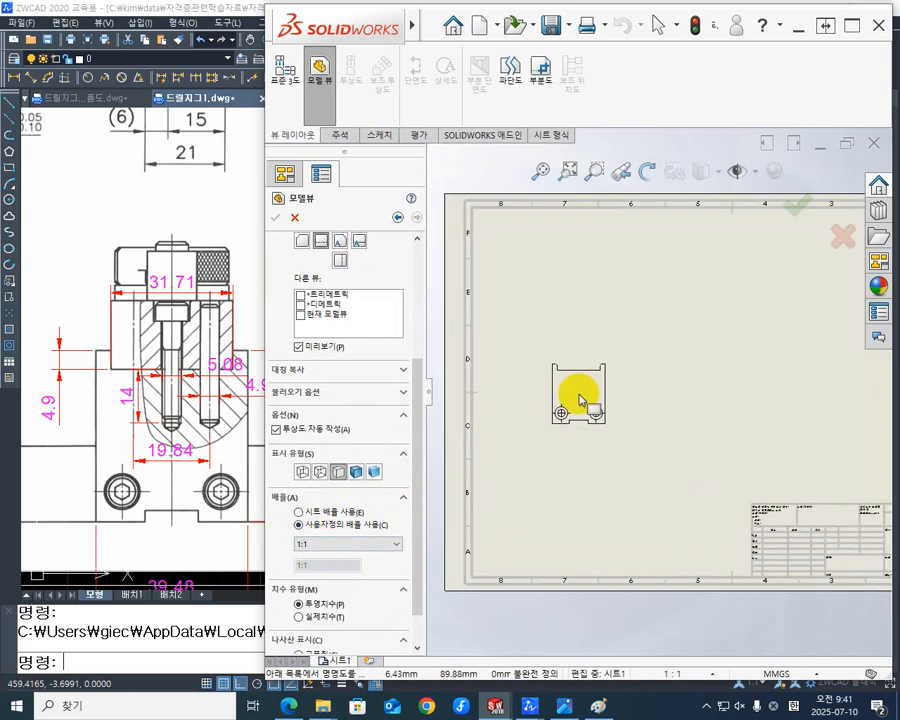
{"action": "left_click", "coordinate": [580, 398]}
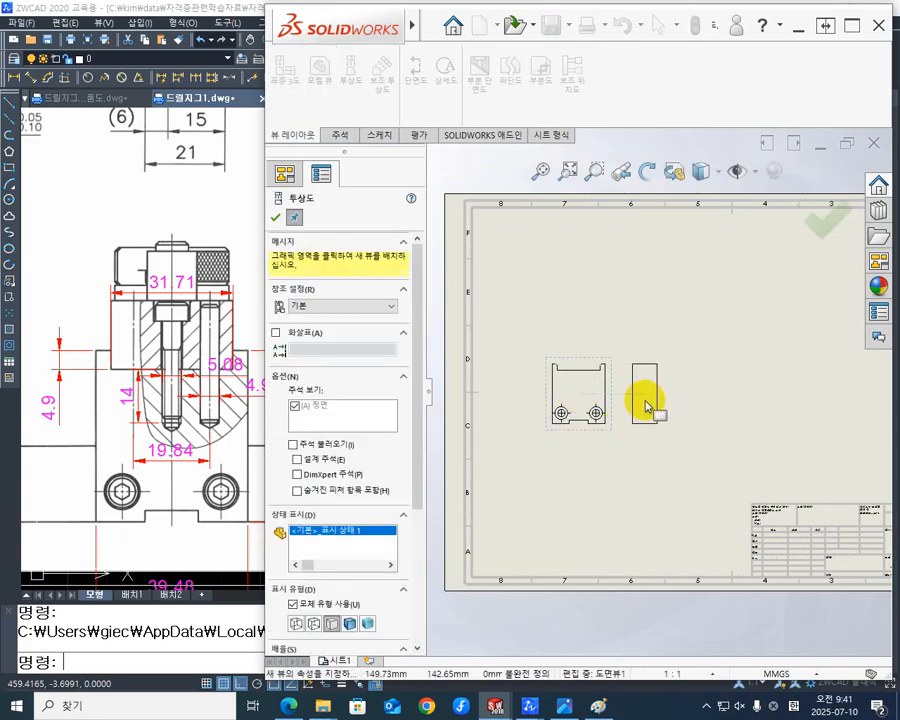
- Add projected right-side, isometric and top views from the front view and finish the projection
{"action": "left_click", "coordinate": [640, 380]}
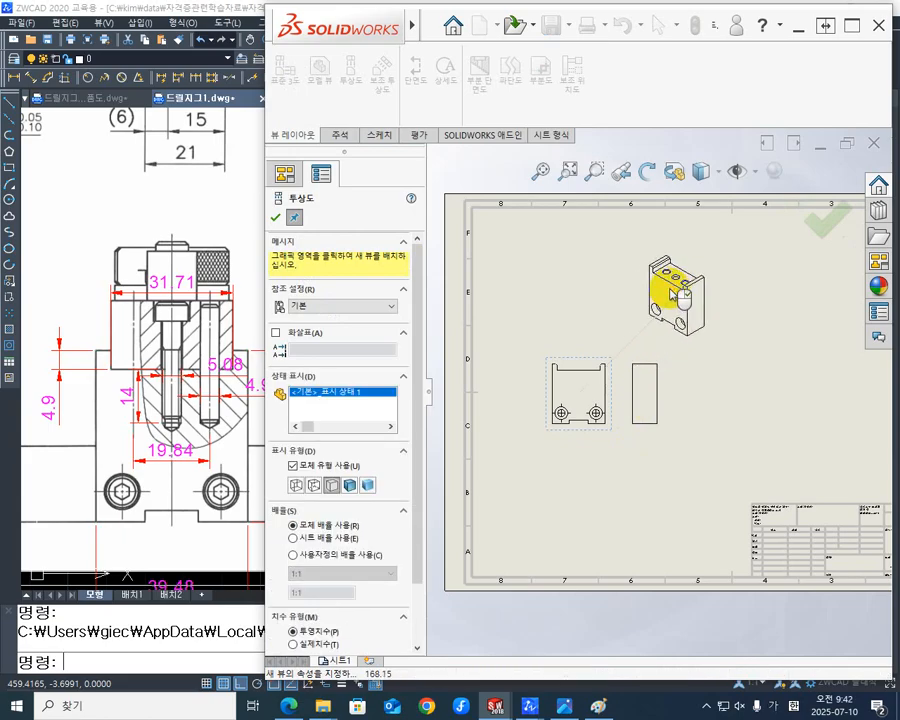
{"action": "left_click", "coordinate": [682, 294]}
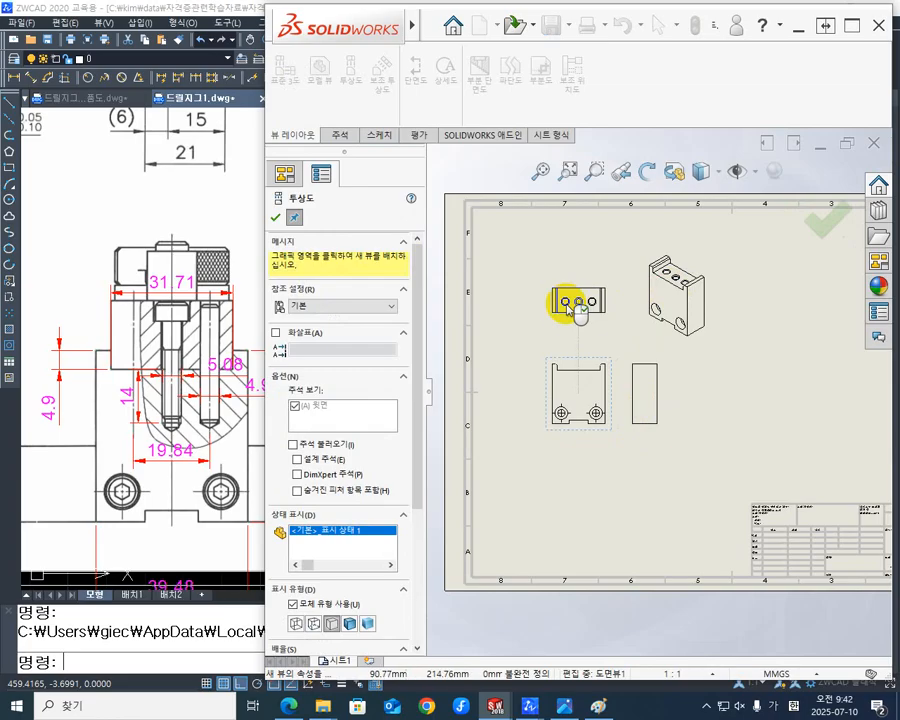
{"action": "left_click", "coordinate": [566, 304]}
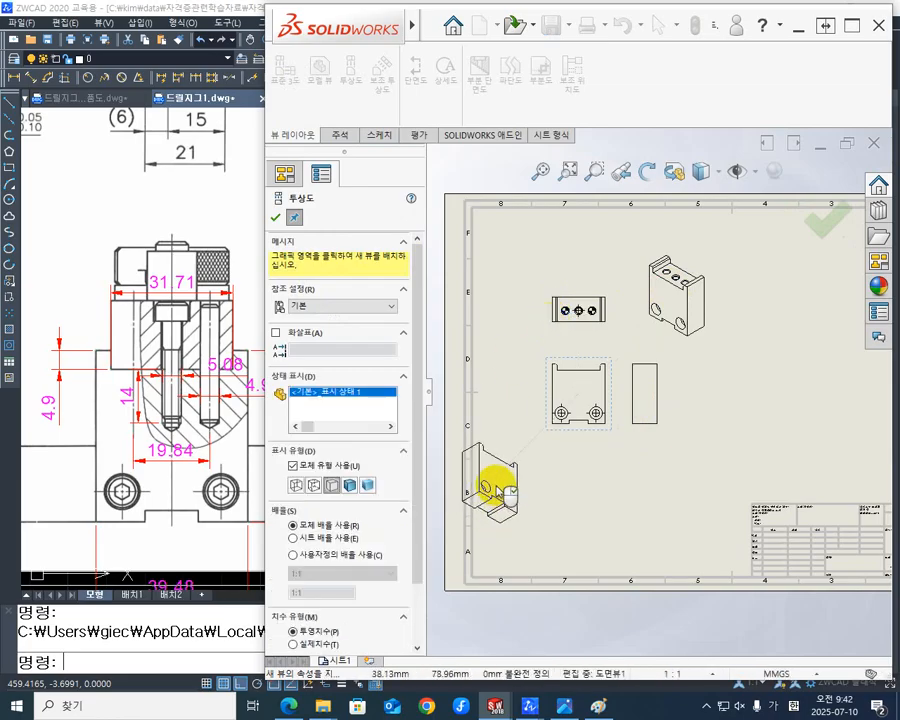
{"action": "key", "text": "Escape"}
- Move the projected side view farther away from the front view and deselect it
{"action": "scroll", "coordinate": [651, 378], "scroll_direction": "down", "scroll_amount": 2}
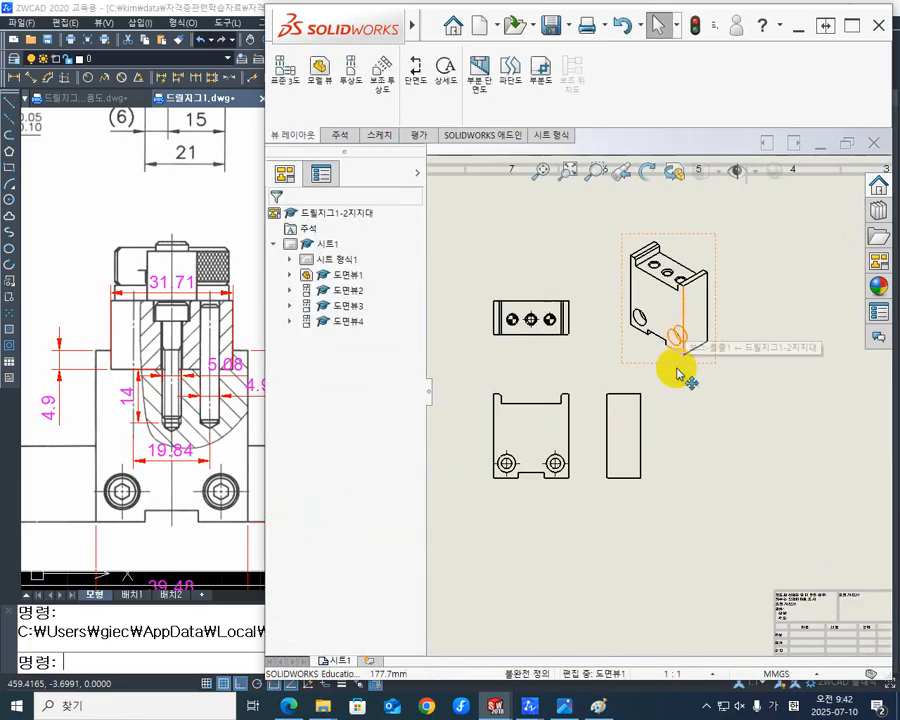
{"action": "scroll", "coordinate": [683, 380], "scroll_direction": "down", "scroll_amount": 2}
{"action": "scroll", "coordinate": [678, 405], "scroll_direction": "up", "scroll_amount": 4}
{"action": "scroll", "coordinate": [586, 362], "scroll_direction": "down", "scroll_amount": 4}
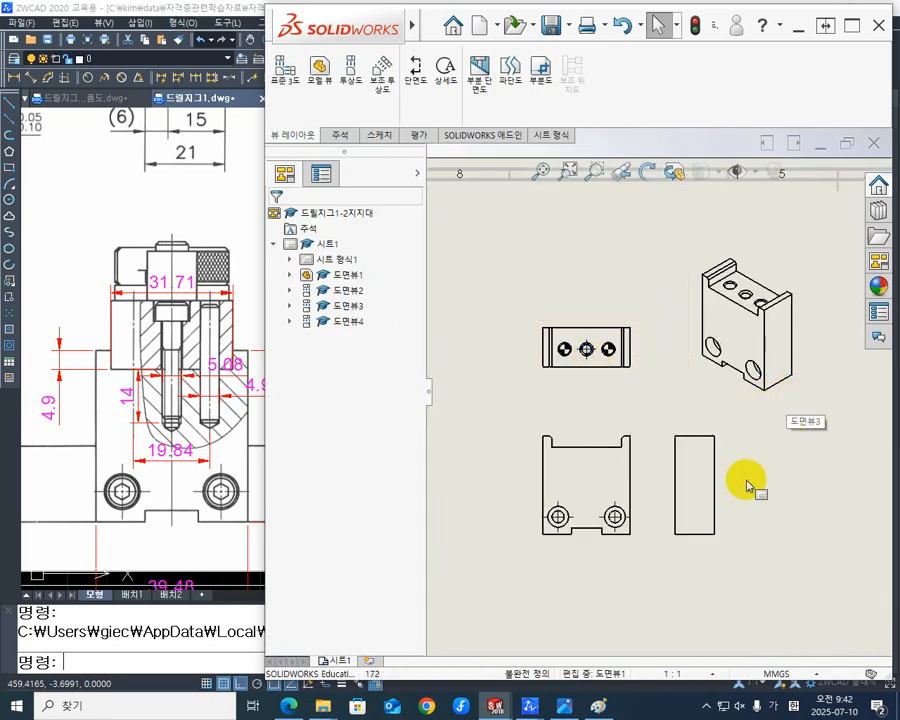
{"action": "left_click_drag", "start_coordinate": [723, 506], "coordinate": [752, 500]}
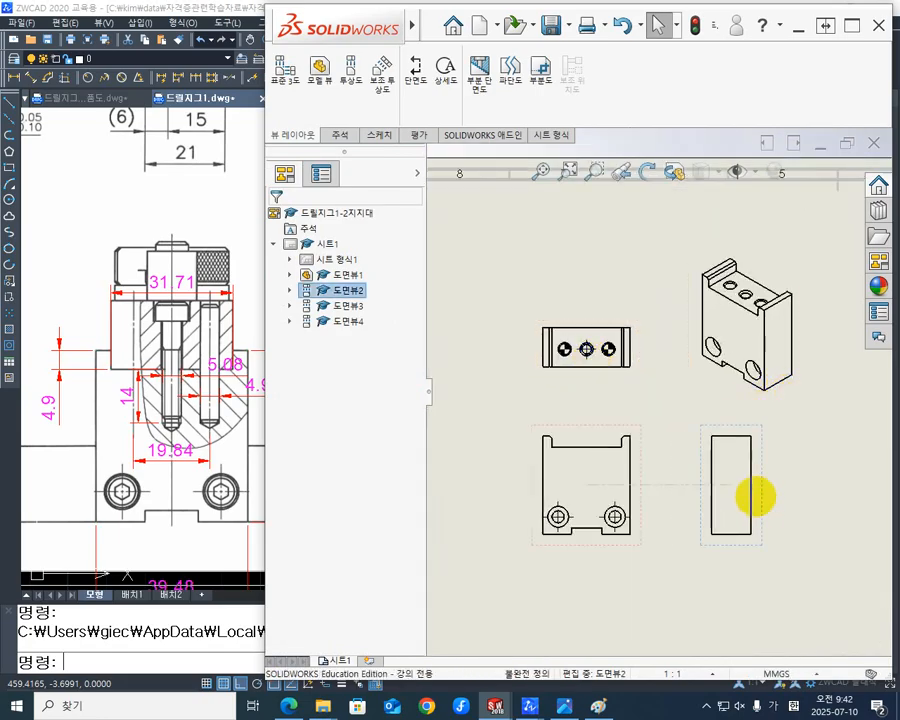
{"action": "left_click", "coordinate": [508, 366]}
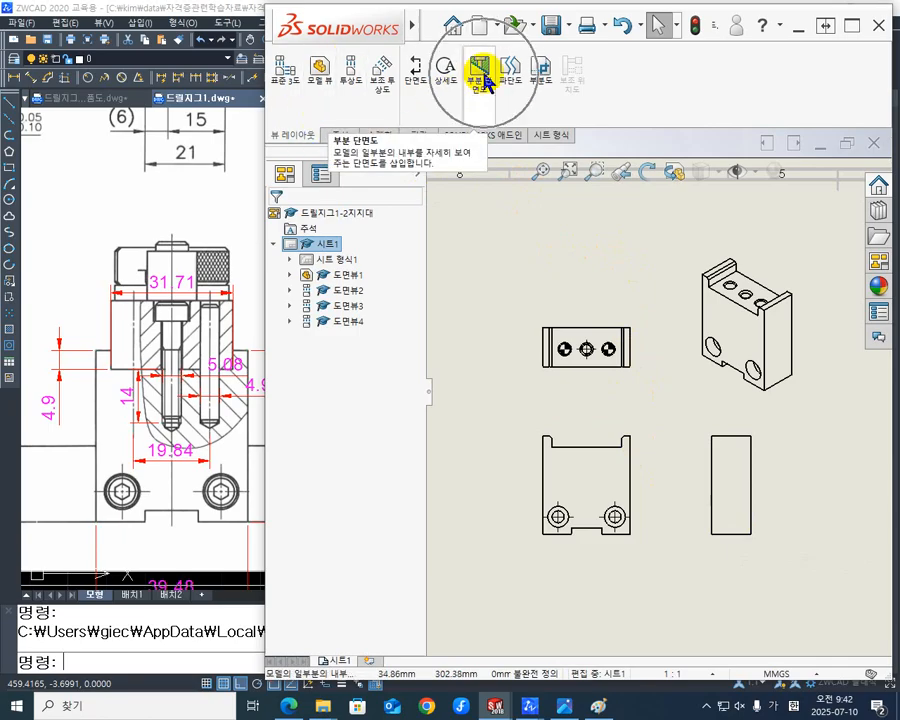
- Create a broken-out section with a closed spline around the side view's lower half, its depth taken from the front view's right counterbore edge
{"action": "scroll", "coordinate": [795, 525], "scroll_direction": "down", "scroll_amount": 3}
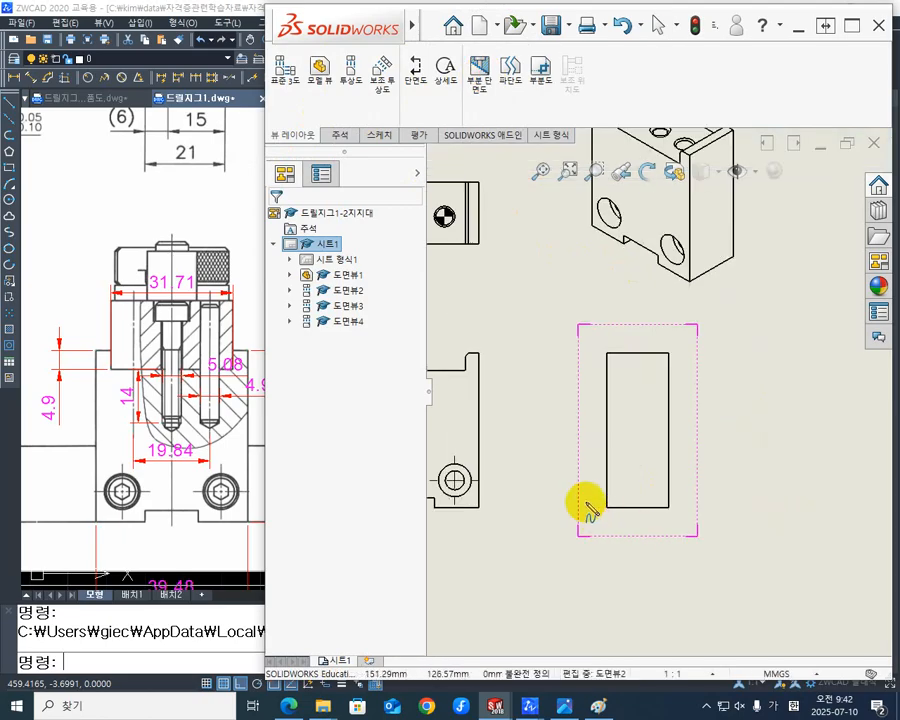
{"action": "scroll", "coordinate": [585, 500], "scroll_direction": "up", "scroll_amount": 3}
{"action": "scroll", "coordinate": [565, 435], "scroll_direction": "down", "scroll_amount": 2}
{"action": "scroll", "coordinate": [558, 422], "scroll_direction": "down", "scroll_amount": 1}
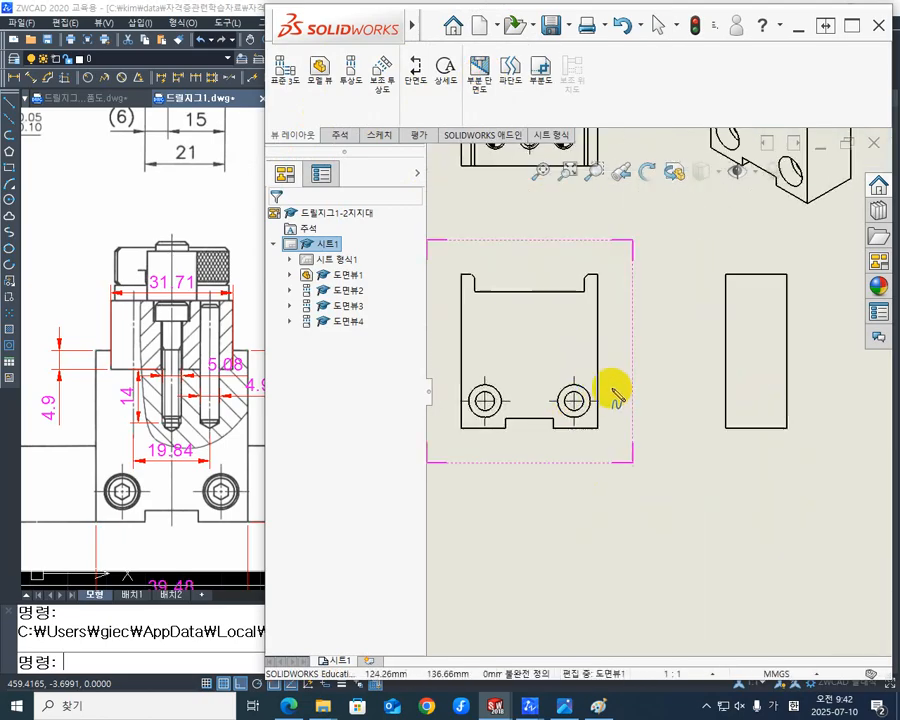
{"action": "left_click", "coordinate": [755, 366]}
{"action": "left_click", "coordinate": [697, 386]}
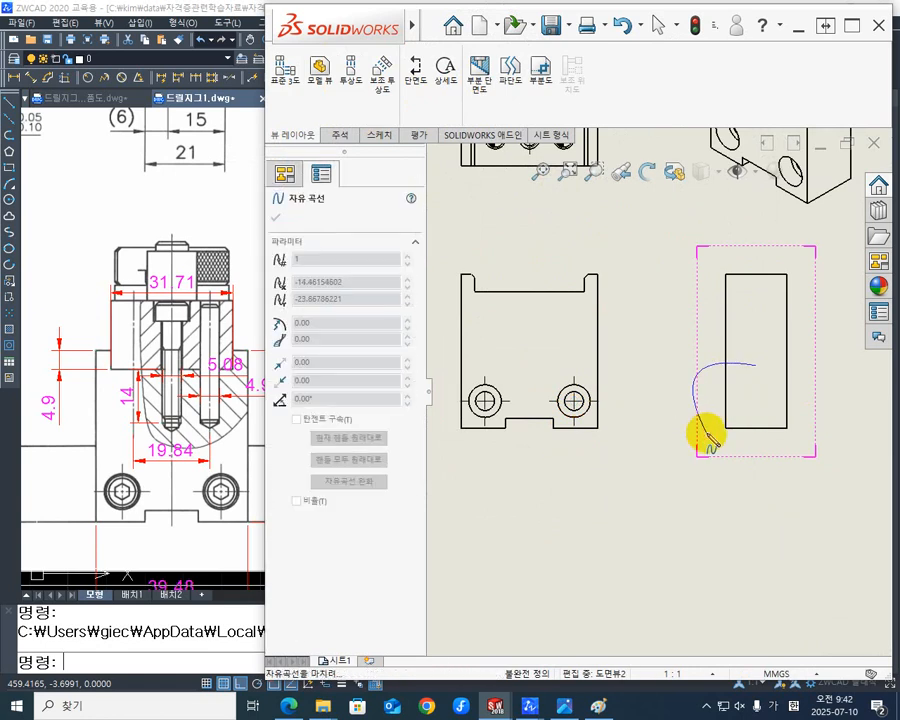
{"action": "left_click", "coordinate": [707, 434]}
{"action": "left_click", "coordinate": [780, 452]}
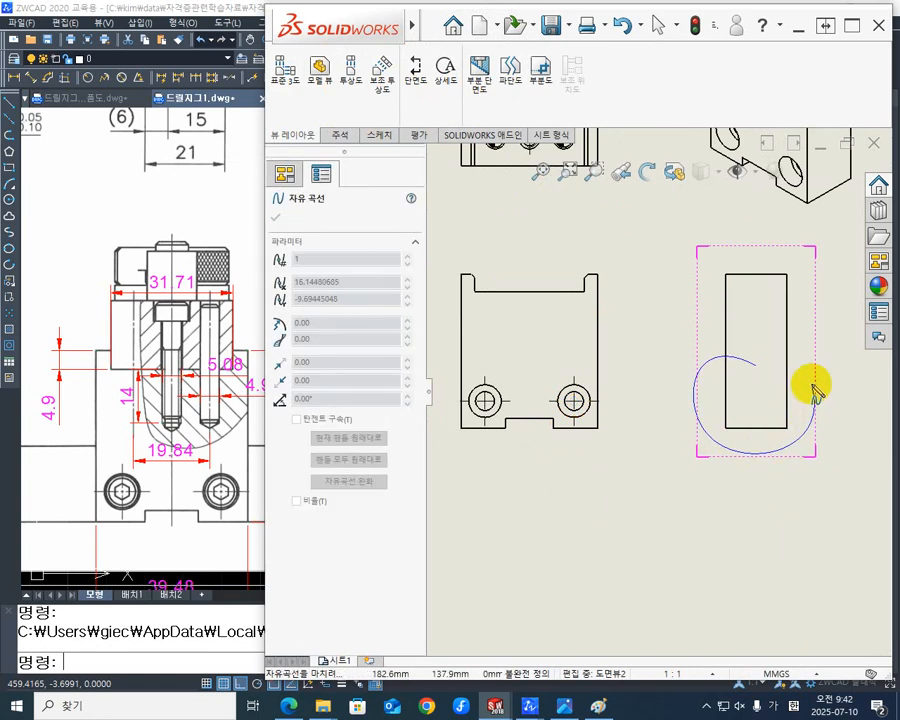
{"action": "left_click", "coordinate": [813, 391]}
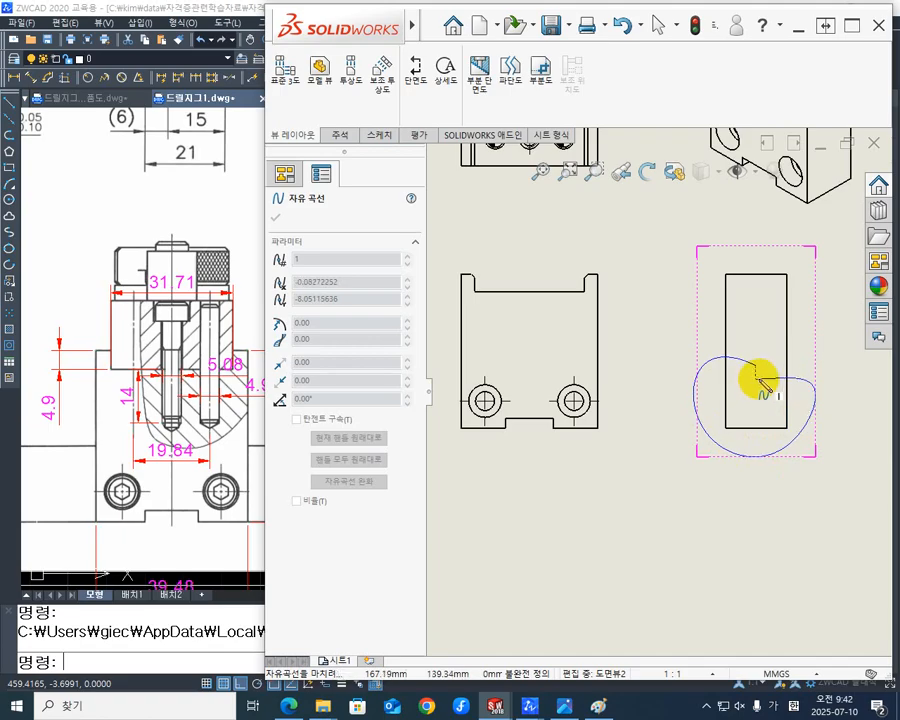
{"action": "left_click", "coordinate": [751, 367]}
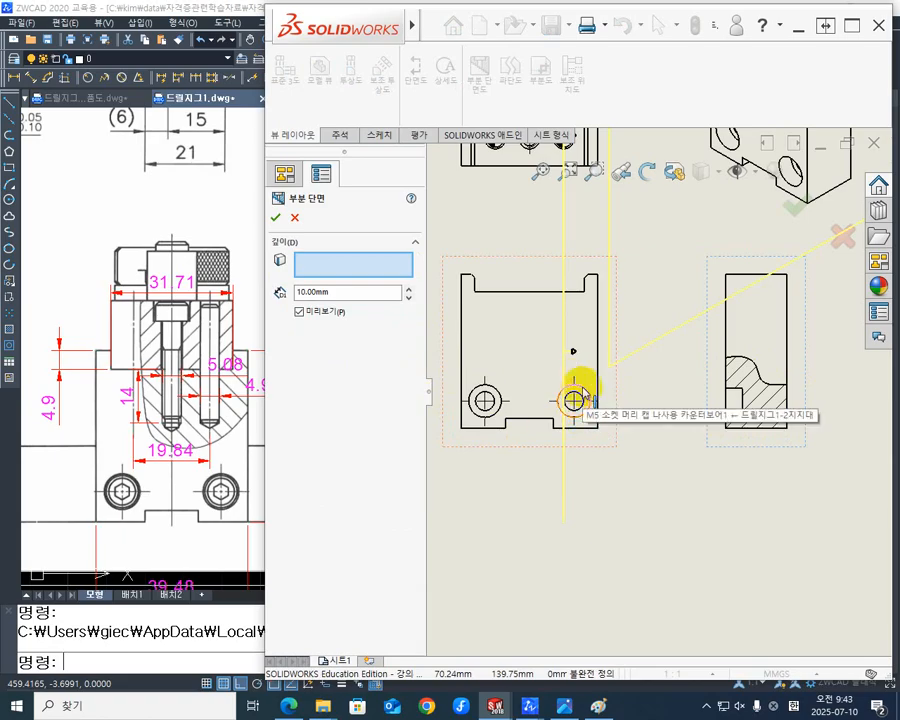
{"action": "left_click", "coordinate": [580, 390]}
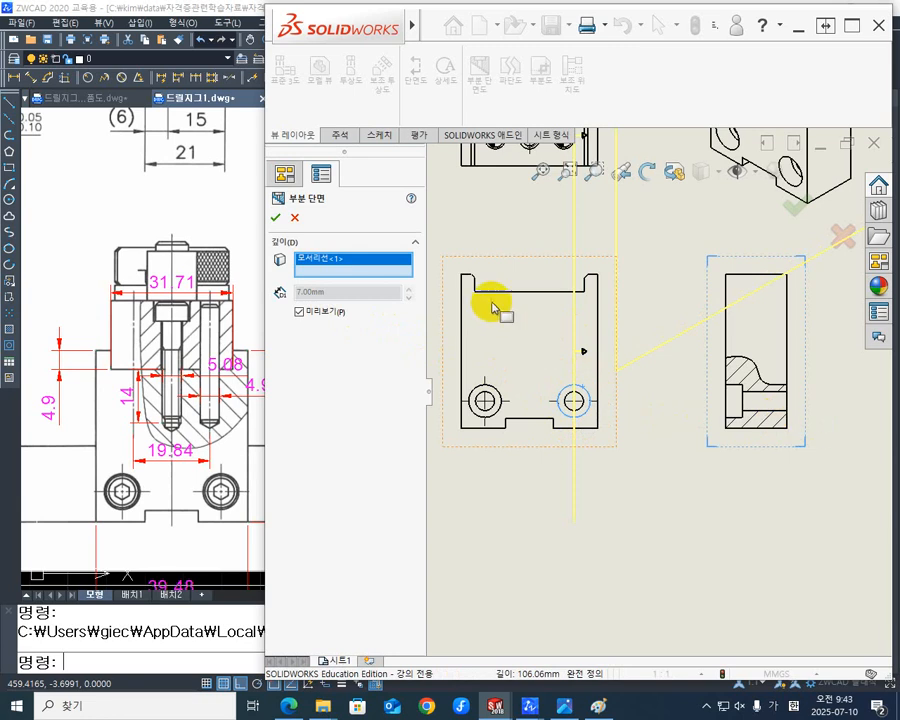
{"action": "left_click", "coordinate": [278, 220]}
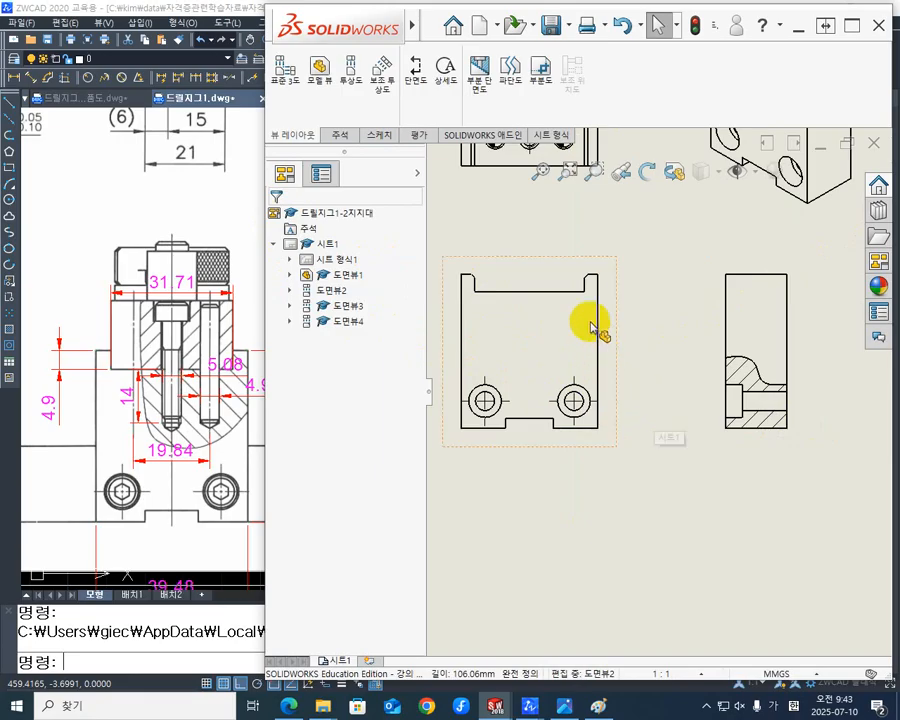
- Start a broken-out section with a closed spline around the front view's upper right area, over the threaded hole and right dowel hole
{"action": "key", "text": "f"}
{"action": "scroll", "coordinate": [659, 330], "scroll_direction": "up", "scroll_amount": 2}
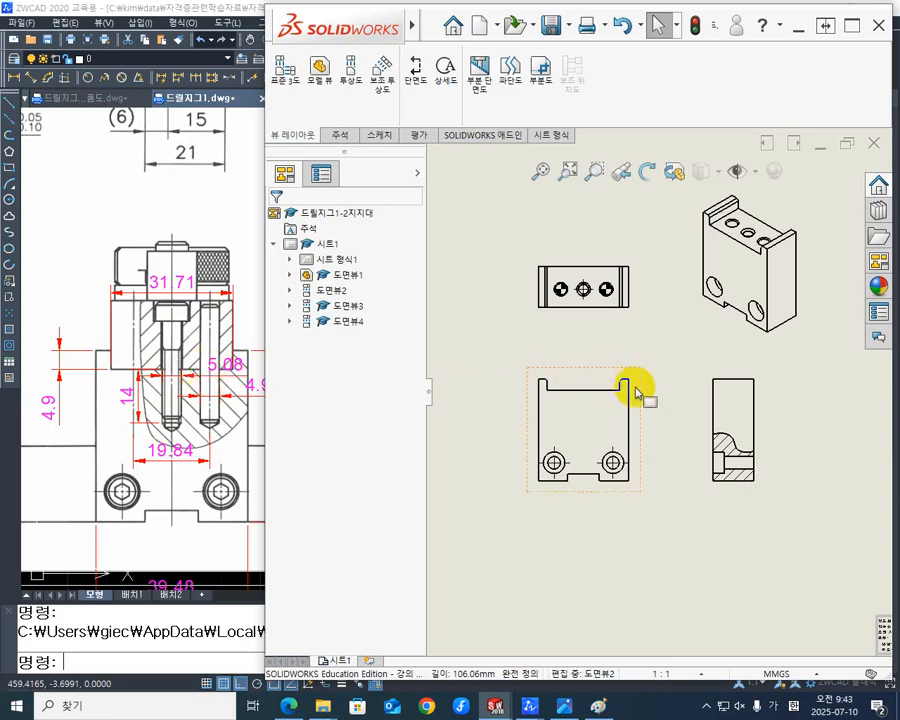
{"action": "scroll", "coordinate": [630, 393], "scroll_direction": "down", "scroll_amount": 2}
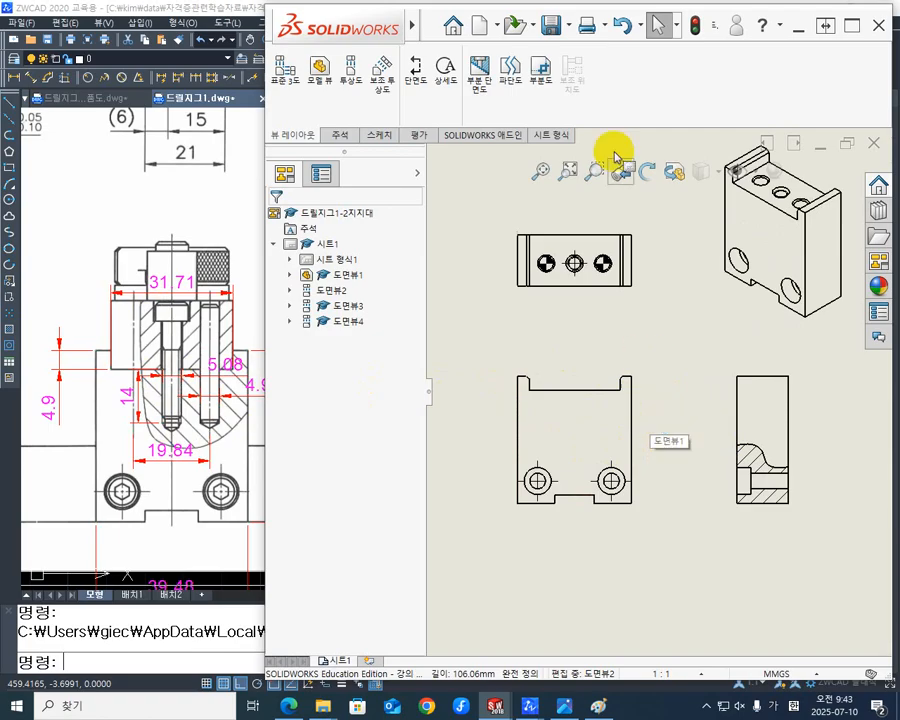
{"action": "left_click", "coordinate": [489, 75]}
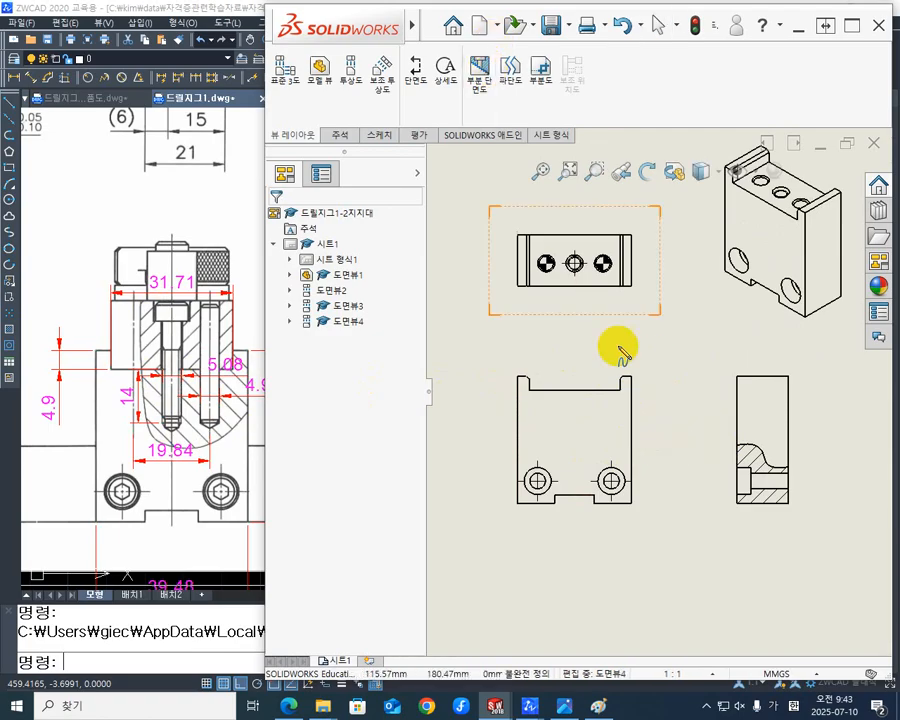
{"action": "left_click", "coordinate": [552, 367]}
{"action": "left_click", "coordinate": [563, 408]}
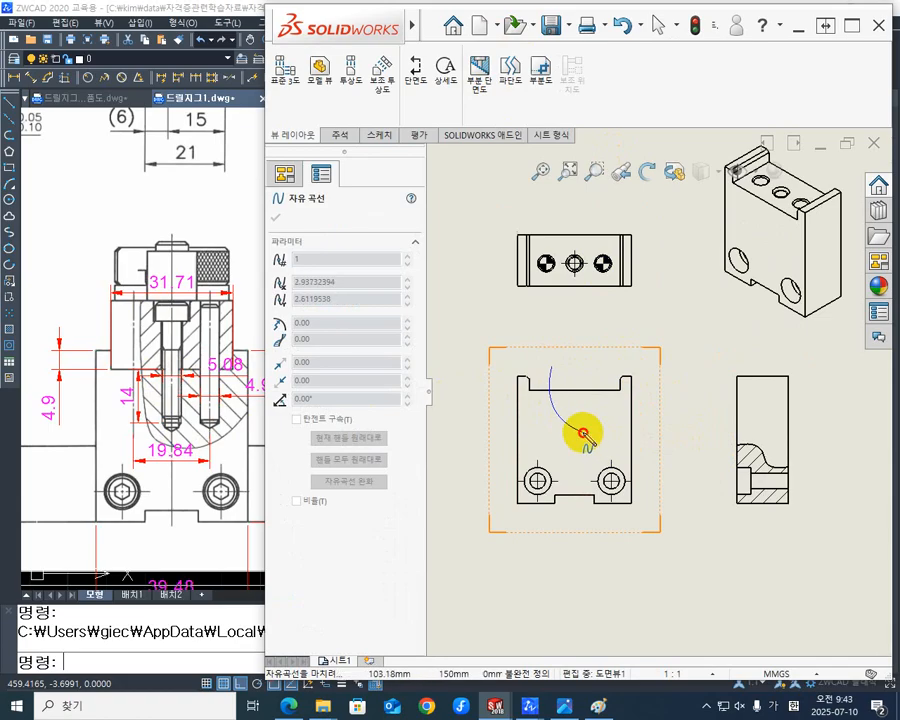
{"action": "left_click", "coordinate": [583, 432]}
{"action": "left_click", "coordinate": [613, 418]}
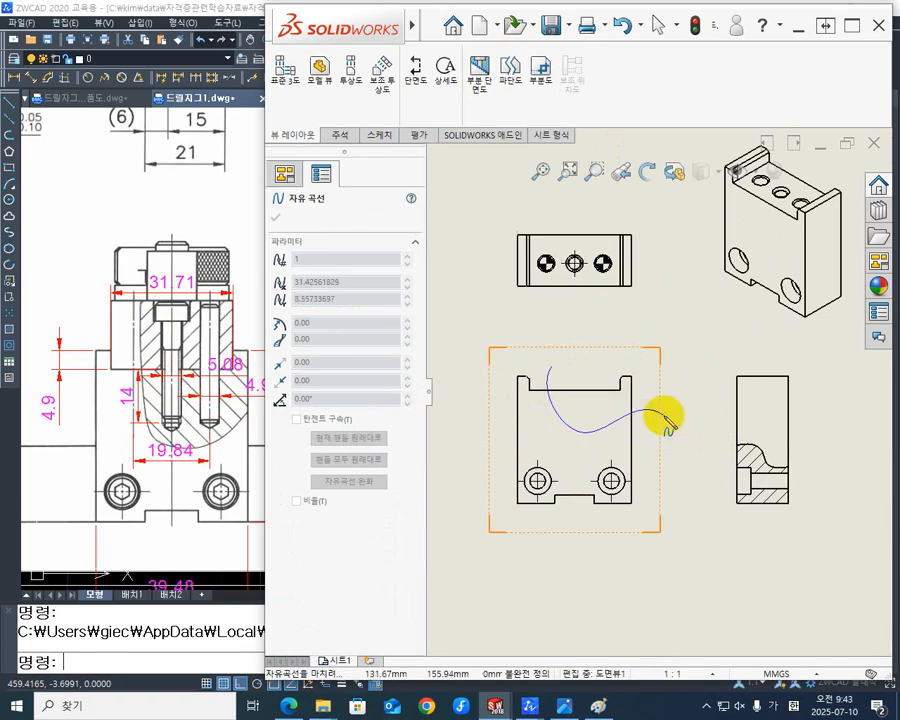
{"action": "left_click", "coordinate": [657, 403]}
{"action": "left_click", "coordinate": [611, 348]}
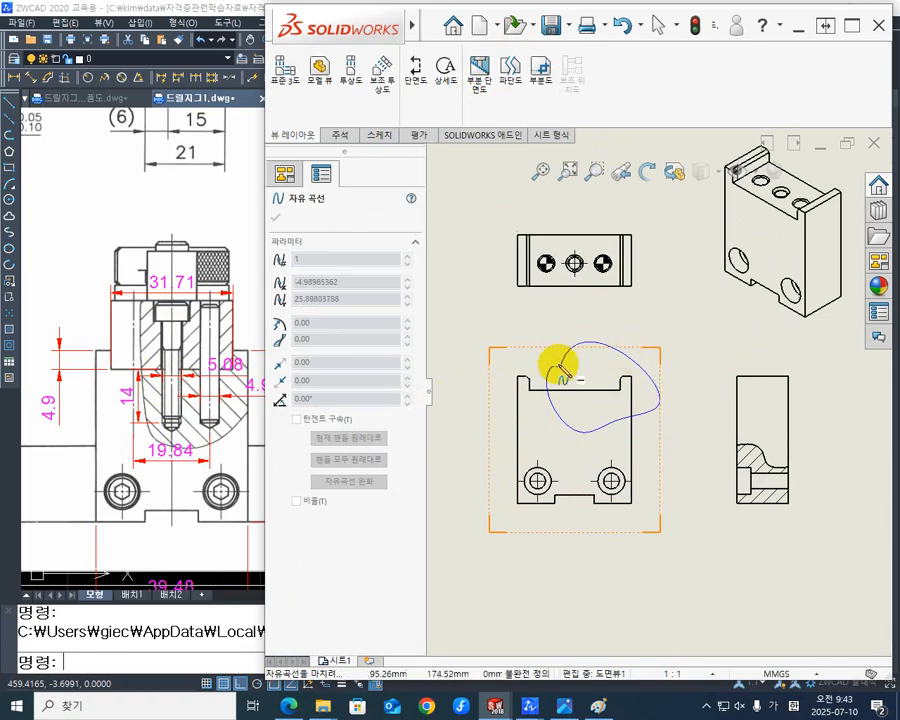
{"action": "left_click", "coordinate": [553, 367]}
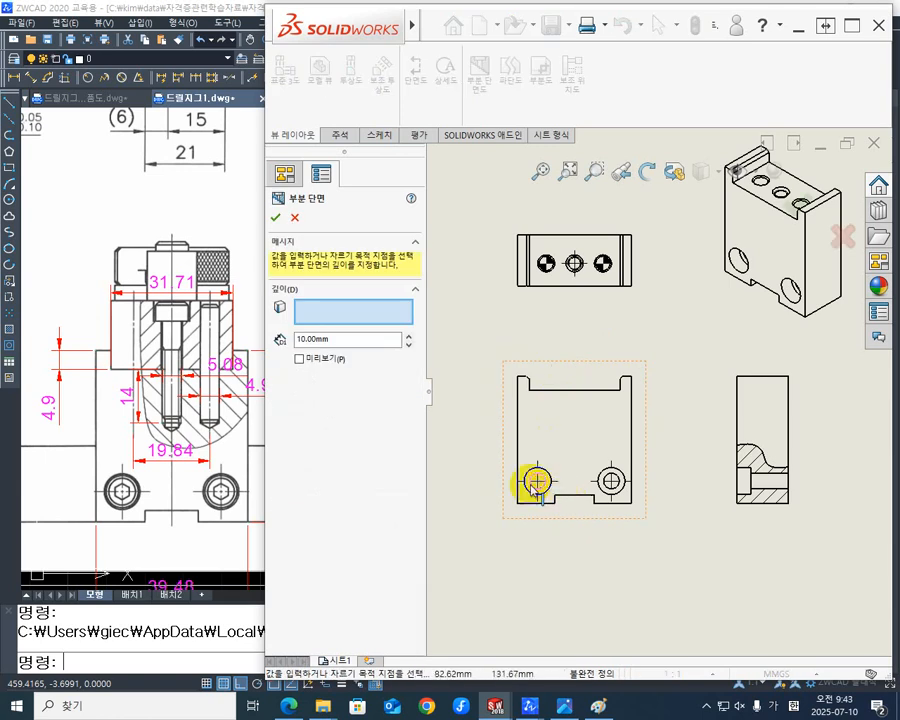
- Preview the broken-out section, take its depth from the top view's central M5 hole edge, and accept it
{"action": "left_click", "coordinate": [300, 360]}
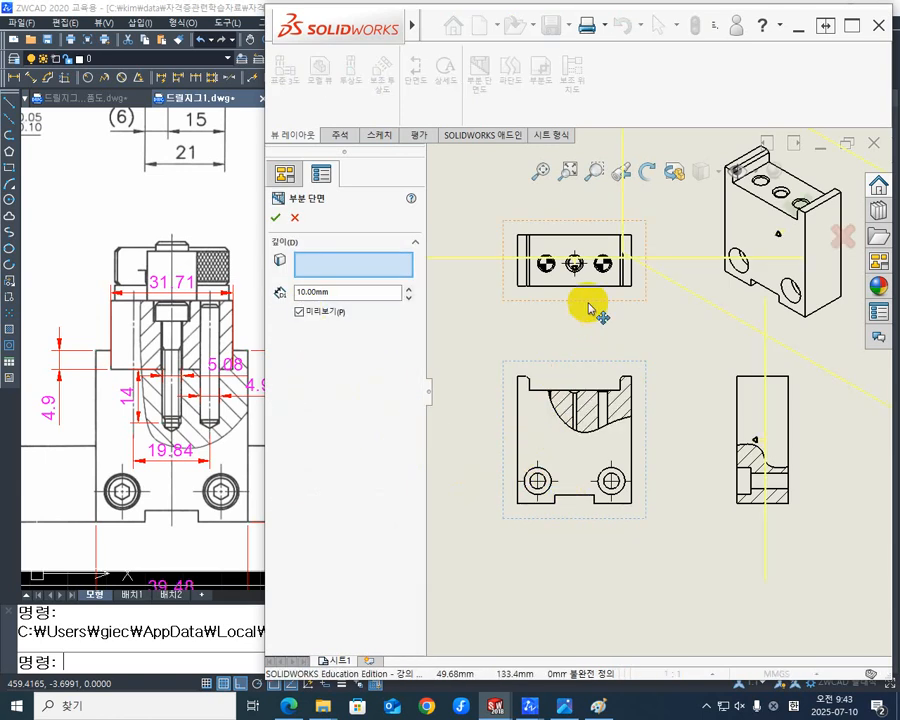
{"action": "scroll", "coordinate": [546, 275], "scroll_direction": "down", "scroll_amount": 6}
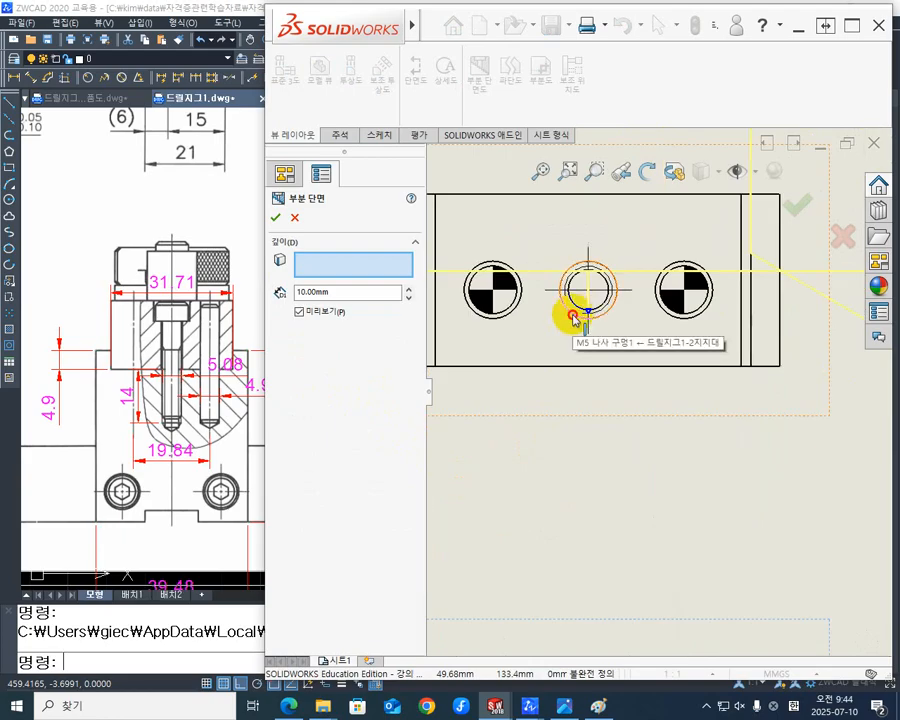
{"action": "left_click", "coordinate": [574, 318]}
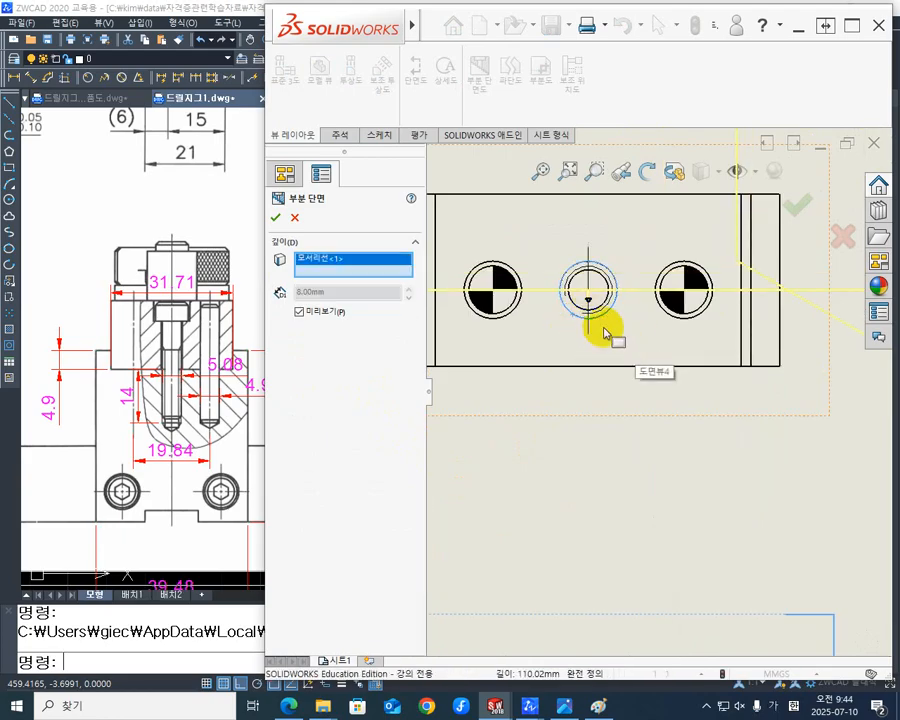
{"action": "scroll", "coordinate": [598, 327], "scroll_direction": "up", "scroll_amount": 4}
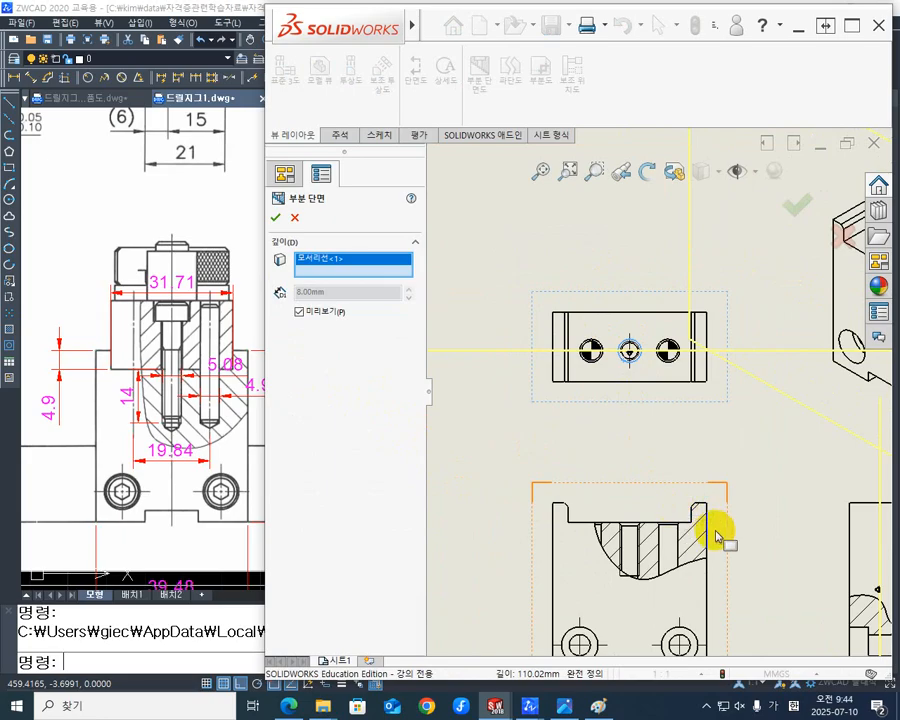
{"action": "scroll", "coordinate": [747, 496], "scroll_direction": "up", "scroll_amount": 3}
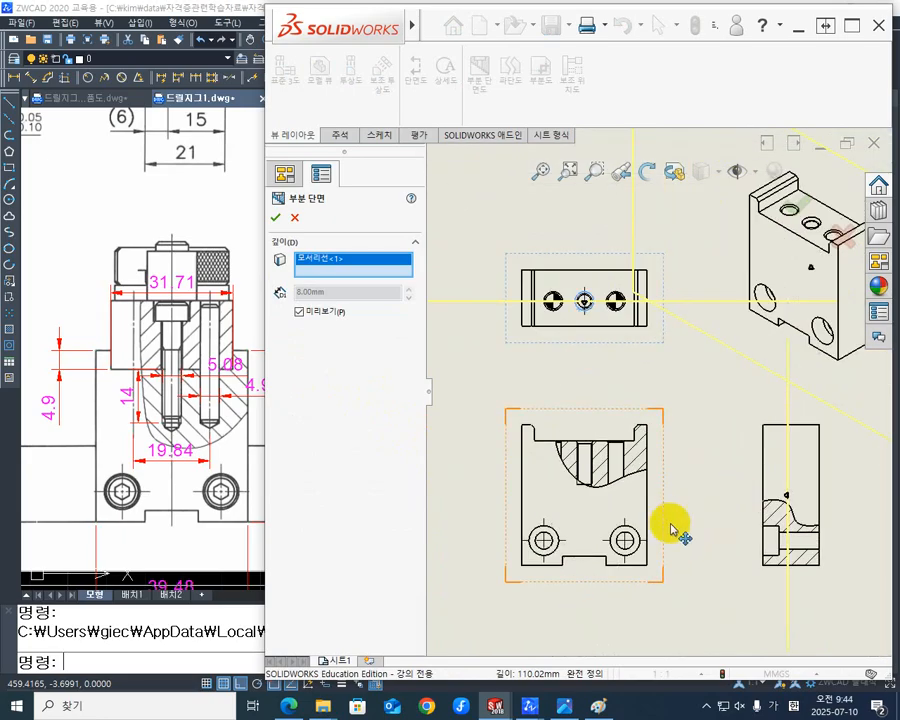
{"action": "left_click", "coordinate": [276, 217]}
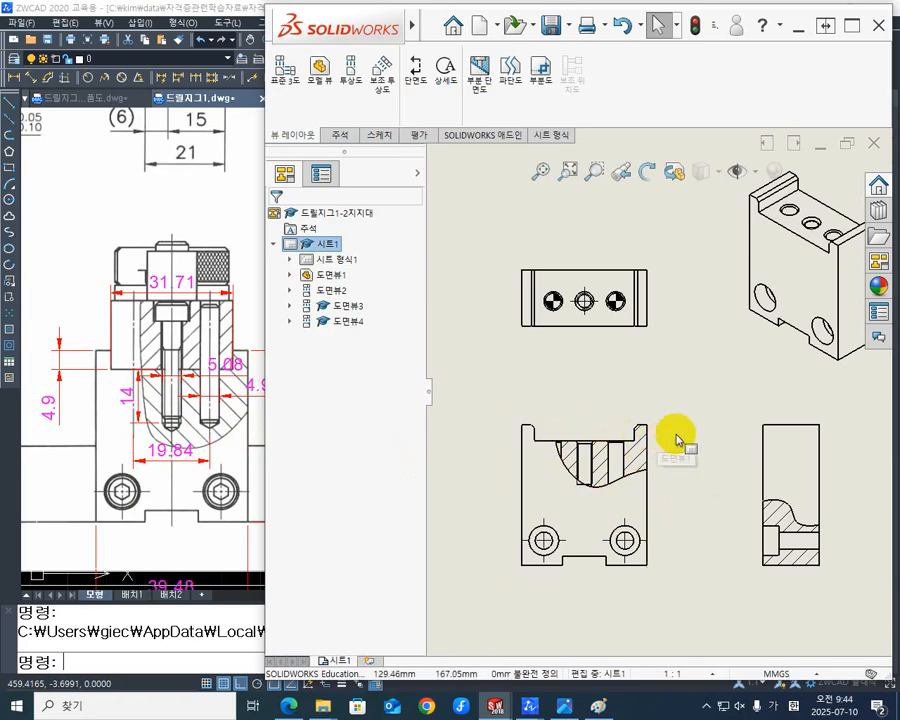
{"action": "left_click", "coordinate": [289, 322]}
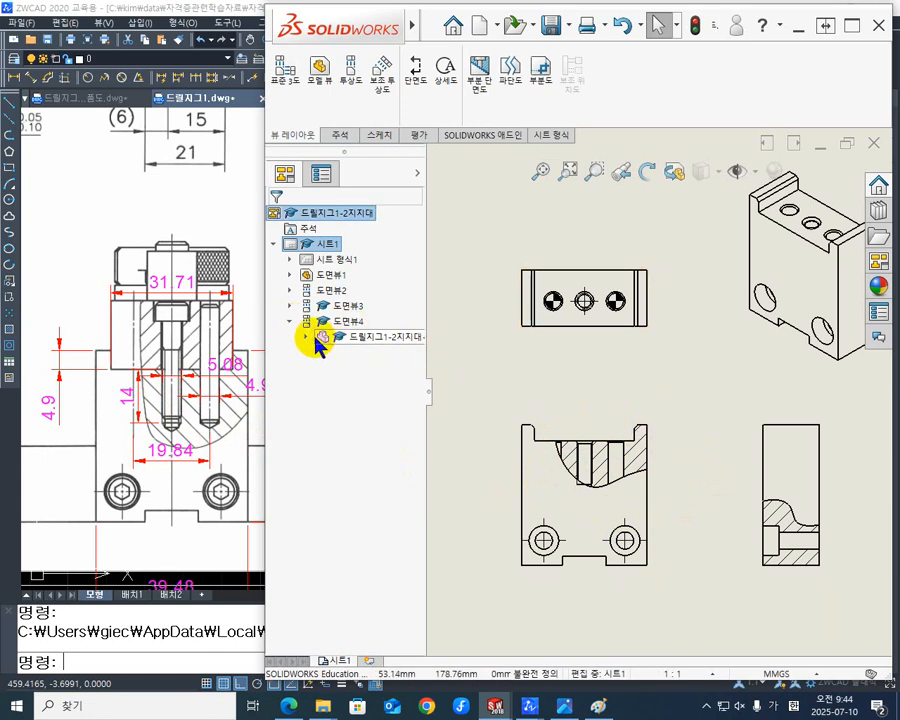
{"action": "left_click", "coordinate": [308, 338]}
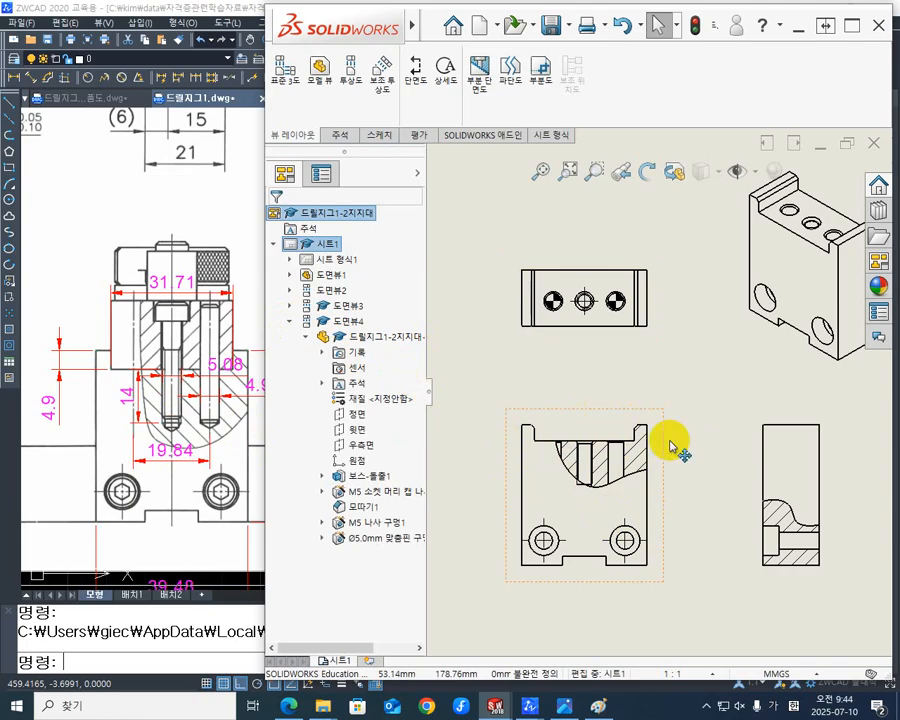
{"action": "scroll", "coordinate": [660, 413], "scroll_direction": "down", "scroll_amount": 1}
{"action": "scroll", "coordinate": [660, 413], "scroll_direction": "down", "scroll_amount": 1}
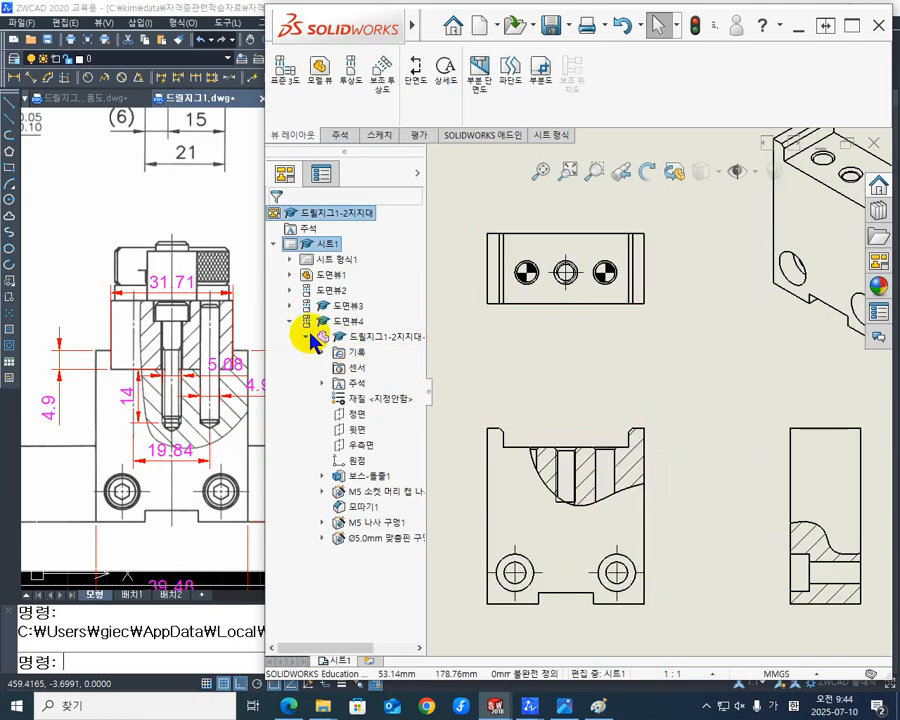
{"action": "left_click", "coordinate": [306, 338]}
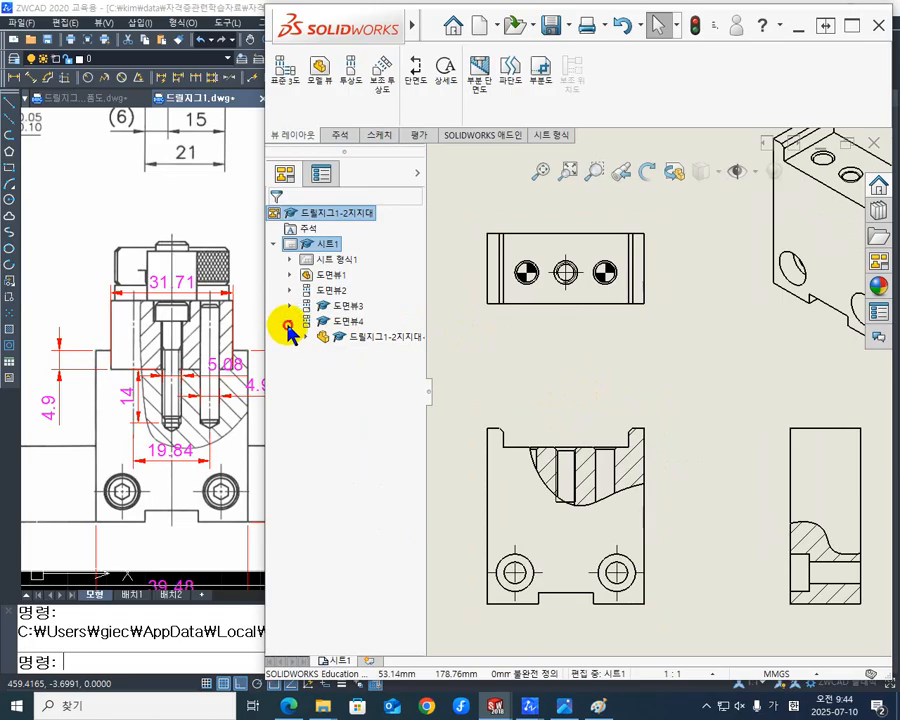
{"action": "left_click", "coordinate": [290, 322]}
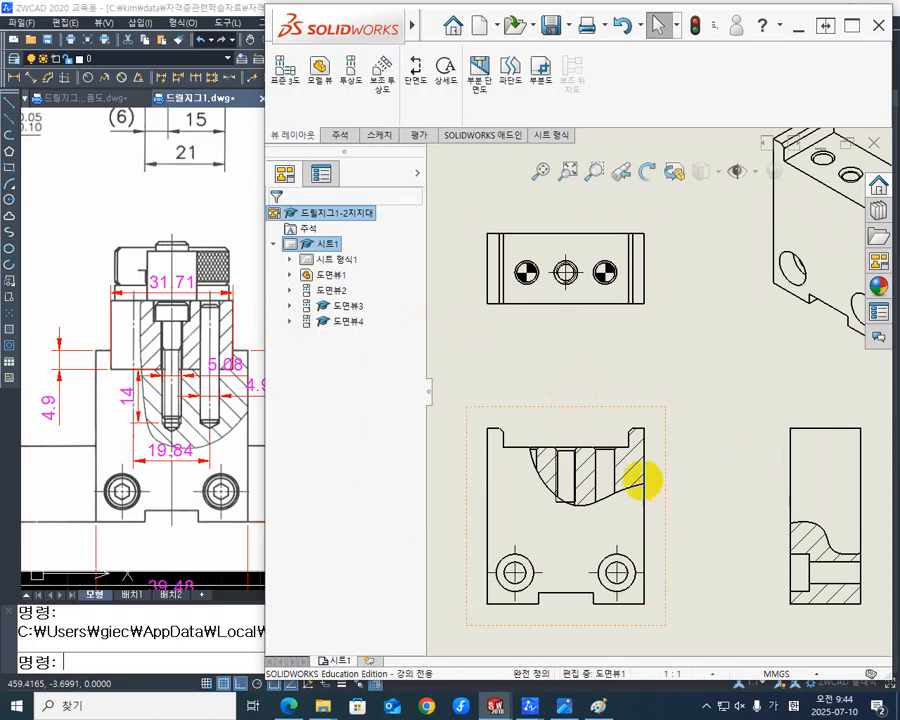
- Locate the front view's broken-out section 부분 단면2 under 도면뷰1 and open its sketch for editing
{"action": "left_click", "coordinate": [640, 482]}
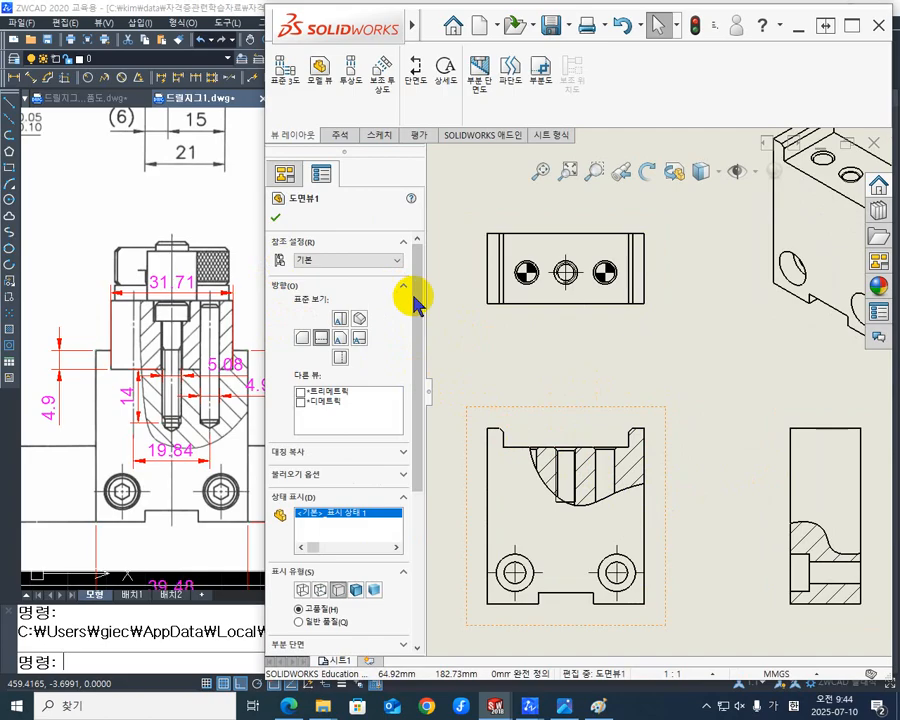
{"action": "left_click", "coordinate": [280, 220]}
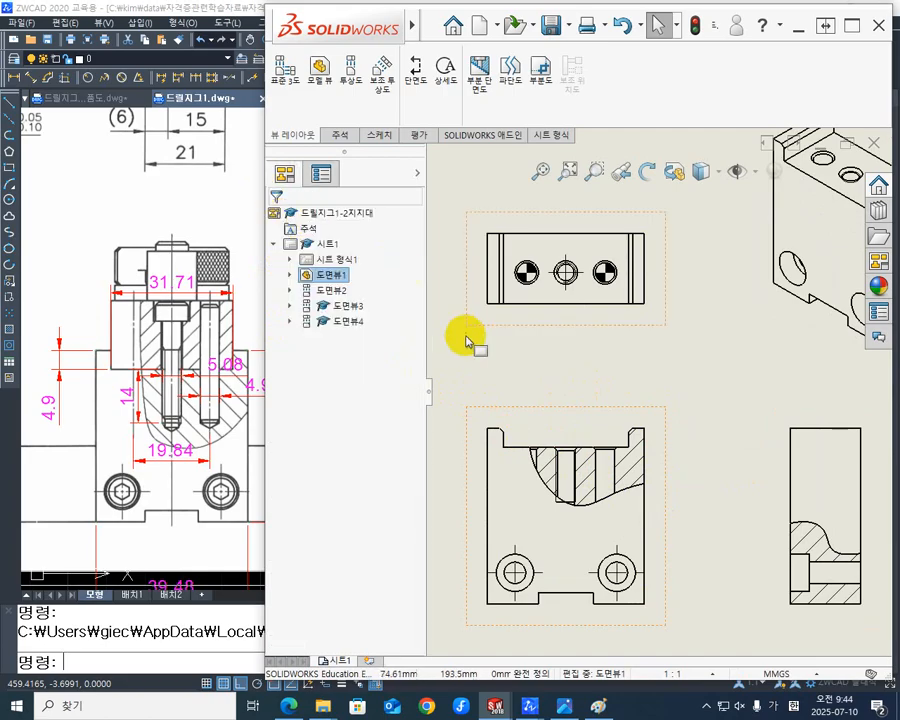
{"action": "left_click", "coordinate": [317, 278]}
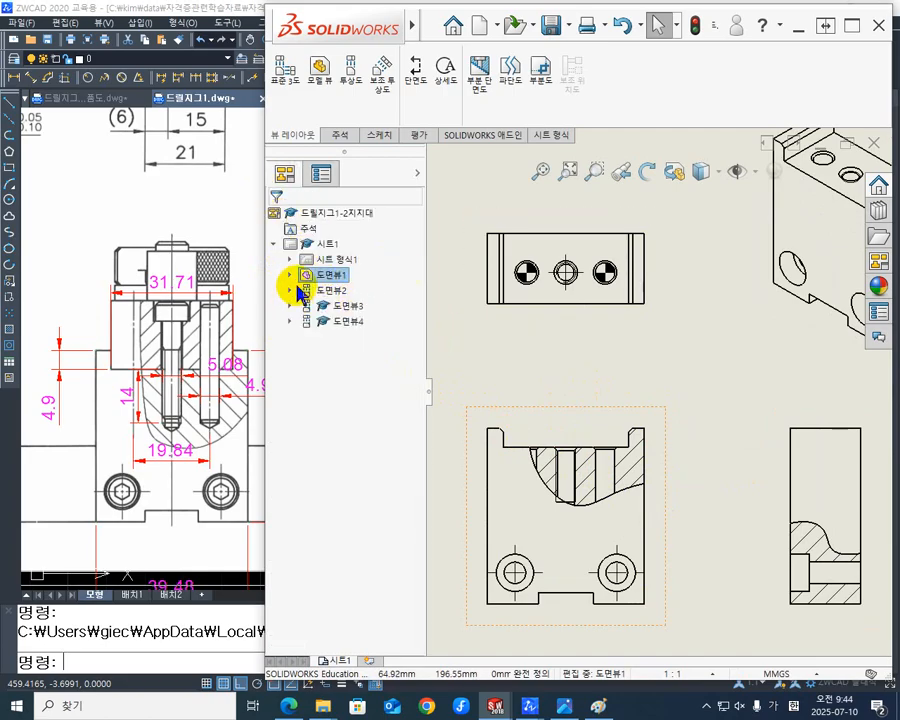
{"action": "left_click", "coordinate": [290, 276]}
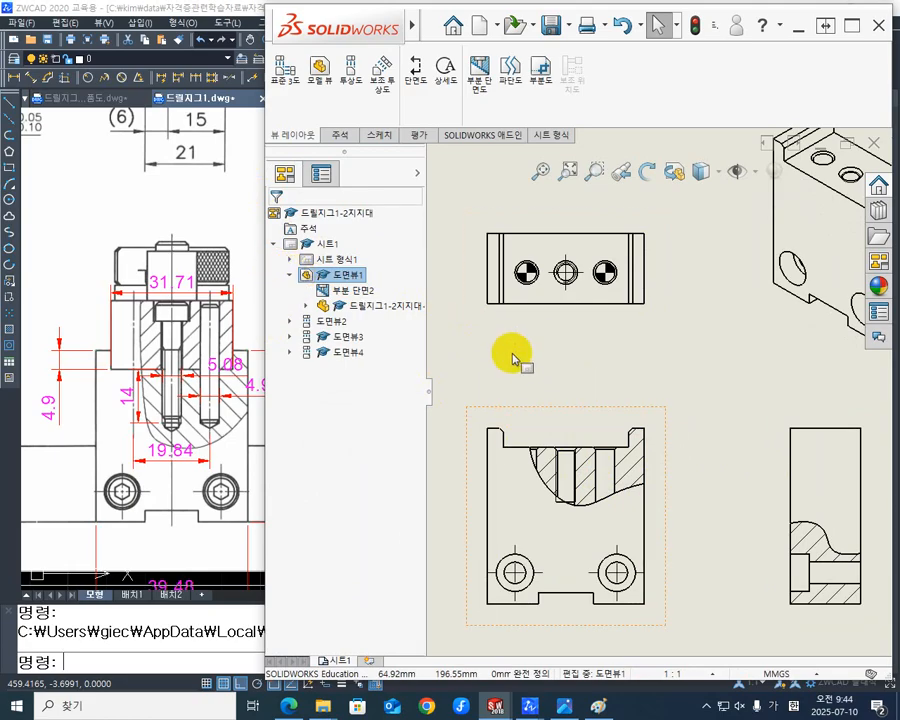
{"action": "left_click", "coordinate": [364, 297]}
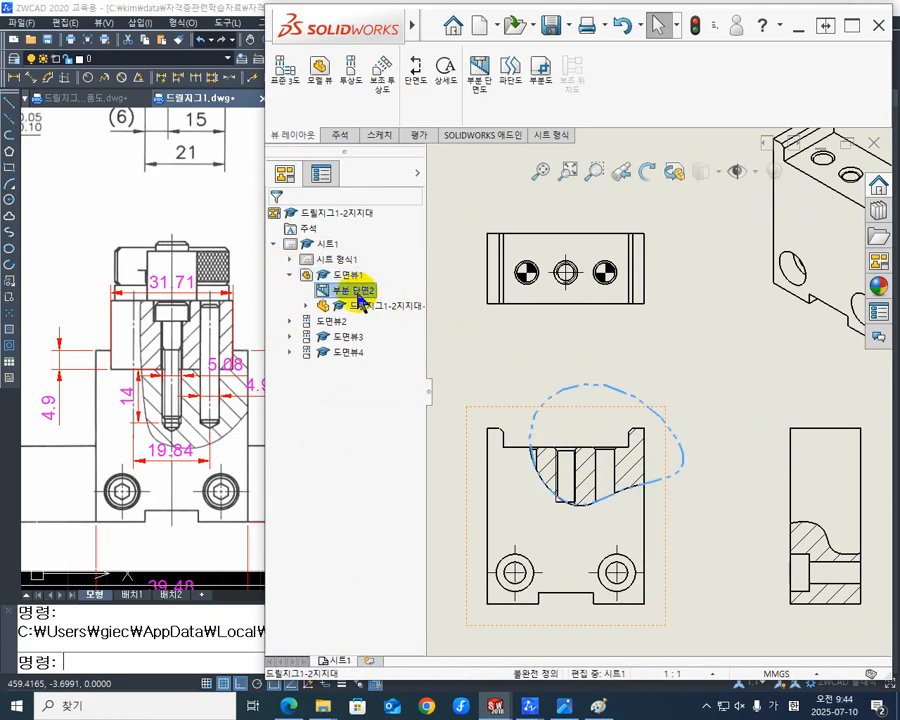
{"action": "right_click", "coordinate": [362, 300]}
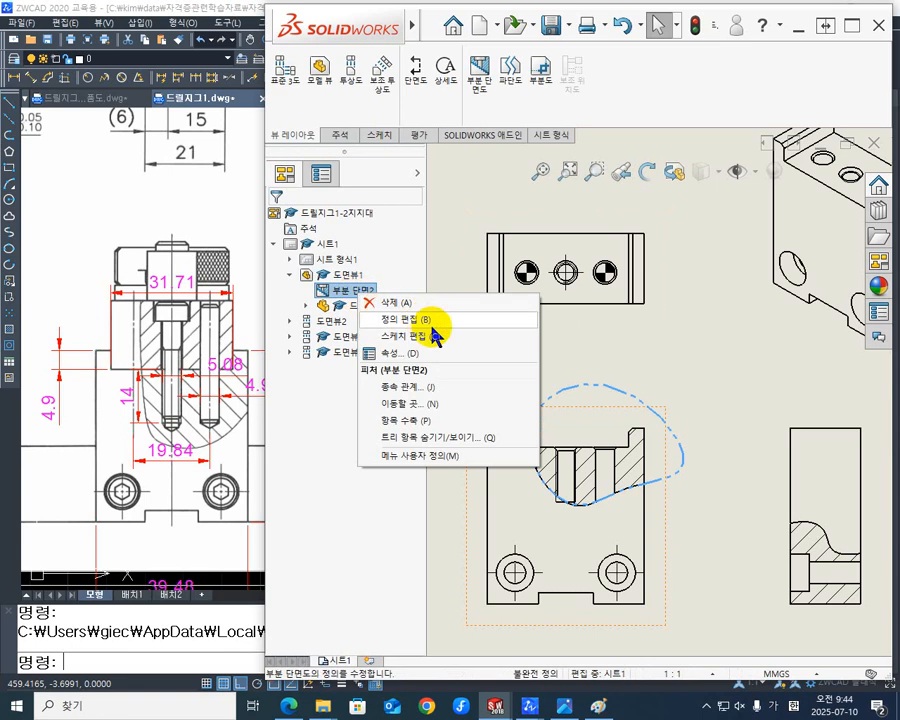
{"action": "left_click", "coordinate": [412, 336]}
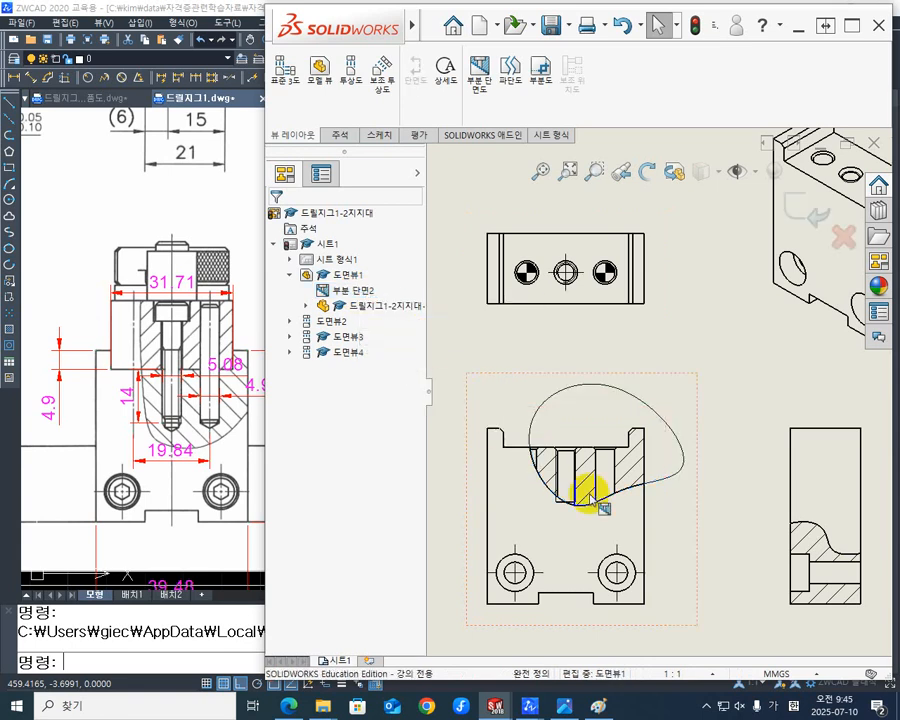
- Reshape the section spline by pulling its lowest point below the threaded hole and shifting its upper-left point inward
{"action": "left_click", "coordinate": [669, 489]}
{"action": "scroll", "coordinate": [594, 518], "scroll_direction": "up", "scroll_amount": 2}
{"action": "scroll", "coordinate": [612, 420], "scroll_direction": "down", "scroll_amount": 5}
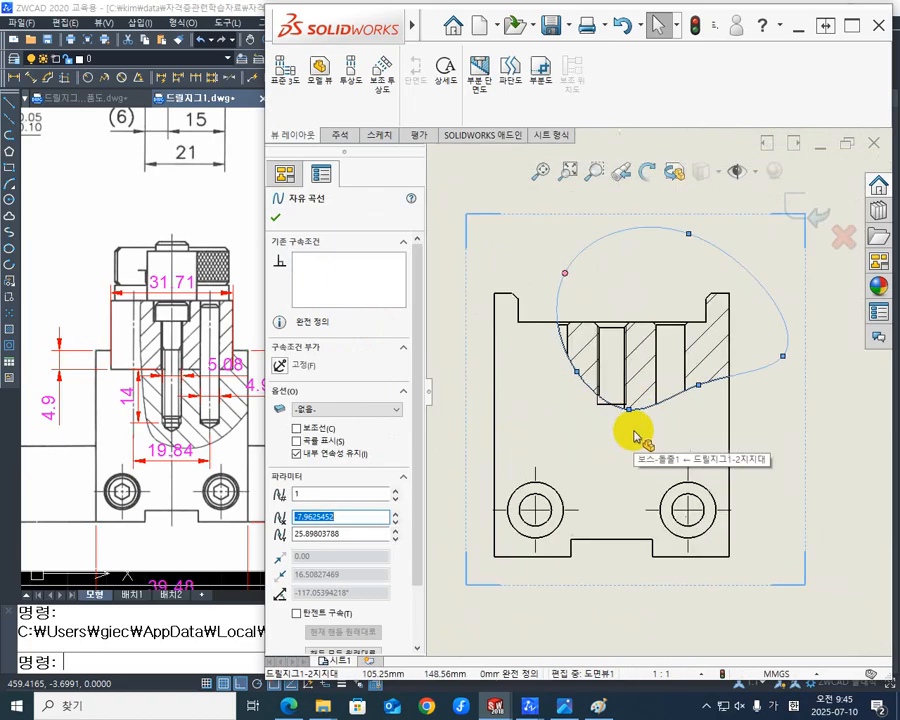
{"action": "left_click_drag", "start_coordinate": [629, 410], "coordinate": [616, 454]}
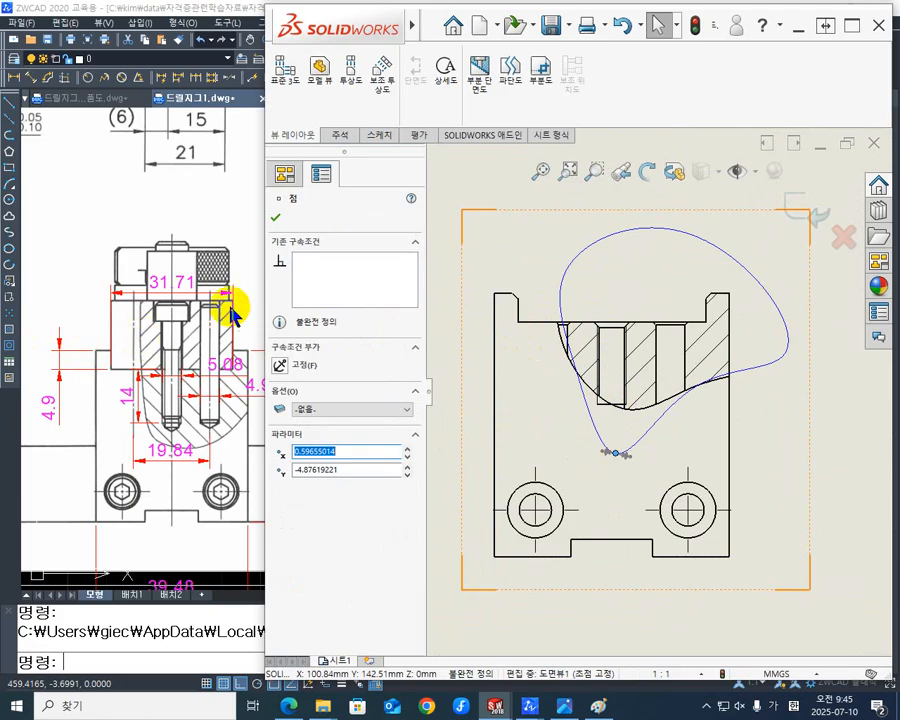
{"action": "left_click", "coordinate": [564, 294]}
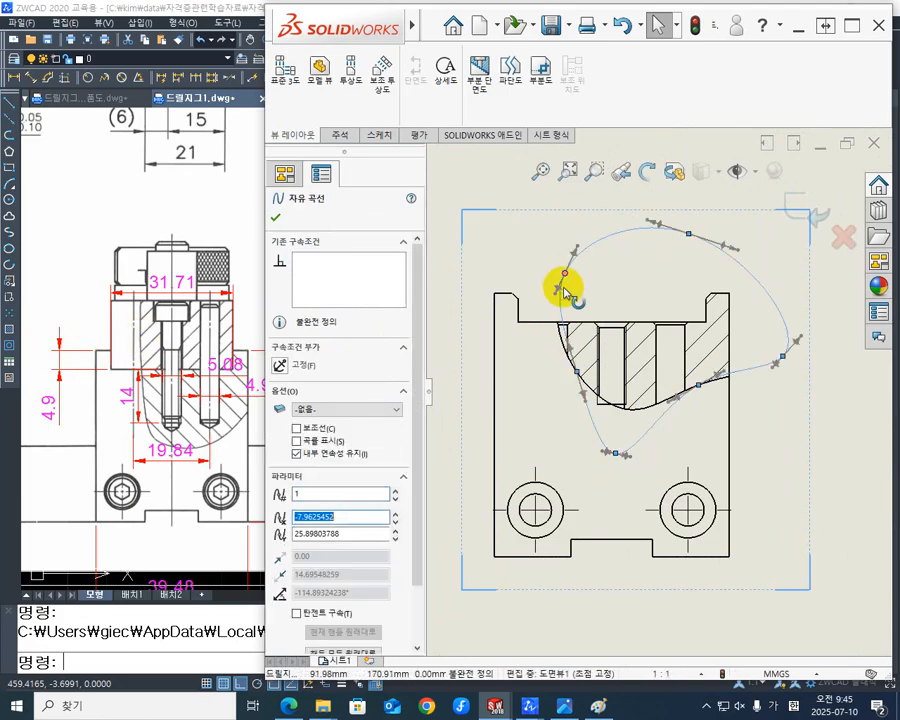
{"action": "left_click_drag", "start_coordinate": [564, 277], "coordinate": [594, 281]}
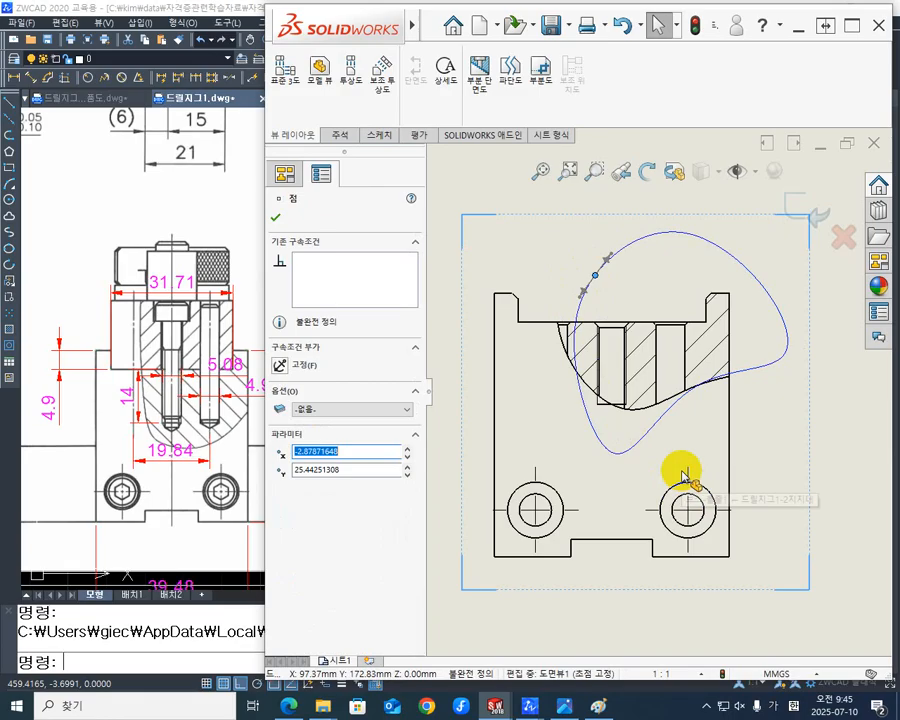
- Lower the spline point near the front view's right edge to enclose the dowel hole's end, and exit the sketch
{"action": "left_click", "coordinate": [777, 399]}
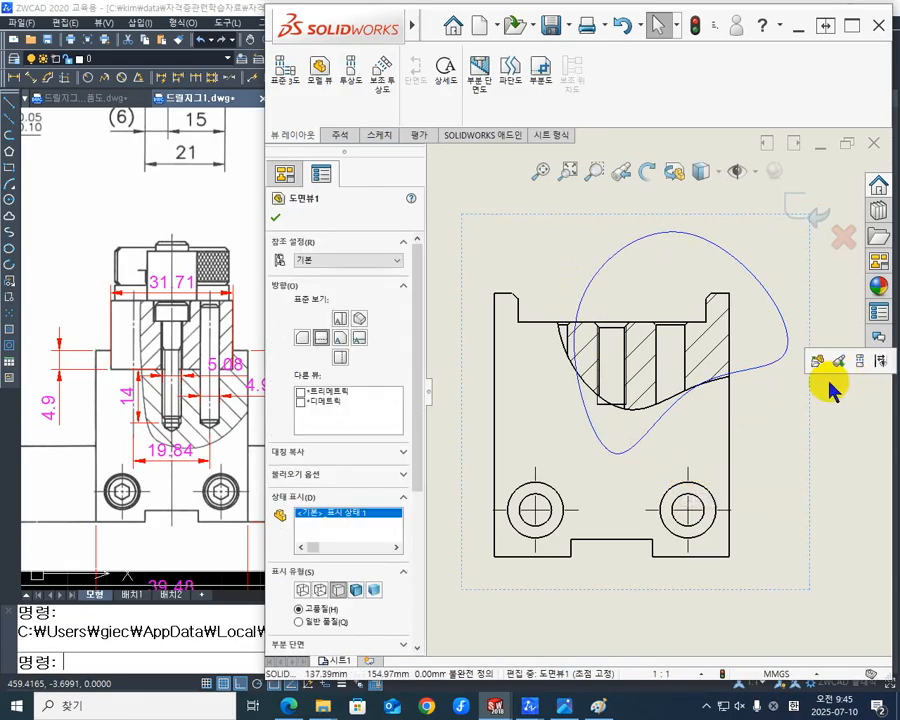
{"action": "left_click", "coordinate": [759, 366]}
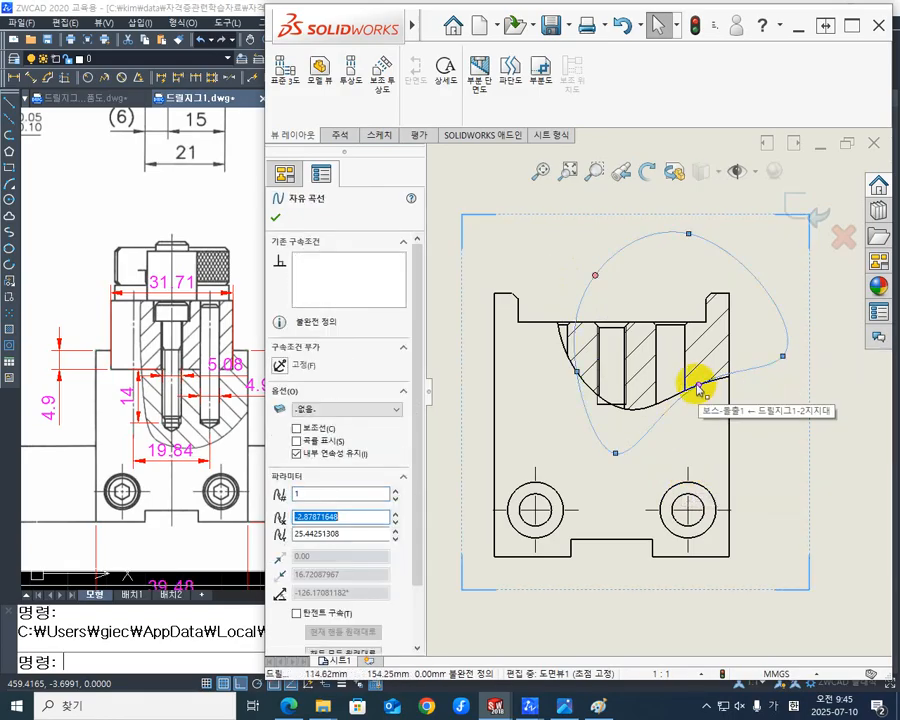
{"action": "left_click_drag", "start_coordinate": [697, 384], "coordinate": [706, 422]}
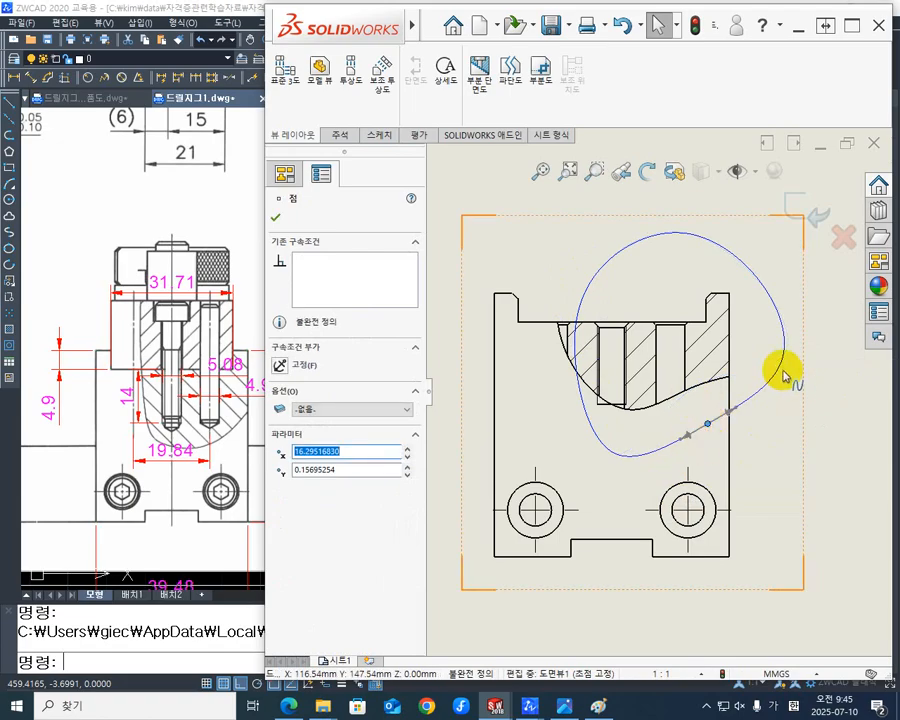
{"action": "scroll", "coordinate": [783, 375], "scroll_direction": "down", "scroll_amount": 2}
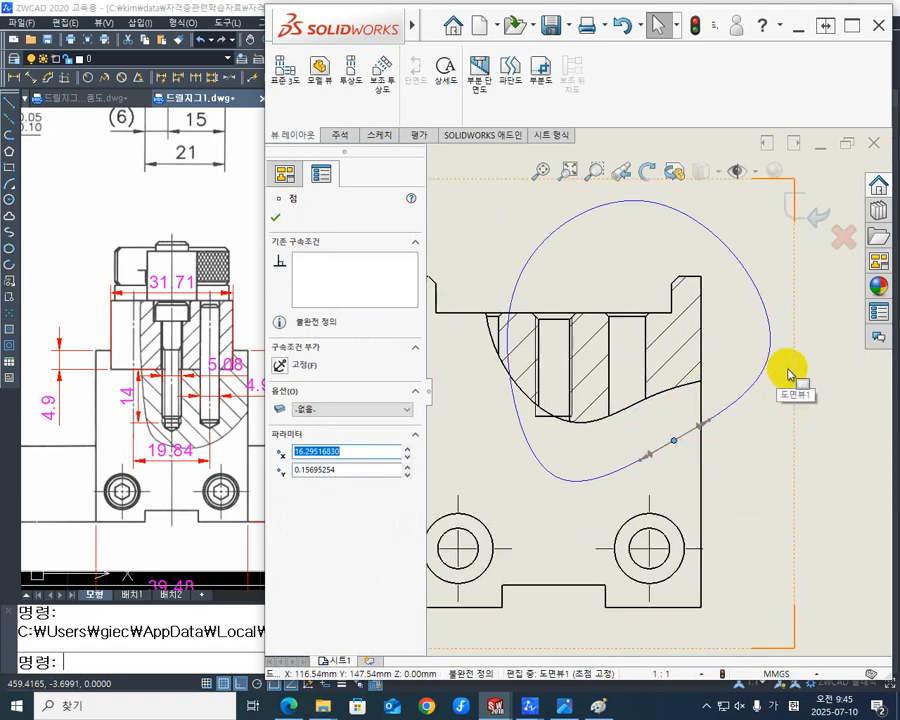
{"action": "scroll", "coordinate": [785, 374], "scroll_direction": "up", "scroll_amount": 1}
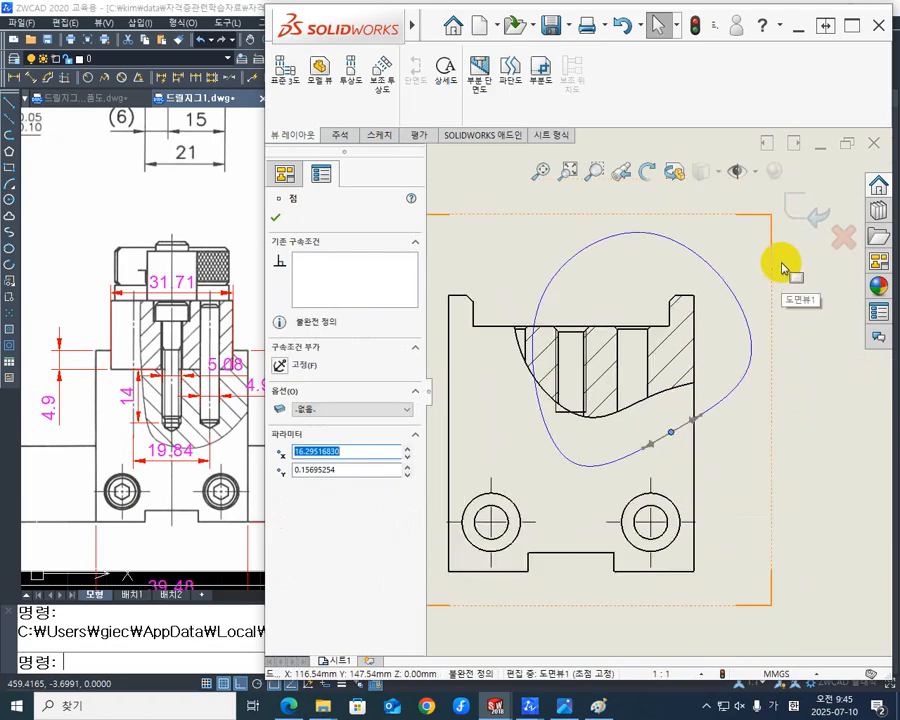
{"action": "left_click", "coordinate": [795, 210]}
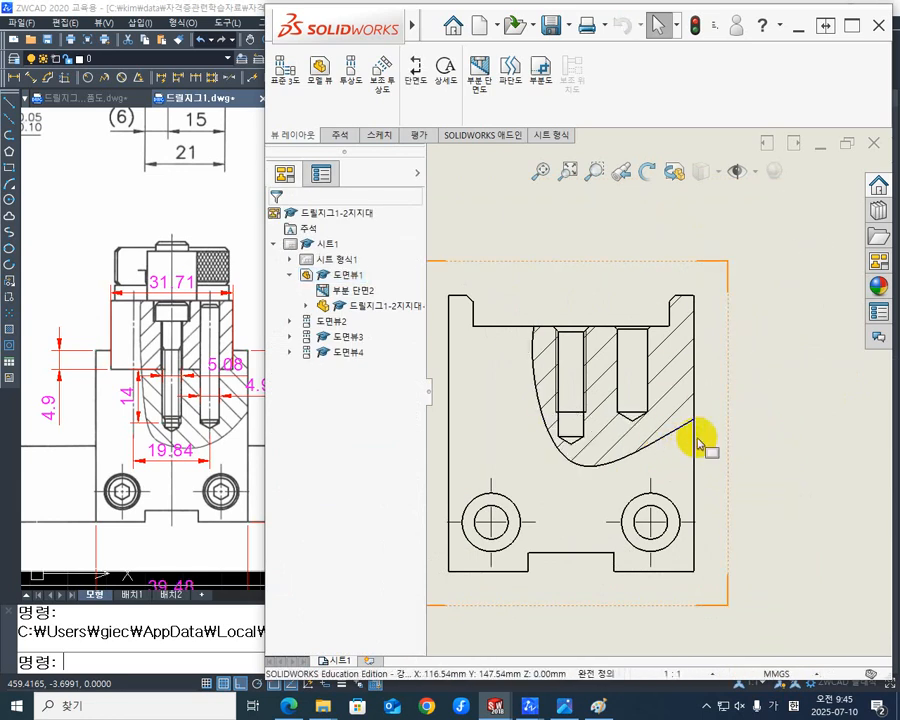
- Collapse 도면뷰1 in the drawing tree and clear the front view selection
{"action": "scroll", "coordinate": [710, 437], "scroll_direction": "down", "scroll_amount": 1}
{"action": "scroll", "coordinate": [708, 437], "scroll_direction": "up", "scroll_amount": 3}
{"action": "scroll", "coordinate": [710, 387], "scroll_direction": "down", "scroll_amount": 1}
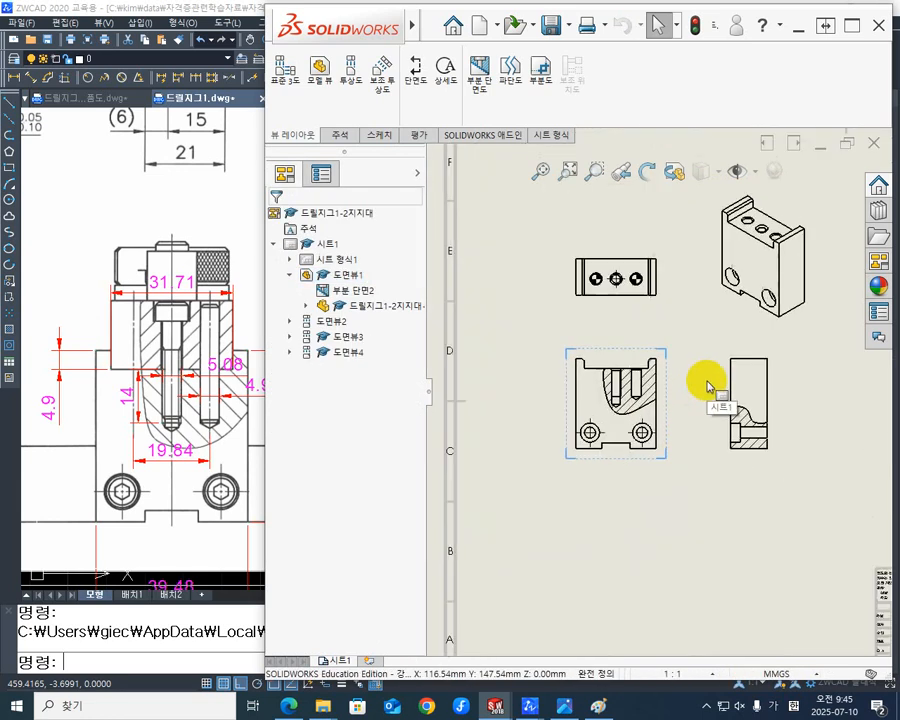
{"action": "left_click", "coordinate": [291, 275]}
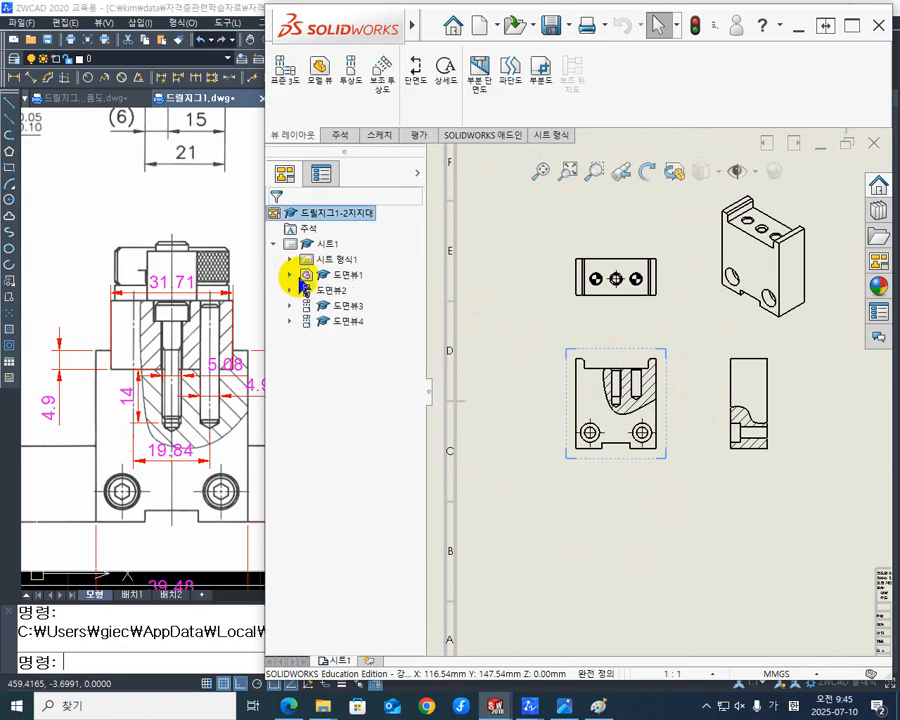
{"action": "left_click", "coordinate": [515, 295]}
- Insert centerlines automatically into the front view and side view using the view selection option, and accept them
{"action": "left_click", "coordinate": [341, 140]}
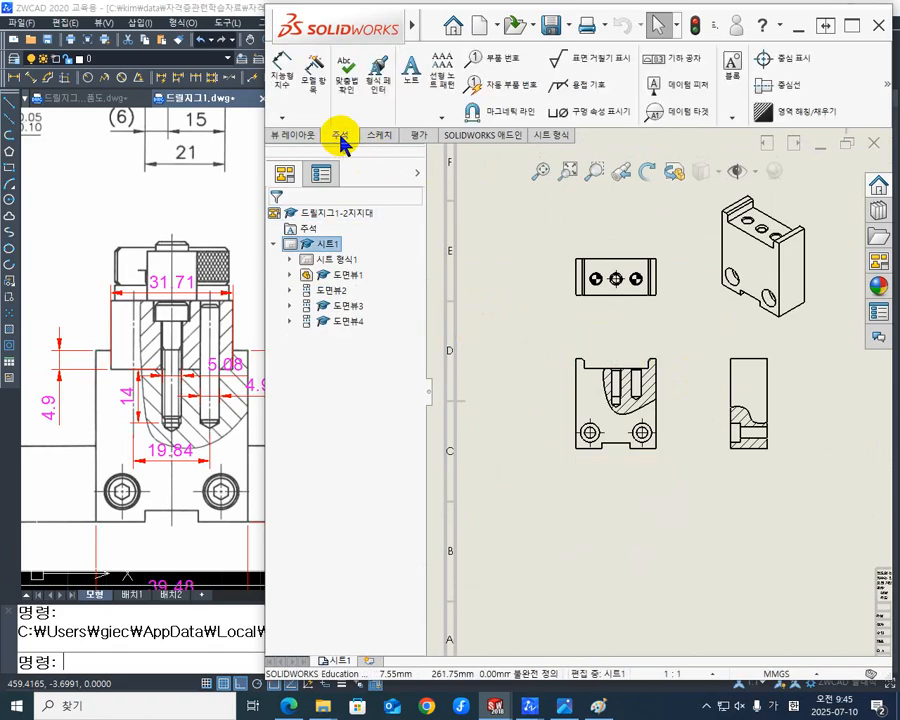
{"action": "left_click", "coordinate": [783, 90]}
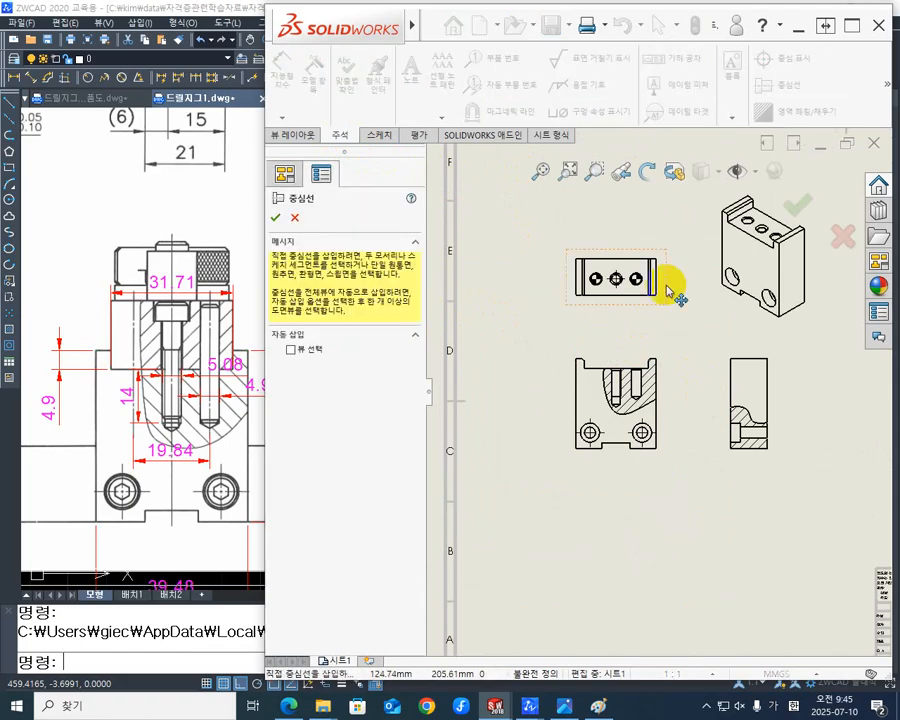
{"action": "left_click", "coordinate": [301, 353]}
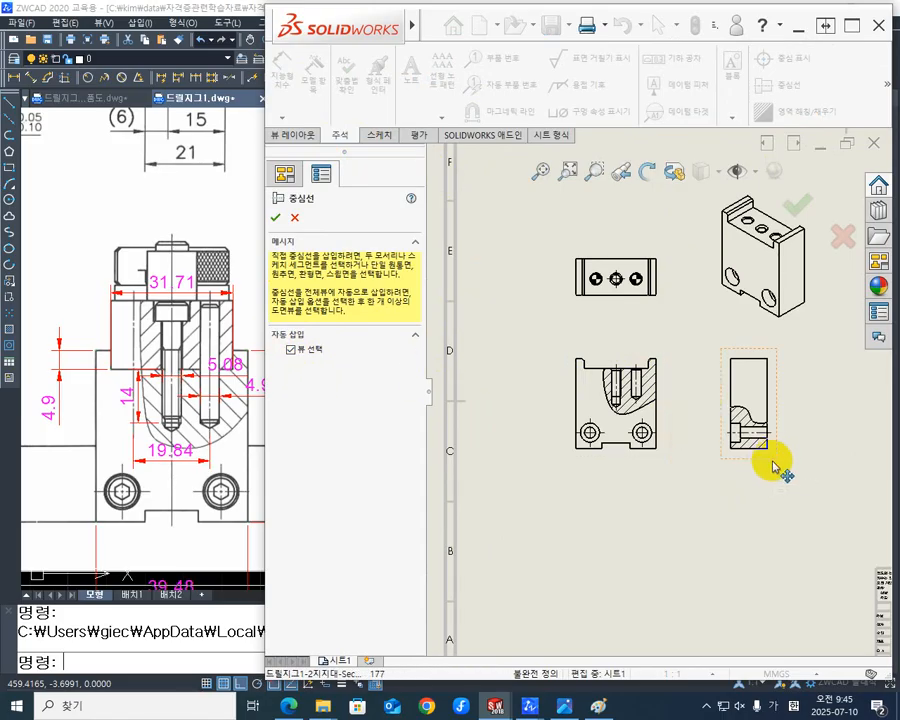
{"action": "scroll", "coordinate": [728, 455], "scroll_direction": "down", "scroll_amount": 3}
{"action": "scroll", "coordinate": [697, 412], "scroll_direction": "down", "scroll_amount": 3}
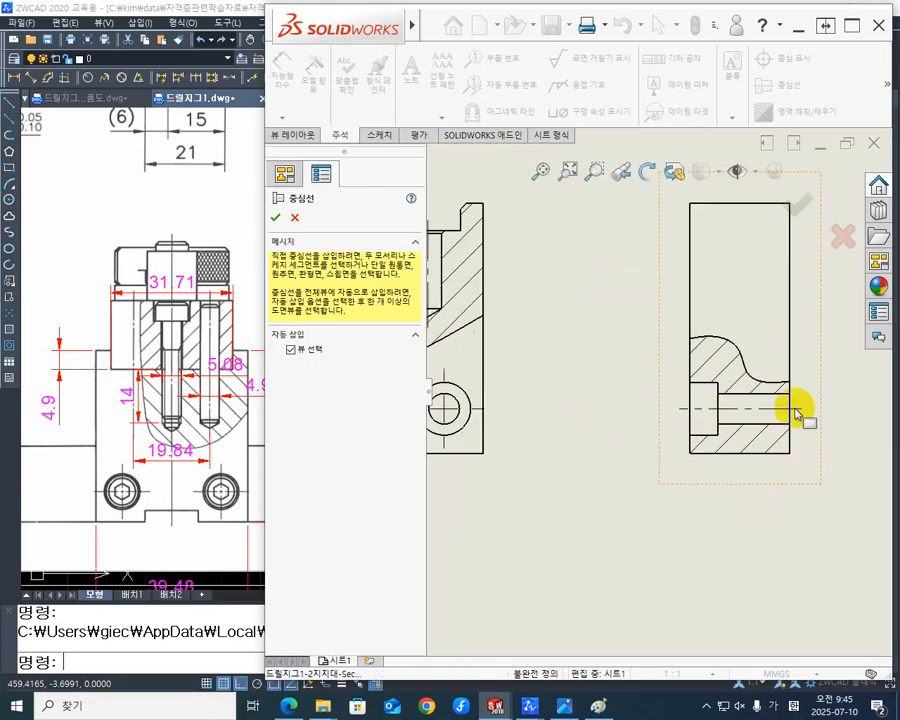
{"action": "scroll", "coordinate": [600, 403], "scroll_direction": "up", "scroll_amount": 4}
{"action": "scroll", "coordinate": [474, 320], "scroll_direction": "down", "scroll_amount": 2}
{"action": "scroll", "coordinate": [538, 390], "scroll_direction": "up", "scroll_amount": 1}
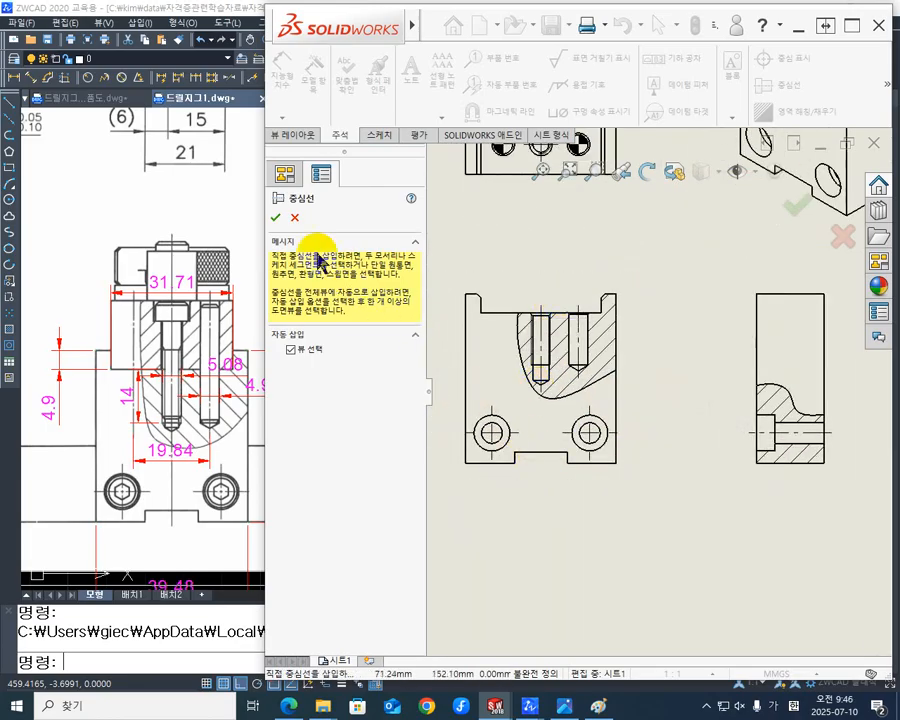
{"action": "left_click", "coordinate": [278, 220]}
- Extend the front view's threaded hole centerline down through the bottom groove to the support's lower edge, and deselect it
{"action": "left_click", "coordinate": [668, 376]}
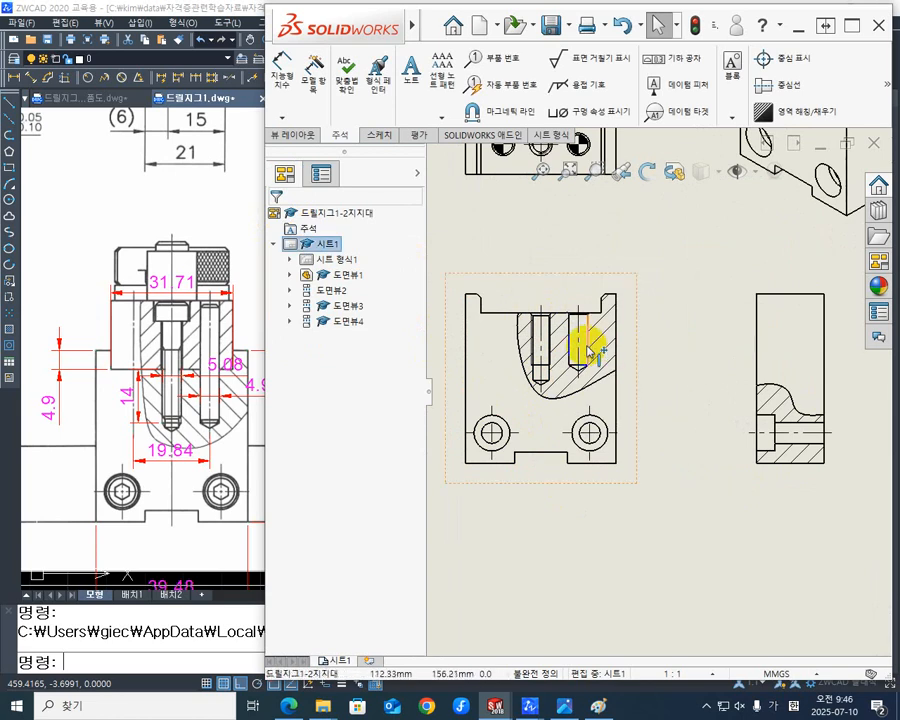
{"action": "left_click", "coordinate": [545, 358]}
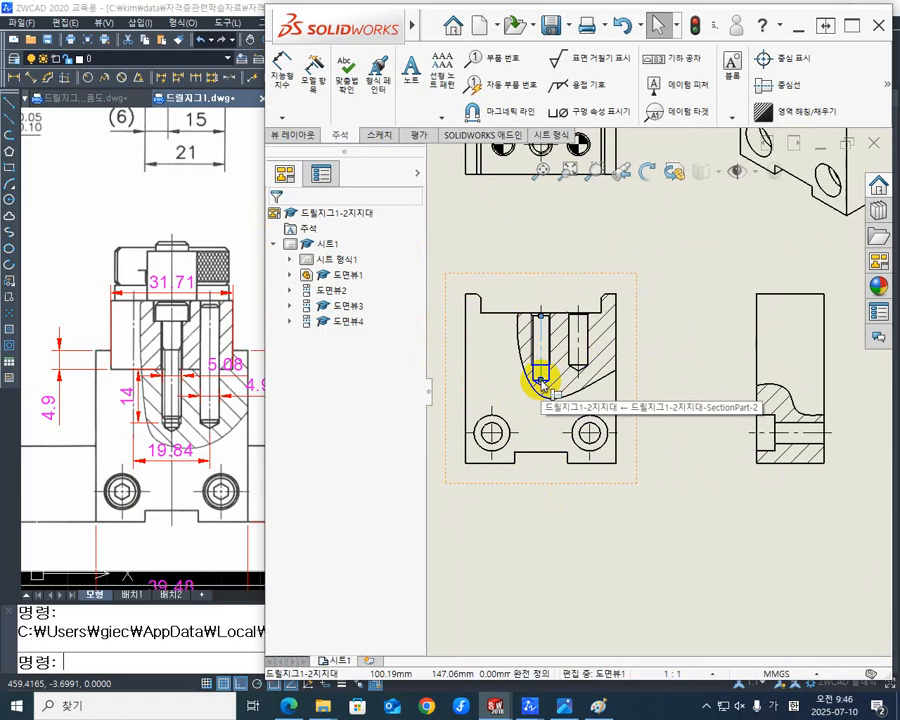
{"action": "scroll", "coordinate": [540, 382], "scroll_direction": "down", "scroll_amount": 2}
{"action": "mouse_move", "coordinate": [568, 384]}
{"action": "left_mouse_down"}
{"action": "mouse_move", "coordinate": [566, 522]}
{"action": "mouse_move", "coordinate": [568, 512]}
{"action": "left_mouse_up"}
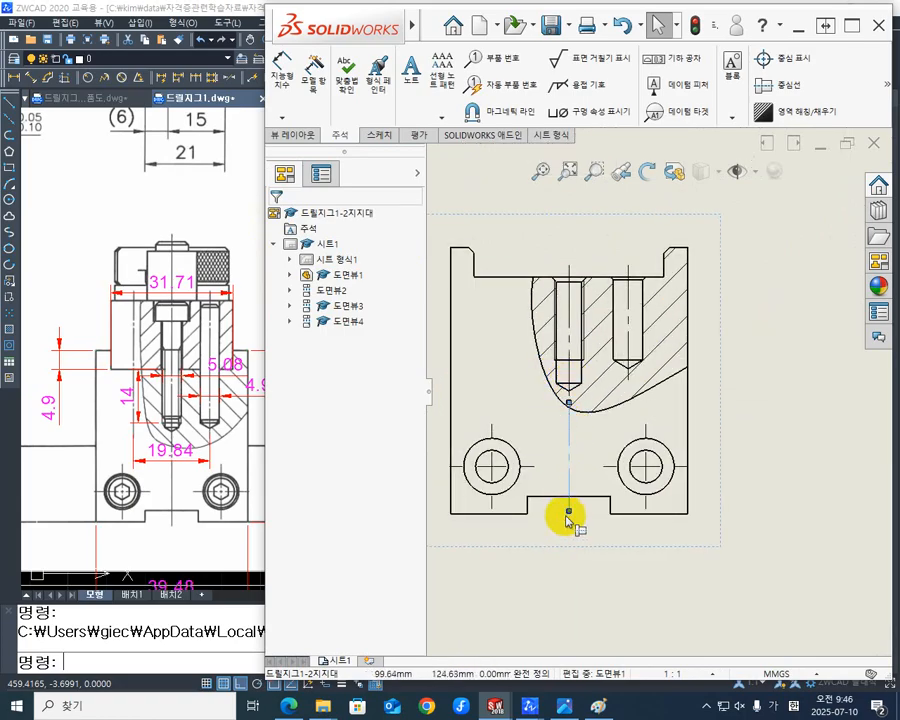
{"action": "left_click", "coordinate": [546, 540]}
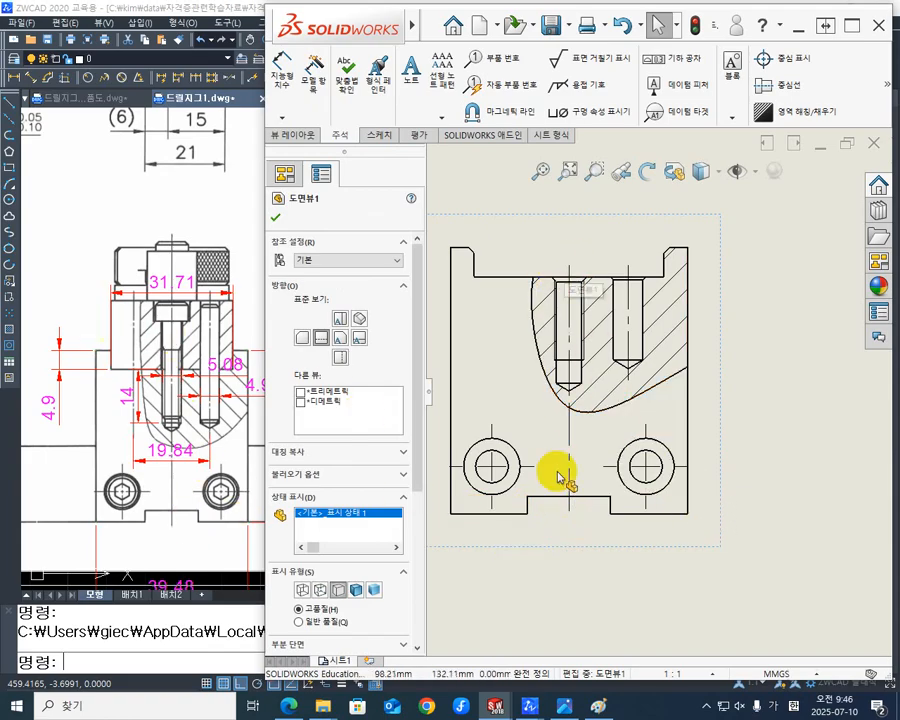
{"action": "scroll", "coordinate": [580, 474], "scroll_direction": "down", "scroll_amount": 3}
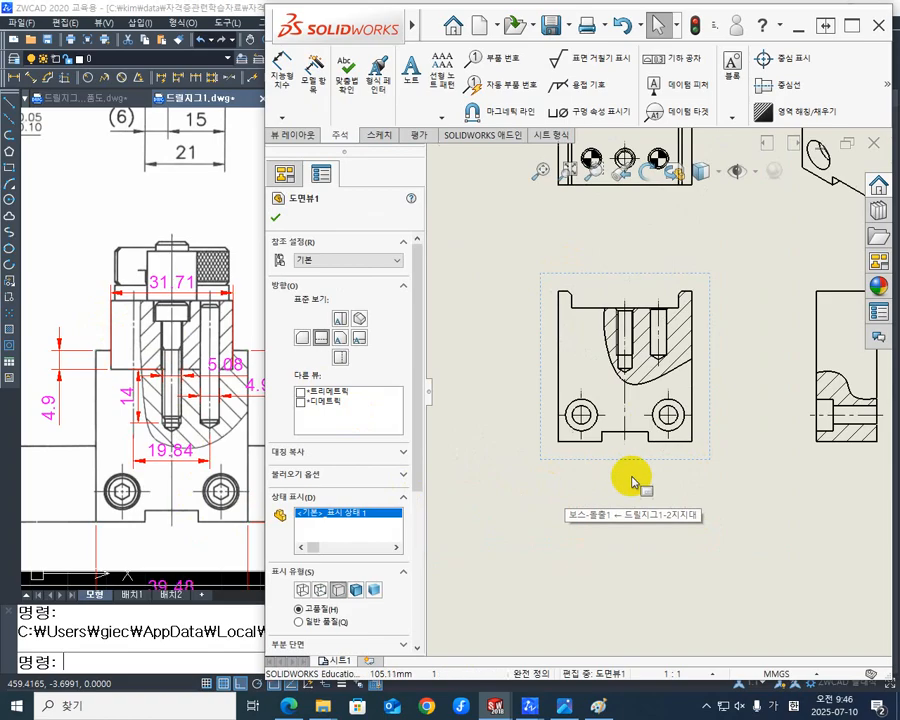
{"action": "left_click", "coordinate": [750, 415]}
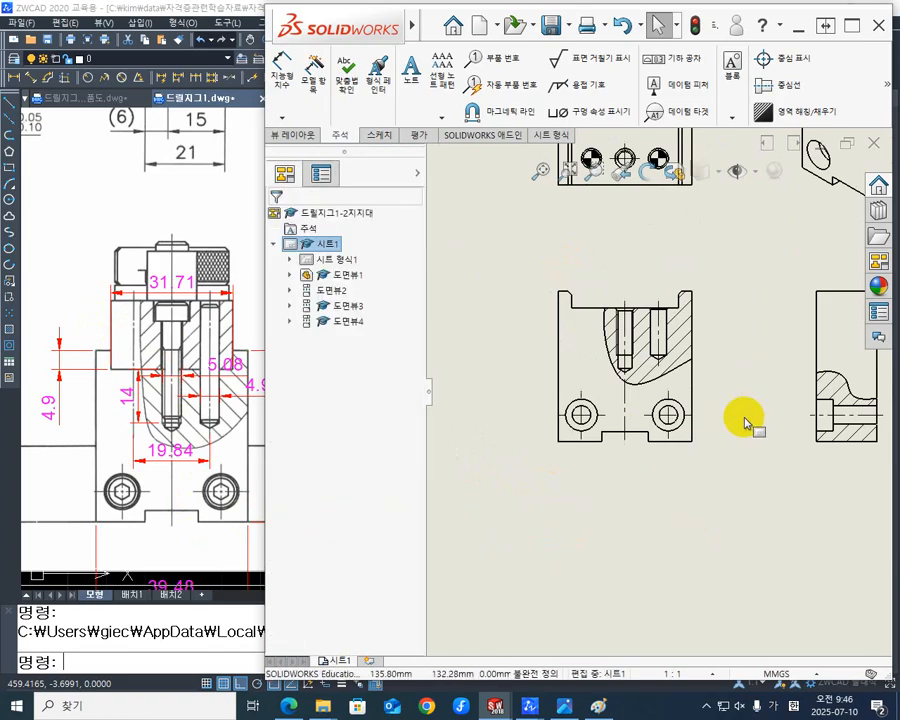
{"action": "scroll", "coordinate": [764, 415], "scroll_direction": "down", "scroll_amount": 2}
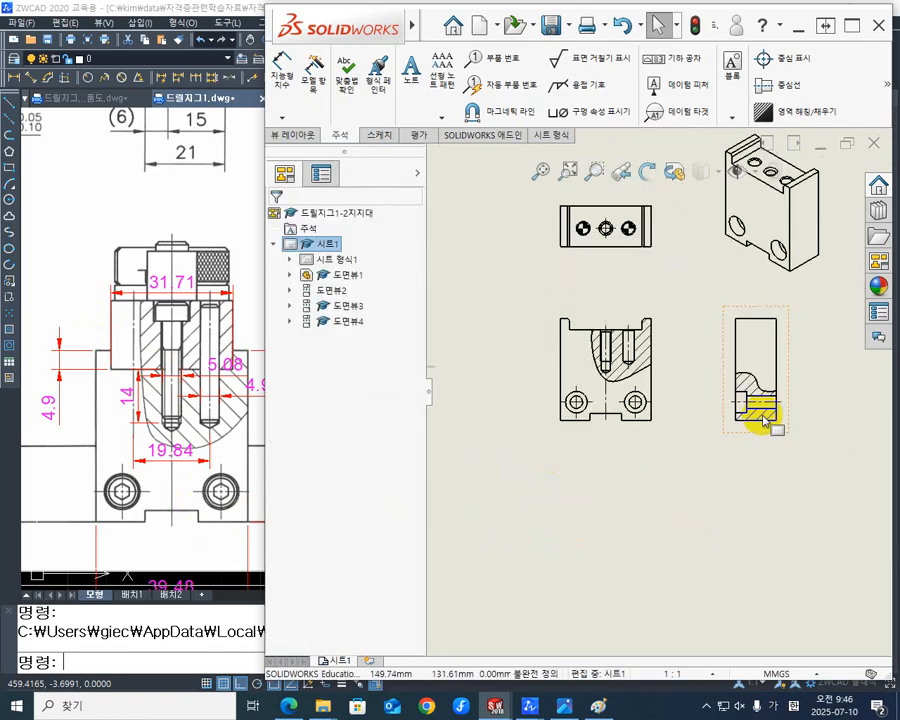
{"action": "scroll", "coordinate": [789, 344], "scroll_direction": "up", "scroll_amount": 1}
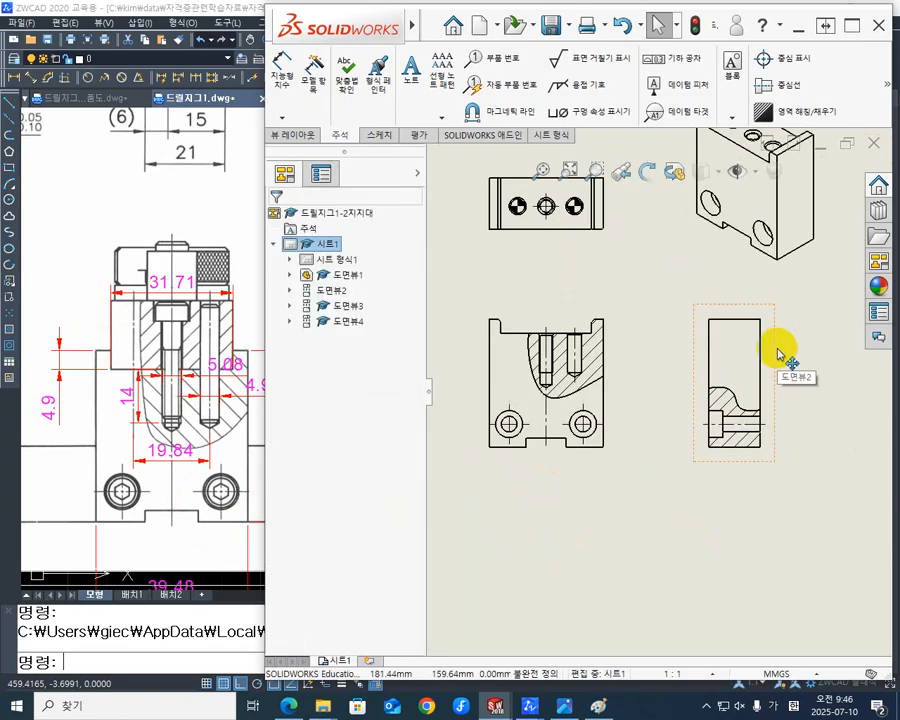
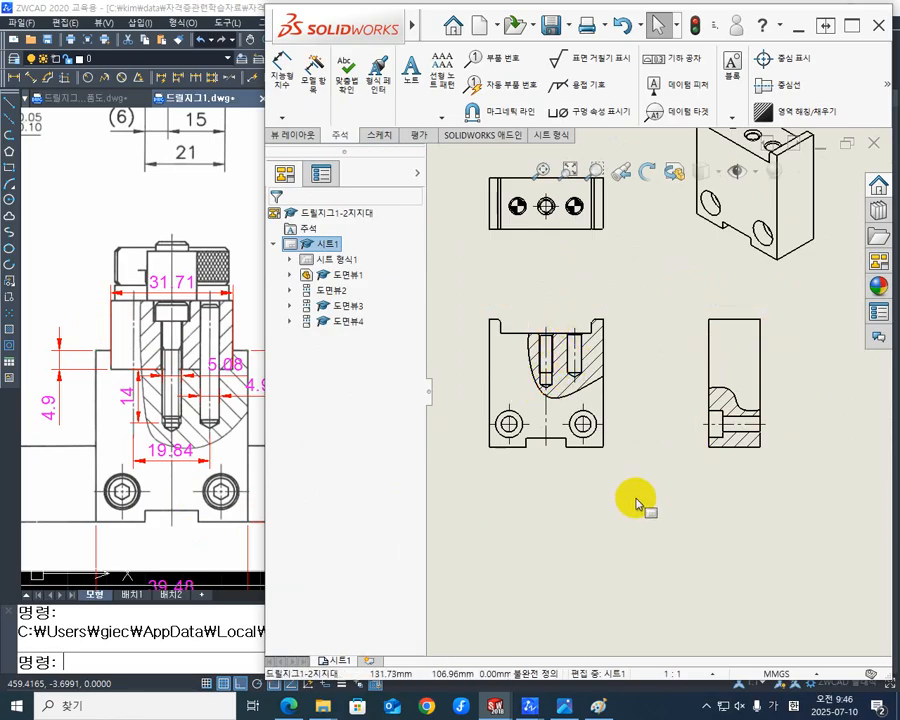
{"action": "left_click", "coordinate": [222, 255]}
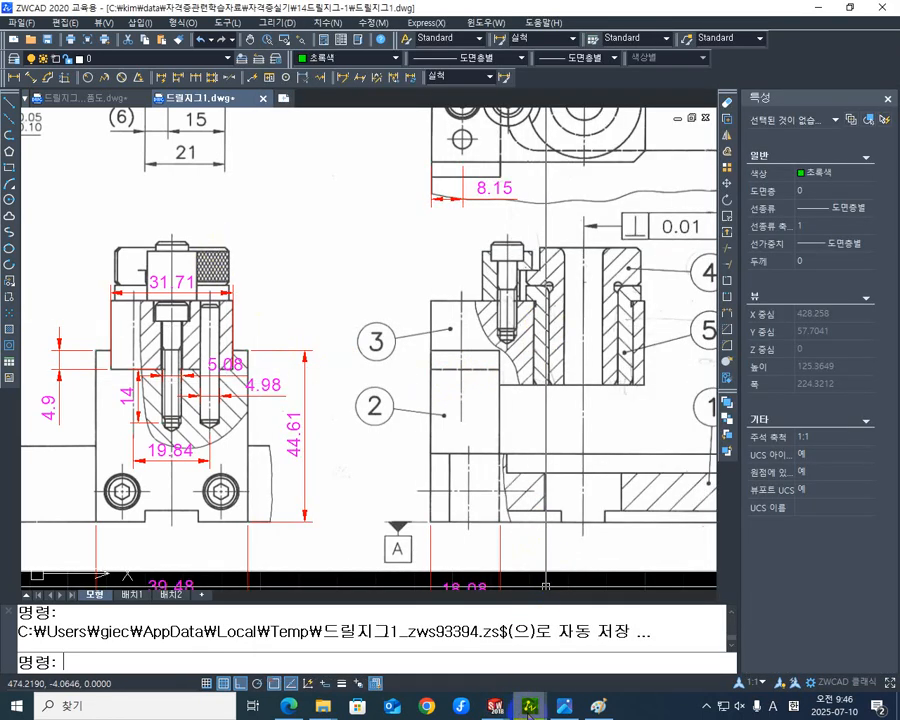
{"action": "mouse_move", "coordinate": [528, 708]}
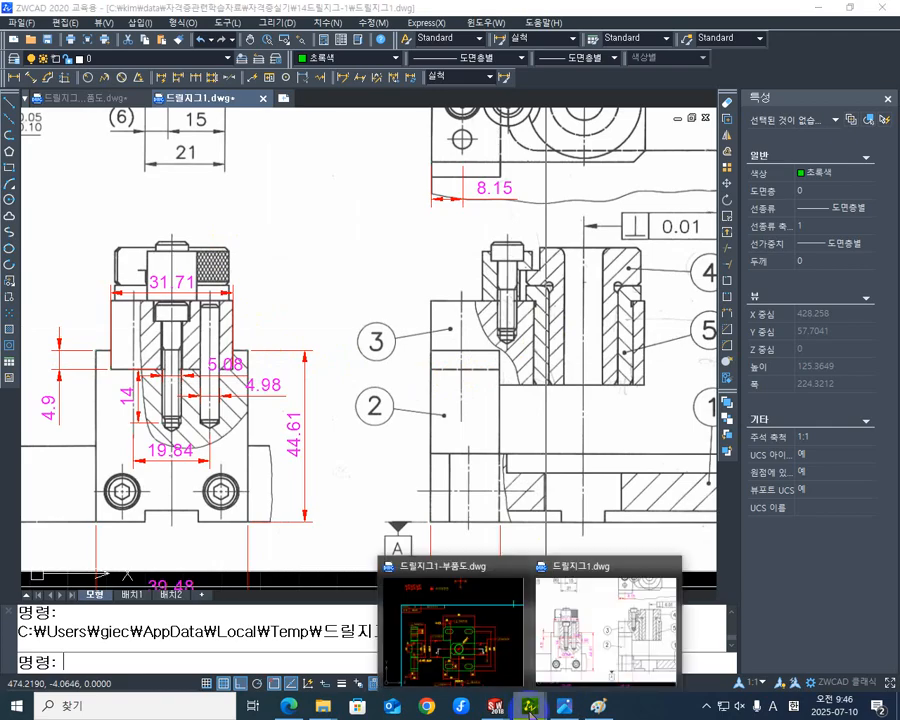
{"action": "mouse_move", "coordinate": [590, 640]}
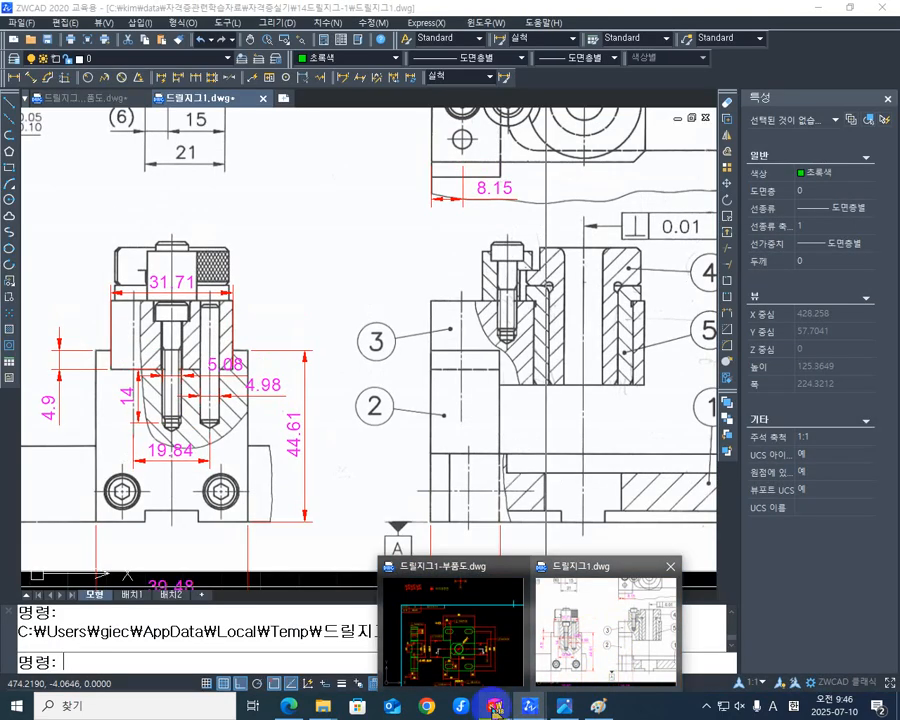
{"action": "mouse_move", "coordinate": [490, 707]}
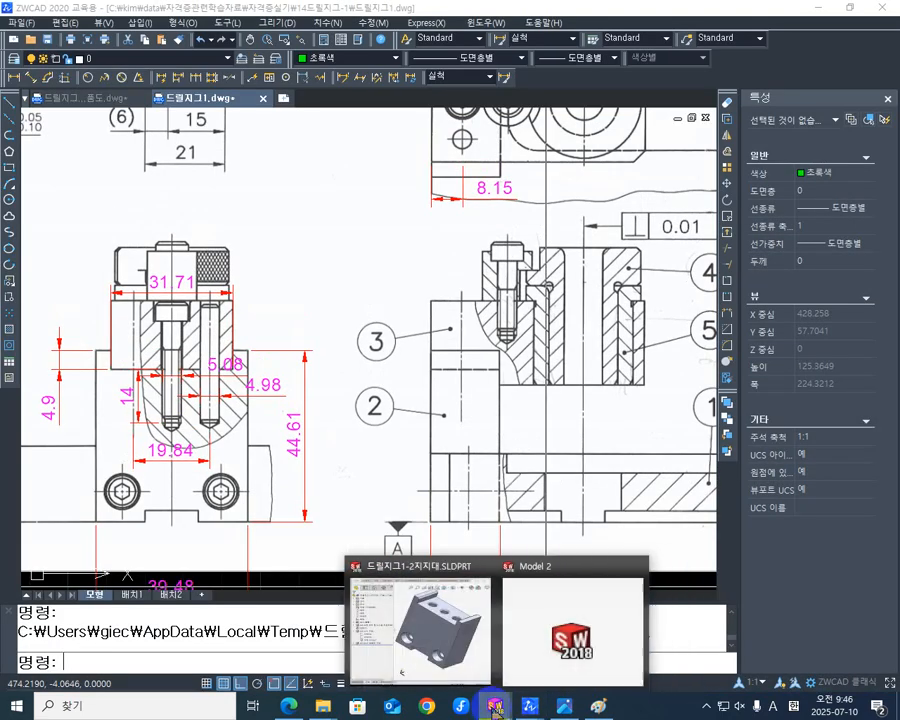
{"action": "left_click", "coordinate": [555, 607]}
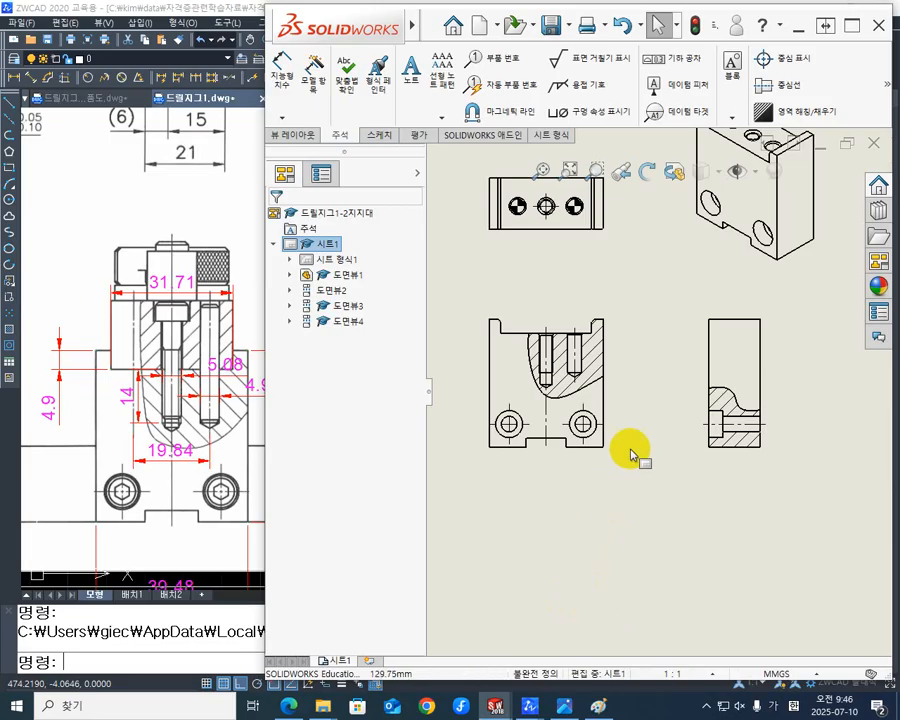
{"action": "scroll", "coordinate": [686, 418], "scroll_direction": "down", "scroll_amount": 3}
{"action": "scroll", "coordinate": [740, 336], "scroll_direction": "up", "scroll_amount": 5}
{"action": "scroll", "coordinate": [745, 315], "scroll_direction": "down", "scroll_amount": 3}
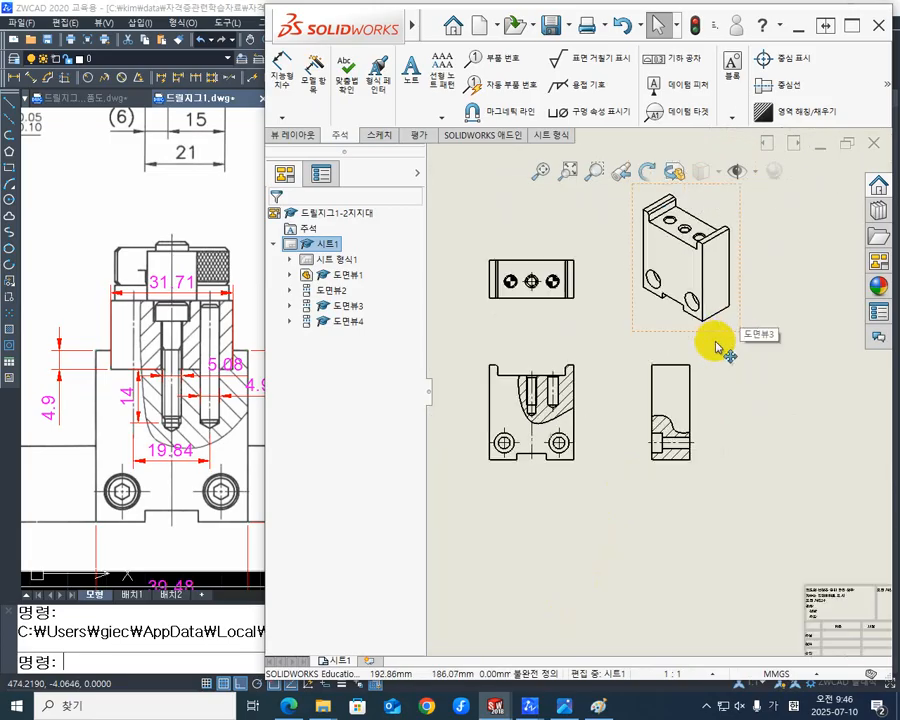
{"action": "scroll", "coordinate": [713, 345], "scroll_direction": "up", "scroll_amount": 5}
{"action": "scroll", "coordinate": [699, 357], "scroll_direction": "down", "scroll_amount": 3}
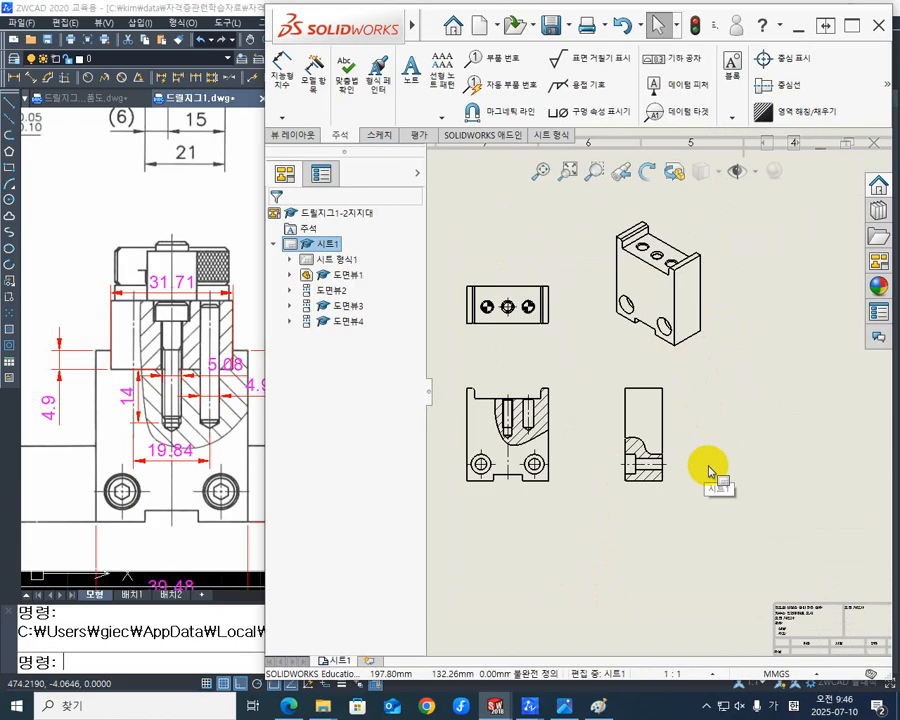
{"action": "scroll", "coordinate": [700, 366], "scroll_direction": "up", "scroll_amount": 5}
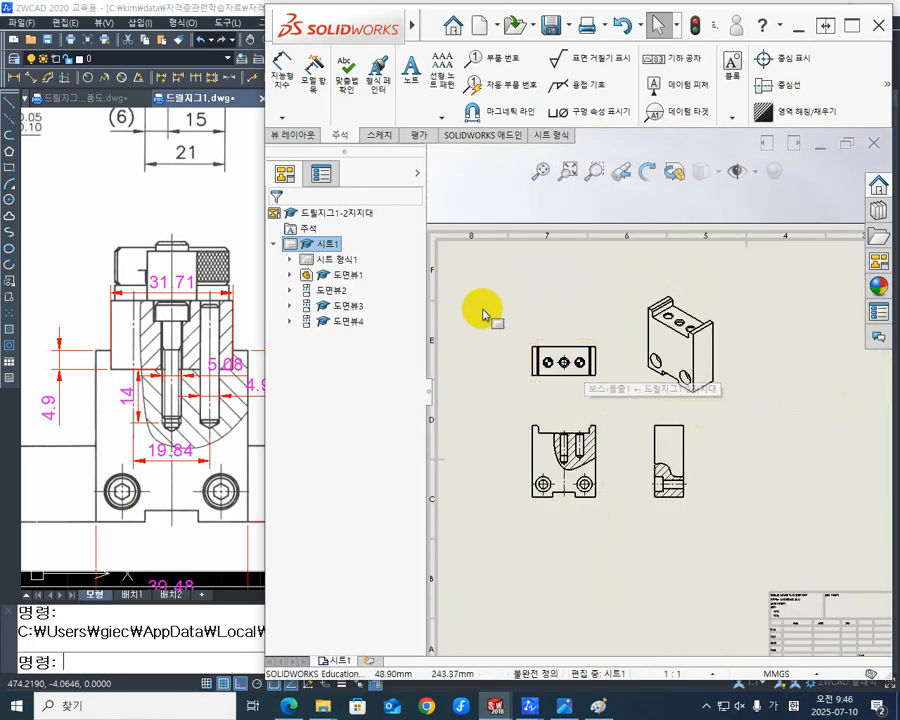
{"action": "scroll", "coordinate": [456, 326], "scroll_direction": "down", "scroll_amount": 3}
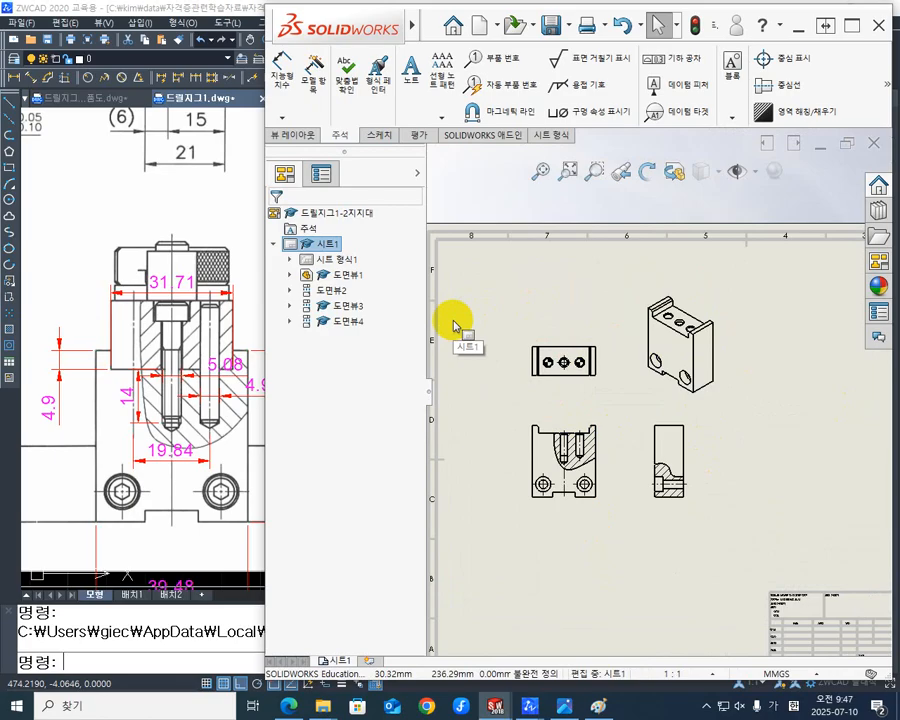
- Save the drawing as 드릴지그1-2지지대.SLDDRW and export a copy in the same folder as 드릴지그1-2지지대.DWG
{"action": "left_click", "coordinate": [551, 27]}
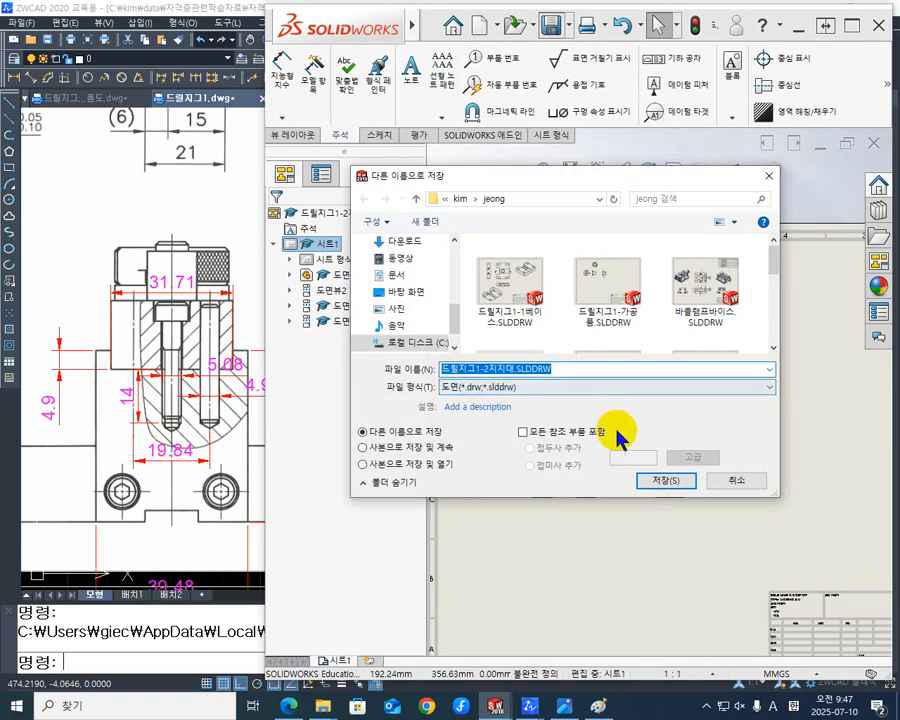
{"action": "left_click", "coordinate": [665, 481]}
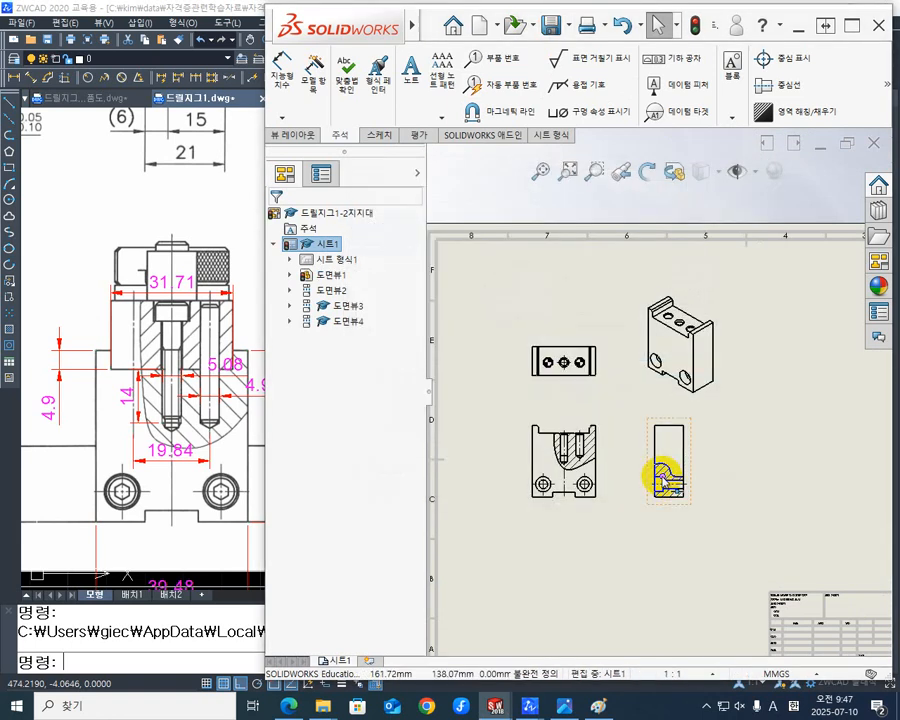
{"action": "left_click", "coordinate": [571, 25]}
{"action": "left_click", "coordinate": [580, 64]}
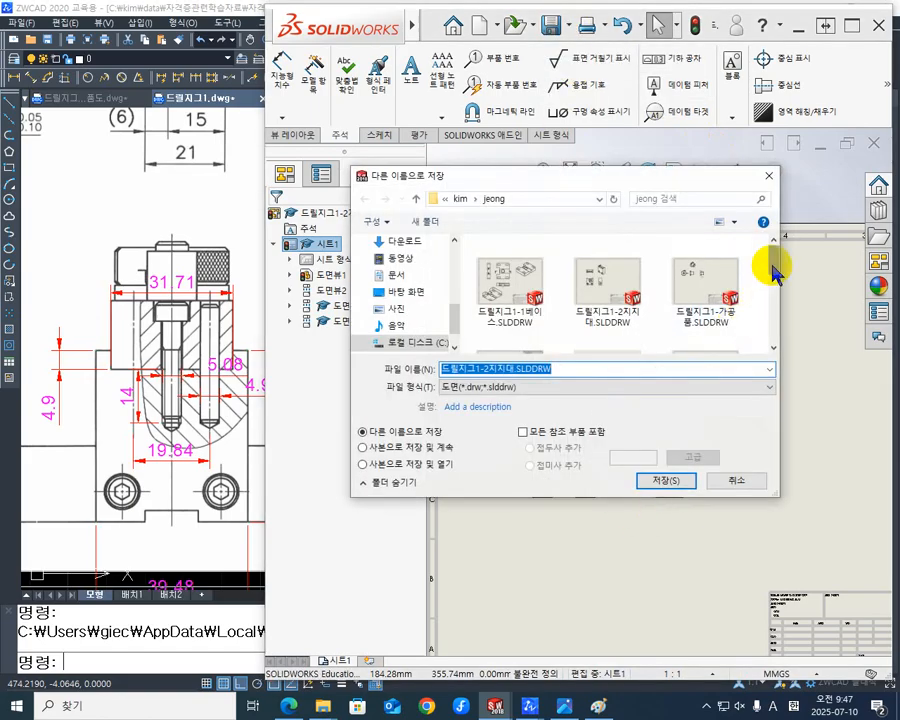
{"action": "left_click", "coordinate": [760, 389]}
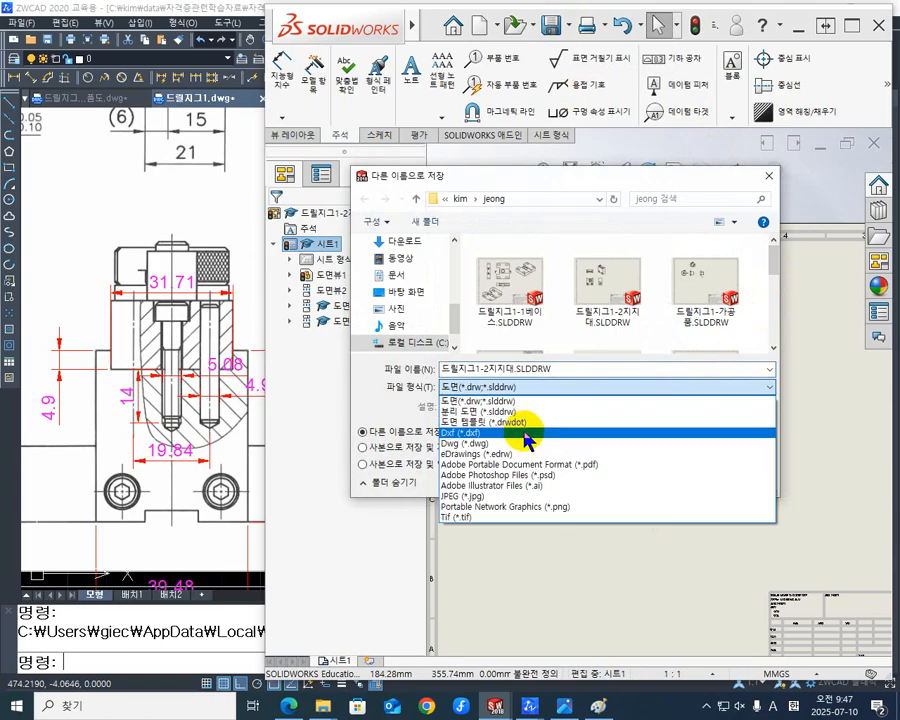
{"action": "left_click", "coordinate": [512, 443]}
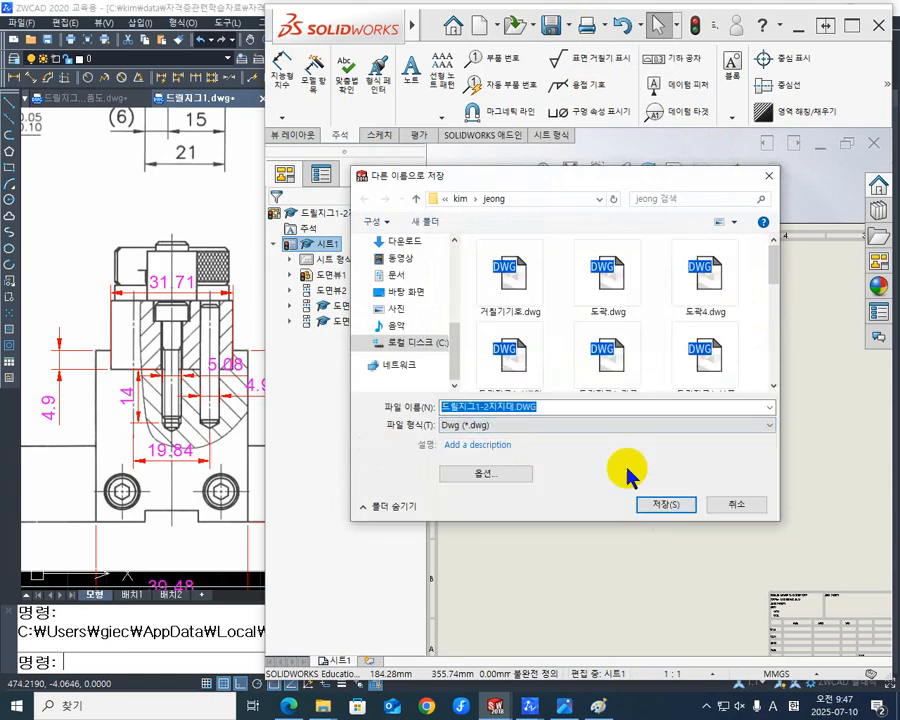
{"action": "left_click", "coordinate": [678, 507]}
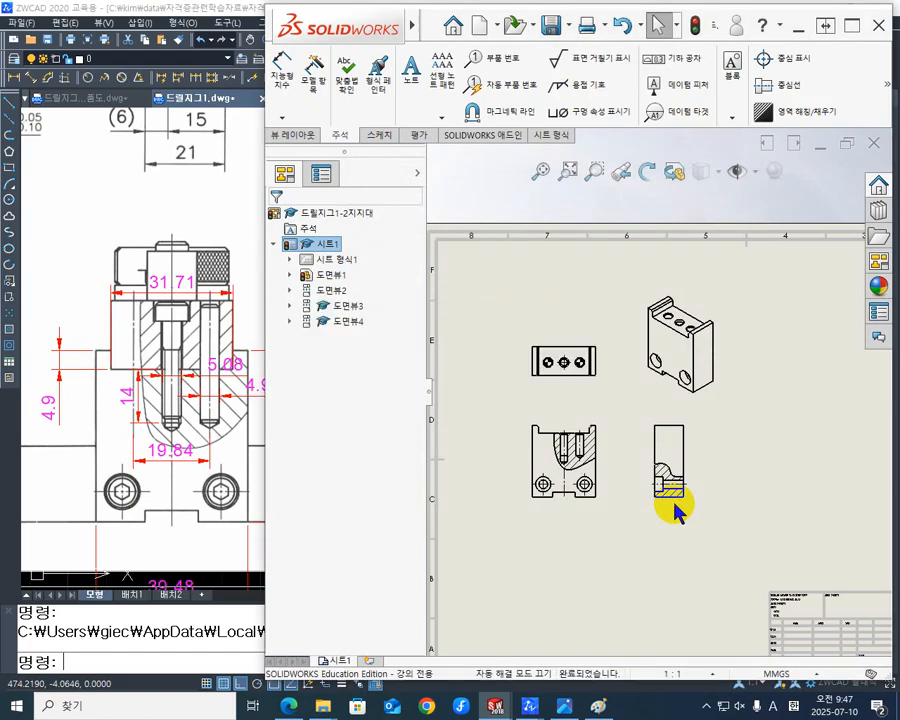
- Switch to ZWCAD and open the exported 드릴지그1-2지지대.DWG from the folder it was saved in
{"action": "left_click", "coordinate": [192, 206]}
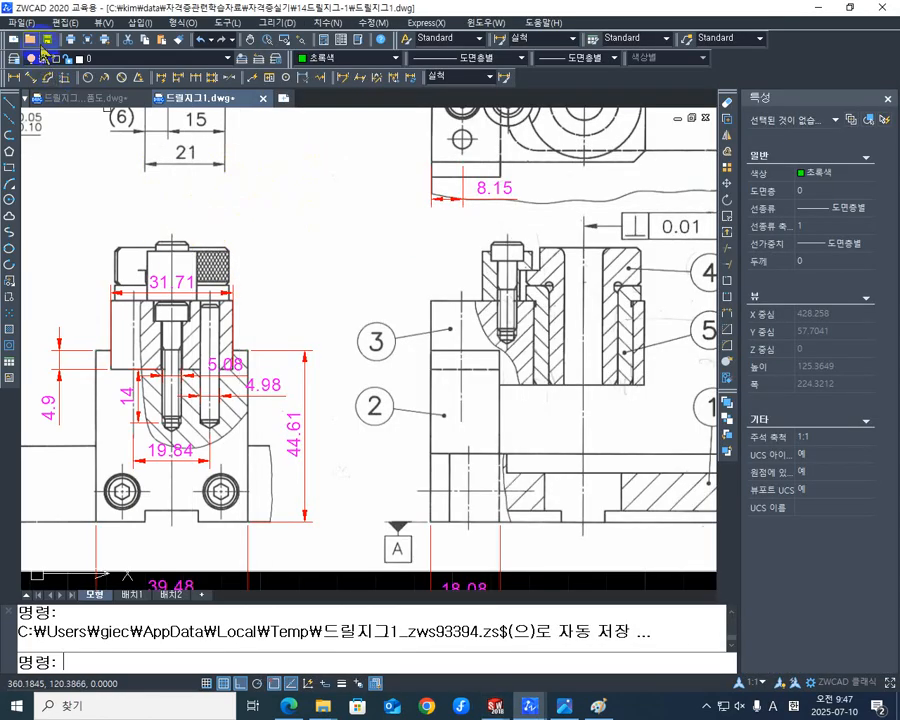
{"action": "left_click", "coordinate": [29, 39]}
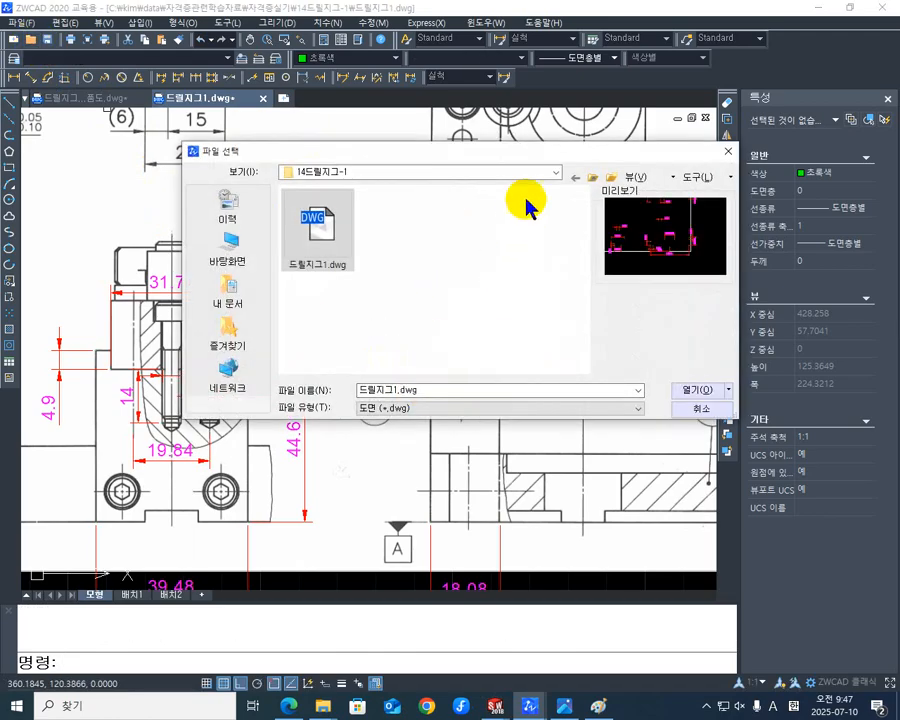
{"action": "left_click", "coordinate": [553, 174]}
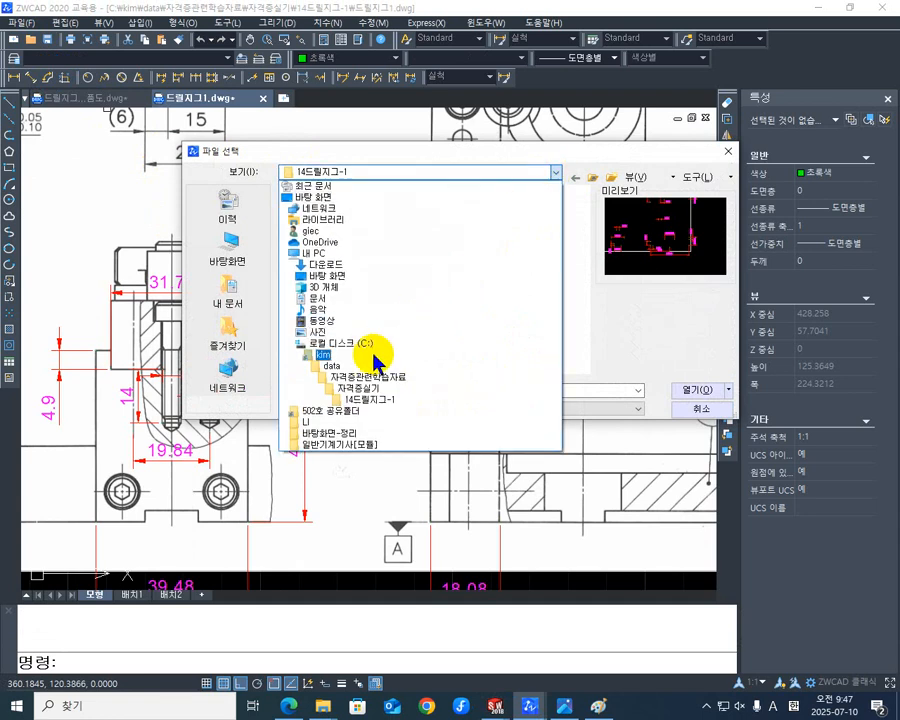
{"action": "left_click", "coordinate": [372, 358]}
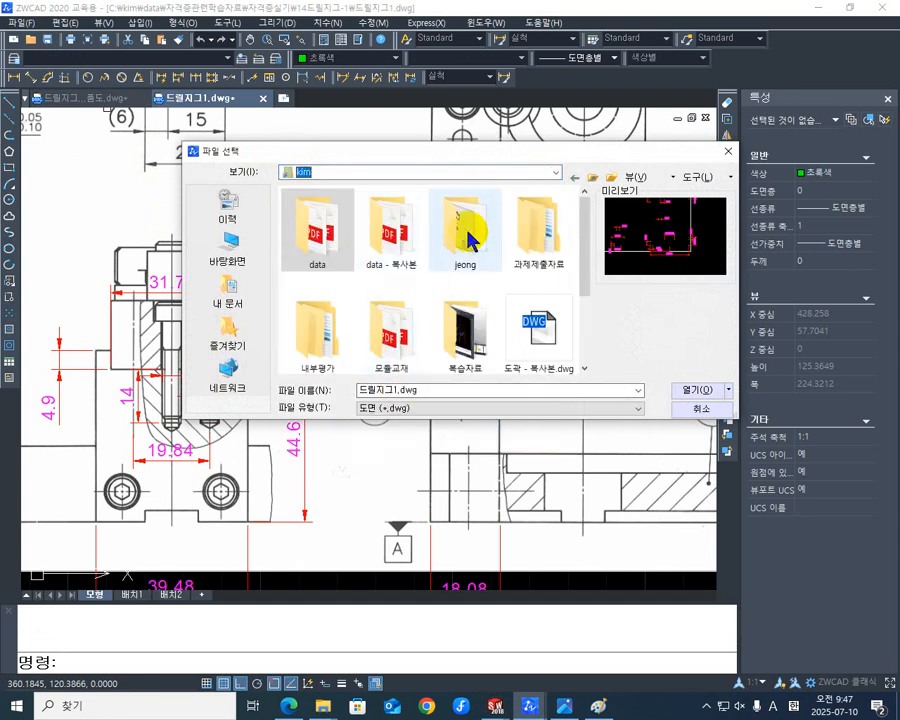
{"action": "left_click", "coordinate": [468, 238]}
{"action": "double_click", "coordinate": [468, 238]}
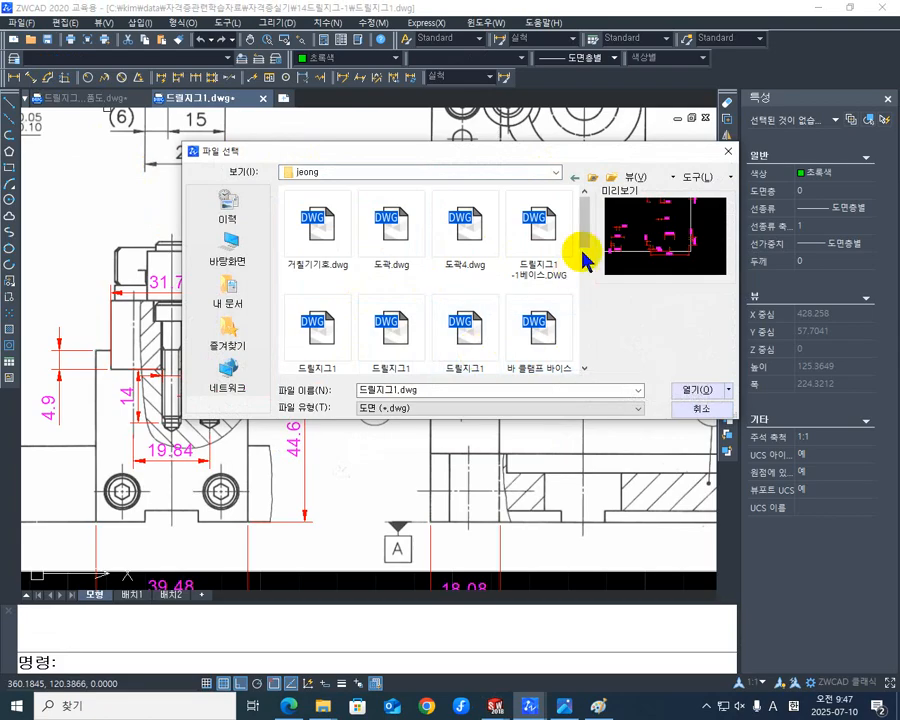
{"action": "left_click_drag", "start_coordinate": [583, 243], "coordinate": [583, 265]}
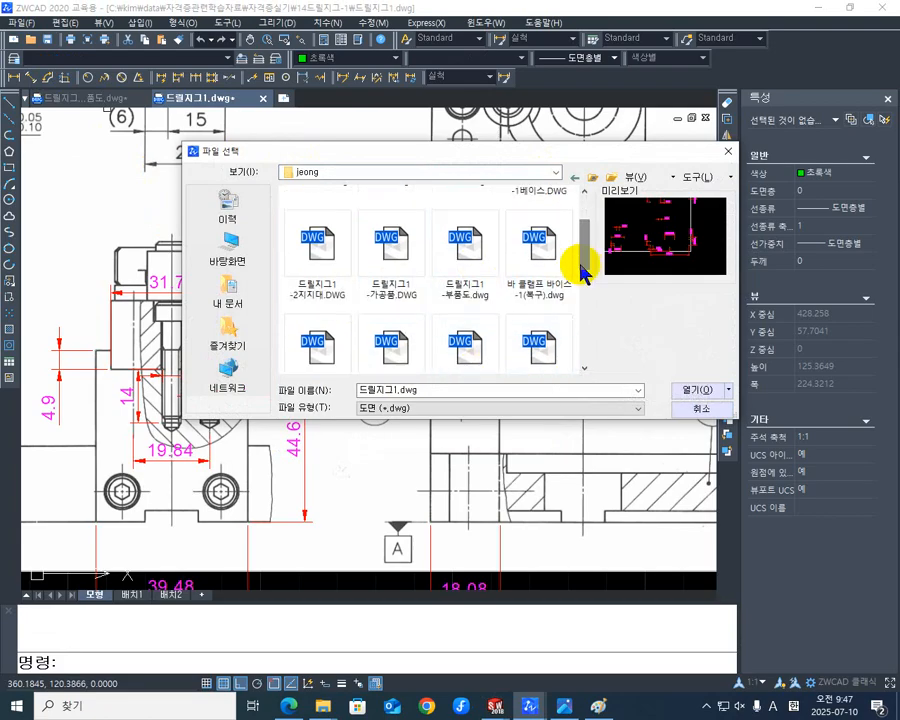
{"action": "left_click", "coordinate": [321, 248]}
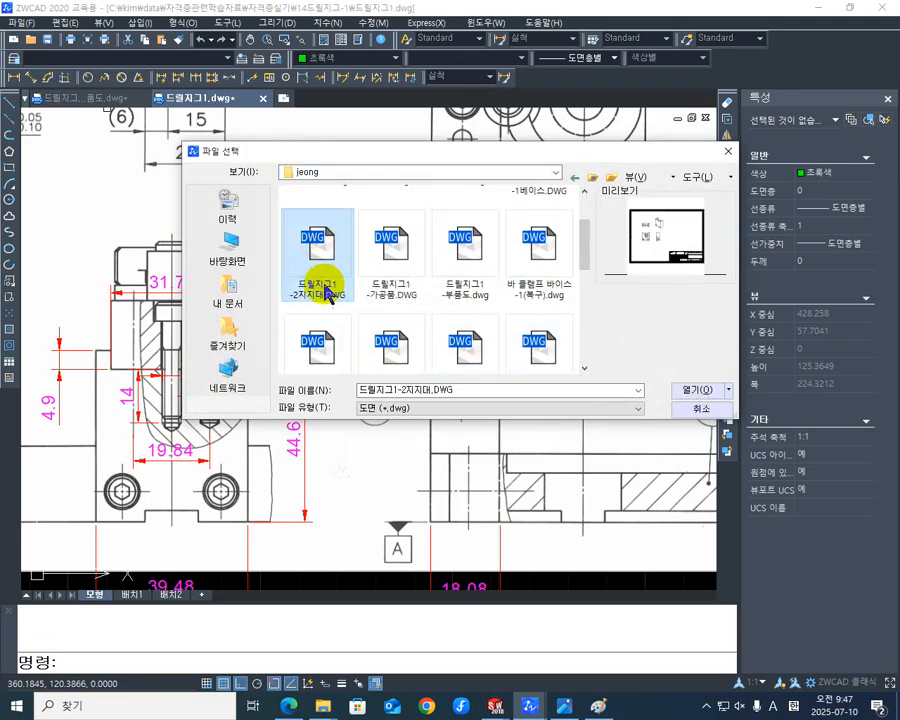
{"action": "left_click", "coordinate": [712, 392]}
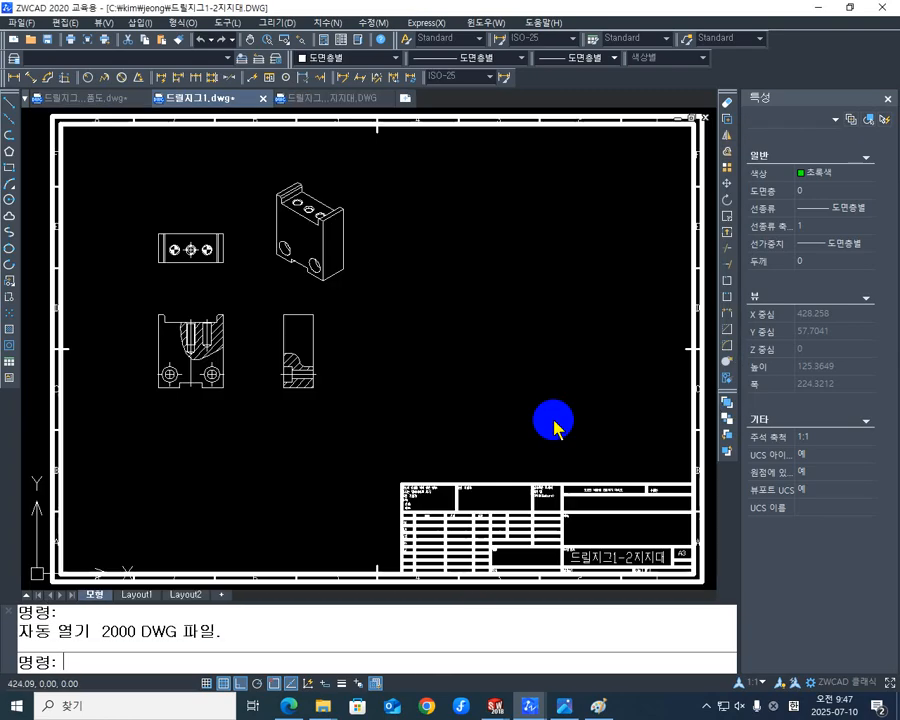
- Copy all four support views to the clipboard, leaving out the sheet border and title block
{"action": "middle_click_drag", "start_coordinate": [366, 394], "coordinate": [517, 493]}
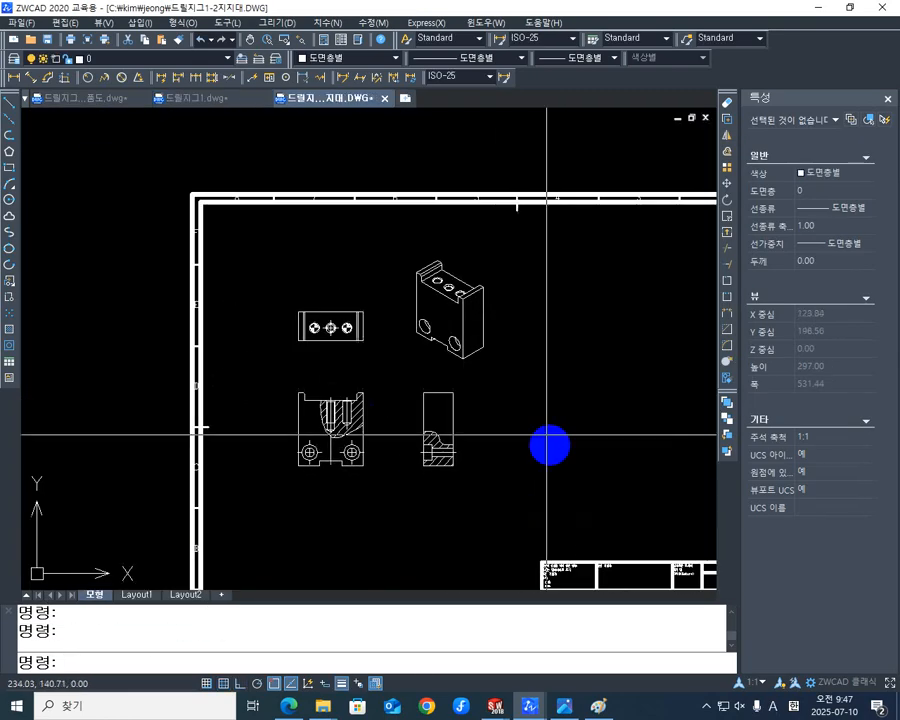
{"action": "left_click", "coordinate": [546, 530]}
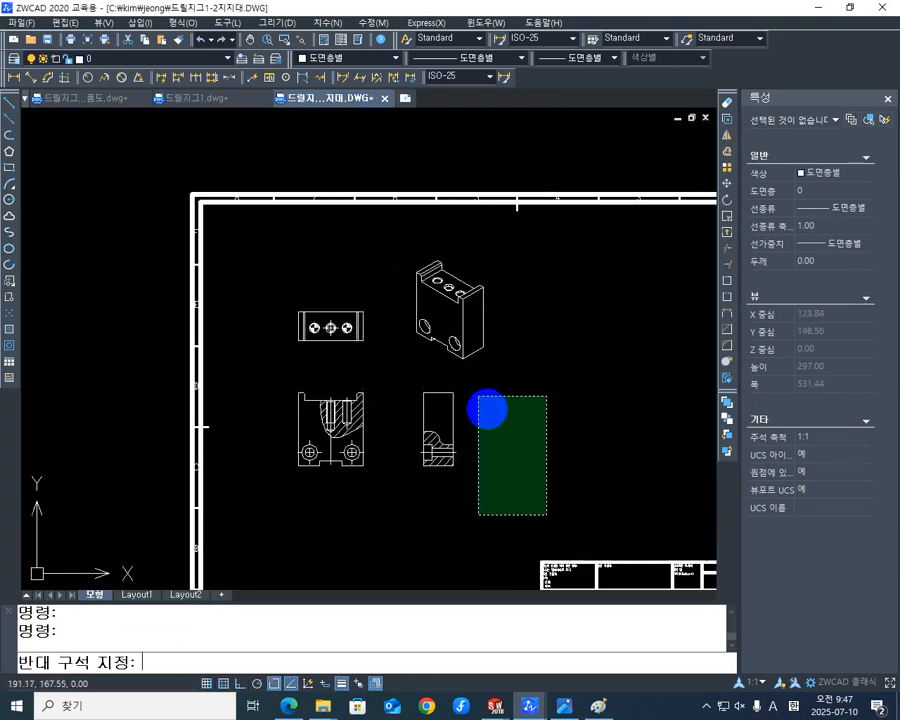
{"action": "left_click", "coordinate": [239, 245]}
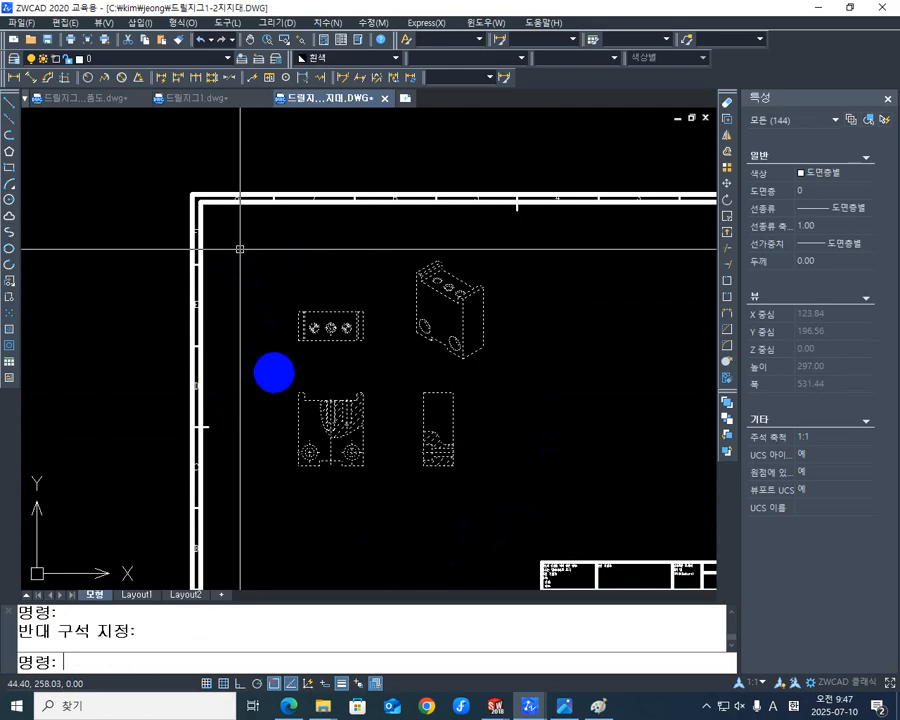
{"action": "key", "text": "ctrl+c"}
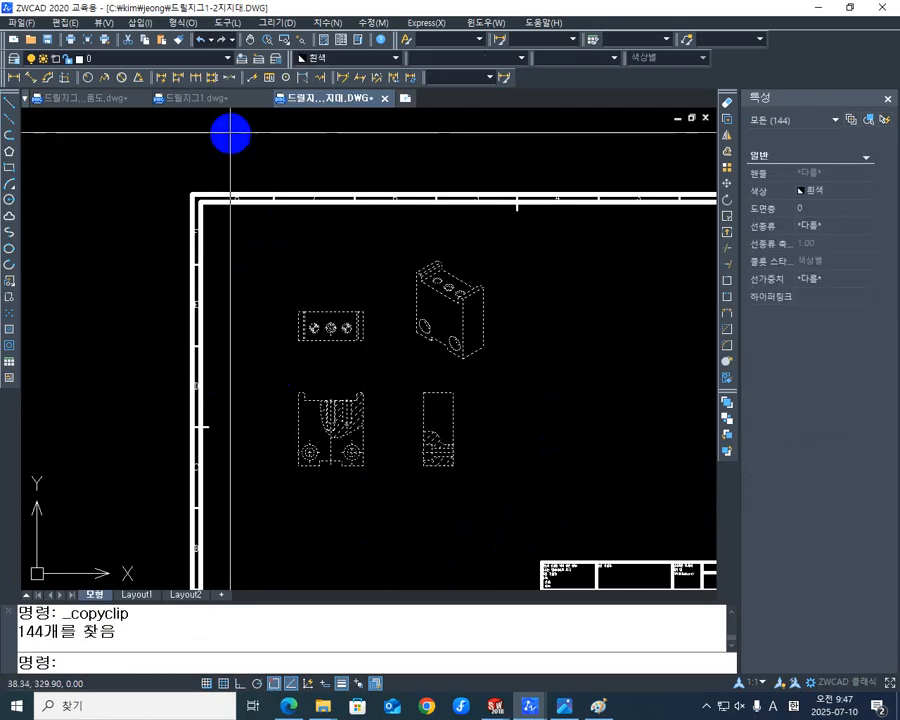
- Paste the copied support views into 드릴지그1-부품도.dwg, in the empty area above the sheet border and beyond the bushing views
{"action": "left_click", "coordinate": [95, 104]}
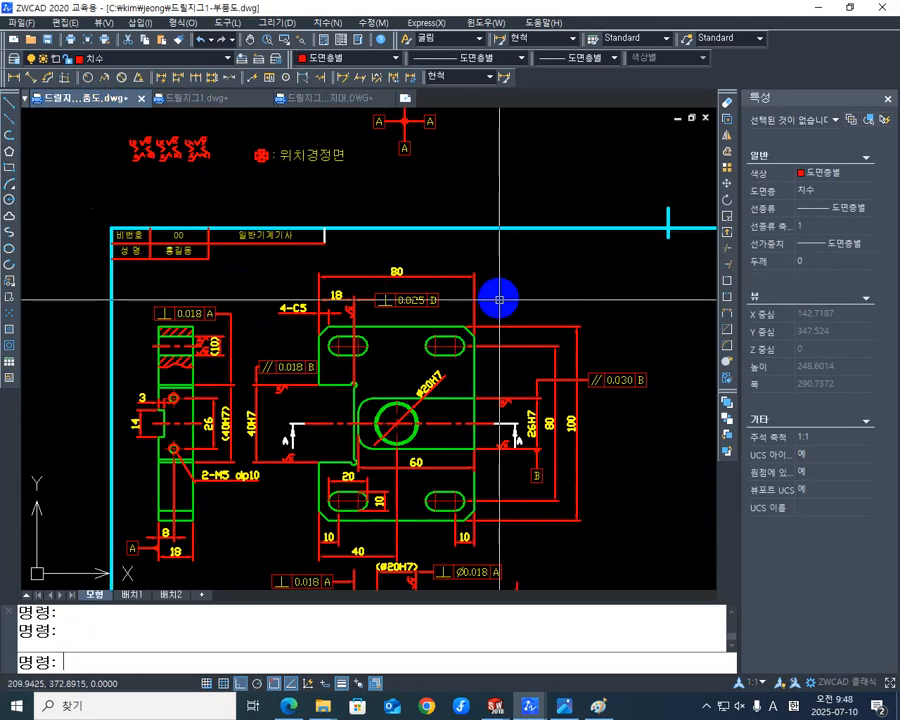
{"action": "middle_click_drag", "start_coordinate": [494, 296], "coordinate": [470, 260]}
{"action": "mouse_move", "coordinate": [564, 389]}
{"action": "middle_mouse_down"}
{"action": "mouse_move", "coordinate": [552, 356]}
{"action": "mouse_move", "coordinate": [447, 282]}
{"action": "middle_mouse_up"}
{"action": "scroll", "coordinate": [446, 297], "scroll_direction": "down", "scroll_amount": 2}
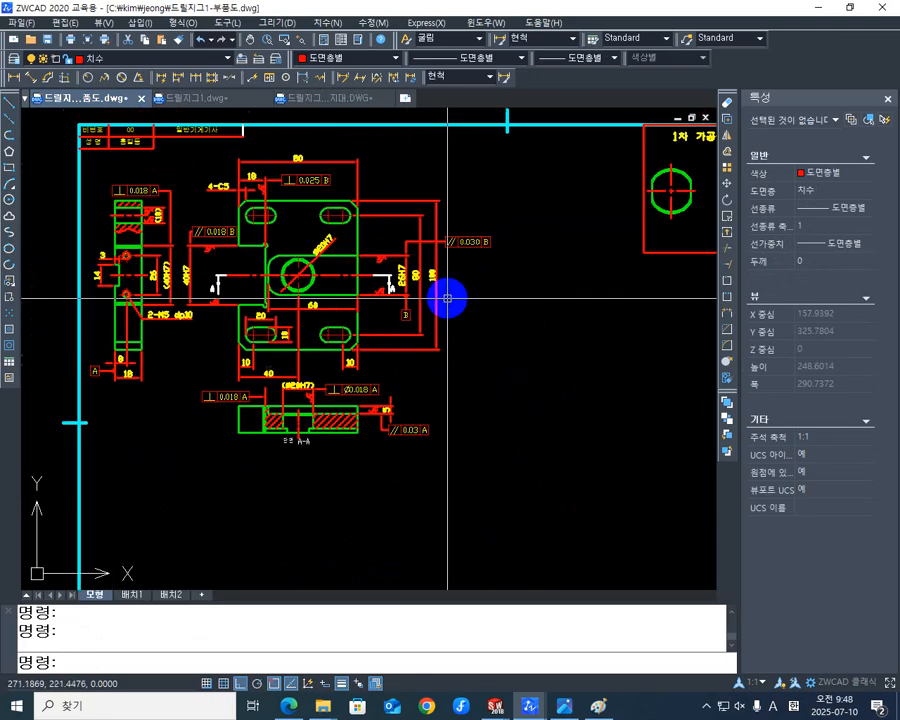
{"action": "mouse_move", "coordinate": [511, 296]}
{"action": "middle_mouse_down"}
{"action": "mouse_move", "coordinate": [452, 393]}
{"action": "mouse_move", "coordinate": [442, 440]}
{"action": "middle_mouse_up"}
{"action": "scroll", "coordinate": [452, 393], "scroll_direction": "down", "scroll_amount": 2}
{"action": "middle_click_drag", "start_coordinate": [524, 344], "coordinate": [350, 444]}
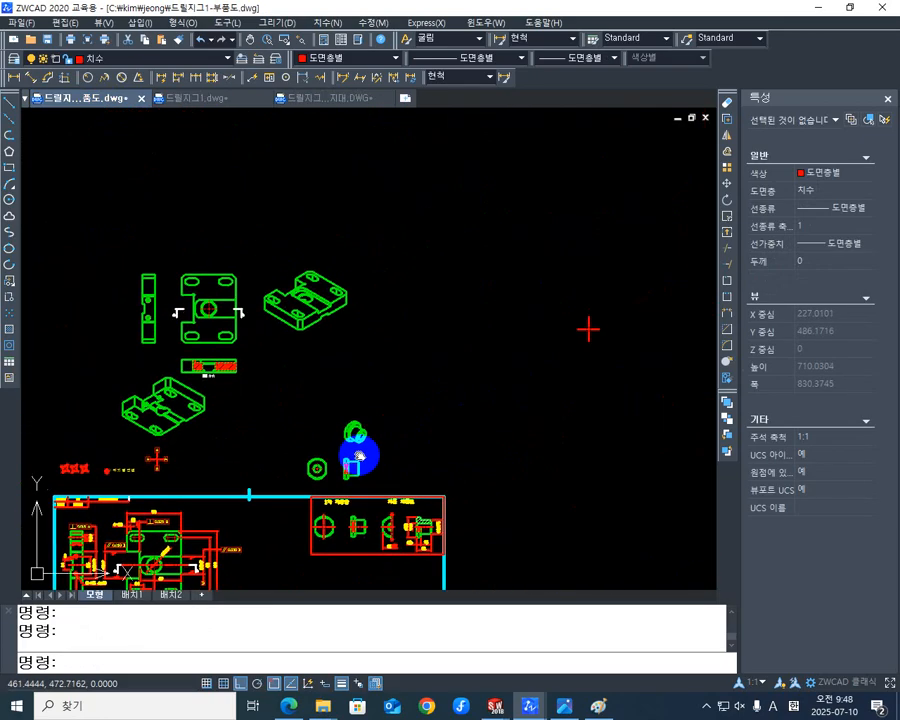
{"action": "middle_click_drag", "start_coordinate": [463, 390], "coordinate": [445, 425]}
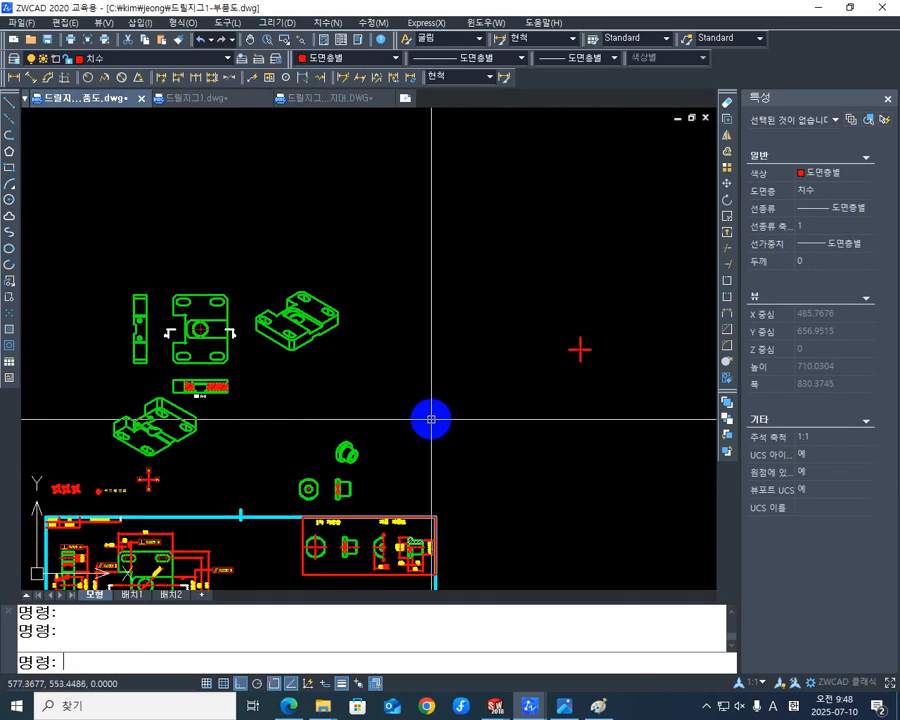
{"action": "key", "text": "ctrl+v"}
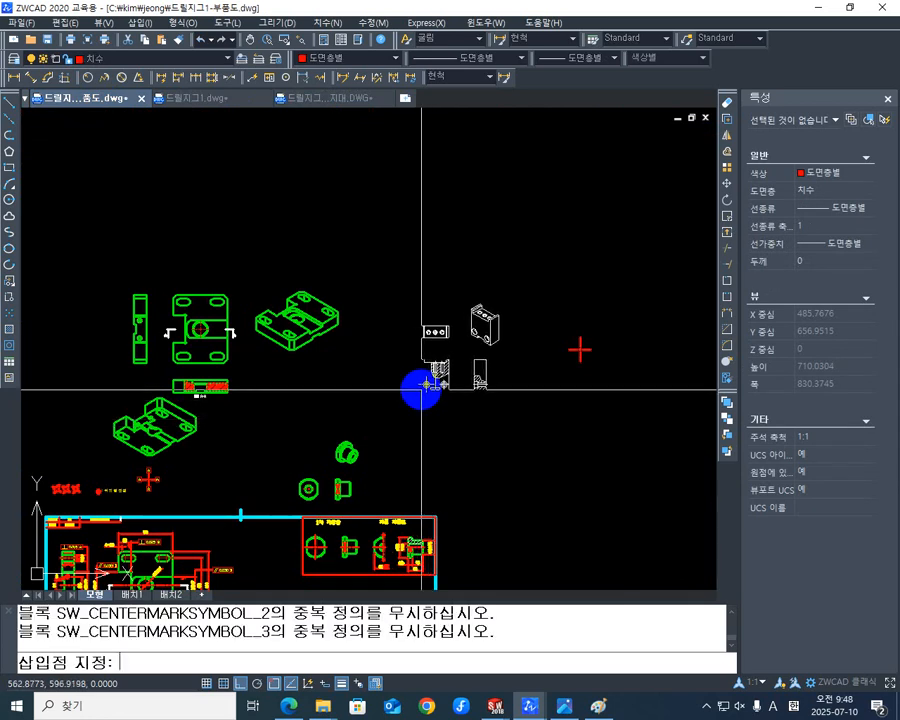
{"action": "left_click", "coordinate": [418, 388]}
{"action": "scroll", "coordinate": [581, 353], "scroll_direction": "up", "scroll_amount": 7}
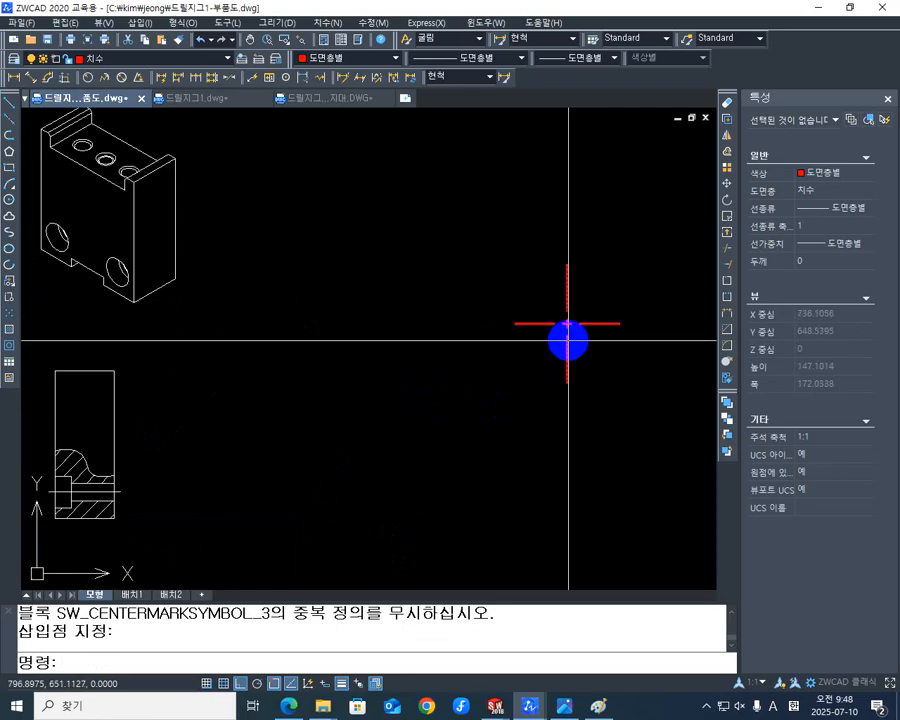
{"action": "left_click", "coordinate": [568, 336]}
{"action": "key", "text": "Escape"}
{"action": "middle_click_drag", "start_coordinate": [609, 381], "coordinate": [566, 409]}
{"action": "left_click", "coordinate": [594, 443]}
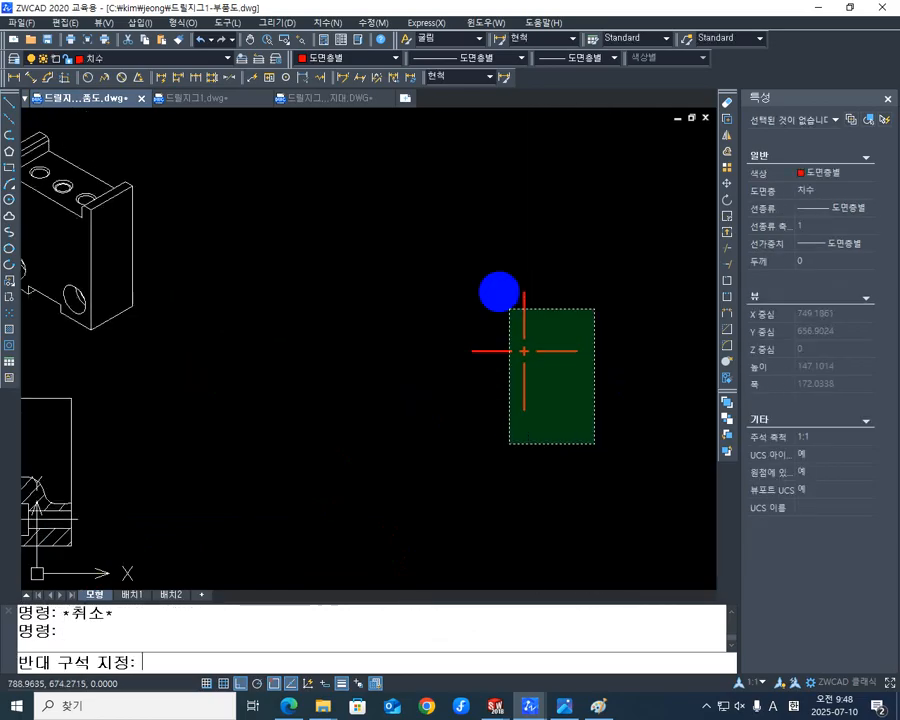
{"action": "left_click", "coordinate": [415, 232]}
{"action": "scroll", "coordinate": [416, 302], "scroll_direction": "down", "scroll_amount": 3}
{"action": "scroll", "coordinate": [466, 326], "scroll_direction": "down", "scroll_amount": 2}
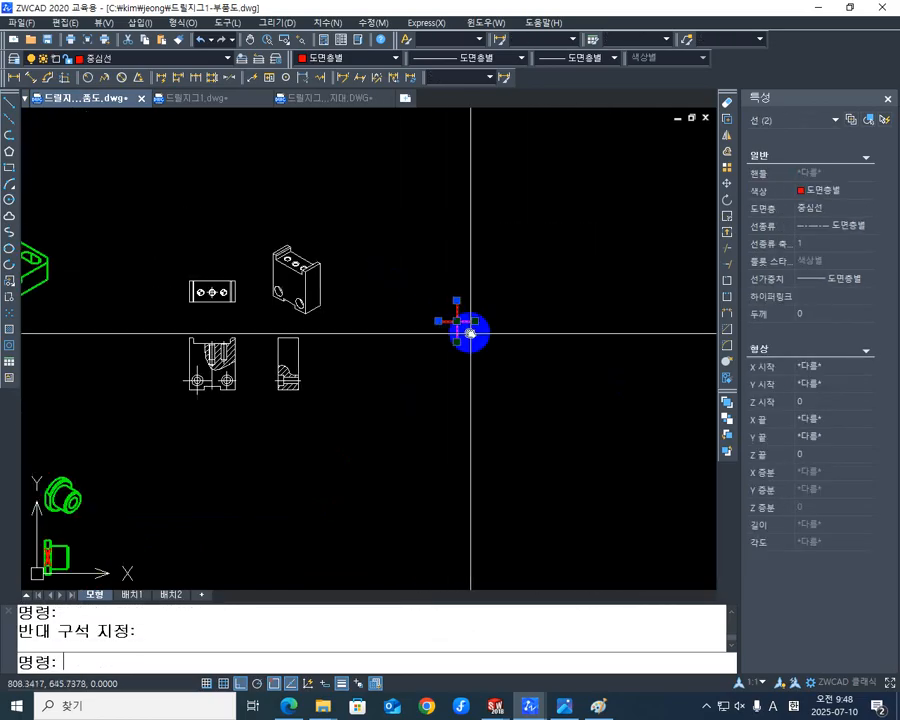
{"action": "middle_click_drag", "start_coordinate": [466, 326], "coordinate": [530, 283]}
{"action": "scroll", "coordinate": [480, 300], "scroll_direction": "up", "scroll_amount": 2}
{"action": "mouse_move", "coordinate": [480, 300]}
{"action": "middle_mouse_down"}
{"action": "mouse_move", "coordinate": [508, 320]}
{"action": "mouse_move", "coordinate": [582, 277]}
{"action": "middle_mouse_up"}
{"action": "key", "text": "Escape"}
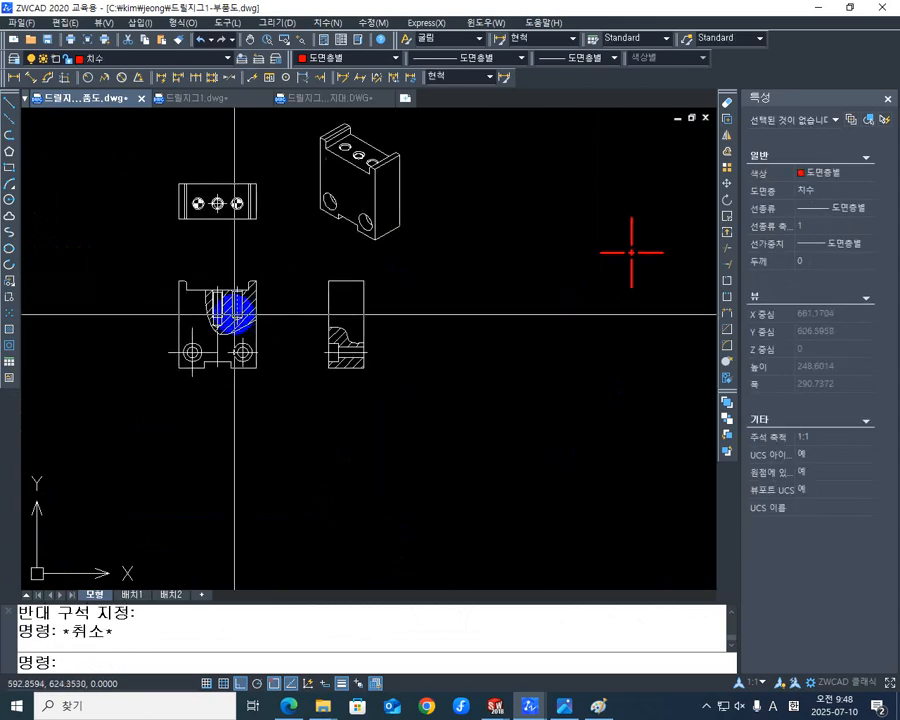
- Examine the pasted support views and their placement relative to the sheet border and the other part views
{"action": "scroll", "coordinate": [237, 311], "scroll_direction": "up", "scroll_amount": 3}
{"action": "middle_click_drag", "start_coordinate": [350, 301], "coordinate": [394, 334]}
{"action": "scroll", "coordinate": [375, 330], "scroll_direction": "down", "scroll_amount": 1}
{"action": "middle_click_drag", "start_coordinate": [424, 293], "coordinate": [354, 384]}
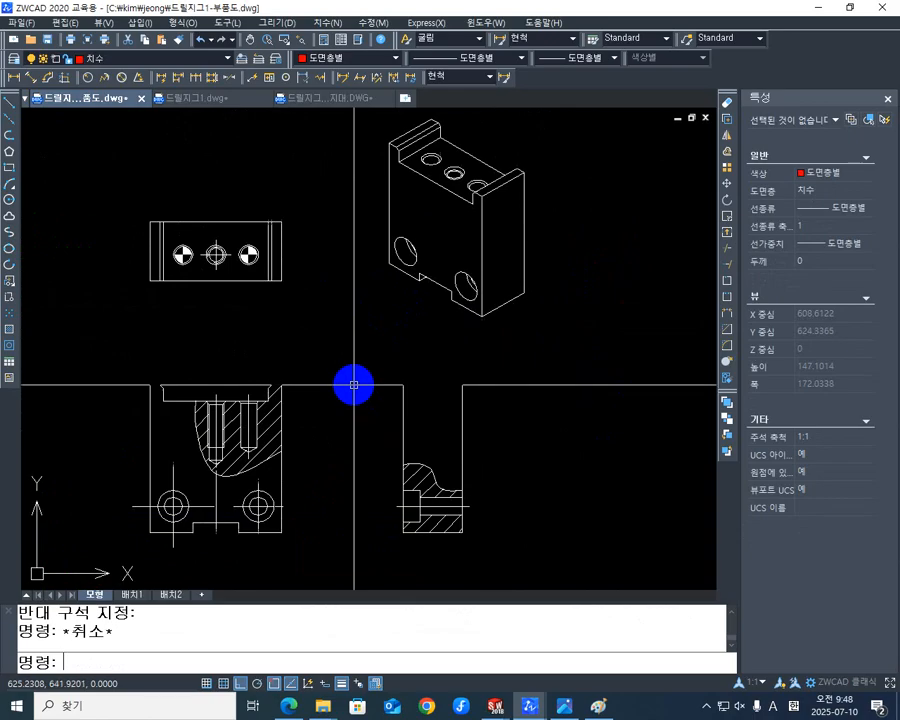
{"action": "scroll", "coordinate": [355, 385], "scroll_direction": "down", "scroll_amount": 1}
{"action": "middle_click", "coordinate": [400, 375]}
{"action": "middle_click", "coordinate": [400, 375]}
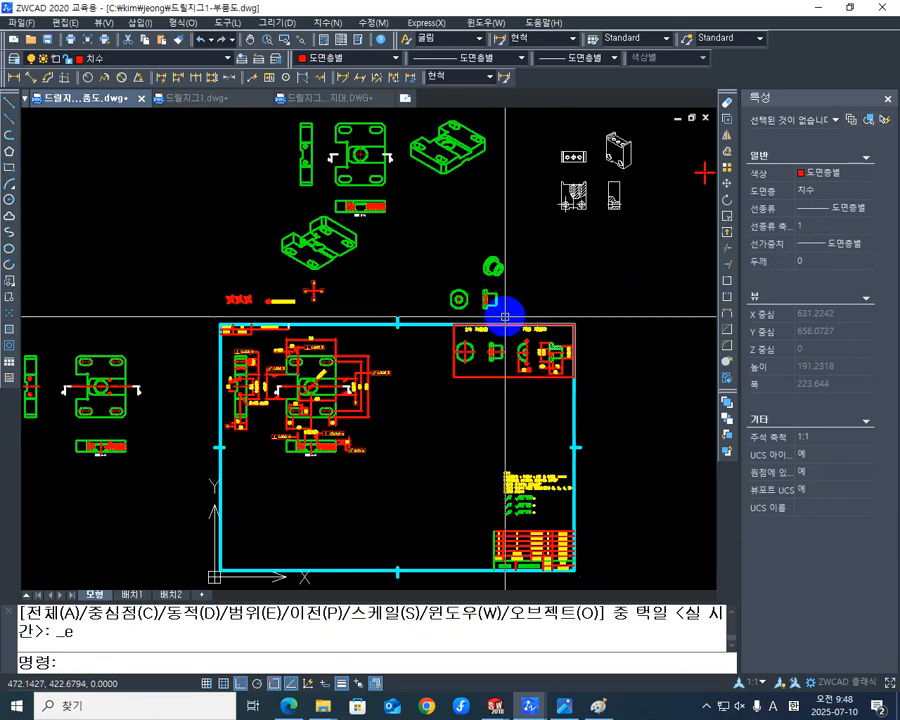
{"action": "middle_click_drag", "start_coordinate": [502, 312], "coordinate": [250, 457]}
{"action": "scroll", "coordinate": [310, 375], "scroll_direction": "up", "scroll_amount": 3}
{"action": "middle_click_drag", "start_coordinate": [323, 384], "coordinate": [380, 422]}
{"action": "scroll", "coordinate": [304, 310], "scroll_direction": "up", "scroll_amount": 3}
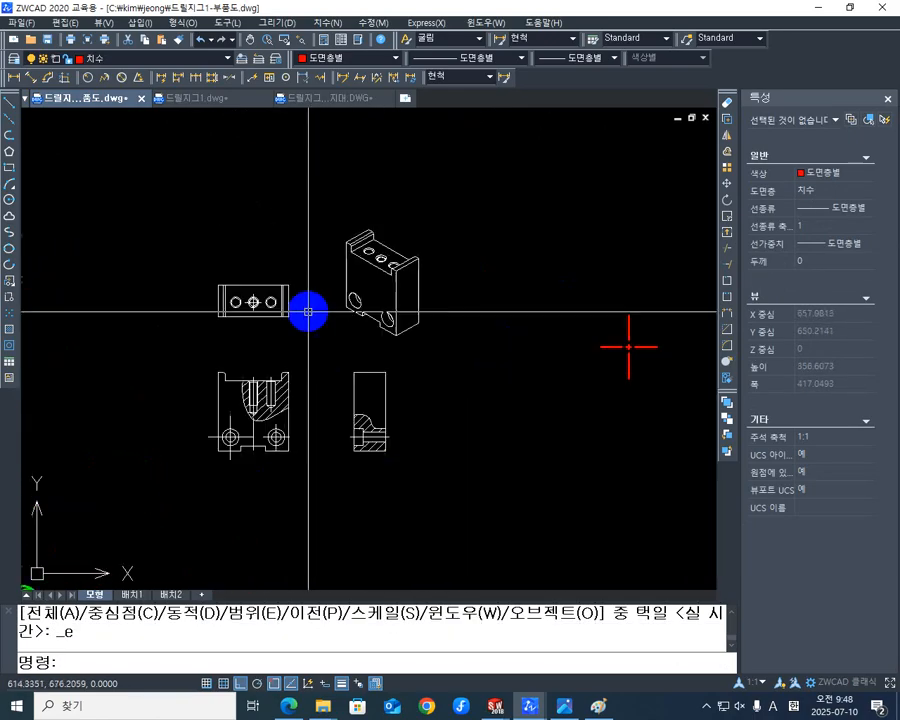
- Delete the dowel symbol blocks from the two outer holes in the support's top view
{"action": "scroll", "coordinate": [295, 326], "scroll_direction": "up", "scroll_amount": 2}
{"action": "middle_click_drag", "start_coordinate": [267, 305], "coordinate": [490, 357]}
{"action": "scroll", "coordinate": [373, 305], "scroll_direction": "up", "scroll_amount": 2}
{"action": "scroll", "coordinate": [487, 350], "scroll_direction": "up", "scroll_amount": 1}
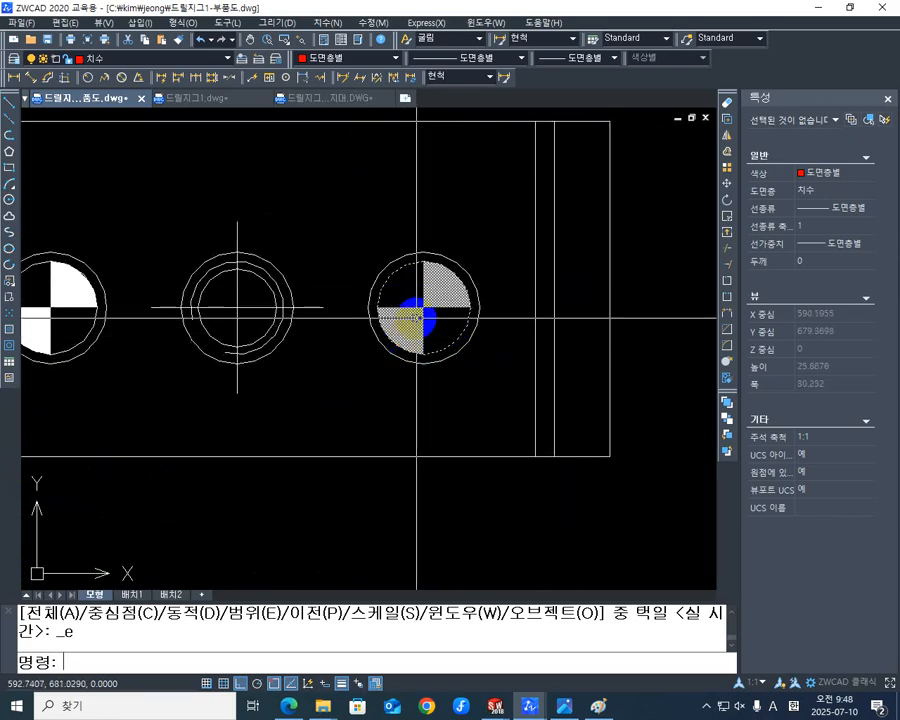
{"action": "scroll", "coordinate": [408, 316], "scroll_direction": "down", "scroll_amount": 3}
{"action": "scroll", "coordinate": [403, 321], "scroll_direction": "up", "scroll_amount": 2}
{"action": "middle_click_drag", "start_coordinate": [400, 322], "coordinate": [482, 322]}
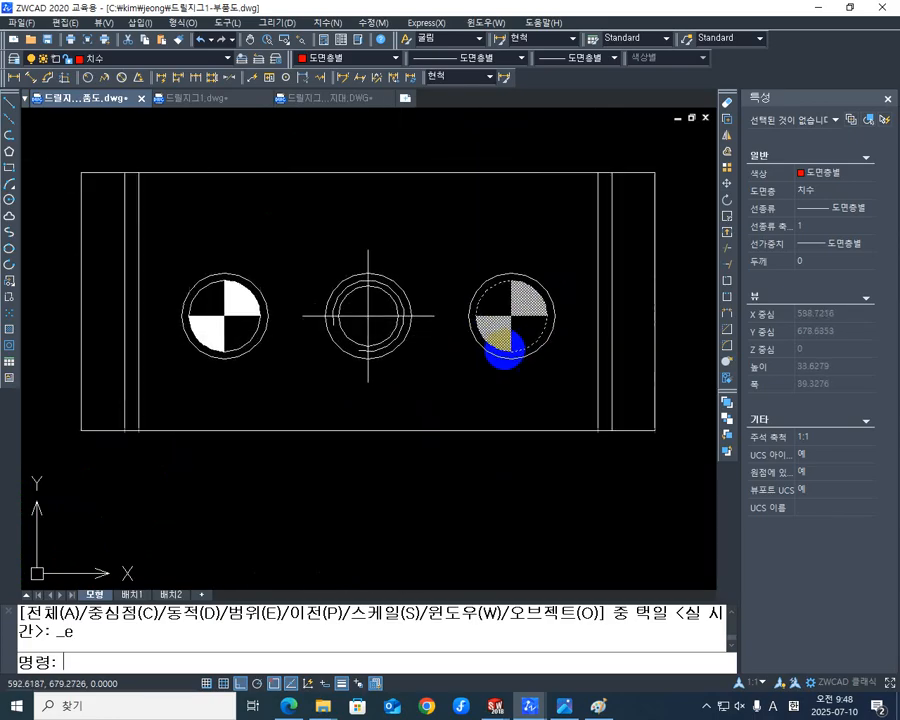
{"action": "left_click", "coordinate": [510, 321]}
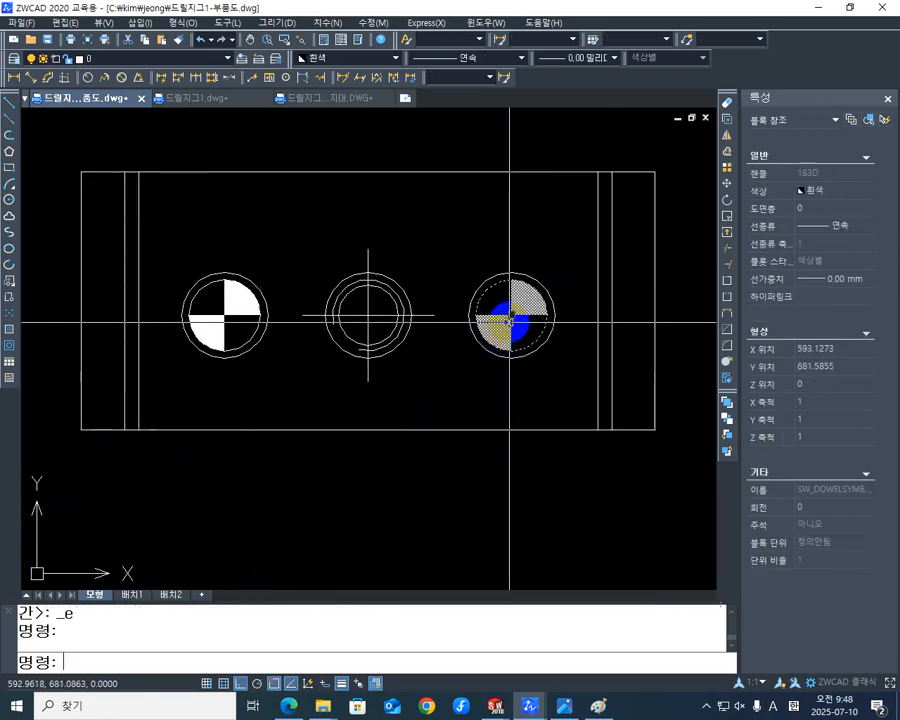
{"action": "left_click", "coordinate": [239, 313]}
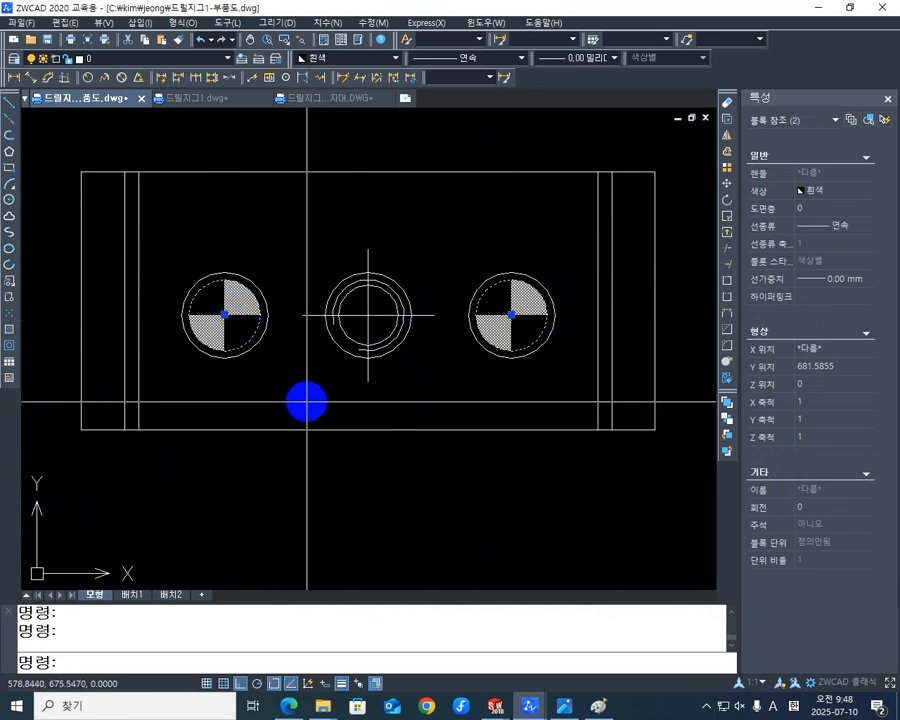
{"action": "key", "text": "Delete"}
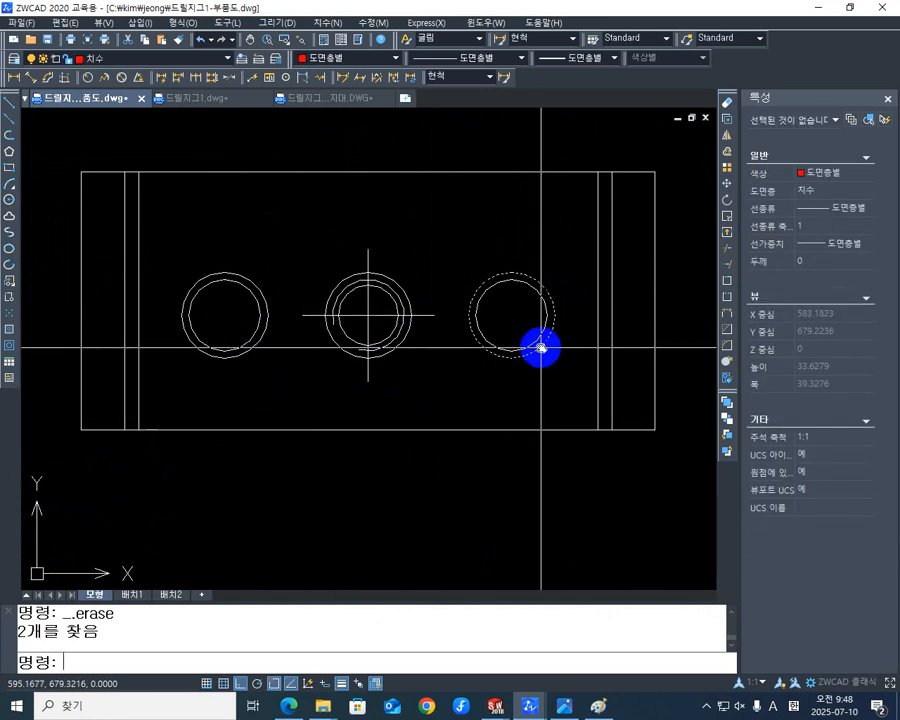
- Copy the middle hole's centre mark onto the centres of both outer holes in the support's top view
{"action": "scroll", "coordinate": [541, 348], "scroll_direction": "up", "scroll_amount": 1}
{"action": "scroll", "coordinate": [464, 335], "scroll_direction": "down", "scroll_amount": 2}
{"action": "scroll", "coordinate": [464, 342], "scroll_direction": "up", "scroll_amount": 4}
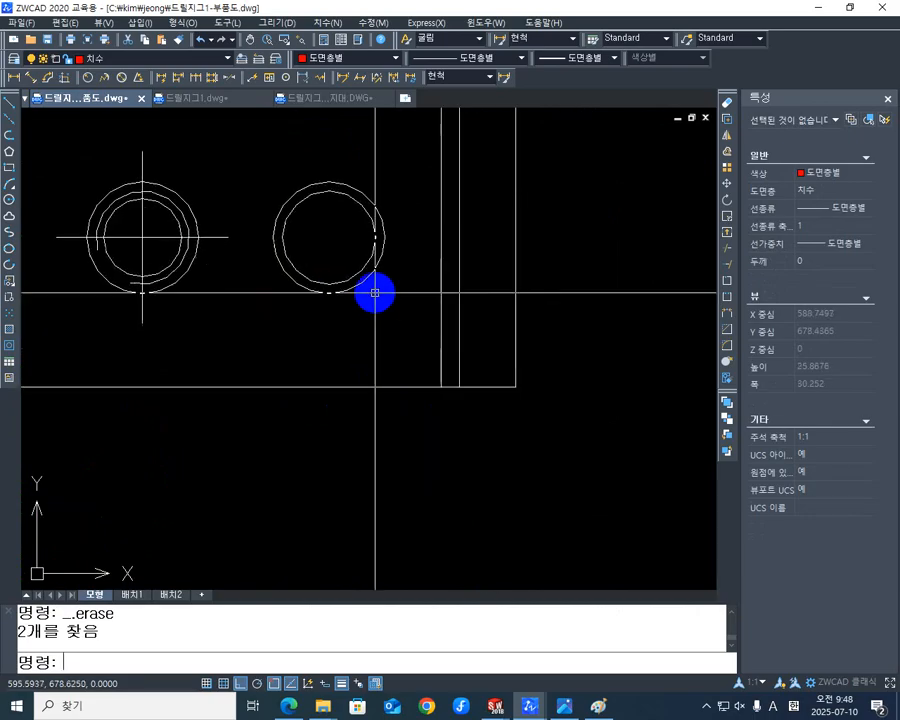
{"action": "scroll", "coordinate": [297, 297], "scroll_direction": "down", "scroll_amount": 3}
{"action": "scroll", "coordinate": [291, 275], "scroll_direction": "up", "scroll_amount": 4}
{"action": "scroll", "coordinate": [474, 298], "scroll_direction": "down", "scroll_amount": 1}
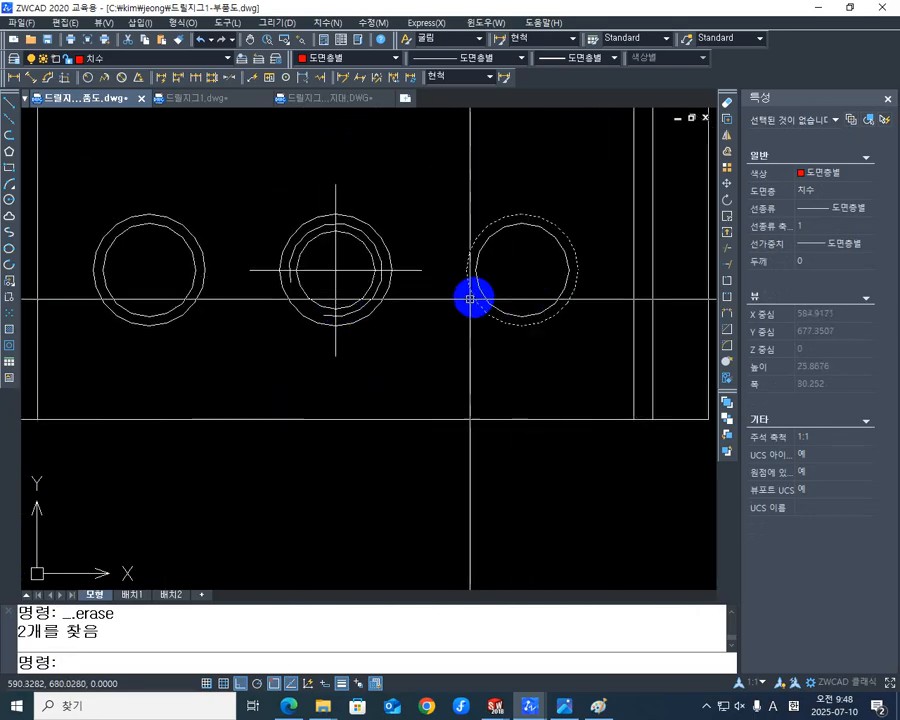
{"action": "middle_click_drag", "start_coordinate": [438, 341], "coordinate": [465, 356]}
{"action": "type", "text": "co"}
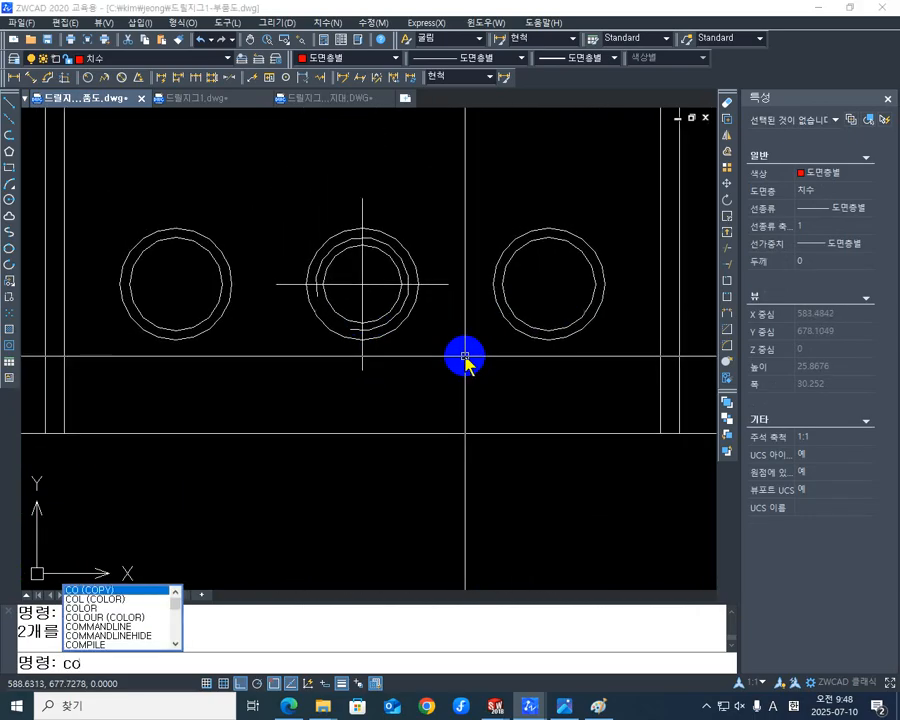
{"action": "key", "text": "Return"}
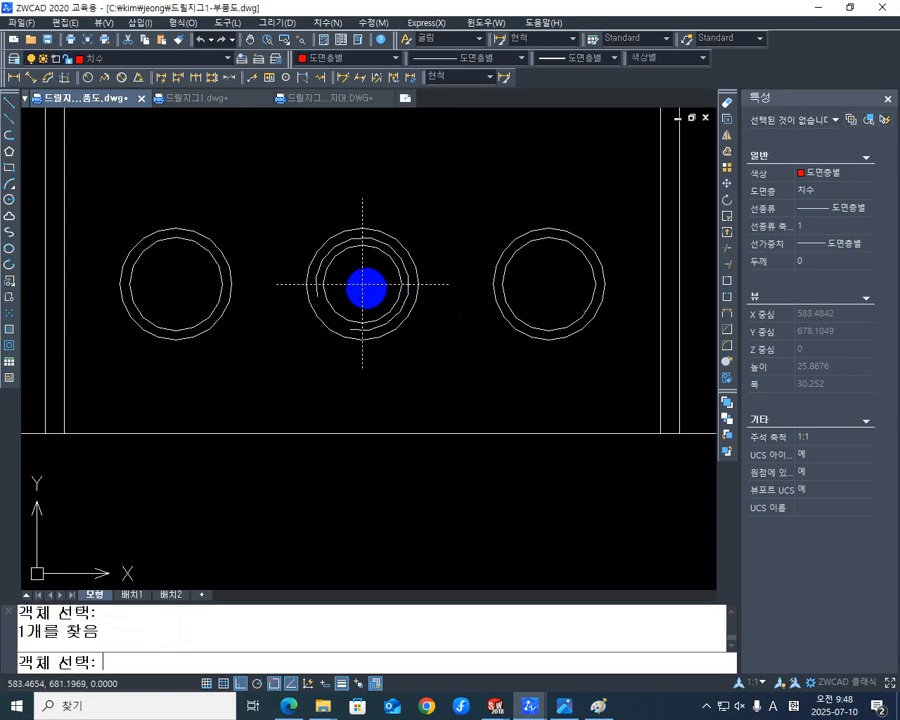
{"action": "key", "text": "Return"}
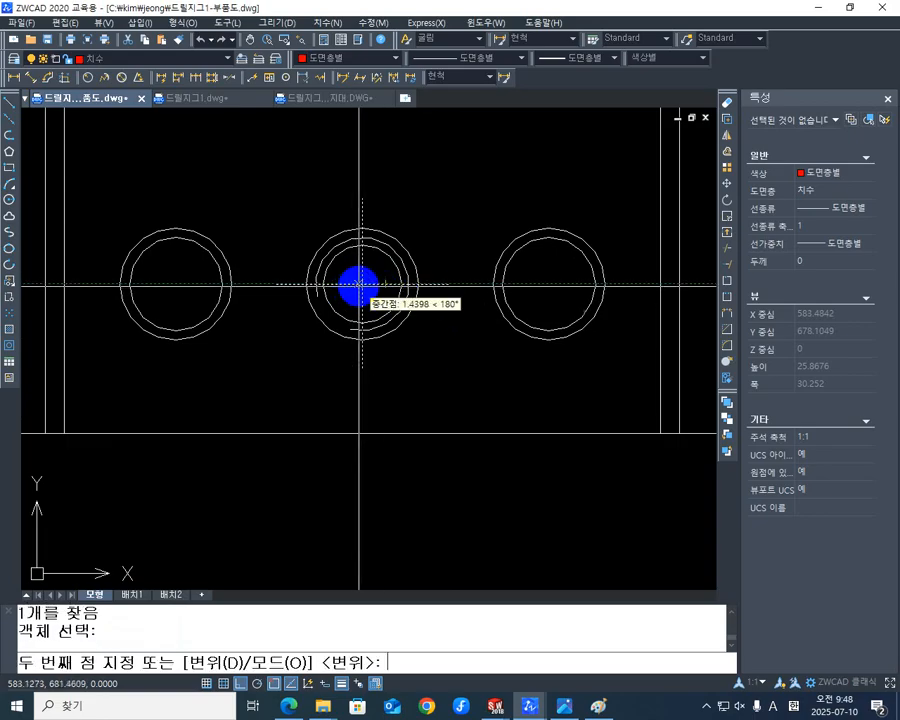
{"action": "left_click", "coordinate": [359, 285]}
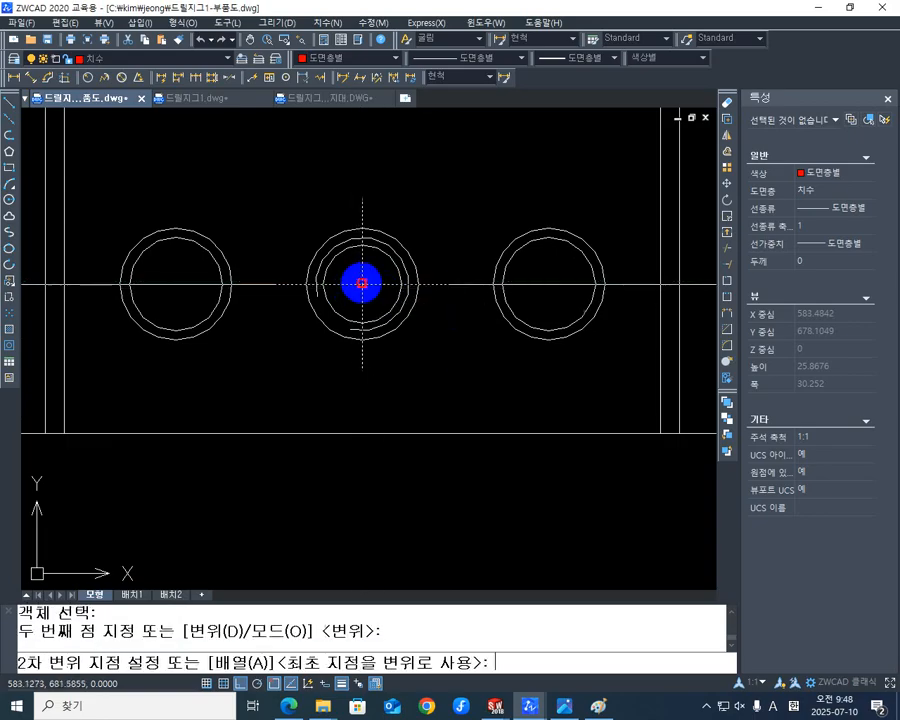
{"action": "left_click", "coordinate": [548, 283]}
{"action": "left_click", "coordinate": [175, 283]}
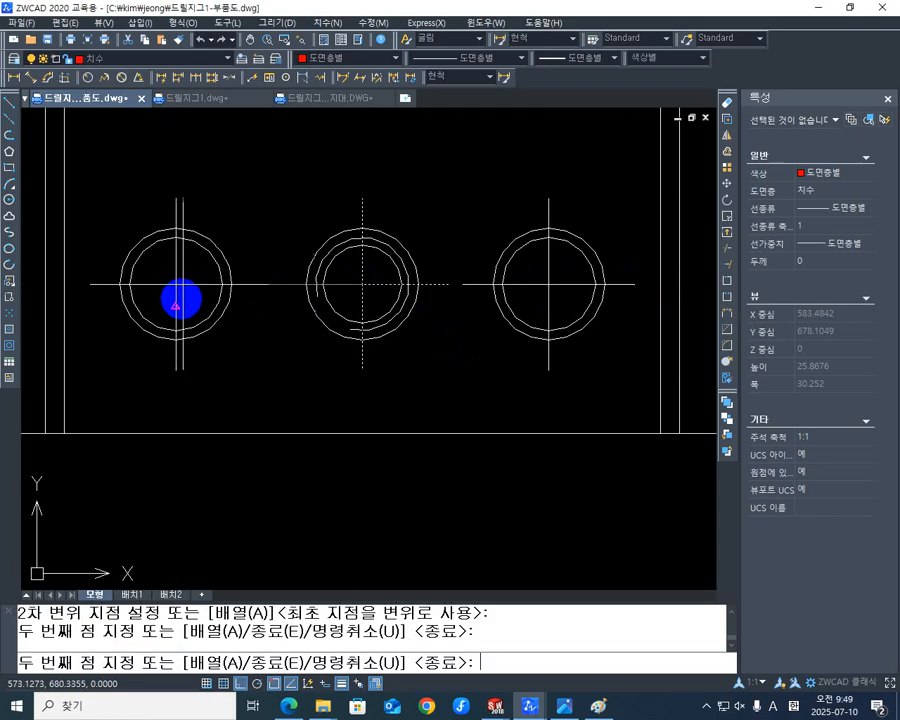
{"action": "scroll", "coordinate": [180, 296], "scroll_direction": "down", "scroll_amount": 3}
{"action": "key", "text": "Escape"}
{"action": "scroll", "coordinate": [462, 369], "scroll_direction": "down", "scroll_amount": 5}
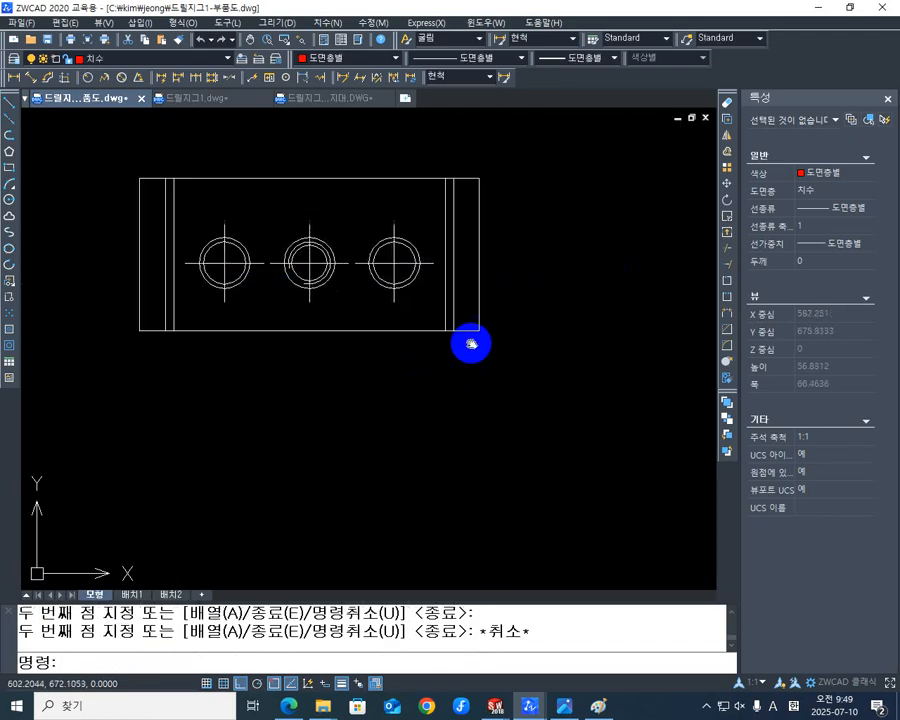
- Match the properties of all four support views to the green outline of the base plate's isometric view
{"action": "mouse_move", "coordinate": [254, 331]}
{"action": "middle_mouse_down"}
{"action": "mouse_move", "coordinate": [391, 381]}
{"action": "mouse_move", "coordinate": [369, 363]}
{"action": "mouse_move", "coordinate": [332, 383]}
{"action": "middle_mouse_up"}
{"action": "scroll", "coordinate": [334, 364], "scroll_direction": "up", "scroll_amount": 3}
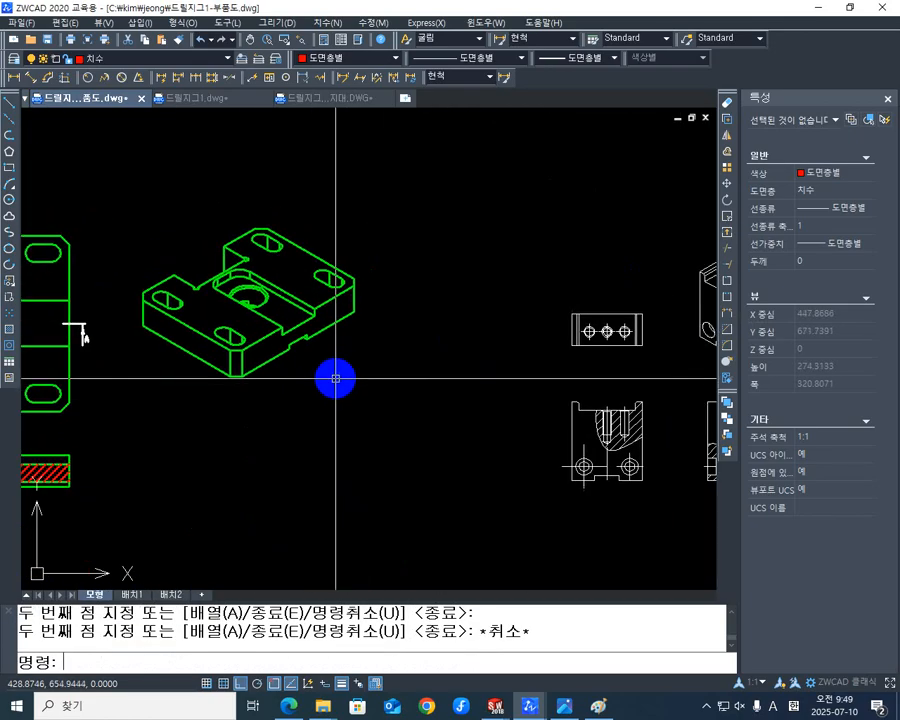
{"action": "type", "text": "ma"}
{"action": "key", "text": "Return"}
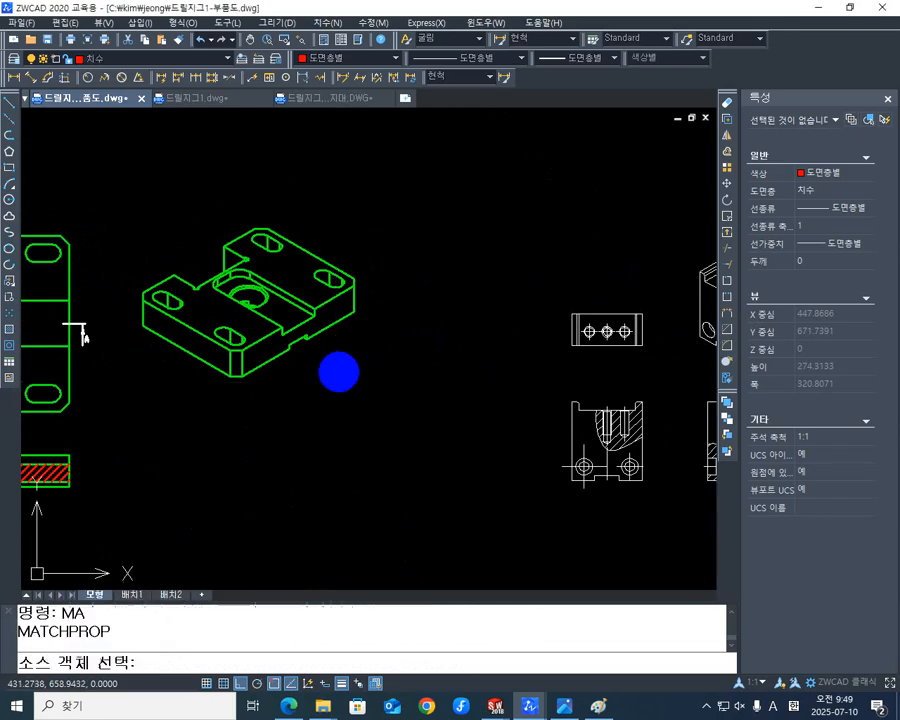
{"action": "left_click", "coordinate": [339, 320]}
{"action": "mouse_move", "coordinate": [565, 375]}
{"action": "middle_mouse_down"}
{"action": "mouse_move", "coordinate": [408, 382]}
{"action": "mouse_move", "coordinate": [337, 357]}
{"action": "middle_mouse_up"}
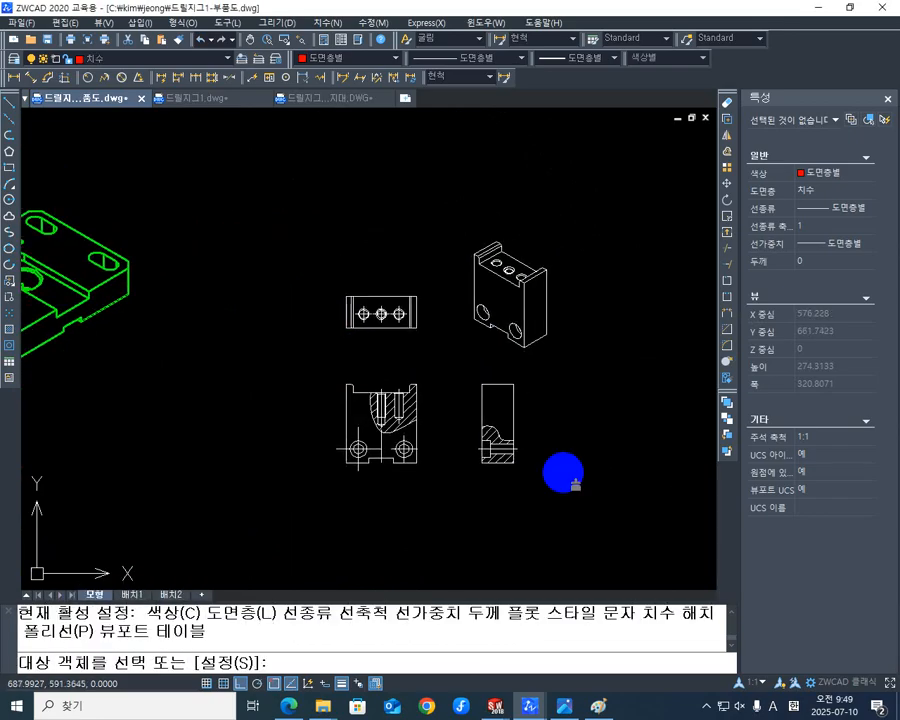
{"action": "left_click", "coordinate": [645, 524]}
{"action": "left_click", "coordinate": [297, 228]}
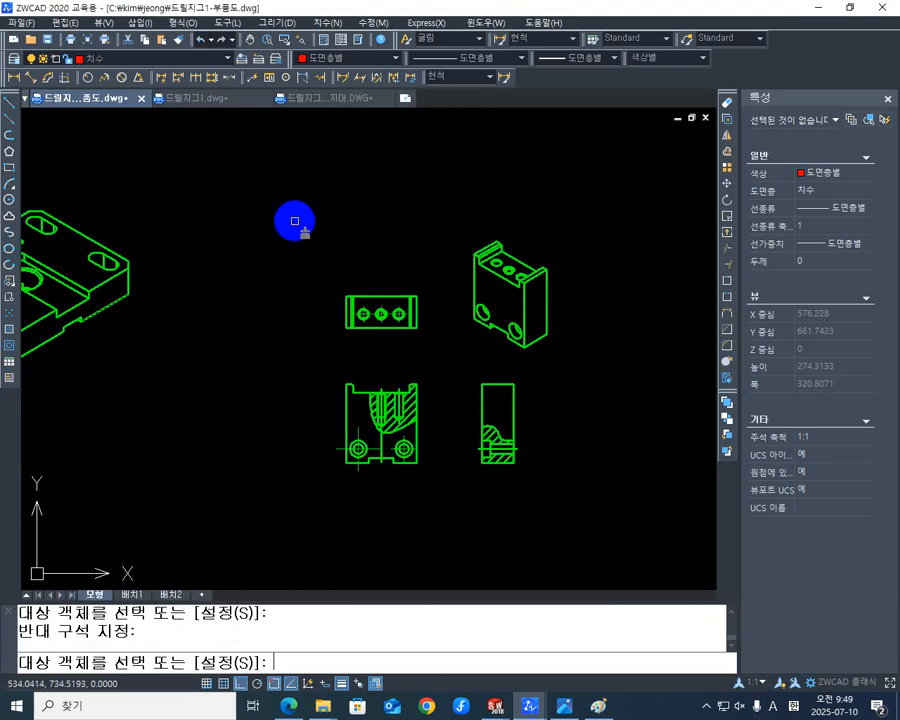
{"action": "scroll", "coordinate": [444, 355], "scroll_direction": "up", "scroll_amount": 4}
{"action": "scroll", "coordinate": [444, 355], "scroll_direction": "up", "scroll_amount": 1}
{"action": "middle_click_drag", "start_coordinate": [466, 370], "coordinate": [410, 225]}
{"action": "scroll", "coordinate": [400, 264], "scroll_direction": "down", "scroll_amount": 3}
{"action": "middle_click_drag", "start_coordinate": [367, 338], "coordinate": [449, 357]}
{"action": "key", "text": "Escape"}
- Assign the three section hatches in the support's front and side views to the 가는실선 layer
{"action": "scroll", "coordinate": [539, 378], "scroll_direction": "up", "scroll_amount": 3}
{"action": "left_click", "coordinate": [538, 353]}
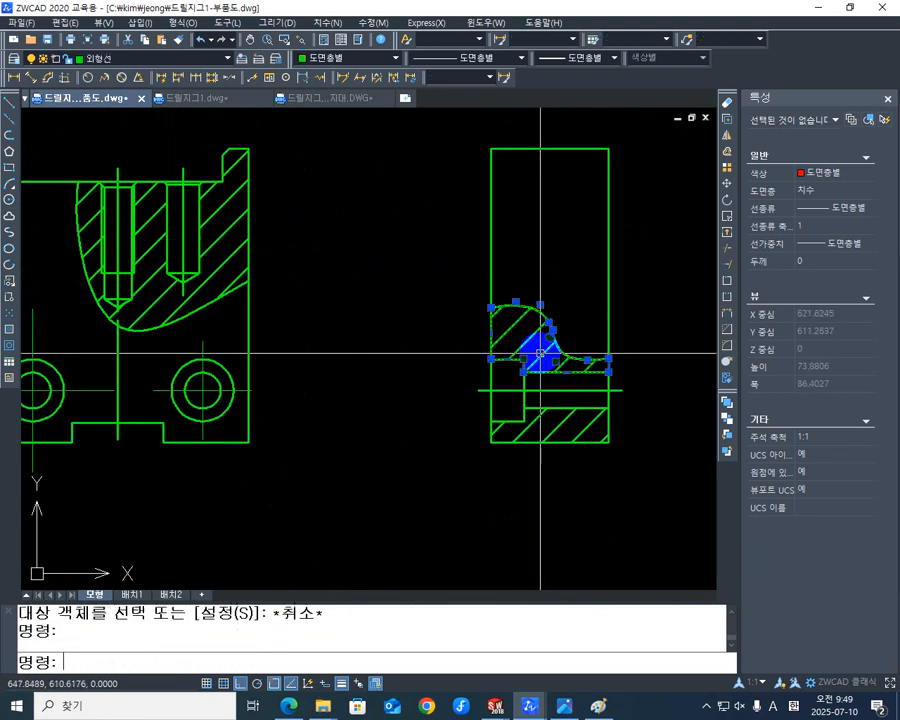
{"action": "left_click", "coordinate": [219, 250]}
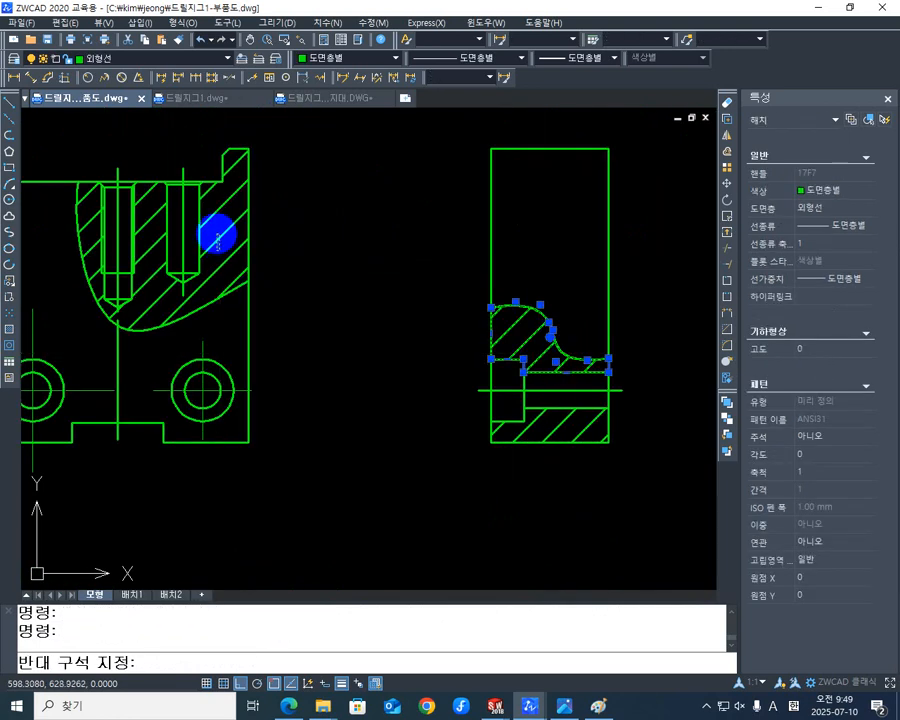
{"action": "left_click", "coordinate": [217, 234]}
{"action": "left_click", "coordinate": [591, 420]}
{"action": "scroll", "coordinate": [388, 384], "scroll_direction": "down", "scroll_amount": 3}
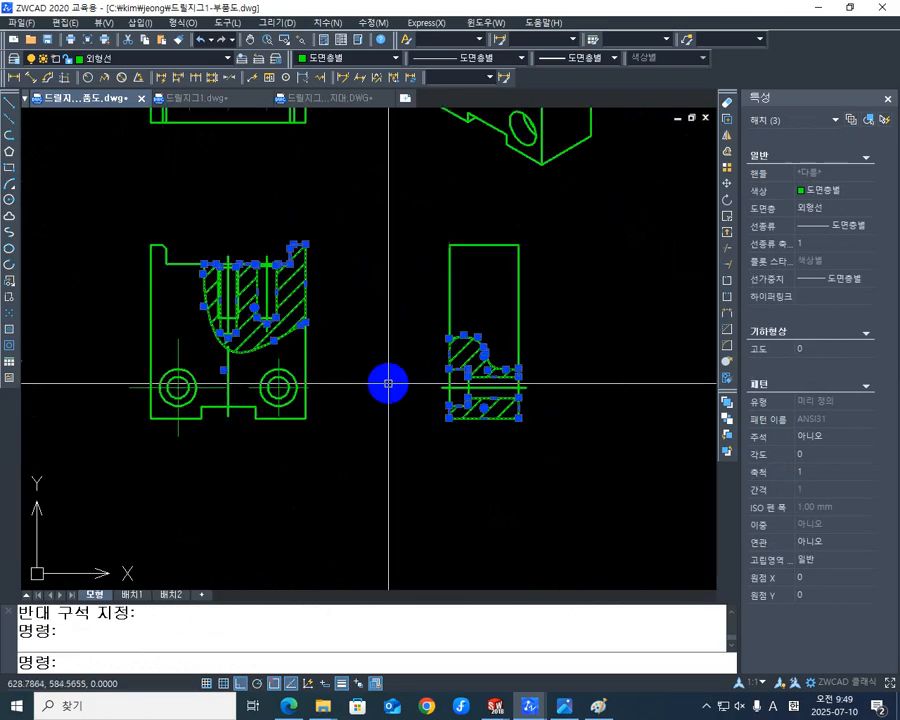
{"action": "middle_click_drag", "start_coordinate": [388, 384], "coordinate": [427, 500]}
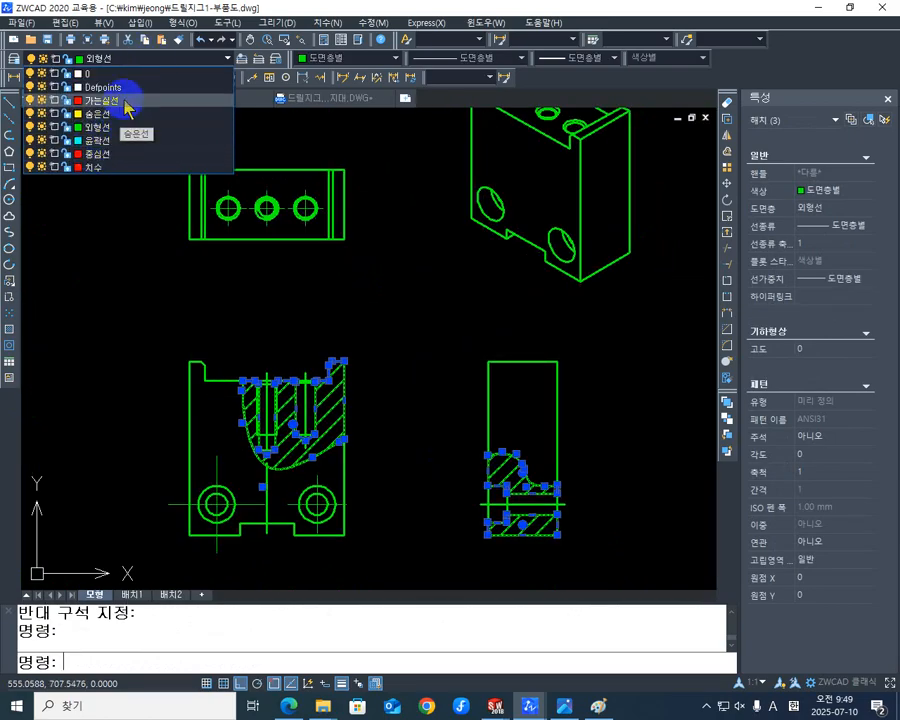
{"action": "left_click", "coordinate": [125, 106]}
{"action": "key", "text": "Escape"}
{"action": "key", "text": "Escape"}
- Match the vertical centreline below the section in the support's front view to the red centreline of the round 1차 가공품 view
{"action": "middle_click_drag", "start_coordinate": [378, 292], "coordinate": [409, 232]}
{"action": "scroll", "coordinate": [386, 266], "scroll_direction": "down", "scroll_amount": 3}
{"action": "scroll", "coordinate": [363, 320], "scroll_direction": "up", "scroll_amount": 2}
{"action": "mouse_move", "coordinate": [251, 332]}
{"action": "middle_mouse_down"}
{"action": "mouse_move", "coordinate": [276, 335]}
{"action": "mouse_move", "coordinate": [412, 293]}
{"action": "middle_mouse_up"}
{"action": "scroll", "coordinate": [380, 312], "scroll_direction": "down", "scroll_amount": 5}
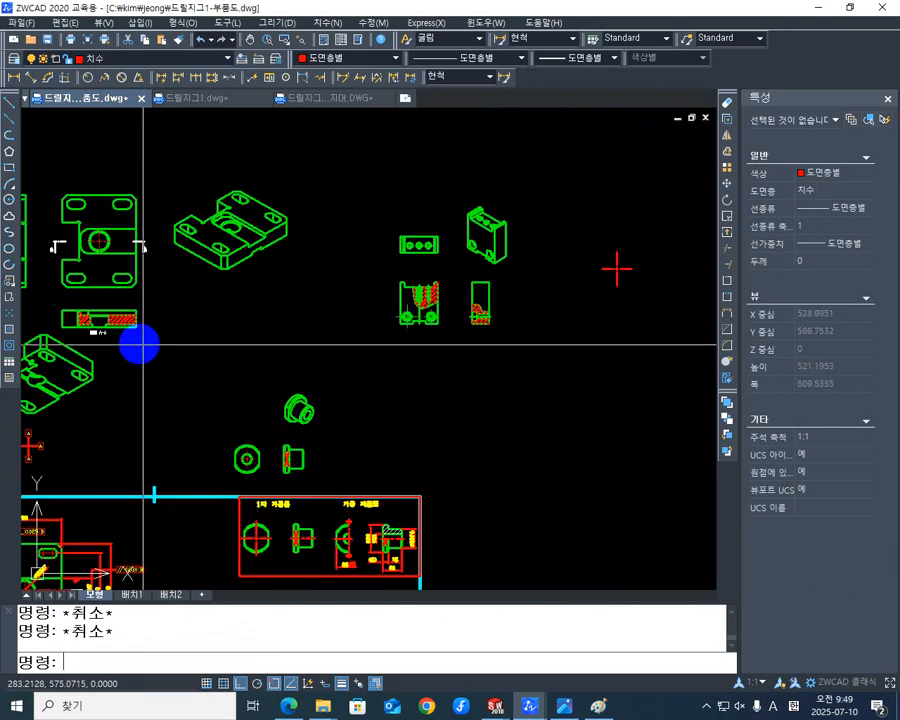
{"action": "middle_click_drag", "start_coordinate": [321, 416], "coordinate": [370, 236]}
{"action": "scroll", "coordinate": [402, 337], "scroll_direction": "up", "scroll_amount": 6}
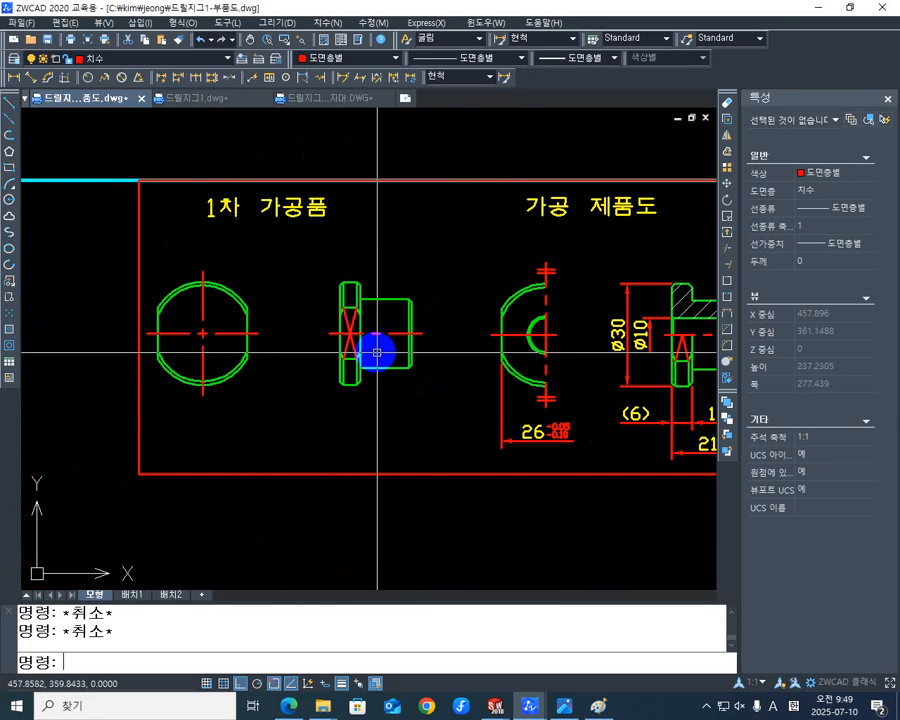
{"action": "middle_click_drag", "start_coordinate": [372, 354], "coordinate": [322, 373]}
{"action": "type", "text": "ma"}
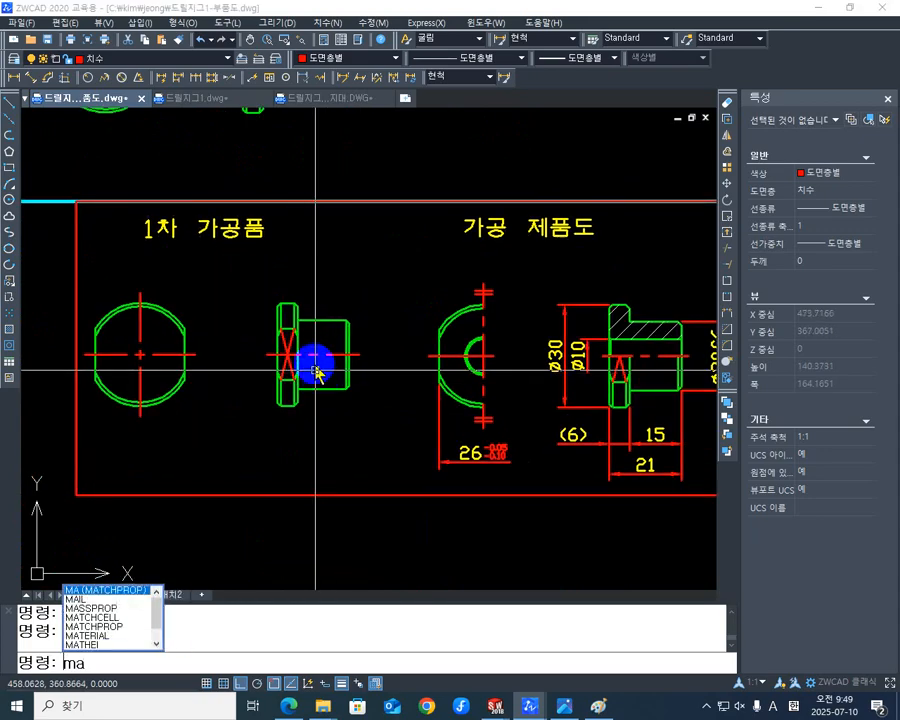
{"action": "key", "text": "Return"}
{"action": "left_click", "coordinate": [180, 355]}
{"action": "scroll", "coordinate": [420, 280], "scroll_direction": "down", "scroll_amount": 5}
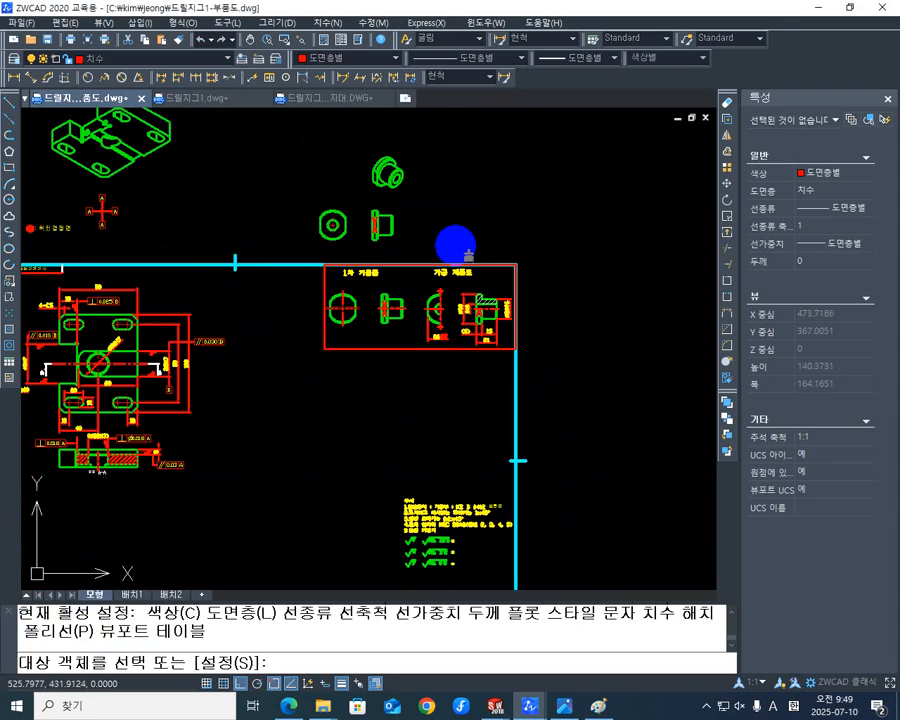
{"action": "scroll", "coordinate": [398, 290], "scroll_direction": "up", "scroll_amount": 4}
{"action": "scroll", "coordinate": [268, 333], "scroll_direction": "up", "scroll_amount": 4}
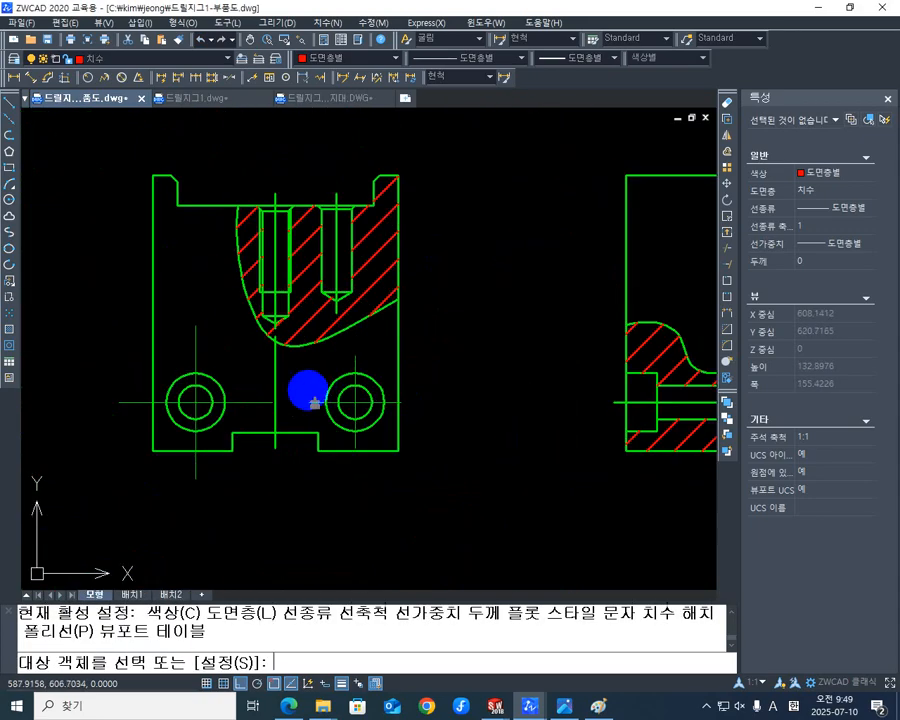
{"action": "left_click", "coordinate": [275, 386]}
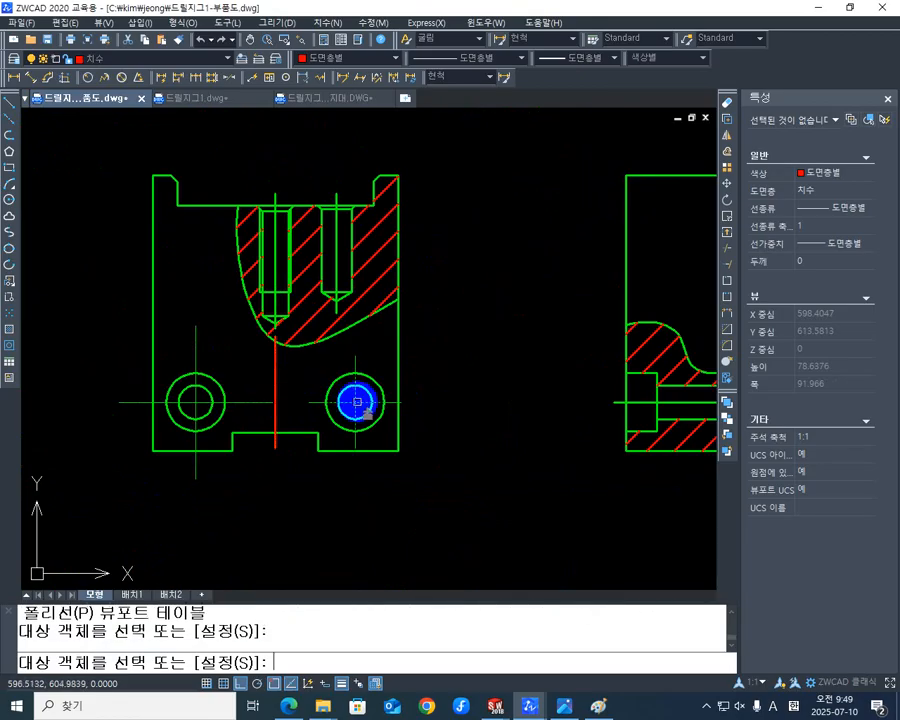
- Apply the same matched centreline properties to the centrelines of the two drilled holes in the front view's section
{"action": "scroll", "coordinate": [287, 341], "scroll_direction": "up", "scroll_amount": 2}
{"action": "mouse_move", "coordinate": [287, 341]}
{"action": "middle_mouse_down"}
{"action": "mouse_move", "coordinate": [301, 405]}
{"action": "mouse_move", "coordinate": [428, 308]}
{"action": "middle_mouse_up"}
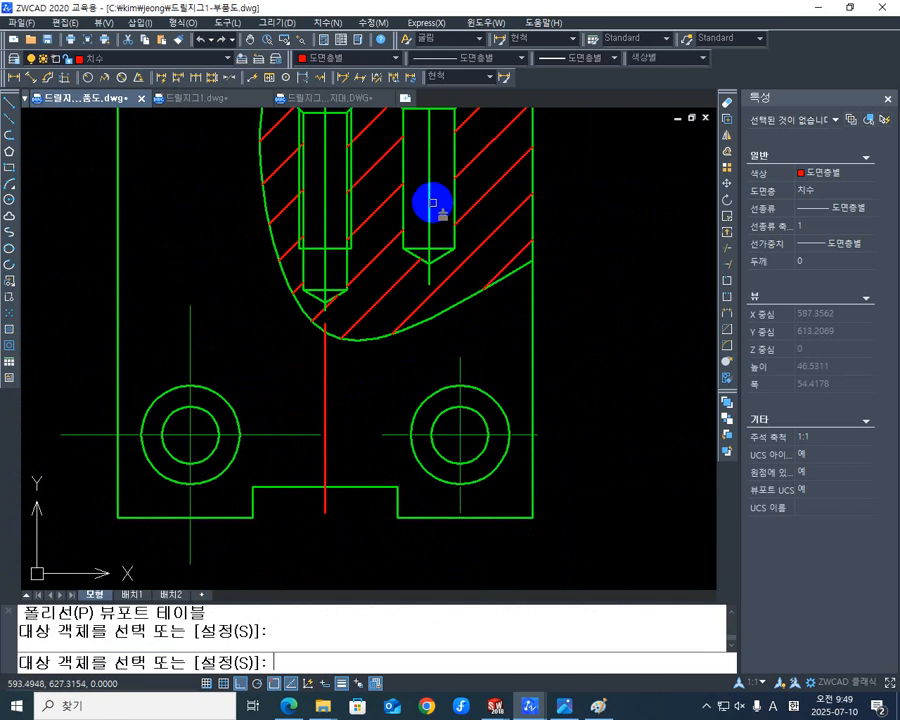
{"action": "middle_click_drag", "start_coordinate": [413, 196], "coordinate": [383, 390]}
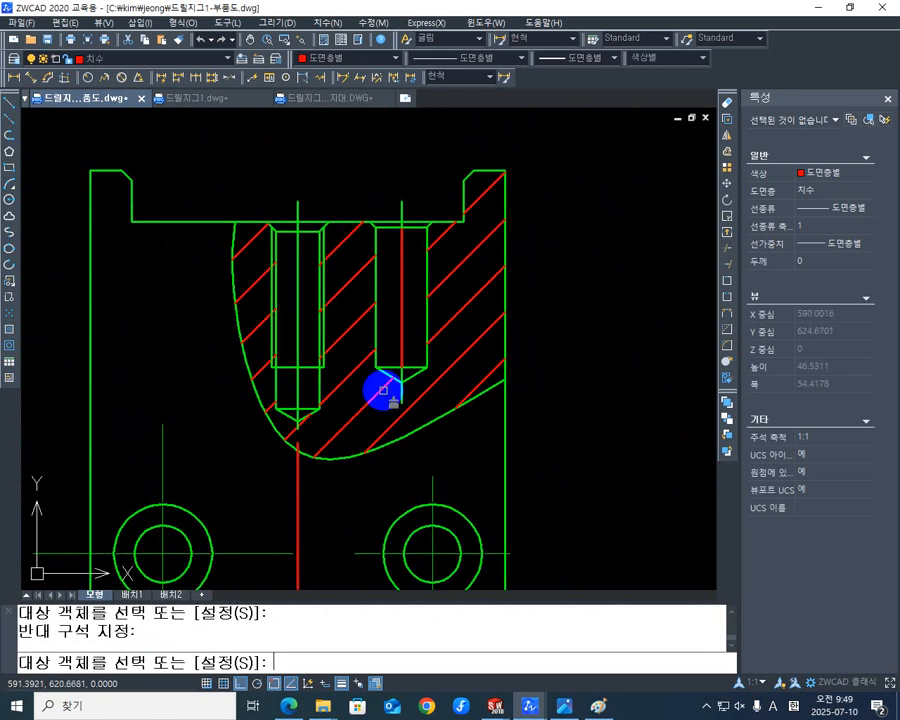
{"action": "left_click_drag", "start_coordinate": [388, 157], "coordinate": [420, 426]}
{"action": "left_click_drag", "start_coordinate": [290, 186], "coordinate": [320, 402]}
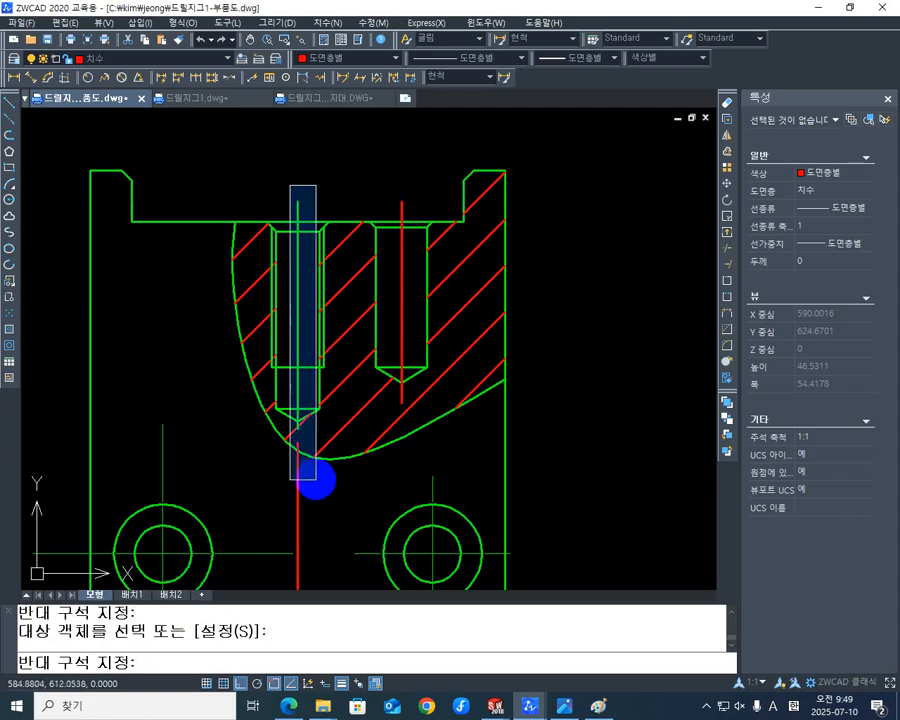
{"action": "left_click_drag", "start_coordinate": [317, 480], "coordinate": [317, 482]}
- Apply the matched centreline properties to the centre marks of both counterbored holes in the support's front view and end the matching
{"action": "middle_click_drag", "start_coordinate": [311, 550], "coordinate": [327, 395]}
{"action": "left_click", "coordinate": [321, 342]}
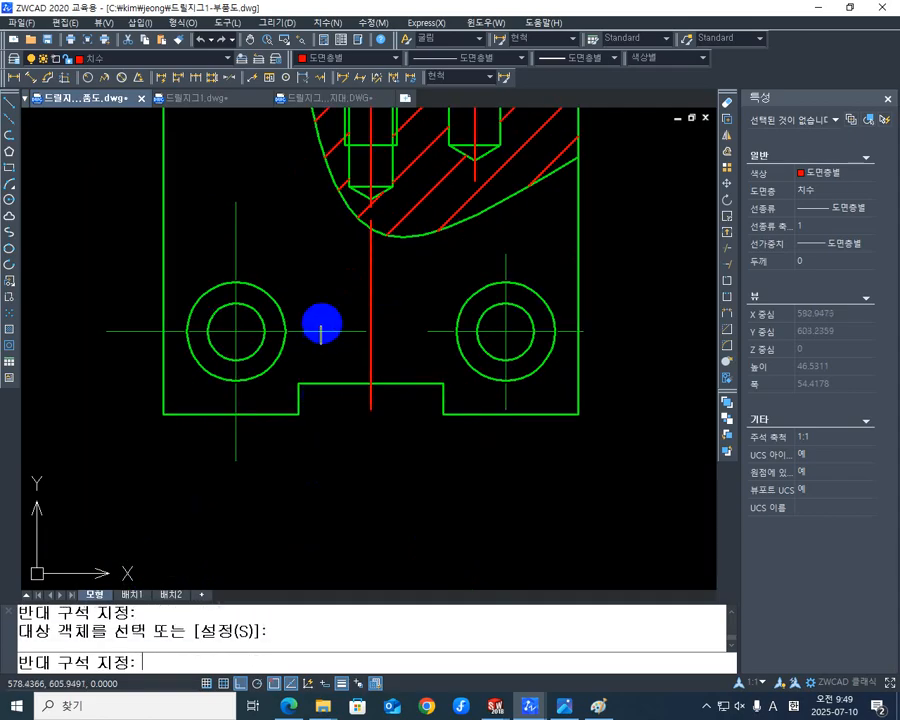
{"action": "left_click", "coordinate": [315, 304]}
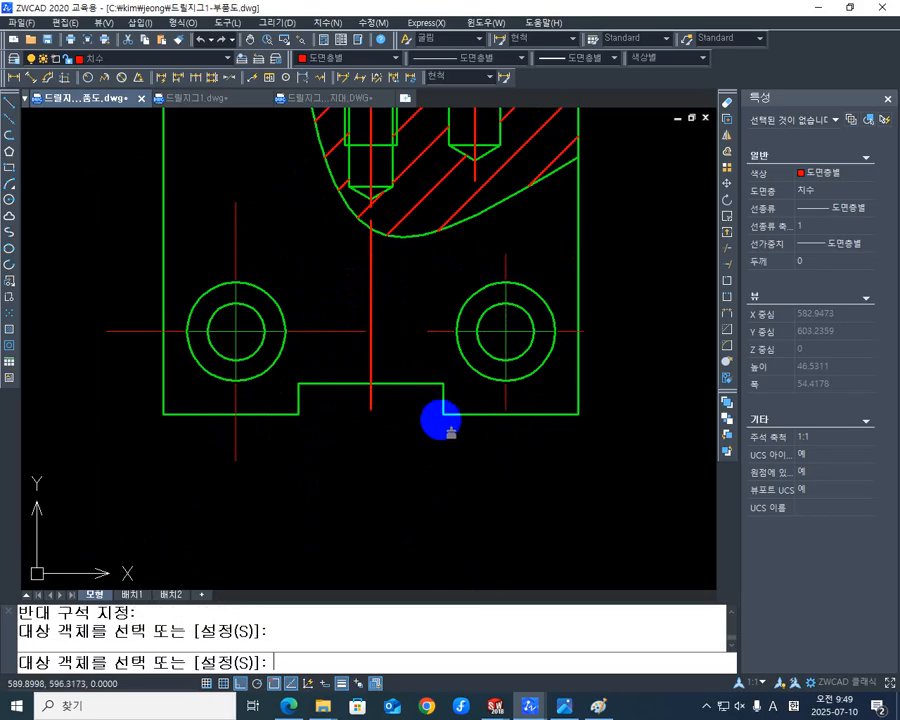
{"action": "key", "text": "Escape"}
{"action": "key", "text": "Escape"}
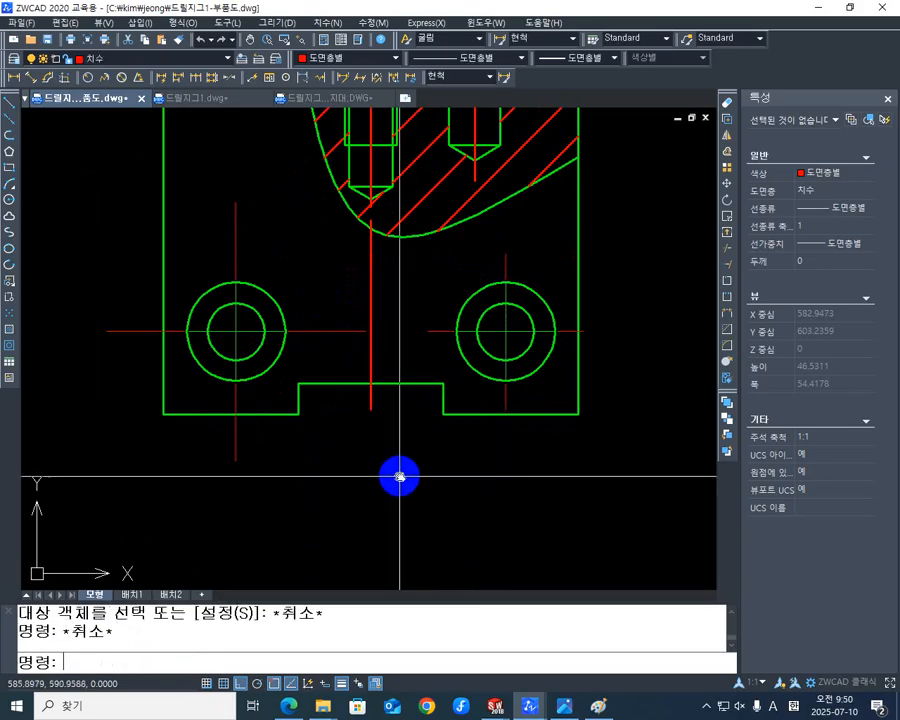
{"action": "scroll", "coordinate": [399, 471], "scroll_direction": "down", "scroll_amount": 4}
{"action": "mouse_move", "coordinate": [410, 470]}
{"action": "middle_mouse_down"}
{"action": "mouse_move", "coordinate": [301, 494]}
{"action": "mouse_move", "coordinate": [308, 464]}
{"action": "middle_mouse_up"}
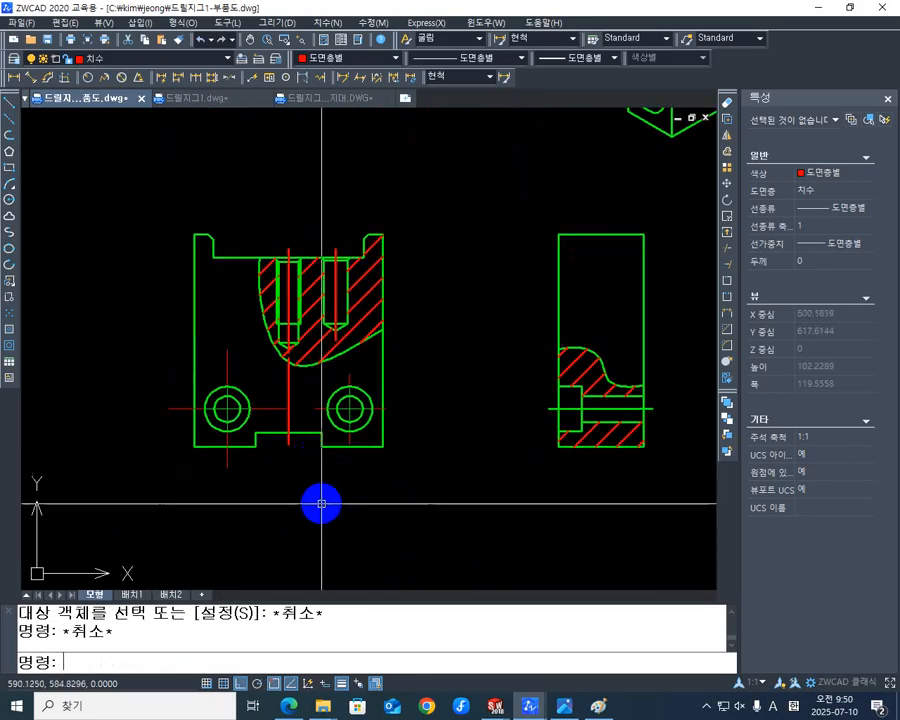
{"action": "key", "text": "Escape"}
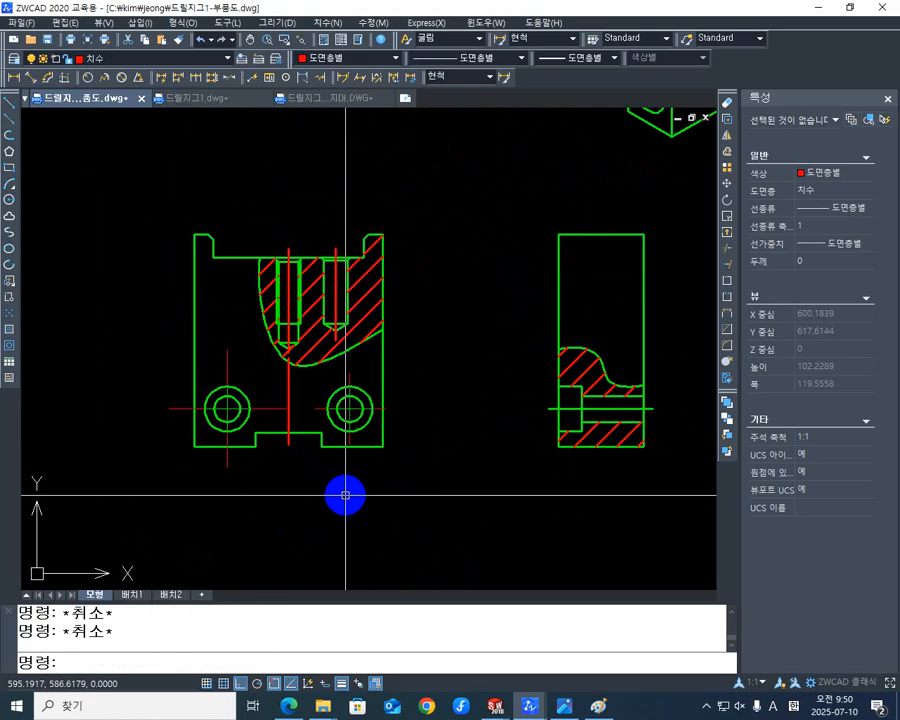